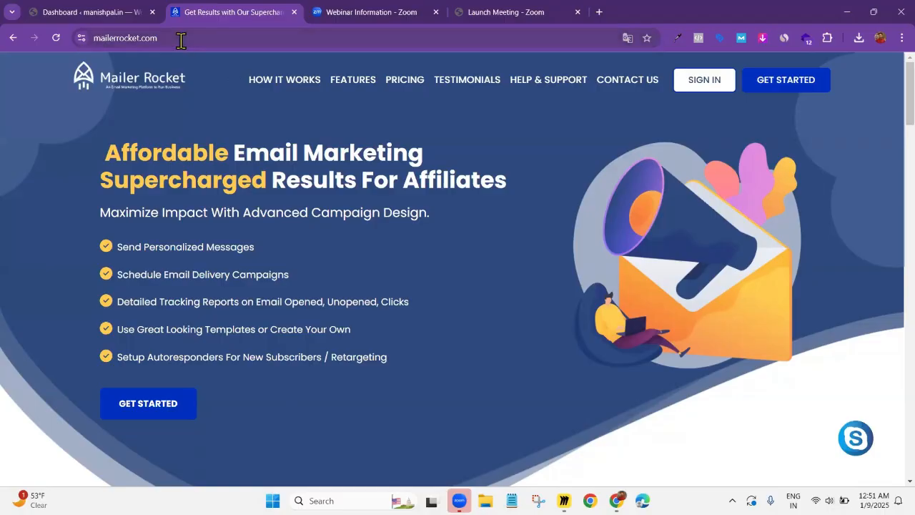
Go to the Mailer Rocket pricing plans and open the sign-up form for the Starter plan
{"action": "left_click", "coordinate": [113, 40]}
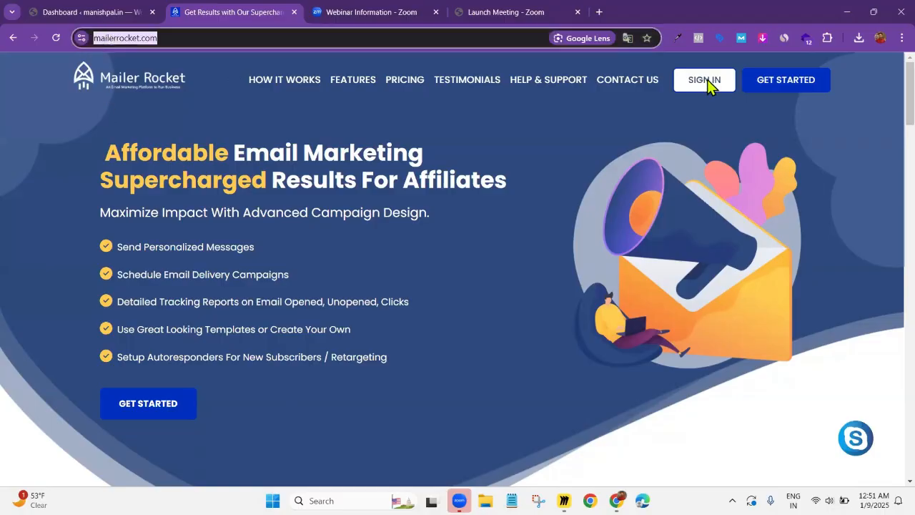
{"action": "left_click", "coordinate": [791, 81]}
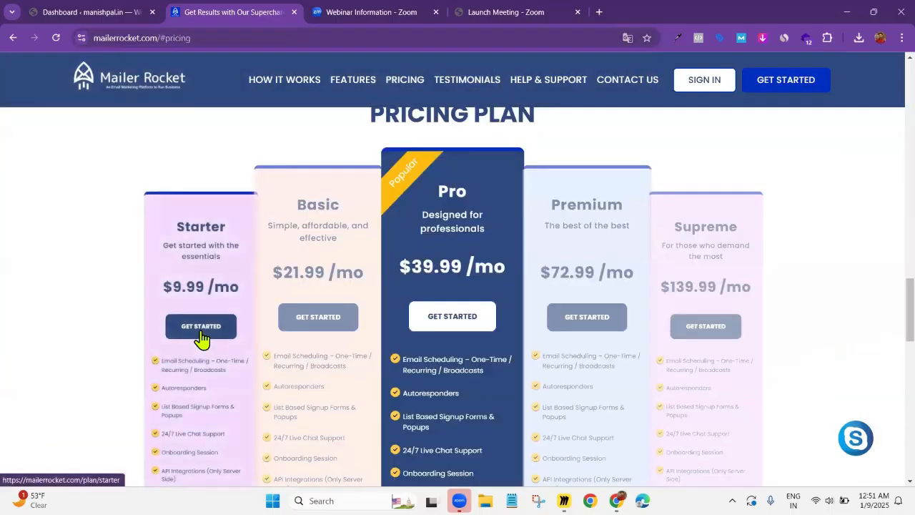
{"action": "left_click", "coordinate": [201, 330]}
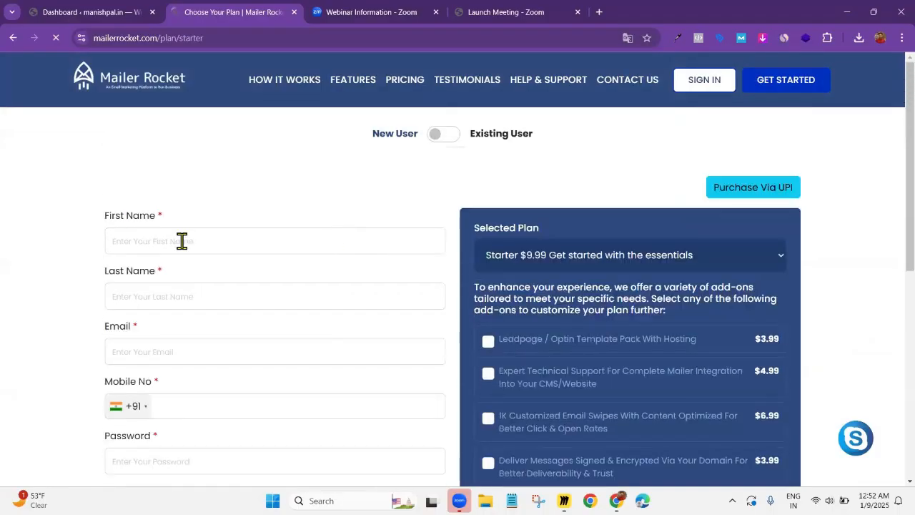
Fill in the new user's first name and last name on the Starter plan form
{"action": "left_click", "coordinate": [182, 242]}
{"action": "scroll", "coordinate": [279, 247], "scroll_direction": "down", "scroll_amount": 2}
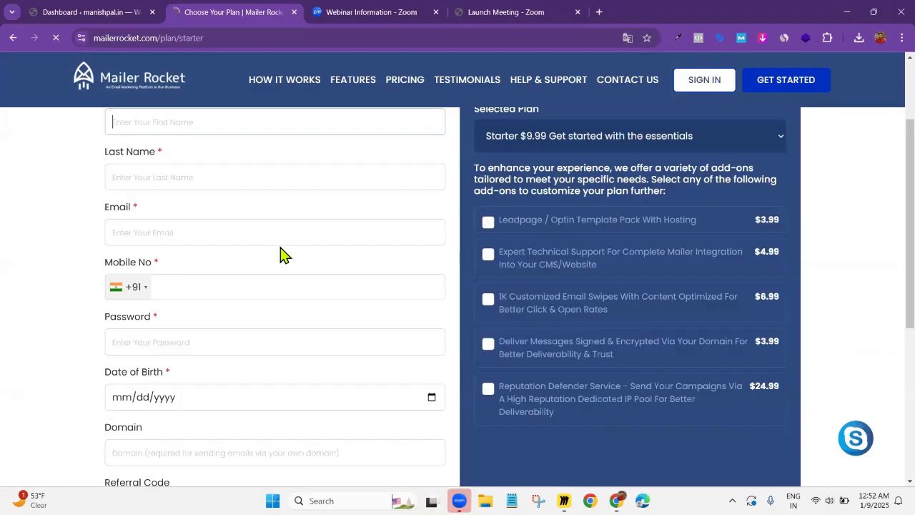
{"action": "scroll", "coordinate": [210, 206], "scroll_direction": "up", "scroll_amount": 1}
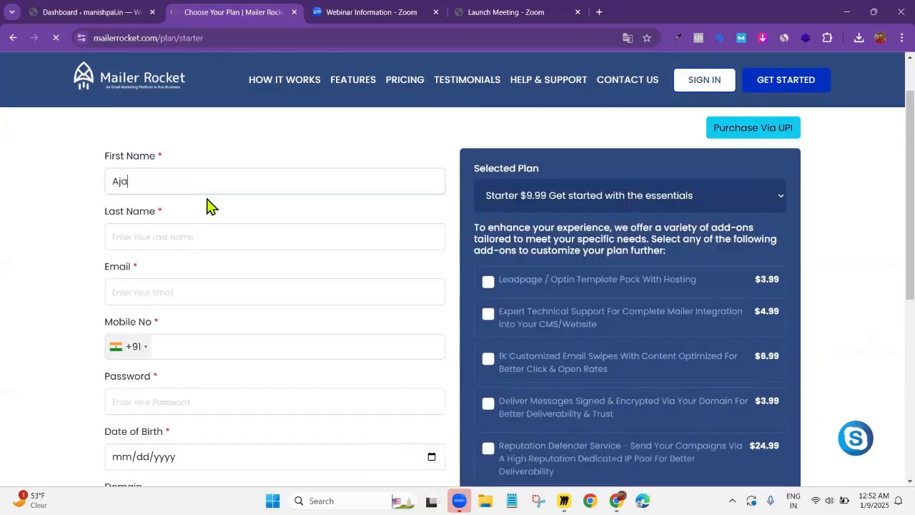
{"action": "key", "text": "Tab"}
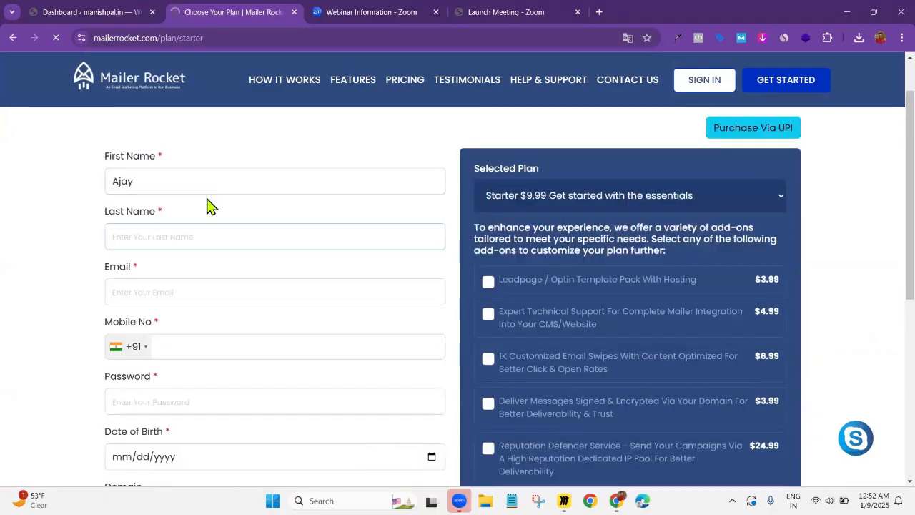
{"action": "key", "text": "Tab"}
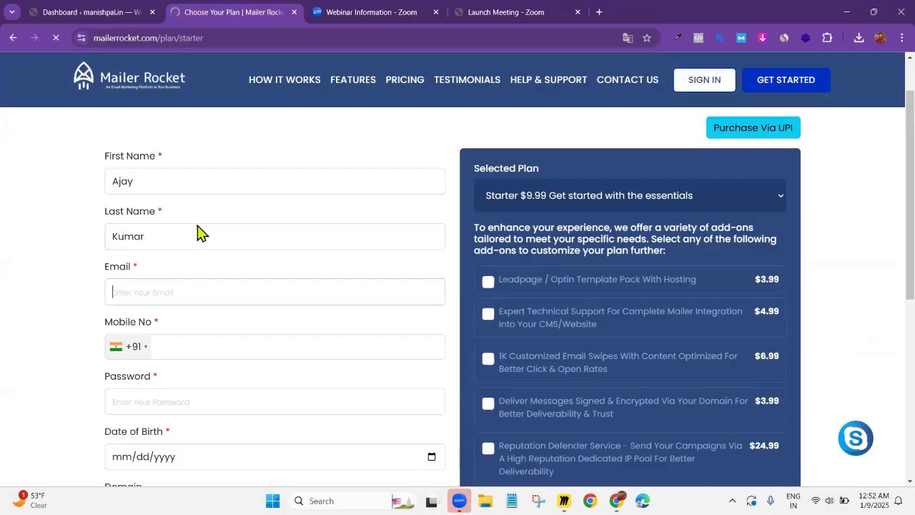
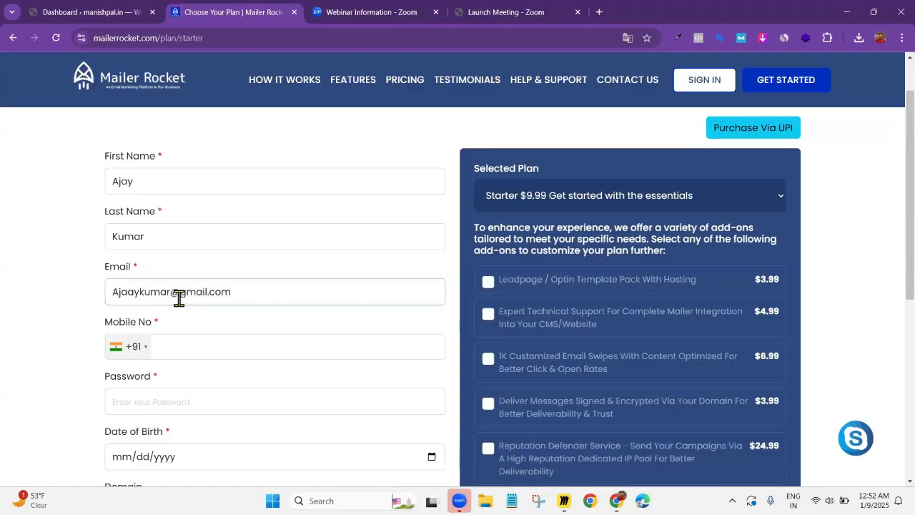
Enter the new user's ten-digit mobile number with the +91 country code
{"action": "scroll", "coordinate": [182, 293], "scroll_direction": "down", "scroll_amount": 1}
{"action": "left_click", "coordinate": [178, 289]}
{"action": "type", "text": "12"}
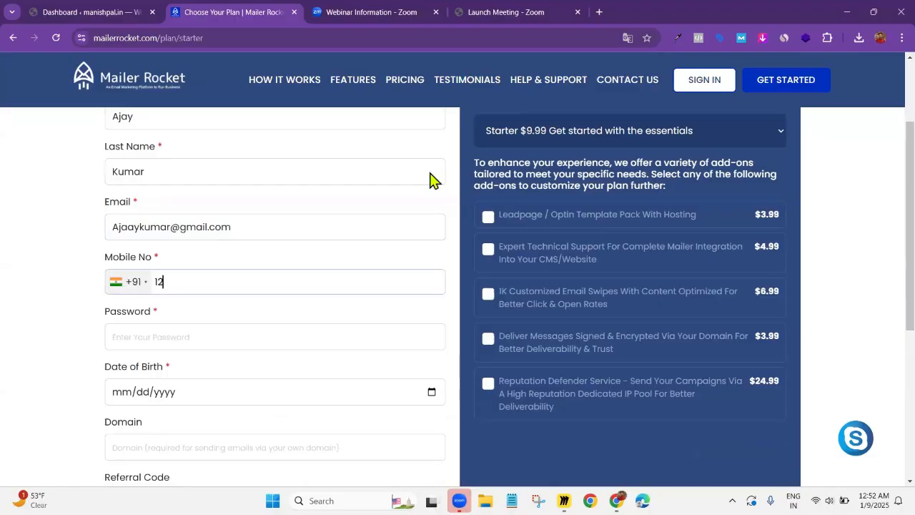
{"action": "type", "text": "34567890"}
Enter the account password on the sign-up form
{"action": "scroll", "coordinate": [418, 184], "scroll_direction": "down", "scroll_amount": 1}
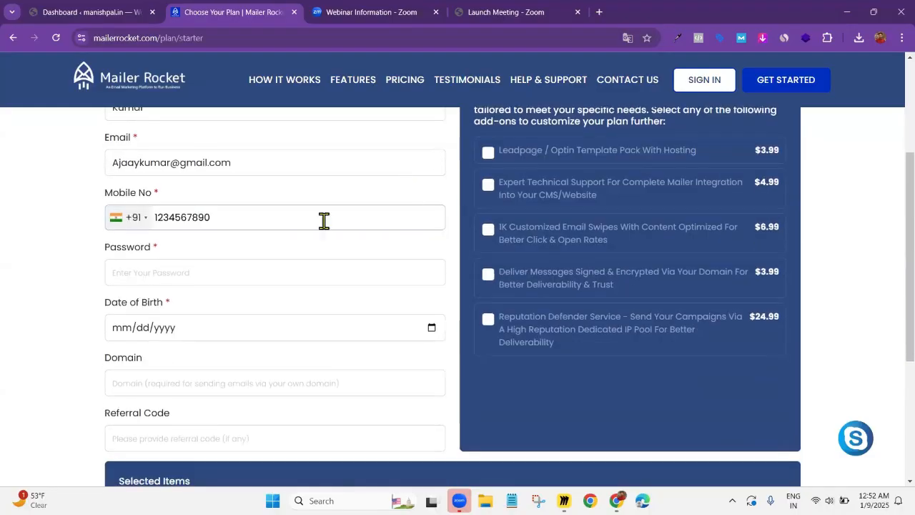
{"action": "left_click", "coordinate": [301, 270]}
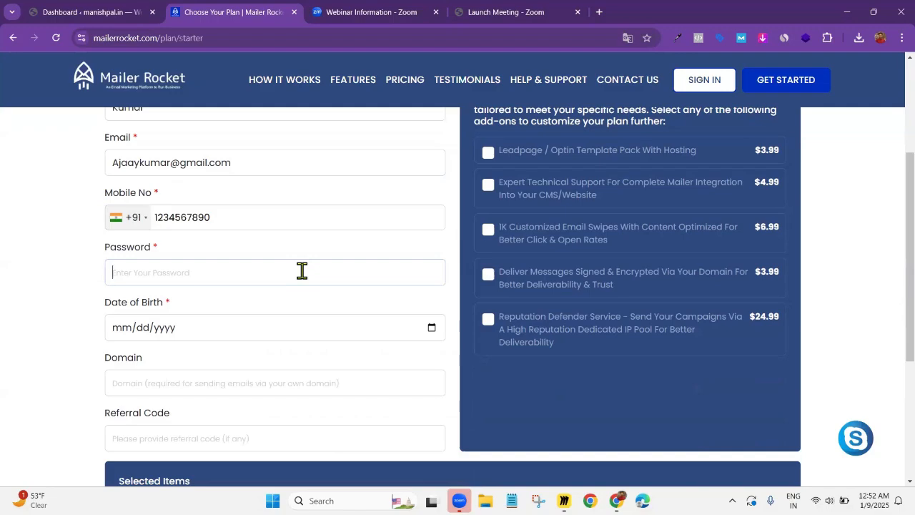
{"action": "type", "text": "123456789"}
Fill in the Domain field with the new user's own domain for sending e-mails
{"action": "left_click", "coordinate": [233, 336]}
{"action": "left_click", "coordinate": [145, 344]}
{"action": "scroll", "coordinate": [141, 328], "scroll_direction": "down", "scroll_amount": 1}
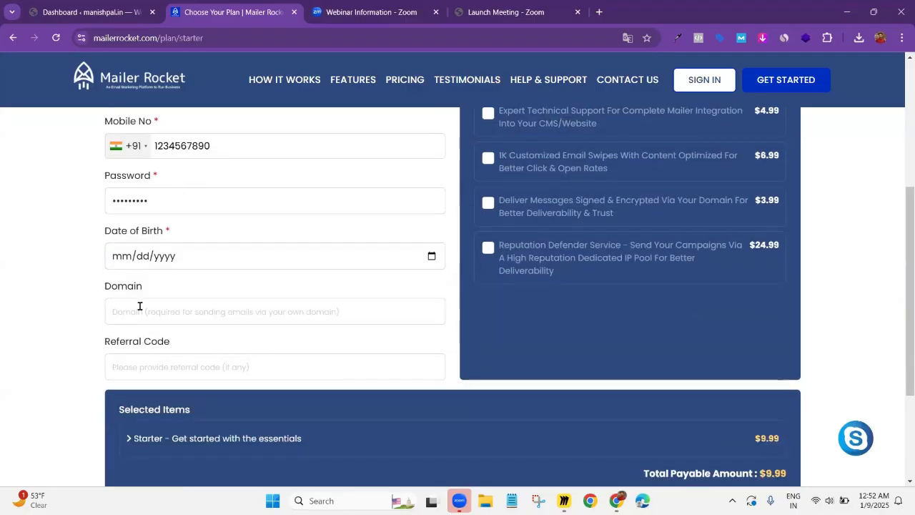
{"action": "left_click", "coordinate": [141, 306]}
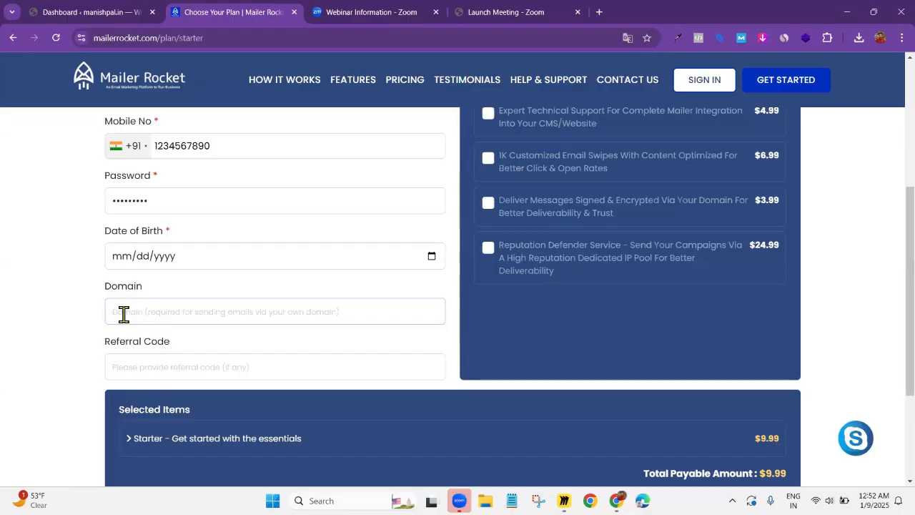
{"action": "type", "text": "any"}
{"action": "type", "text": ".com"}
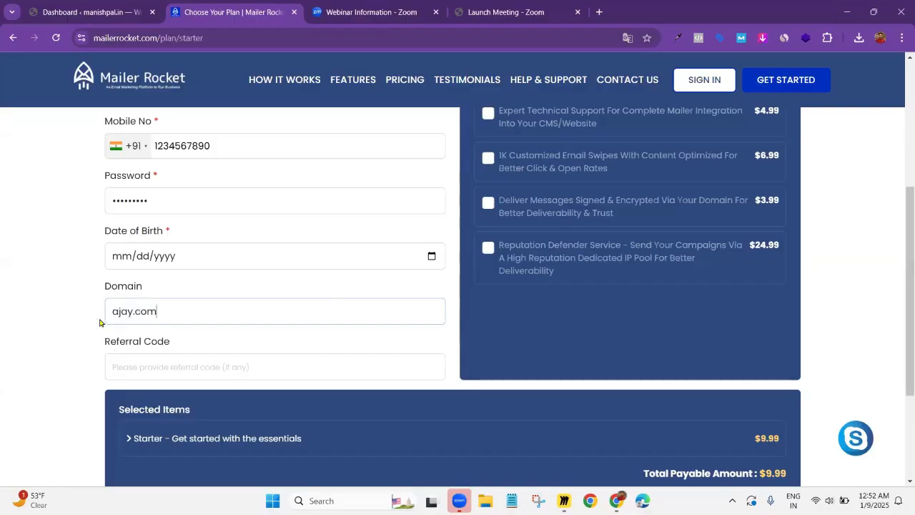
Paste the copied referral code into the sign-up form
{"action": "left_click", "coordinate": [120, 369]}
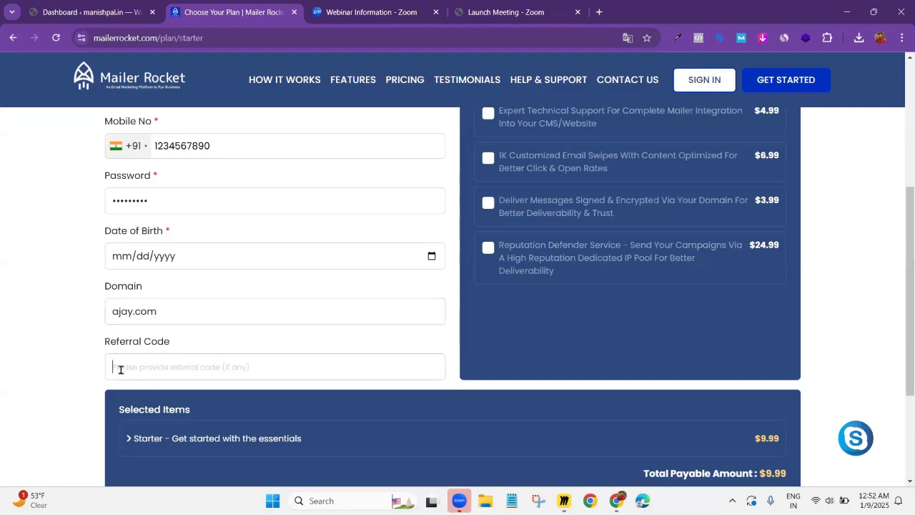
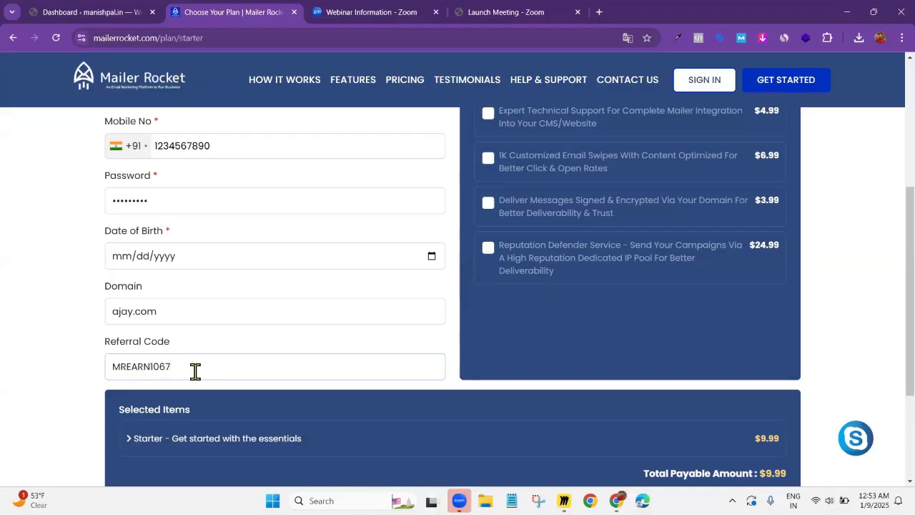
{"action": "left_click_drag", "start_coordinate": [183, 369], "coordinate": [106, 374]}
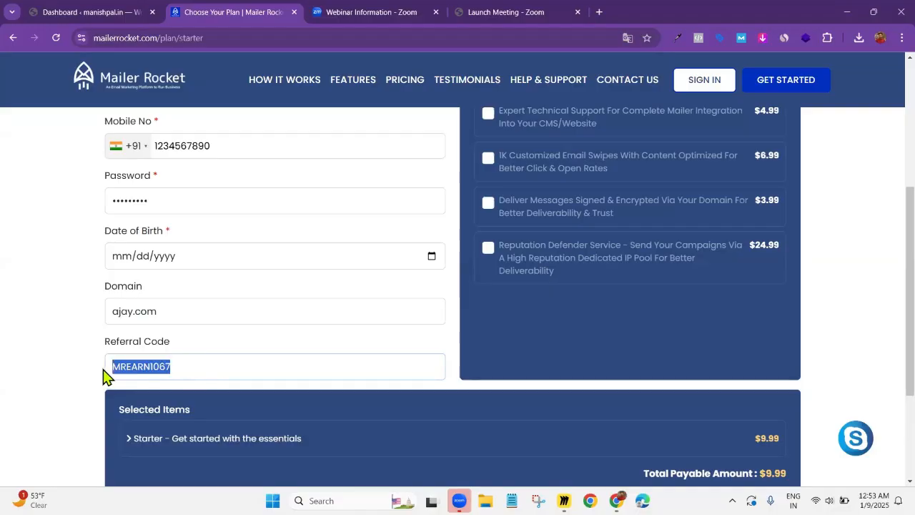
{"action": "left_click", "coordinate": [76, 369]}
Add the $3.99 option "Deliver Messages Signed & Encrypted Via Your Domain For Better Deliverability & Trust" to the plan
{"action": "scroll", "coordinate": [75, 369], "scroll_direction": "down", "scroll_amount": 1}
{"action": "scroll", "coordinate": [153, 399], "scroll_direction": "up", "scroll_amount": 3}
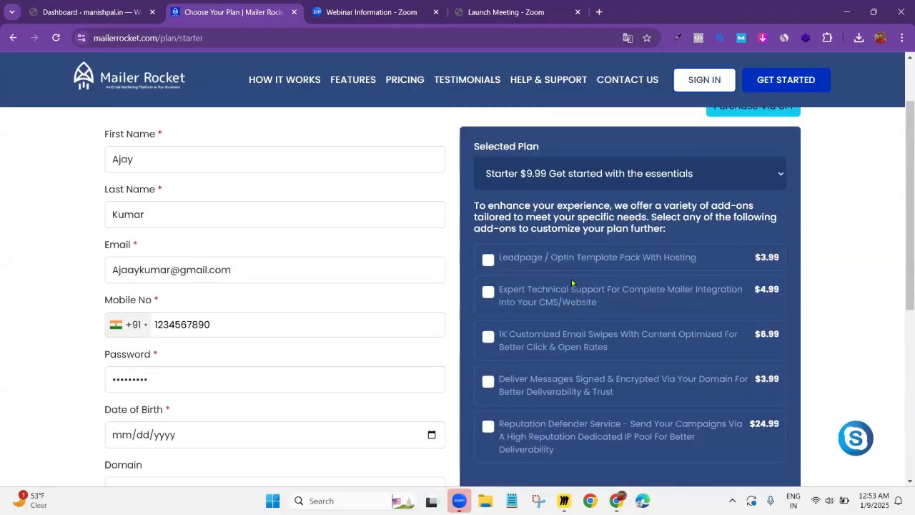
{"action": "scroll", "coordinate": [580, 321], "scroll_direction": "down", "scroll_amount": 1}
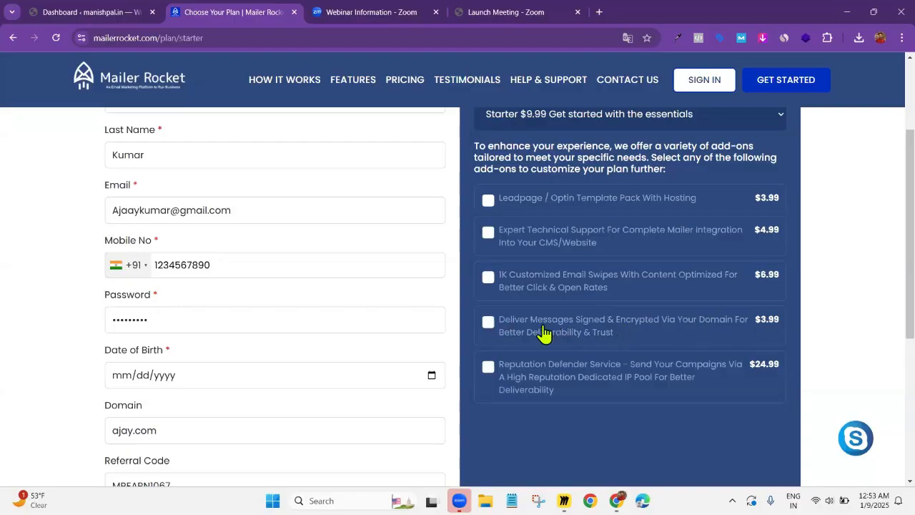
{"action": "left_click", "coordinate": [487, 323]}
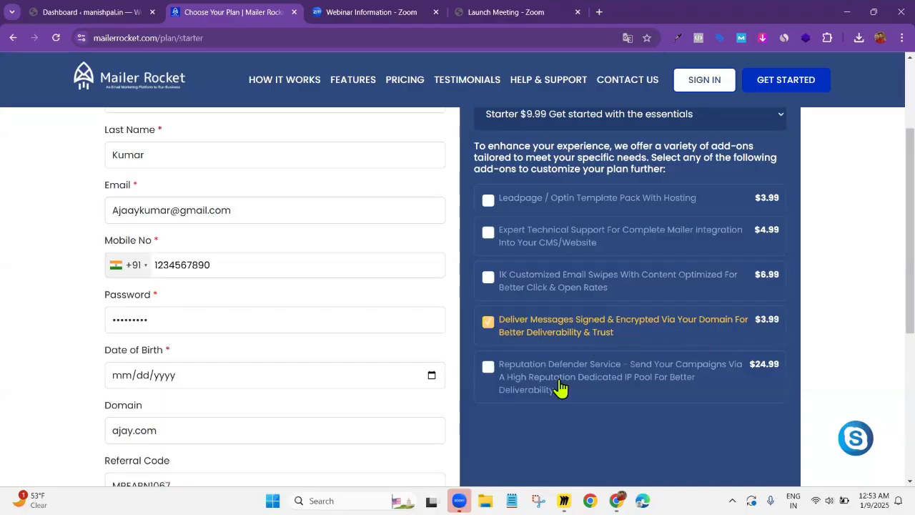
Review the filled-in form, the remaining add-ons, the selected items with the payable amount, and the available payment options
{"action": "scroll", "coordinate": [534, 371], "scroll_direction": "down", "scroll_amount": 1}
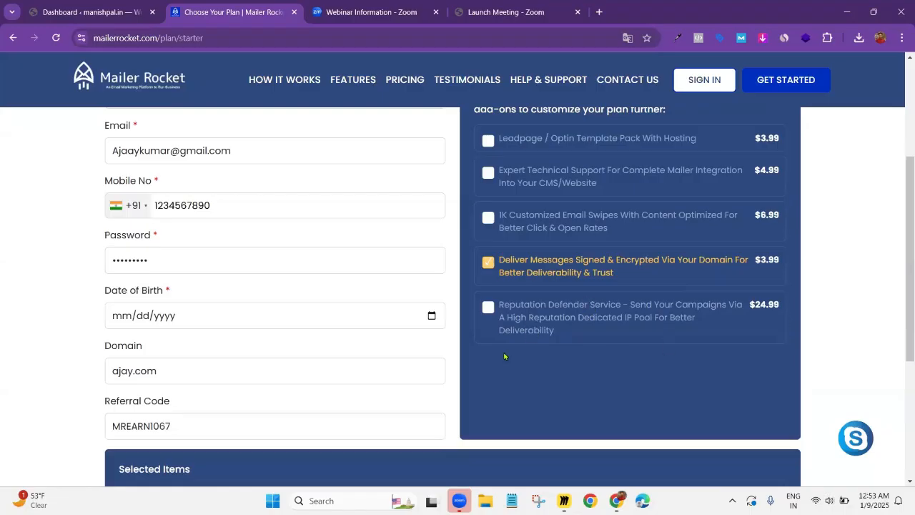
{"action": "scroll", "coordinate": [590, 359], "scroll_direction": "up", "scroll_amount": 2}
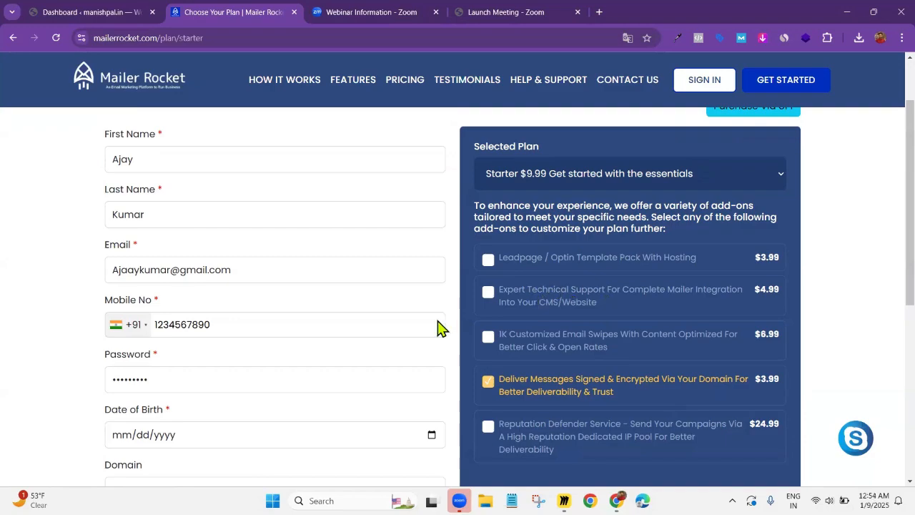
{"action": "scroll", "coordinate": [450, 325], "scroll_direction": "down", "scroll_amount": 2}
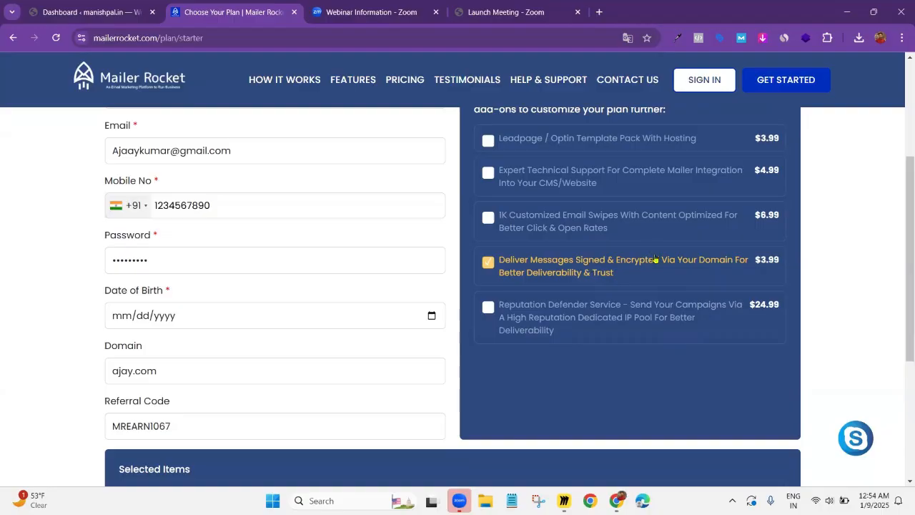
{"action": "scroll", "coordinate": [631, 350], "scroll_direction": "down", "scroll_amount": 2}
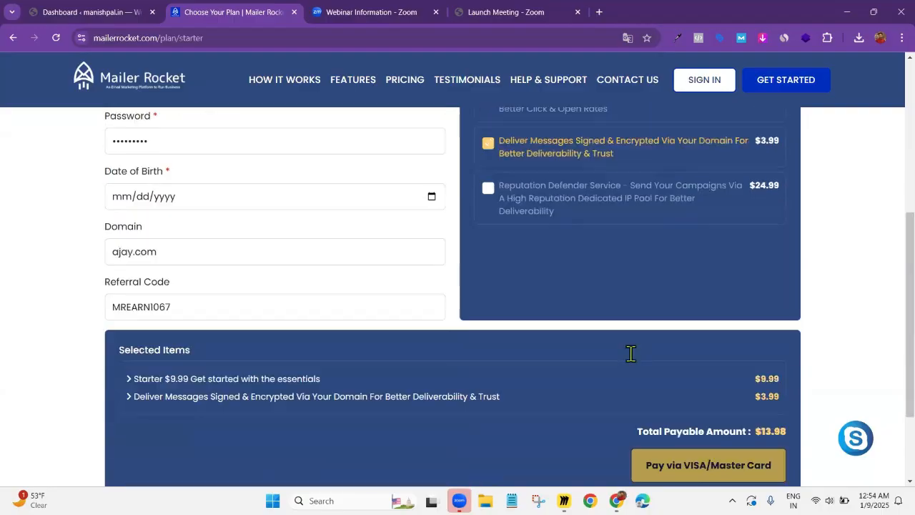
{"action": "scroll", "coordinate": [639, 343], "scroll_direction": "down", "scroll_amount": 2}
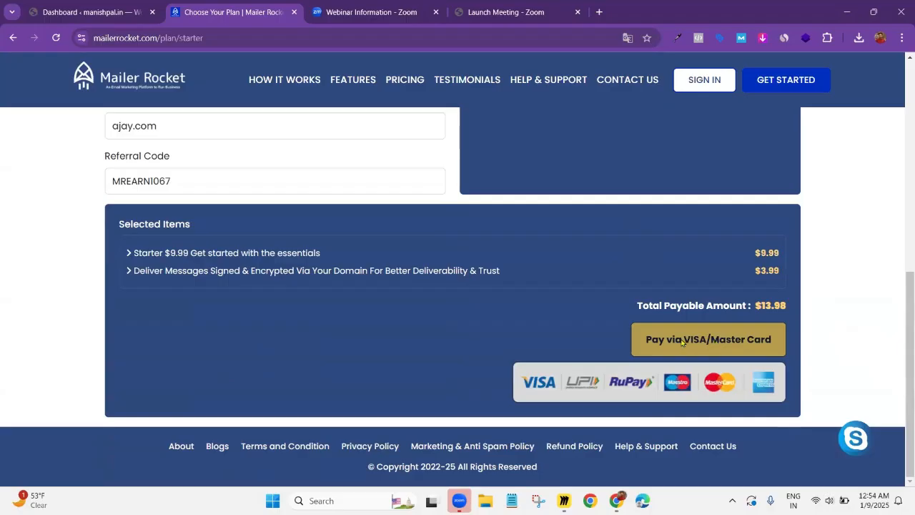
{"action": "scroll", "coordinate": [669, 353], "scroll_direction": "up", "scroll_amount": 5}
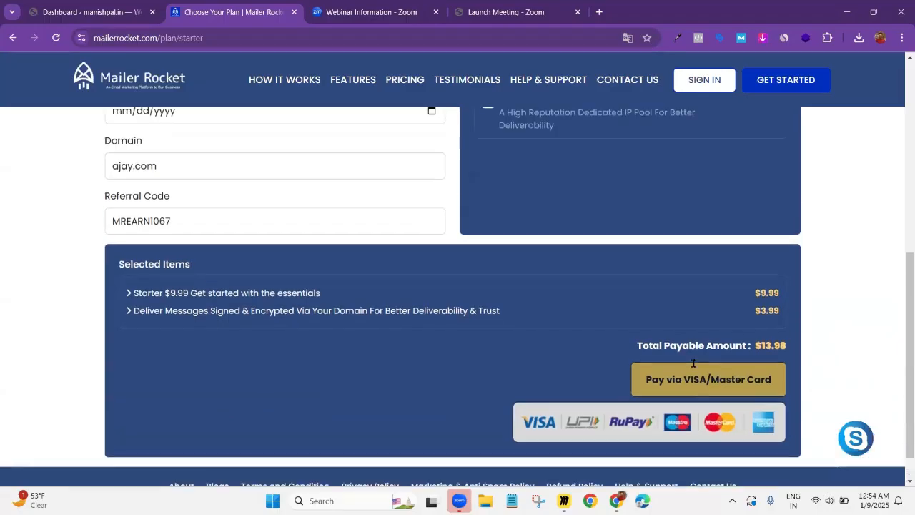
{"action": "scroll", "coordinate": [684, 373], "scroll_direction": "up", "scroll_amount": 1}
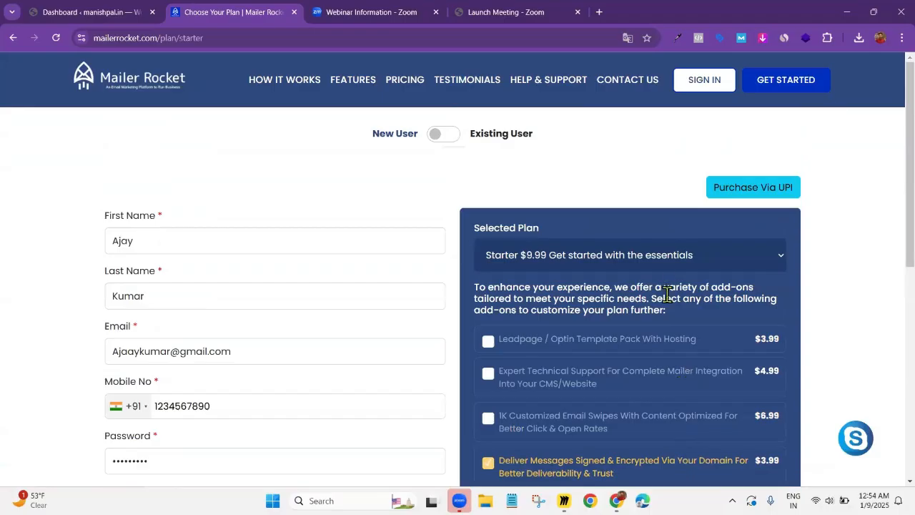
{"action": "scroll", "coordinate": [668, 294], "scroll_direction": "down", "scroll_amount": 2}
{"action": "scroll", "coordinate": [668, 303], "scroll_direction": "up", "scroll_amount": 2}
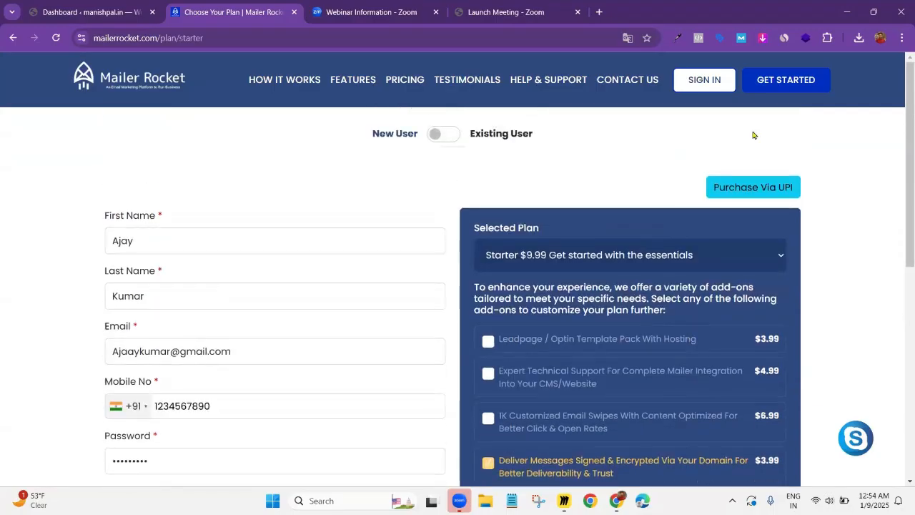
Open the UPI purchase page and go through its alternate payment instructions and QR code
{"action": "left_click", "coordinate": [748, 198]}
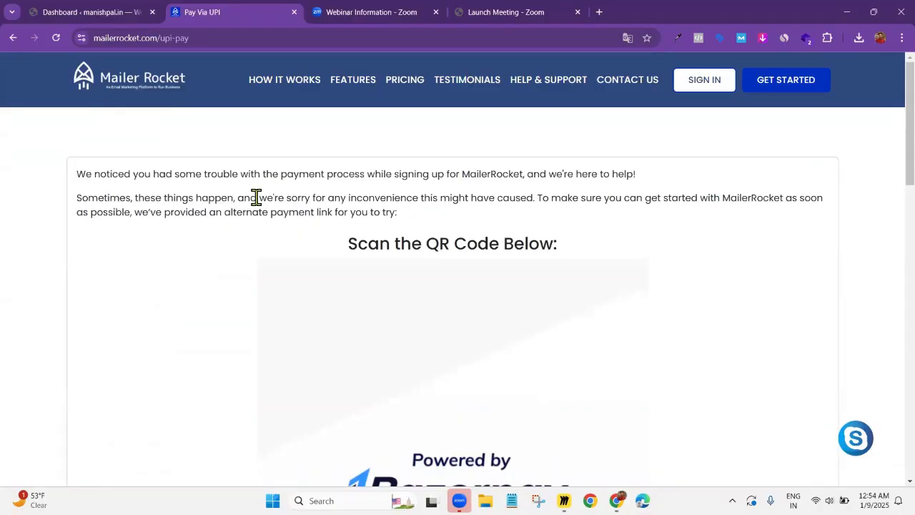
{"action": "left_click_drag", "start_coordinate": [134, 212], "coordinate": [414, 206]}
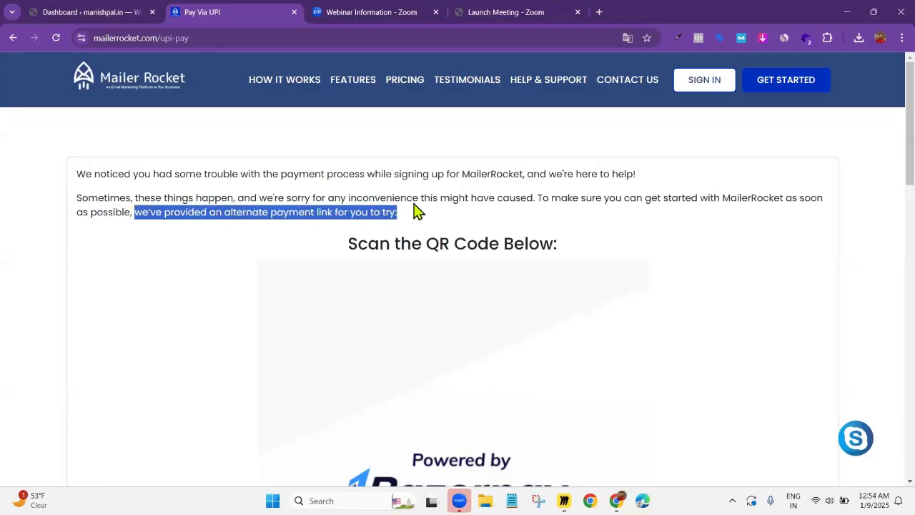
{"action": "scroll", "coordinate": [404, 200], "scroll_direction": "down", "scroll_amount": 1}
{"action": "scroll", "coordinate": [404, 200], "scroll_direction": "down", "scroll_amount": 10}
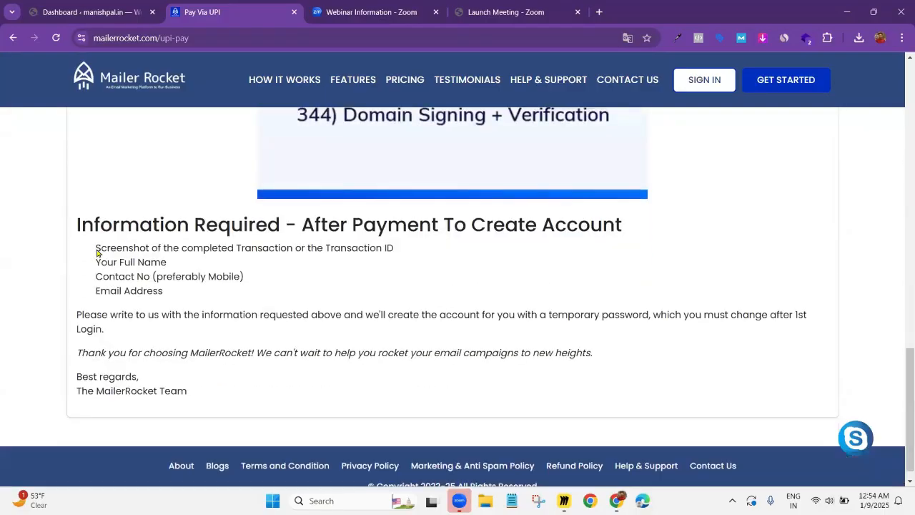
Read the list of information required after payment to create the account, from transaction proof to e-mail address
{"action": "left_click_drag", "start_coordinate": [97, 252], "coordinate": [433, 256]}
{"action": "left_click", "coordinate": [98, 255]}
{"action": "left_click_drag", "start_coordinate": [143, 262], "coordinate": [96, 263]}
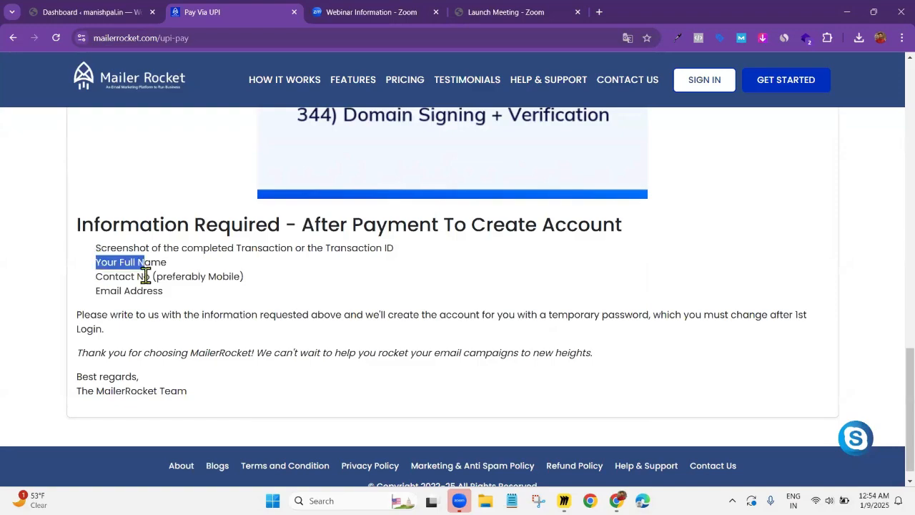
{"action": "left_click_drag", "start_coordinate": [150, 277], "coordinate": [96, 277]}
{"action": "triple_click", "coordinate": [180, 290]}
{"action": "left_click", "coordinate": [184, 291]}
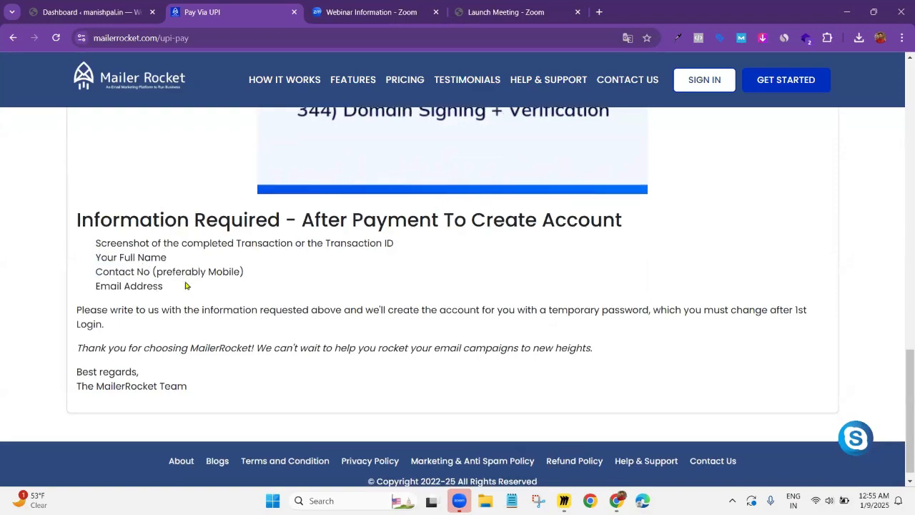
{"action": "scroll", "coordinate": [128, 292], "scroll_direction": "down", "scroll_amount": 1}
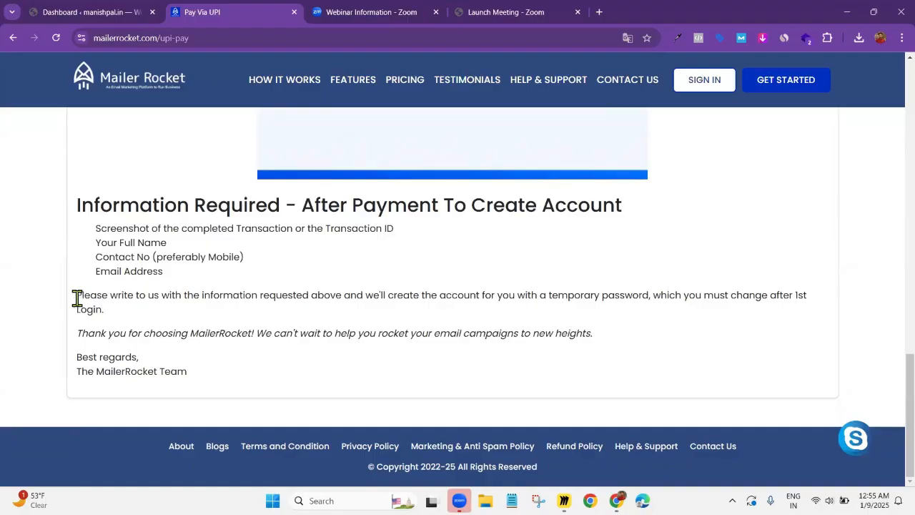
Read the instruction about sending the required information and getting a temporary password, highlighting it and the list of required details
{"action": "left_click_drag", "start_coordinate": [77, 298], "coordinate": [339, 315]}
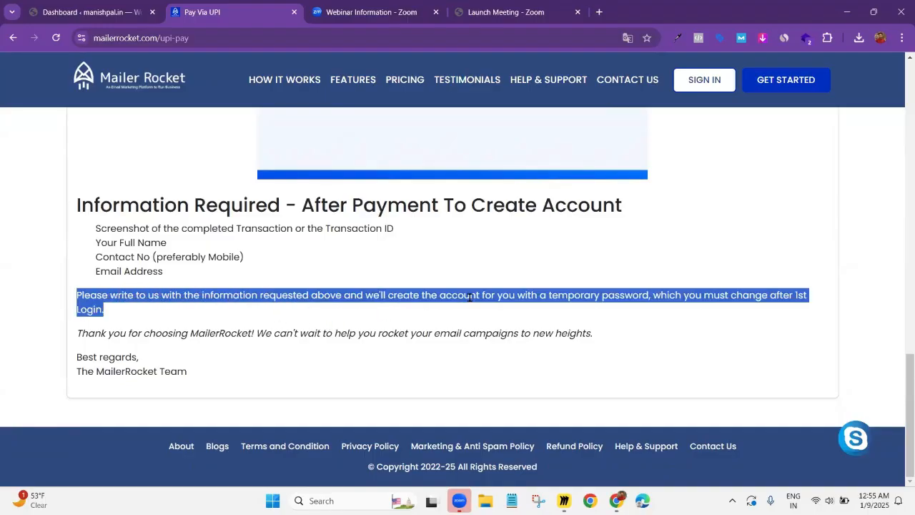
{"action": "left_click", "coordinate": [640, 299]}
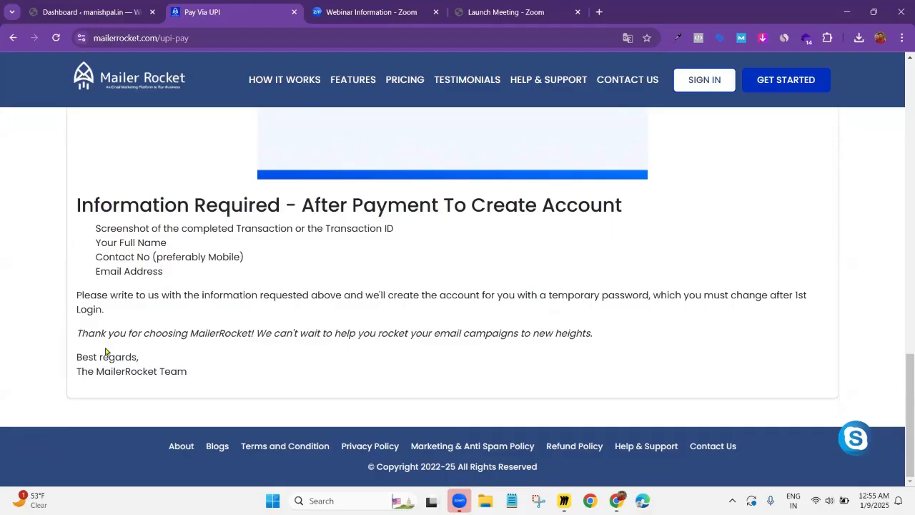
{"action": "left_click_drag", "start_coordinate": [96, 228], "coordinate": [160, 272]}
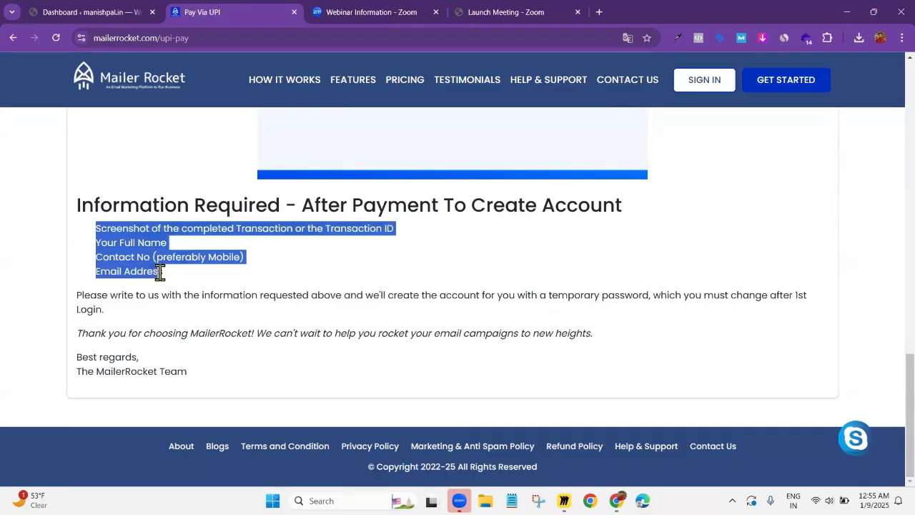
{"action": "left_click", "coordinate": [277, 261]}
Review the UPI payment page from the plan description back through the QR code to the introductory note
{"action": "scroll", "coordinate": [279, 261], "scroll_direction": "up", "scroll_amount": 2}
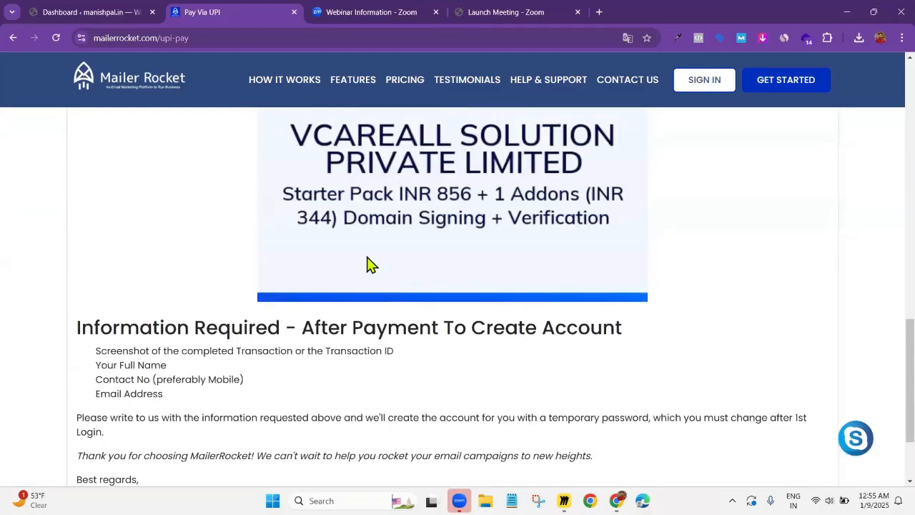
{"action": "scroll", "coordinate": [368, 261], "scroll_direction": "up", "scroll_amount": 1}
{"action": "scroll", "coordinate": [378, 266], "scroll_direction": "up", "scroll_amount": 3}
{"action": "scroll", "coordinate": [361, 264], "scroll_direction": "up", "scroll_amount": 3}
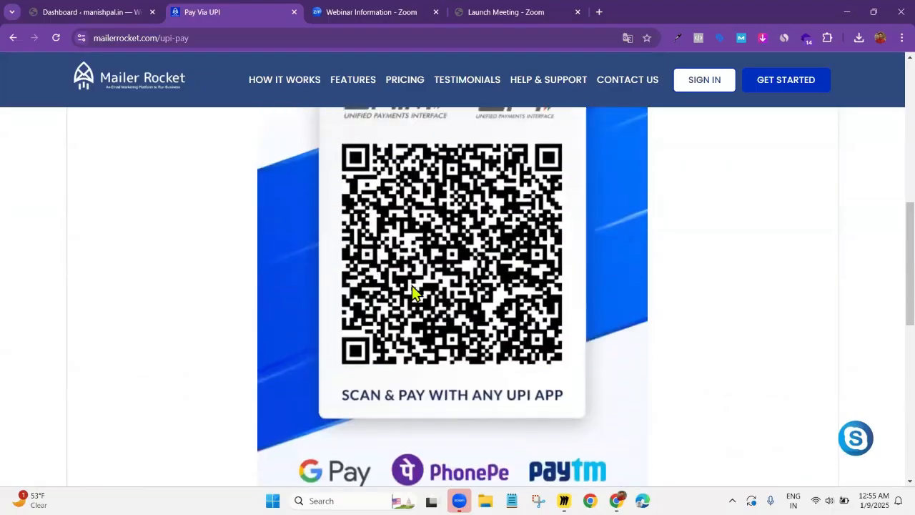
{"action": "scroll", "coordinate": [413, 287], "scroll_direction": "up", "scroll_amount": 5}
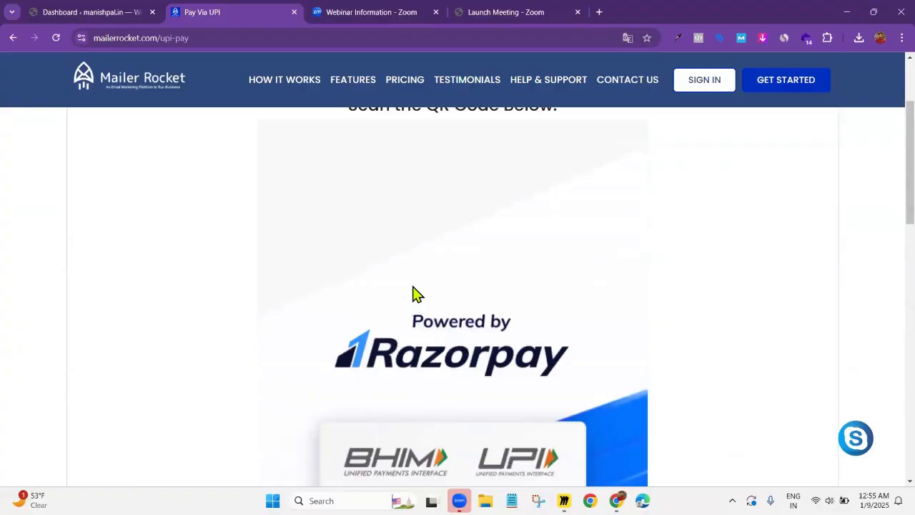
{"action": "scroll", "coordinate": [417, 293], "scroll_direction": "up", "scroll_amount": 2}
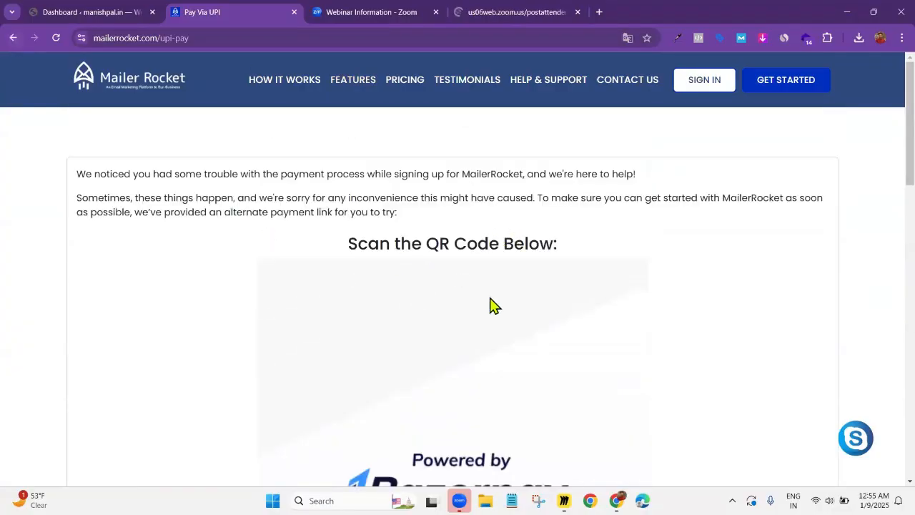
{"action": "scroll", "coordinate": [462, 314], "scroll_direction": "down", "scroll_amount": 4}
{"action": "scroll", "coordinate": [461, 314], "scroll_direction": "up", "scroll_amount": 4}
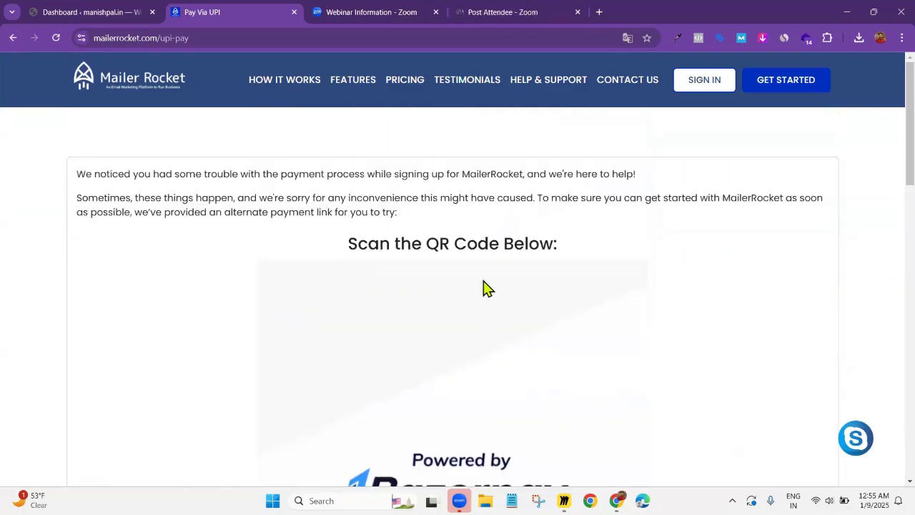
Return to the Starter plan sign-up form and look over its customer fields, add-ons and card payment option
{"action": "left_click", "coordinate": [13, 37]}
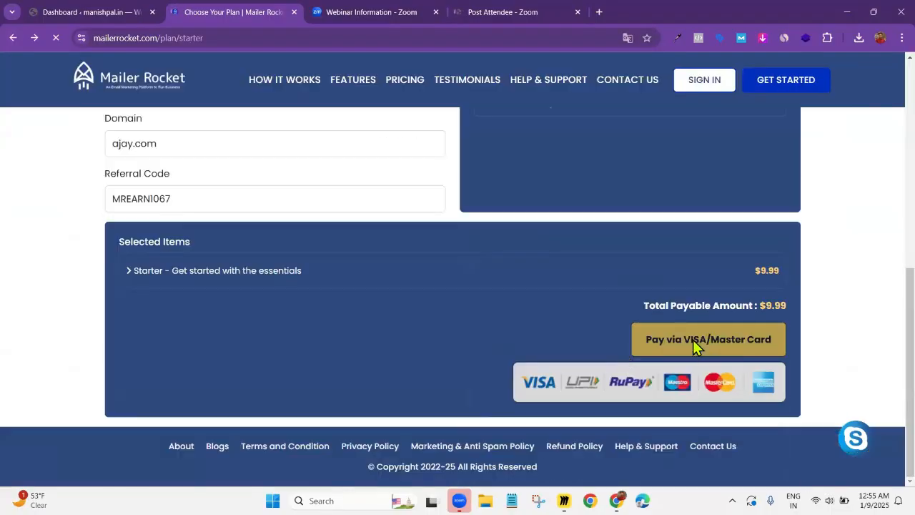
{"action": "scroll", "coordinate": [692, 340], "scroll_direction": "up", "scroll_amount": 3}
{"action": "scroll", "coordinate": [611, 326], "scroll_direction": "up", "scroll_amount": 4}
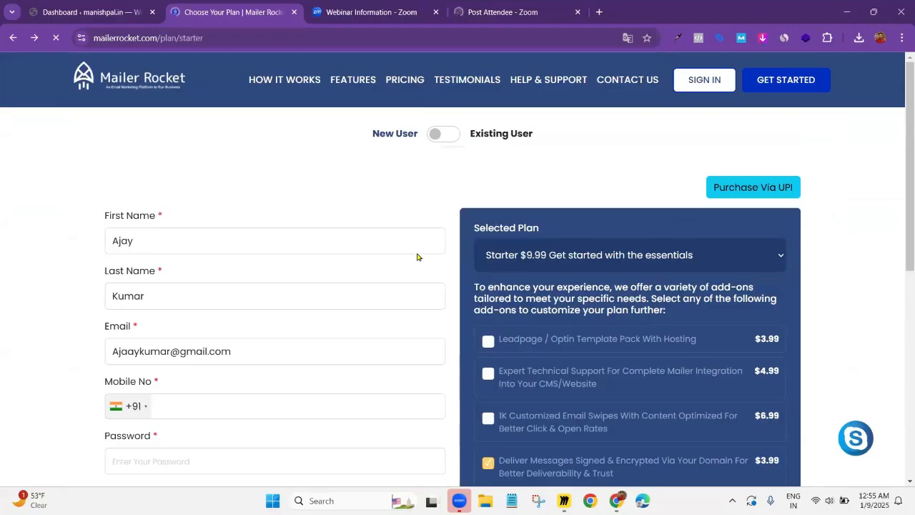
{"action": "scroll", "coordinate": [539, 257], "scroll_direction": "down", "scroll_amount": 2}
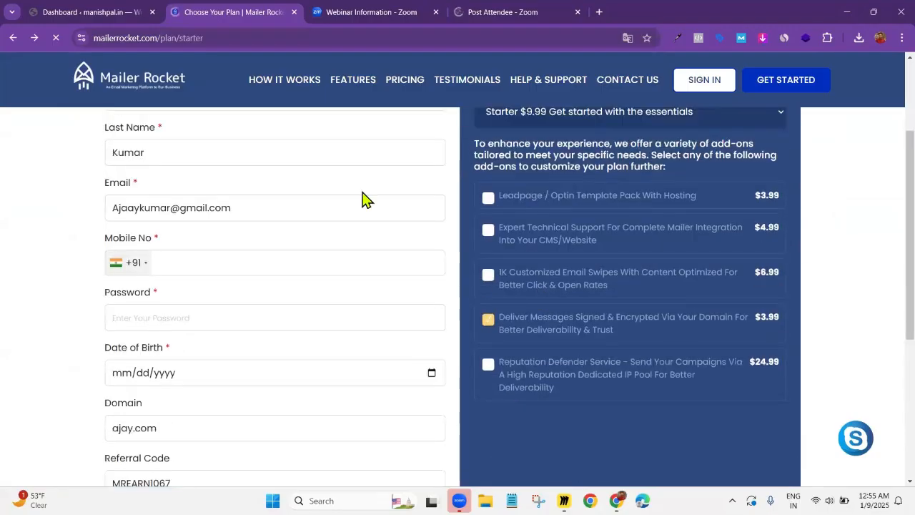
{"action": "scroll", "coordinate": [368, 200], "scroll_direction": "up", "scroll_amount": 2}
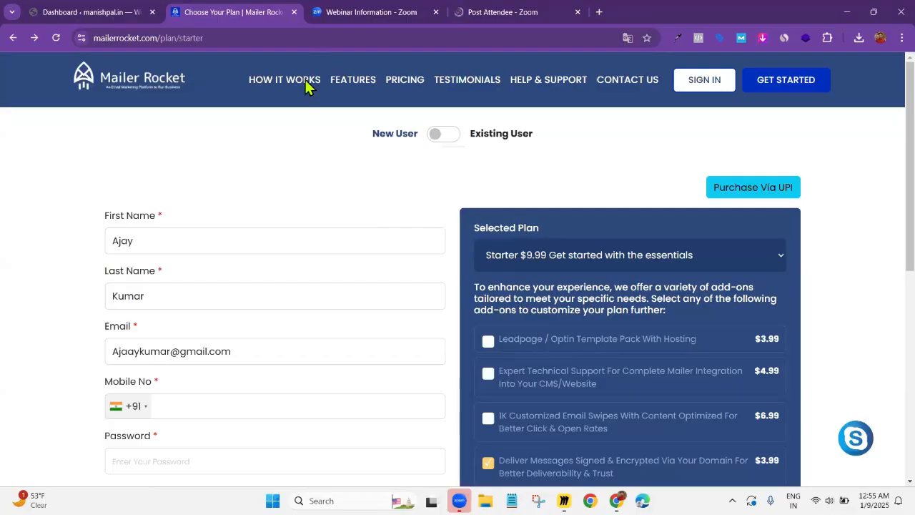
Sign in to the existing Mailer Rocket account with the account e-mail and password
{"action": "left_click", "coordinate": [700, 83]}
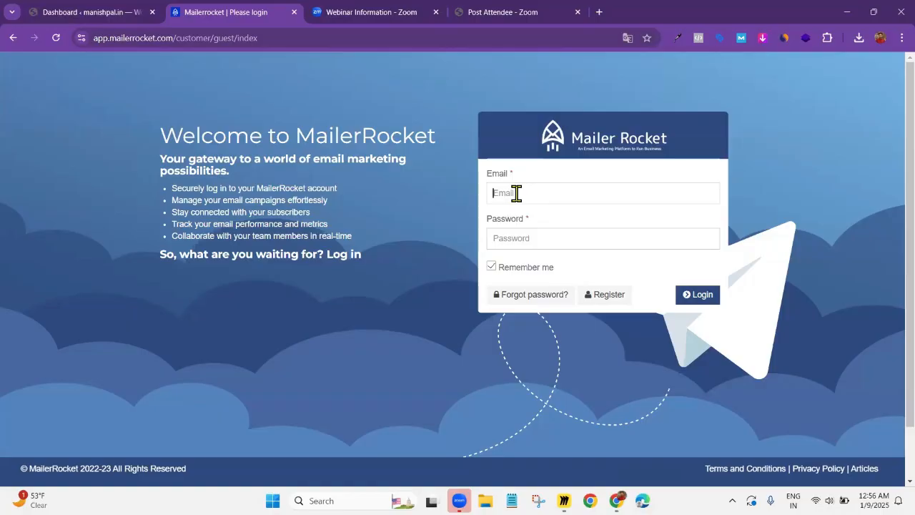
{"action": "key", "text": "Tab"}
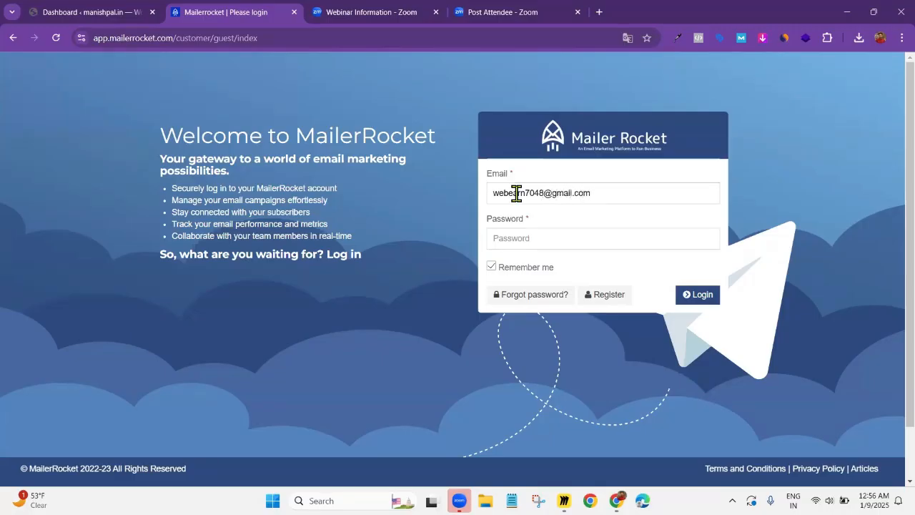
{"action": "type", "text": "••"}
{"action": "left_click", "coordinate": [696, 295]}
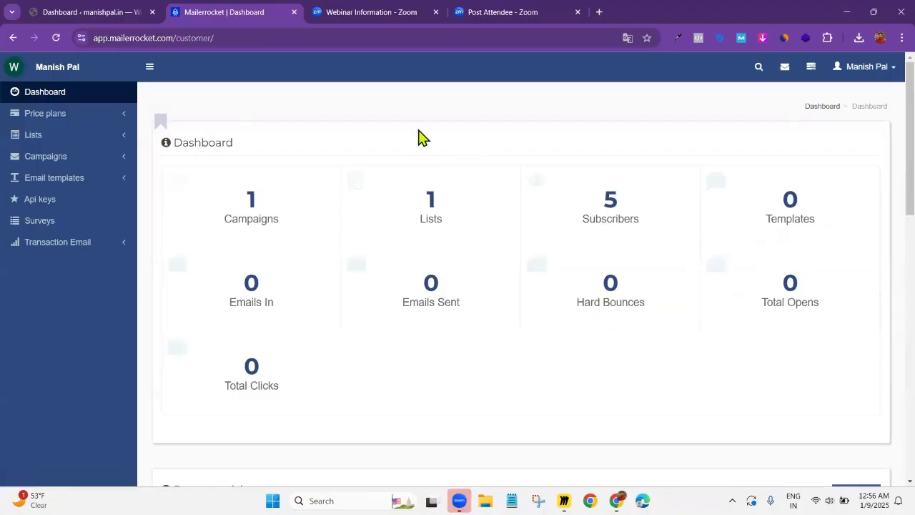
Switch to the WordPress admin dashboard and open the Add Plugins page
{"action": "left_click", "coordinate": [67, 15]}
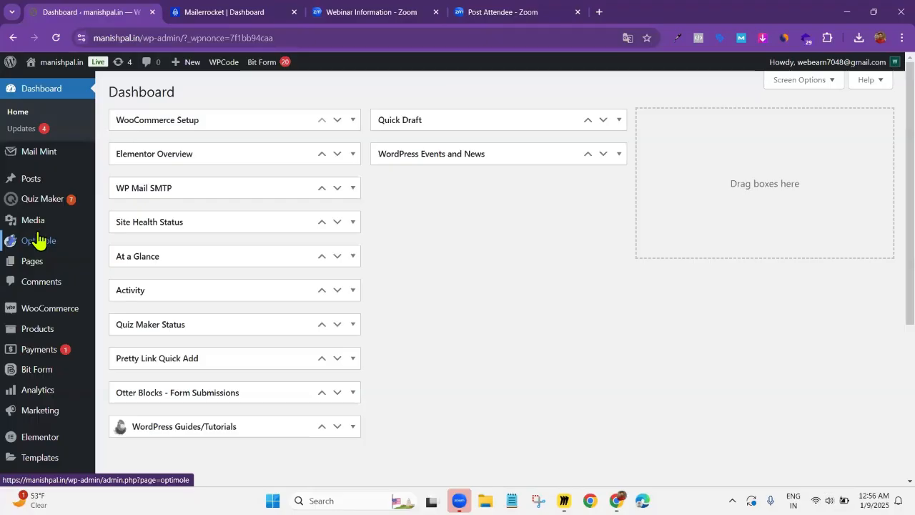
{"action": "scroll", "coordinate": [2, 307], "scroll_direction": "down", "scroll_amount": 1}
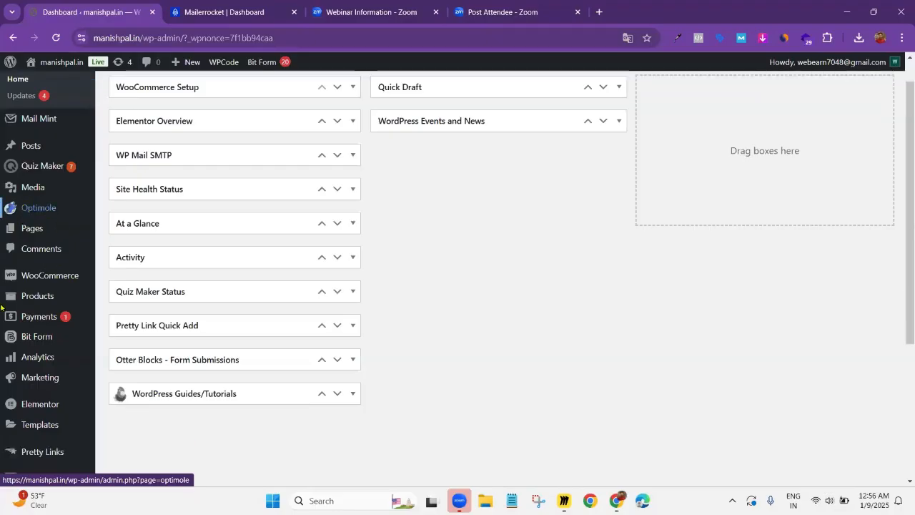
{"action": "scroll", "coordinate": [55, 282], "scroll_direction": "down", "scroll_amount": 1}
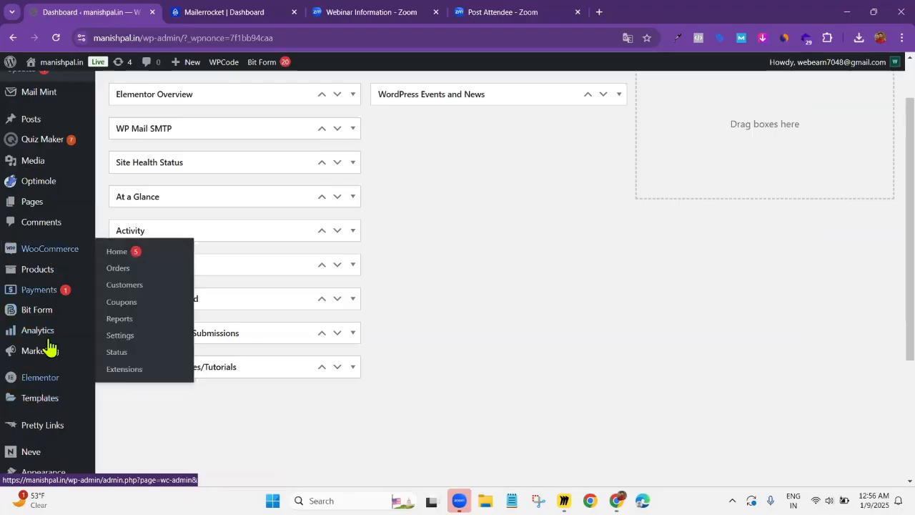
{"action": "scroll", "coordinate": [43, 357], "scroll_direction": "down", "scroll_amount": 3}
{"action": "left_click", "coordinate": [36, 376]}
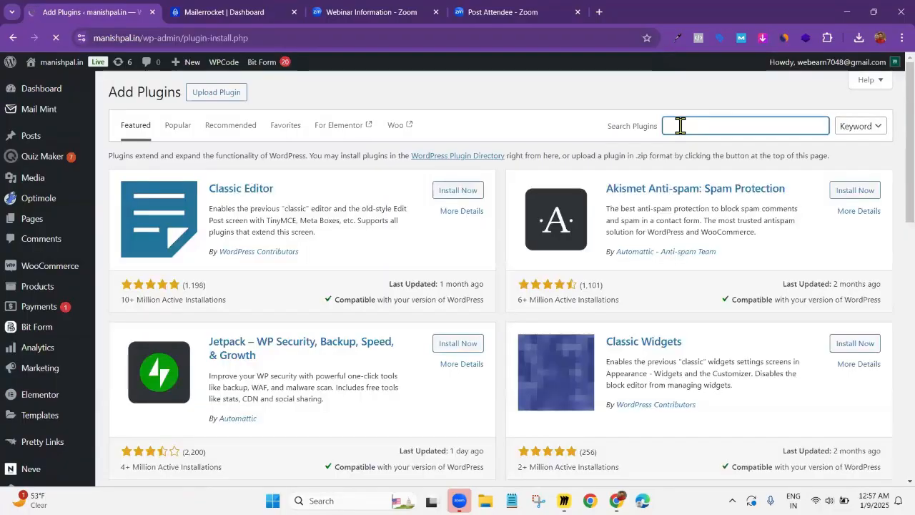
Search the WordPress plugin directory for "BIT FORM"
{"action": "left_click", "coordinate": [679, 126]}
{"action": "type", "text": "Blt"}
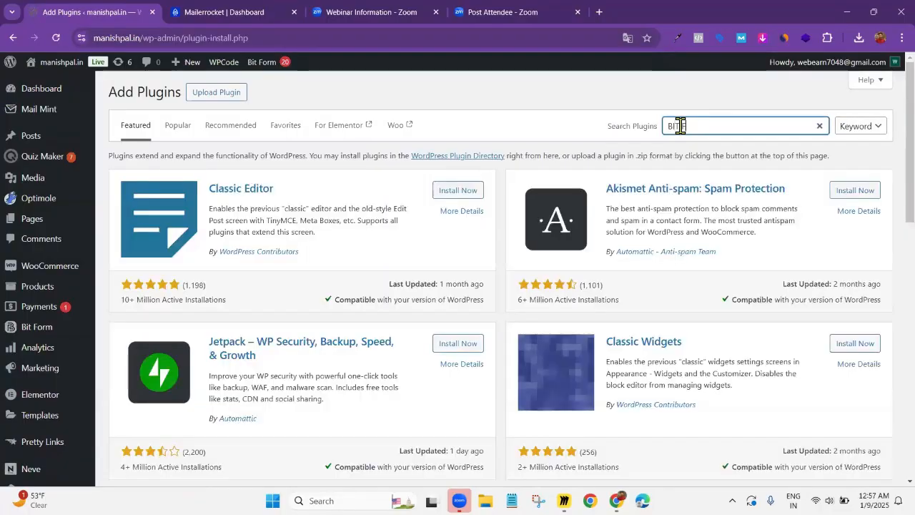
{"action": "type", "text": " FORM"}
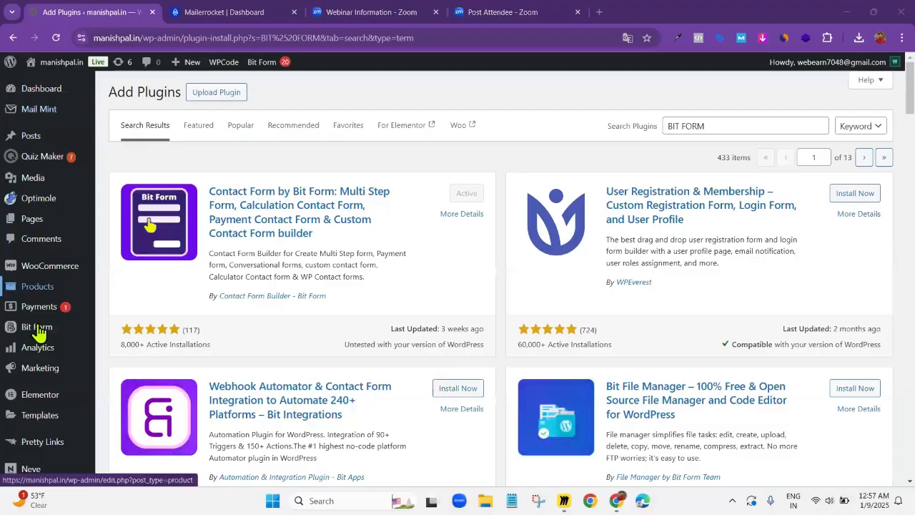
Open the Bit Form plugin and create a new form from the basic "Contact Form" template
{"action": "mouse_move", "coordinate": [39, 335]}
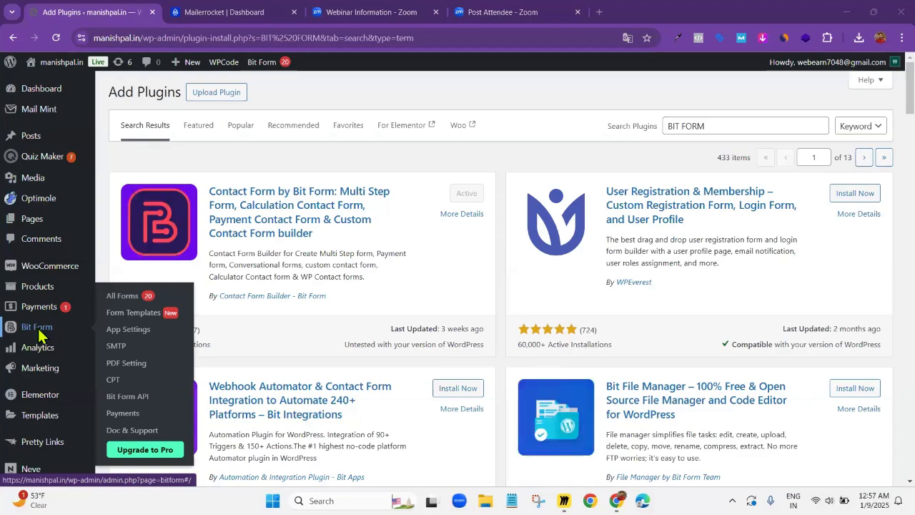
{"action": "left_click", "coordinate": [39, 332]}
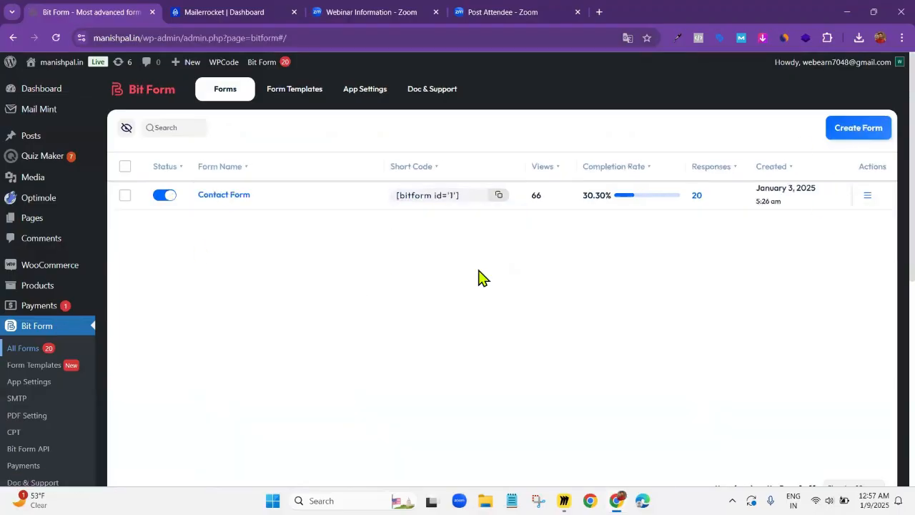
{"action": "left_click", "coordinate": [862, 129]}
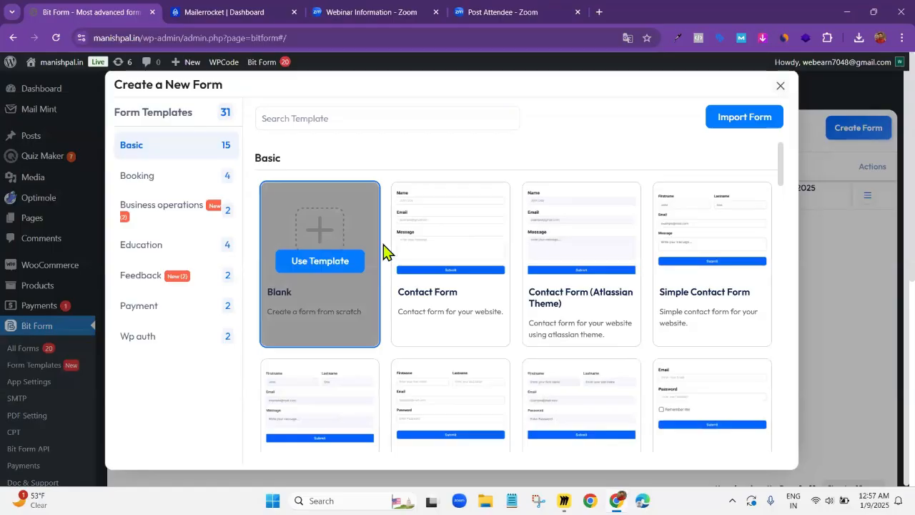
{"action": "mouse_move", "coordinate": [454, 269]}
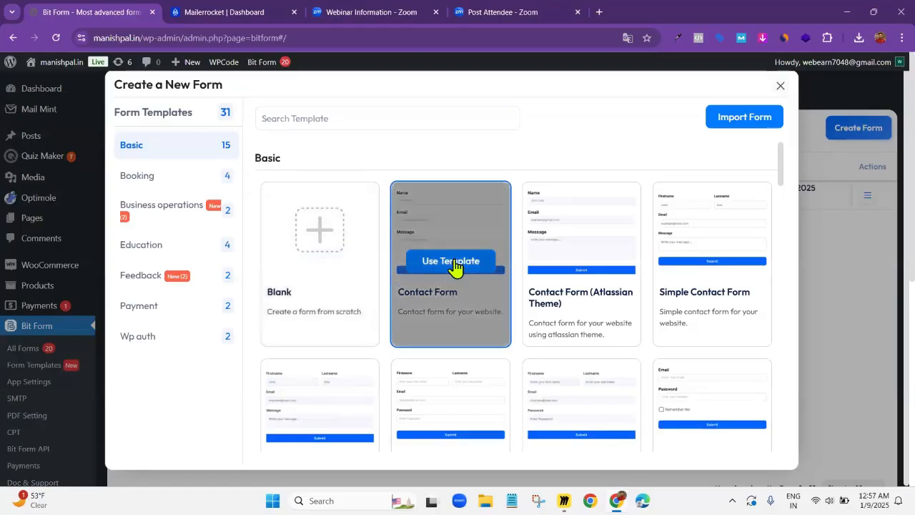
{"action": "left_click", "coordinate": [451, 261]}
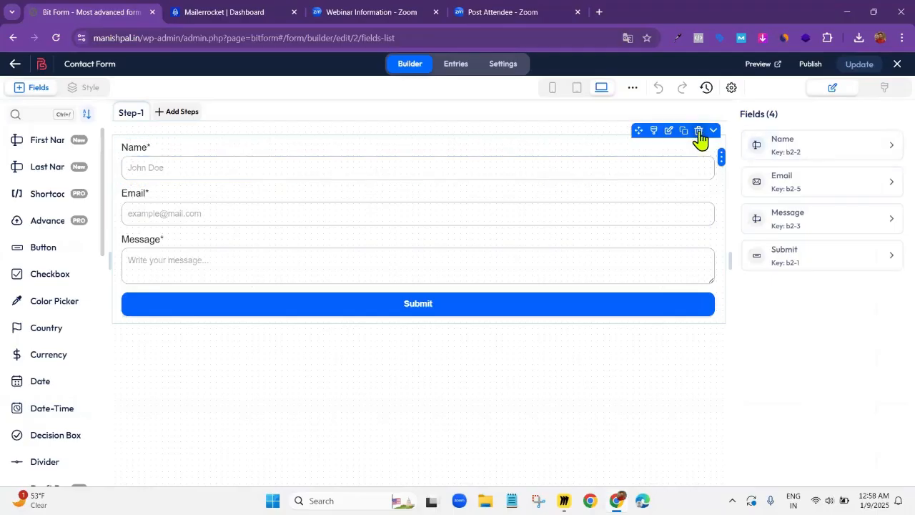
Delete the Name and Message fields from the contact form, confirming each deletion
{"action": "left_click", "coordinate": [699, 131]}
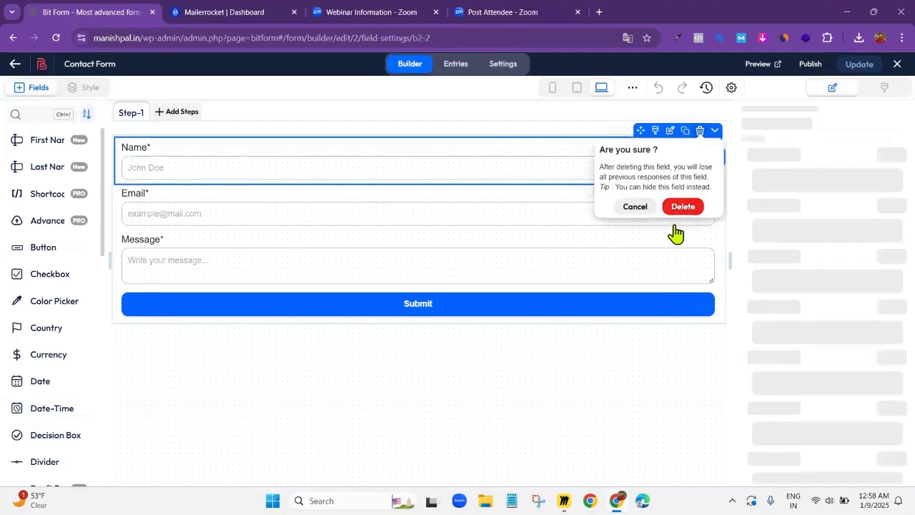
{"action": "left_click", "coordinate": [686, 202]}
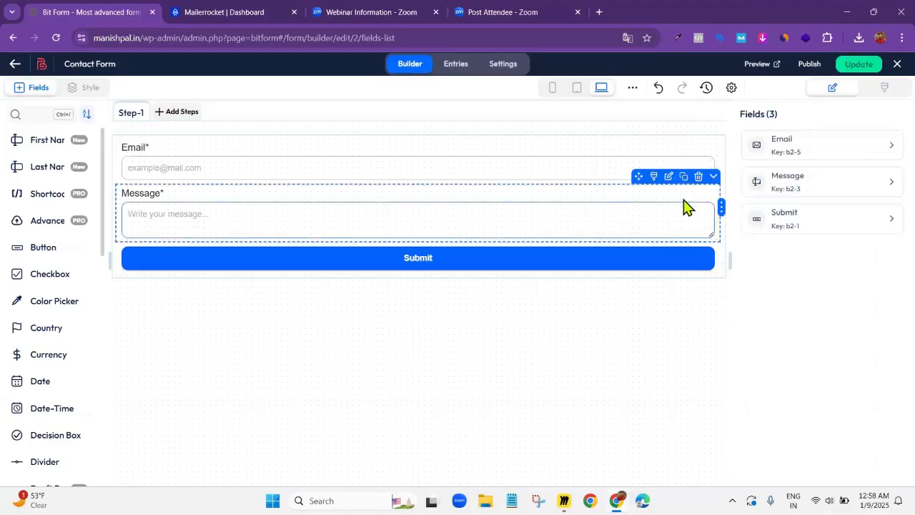
{"action": "left_click", "coordinate": [698, 176]}
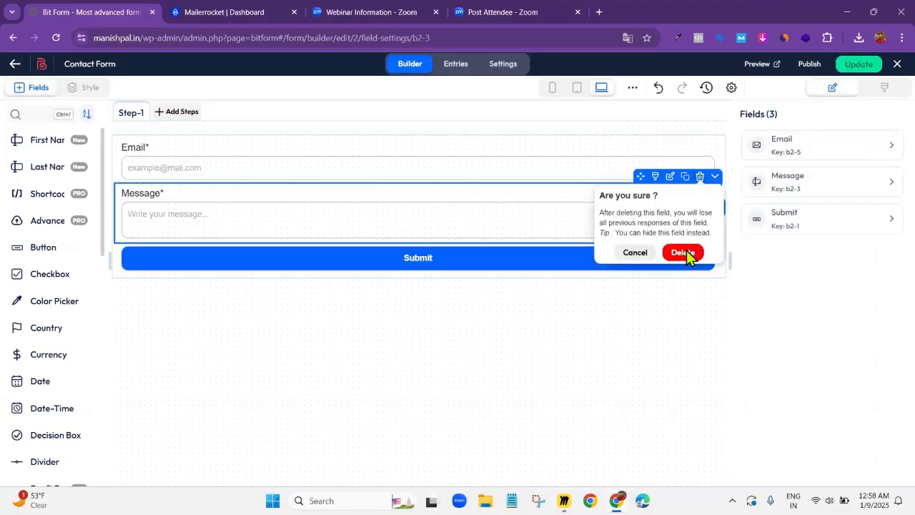
{"action": "left_click", "coordinate": [688, 253]}
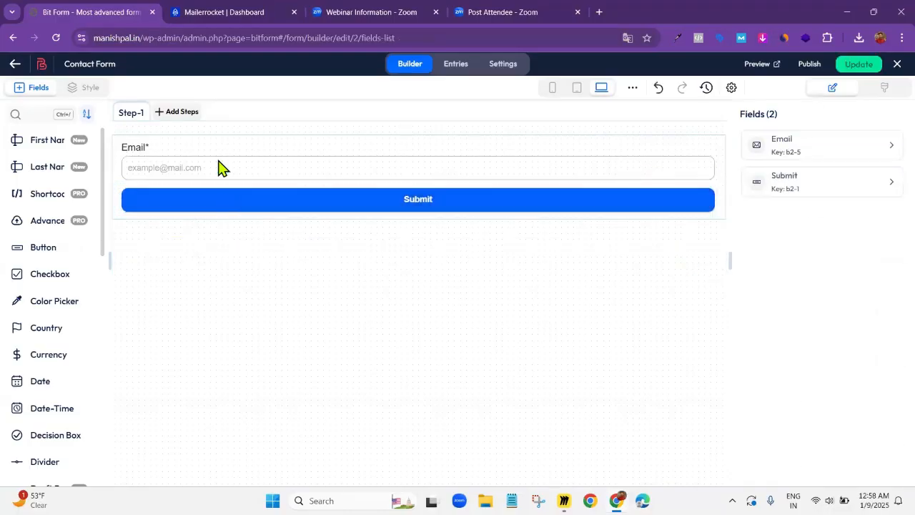
Open the Email field's settings and turn off its label
{"action": "left_click", "coordinate": [632, 165]}
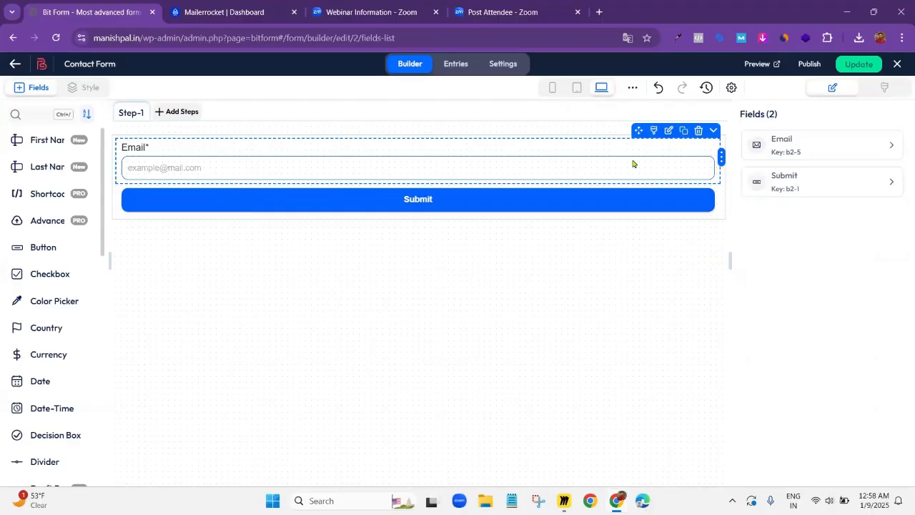
{"action": "left_click", "coordinate": [669, 131]}
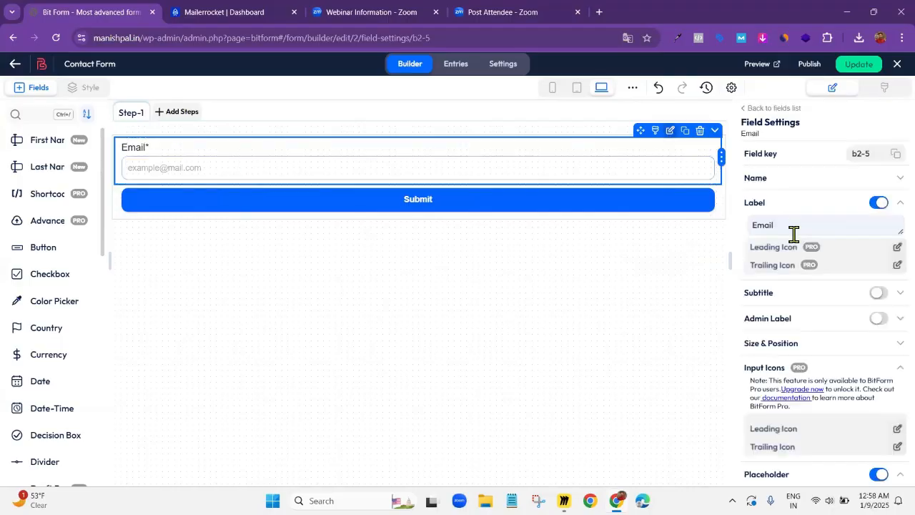
{"action": "left_click", "coordinate": [877, 204]}
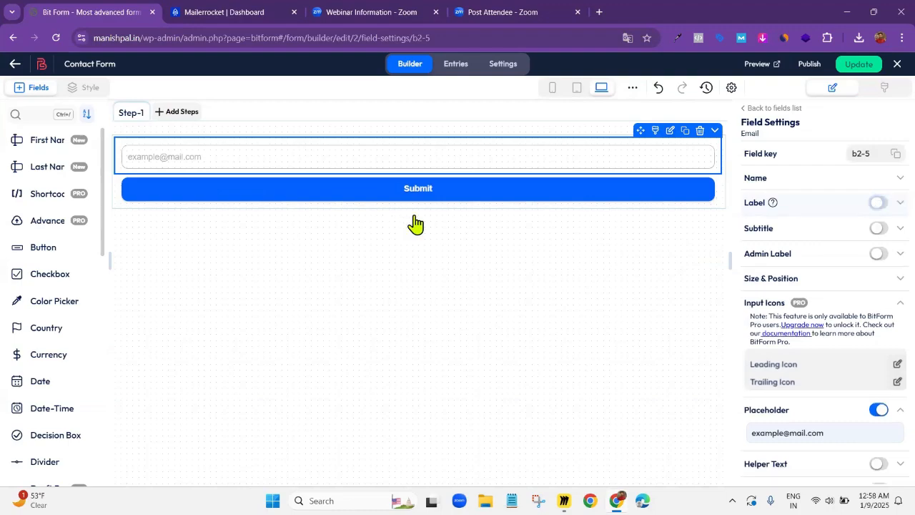
Open the Submit button's field settings and clear its button text
{"action": "left_click", "coordinate": [572, 188]}
{"action": "left_click", "coordinate": [671, 167]}
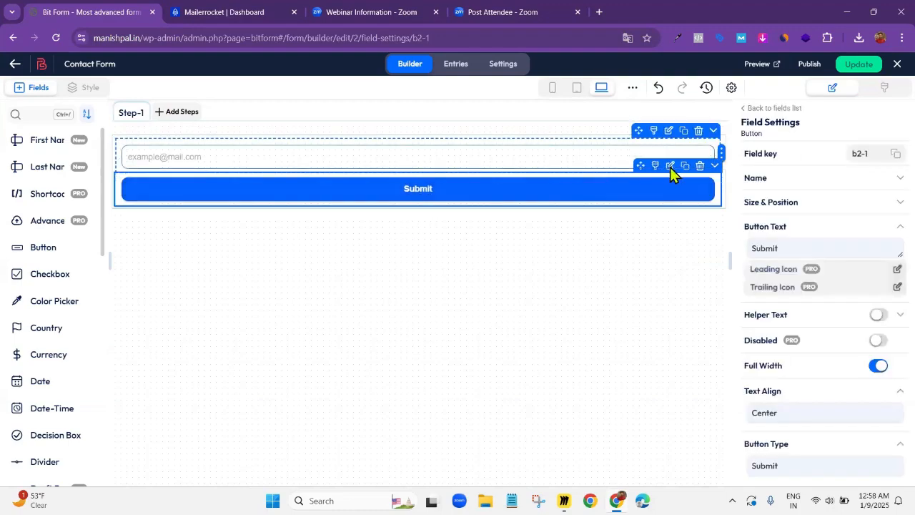
{"action": "left_click", "coordinate": [672, 167]}
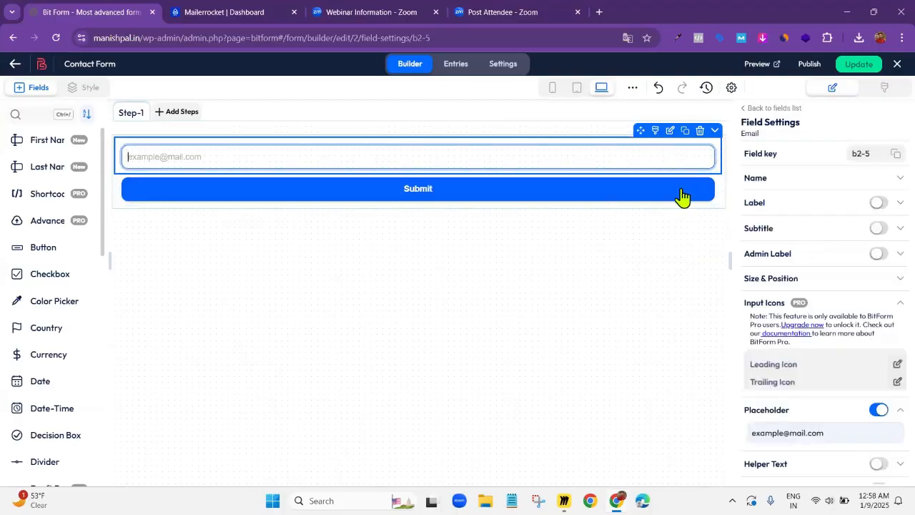
{"action": "mouse_move", "coordinate": [674, 174]}
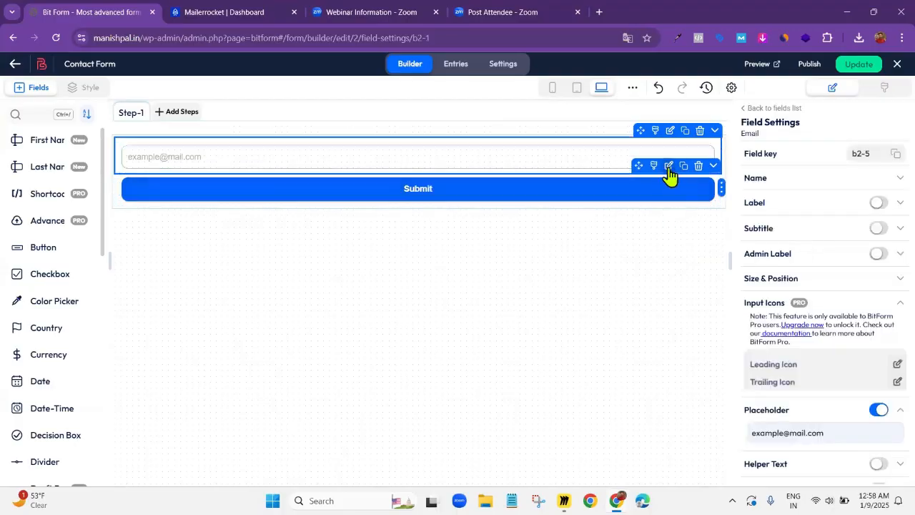
{"action": "left_click", "coordinate": [669, 167]}
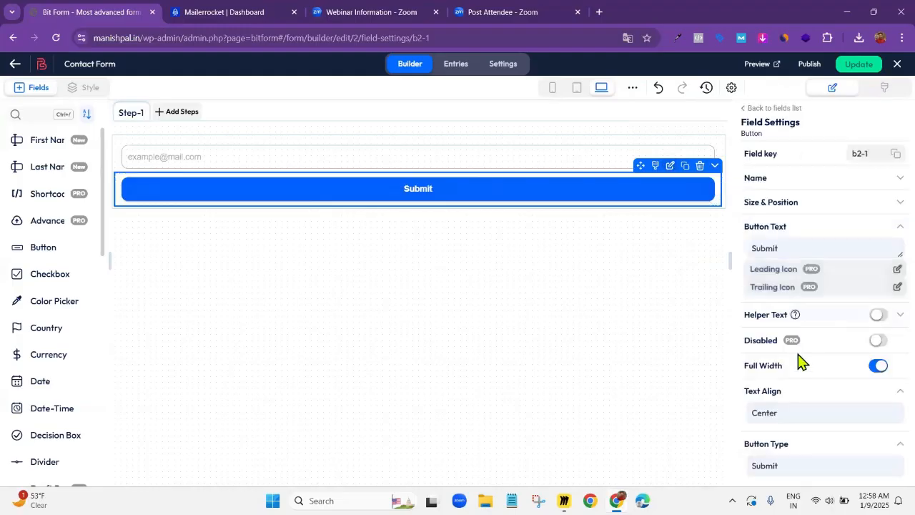
{"action": "scroll", "coordinate": [788, 227], "scroll_direction": "down", "scroll_amount": 2}
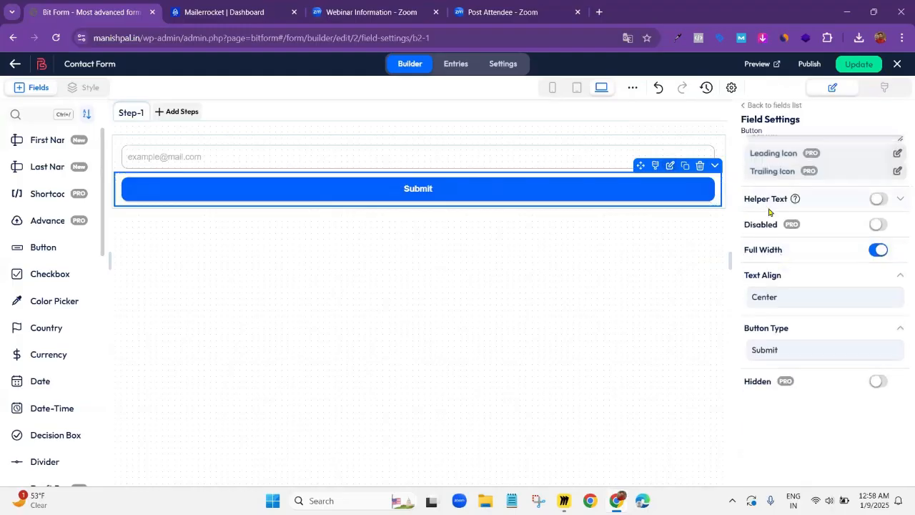
{"action": "scroll", "coordinate": [776, 229], "scroll_direction": "up", "scroll_amount": 1}
{"action": "left_click_drag", "start_coordinate": [783, 188], "coordinate": [721, 188]}
{"action": "key", "text": "BackSpace"}
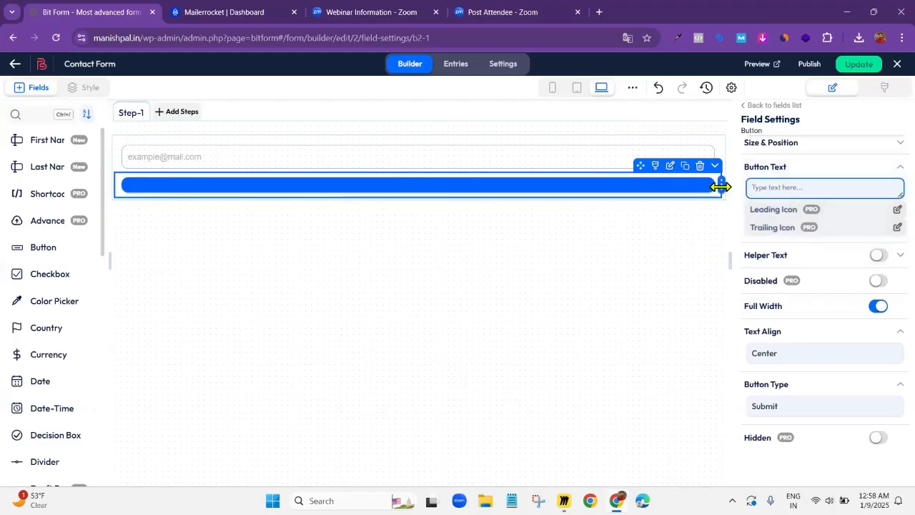
{"action": "type", "text": "cONF"}
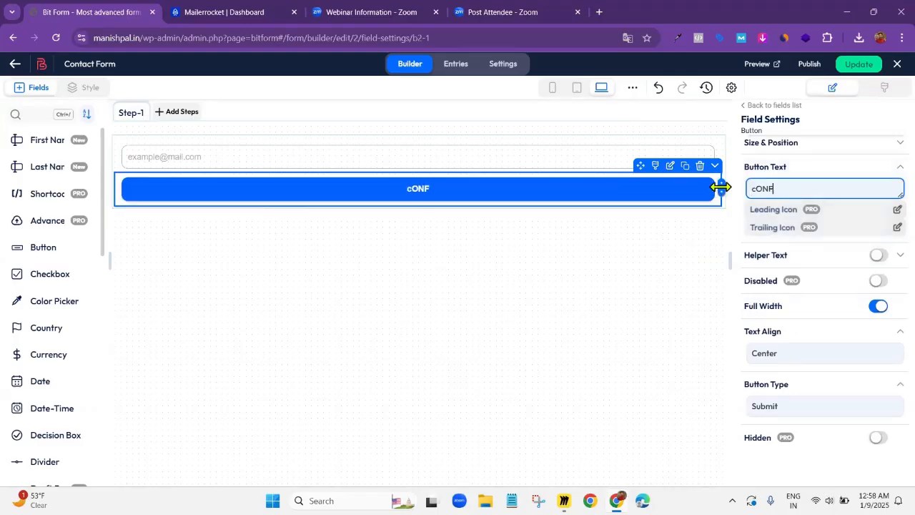
{"action": "type", "text": "IRM nOW"}
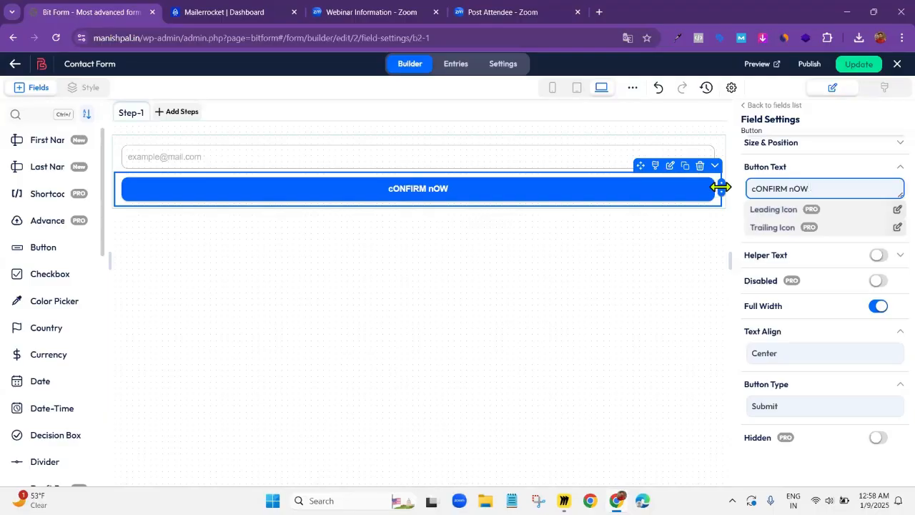
{"action": "key", "text": "ctrl+a"}
{"action": "key", "text": "BackSpace"}
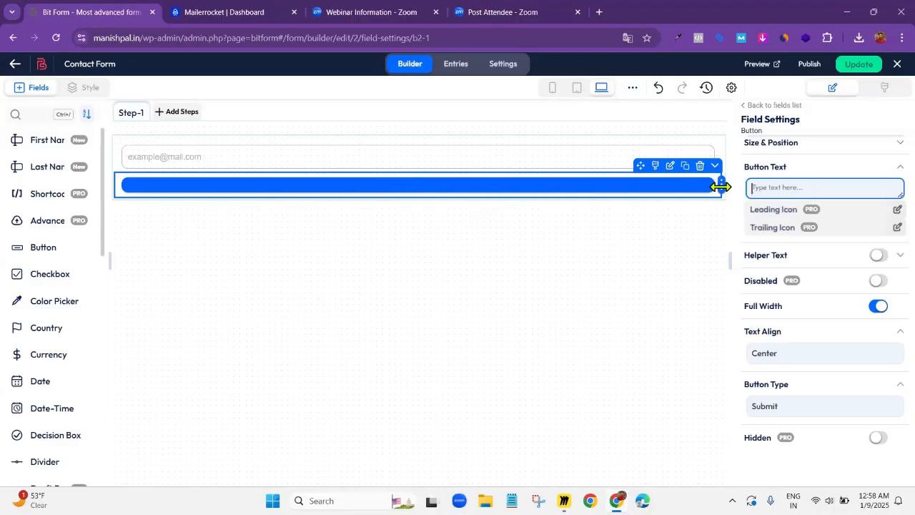
Set the submit button's text to "Confirm now"
{"action": "type", "text": "Conf"}
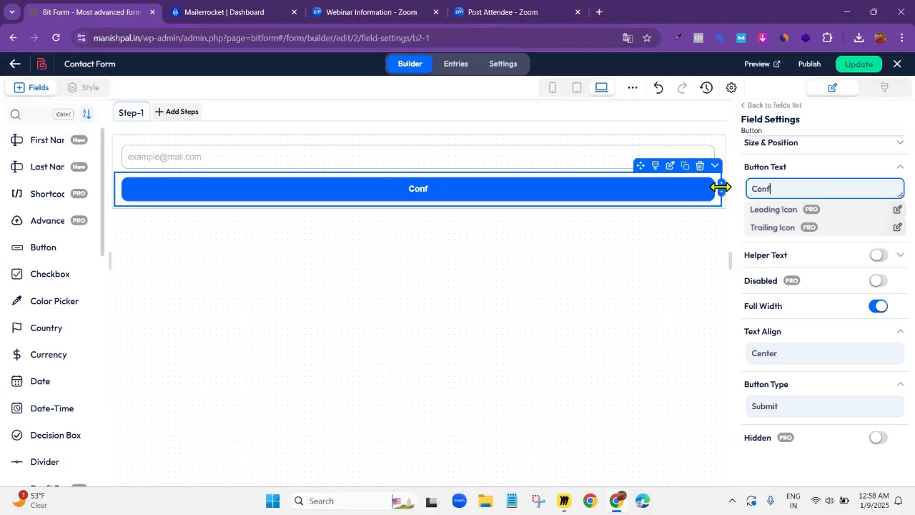
{"action": "type", "text": "irm now"}
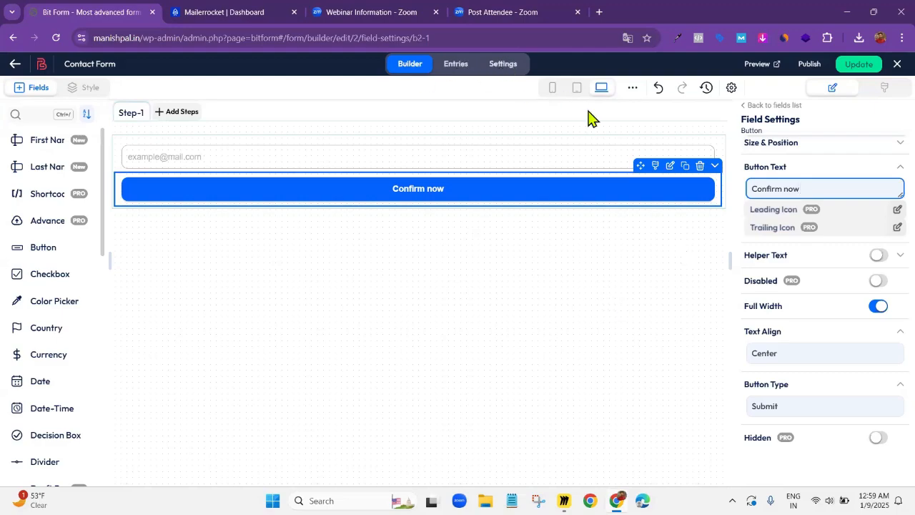
Open the form's redirect page confirmation settings and expand the untitled redirect URL entry
{"action": "left_click", "coordinate": [508, 67]}
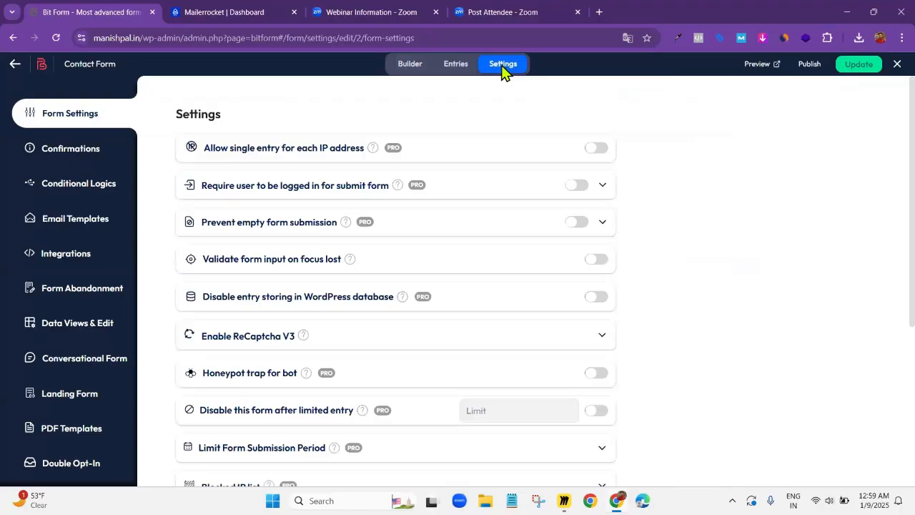
{"action": "left_click", "coordinate": [81, 159]}
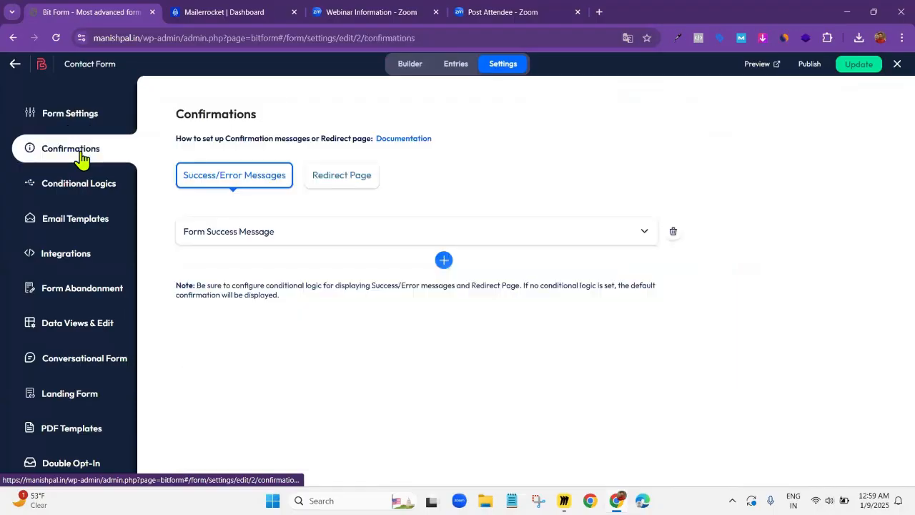
{"action": "left_click", "coordinate": [340, 187]}
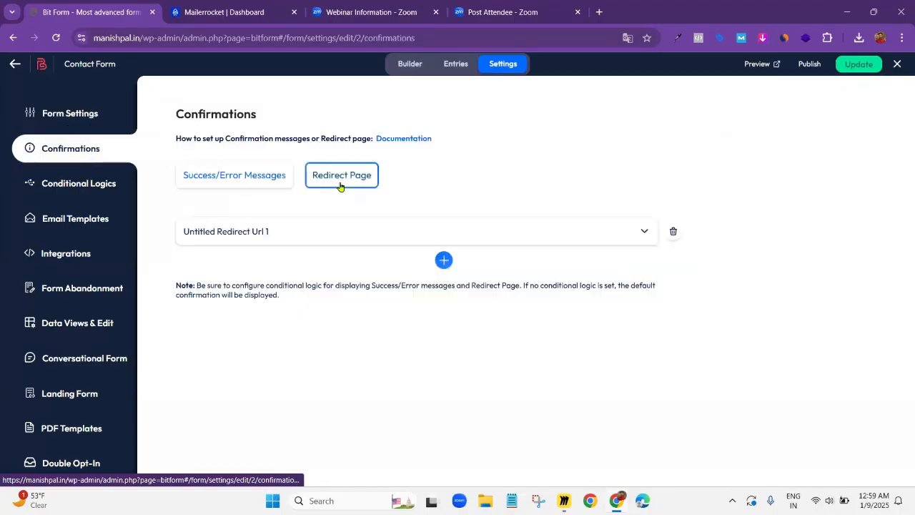
{"action": "left_click", "coordinate": [643, 234]}
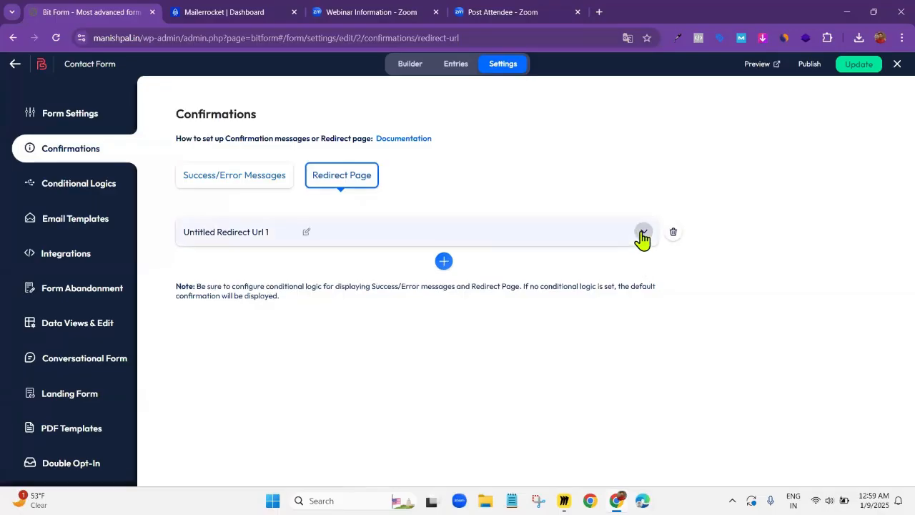
Rename the redirect entry as "Thank You Page Demo" and leave its details expanded
{"action": "left_click", "coordinate": [307, 238]}
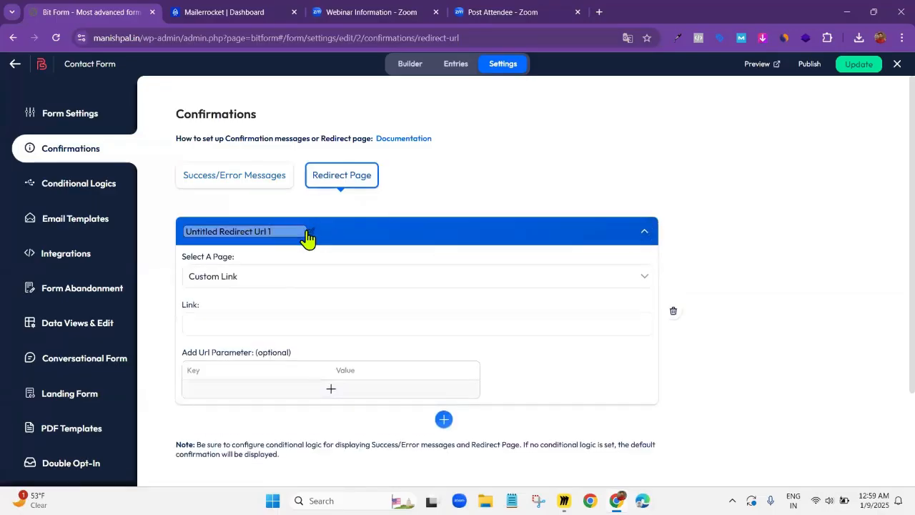
{"action": "key", "text": "BackSpace"}
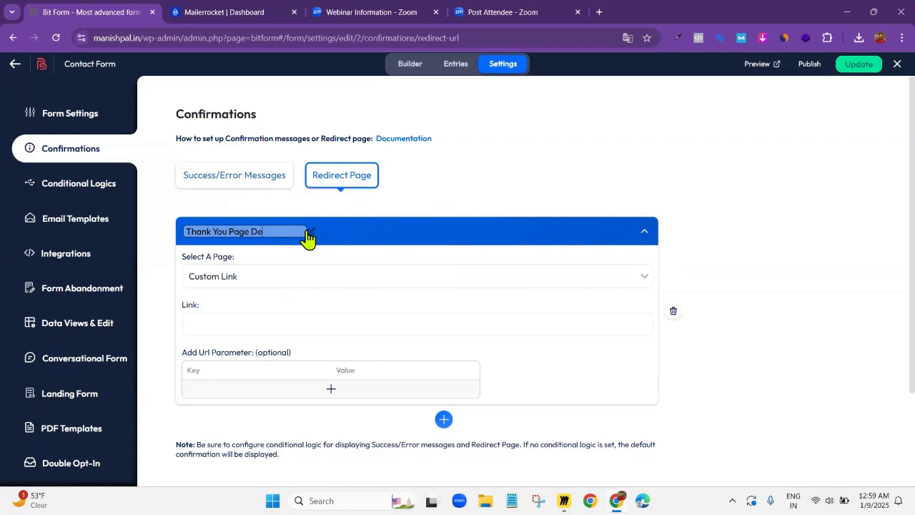
{"action": "left_click", "coordinate": [648, 236]}
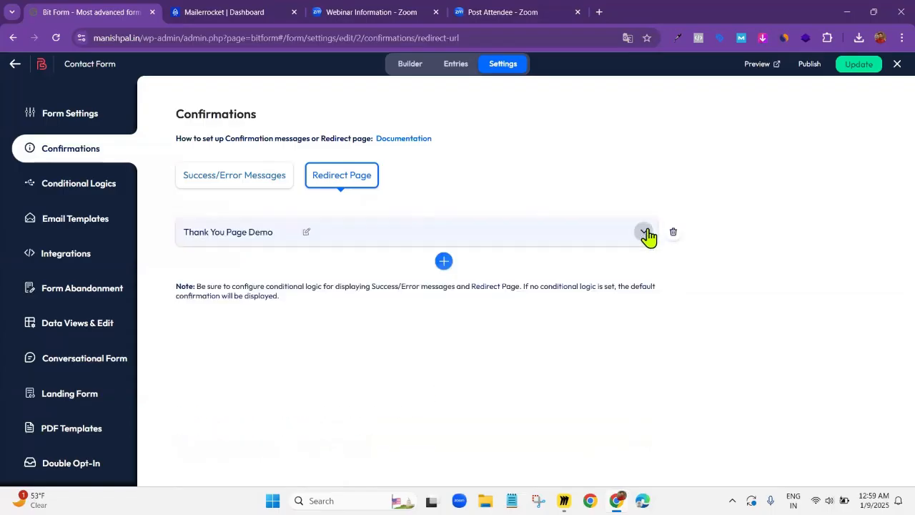
{"action": "left_click", "coordinate": [646, 233]}
{"action": "left_click", "coordinate": [304, 232]}
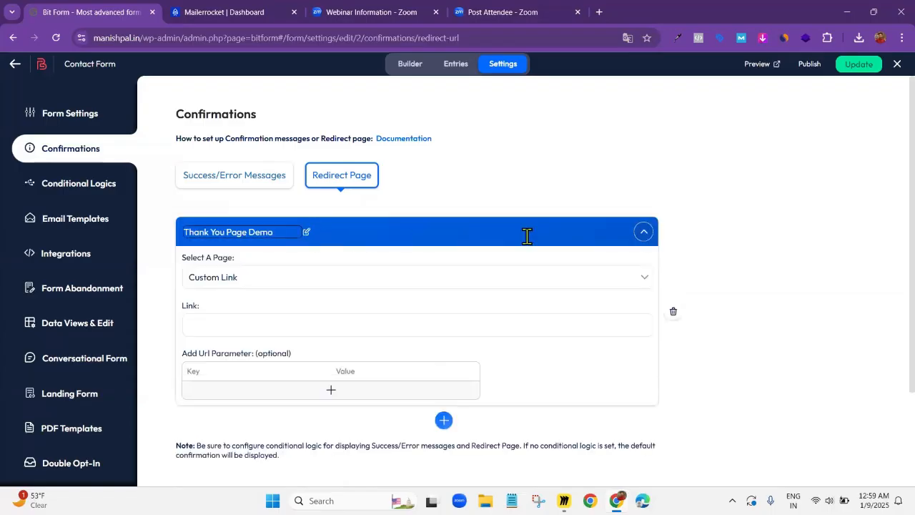
{"action": "left_click", "coordinate": [643, 231]}
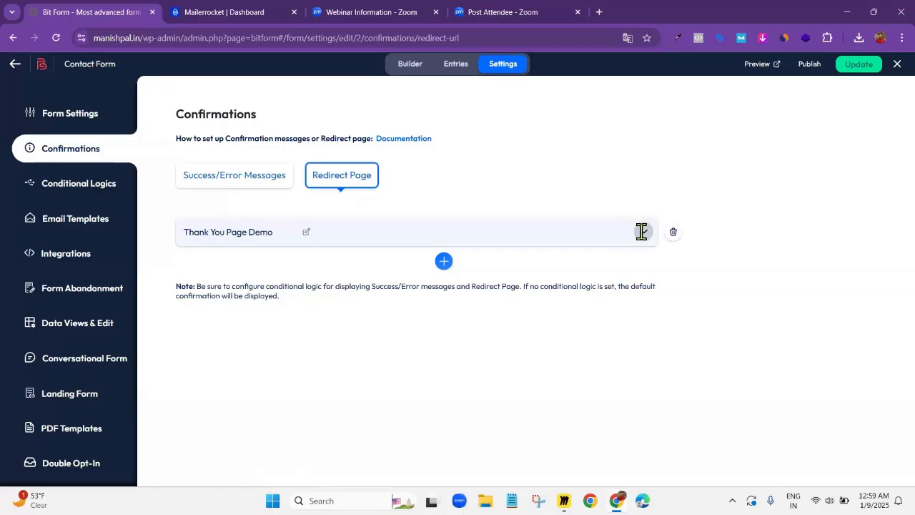
{"action": "left_click", "coordinate": [641, 231]}
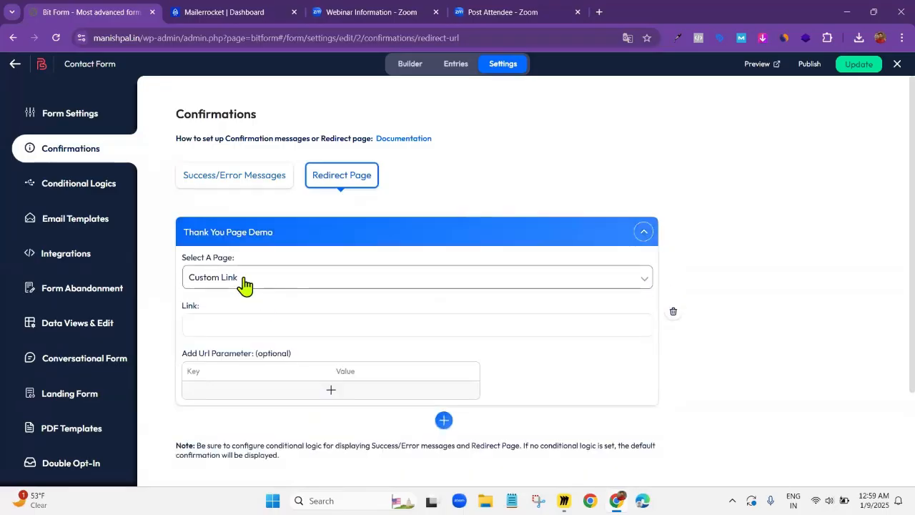
Activate the redirect's Link field for entry and load the website's home page in a new browser tab
{"action": "left_click", "coordinate": [216, 323]}
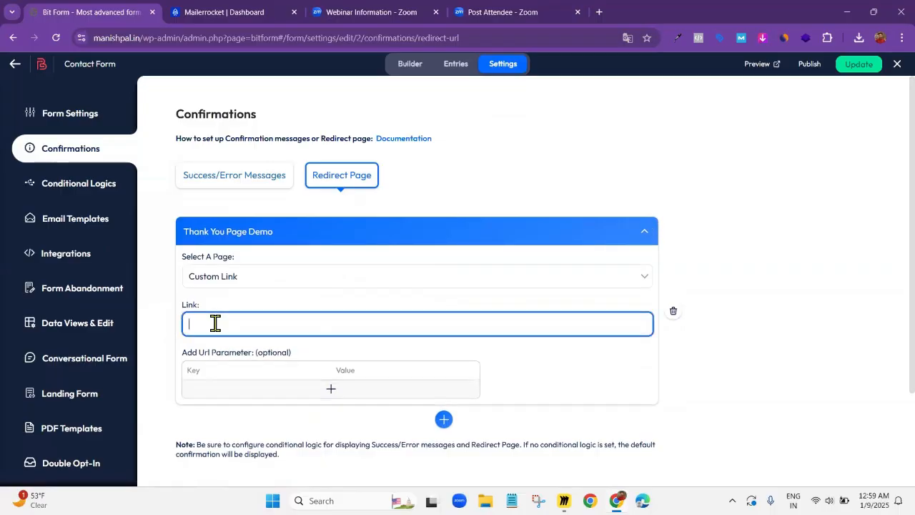
{"action": "left_click", "coordinate": [599, 13]}
{"action": "type", "text": "mani"}
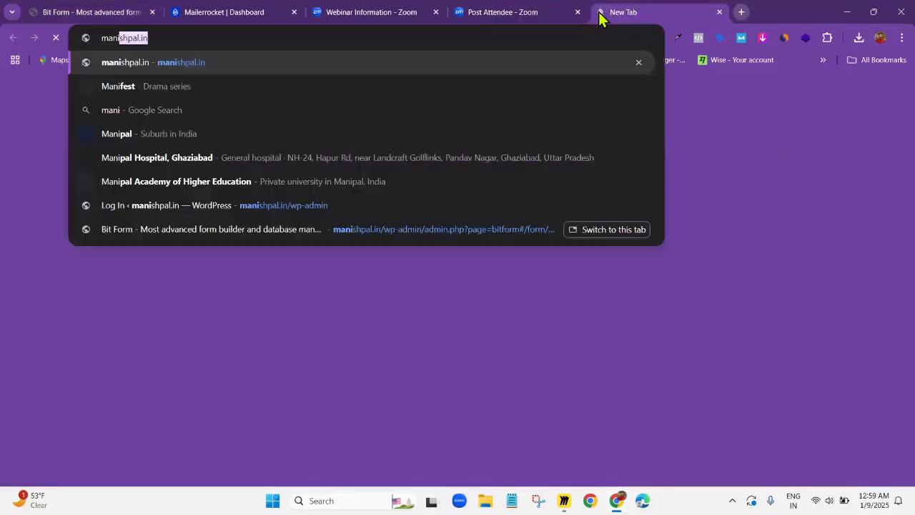
{"action": "key", "text": "Return"}
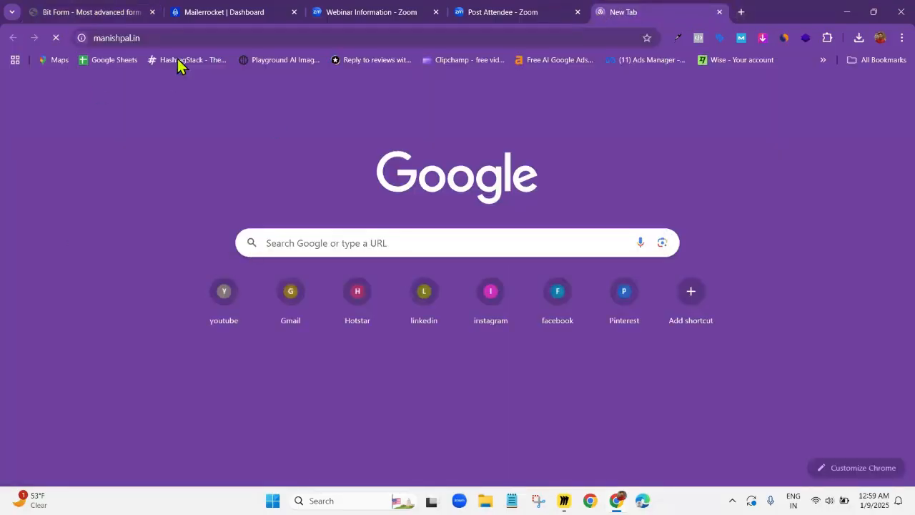
{"action": "left_click", "coordinate": [222, 37]}
{"action": "left_click", "coordinate": [223, 37]}
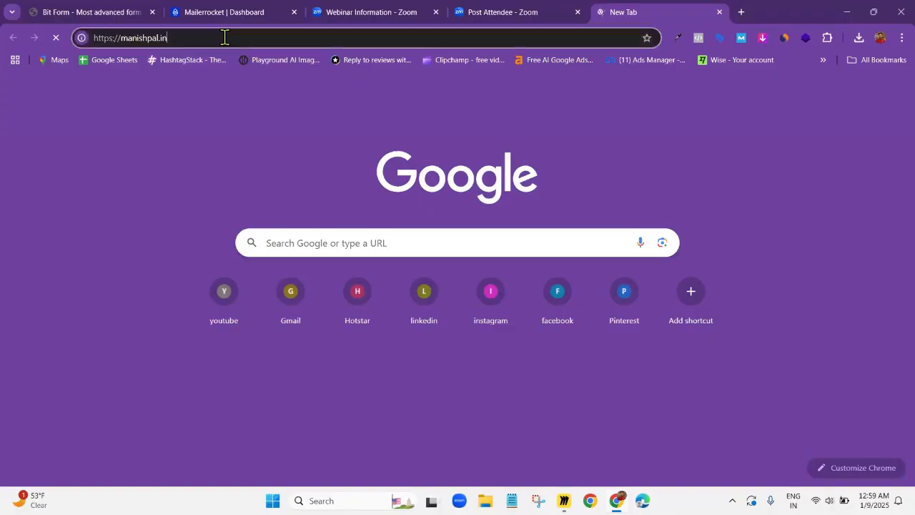
{"action": "key", "text": "ctrl+a"}
{"action": "type", "text": "/th"}
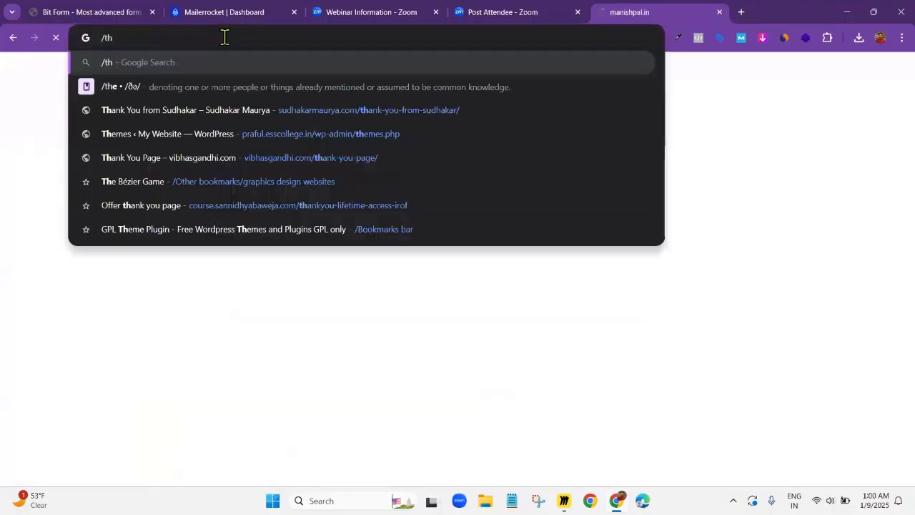
{"action": "key", "text": "BackSpace"}
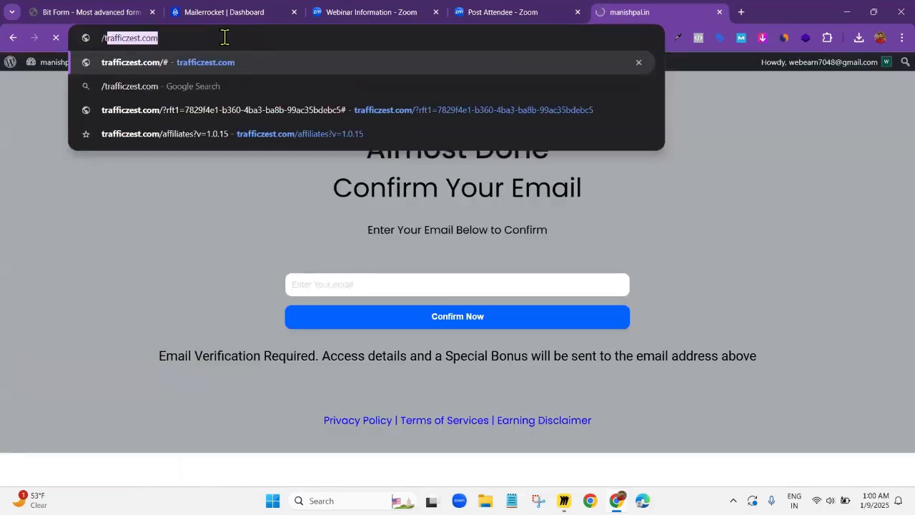
{"action": "key", "text": "Escape"}
Extend the site address with the thank-you path and load the suggested /thank-you/ page
{"action": "left_click", "coordinate": [225, 37]}
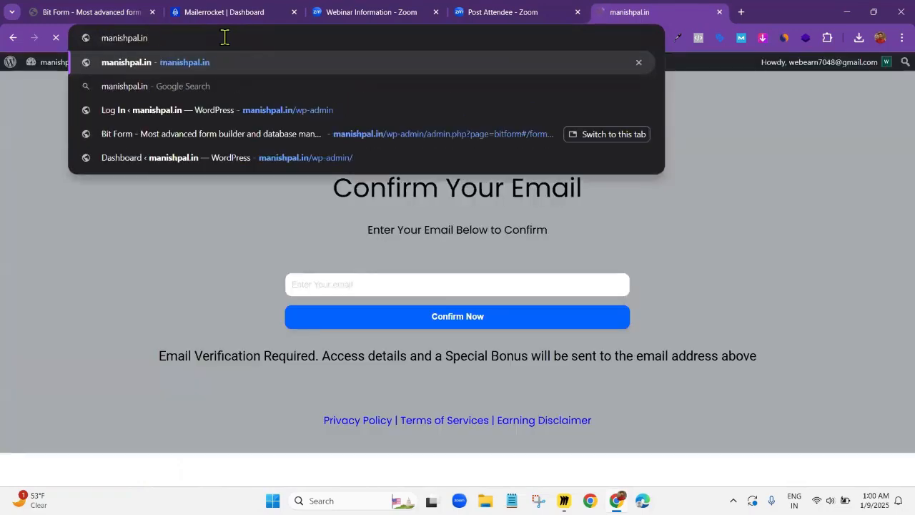
{"action": "type", "text": "/th"}
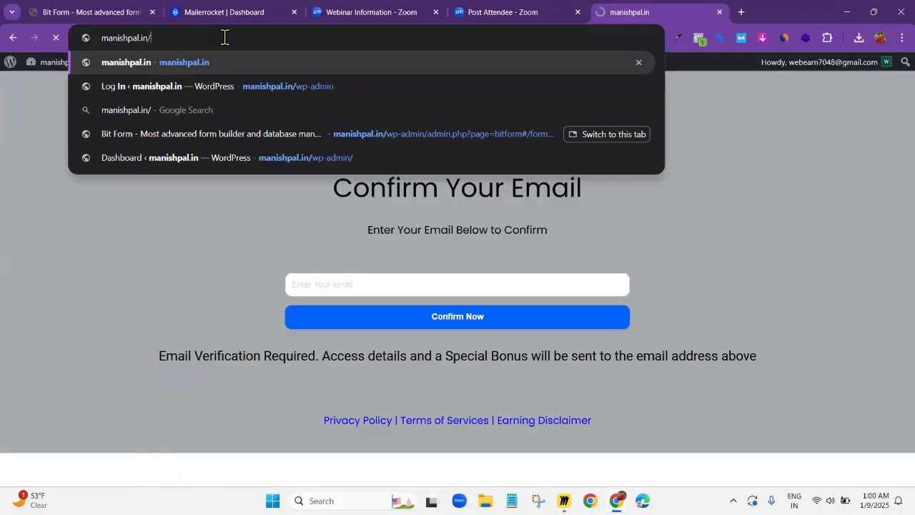
{"action": "left_click", "coordinate": [315, 63]}
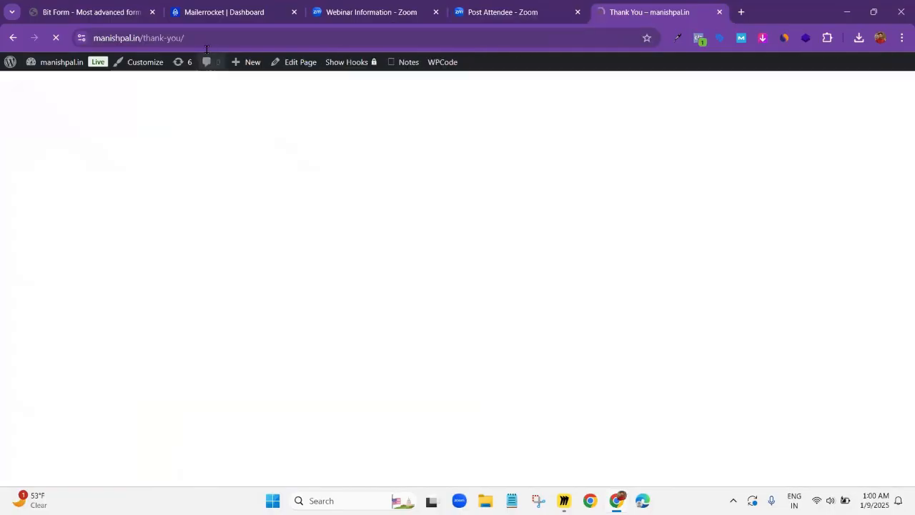
Copy the thank-you page's URL and paste it as the custom link of the Thank You Page Demo redirect
{"action": "left_click", "coordinate": [225, 37]}
{"action": "key", "text": "ctrl+c"}
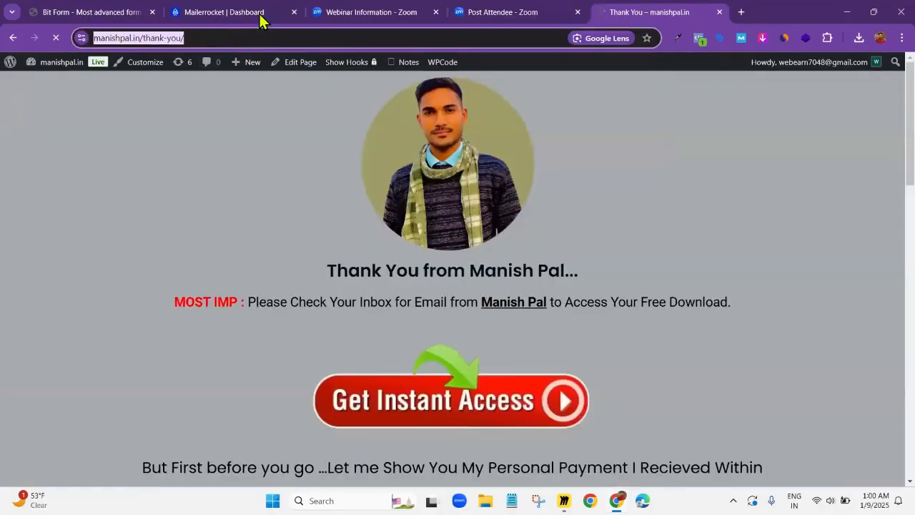
{"action": "left_click", "coordinate": [108, 16]}
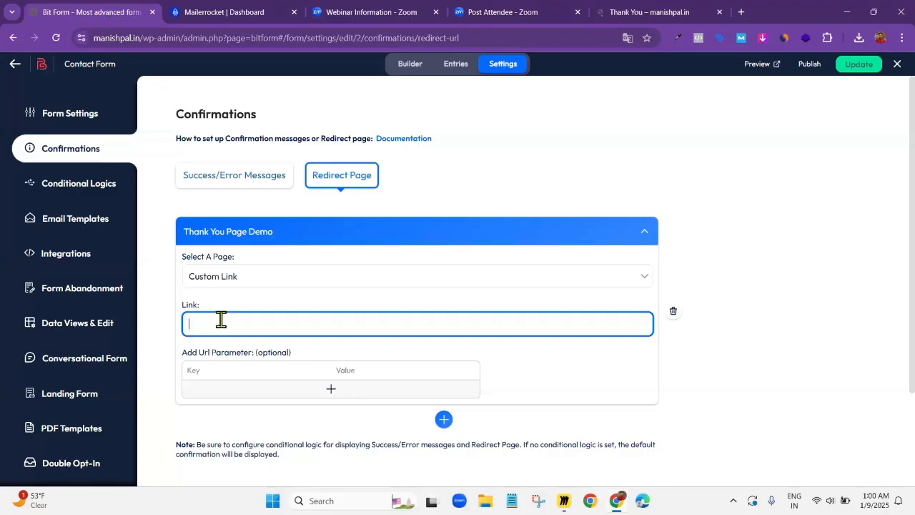
{"action": "key", "text": "ctrl+v"}
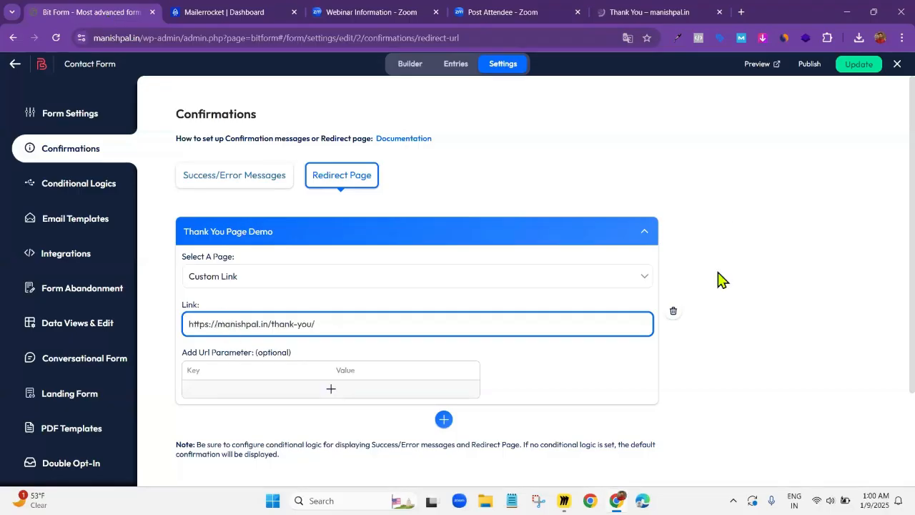
{"action": "left_click", "coordinate": [740, 224]}
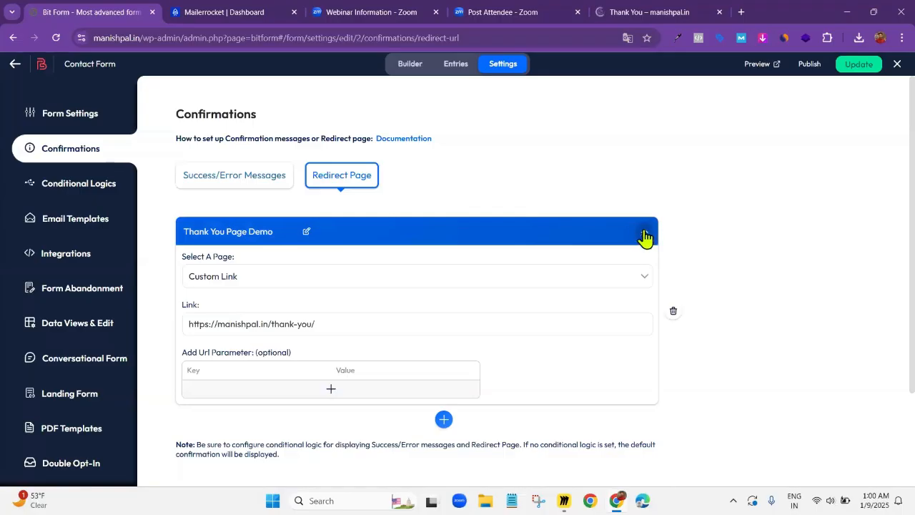
{"action": "scroll", "coordinate": [642, 243], "scroll_direction": "down", "scroll_amount": 2}
{"action": "scroll", "coordinate": [642, 243], "scroll_direction": "up", "scroll_amount": 2}
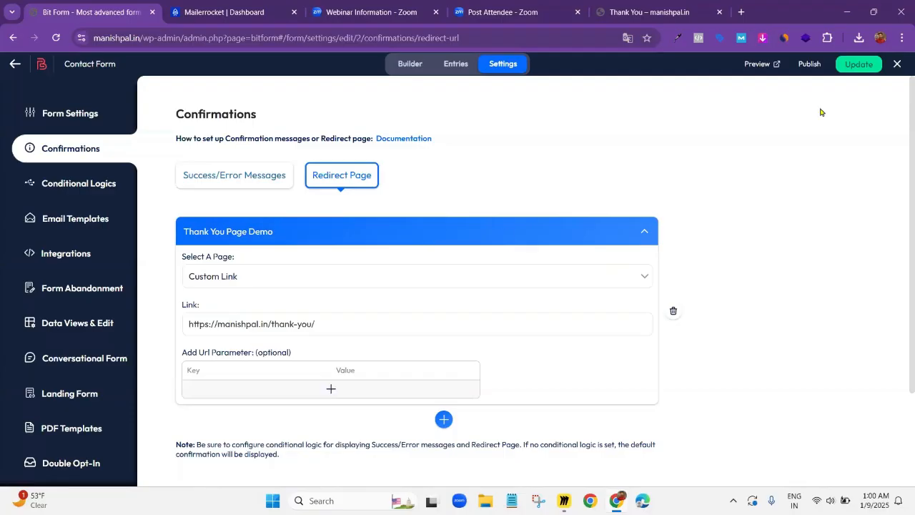
Save the contact form with its redirect settings, collapse the Thank You Page Demo entry and open the form's conditional logics
{"action": "left_click", "coordinate": [857, 66]}
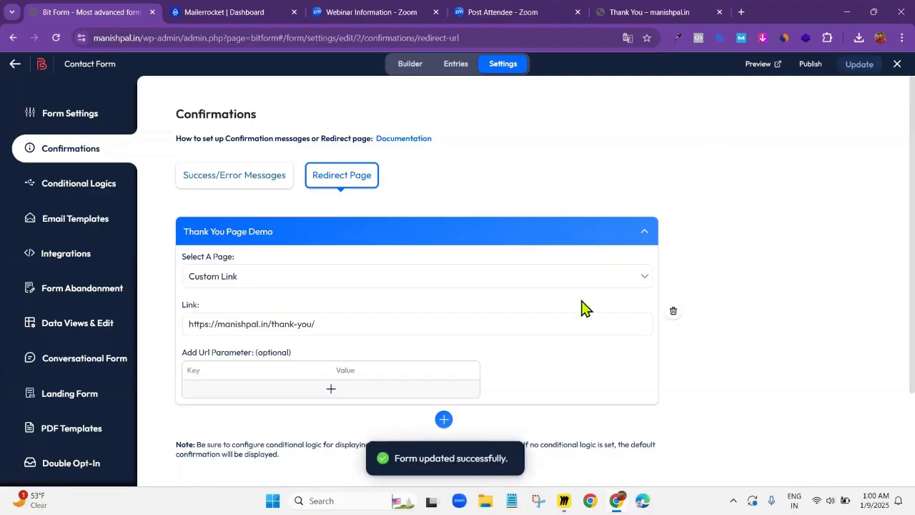
{"action": "left_click", "coordinate": [647, 234]}
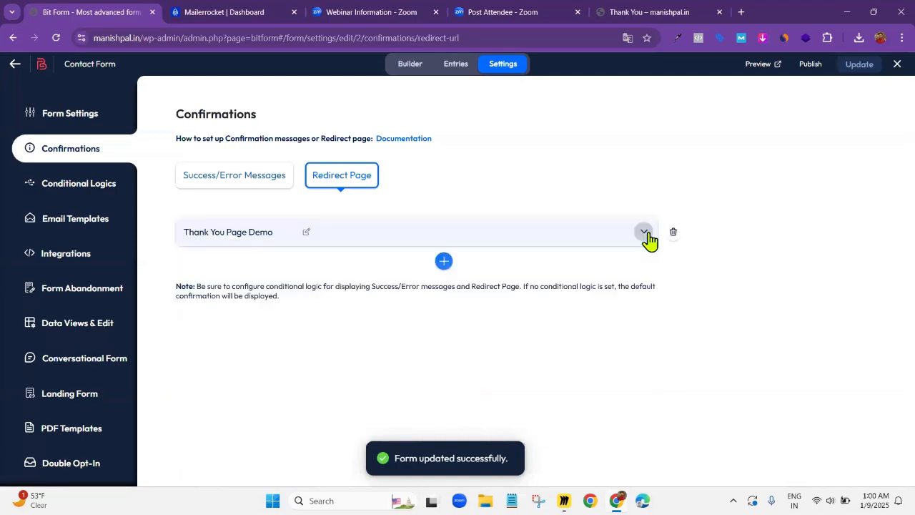
{"action": "left_click", "coordinate": [85, 187]}
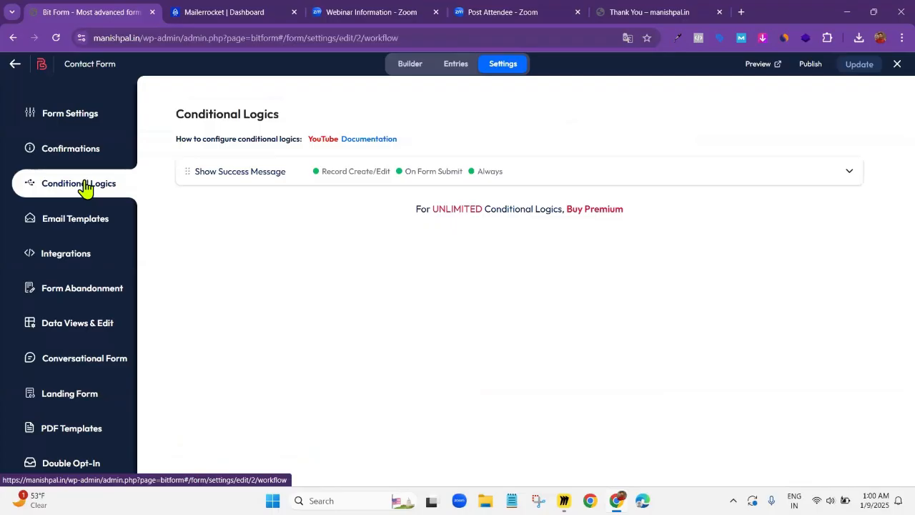
Add a new Web Hooks integration to the contact form
{"action": "left_click", "coordinate": [64, 252]}
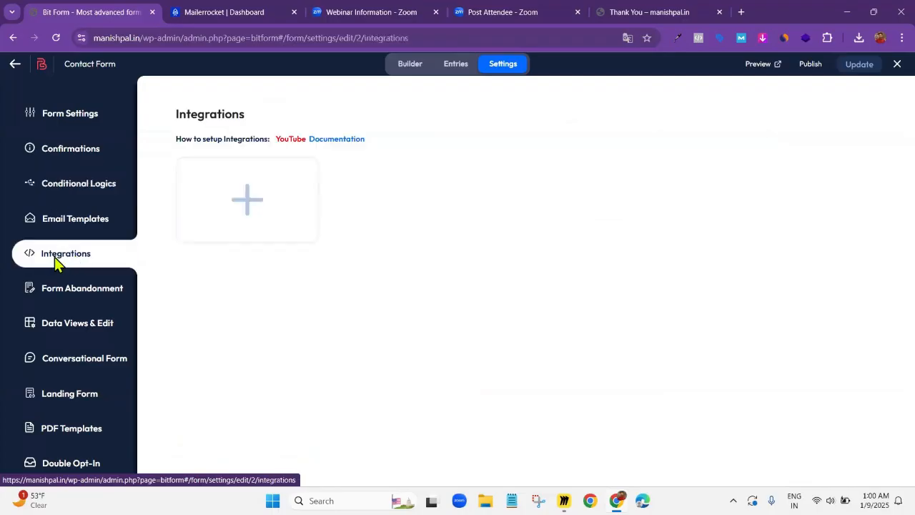
{"action": "left_click", "coordinate": [250, 204]}
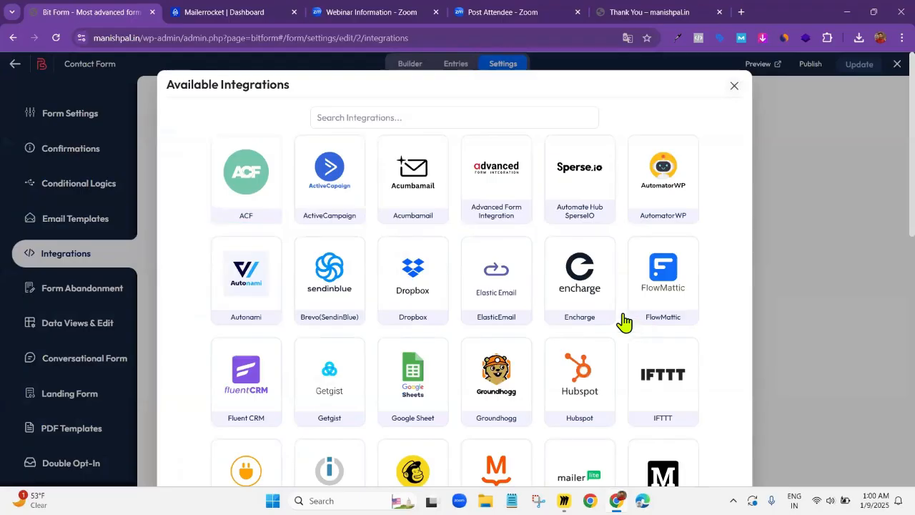
{"action": "scroll", "coordinate": [625, 319], "scroll_direction": "down", "scroll_amount": 4}
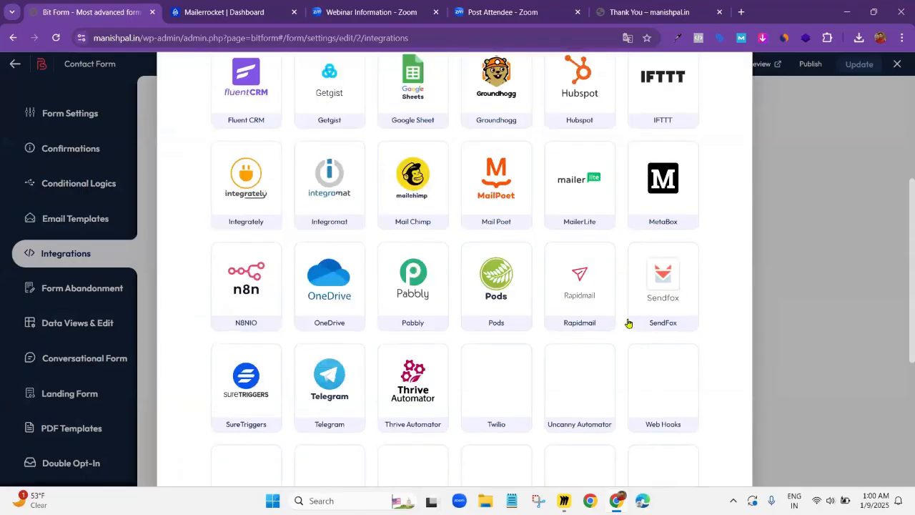
{"action": "left_click", "coordinate": [668, 388]}
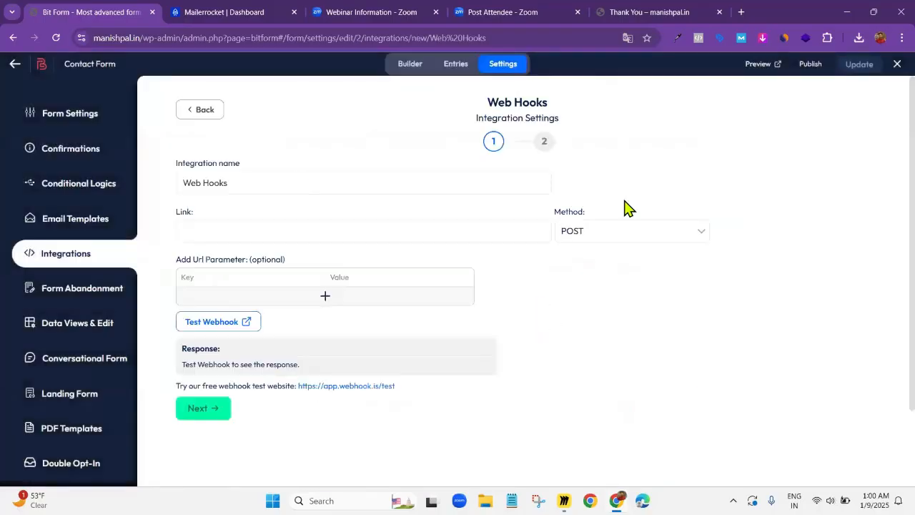
Add a URL parameter to the webhook and map its value to the form field b2-5
{"action": "left_click", "coordinate": [238, 235]}
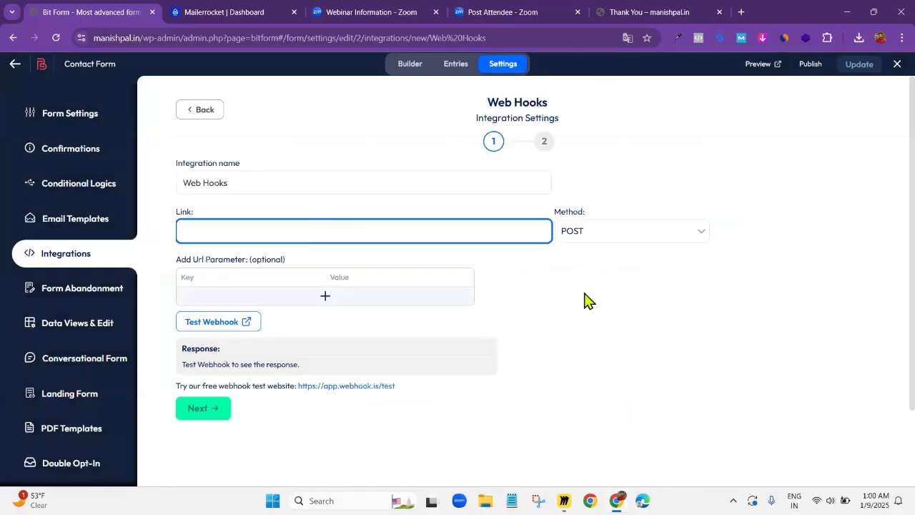
{"action": "left_click", "coordinate": [325, 301]}
{"action": "left_click", "coordinate": [325, 295]}
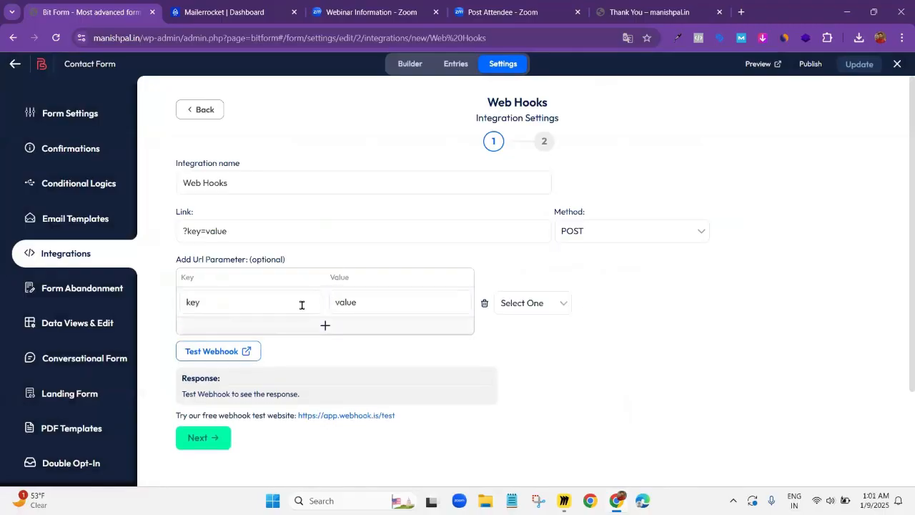
{"action": "left_click", "coordinate": [528, 306]}
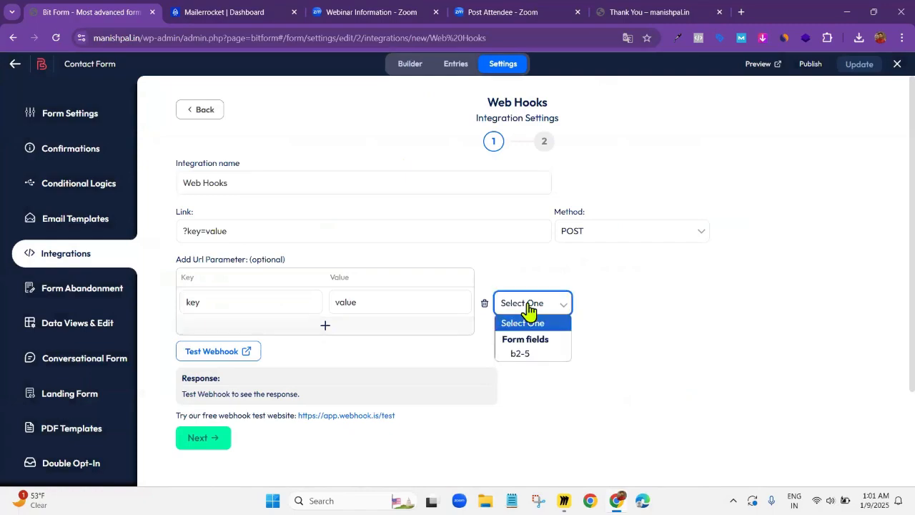
{"action": "left_click", "coordinate": [527, 354]}
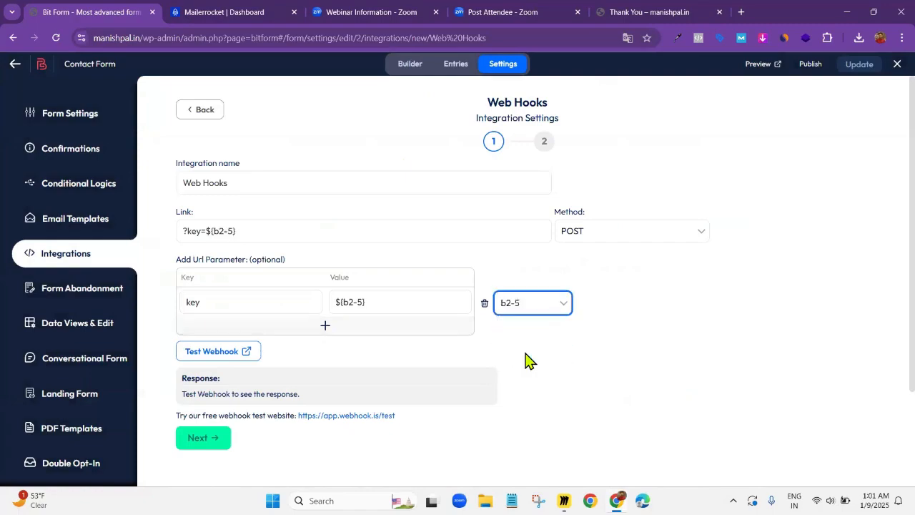
Rename the webhook URL parameter's key to EMAIL, keeping b2-5 as its mapped field
{"action": "left_click", "coordinate": [210, 303]}
{"action": "key", "text": "BackSpace"}
{"action": "key", "text": "BackSpace"}
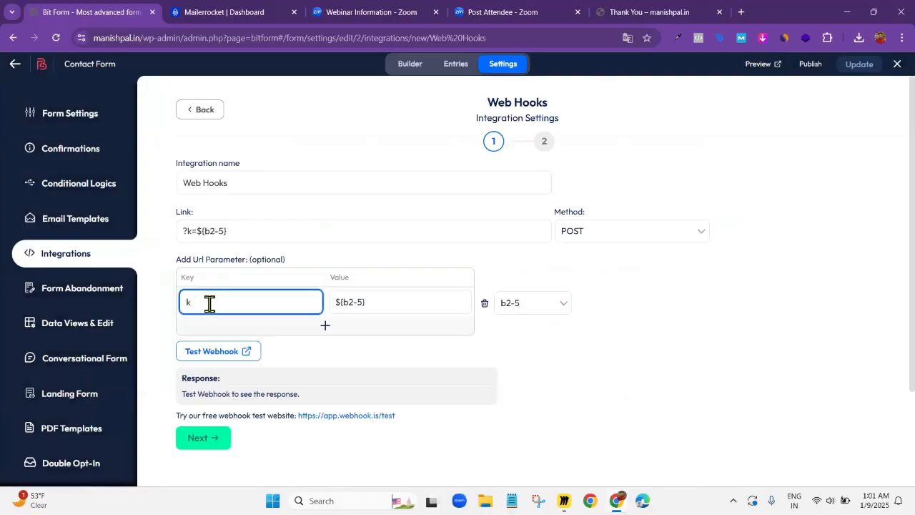
{"action": "type", "text": "EMAIL"}
{"action": "key", "text": "Home"}
{"action": "key", "text": "Delete"}
{"action": "left_click", "coordinate": [543, 309]}
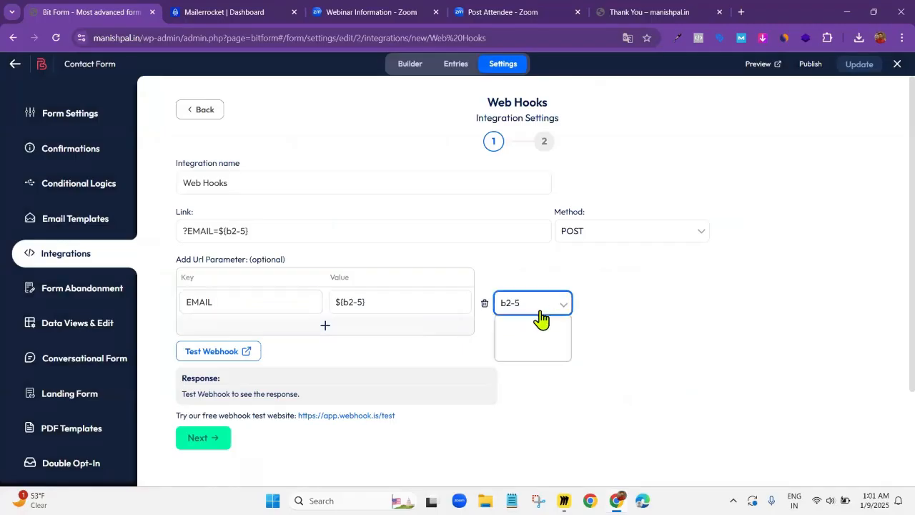
{"action": "left_click", "coordinate": [590, 351]}
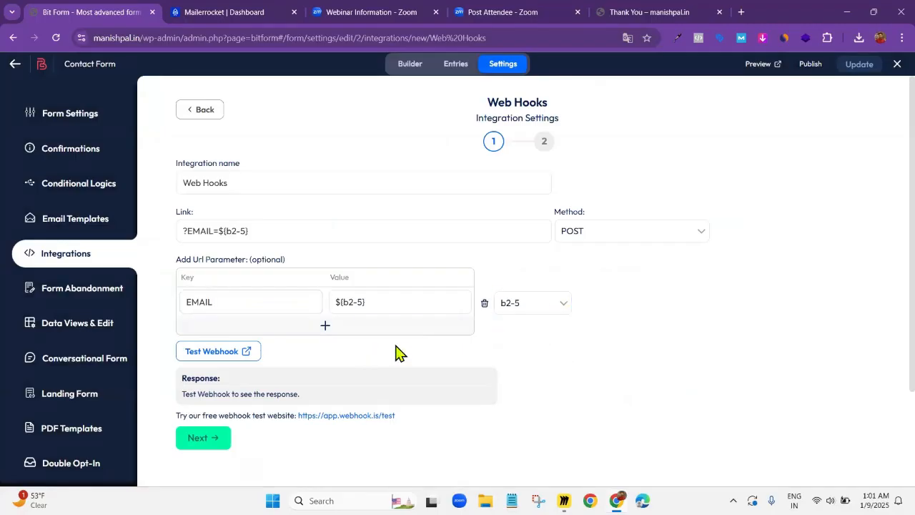
Place the text cursor before the webhook link's parameter, and switch to Mailerrocket to open the lists overview
{"action": "left_click", "coordinate": [182, 231]}
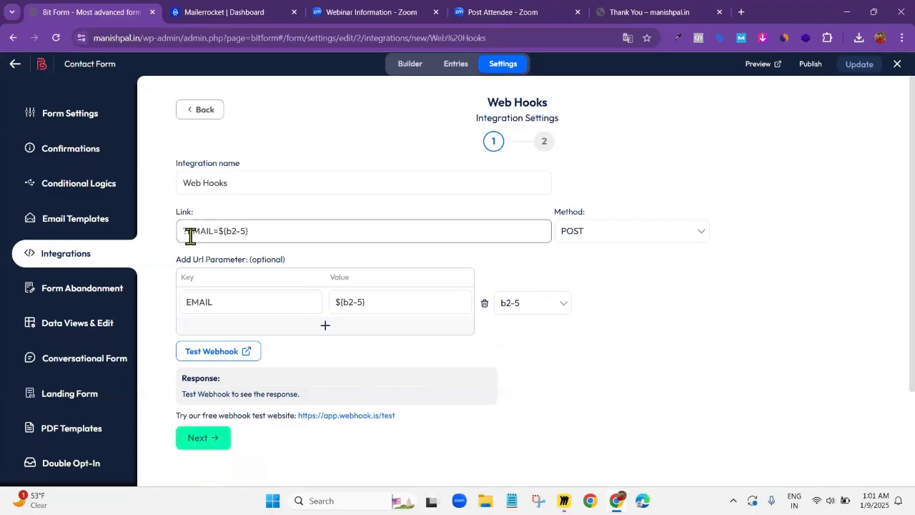
{"action": "left_click", "coordinate": [184, 231]}
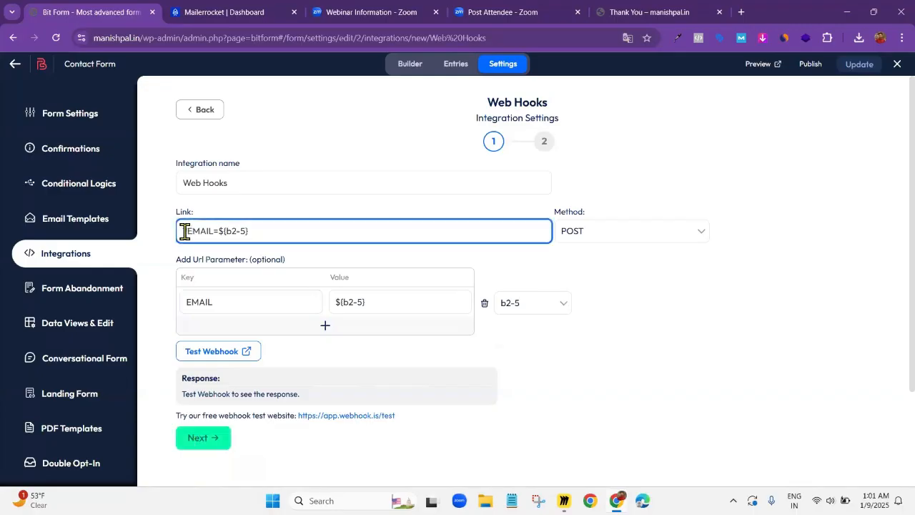
{"action": "left_click", "coordinate": [244, 16]}
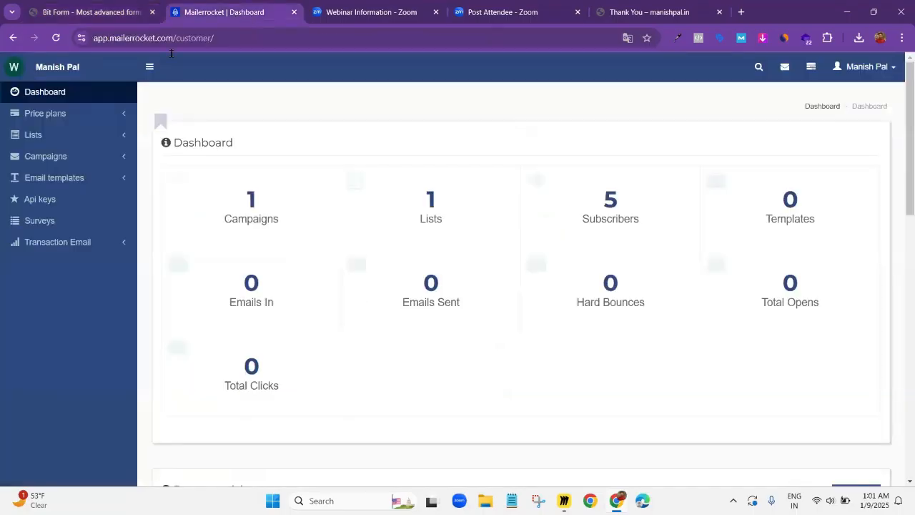
{"action": "left_click", "coordinate": [63, 139]}
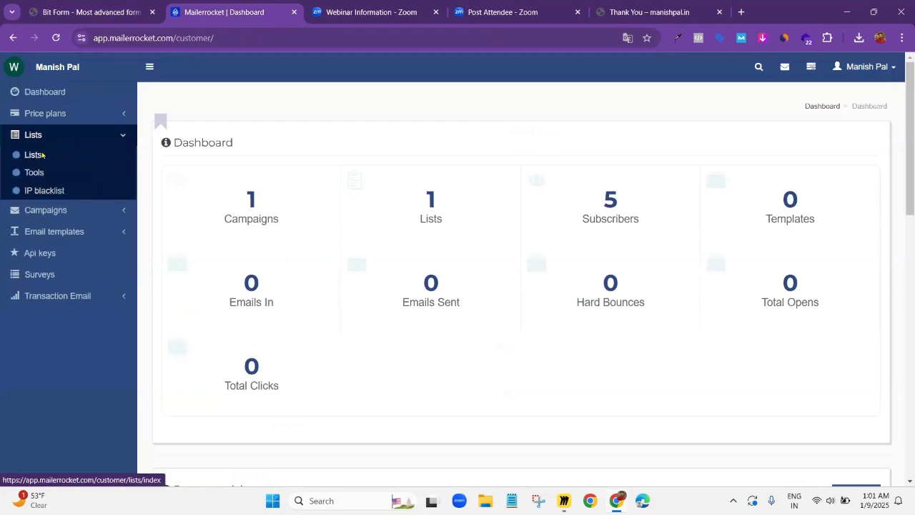
{"action": "left_click", "coordinate": [40, 156]}
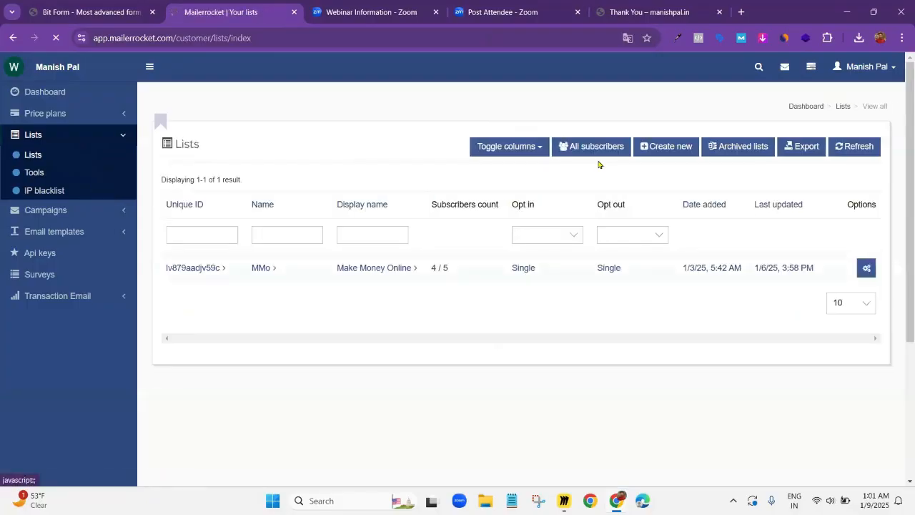
Start a new mailing list and name it "mmo demo list"
{"action": "left_click", "coordinate": [664, 151]}
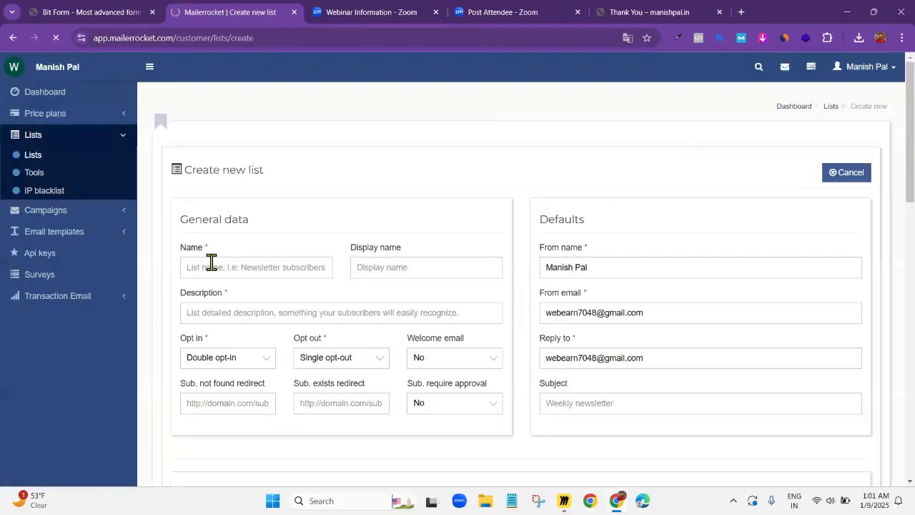
{"action": "left_click", "coordinate": [276, 275]}
{"action": "type", "text": "m"}
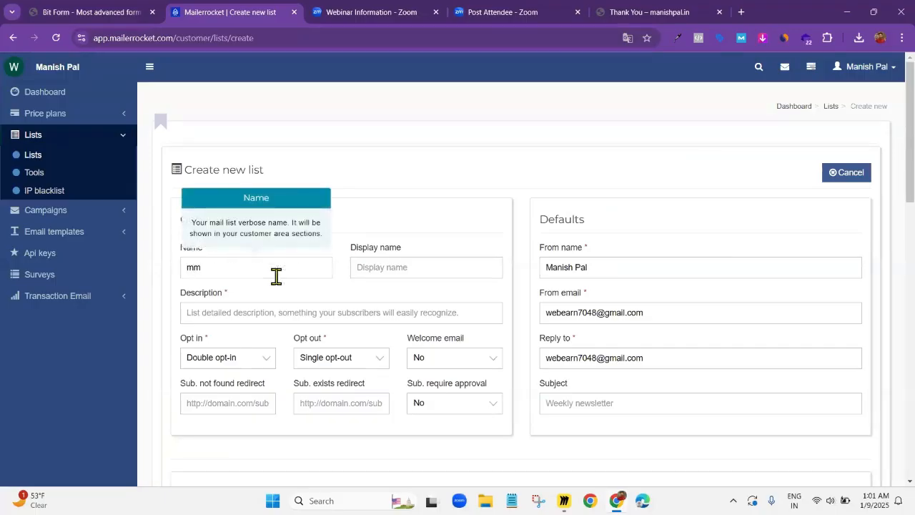
{"action": "key", "text": "BackSpace"}
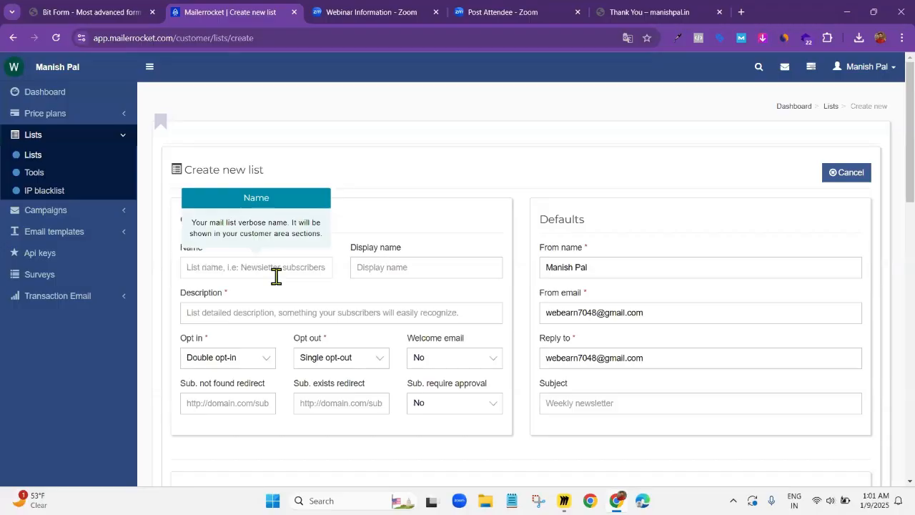
{"action": "type", "text": "mmo demo list"}
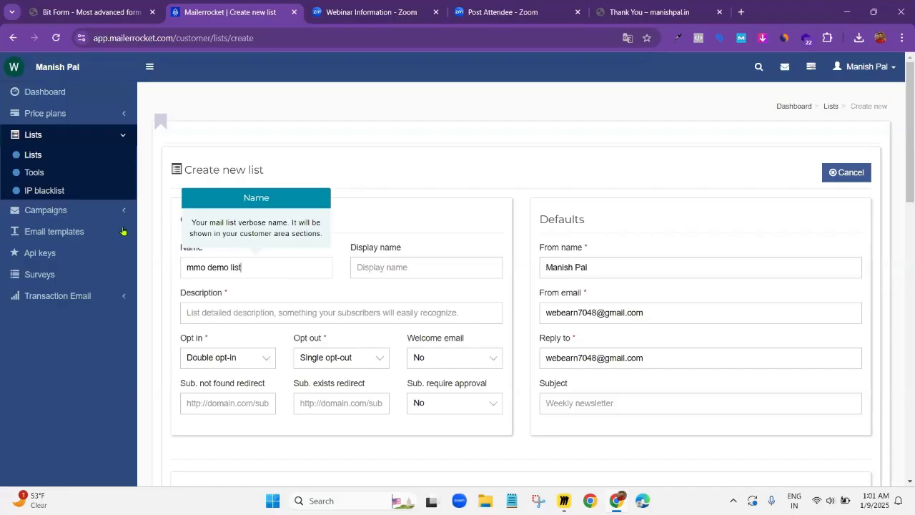
Describe the new list as "this list for demo" and set its opt-in type to Single opt-in
{"action": "left_click", "coordinate": [239, 314]}
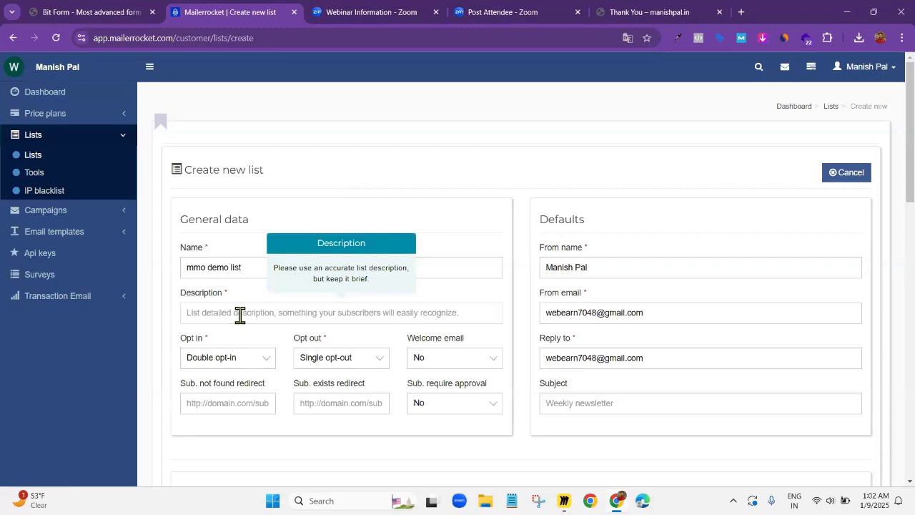
{"action": "type", "text": "this list for demo"}
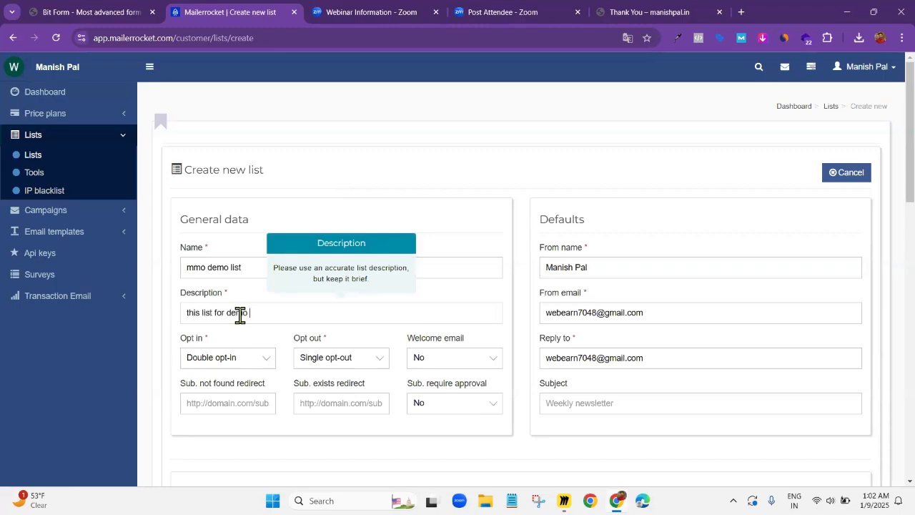
{"action": "left_click", "coordinate": [238, 303]}
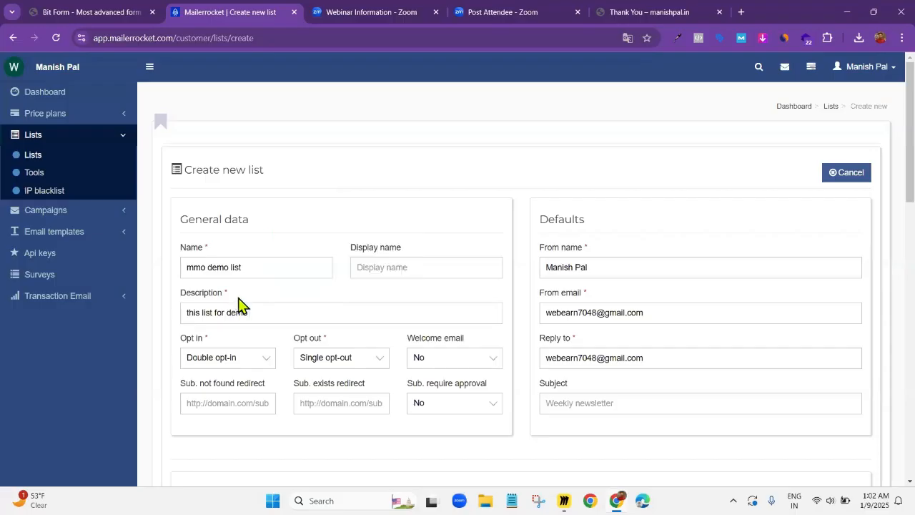
{"action": "left_click", "coordinate": [257, 358]}
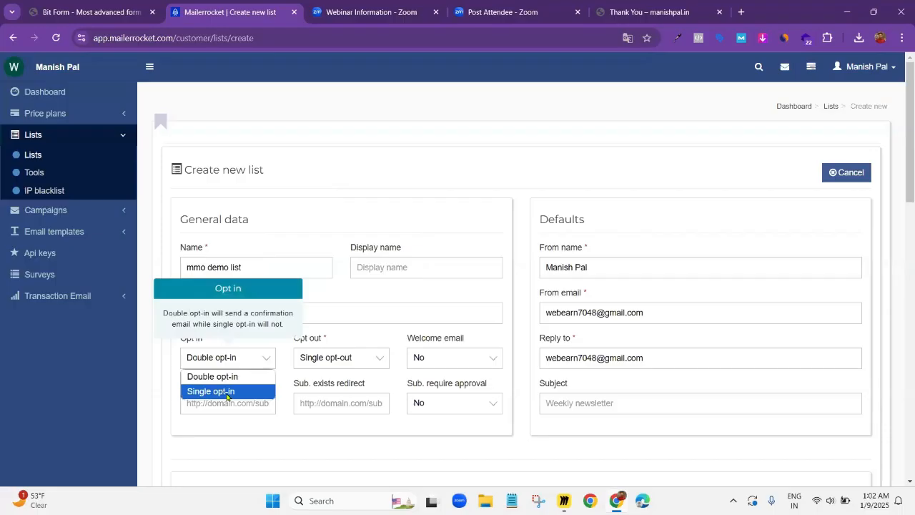
{"action": "left_click", "coordinate": [226, 390]}
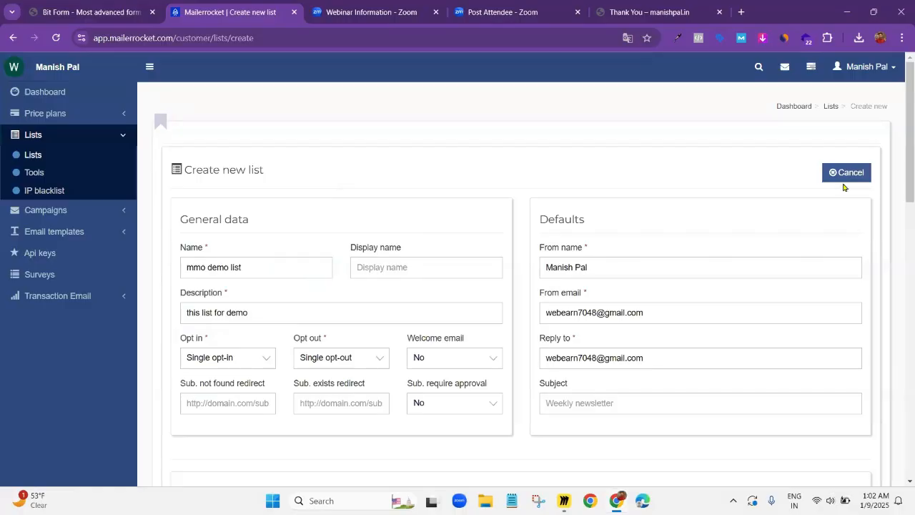
Fill in the company name and set the country to India in the new list's company details
{"action": "scroll", "coordinate": [239, 359], "scroll_direction": "down", "scroll_amount": 8}
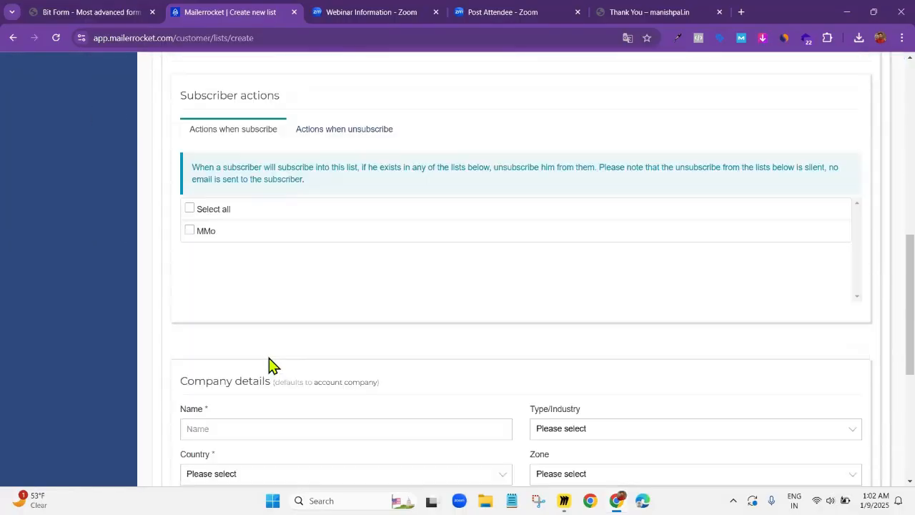
{"action": "scroll", "coordinate": [300, 319], "scroll_direction": "down", "scroll_amount": 3}
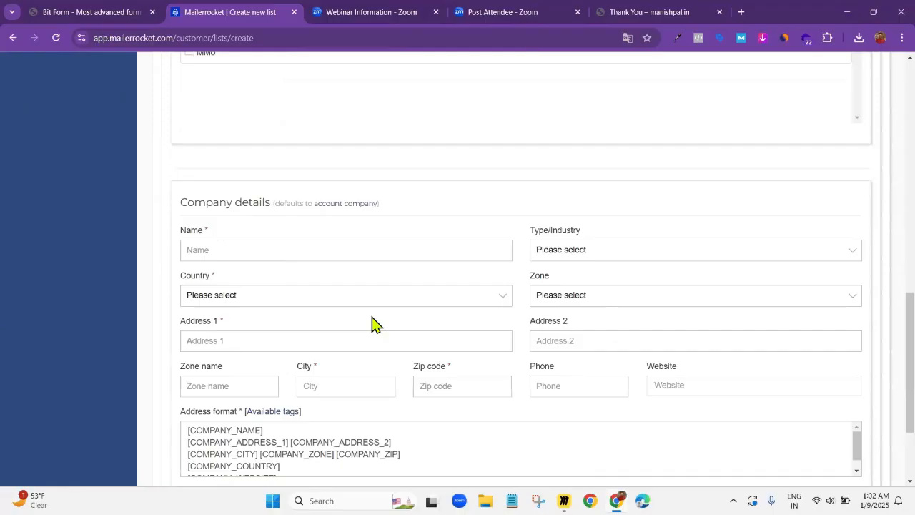
{"action": "scroll", "coordinate": [375, 324], "scroll_direction": "up", "scroll_amount": 5}
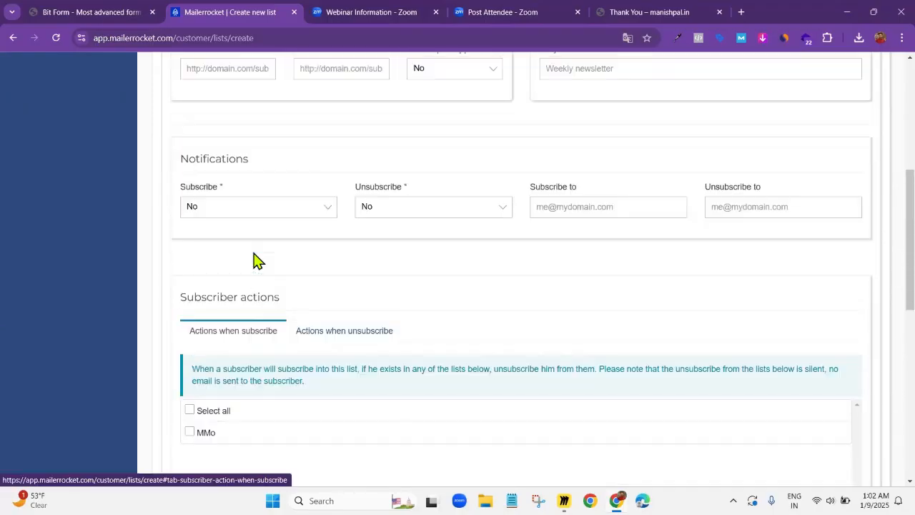
{"action": "scroll", "coordinate": [240, 275], "scroll_direction": "down", "scroll_amount": 2}
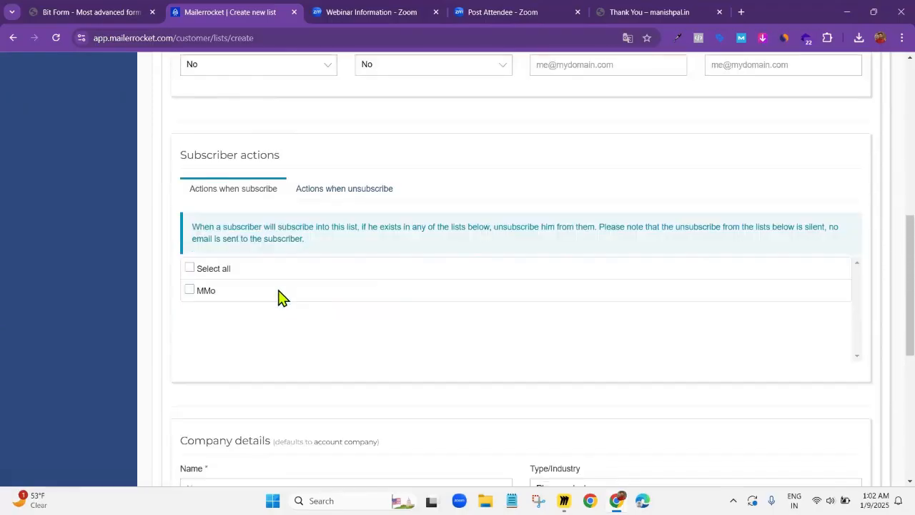
{"action": "scroll", "coordinate": [279, 296], "scroll_direction": "down", "scroll_amount": 3}
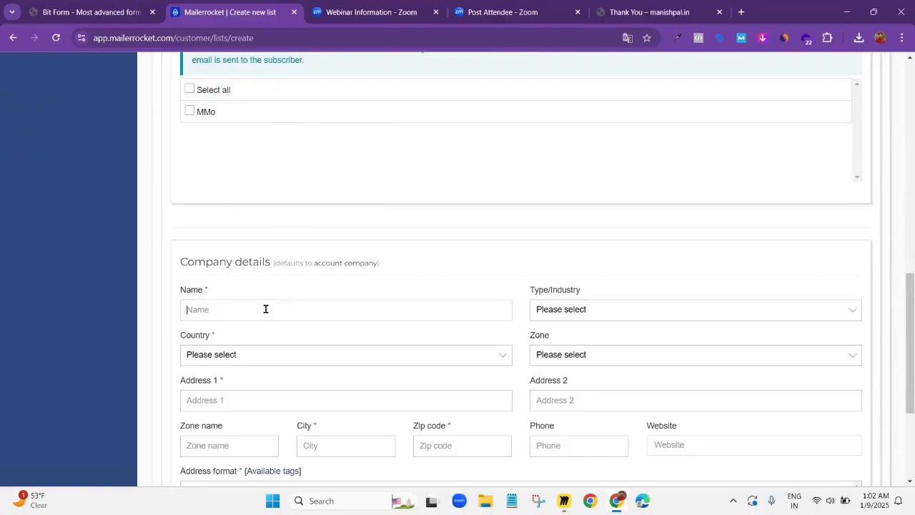
{"action": "left_click", "coordinate": [263, 355]}
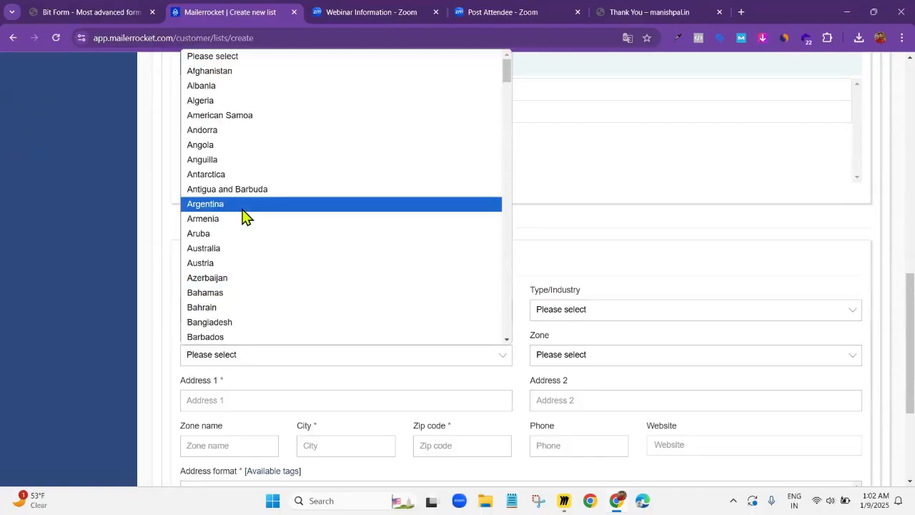
{"action": "type", "text": "india"}
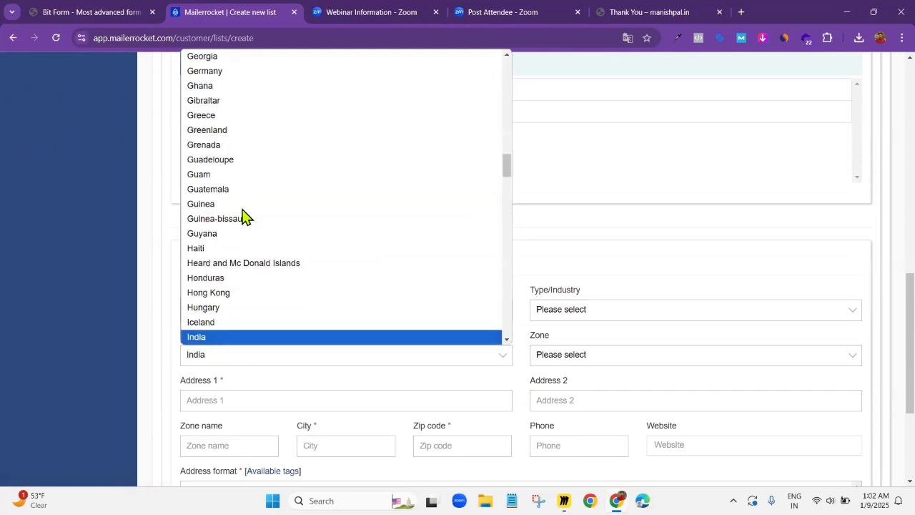
{"action": "left_click", "coordinate": [215, 337]}
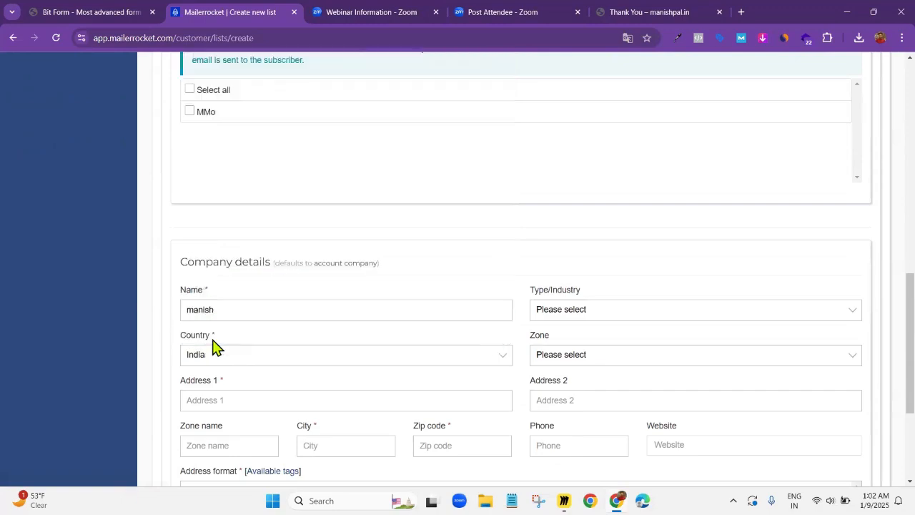
Fill in the first address line, the city and the zip code in the company details
{"action": "type", "text": "Udaipur"}
{"action": "scroll", "coordinate": [231, 395], "scroll_direction": "down", "scroll_amount": 1}
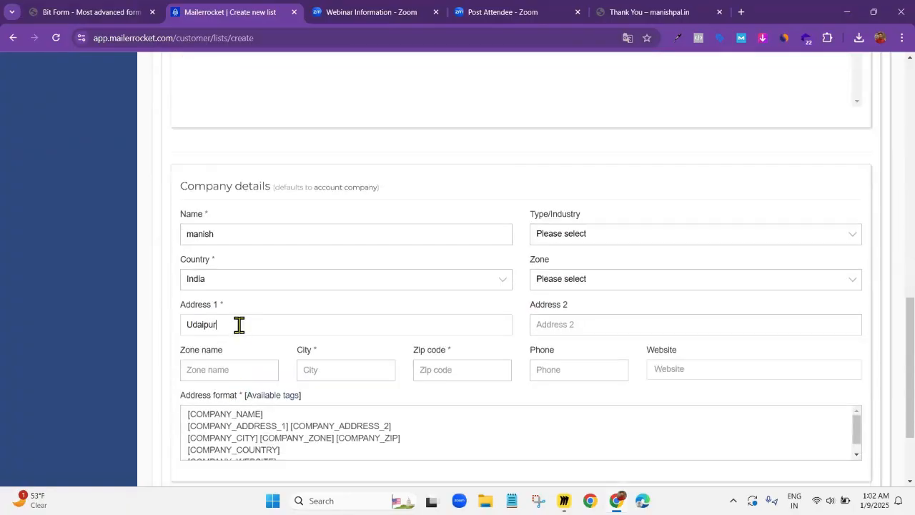
{"action": "left_click", "coordinate": [324, 379]}
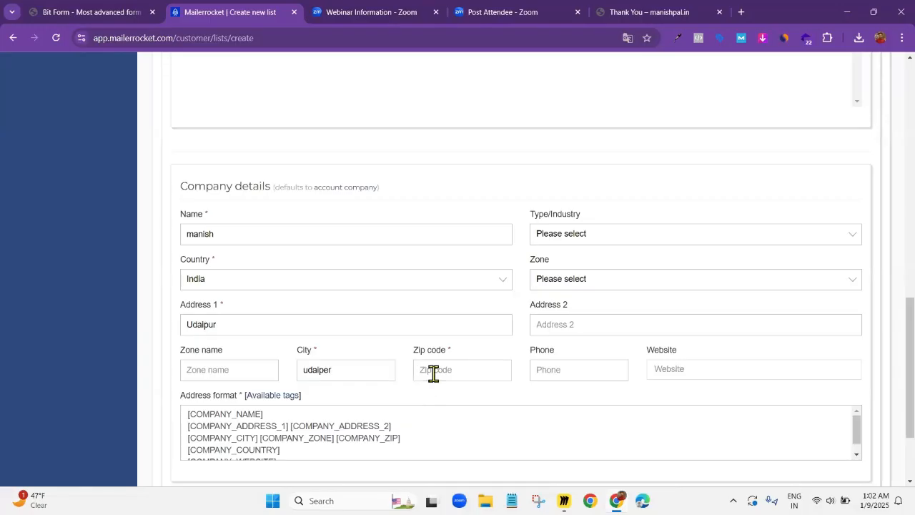
{"action": "type", "text": "131245"}
{"action": "left_click", "coordinate": [476, 411]}
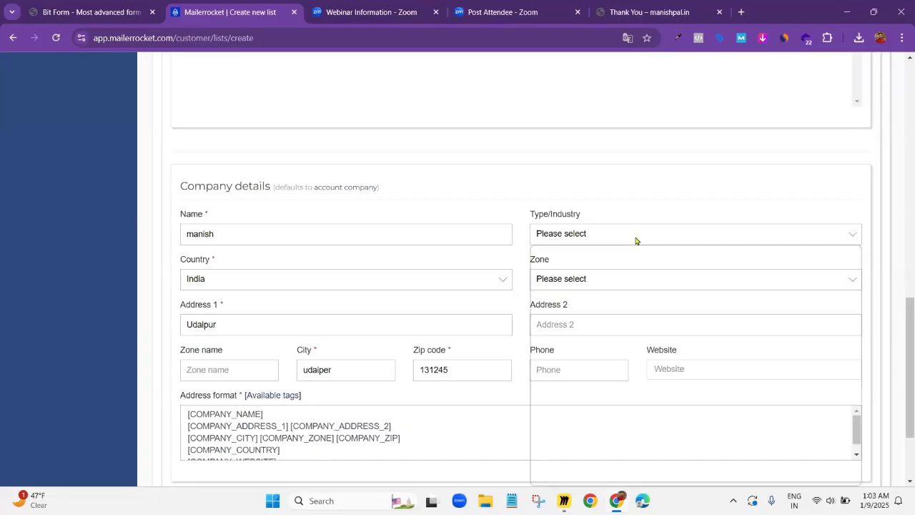
Set the company's type/industry to Other in the company details
{"action": "scroll", "coordinate": [347, 398], "scroll_direction": "down", "scroll_amount": 1}
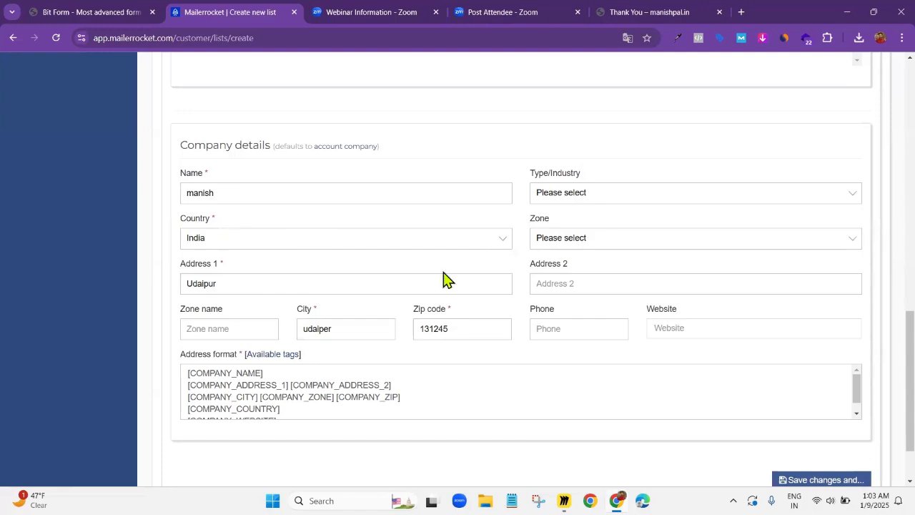
{"action": "scroll", "coordinate": [418, 307], "scroll_direction": "down", "scroll_amount": 1}
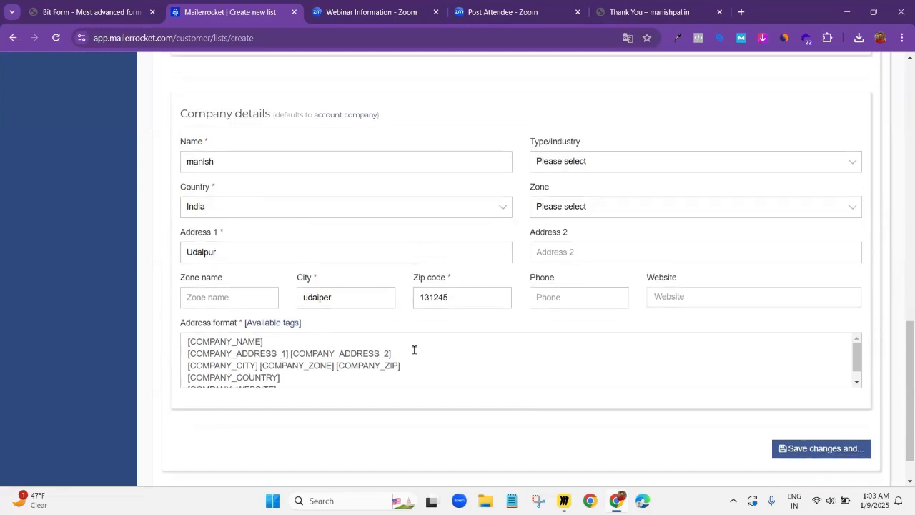
{"action": "scroll", "coordinate": [414, 350], "scroll_direction": "down", "scroll_amount": 1}
{"action": "scroll", "coordinate": [388, 239], "scroll_direction": "up", "scroll_amount": 3}
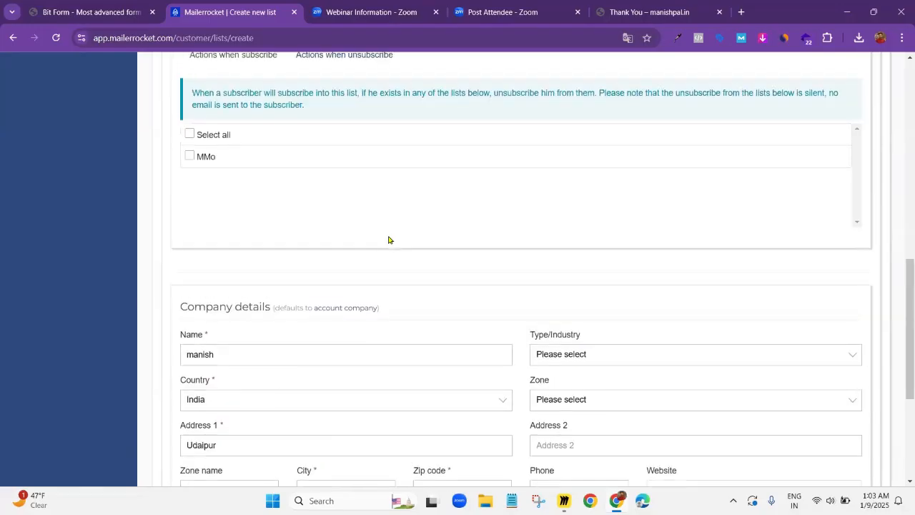
{"action": "scroll", "coordinate": [394, 236], "scroll_direction": "down", "scroll_amount": 2}
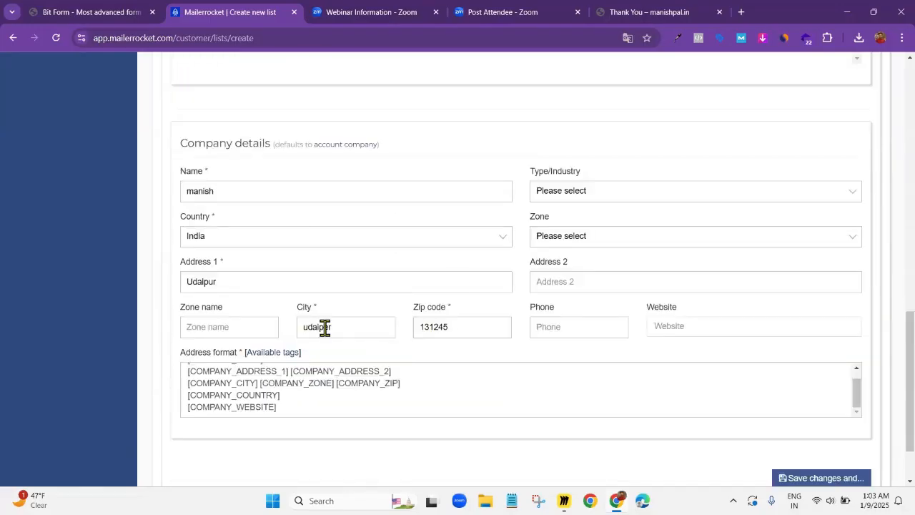
{"action": "scroll", "coordinate": [561, 268], "scroll_direction": "up", "scroll_amount": 1}
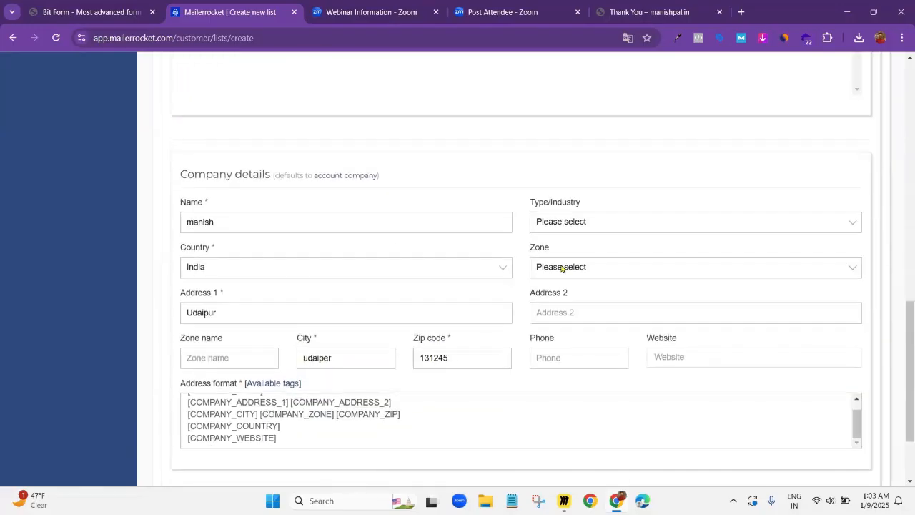
{"action": "scroll", "coordinate": [532, 309], "scroll_direction": "down", "scroll_amount": 3}
{"action": "scroll", "coordinate": [531, 310], "scroll_direction": "up", "scroll_amount": 5}
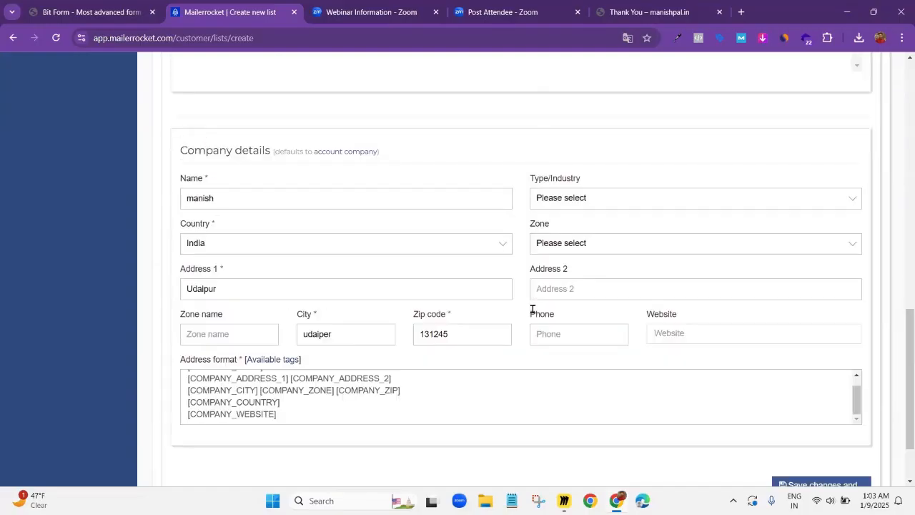
{"action": "left_click", "coordinate": [598, 326]}
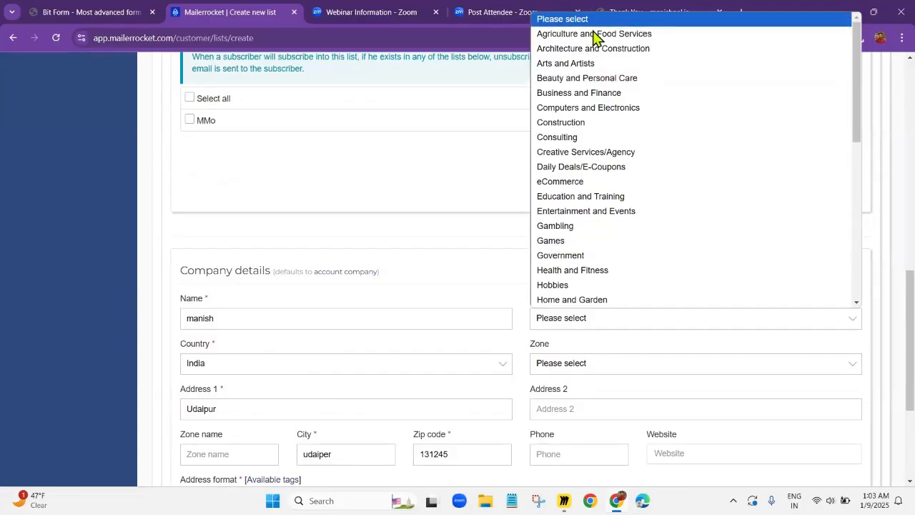
{"action": "scroll", "coordinate": [597, 243], "scroll_direction": "down", "scroll_amount": 5}
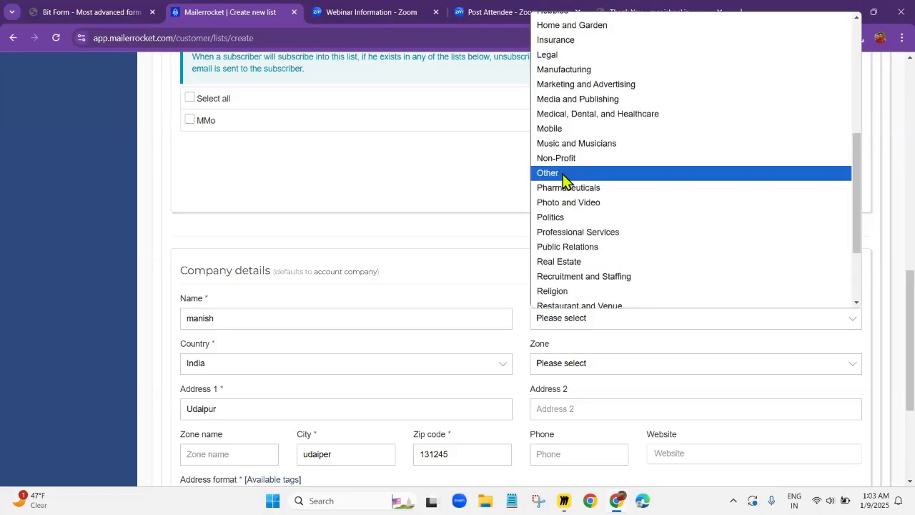
{"action": "left_click", "coordinate": [561, 160]}
Save the new mailing list and return to the lists overview
{"action": "scroll", "coordinate": [511, 312], "scroll_direction": "down", "scroll_amount": 3}
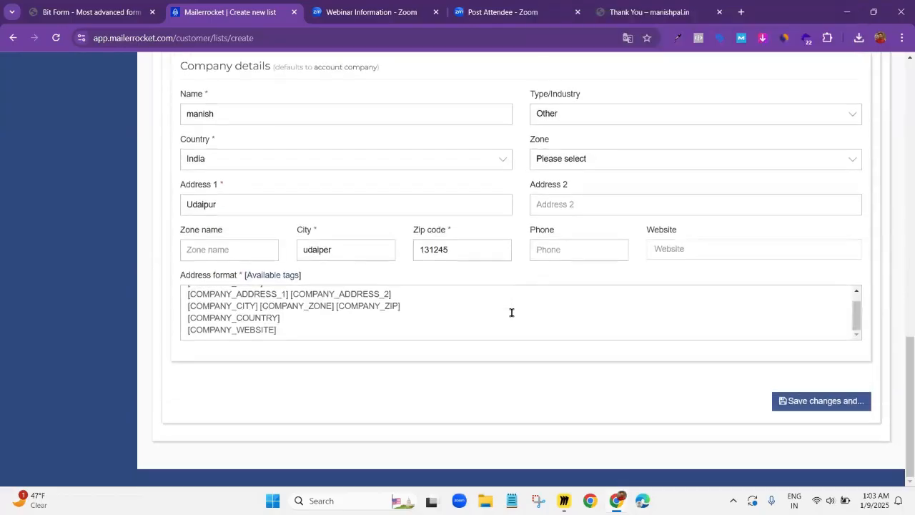
{"action": "left_click", "coordinate": [805, 401]}
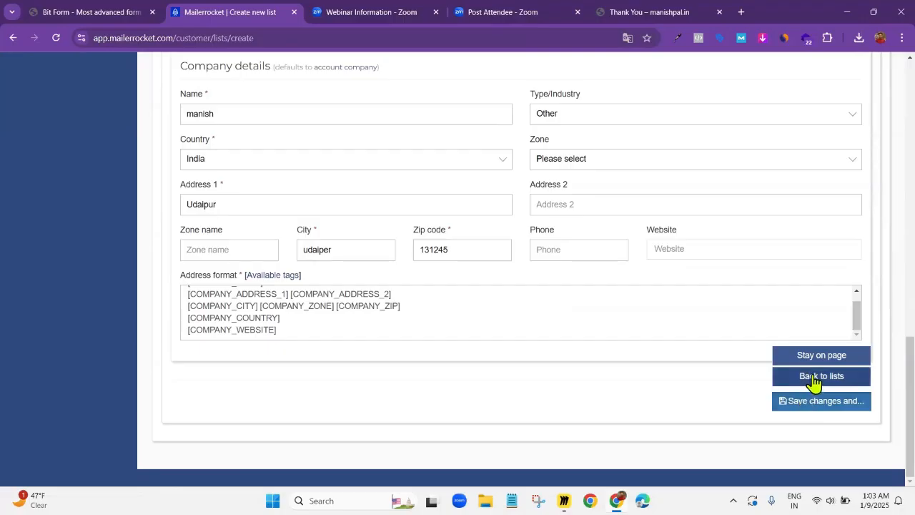
{"action": "left_click", "coordinate": [813, 378]}
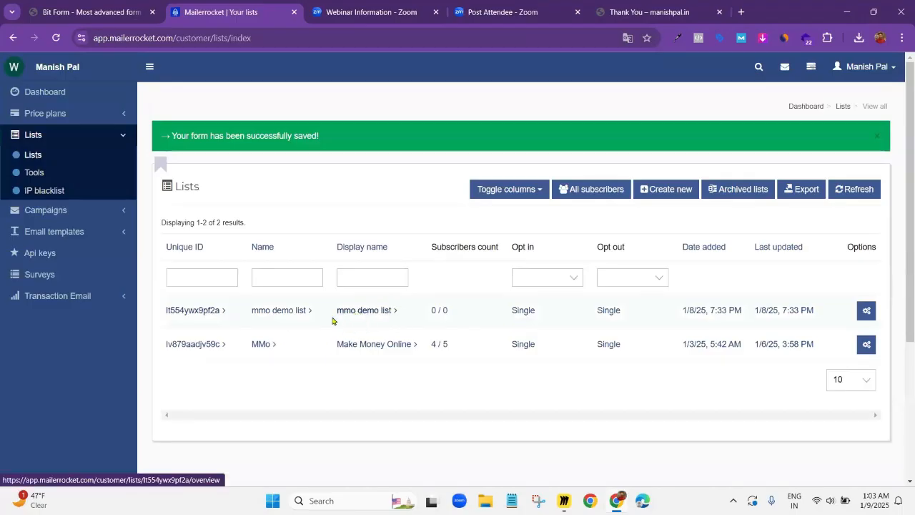
Open the mmo demo list's pages and copy its subscribe form URL
{"action": "left_click", "coordinate": [278, 319]}
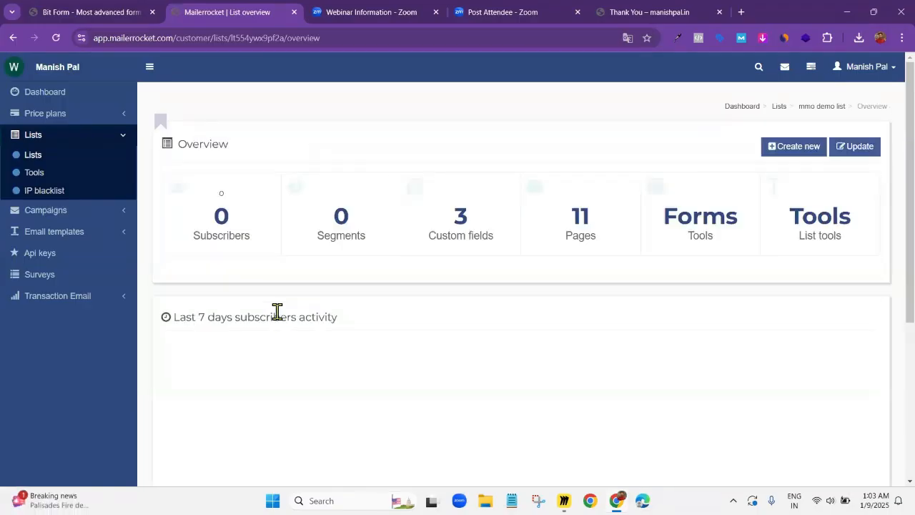
{"action": "left_click", "coordinate": [578, 218]}
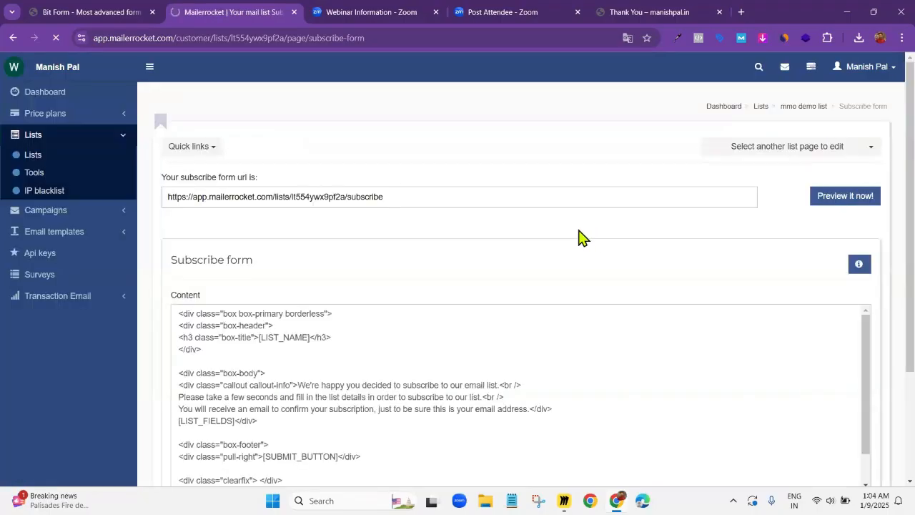
{"action": "left_click", "coordinate": [393, 201]}
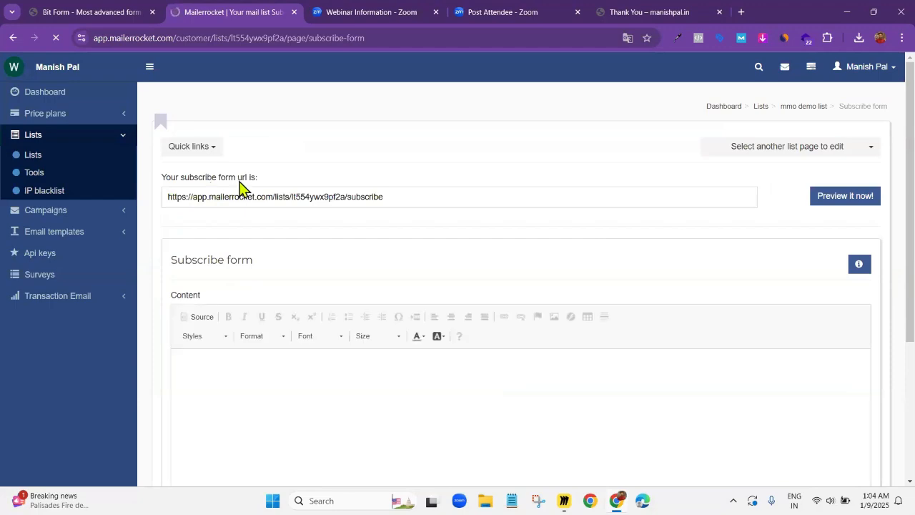
{"action": "triple_click", "coordinate": [397, 194]}
{"action": "key", "text": "ctrl+c"}
{"action": "left_click", "coordinate": [397, 194]}
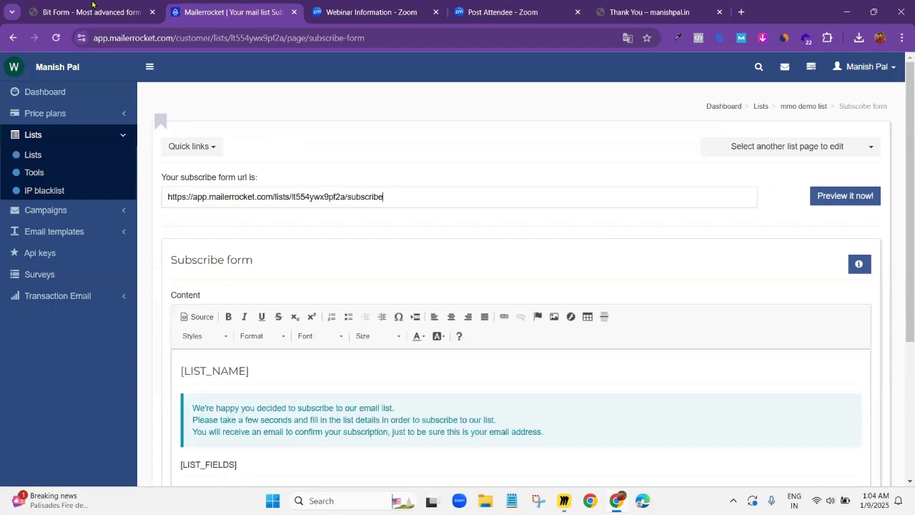
Switch to Bit Form and paste the subscribe form URL before ?EMAIL=${b2-5} in the webhook link
{"action": "left_click", "coordinate": [65, 4]}
{"action": "left_click", "coordinate": [178, 231]}
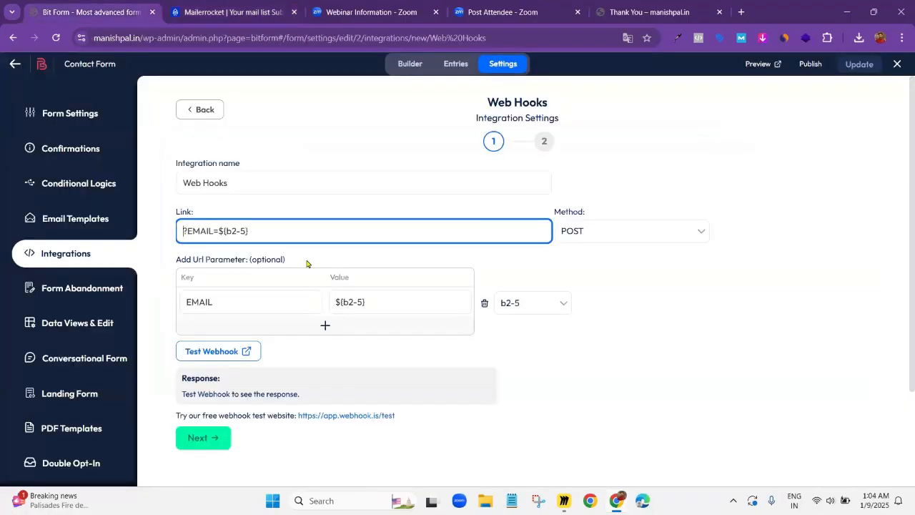
{"action": "key", "text": "ctrl+v"}
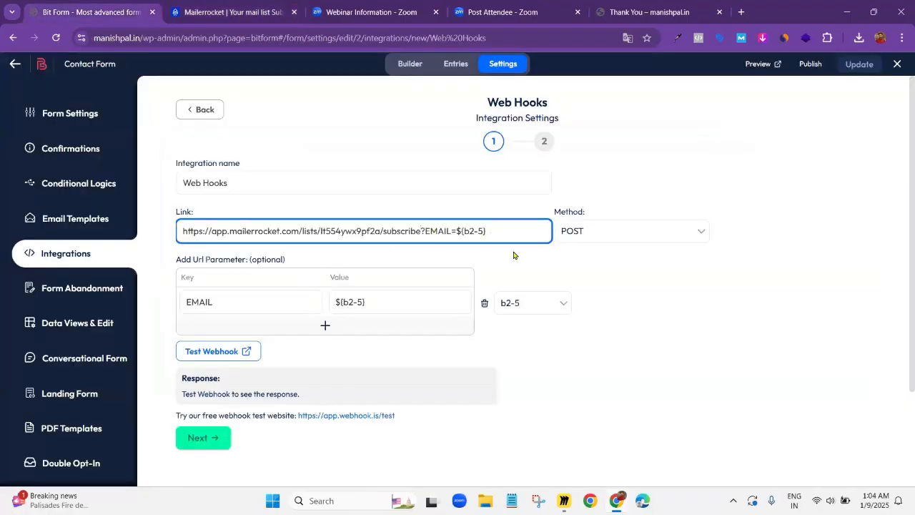
{"action": "left_click", "coordinate": [537, 267]}
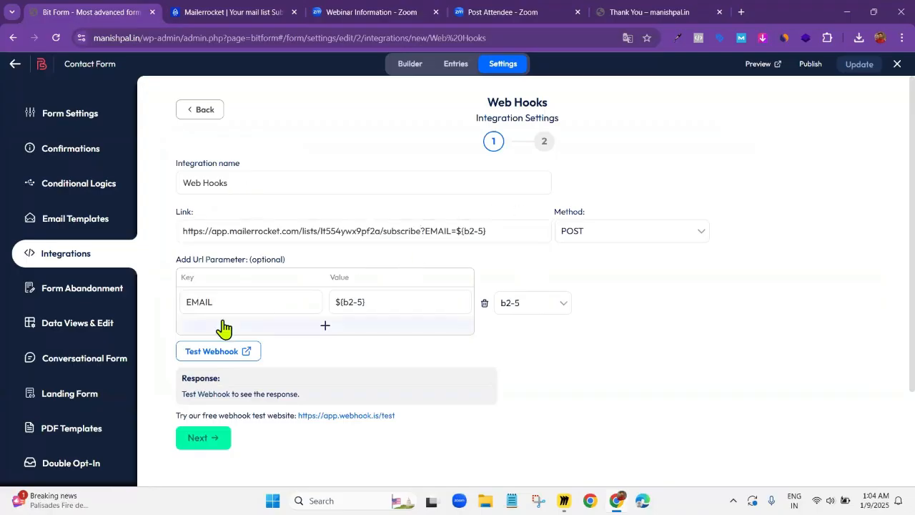
Complete the Web Hooks integration setup and save it to the form
{"action": "scroll", "coordinate": [220, 326], "scroll_direction": "down", "scroll_amount": 2}
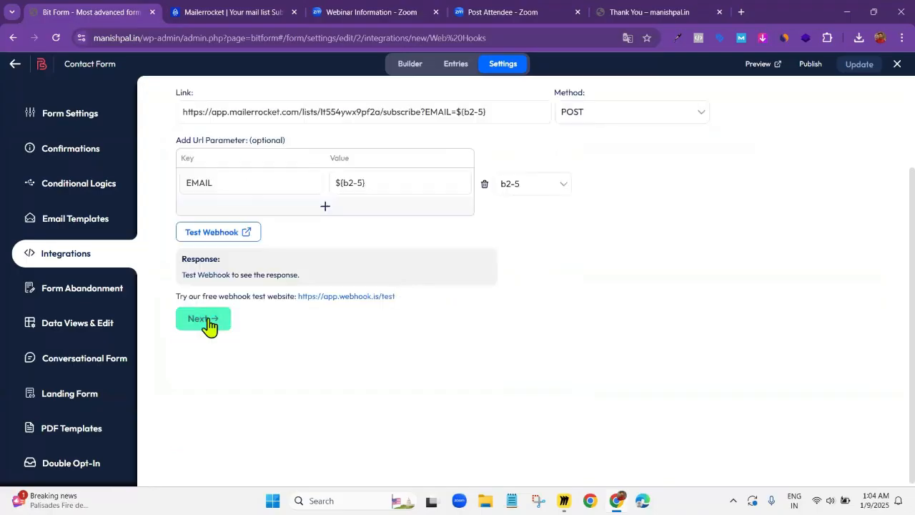
{"action": "left_click", "coordinate": [207, 320]}
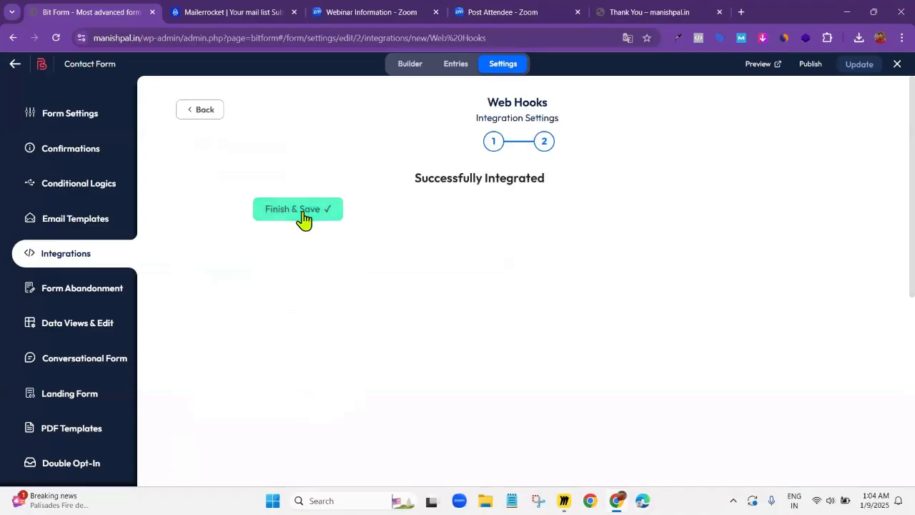
{"action": "left_click", "coordinate": [303, 213]}
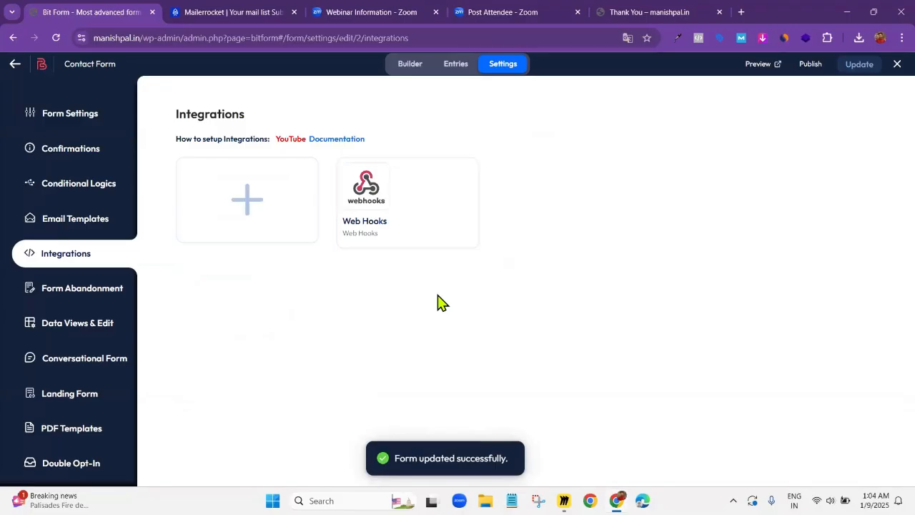
In the Show Success Message conditional logic, disable the success message and enable a redirect to Thank You Page Demo
{"action": "mouse_move", "coordinate": [412, 225]}
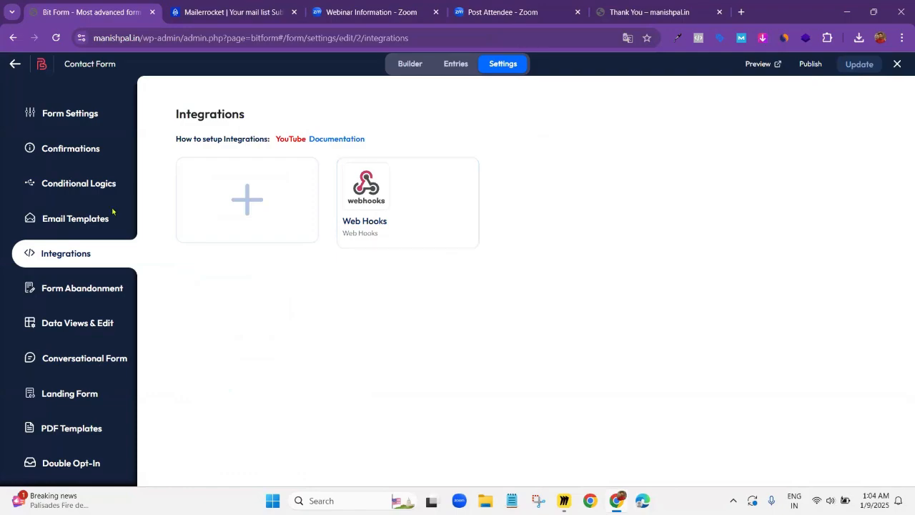
{"action": "left_click", "coordinate": [80, 184]}
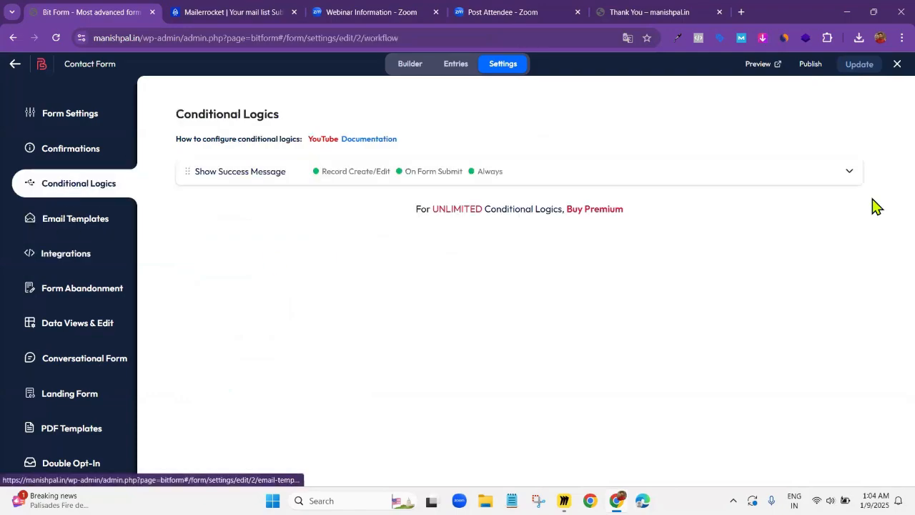
{"action": "left_click", "coordinate": [849, 174]}
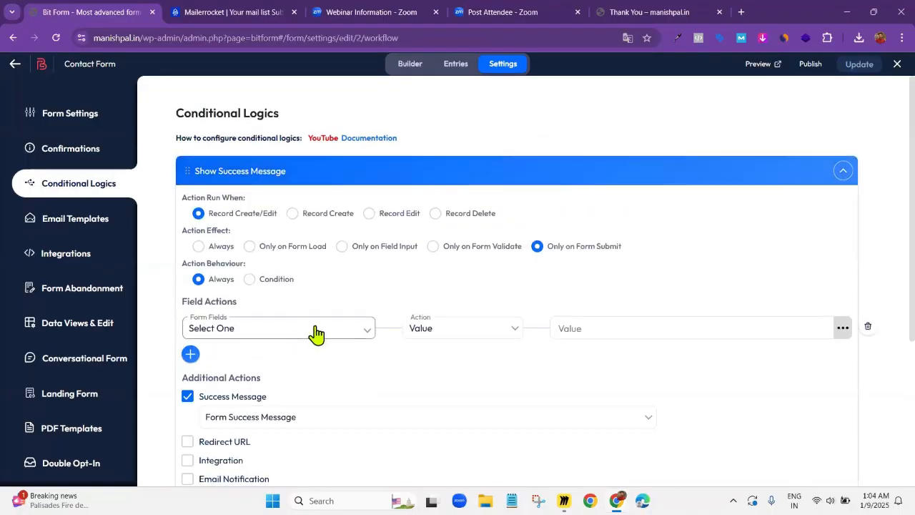
{"action": "scroll", "coordinate": [312, 333], "scroll_direction": "down", "scroll_amount": 2}
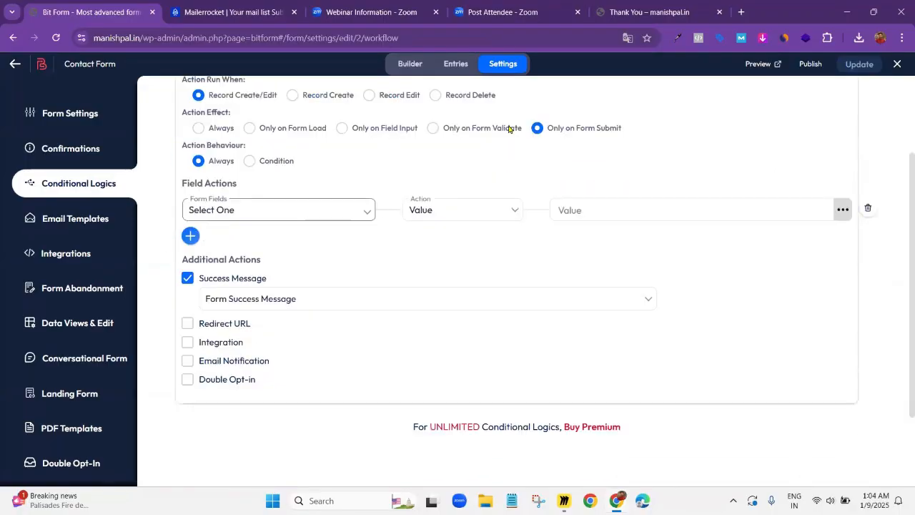
{"action": "left_click", "coordinate": [187, 281]}
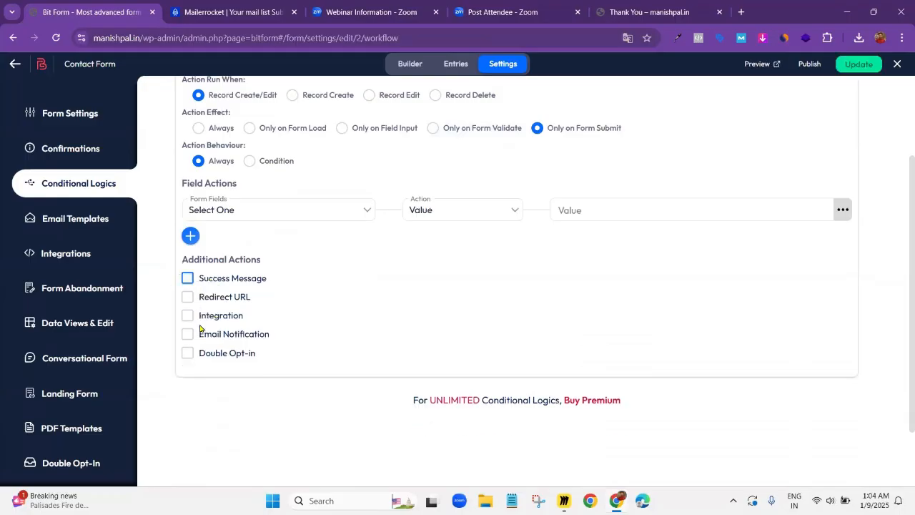
{"action": "left_click", "coordinate": [187, 297]}
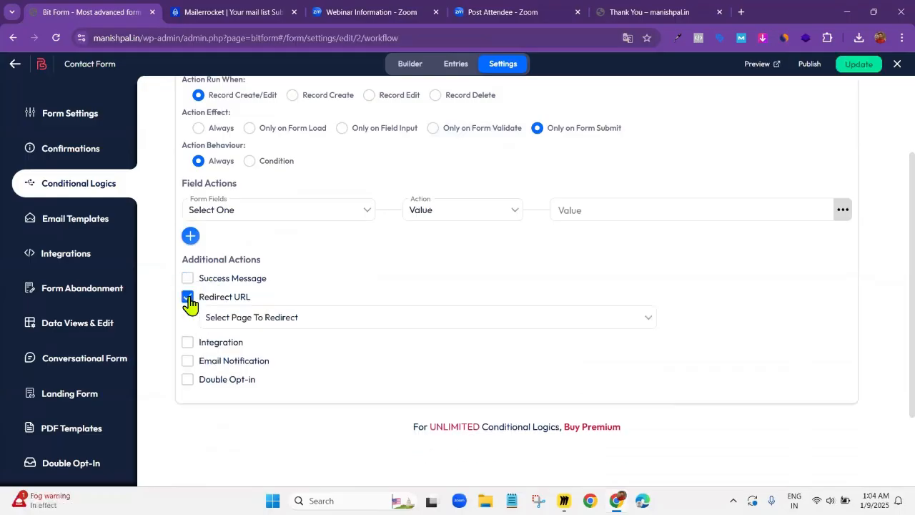
{"action": "left_click", "coordinate": [231, 319]}
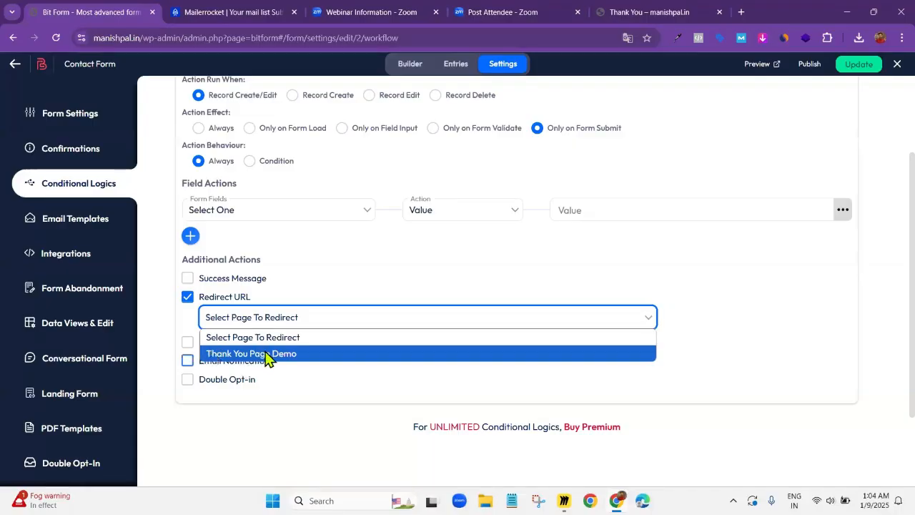
{"action": "left_click", "coordinate": [266, 355]}
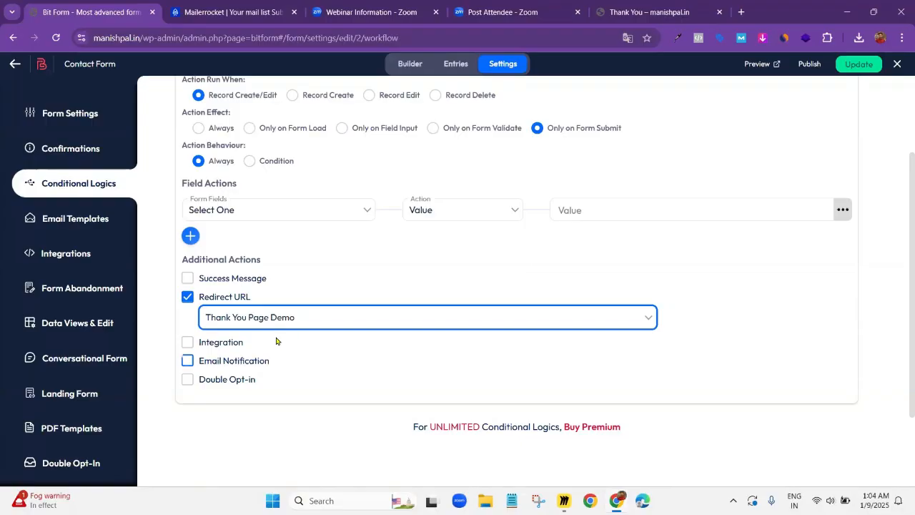
Enable the Integration action in the same conditional logic with Web Hooks selected, and collapse the rule
{"action": "left_click", "coordinate": [187, 343]}
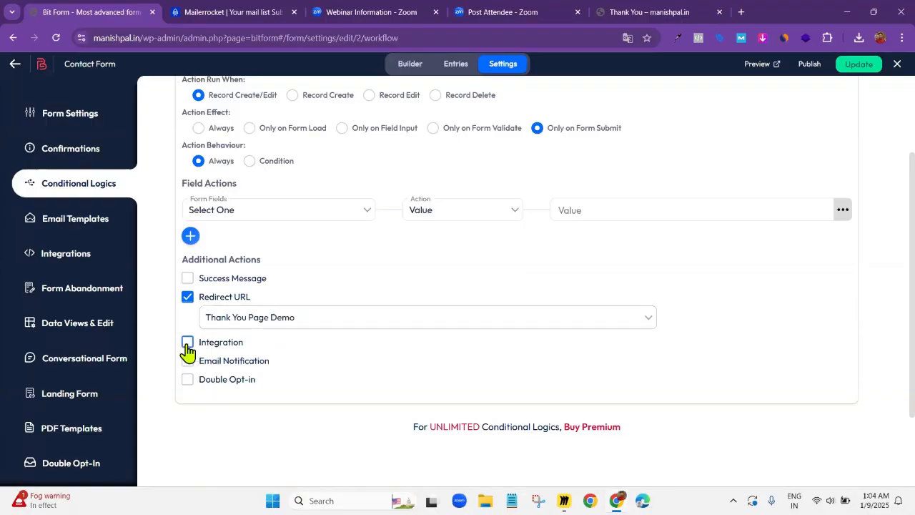
{"action": "left_click", "coordinate": [236, 365]}
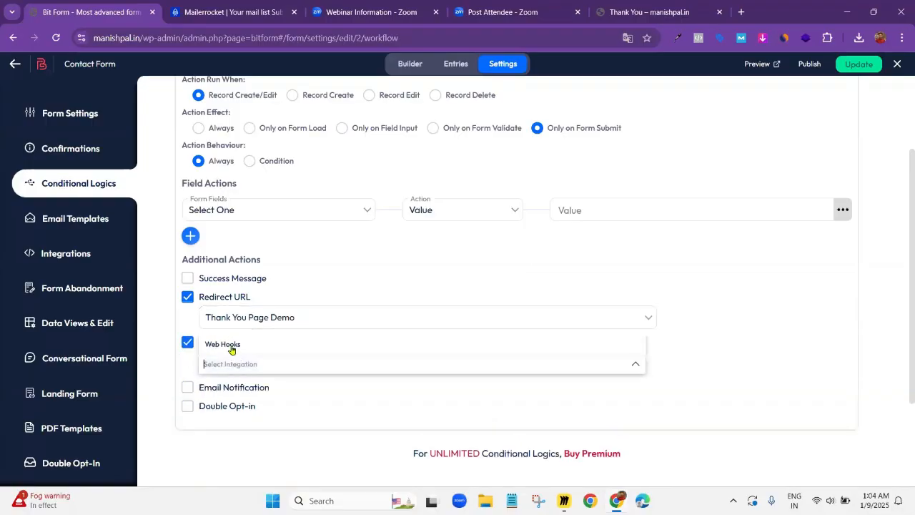
{"action": "left_click", "coordinate": [229, 345]}
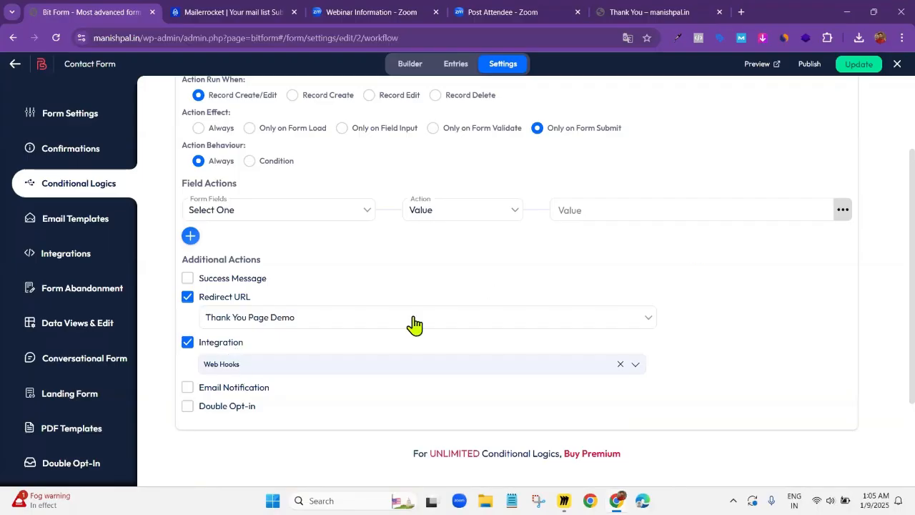
{"action": "scroll", "coordinate": [424, 327], "scroll_direction": "down", "scroll_amount": 2}
{"action": "scroll", "coordinate": [422, 324], "scroll_direction": "up", "scroll_amount": 3}
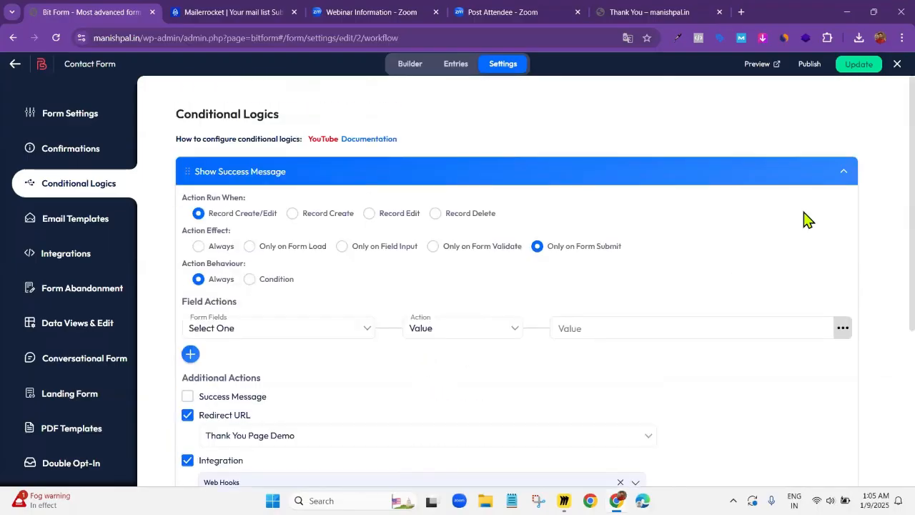
{"action": "left_click", "coordinate": [846, 176]}
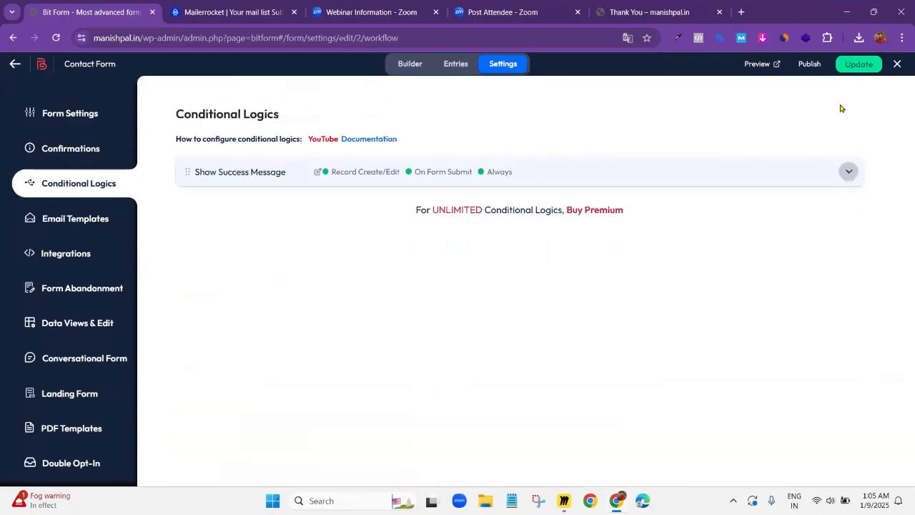
Save the form changes and copy the form's shortcode [bitform id='2']
{"action": "left_click", "coordinate": [856, 70]}
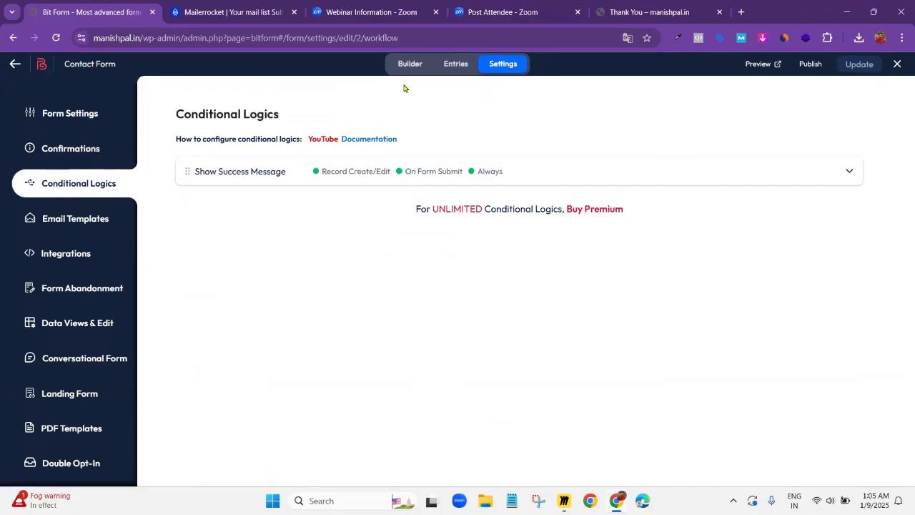
{"action": "left_click", "coordinate": [806, 67]}
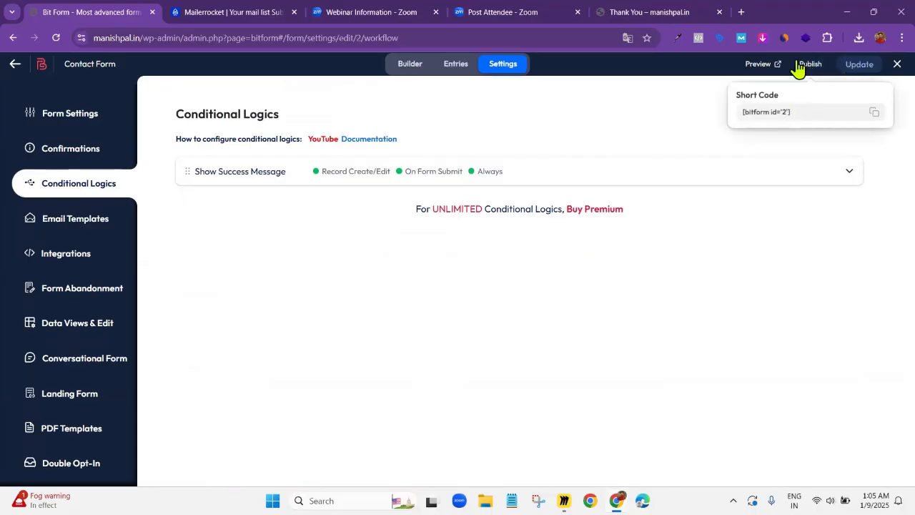
{"action": "left_click_drag", "start_coordinate": [792, 112], "coordinate": [736, 115]}
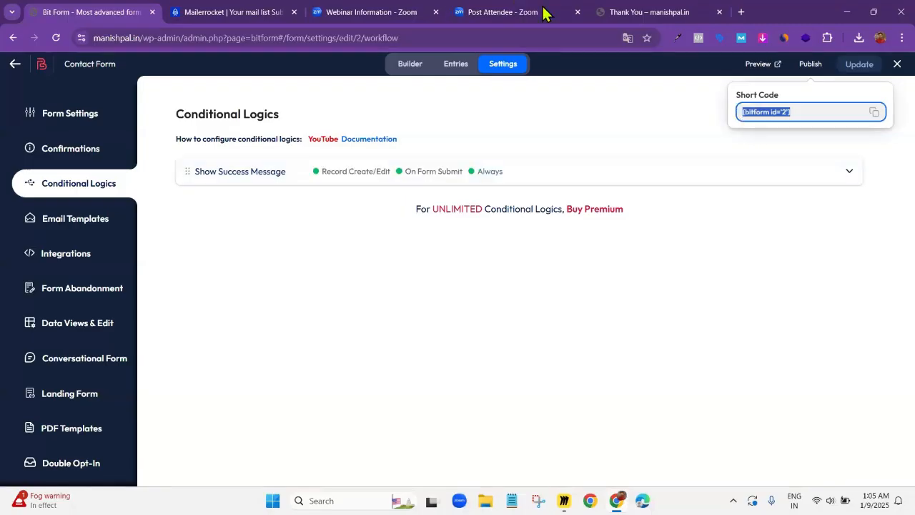
Switch to the WordPress site's dashboard and start a new page from the pages list
{"action": "left_click", "coordinate": [644, 10]}
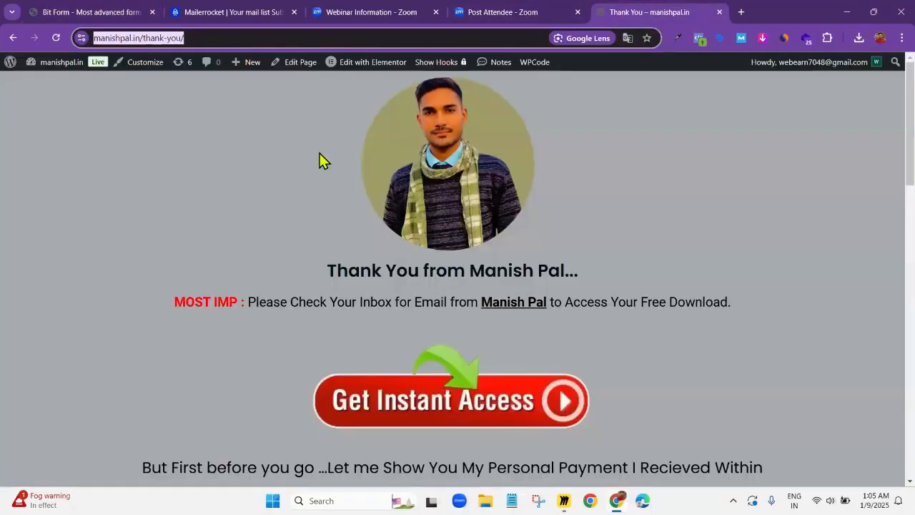
{"action": "mouse_move", "coordinate": [64, 63]}
{"action": "left_click", "coordinate": [51, 85]}
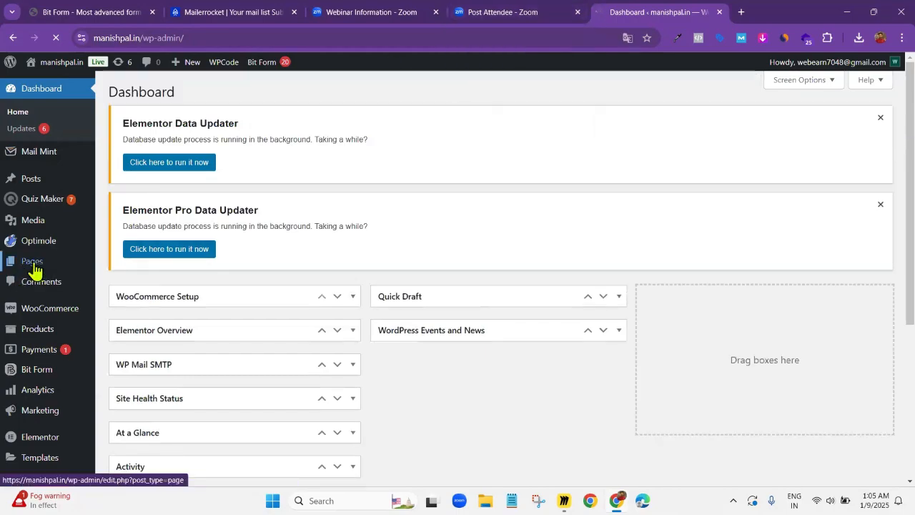
{"action": "left_click", "coordinate": [34, 269]}
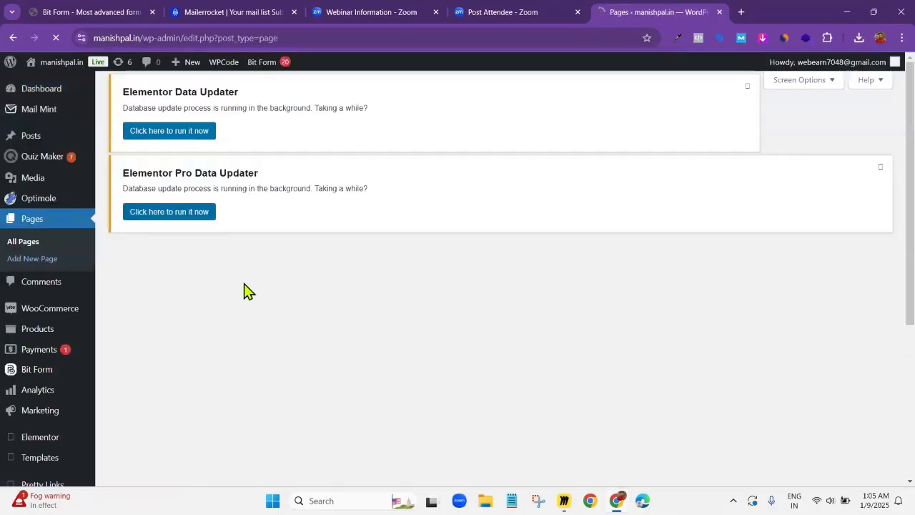
{"action": "left_click", "coordinate": [177, 254]}
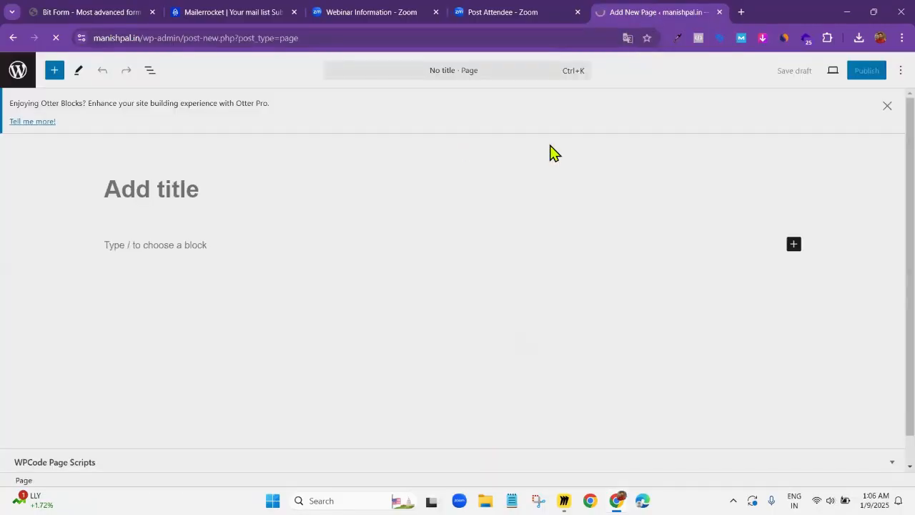
Title the new page "demo testing page" and publish it
{"action": "left_click", "coordinate": [547, 145]}
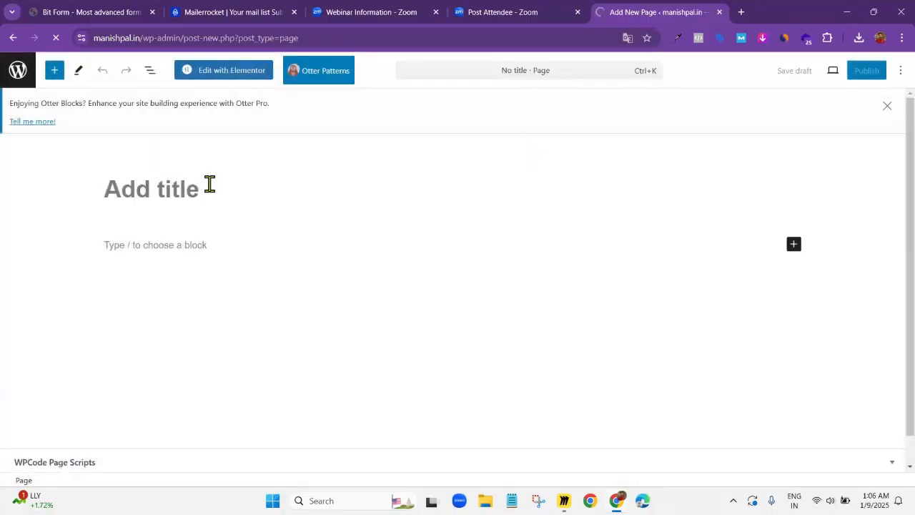
{"action": "left_click", "coordinate": [210, 184]}
{"action": "type", "text": "demo testi"}
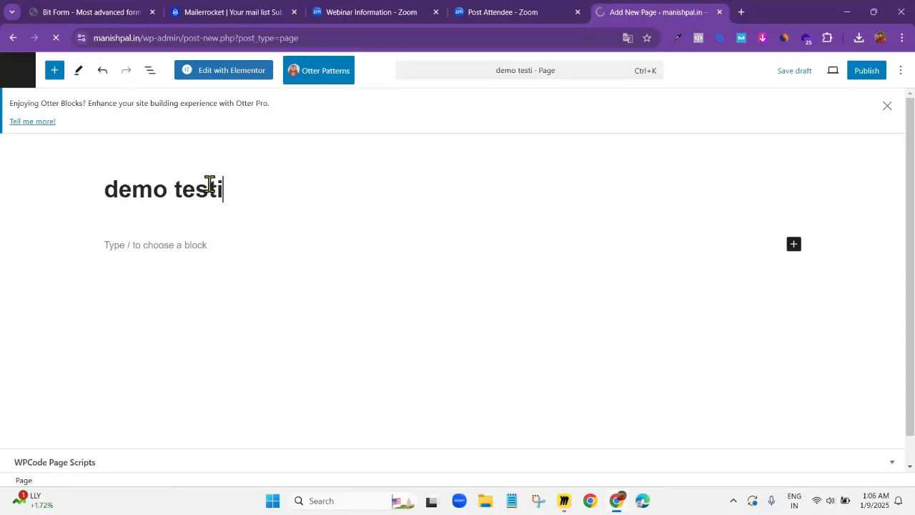
{"action": "type", "text": "ng page"}
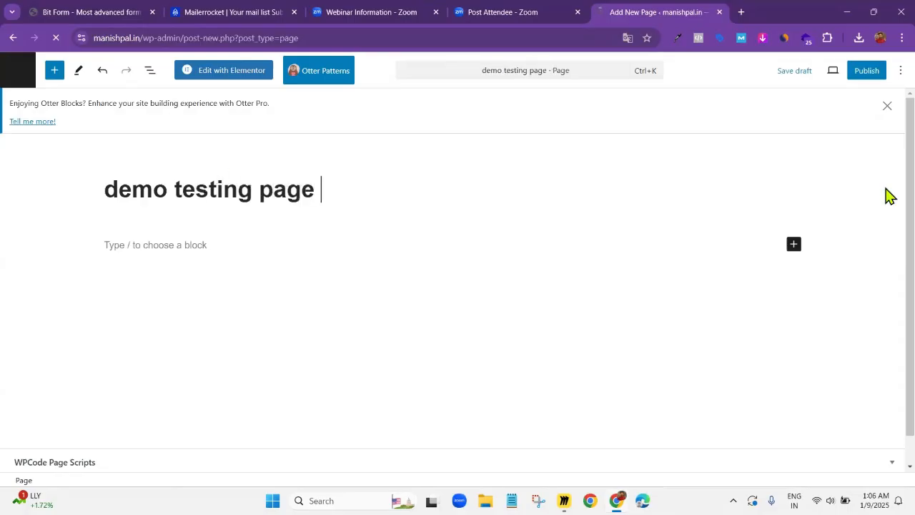
{"action": "left_click", "coordinate": [864, 71]}
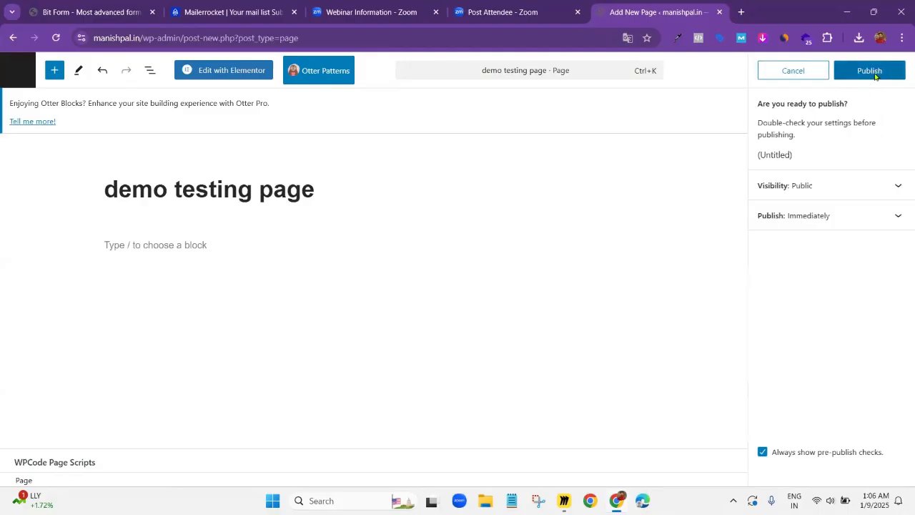
{"action": "left_click", "coordinate": [873, 72]}
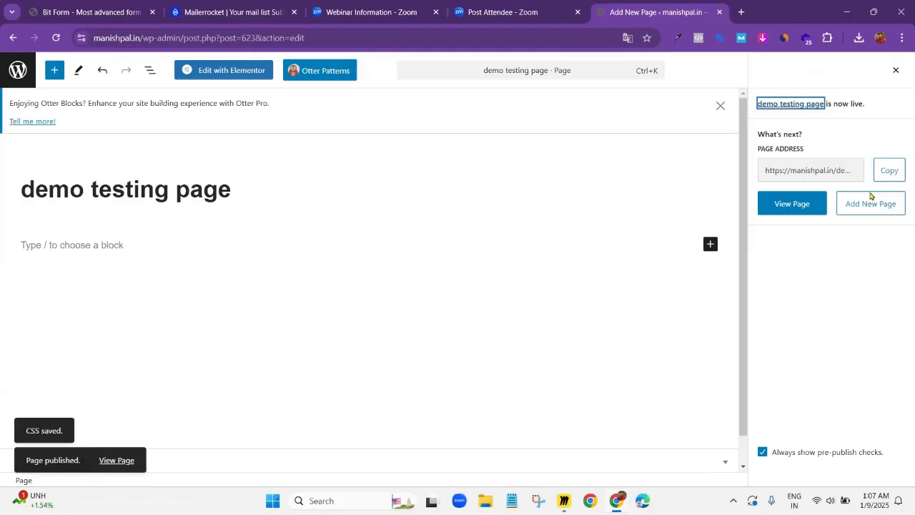
Open the page in Elementor, set its page layout to Elementor Canvas and publish the change
{"action": "left_click", "coordinate": [226, 75]}
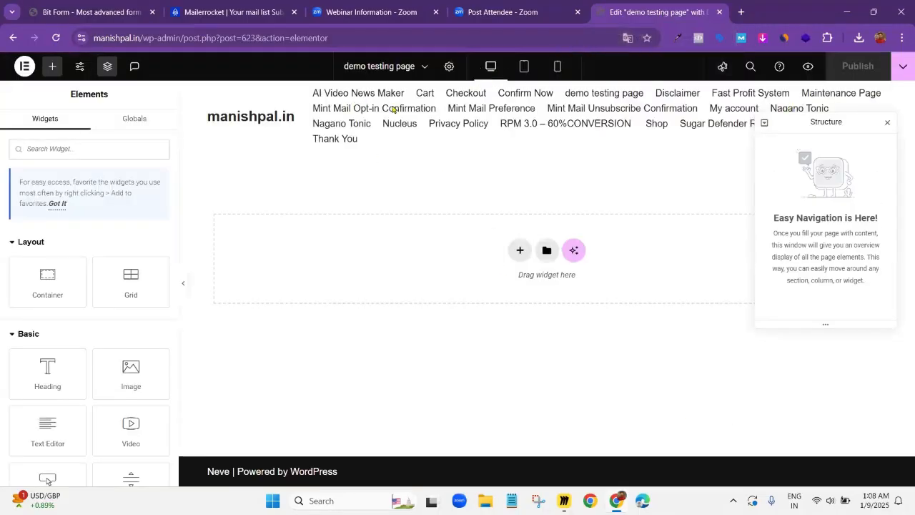
{"action": "left_click", "coordinate": [449, 67]}
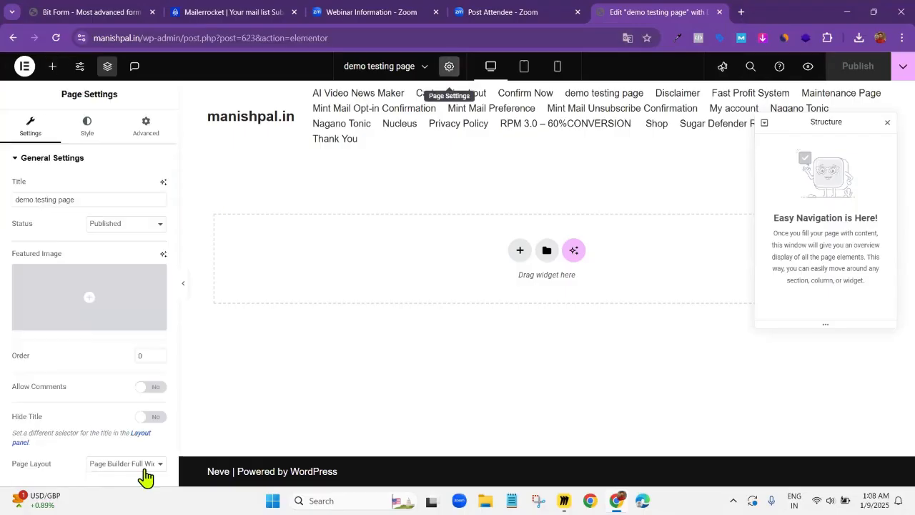
{"action": "left_click", "coordinate": [126, 464]}
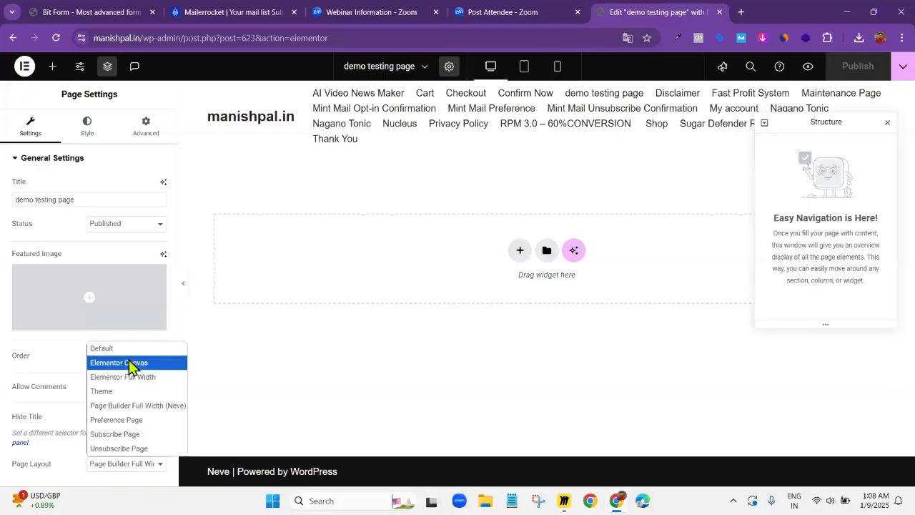
{"action": "left_click", "coordinate": [850, 75]}
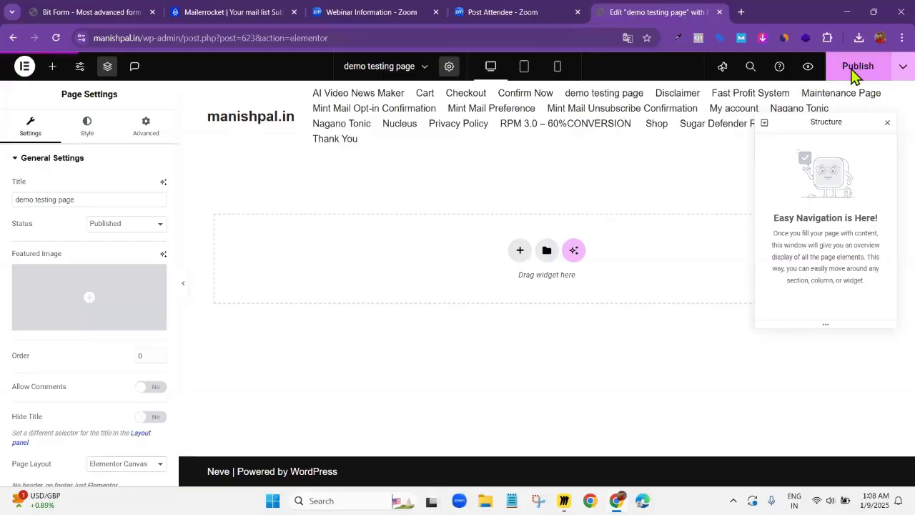
{"action": "left_click", "coordinate": [854, 72]}
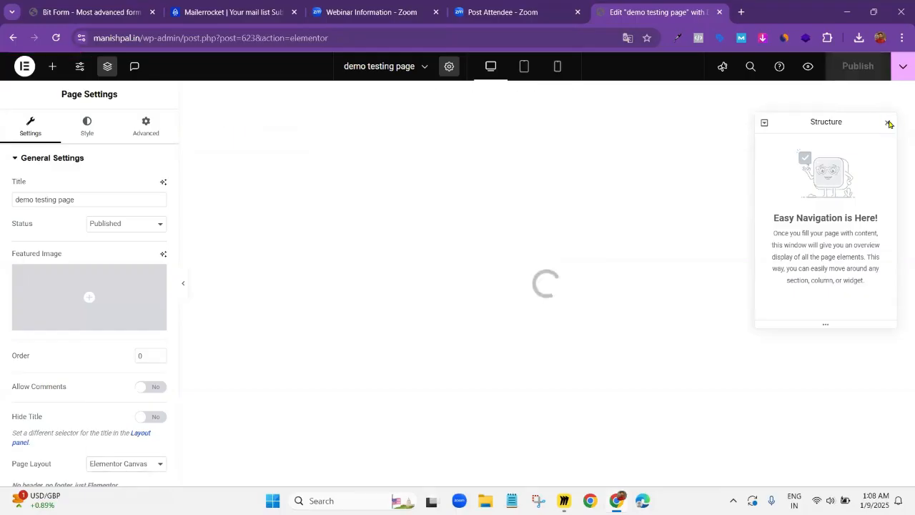
Close the Structure window and add a single-column flexbox container with downward direction to the page
{"action": "left_click", "coordinate": [888, 123]}
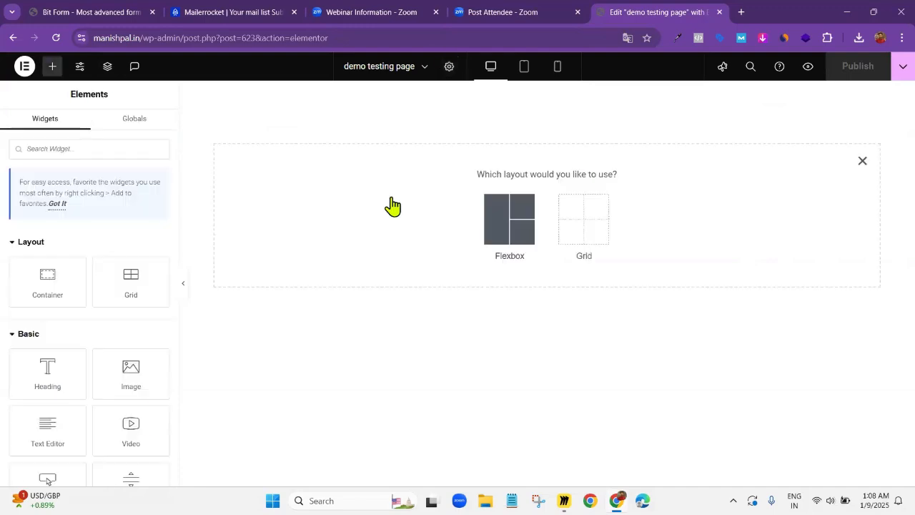
{"action": "left_click", "coordinate": [491, 216]}
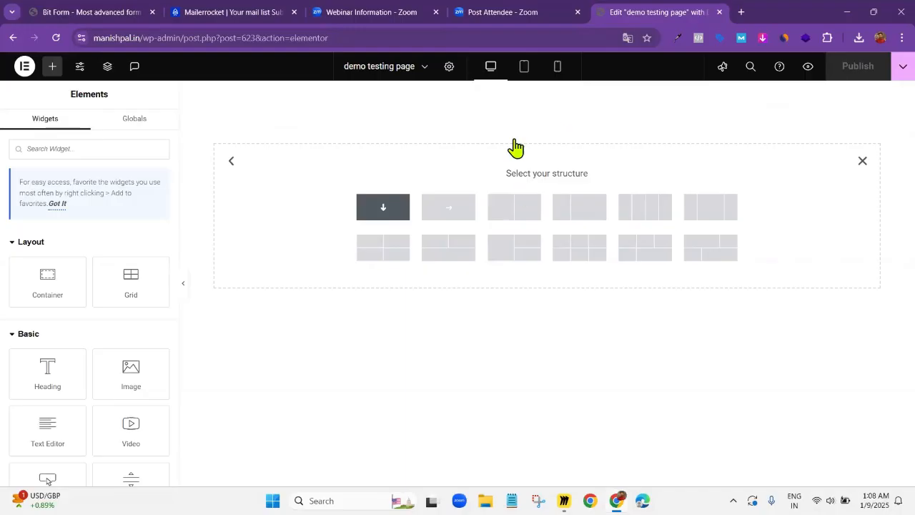
{"action": "mouse_move", "coordinate": [544, 90]}
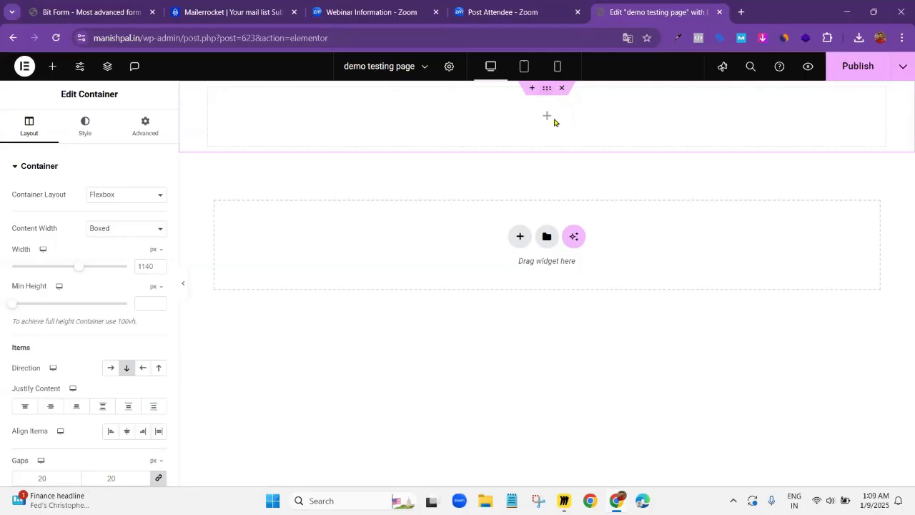
Copy the contact form's shortcode from Bit Form and place a Shortcode widget in the empty container of the Elementor page
{"action": "left_click", "coordinate": [115, 9]}
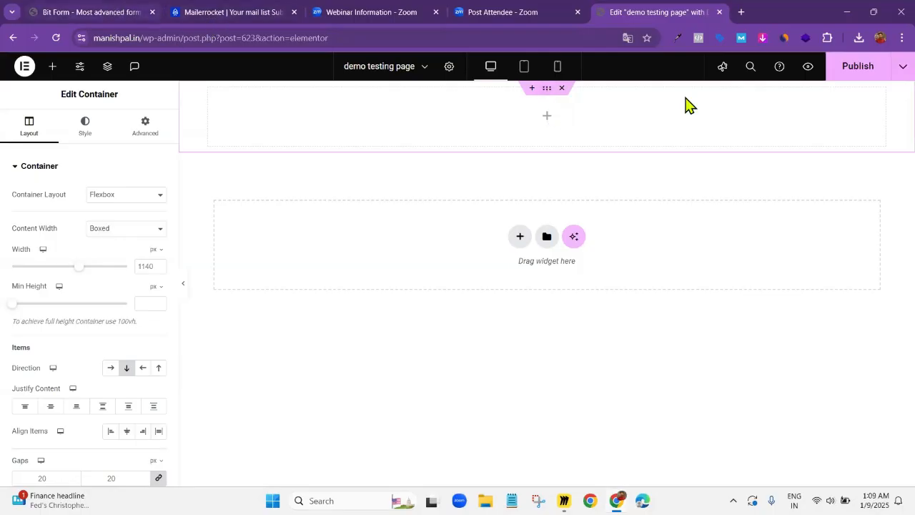
{"action": "left_click", "coordinate": [635, 11]}
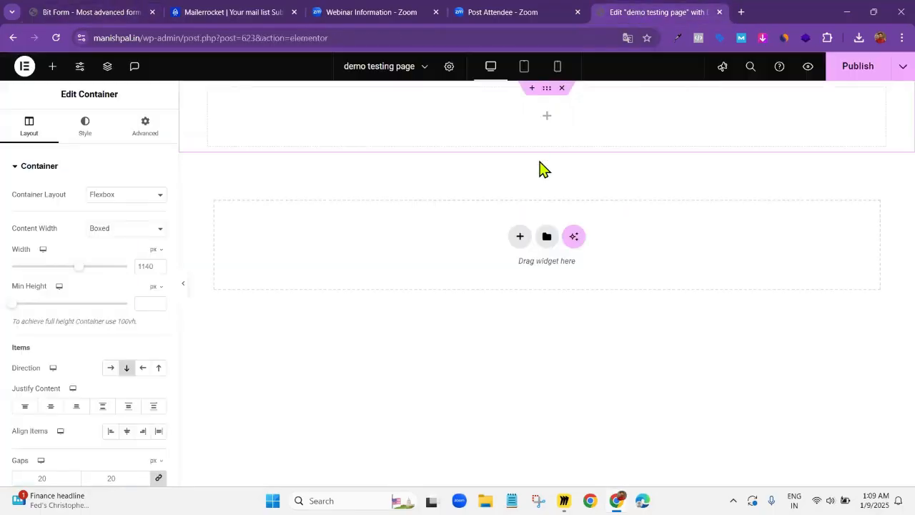
{"action": "left_click", "coordinate": [547, 118]}
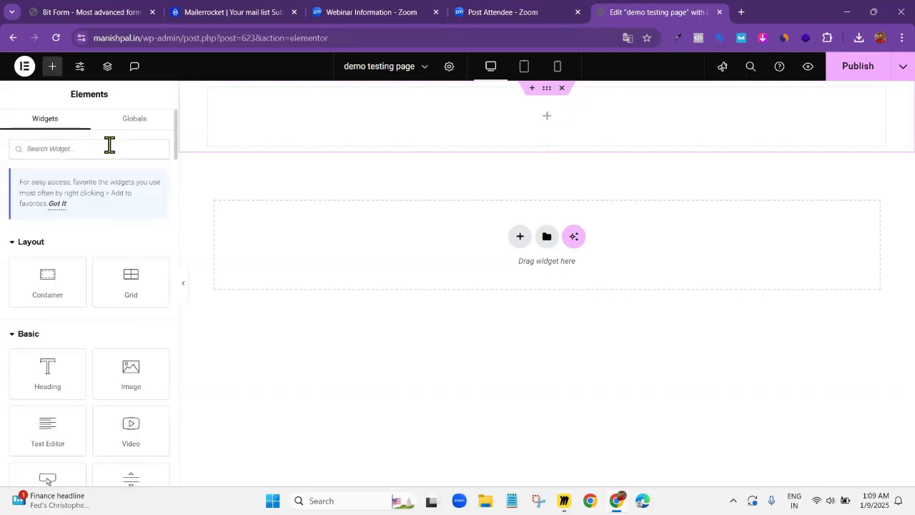
{"action": "left_click", "coordinate": [76, 152]}
{"action": "type", "text": "short"}
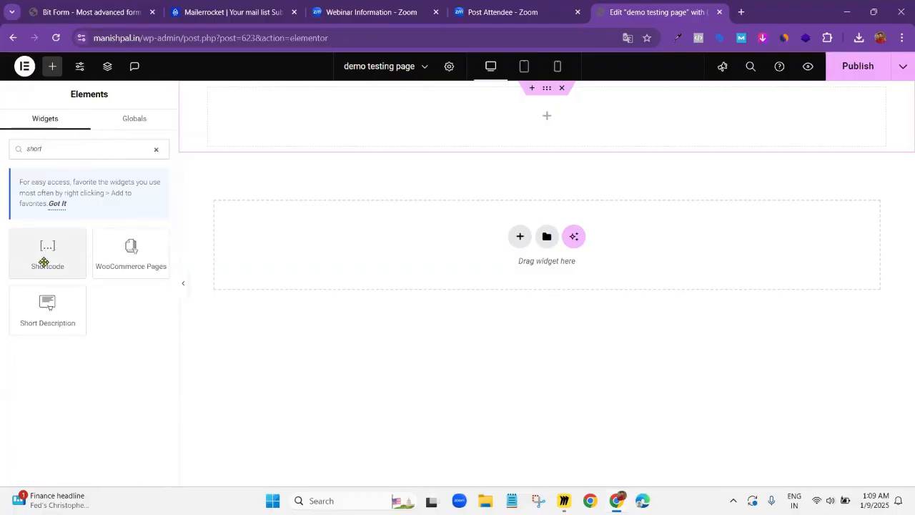
{"action": "left_click_drag", "start_coordinate": [44, 262], "coordinate": [548, 96]}
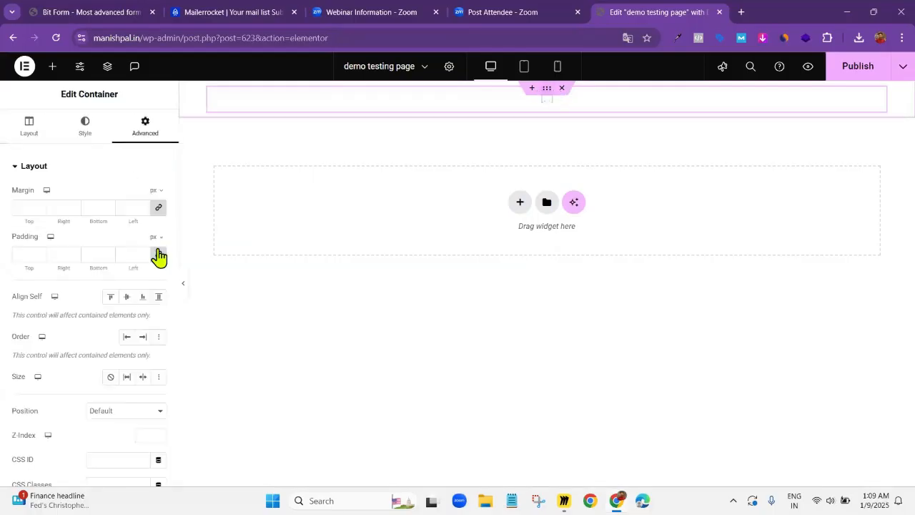
Unlink the container's padding values and set its top padding to 200 px
{"action": "left_click", "coordinate": [158, 256]}
{"action": "left_click_drag", "start_coordinate": [28, 254], "coordinate": [18, 253]}
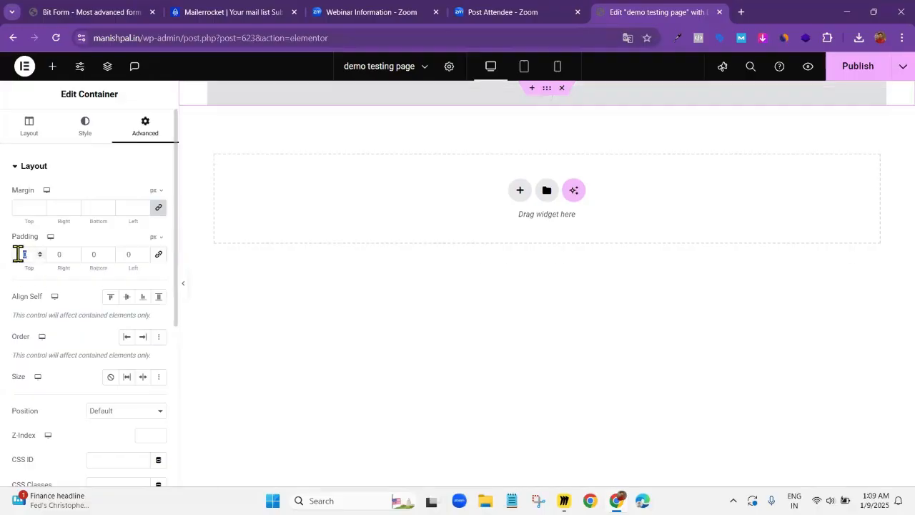
{"action": "type", "text": "200"}
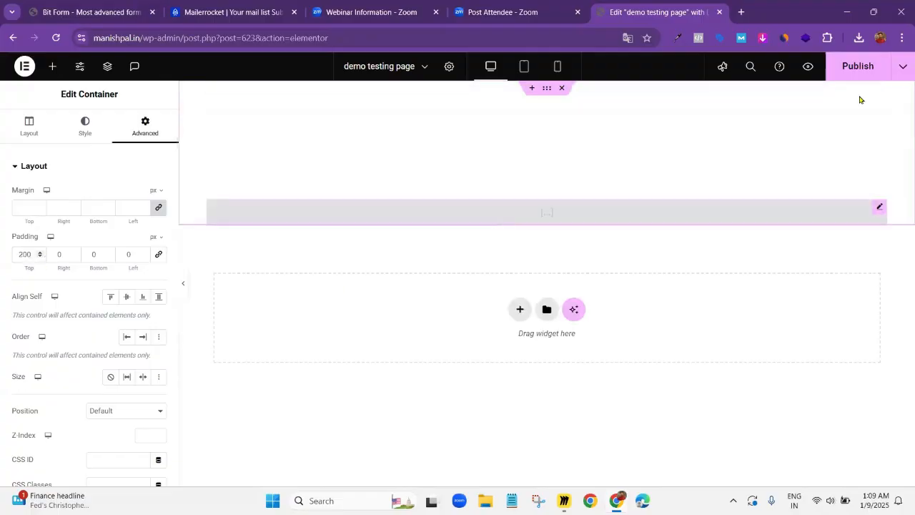
Enter the shortcode [bitform id='2'] in the Shortcode widget and publish the page
{"action": "left_click", "coordinate": [511, 216]}
{"action": "left_click", "coordinate": [118, 249]}
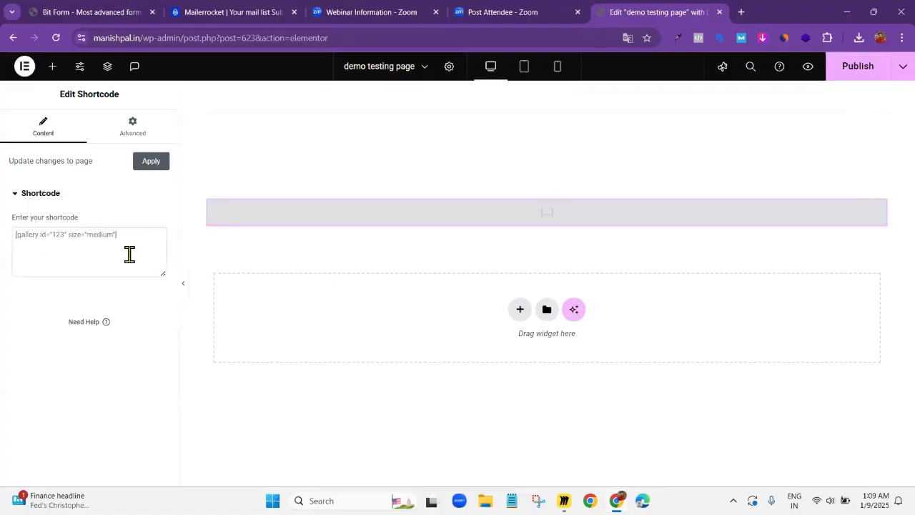
{"action": "type", "text": "[bitform id='2']"}
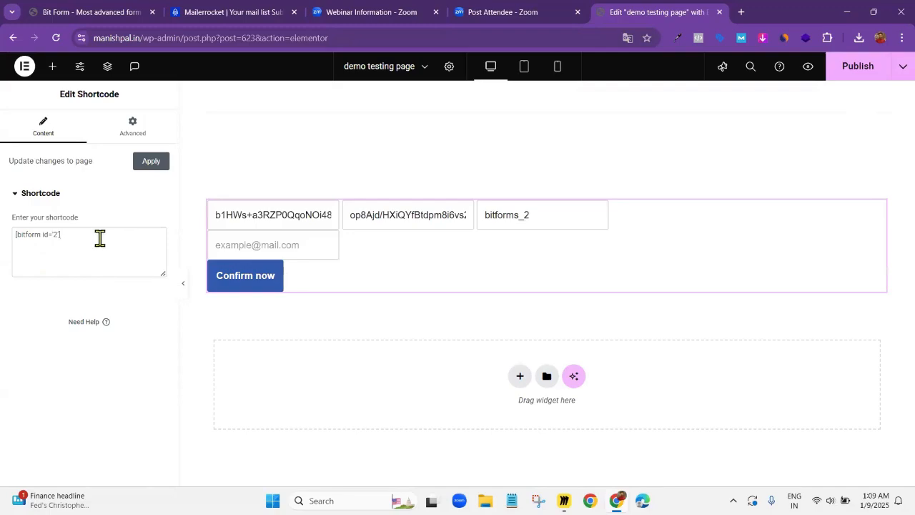
{"action": "left_click", "coordinate": [860, 65]}
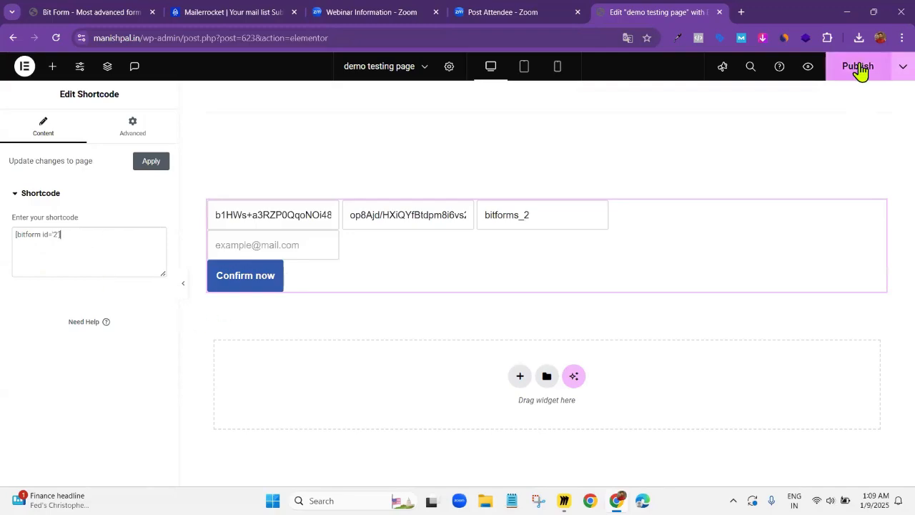
Preview the published page and copy its demo-testing-page address without the preview parameters
{"action": "left_click", "coordinate": [808, 71]}
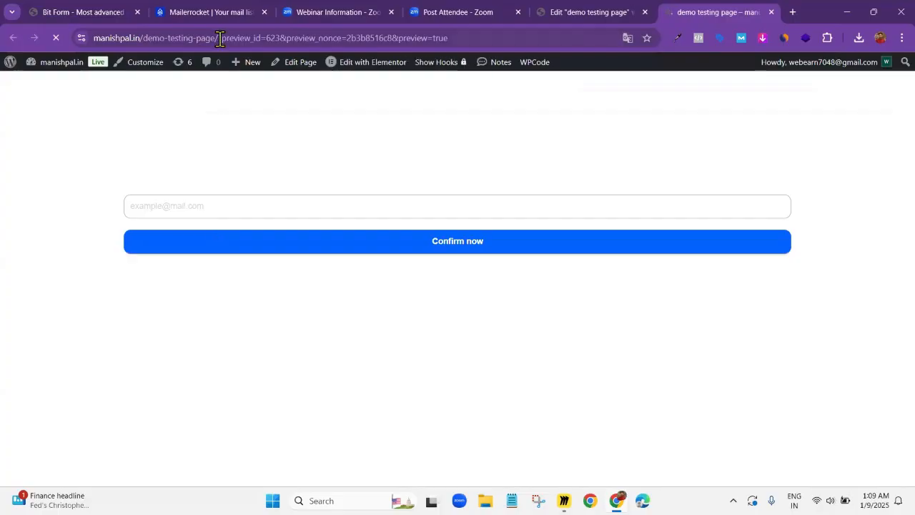
{"action": "left_click_drag", "start_coordinate": [221, 37], "coordinate": [89, 38]}
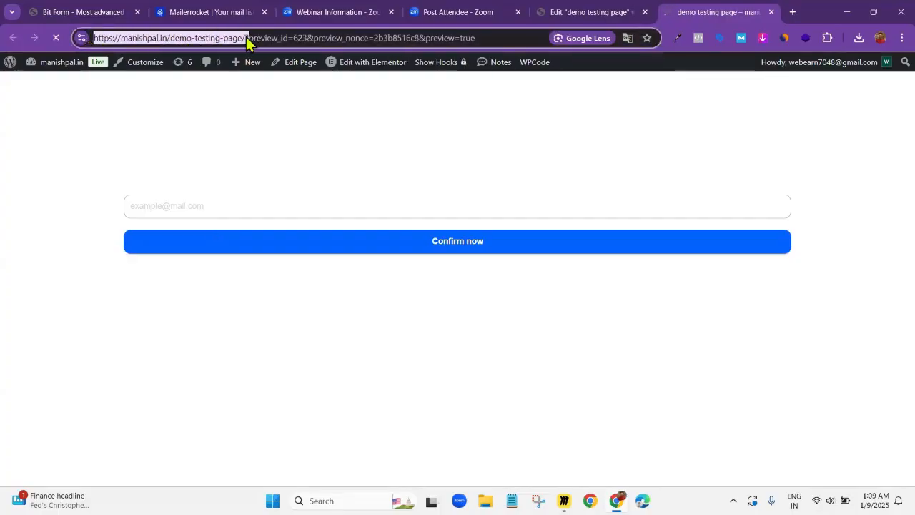
{"action": "left_click", "coordinate": [245, 37]}
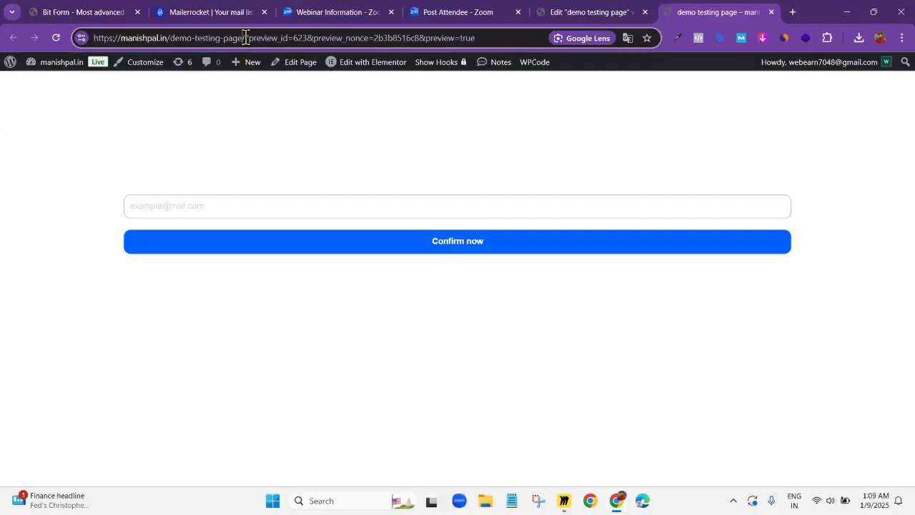
{"action": "left_click_drag", "start_coordinate": [245, 37], "coordinate": [74, 37]}
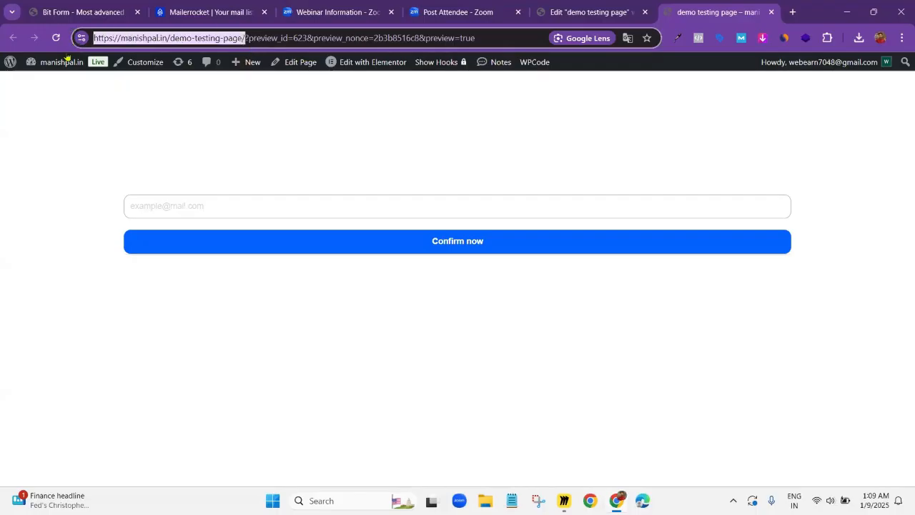
Switch to Mailer Rocket and open the mmo demo list's Subscription confirmed page for editing at its redirect URL setting
{"action": "left_click", "coordinate": [229, 12]}
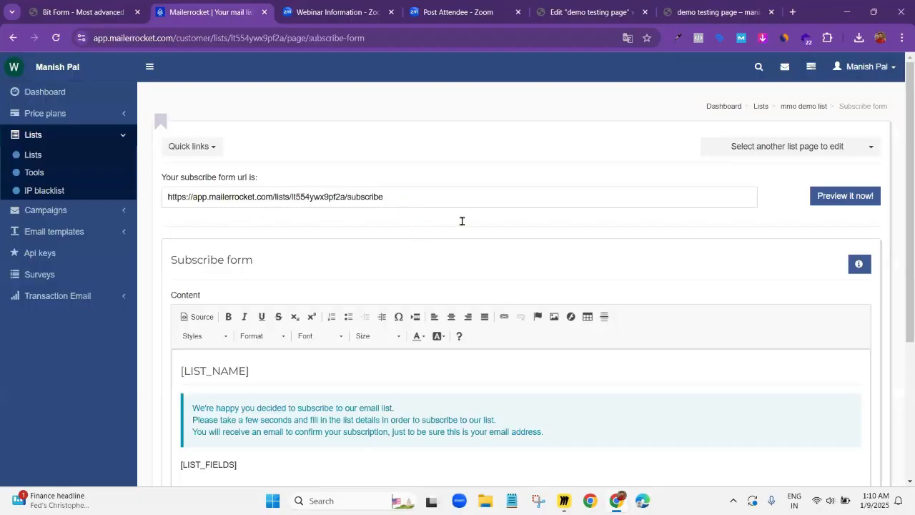
{"action": "scroll", "coordinate": [463, 220], "scroll_direction": "down", "scroll_amount": 3}
{"action": "scroll", "coordinate": [463, 220], "scroll_direction": "up", "scroll_amount": 3}
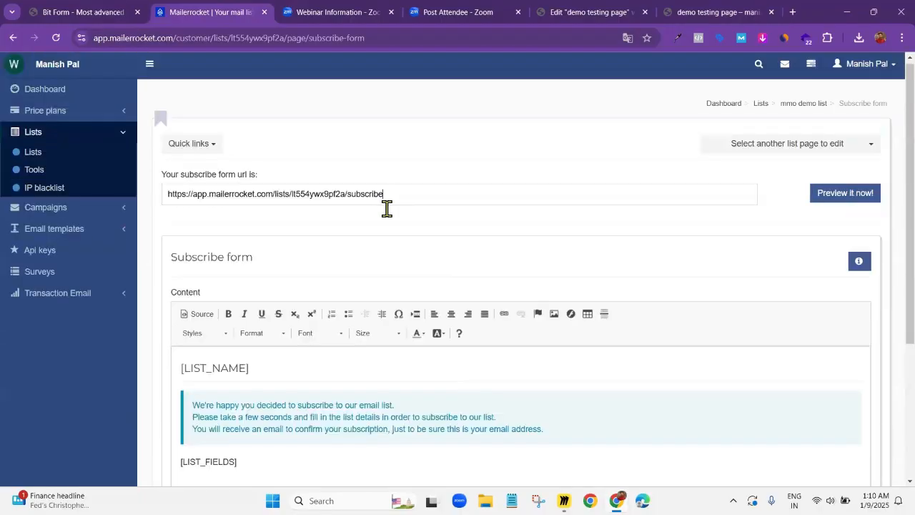
{"action": "left_click", "coordinate": [386, 204]}
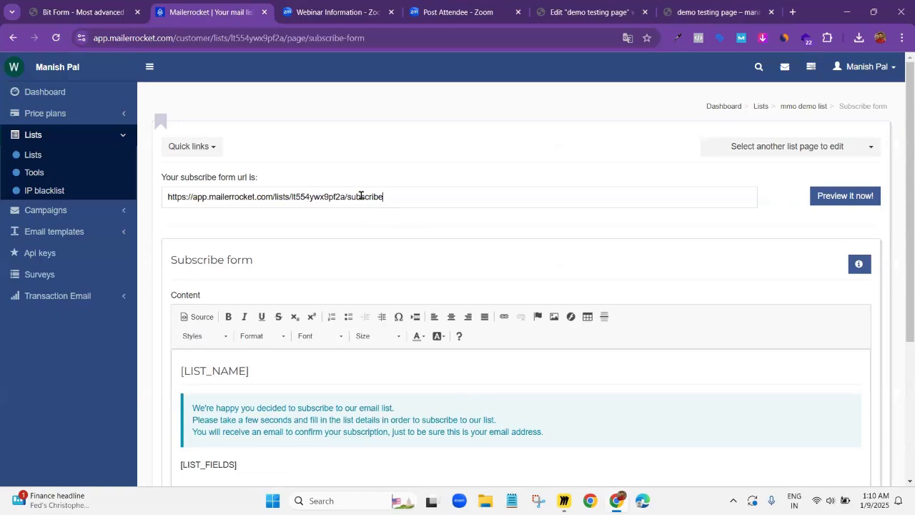
{"action": "left_click", "coordinate": [756, 156]}
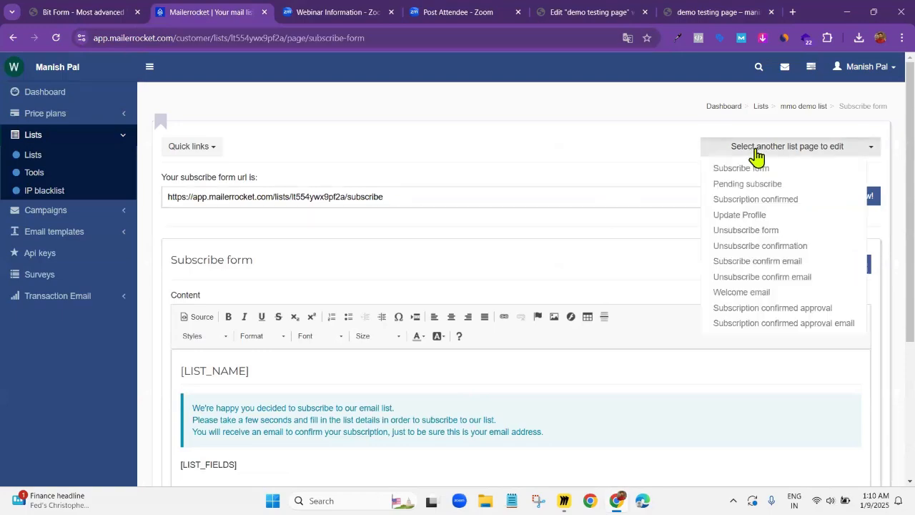
{"action": "left_click", "coordinate": [744, 202]}
{"action": "scroll", "coordinate": [343, 239], "scroll_direction": "down", "scroll_amount": 3}
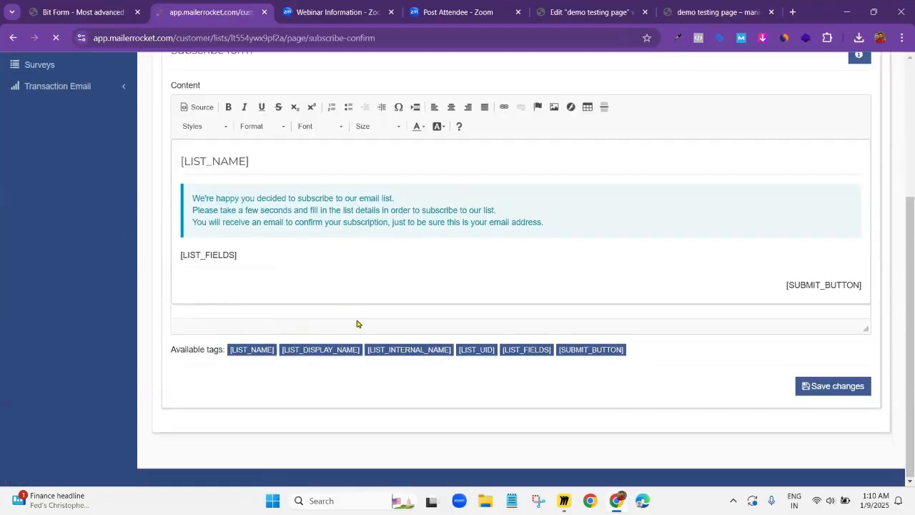
{"action": "scroll", "coordinate": [240, 347], "scroll_direction": "down", "scroll_amount": 2}
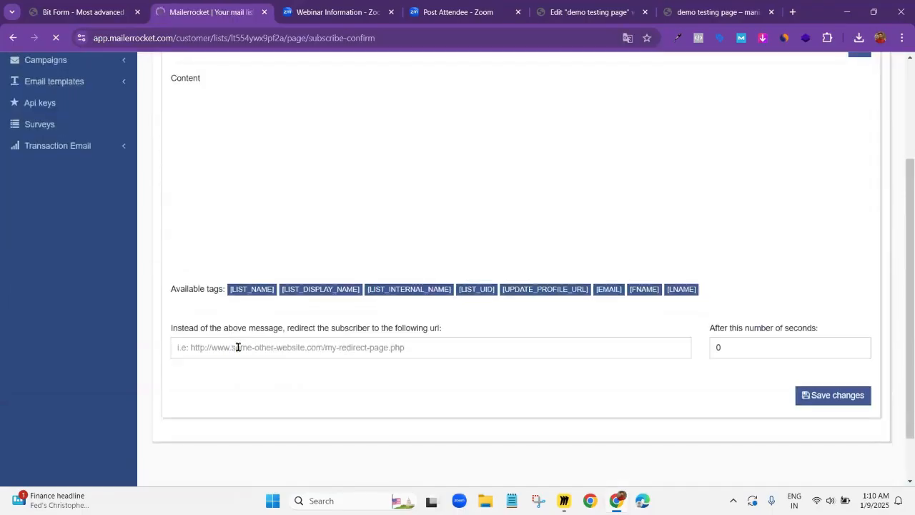
{"action": "left_click", "coordinate": [218, 346]}
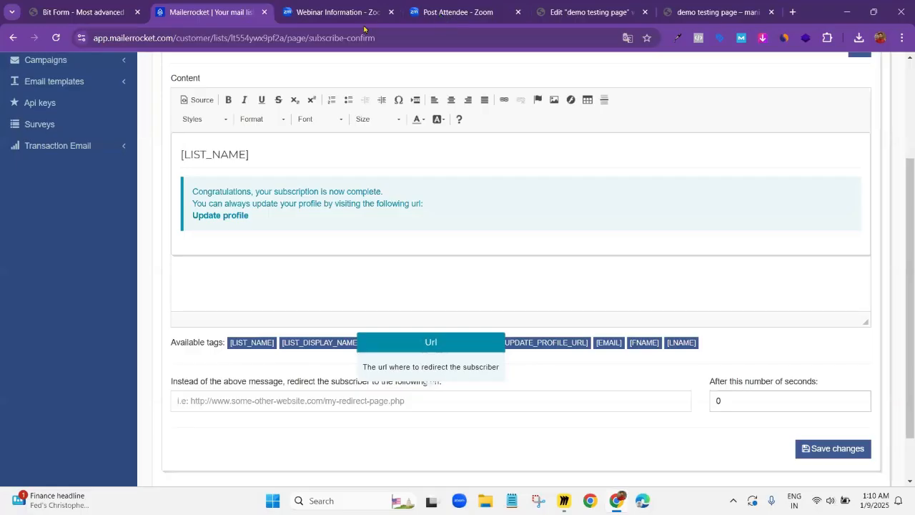
Open the WordPress site's thank-you page in a new browser tab and copy its address
{"action": "left_click", "coordinate": [64, 16]}
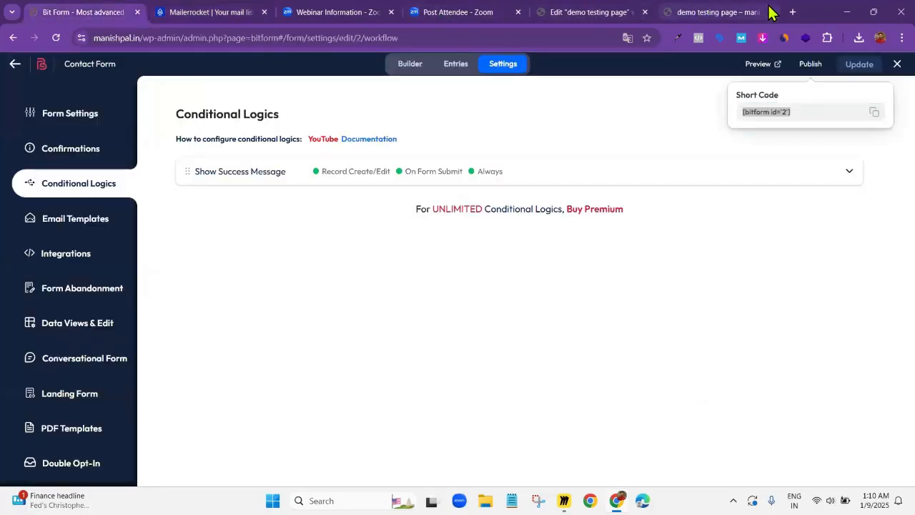
{"action": "left_click", "coordinate": [759, 11]}
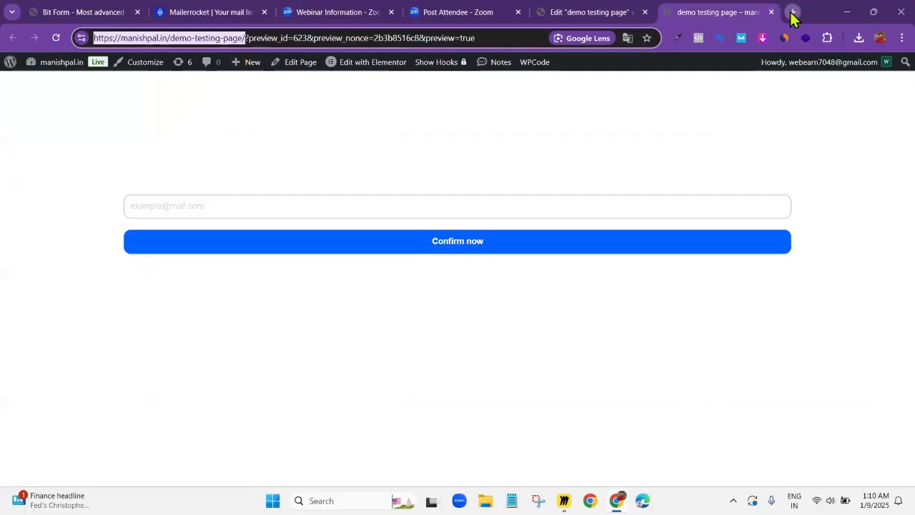
{"action": "left_click", "coordinate": [792, 12]}
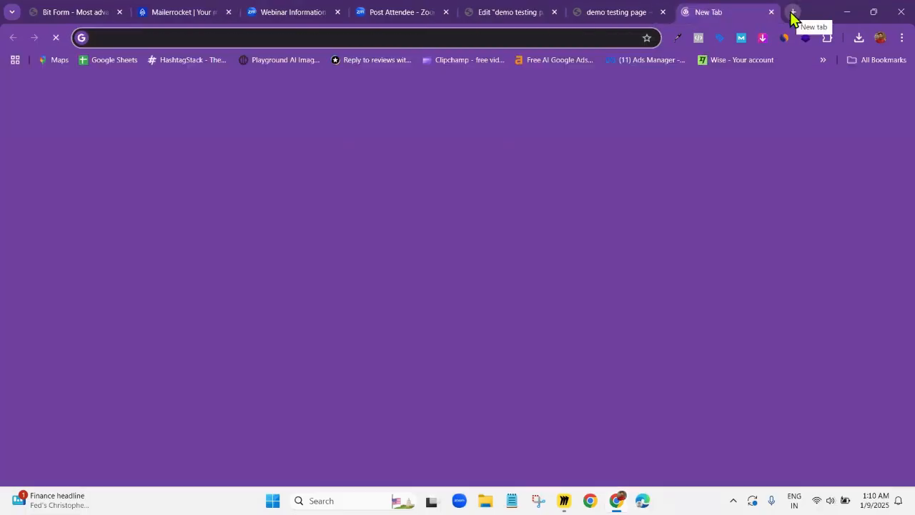
{"action": "type", "text": "mani"}
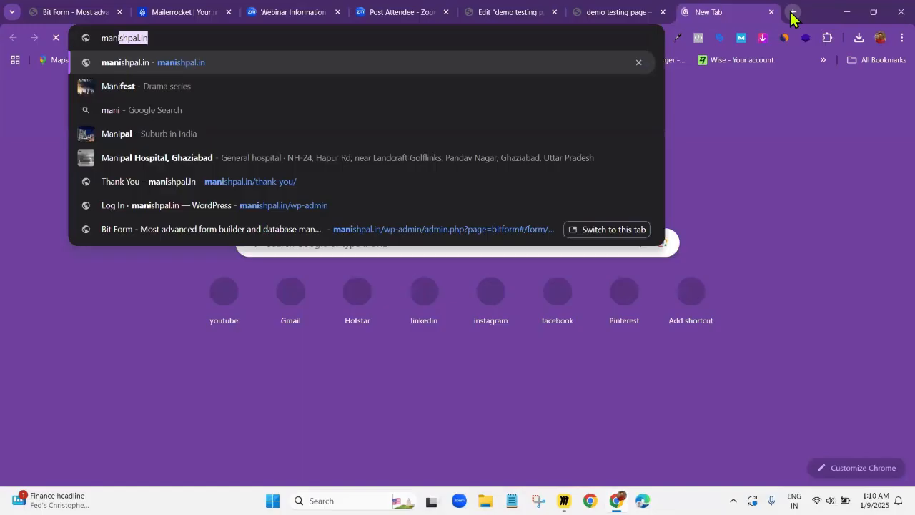
{"action": "key", "text": "Right"}
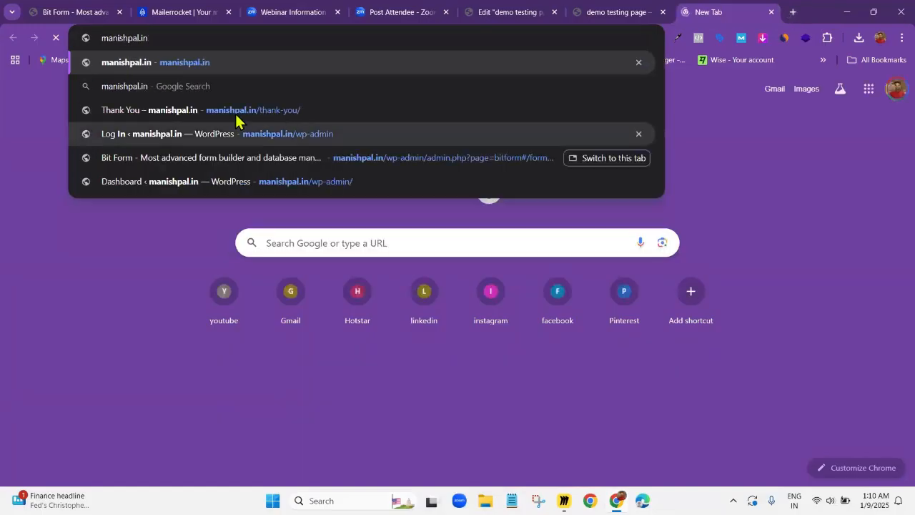
{"action": "left_click", "coordinate": [236, 112]}
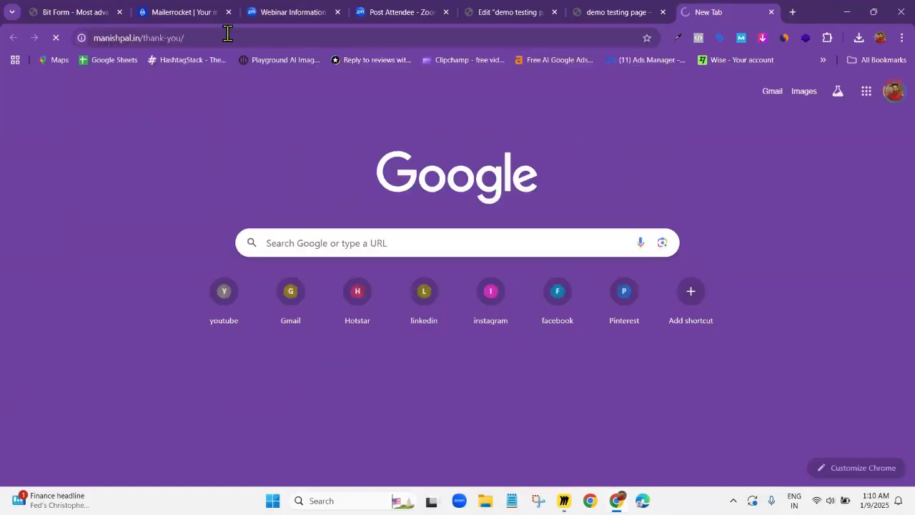
{"action": "left_click", "coordinate": [228, 35]}
{"action": "key", "text": "ctrl+c"}
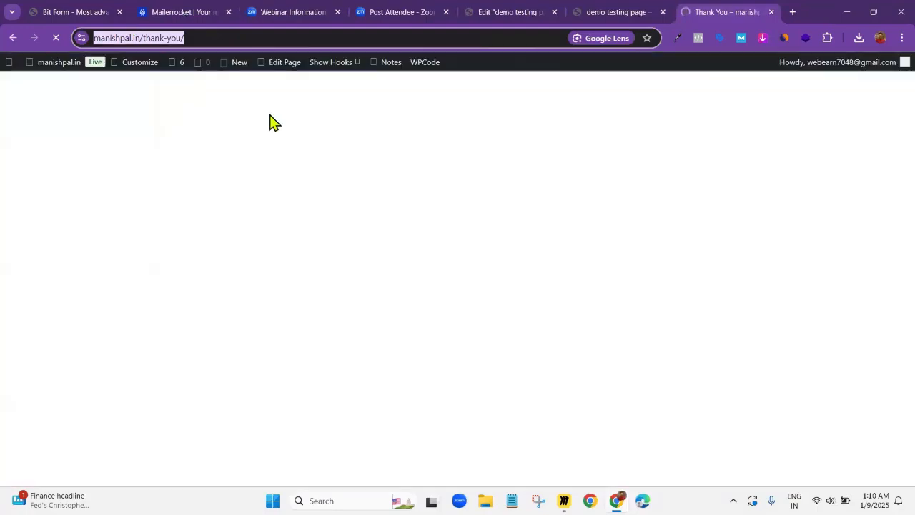
In Mailer Rocket, set the subscriber redirect URL to the copied thank-you page address and save the changes
{"action": "key", "text": "ctrl+2"}
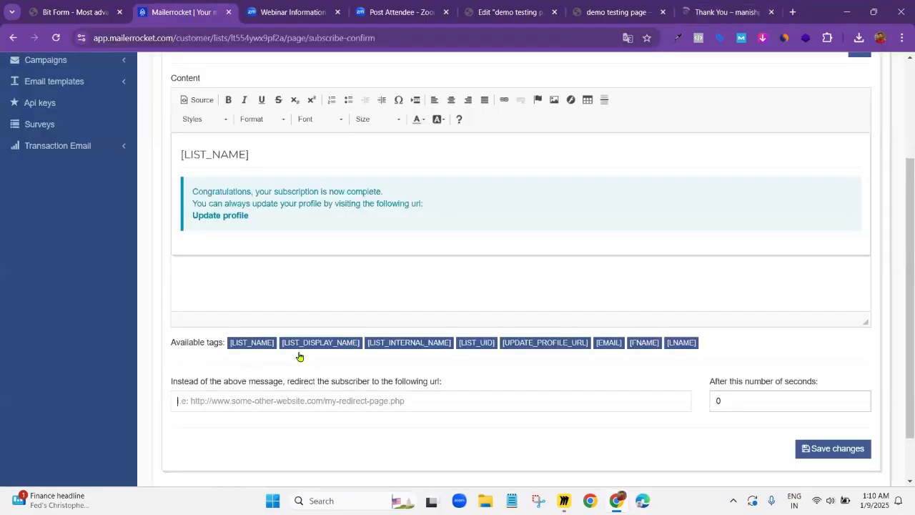
{"action": "left_click", "coordinate": [272, 403]}
{"action": "key", "text": "ctrl+v"}
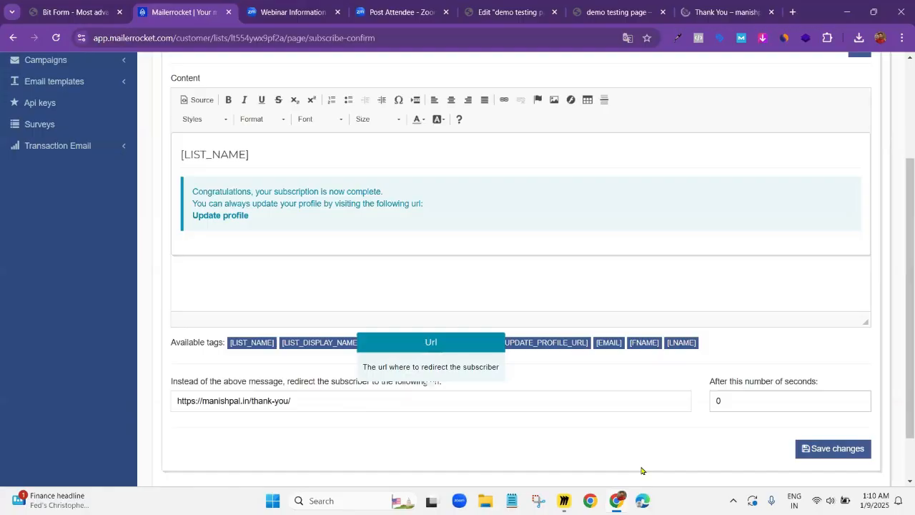
{"action": "left_click", "coordinate": [837, 450]}
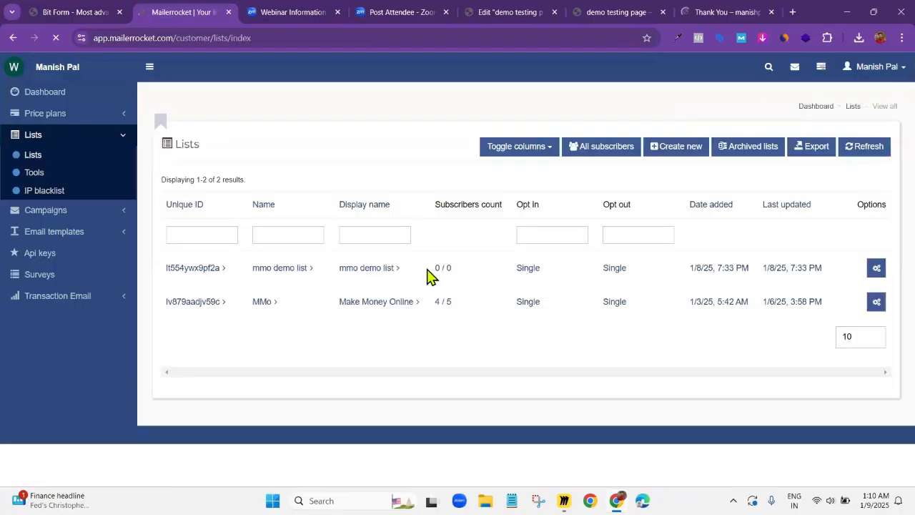
Copy the demo testing page's address from its preview and load it in a new Incognito window
{"action": "left_click", "coordinate": [632, 12]}
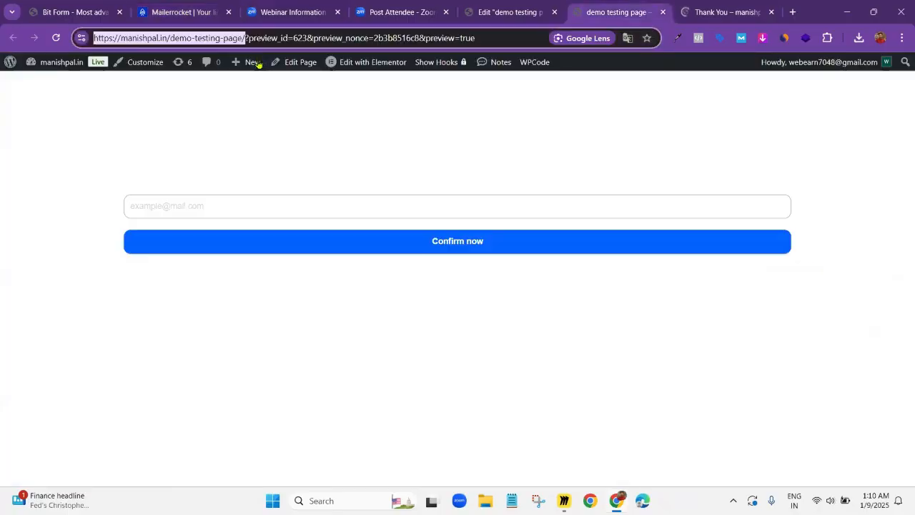
{"action": "left_click", "coordinate": [902, 38]}
{"action": "left_click", "coordinate": [808, 100]}
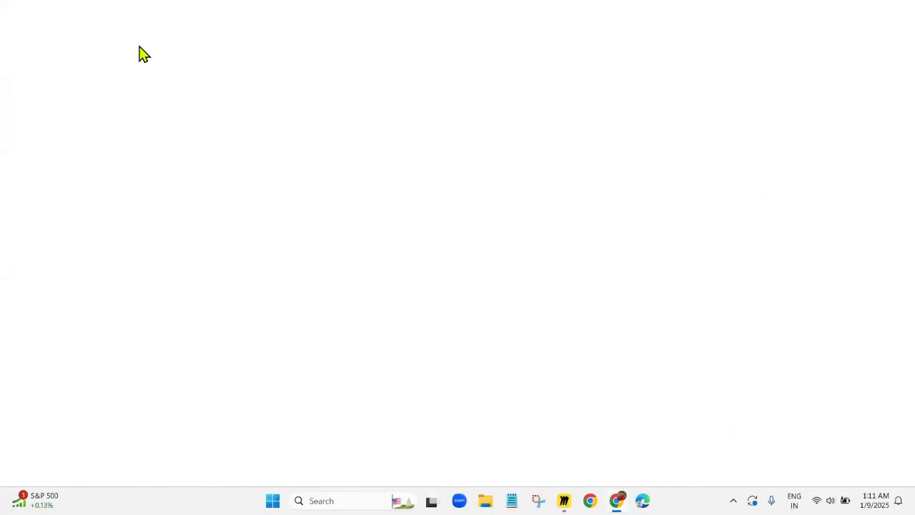
{"action": "type", "text": "https://manishpal.in/demo-testing-page/"}
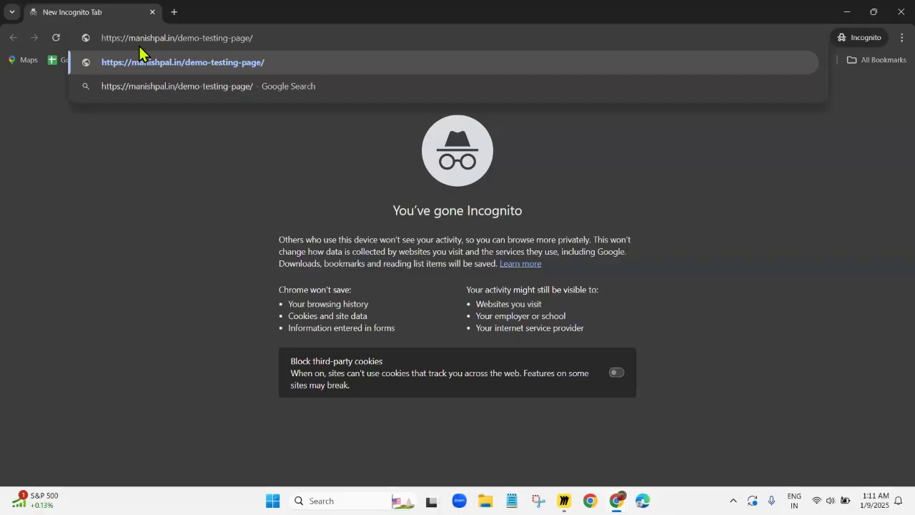
{"action": "key", "text": "Return"}
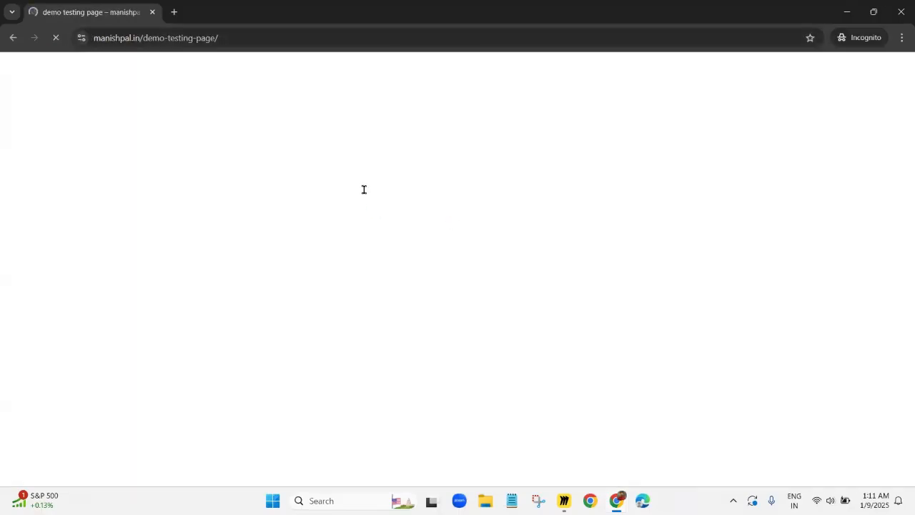
Fill in the demo testing page's opt-in form with a test subscriber's e-mail address and submit it
{"action": "left_click", "coordinate": [363, 189]}
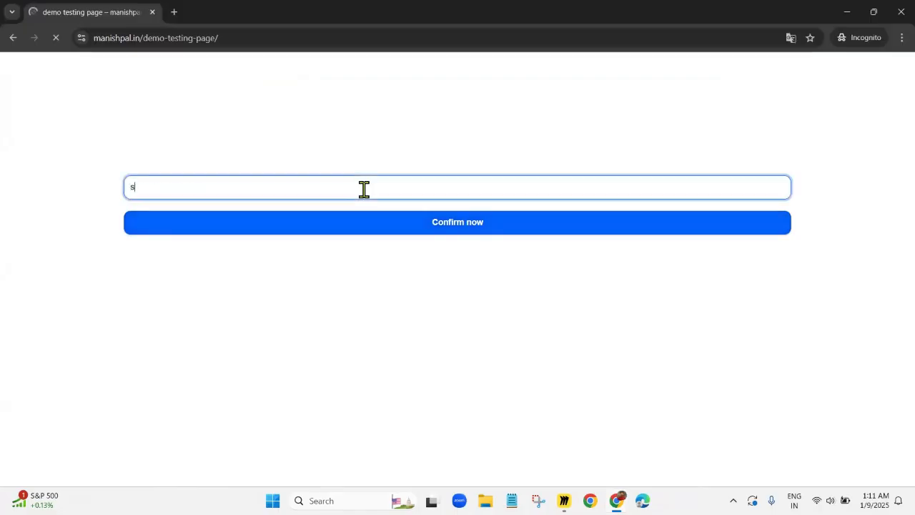
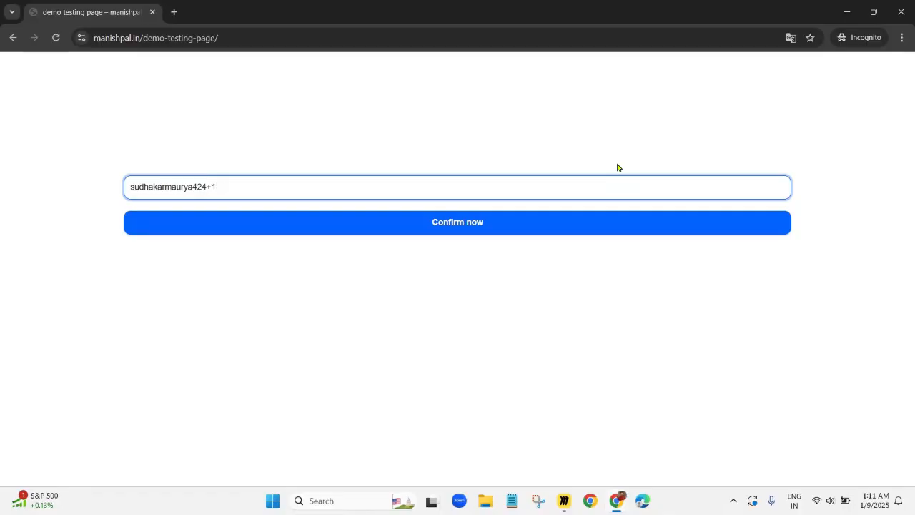
{"action": "left_click", "coordinate": [415, 236]}
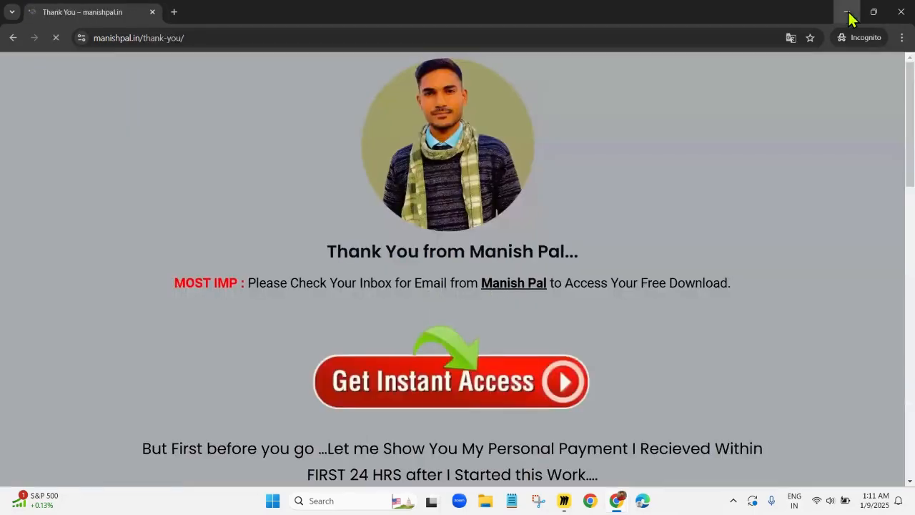
Return to Mailer Rocket, refresh the lists and check the mmo demo list's subscribers for the test sign-up
{"action": "left_click", "coordinate": [845, 14]}
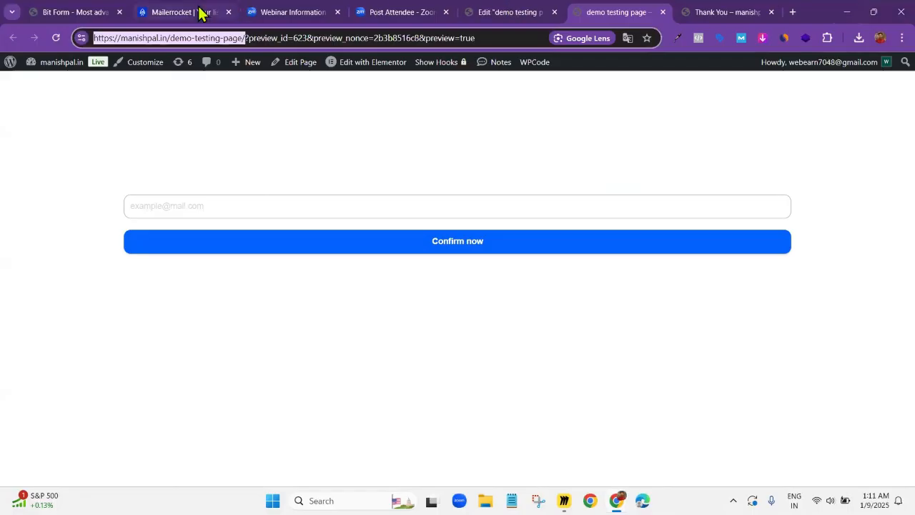
{"action": "left_click", "coordinate": [179, 12]}
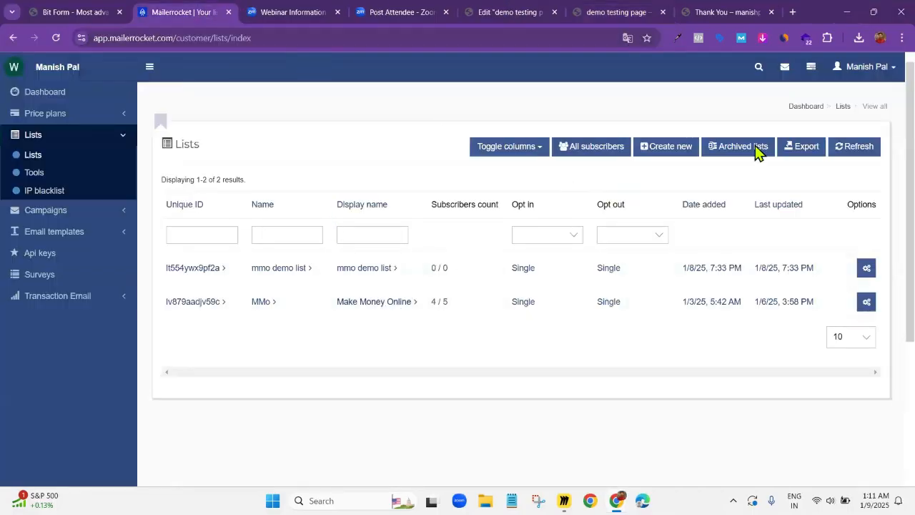
{"action": "left_click", "coordinate": [838, 152]}
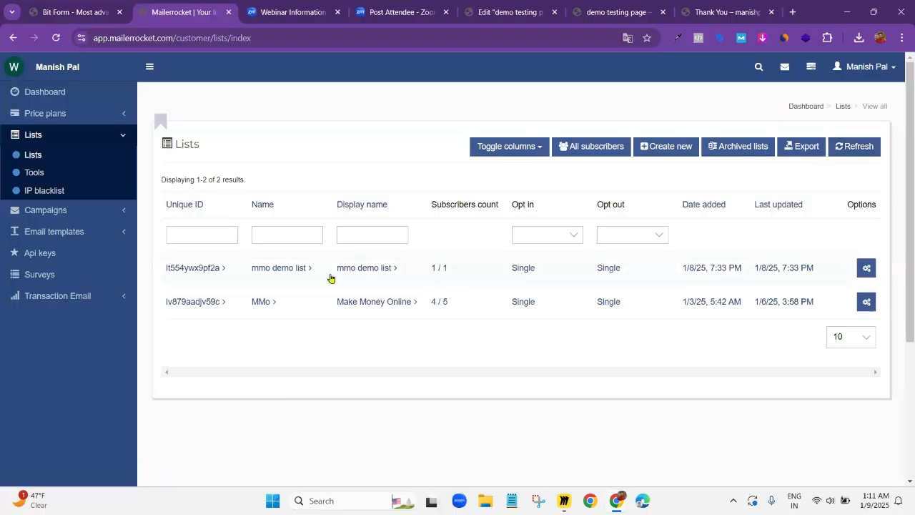
{"action": "left_click", "coordinate": [294, 270]}
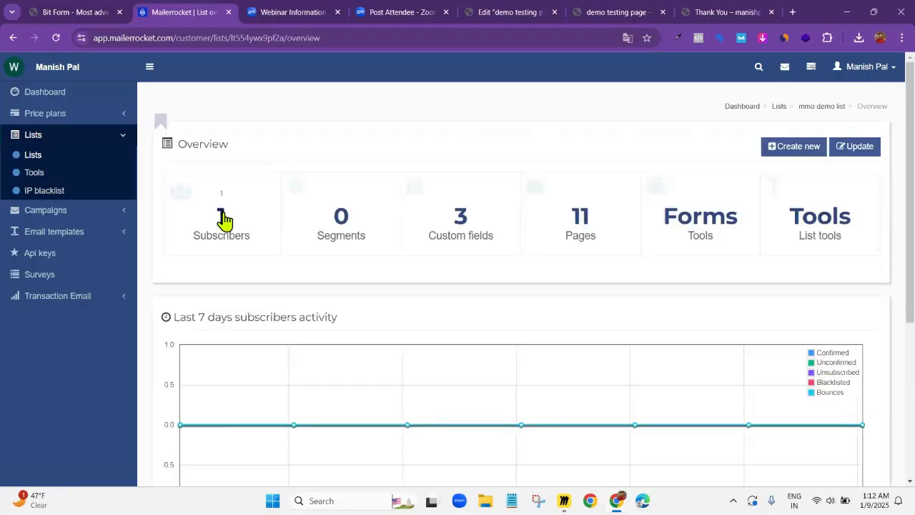
{"action": "left_click", "coordinate": [223, 216]}
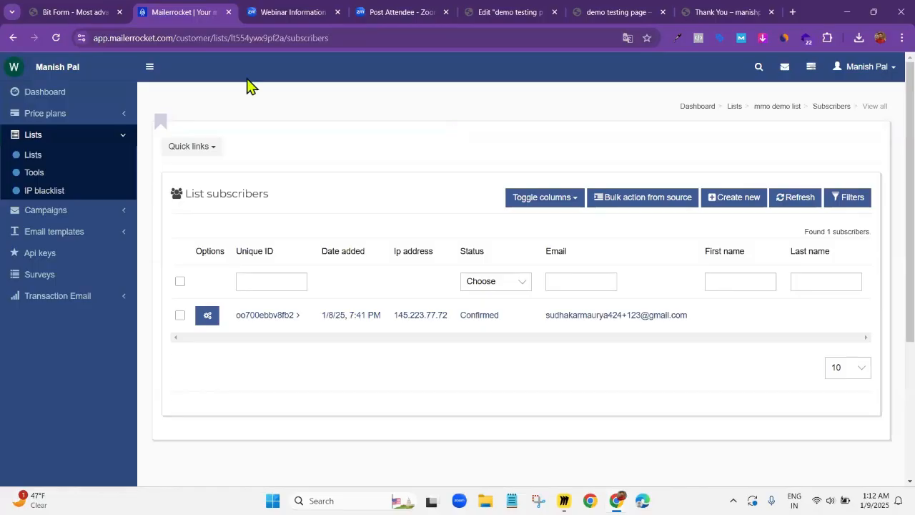
Open the Hostinger website in a new browser tab and go to its login page
{"action": "left_click", "coordinate": [792, 12]}
{"action": "type", "text": "h"}
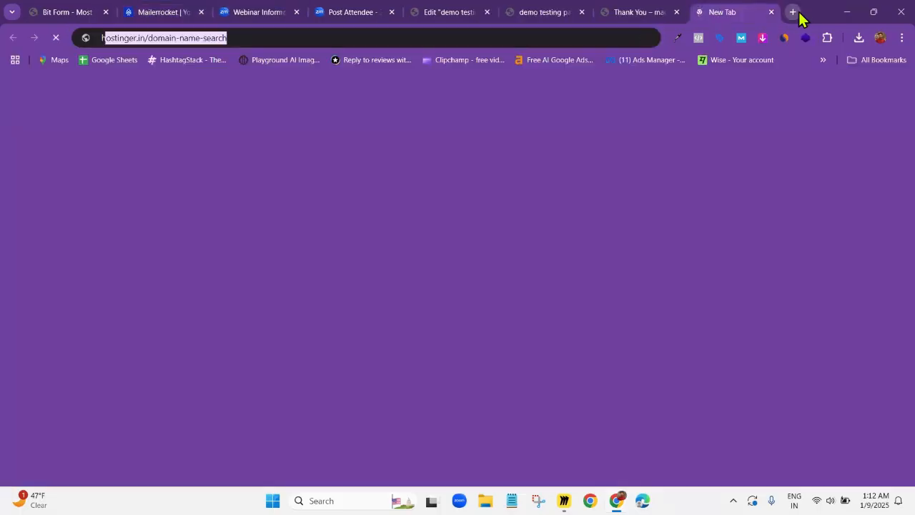
{"action": "type", "text": "osti"}
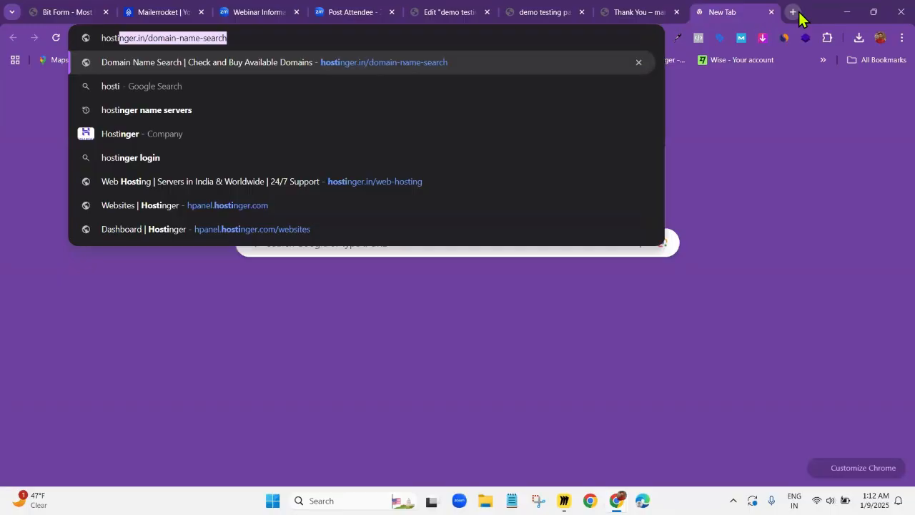
{"action": "key", "text": "Return"}
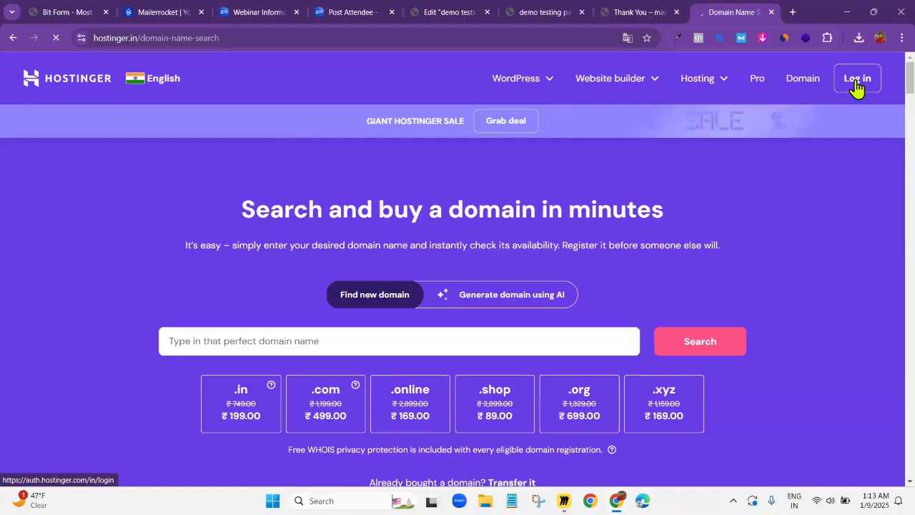
{"action": "left_click", "coordinate": [854, 83]}
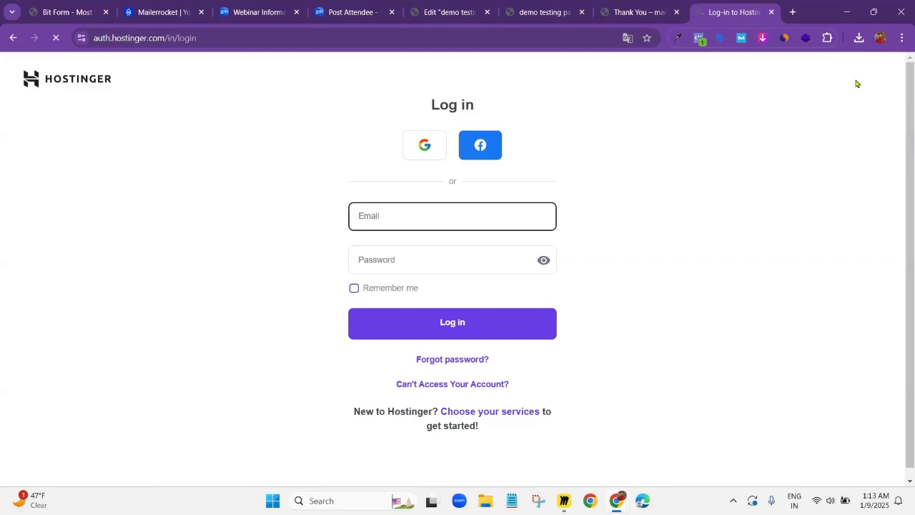
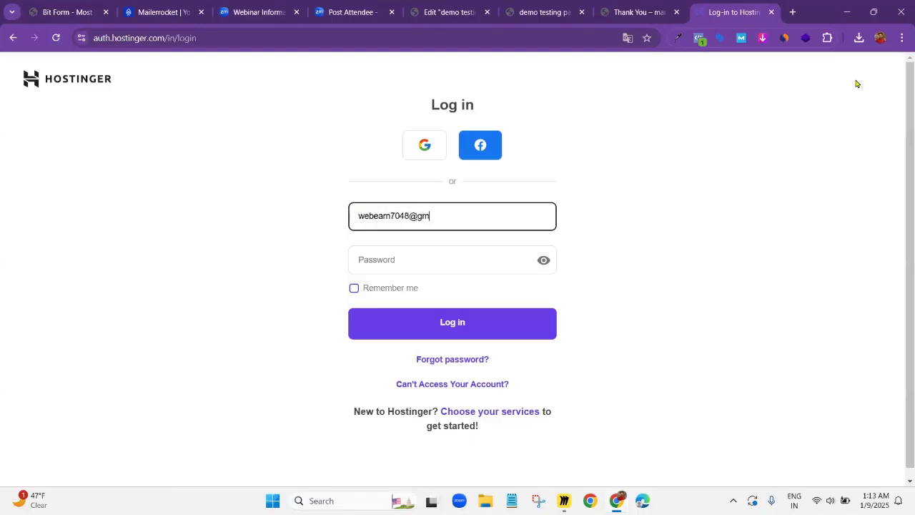
Log in to Hostinger with the account e-mail and the account password
{"action": "key", "text": "Tab"}
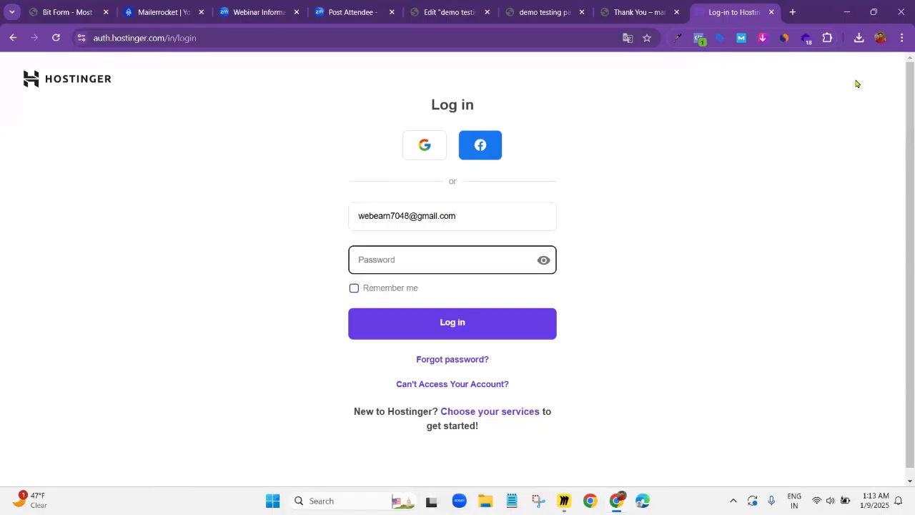
{"action": "type", "text": "••••••••••"}
{"action": "left_click", "coordinate": [471, 323]}
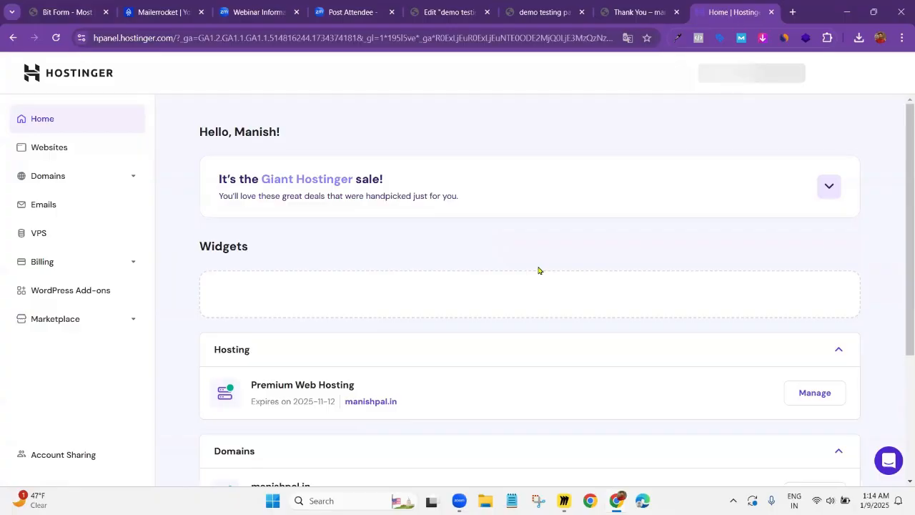
Open the hosted WordPress website's dashboard in Hostinger and go to its DNS Zone Editor
{"action": "scroll", "coordinate": [500, 303], "scroll_direction": "down", "scroll_amount": 2}
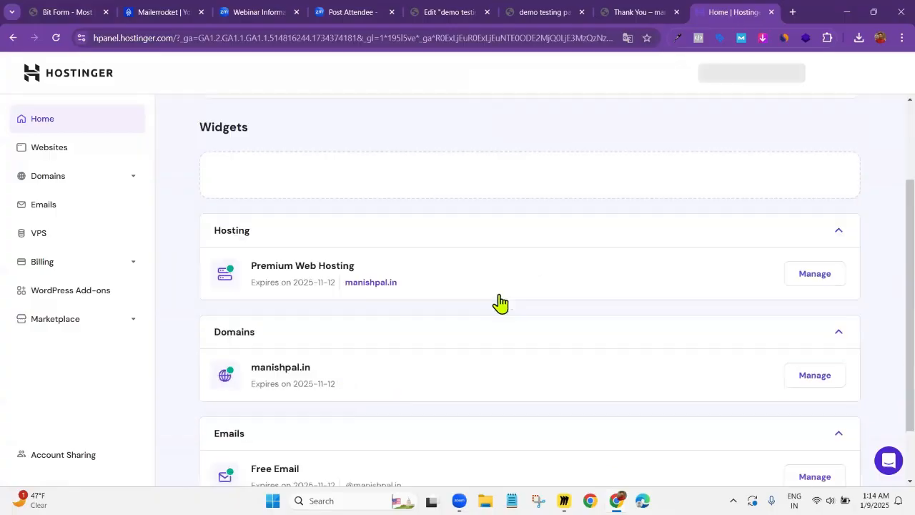
{"action": "left_click", "coordinate": [58, 155]}
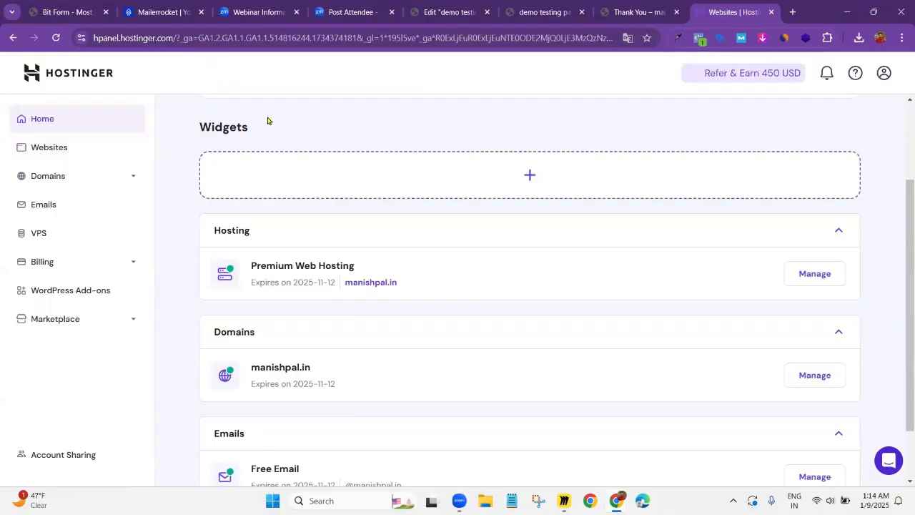
{"action": "left_click", "coordinate": [66, 154]}
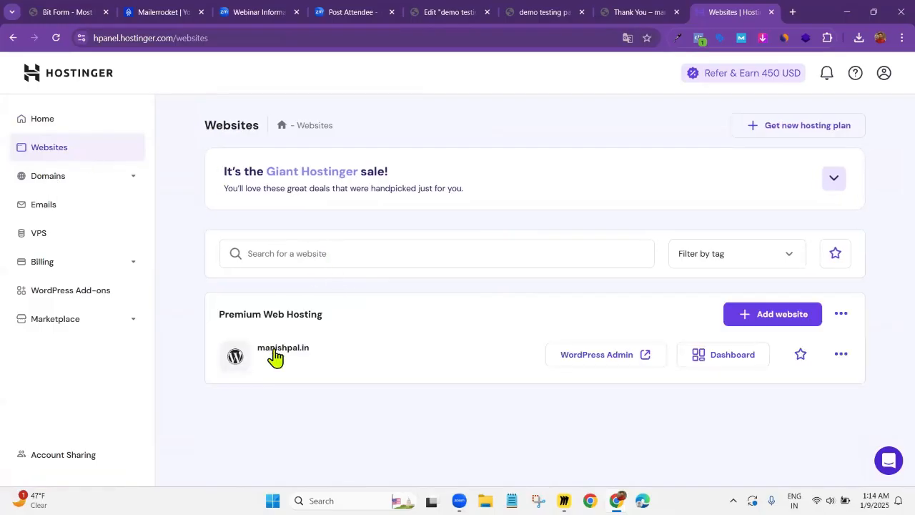
{"action": "left_click", "coordinate": [732, 356]}
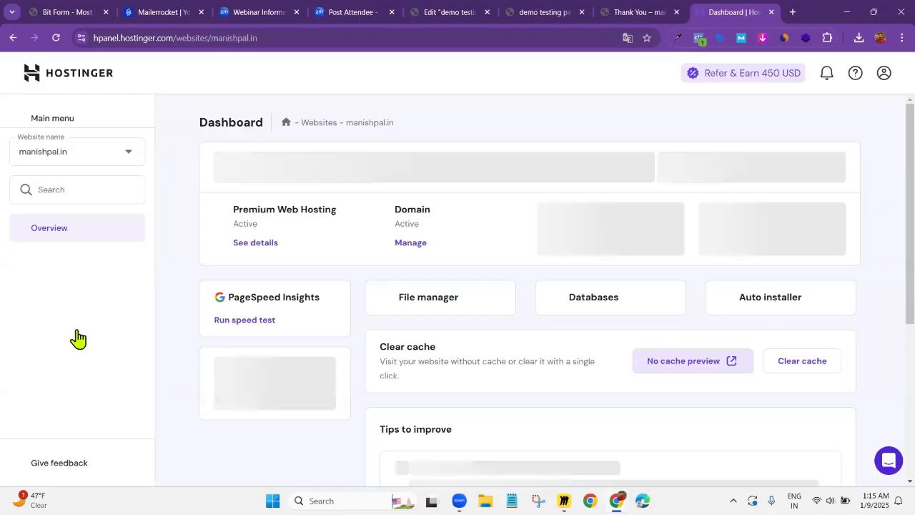
{"action": "scroll", "coordinate": [68, 360], "scroll_direction": "down", "scroll_amount": 1}
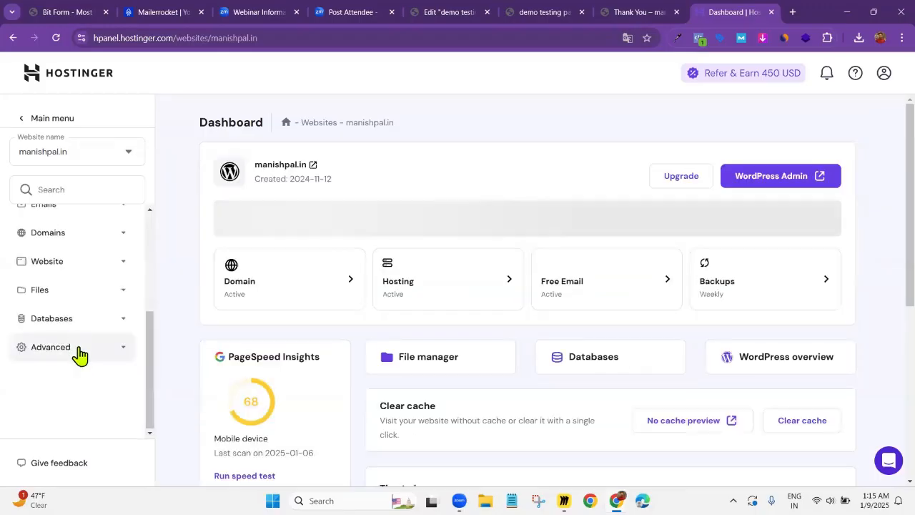
{"action": "left_click", "coordinate": [79, 350]}
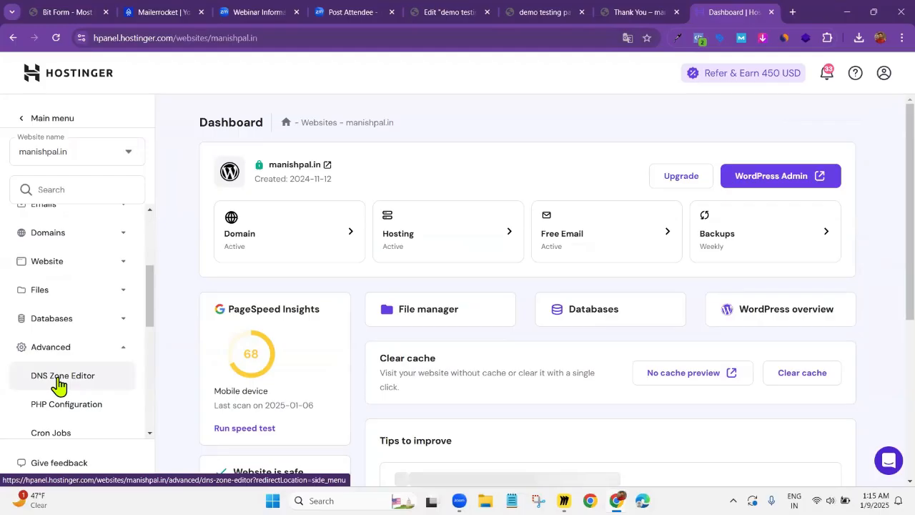
{"action": "left_click", "coordinate": [60, 379]}
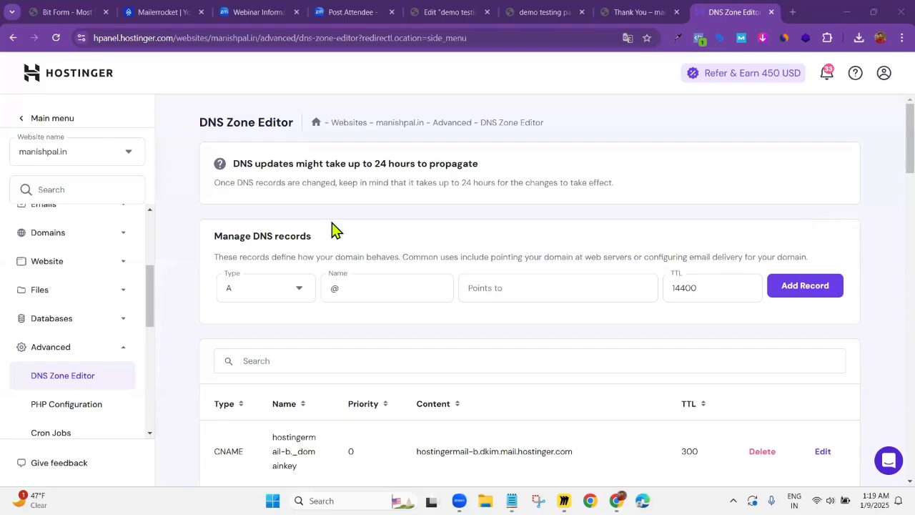
Set the new DNS record's type to TXT and keep its name as @, following the record details in Notepad
{"action": "scroll", "coordinate": [336, 230], "scroll_direction": "down", "scroll_amount": 3}
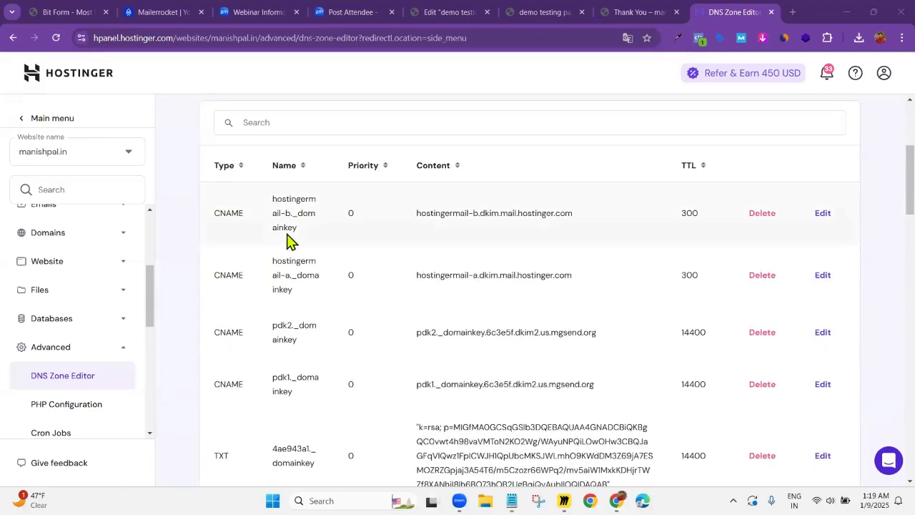
{"action": "scroll", "coordinate": [289, 240], "scroll_direction": "up", "scroll_amount": 1}
{"action": "left_click", "coordinate": [512, 500]}
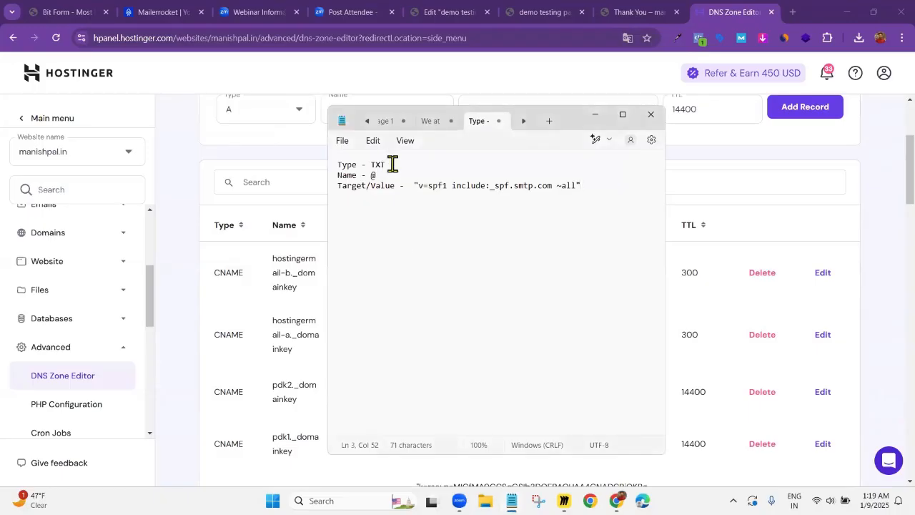
{"action": "left_click_drag", "start_coordinate": [339, 167], "coordinate": [363, 171]}
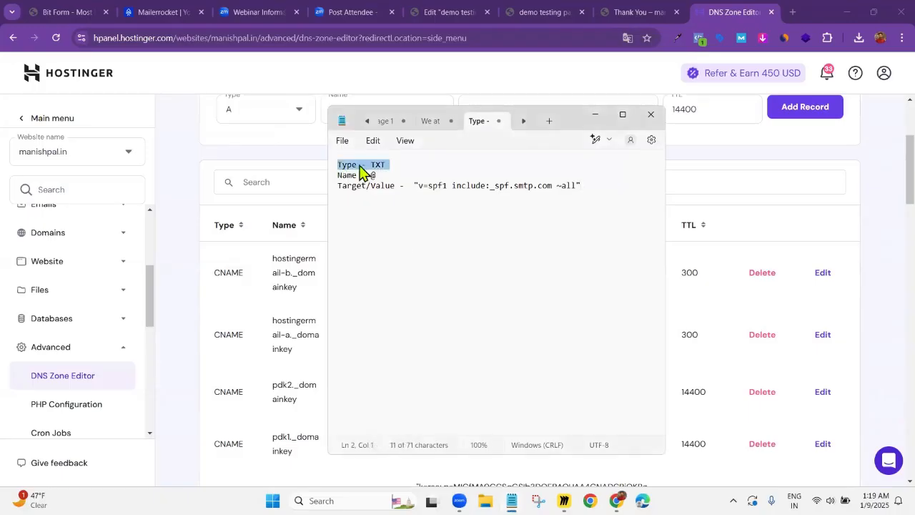
{"action": "left_click", "coordinate": [370, 166]}
{"action": "scroll", "coordinate": [264, 159], "scroll_direction": "up", "scroll_amount": 2}
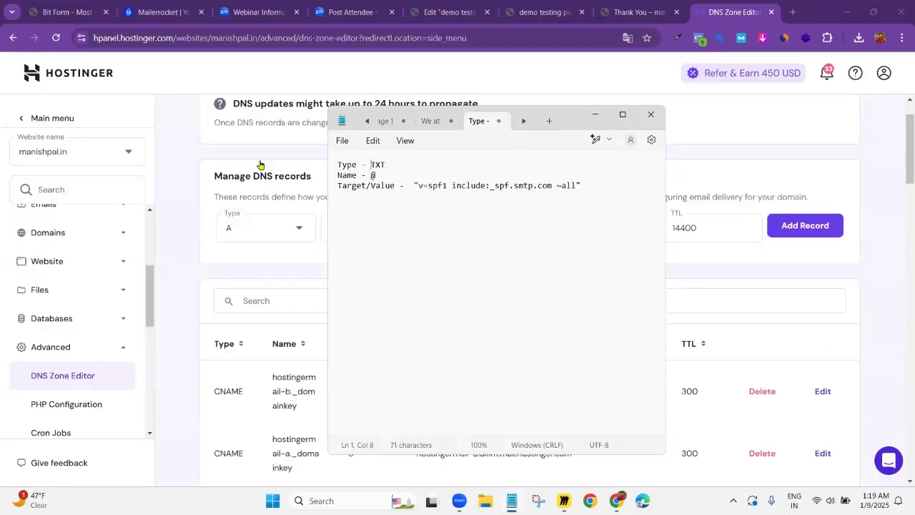
{"action": "left_click", "coordinate": [272, 233]}
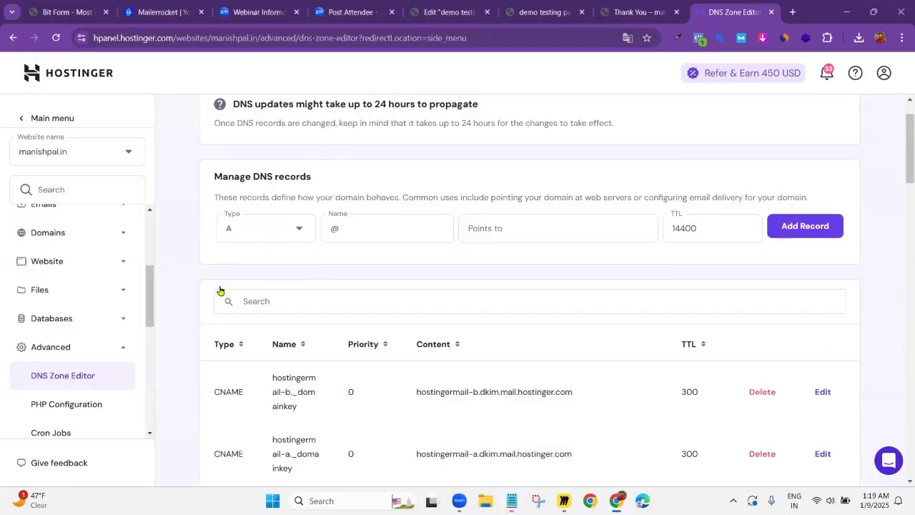
{"action": "left_click", "coordinate": [253, 230]}
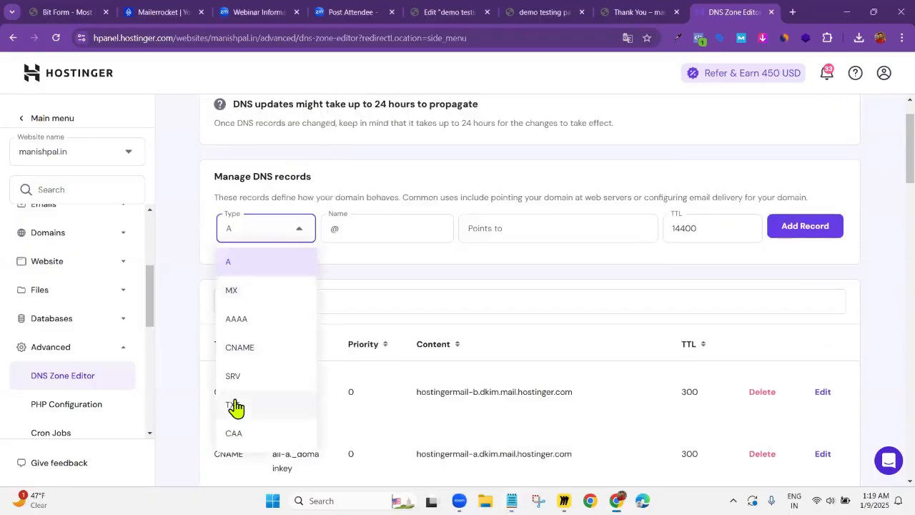
{"action": "left_click", "coordinate": [236, 406]}
{"action": "left_click", "coordinate": [347, 234]}
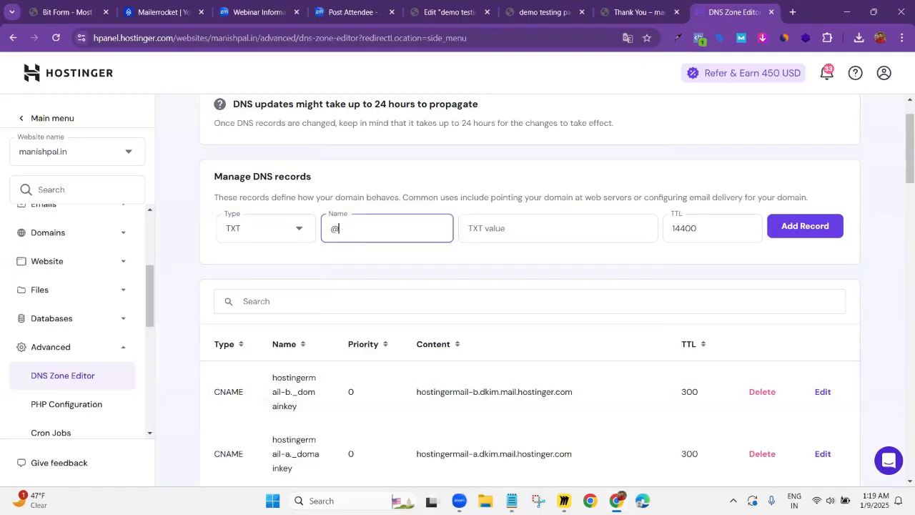
{"action": "key", "text": "alt+Tab"}
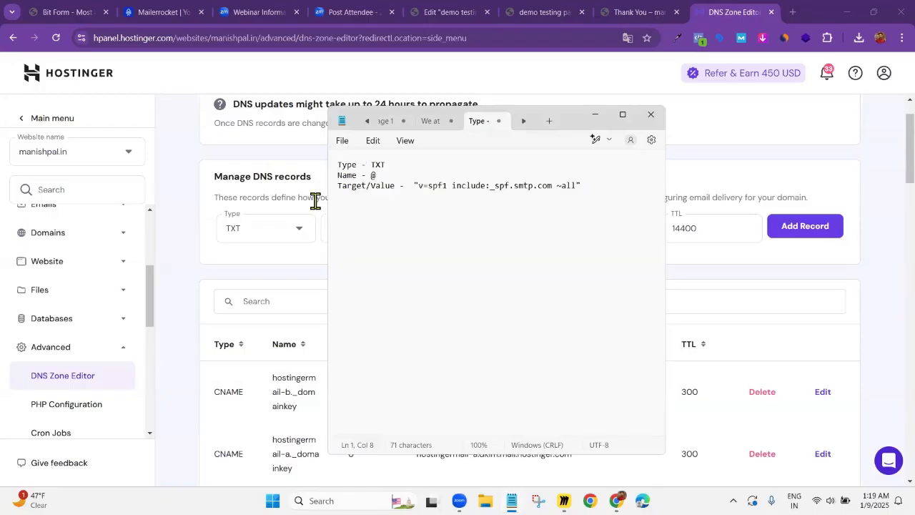
{"action": "key", "text": "alt+Tab"}
Copy the SPF value "v=spf1 include:_spf.smtp.com ~all" from Notepad into the new DNS record's TXT value
{"action": "left_click", "coordinate": [495, 230]}
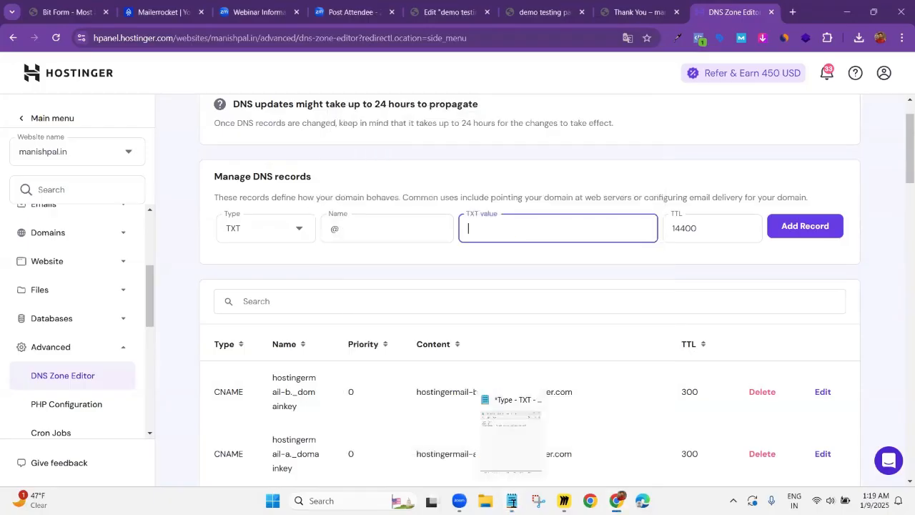
{"action": "left_click", "coordinate": [512, 501]}
{"action": "left_click_drag", "start_coordinate": [414, 185], "coordinate": [592, 184]}
{"action": "key", "text": "ctrl+c"}
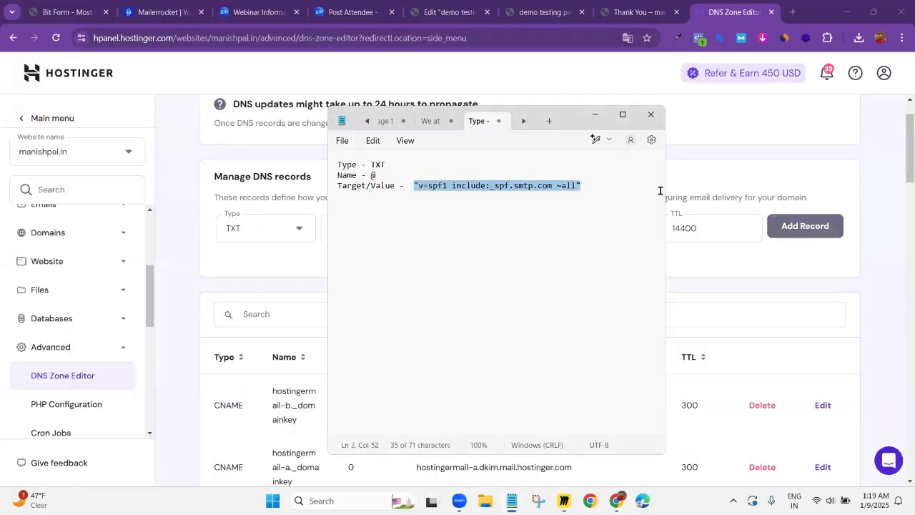
{"action": "key", "text": "alt+Tab"}
{"action": "left_click", "coordinate": [533, 223]}
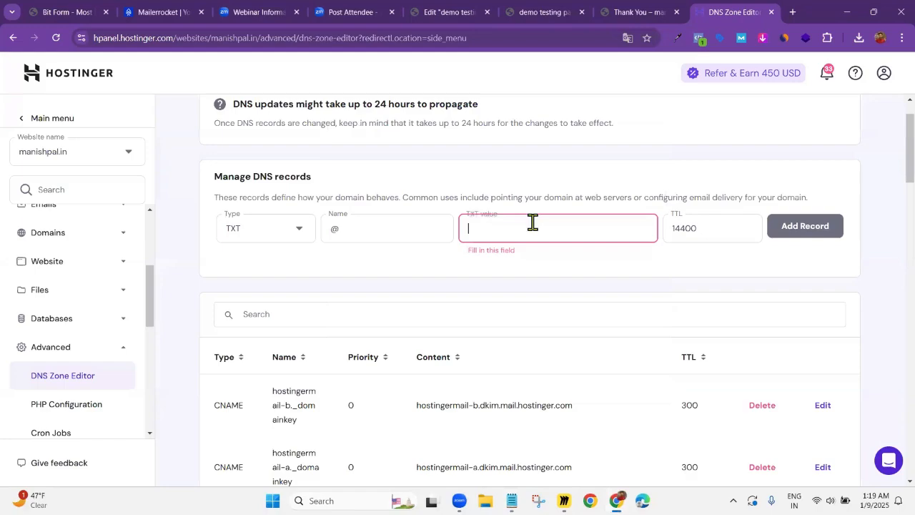
{"action": "key", "text": "ctrl+v"}
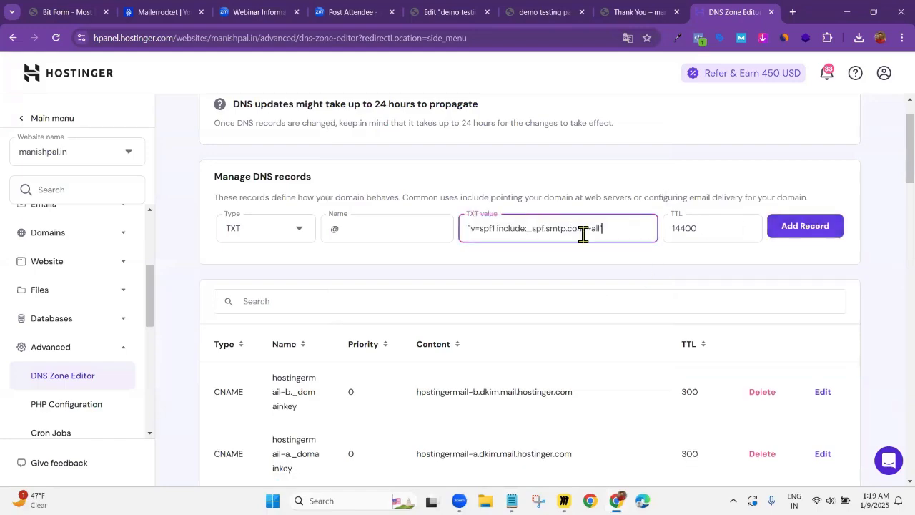
Close the Hostinger DNS Zone Editor without adding the record and return to Mailer Rocket's subscriber list
{"action": "scroll", "coordinate": [582, 264], "scroll_direction": "down", "scroll_amount": 2}
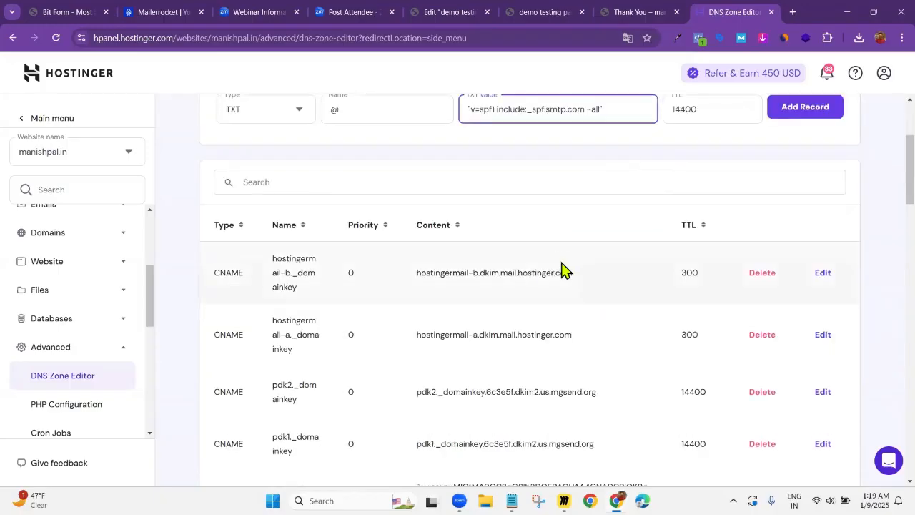
{"action": "scroll", "coordinate": [596, 198], "scroll_direction": "up", "scroll_amount": 1}
{"action": "scroll", "coordinate": [811, 203], "scroll_direction": "up", "scroll_amount": 1}
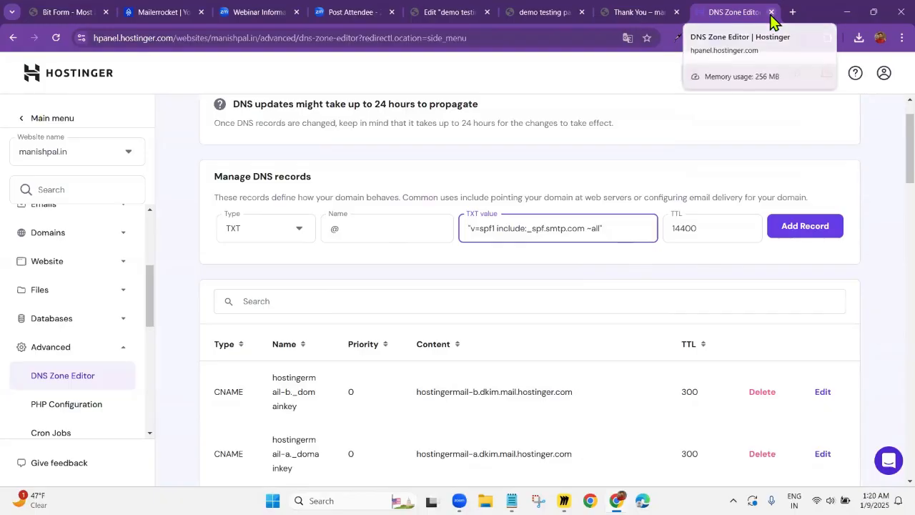
{"action": "key", "text": "ctrl+w"}
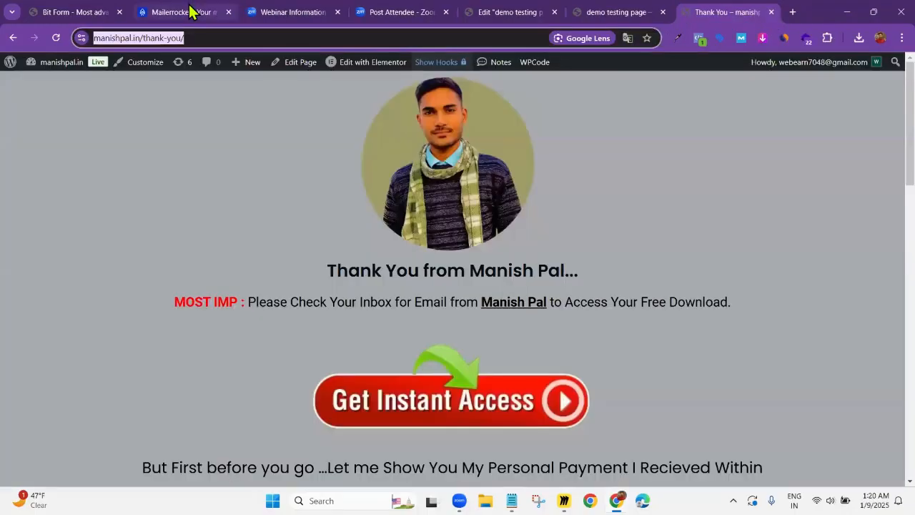
{"action": "left_click", "coordinate": [190, 11]}
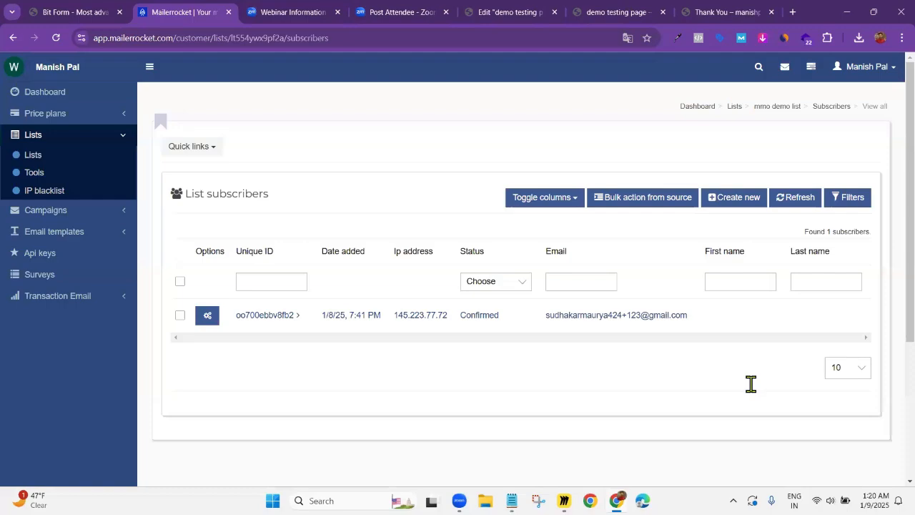
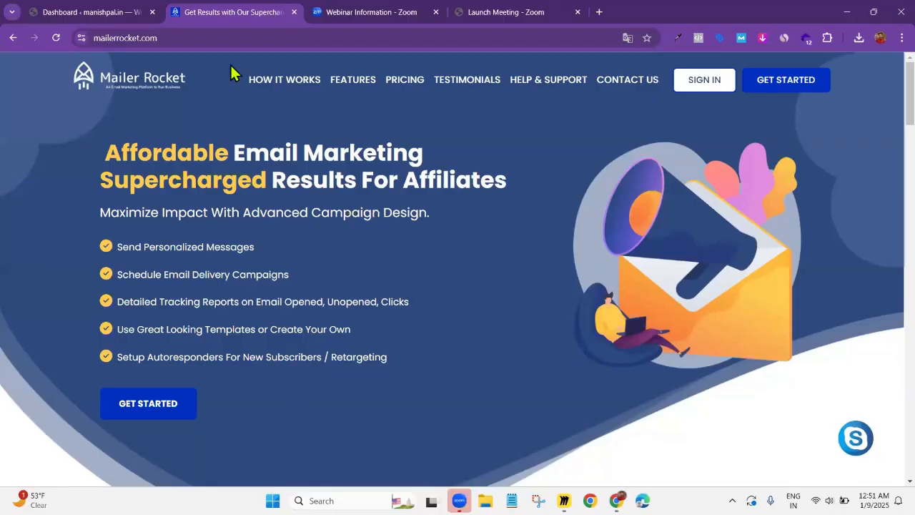
Go to the pricing plans on Mailer Rocket's website and open the sign-up page for the Starter plan
{"action": "left_click", "coordinate": [97, 38]}
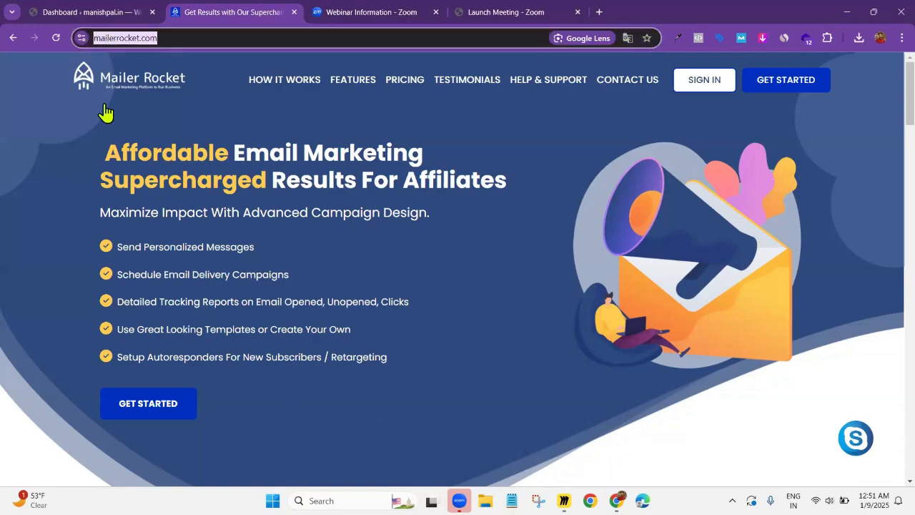
{"action": "left_click", "coordinate": [791, 84]}
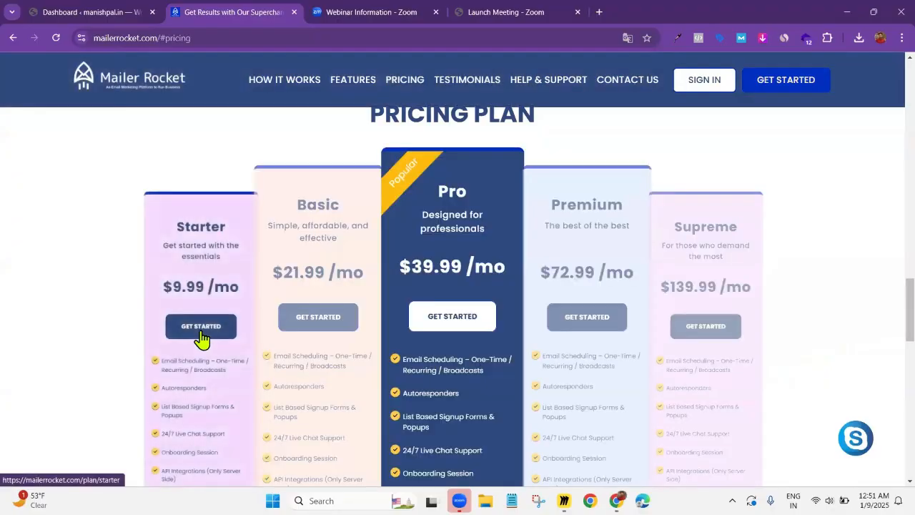
{"action": "left_click", "coordinate": [202, 332]}
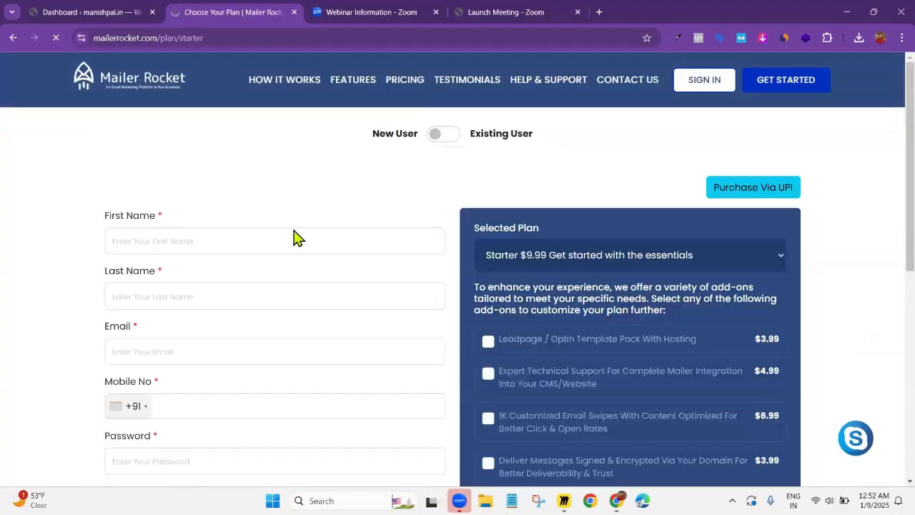
{"action": "scroll", "coordinate": [337, 217], "scroll_direction": "down", "scroll_amount": 1}
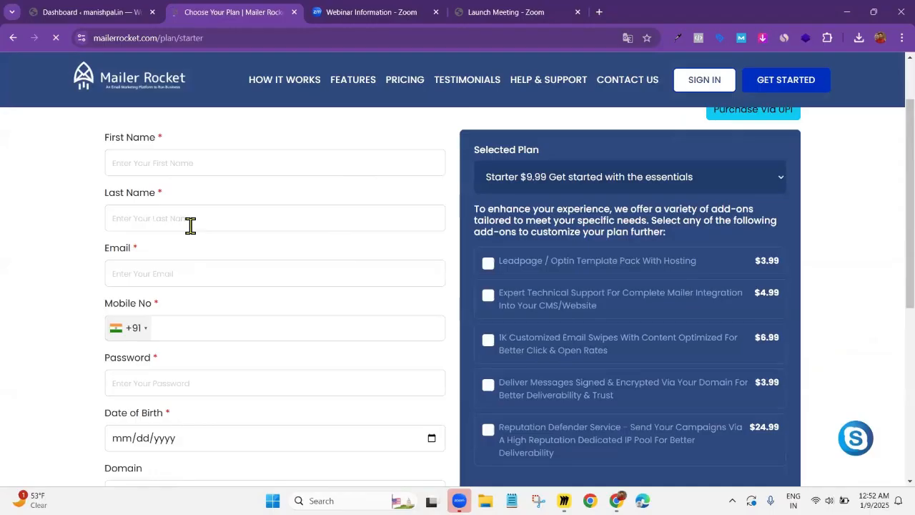
{"action": "scroll", "coordinate": [190, 227], "scroll_direction": "up", "scroll_amount": 1}
Fill in the new user's first name and last name in the sign-up form
{"action": "left_click", "coordinate": [182, 241]}
{"action": "scroll", "coordinate": [279, 246], "scroll_direction": "down", "scroll_amount": 2}
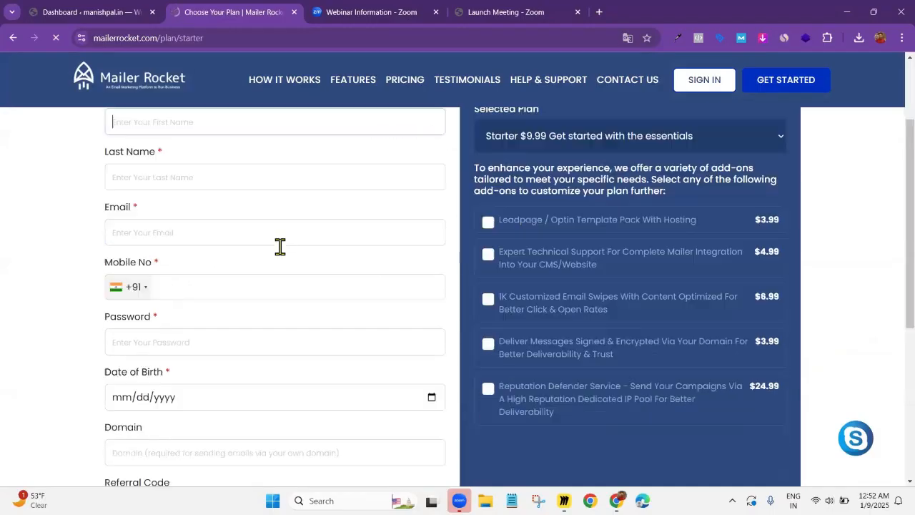
{"action": "scroll", "coordinate": [204, 214], "scroll_direction": "up", "scroll_amount": 1}
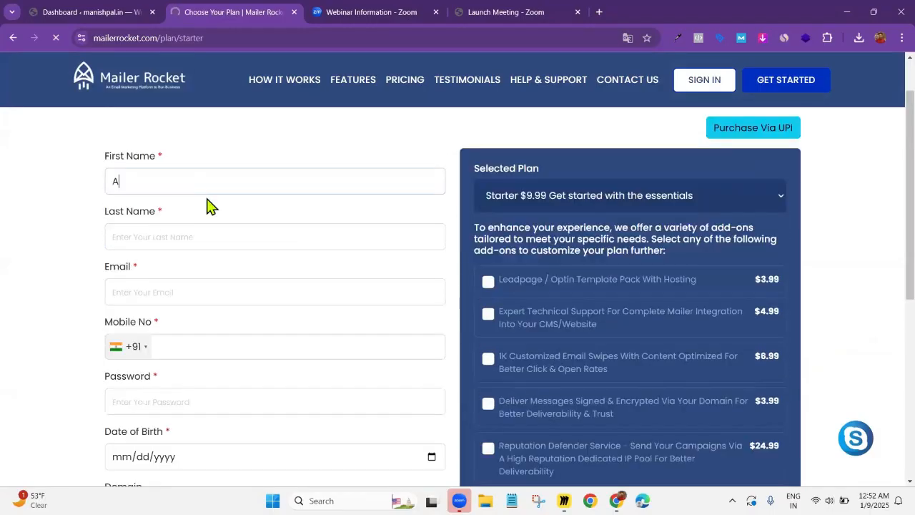
{"action": "key", "text": "Tab"}
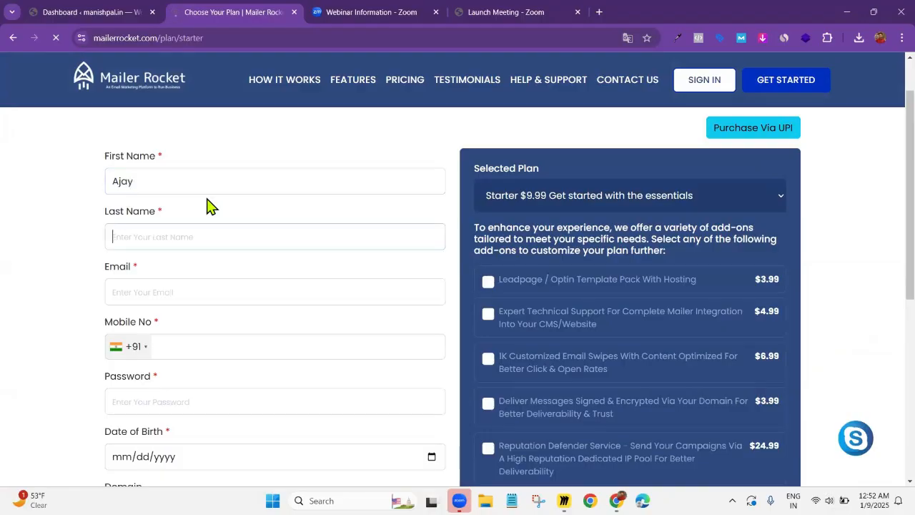
{"action": "key", "text": "Tab"}
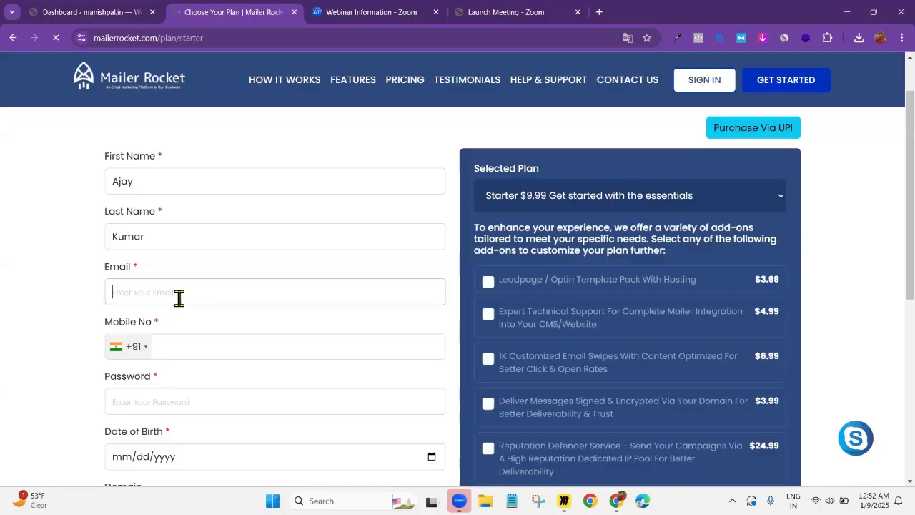
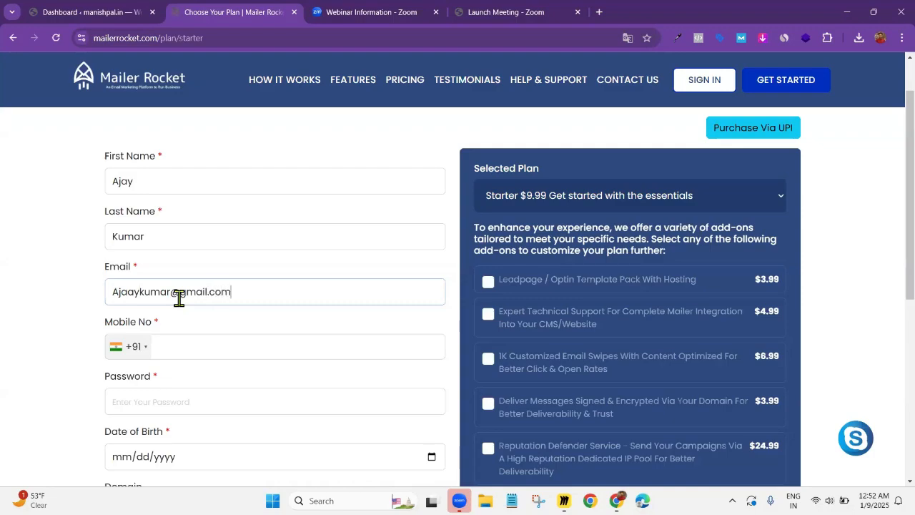
Fill in the new user's e-mail address and mobile number in the sign-up form
{"action": "scroll", "coordinate": [180, 295], "scroll_direction": "down", "scroll_amount": 1}
{"action": "left_click", "coordinate": [178, 285]}
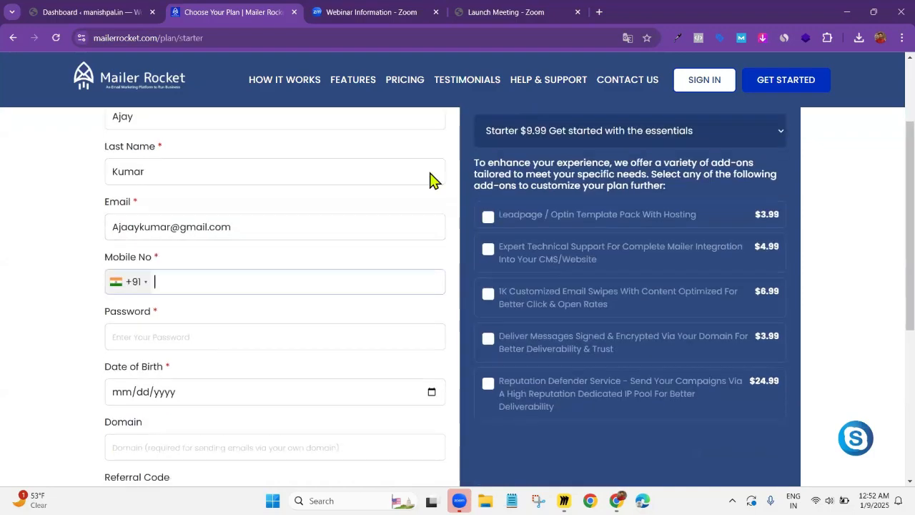
{"action": "type", "text": "1234567890"}
Enter the account password in the sign-up form, leaving the date of birth empty
{"action": "scroll", "coordinate": [418, 184], "scroll_direction": "down", "scroll_amount": 1}
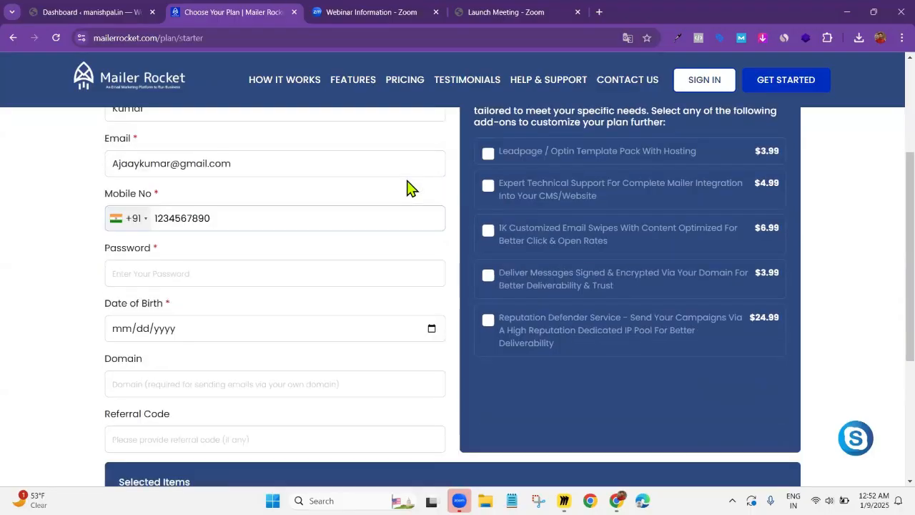
{"action": "left_click", "coordinate": [302, 270]}
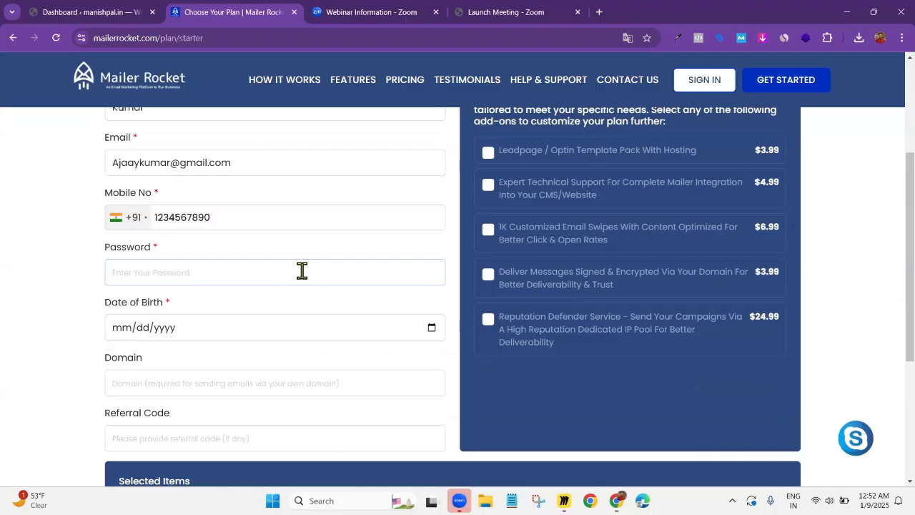
{"action": "type", "text": "Aj"}
{"action": "left_click", "coordinate": [232, 338]}
{"action": "left_click", "coordinate": [147, 346]}
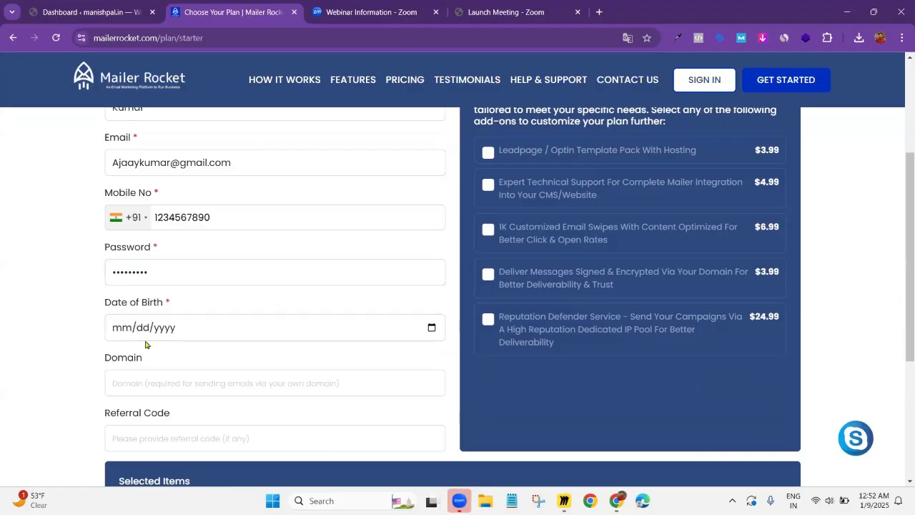
Enter the new user's first name followed by .com as the domain and paste the affiliate's referral code
{"action": "scroll", "coordinate": [141, 306], "scroll_direction": "down", "scroll_amount": 1}
{"action": "left_click", "coordinate": [141, 306]}
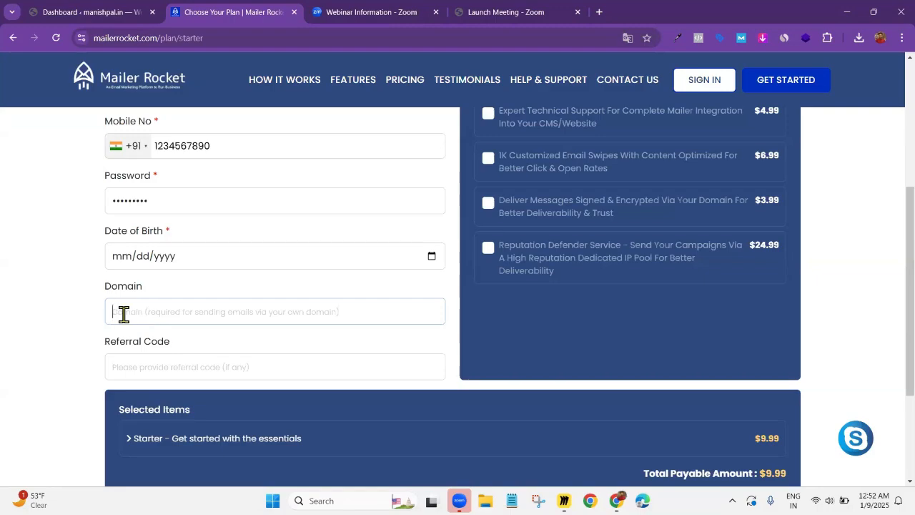
{"action": "type", "text": "any"}
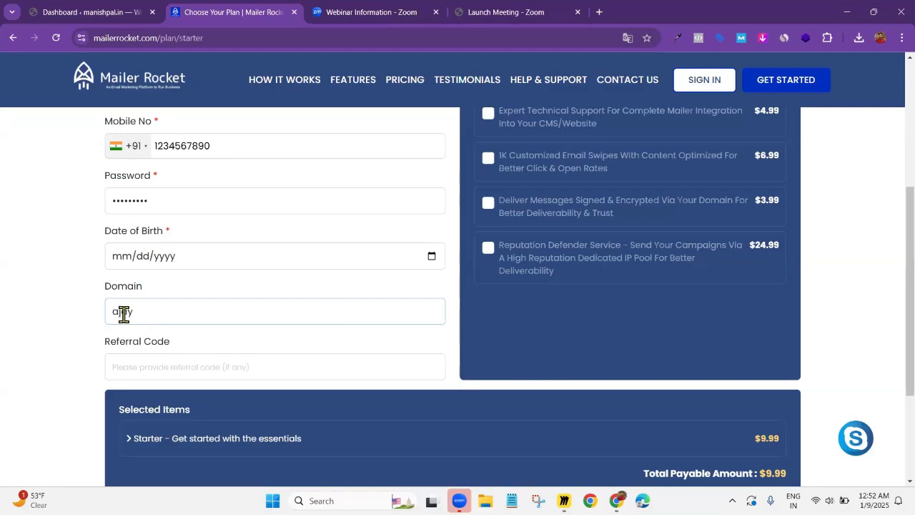
{"action": "type", "text": ".com"}
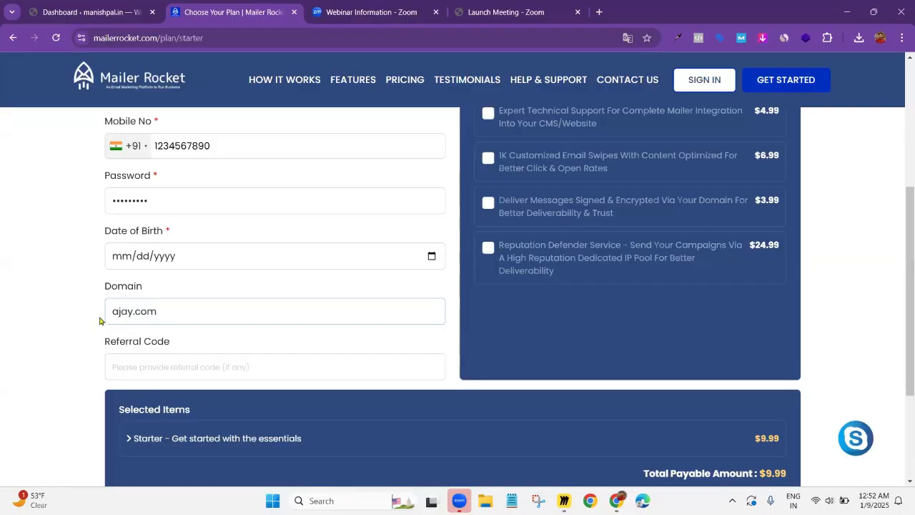
{"action": "left_click", "coordinate": [120, 368]}
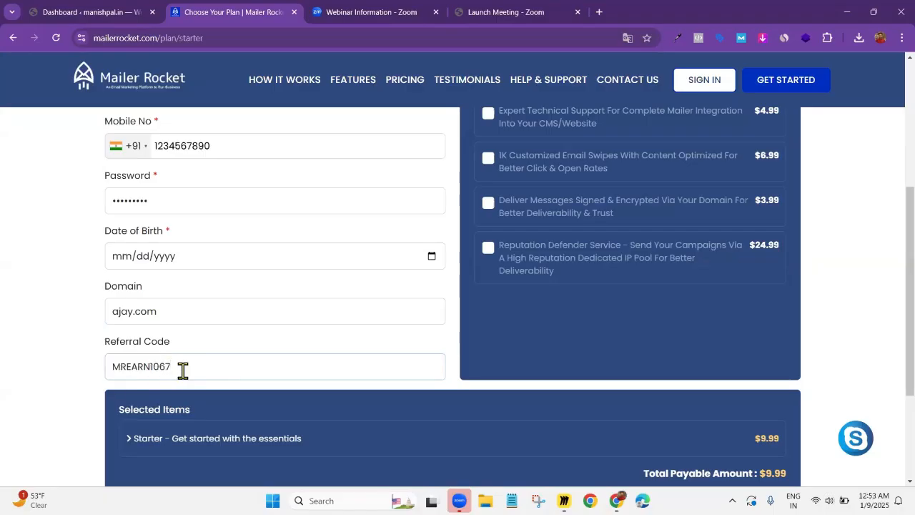
{"action": "left_click_drag", "start_coordinate": [183, 369], "coordinate": [106, 373]}
{"action": "left_click", "coordinate": [76, 370]}
Add the $3.99 add-on "Deliver Messages Signed & Encrypted Via Your Domain For Better Deliverability & Trust" to the Starter plan
{"action": "scroll", "coordinate": [75, 369], "scroll_direction": "down", "scroll_amount": 1}
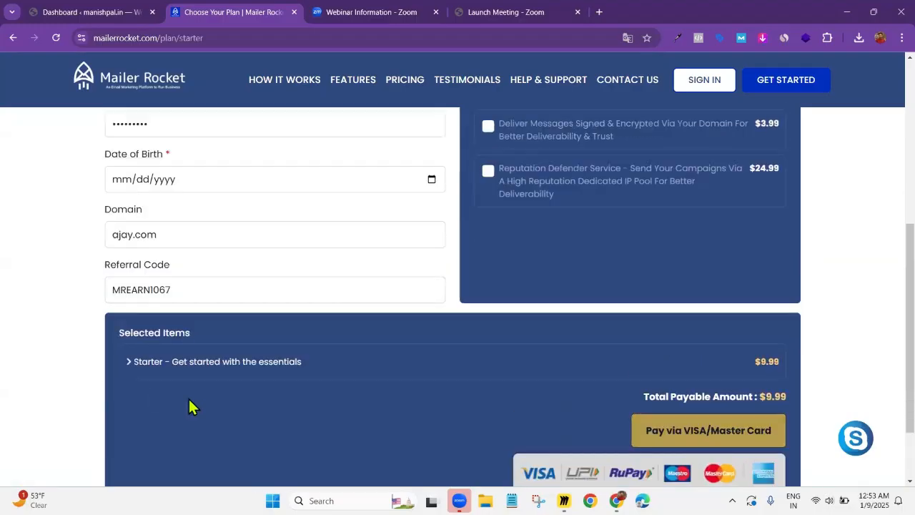
{"action": "scroll", "coordinate": [190, 404], "scroll_direction": "up", "scroll_amount": 3}
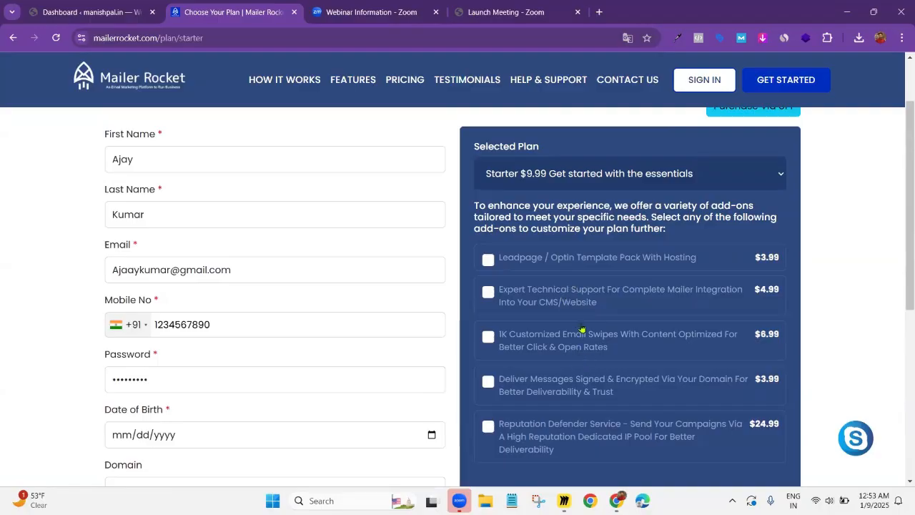
{"action": "scroll", "coordinate": [582, 329], "scroll_direction": "down", "scroll_amount": 1}
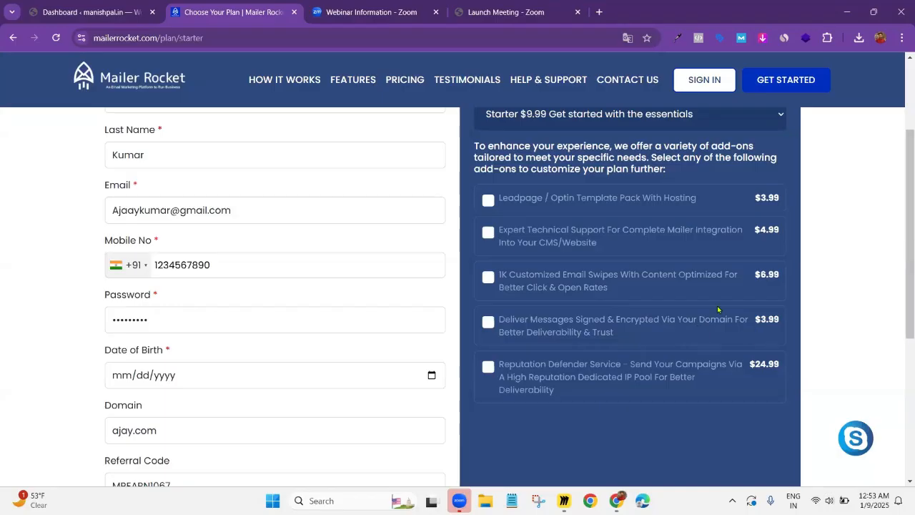
{"action": "left_click", "coordinate": [487, 323]}
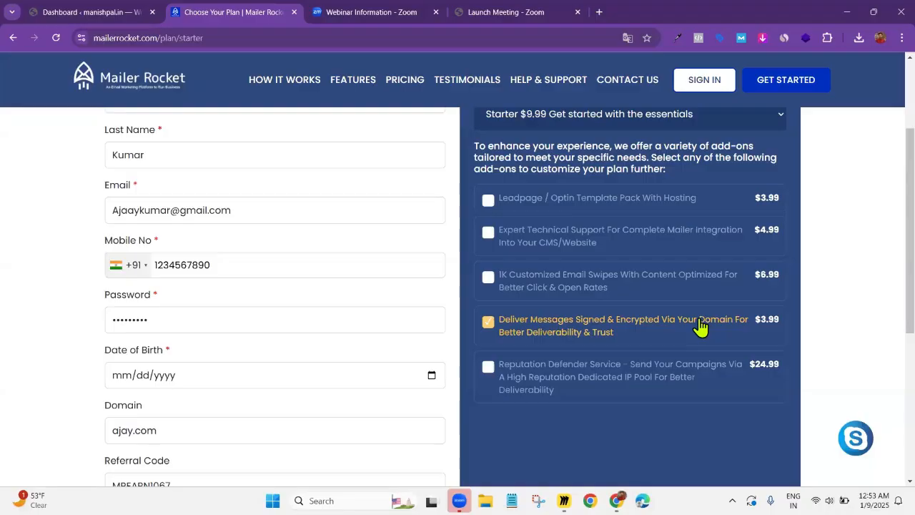
Review the completed sign-up form, the add-ons, the selected items with the total payable amount, and the card payment option
{"action": "scroll", "coordinate": [536, 368], "scroll_direction": "down", "scroll_amount": 1}
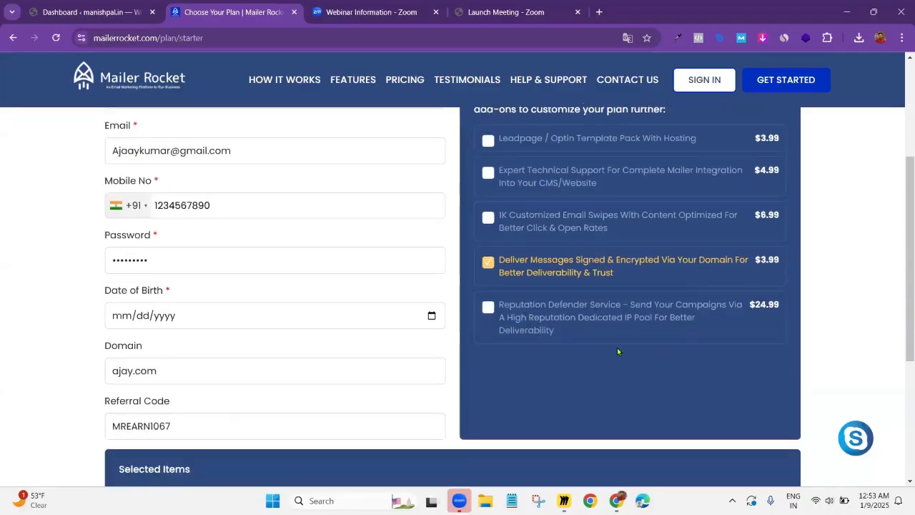
{"action": "scroll", "coordinate": [590, 361], "scroll_direction": "up", "scroll_amount": 2}
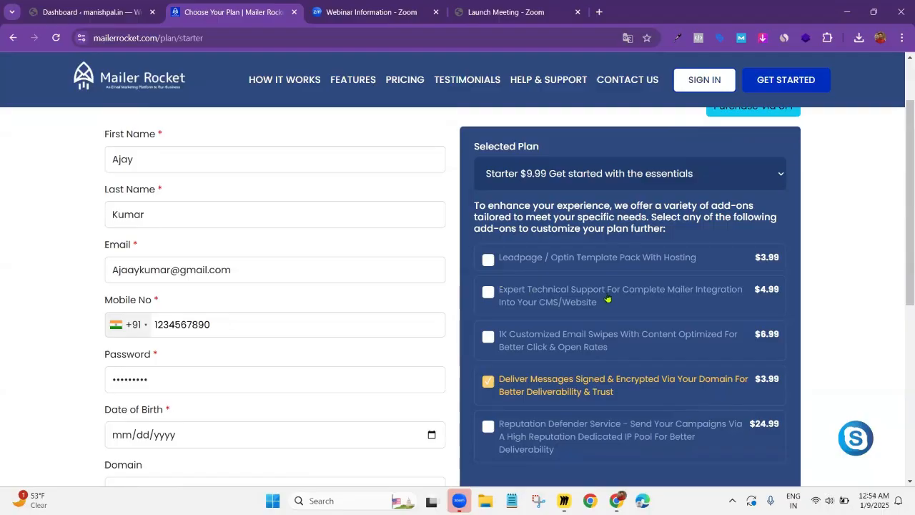
{"action": "scroll", "coordinate": [450, 326], "scroll_direction": "down", "scroll_amount": 2}
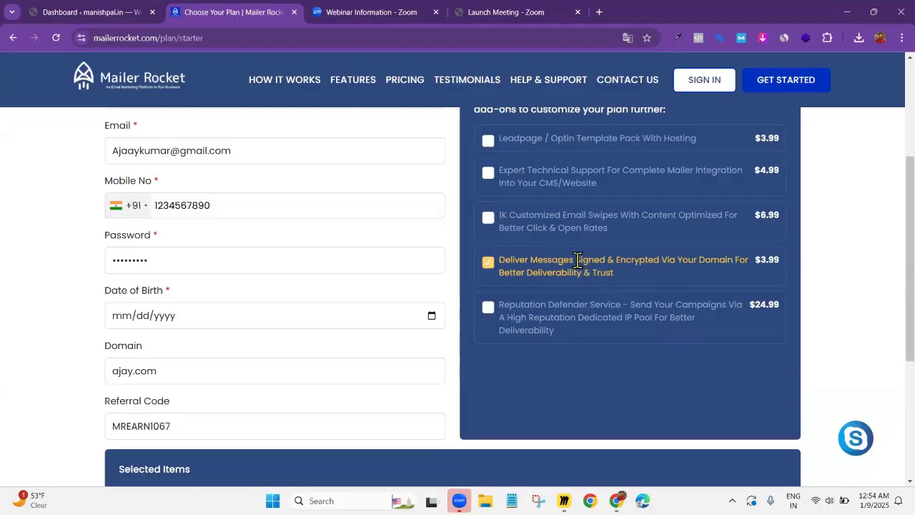
{"action": "scroll", "coordinate": [633, 350], "scroll_direction": "down", "scroll_amount": 2}
{"action": "scroll", "coordinate": [639, 339], "scroll_direction": "down", "scroll_amount": 2}
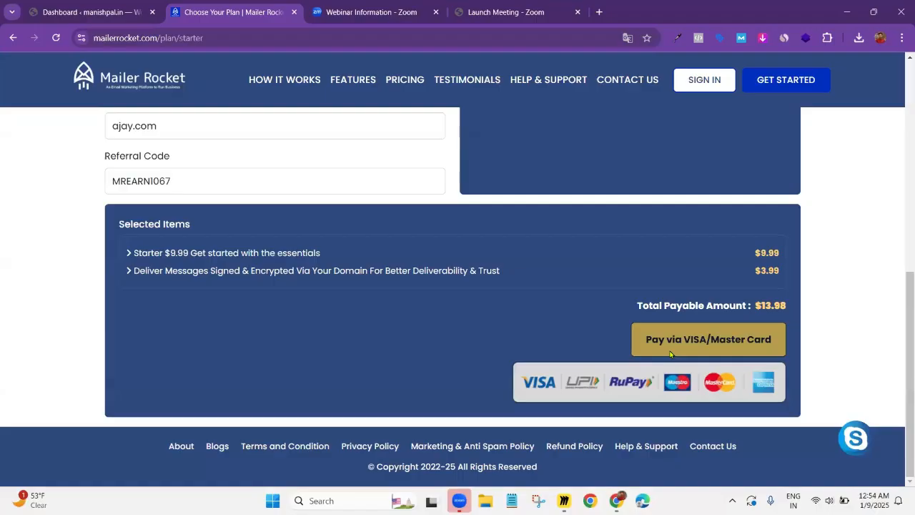
{"action": "scroll", "coordinate": [672, 357], "scroll_direction": "up", "scroll_amount": 6}
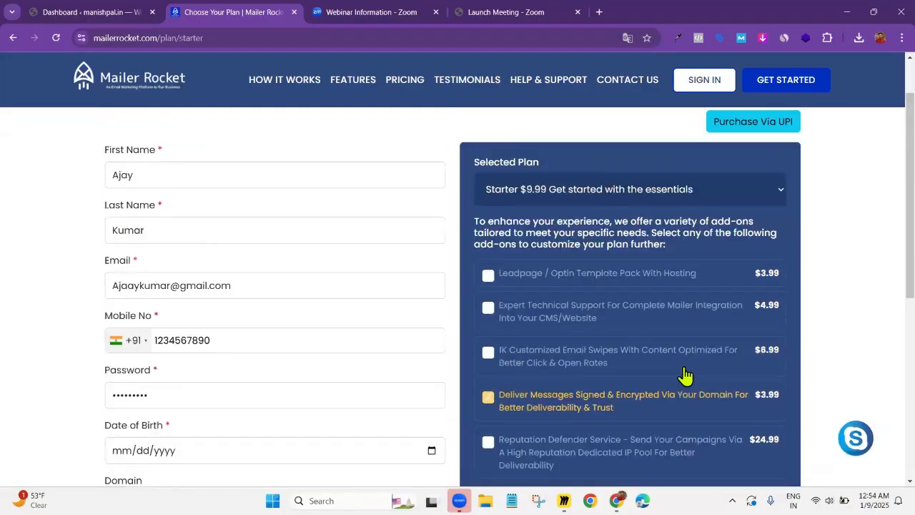
{"action": "scroll", "coordinate": [684, 373], "scroll_direction": "up", "scroll_amount": 1}
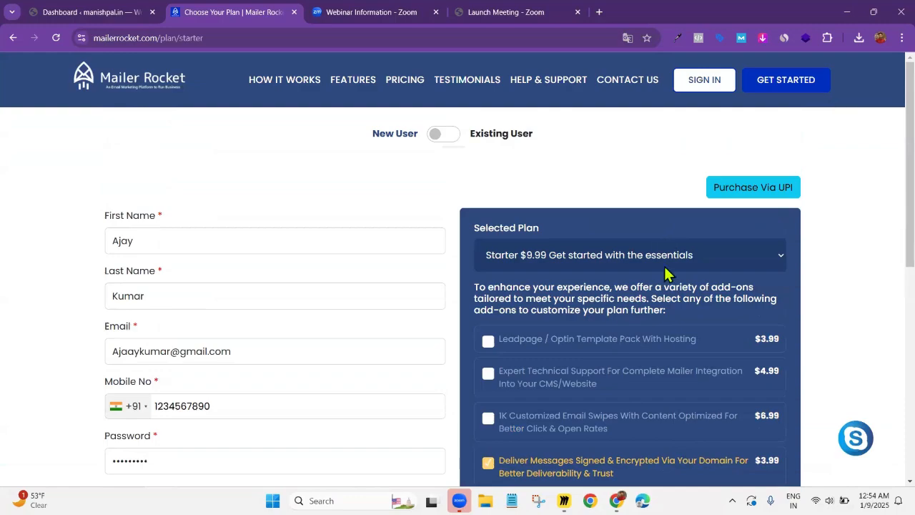
Open the UPI purchase page and go through its alternate payment instructions and QR code
{"action": "scroll", "coordinate": [668, 300], "scroll_direction": "down", "scroll_amount": 2}
{"action": "scroll", "coordinate": [667, 300], "scroll_direction": "up", "scroll_amount": 2}
{"action": "left_click", "coordinate": [753, 189]}
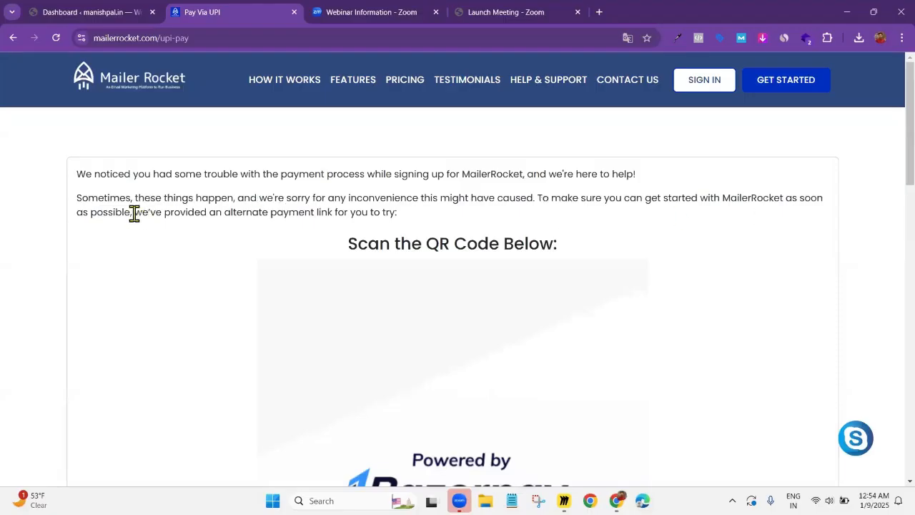
{"action": "left_click_drag", "start_coordinate": [134, 211], "coordinate": [414, 212]}
{"action": "scroll", "coordinate": [405, 204], "scroll_direction": "down", "scroll_amount": 9}
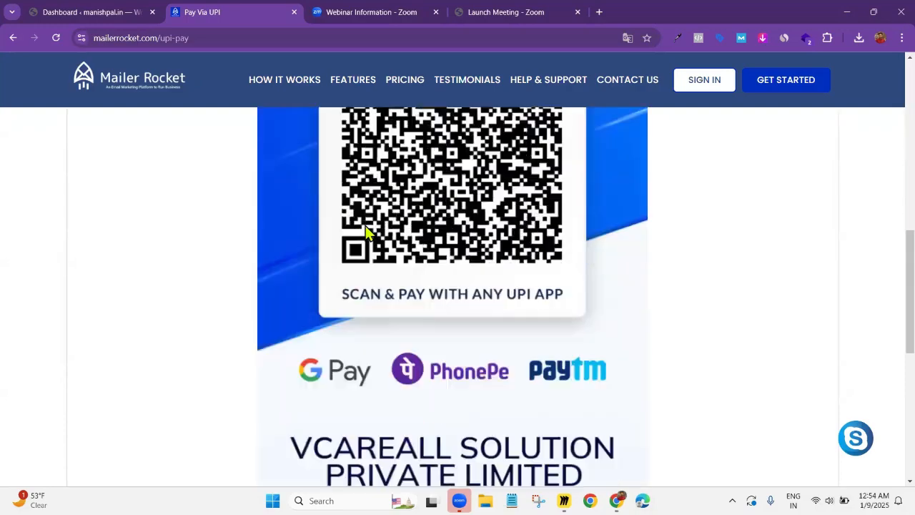
{"action": "scroll", "coordinate": [365, 232], "scroll_direction": "down", "scroll_amount": 4}
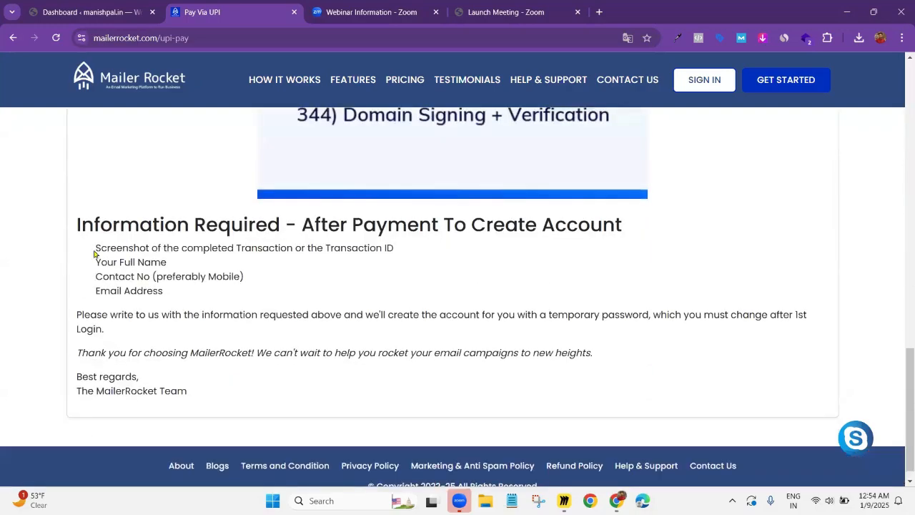
Examine the details required after payment and the note on how the account gets created with a temporary password
{"action": "left_click_drag", "start_coordinate": [96, 248], "coordinate": [432, 256]}
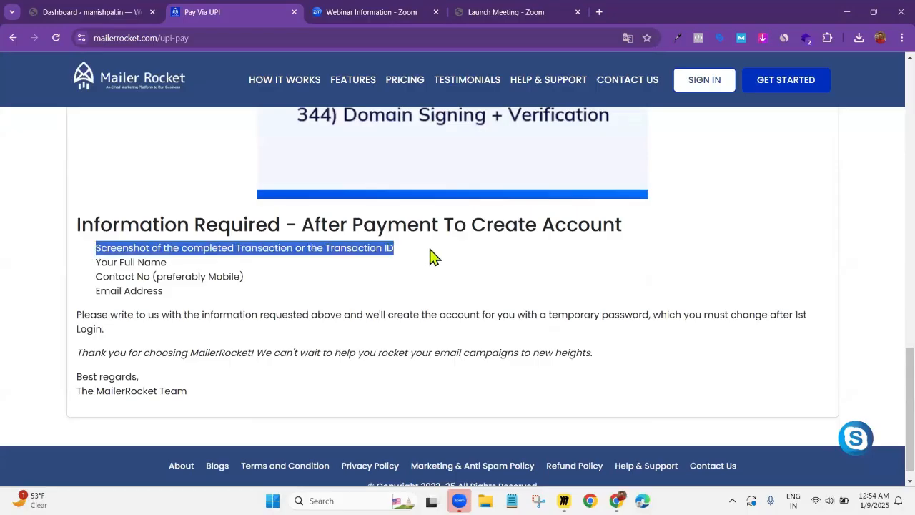
{"action": "left_click", "coordinate": [98, 255]}
{"action": "mouse_move", "coordinate": [144, 261]}
{"action": "left_mouse_down"}
{"action": "mouse_move", "coordinate": [96, 278]}
{"action": "mouse_move", "coordinate": [149, 277]}
{"action": "left_mouse_up"}
{"action": "left_click_drag", "start_coordinate": [96, 290], "coordinate": [185, 283]}
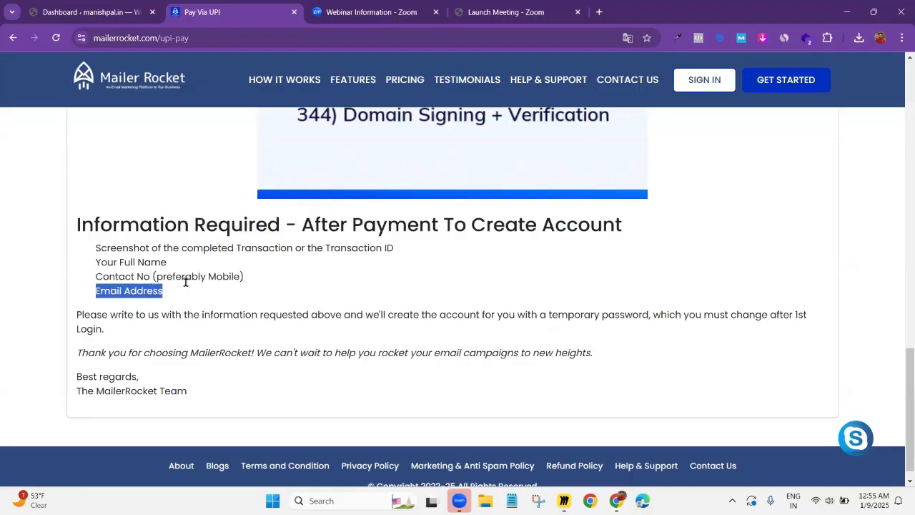
{"action": "left_click", "coordinate": [185, 282]}
{"action": "scroll", "coordinate": [183, 286], "scroll_direction": "down", "scroll_amount": 1}
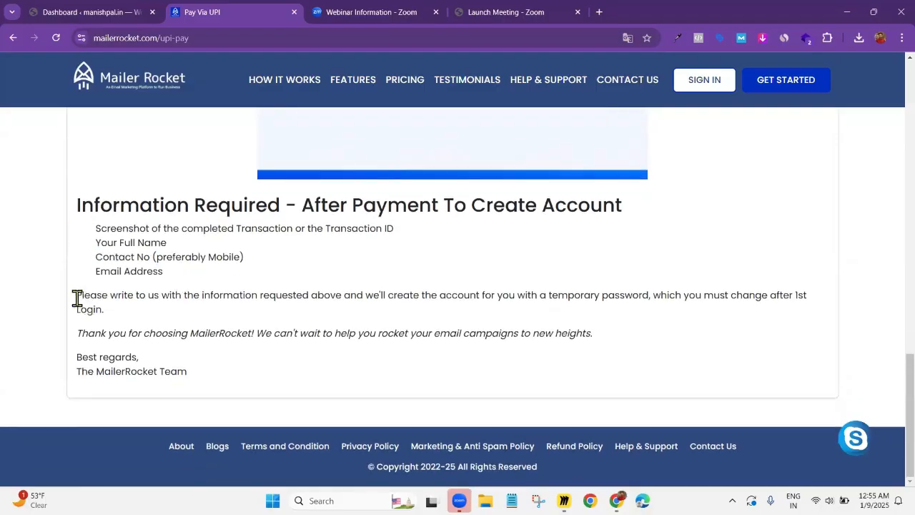
{"action": "left_click_drag", "start_coordinate": [77, 298], "coordinate": [338, 315]}
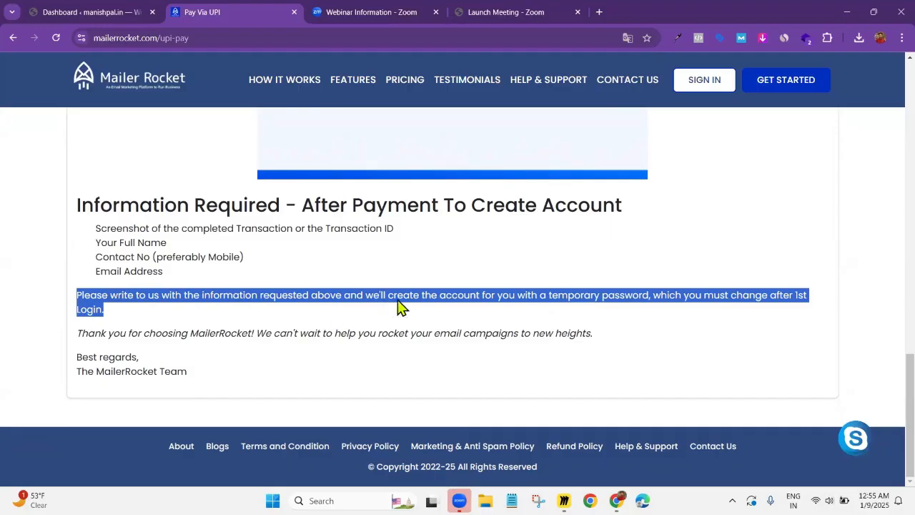
{"action": "left_click", "coordinate": [647, 299]}
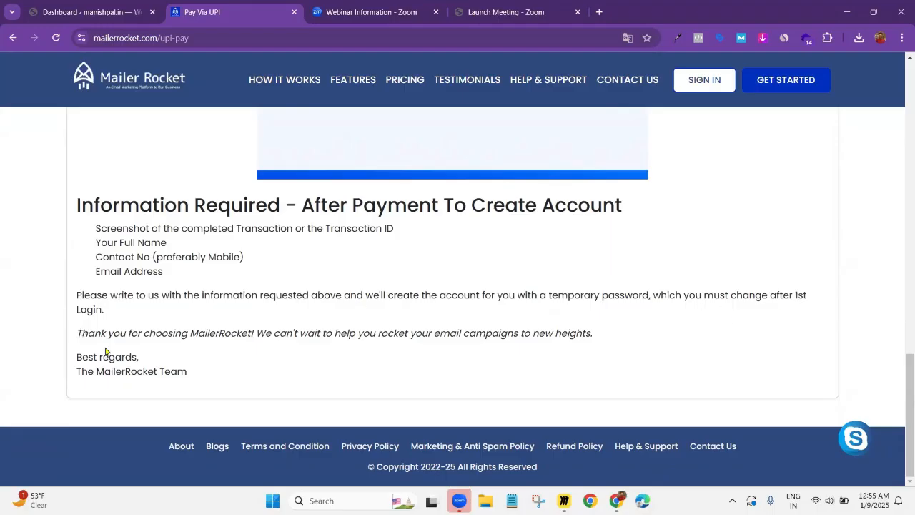
Go back over the details required after payment, the pack and add-on description, and the UPI QR code
{"action": "left_click", "coordinate": [96, 232]}
{"action": "left_click", "coordinate": [160, 272], "text": "shift"}
{"action": "left_click", "coordinate": [200, 261]}
{"action": "scroll", "coordinate": [280, 262], "scroll_direction": "up", "scroll_amount": 2}
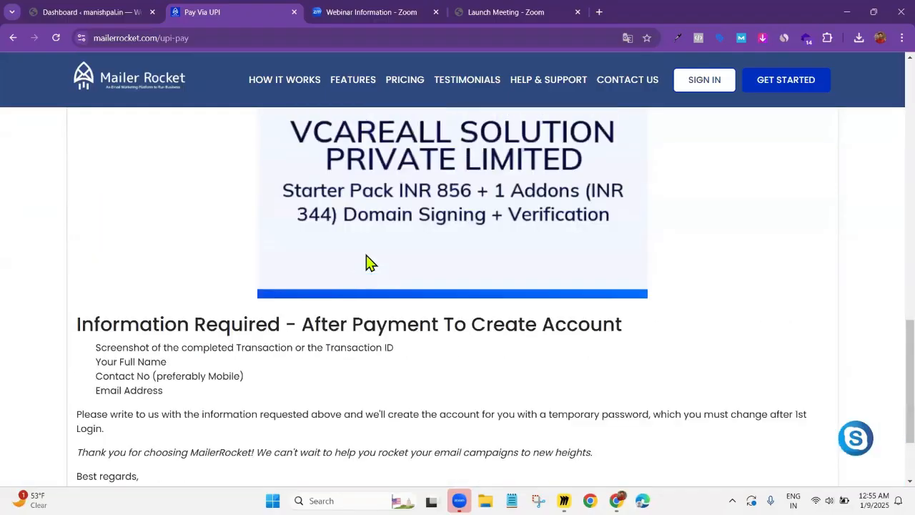
{"action": "scroll", "coordinate": [370, 265], "scroll_direction": "up", "scroll_amount": 5}
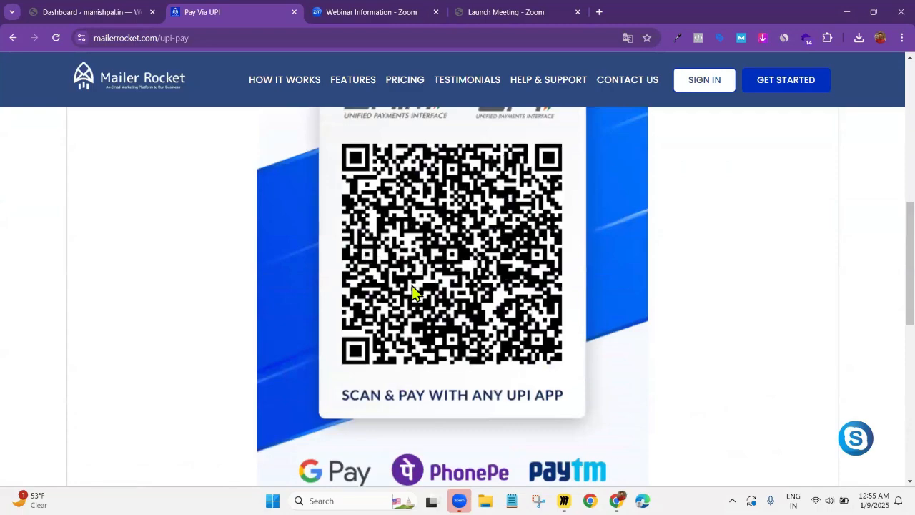
{"action": "scroll", "coordinate": [413, 289], "scroll_direction": "up", "scroll_amount": 5}
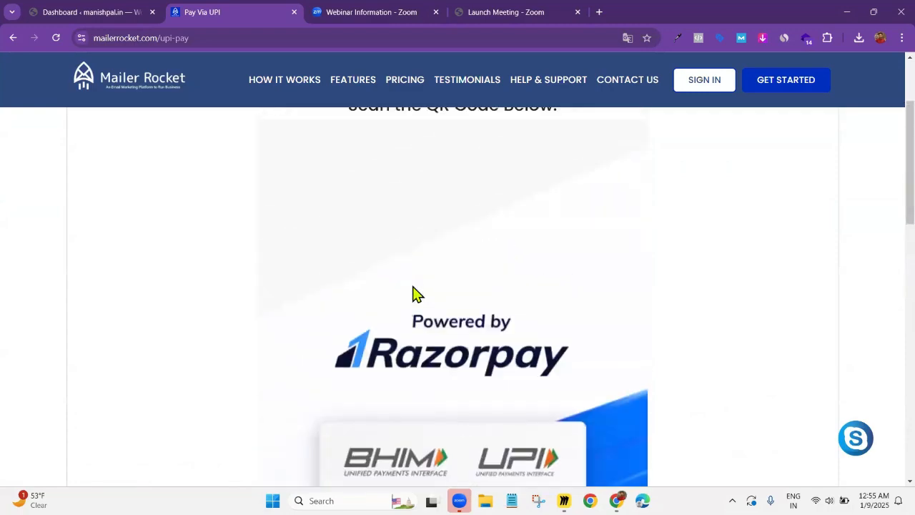
{"action": "scroll", "coordinate": [412, 293], "scroll_direction": "up", "scroll_amount": 2}
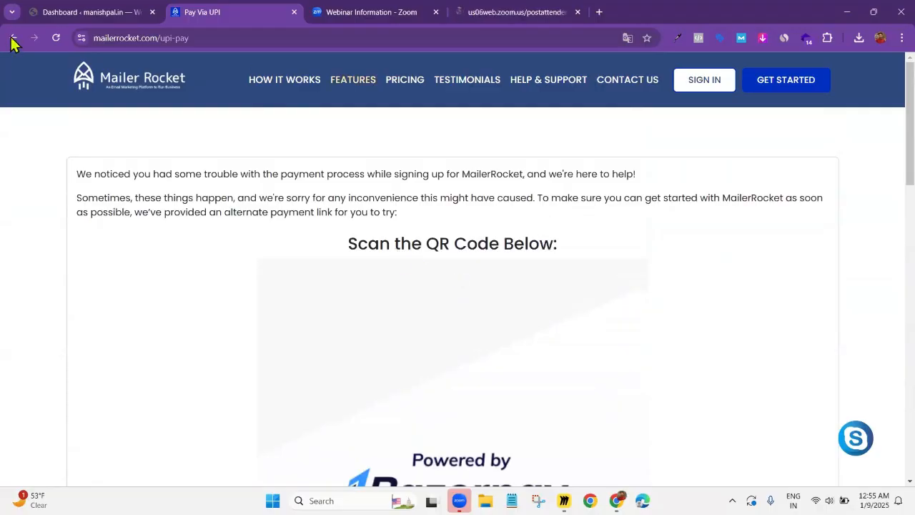
{"action": "scroll", "coordinate": [468, 314], "scroll_direction": "down", "scroll_amount": 4}
{"action": "scroll", "coordinate": [478, 295], "scroll_direction": "up", "scroll_amount": 4}
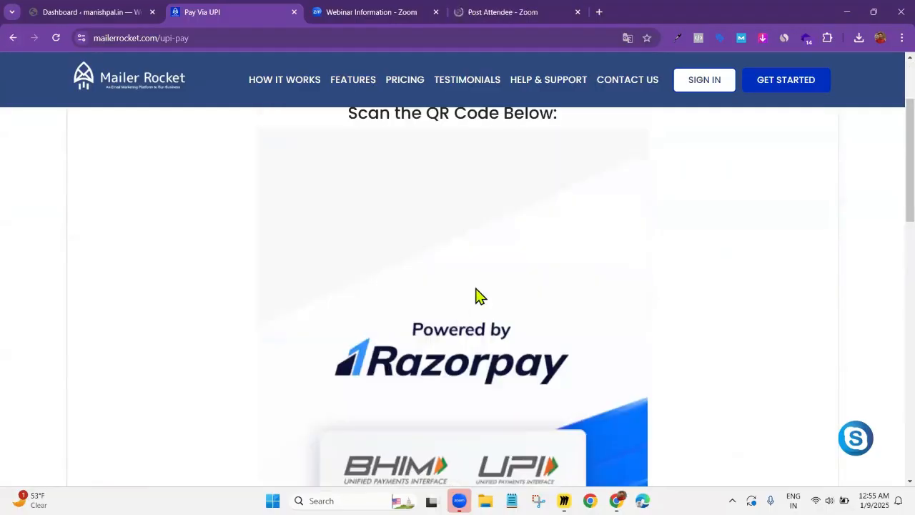
Return to the Starter plan sign-up page and review its form fields, add-ons and total payable amount
{"action": "left_click", "coordinate": [11, 38]}
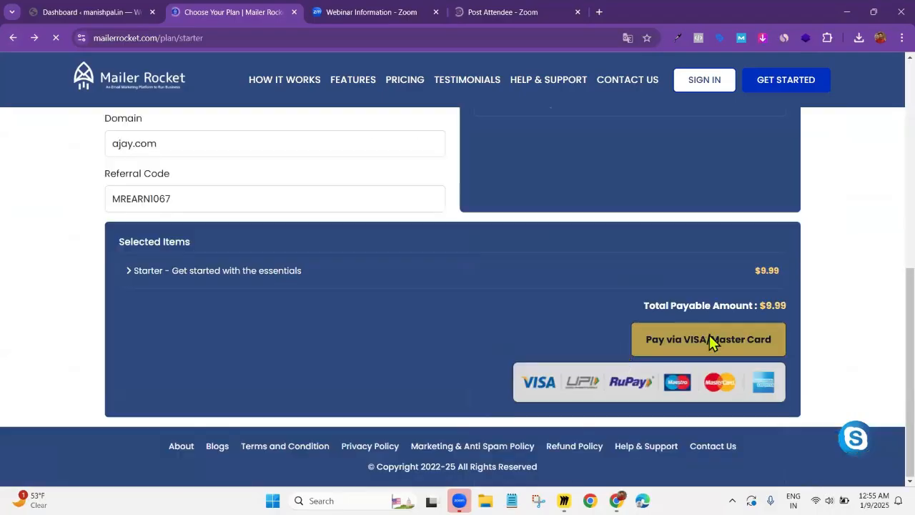
{"action": "scroll", "coordinate": [692, 339], "scroll_direction": "up", "scroll_amount": 3}
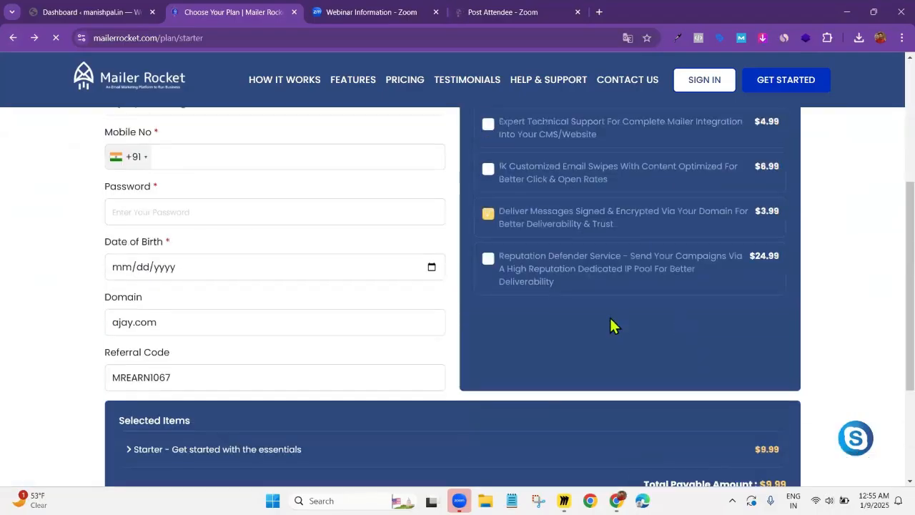
{"action": "scroll", "coordinate": [610, 325], "scroll_direction": "up", "scroll_amount": 4}
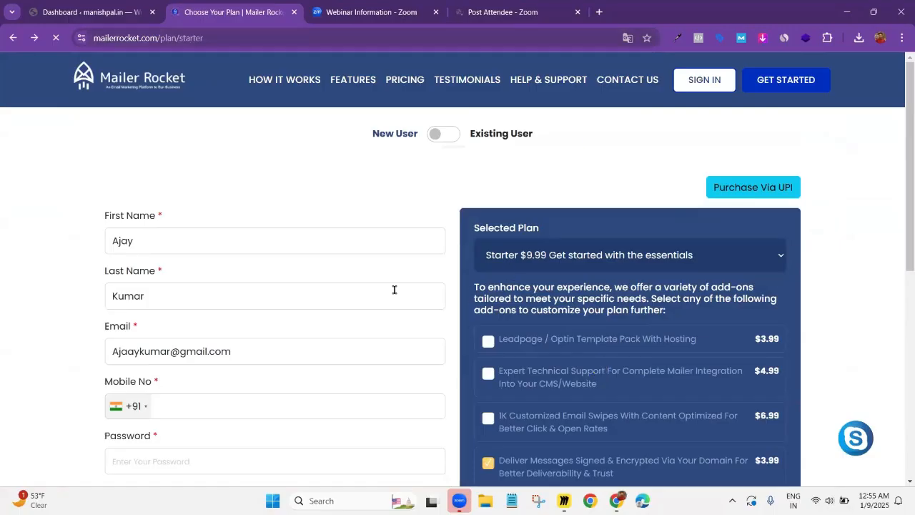
{"action": "scroll", "coordinate": [543, 261], "scroll_direction": "down", "scroll_amount": 2}
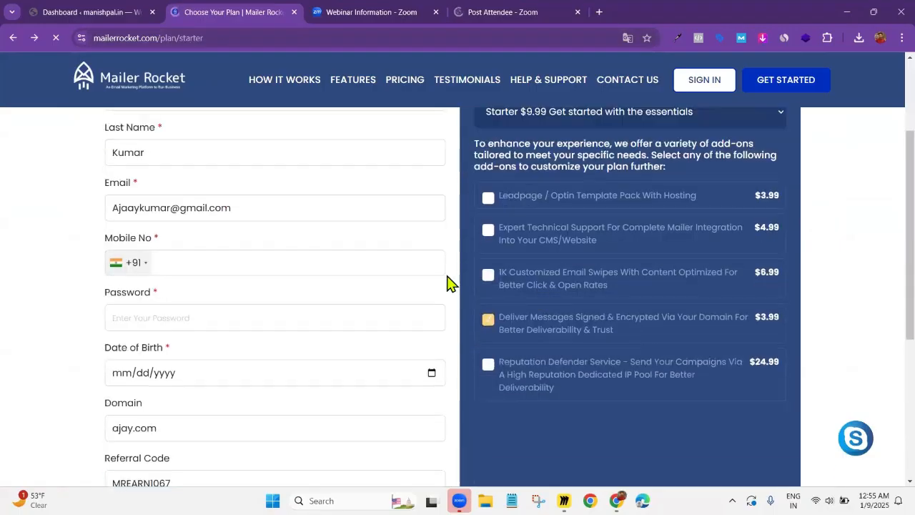
{"action": "scroll", "coordinate": [375, 204], "scroll_direction": "up", "scroll_amount": 2}
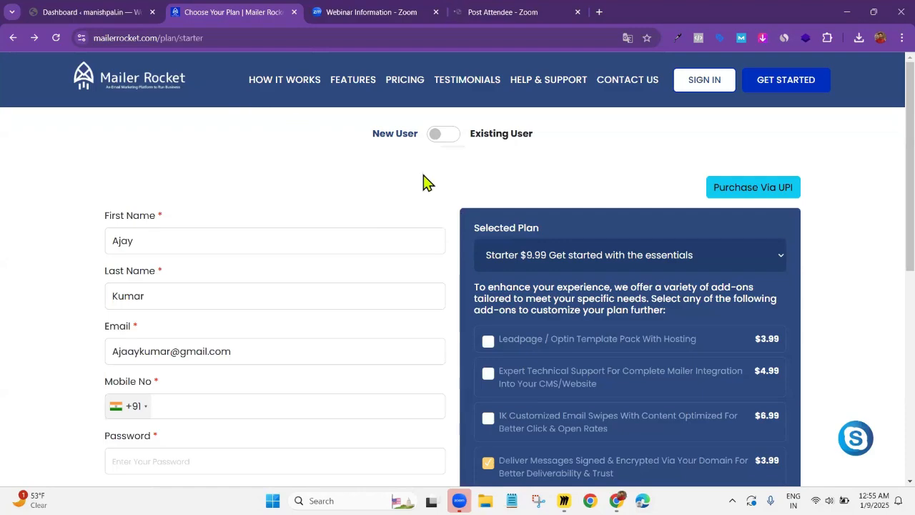
Sign in to the Mailer Rocket customer account with the account e-mail and password
{"action": "left_click", "coordinate": [699, 83]}
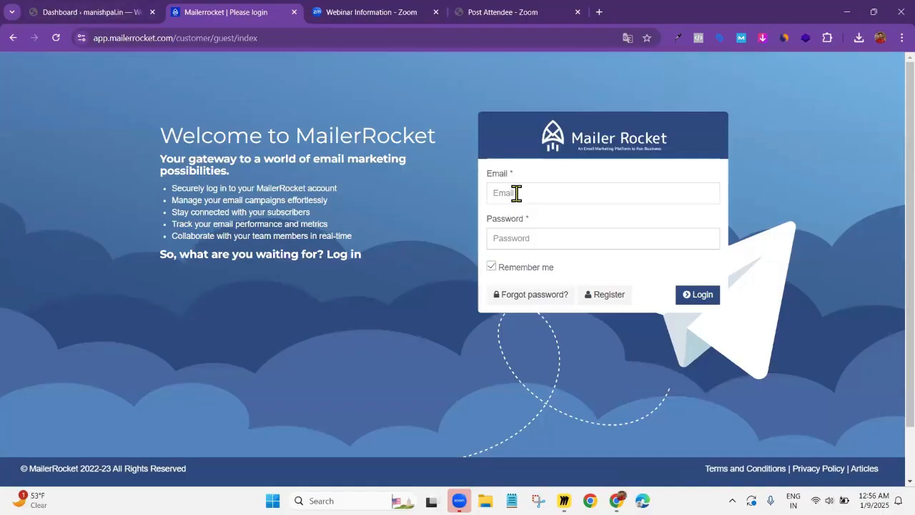
{"action": "key", "text": "Tab"}
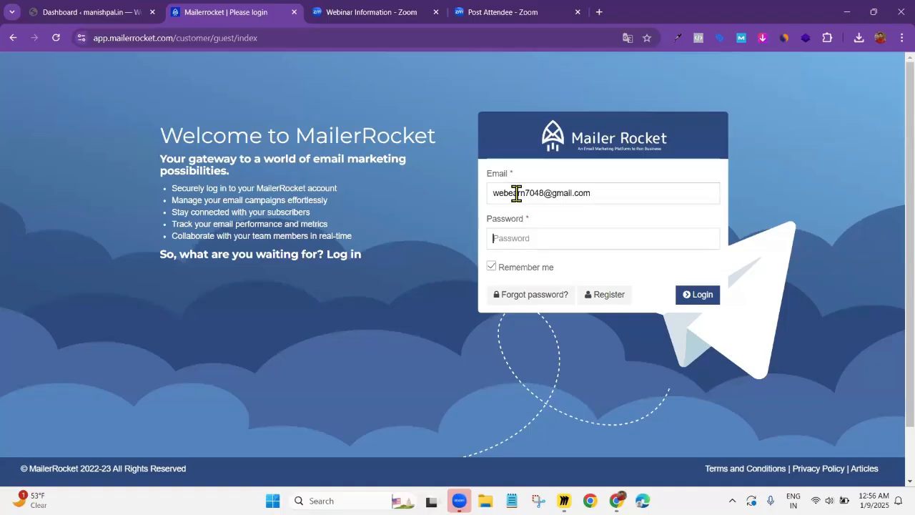
{"action": "type", "text": "••"}
{"action": "left_click", "coordinate": [695, 296]}
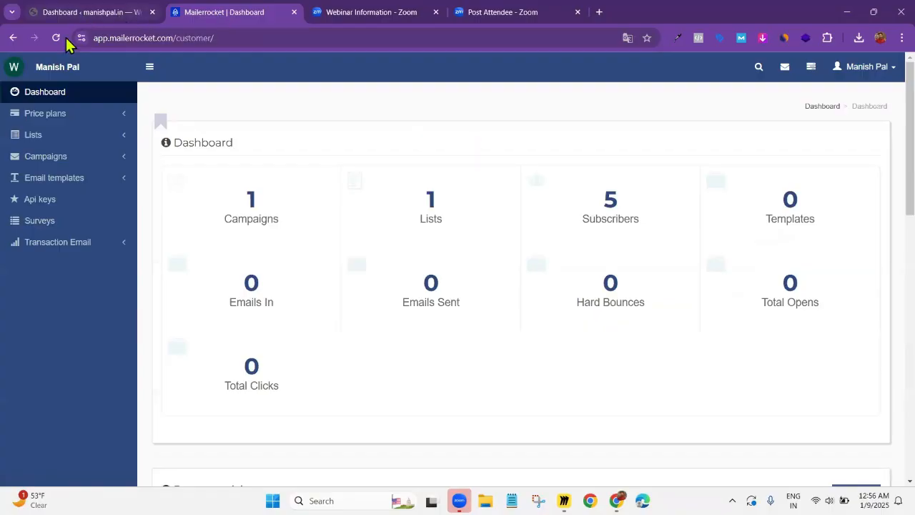
Switch to the WordPress admin site and search the plugin directory for "BIT FORM"
{"action": "left_click", "coordinate": [90, 12]}
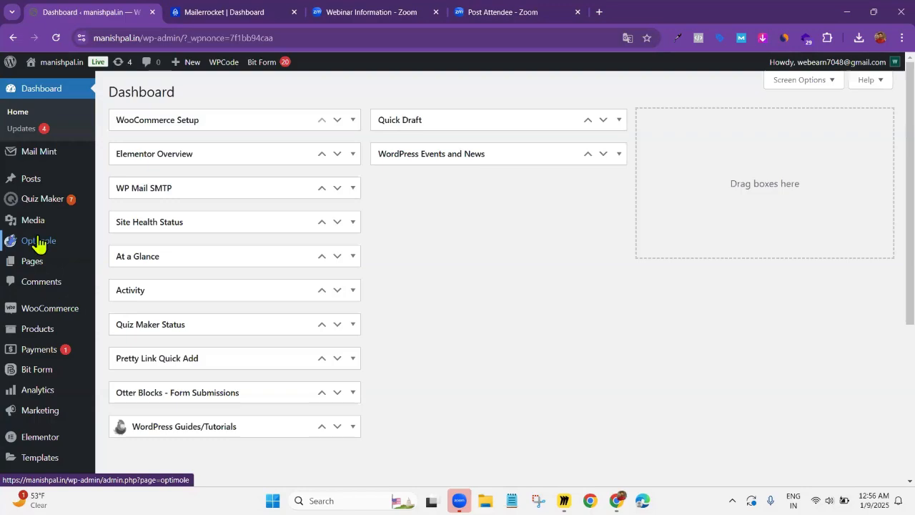
{"action": "scroll", "coordinate": [1, 307], "scroll_direction": "down", "scroll_amount": 1}
{"action": "scroll", "coordinate": [55, 255], "scroll_direction": "down", "scroll_amount": 1}
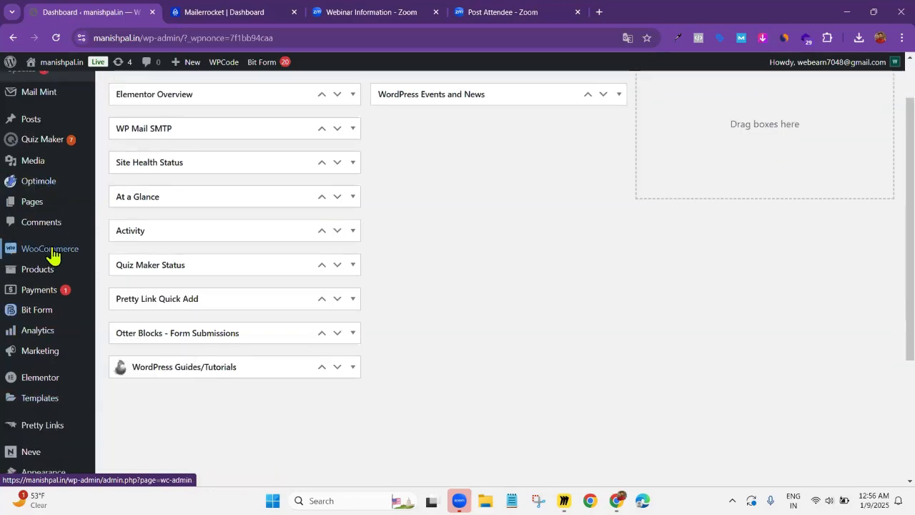
{"action": "scroll", "coordinate": [38, 358], "scroll_direction": "down", "scroll_amount": 4}
{"action": "left_click", "coordinate": [35, 375]}
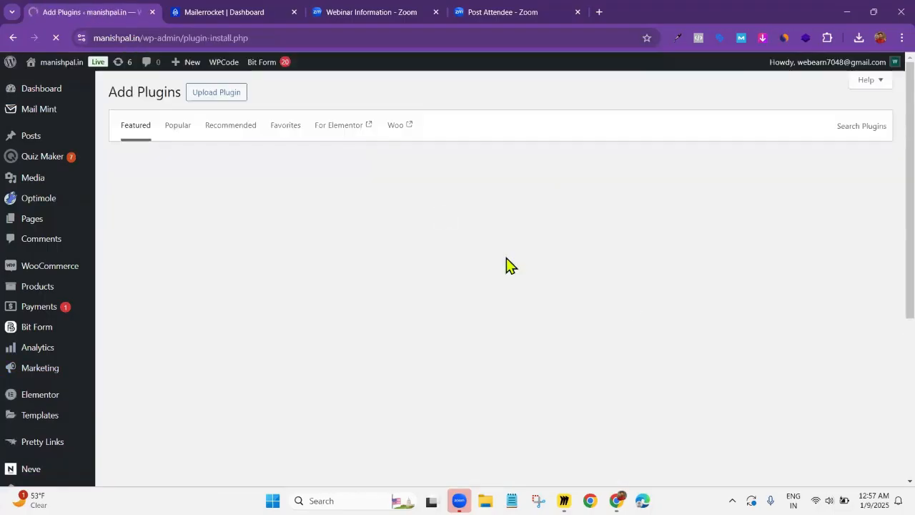
{"action": "left_click", "coordinate": [679, 126]}
{"action": "type", "text": "Bl"}
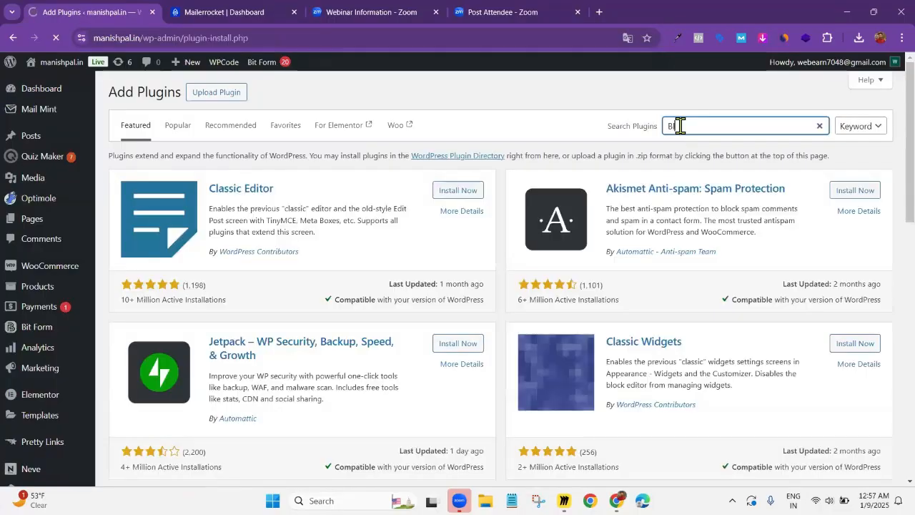
{"action": "type", "text": "T FORM"}
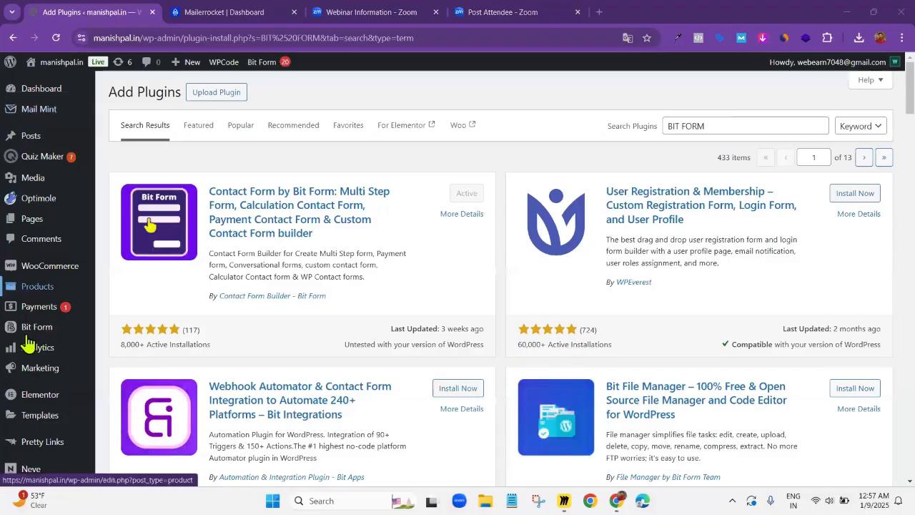
Create a new form in Bit Form from the basic Contact Form template
{"action": "mouse_move", "coordinate": [39, 330]}
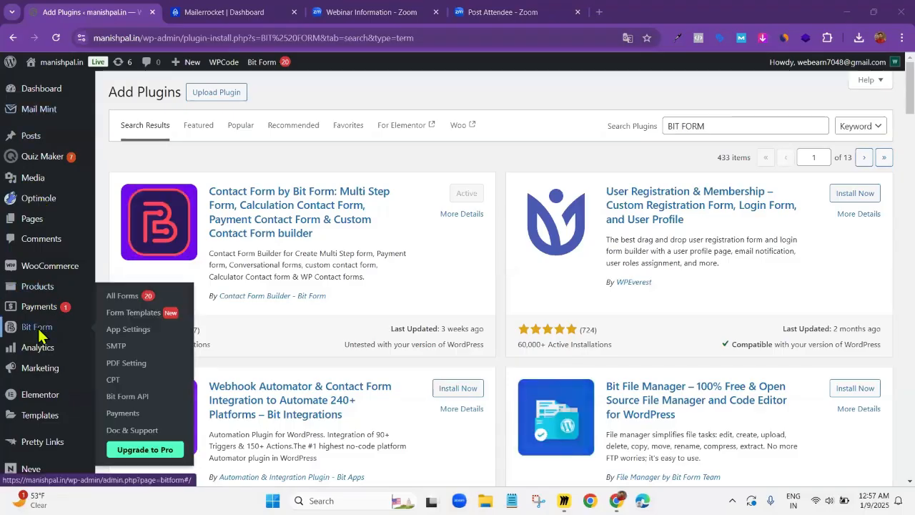
{"action": "left_click", "coordinate": [40, 330]}
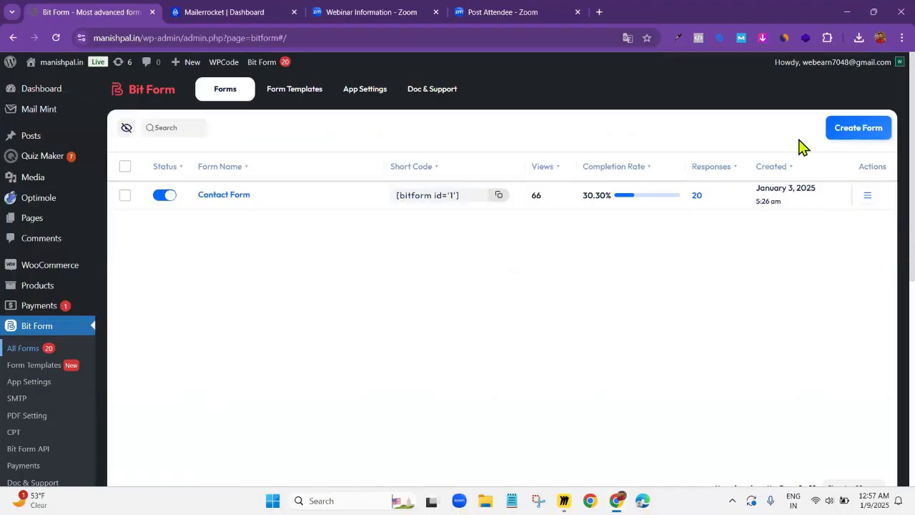
{"action": "left_click", "coordinate": [860, 128]}
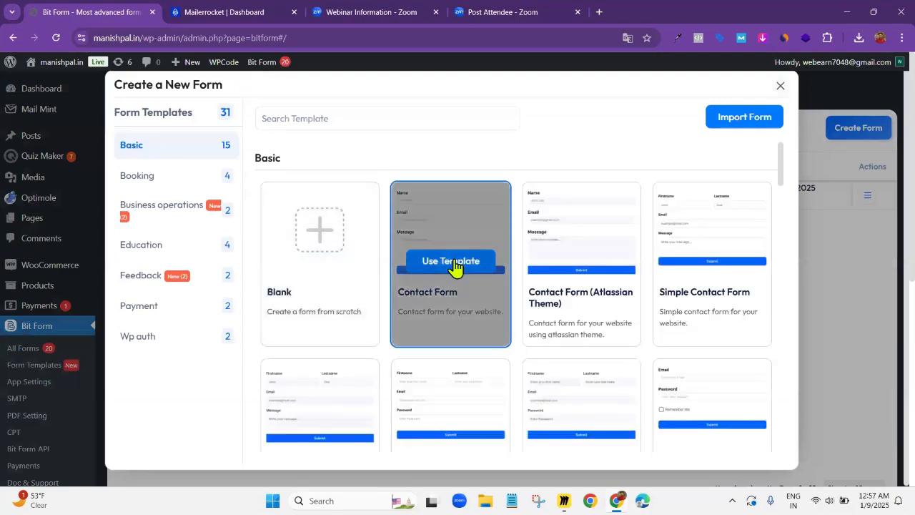
{"action": "left_click", "coordinate": [454, 262]}
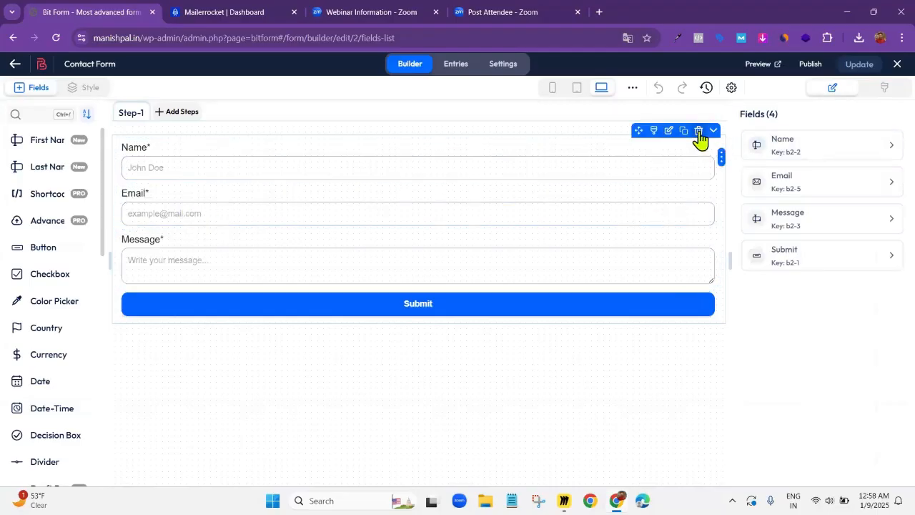
Delete the Name and Message fields from the form and turn off the Email field's label
{"action": "left_click", "coordinate": [698, 136]}
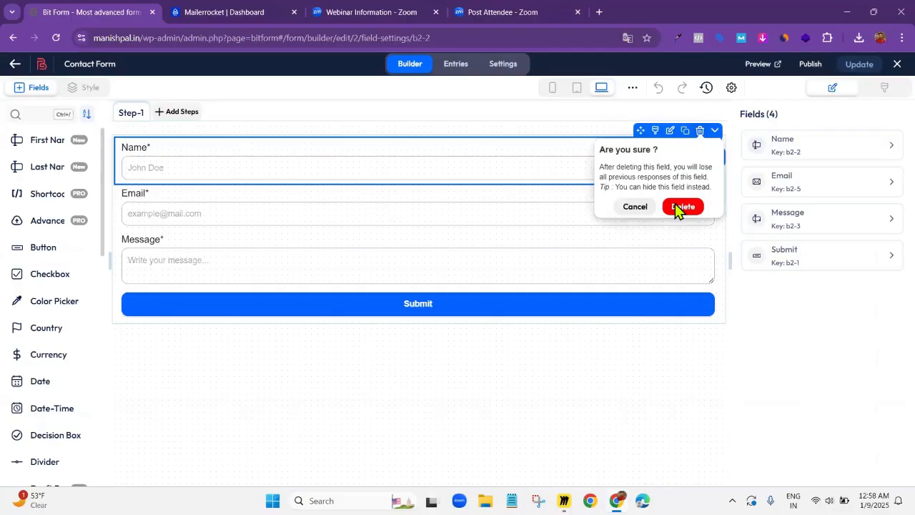
{"action": "left_click", "coordinate": [675, 208]}
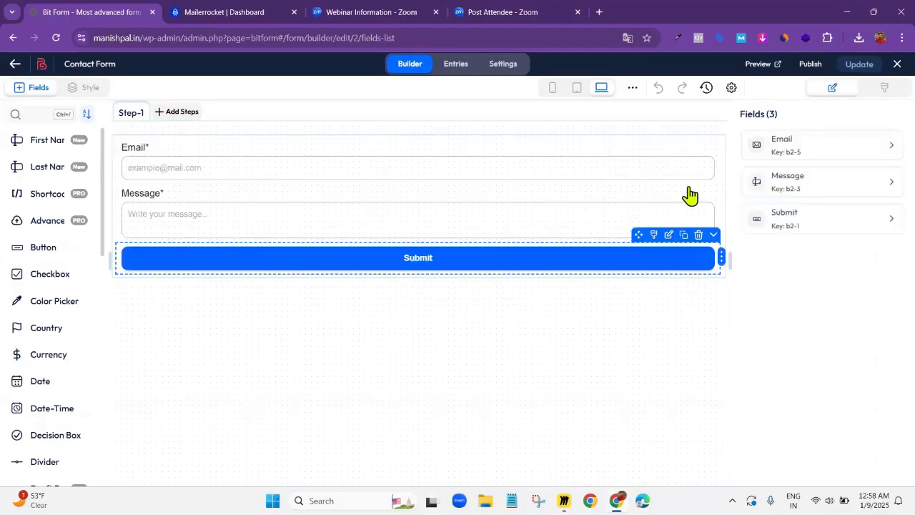
{"action": "left_click", "coordinate": [699, 177]}
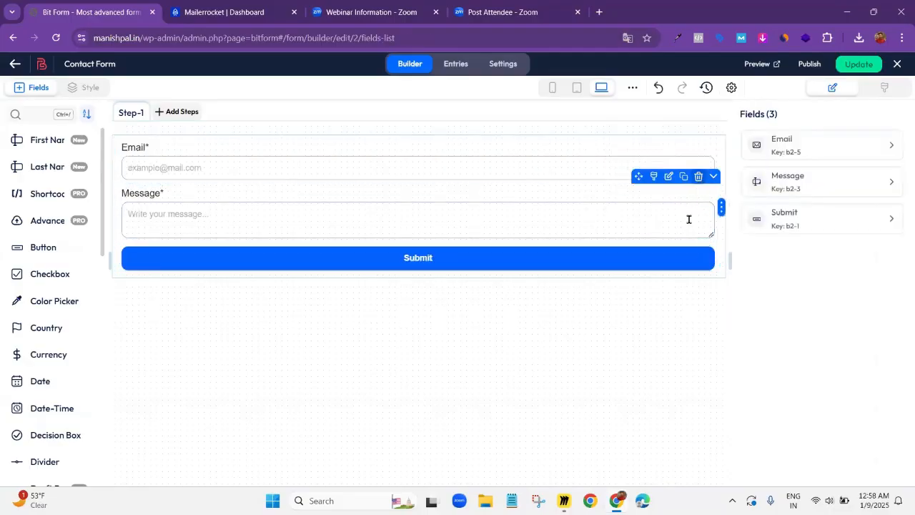
{"action": "left_click", "coordinate": [682, 252]}
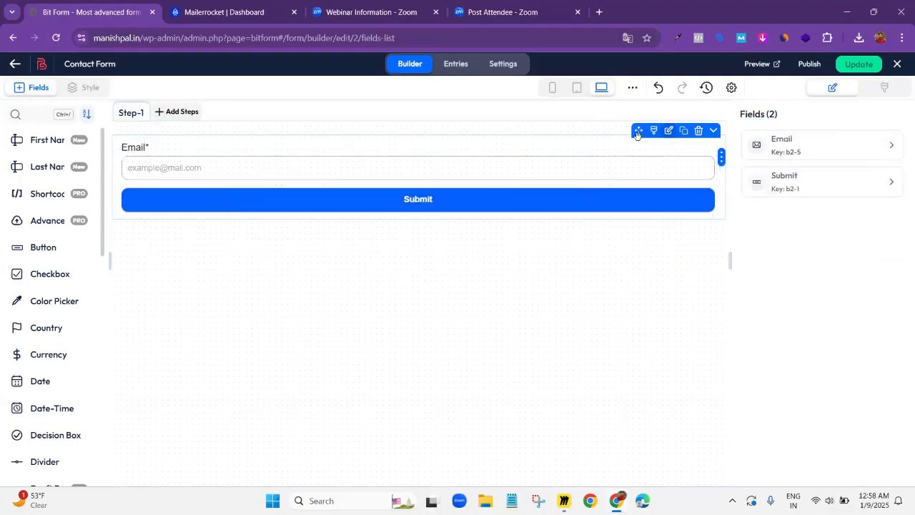
{"action": "left_click", "coordinate": [672, 134]}
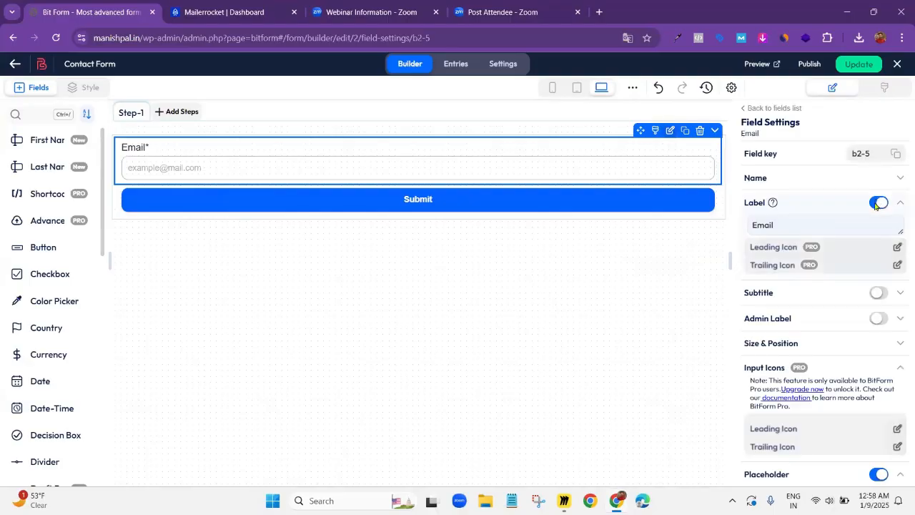
{"action": "left_click", "coordinate": [877, 204]}
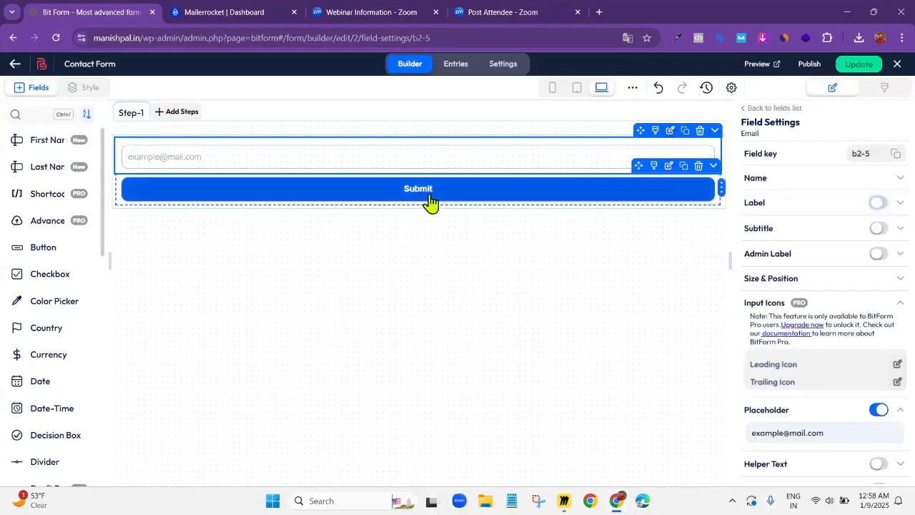
Set the submit button's text to "Confirm now" in its field settings
{"action": "left_click", "coordinate": [669, 166]}
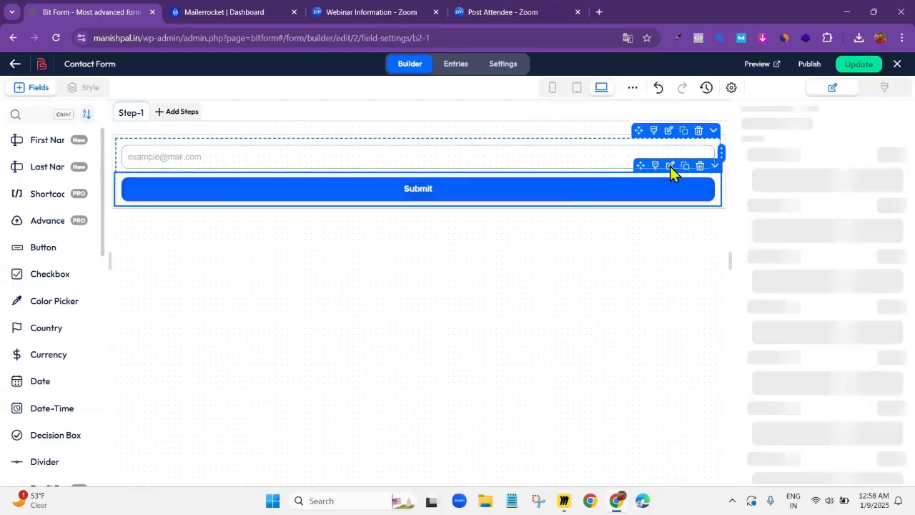
{"action": "left_click", "coordinate": [672, 172]}
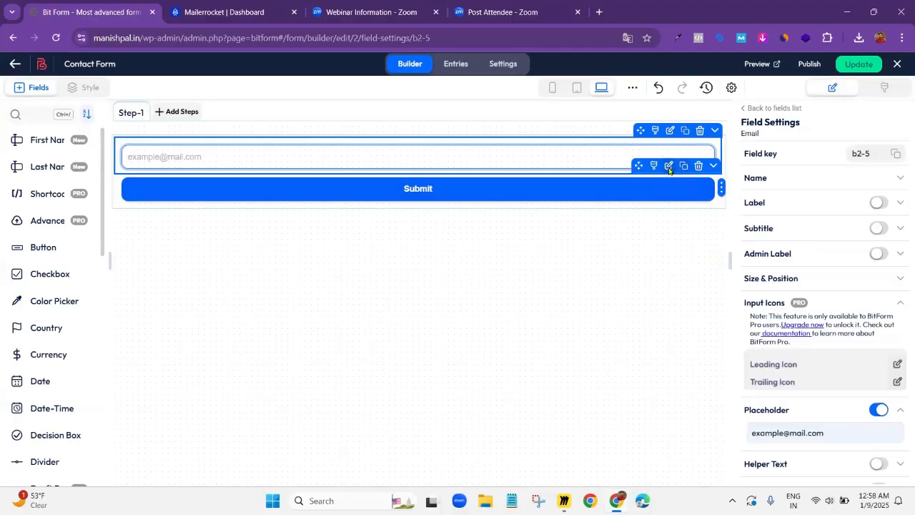
{"action": "left_click", "coordinate": [668, 176]}
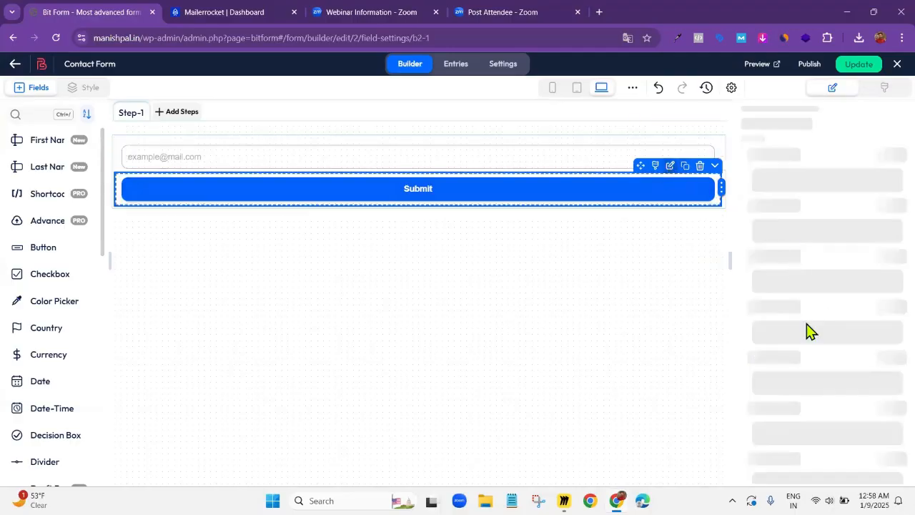
{"action": "scroll", "coordinate": [787, 236], "scroll_direction": "down", "scroll_amount": 2}
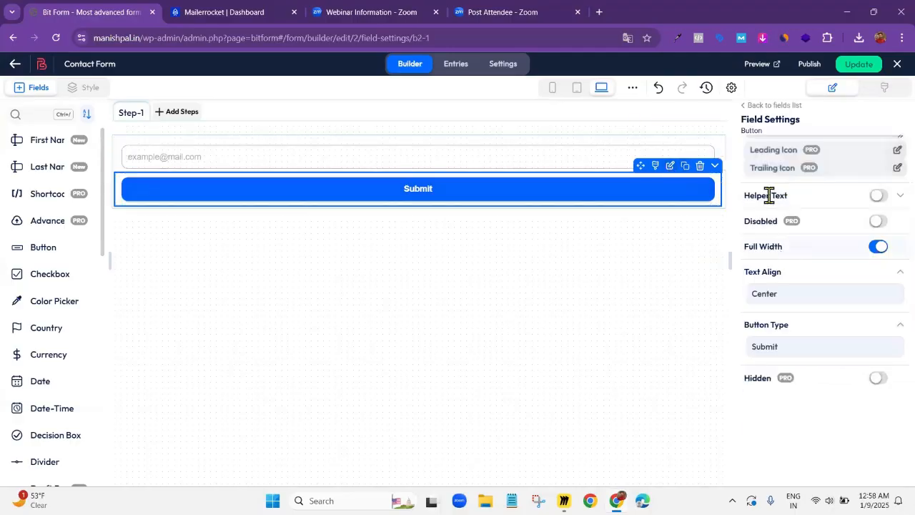
{"action": "scroll", "coordinate": [773, 228], "scroll_direction": "up", "scroll_amount": 1}
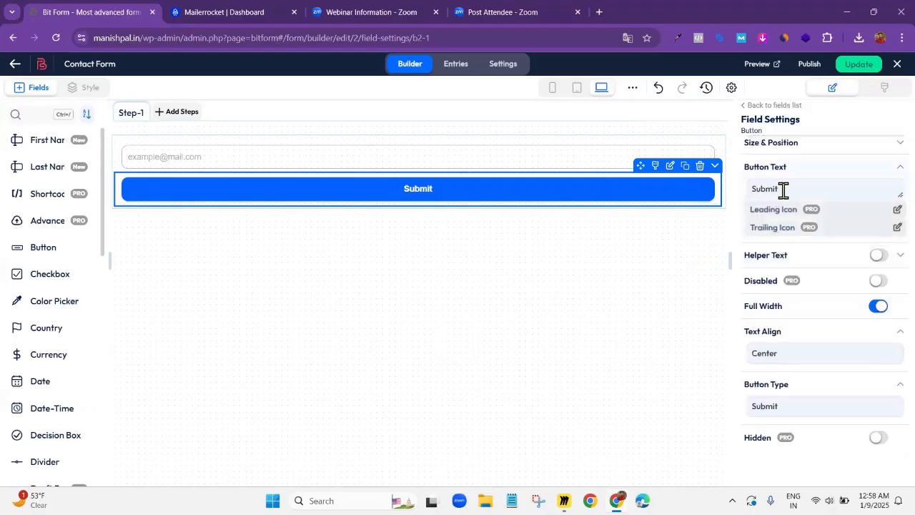
{"action": "left_click_drag", "start_coordinate": [783, 190], "coordinate": [720, 187]}
{"action": "key", "text": "BackSpace"}
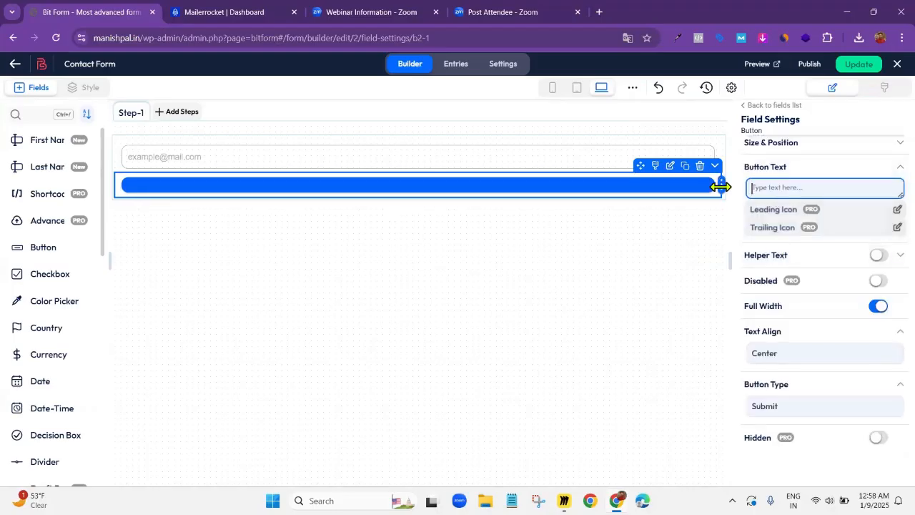
{"action": "type", "text": "cO"}
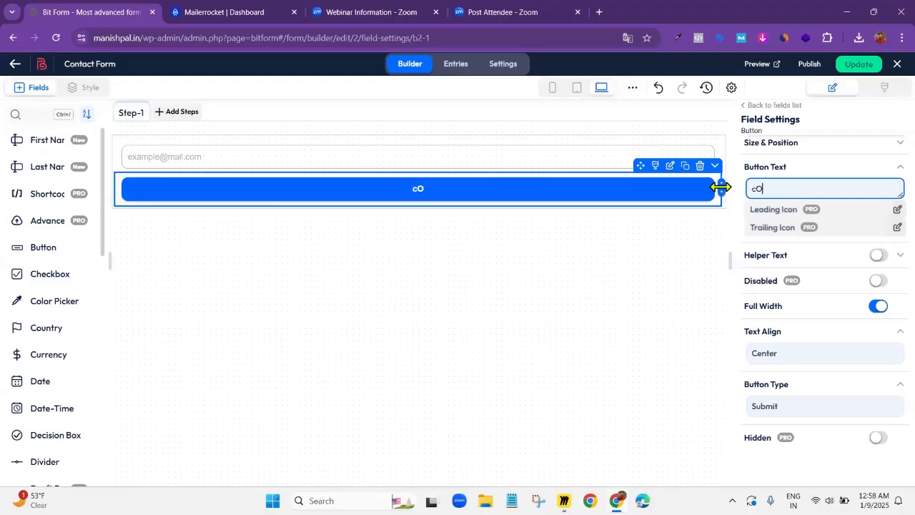
{"action": "type", "text": "NFIRM nOW"}
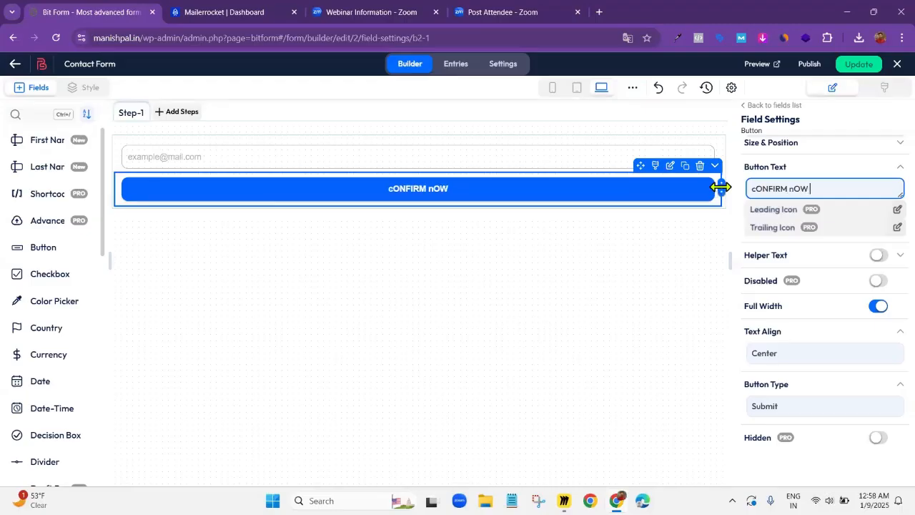
{"action": "key", "text": "ctrl+a"}
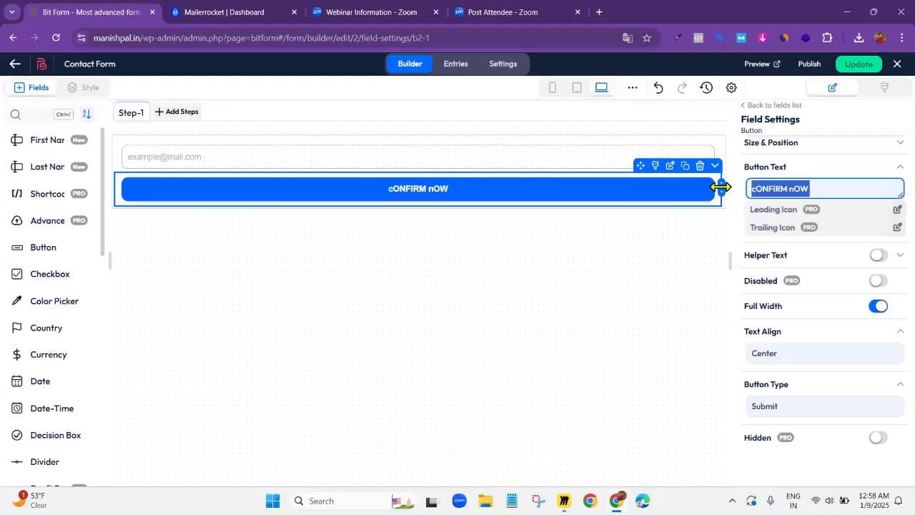
{"action": "key", "text": "BackSpace"}
{"action": "type", "text": "Confirm now"}
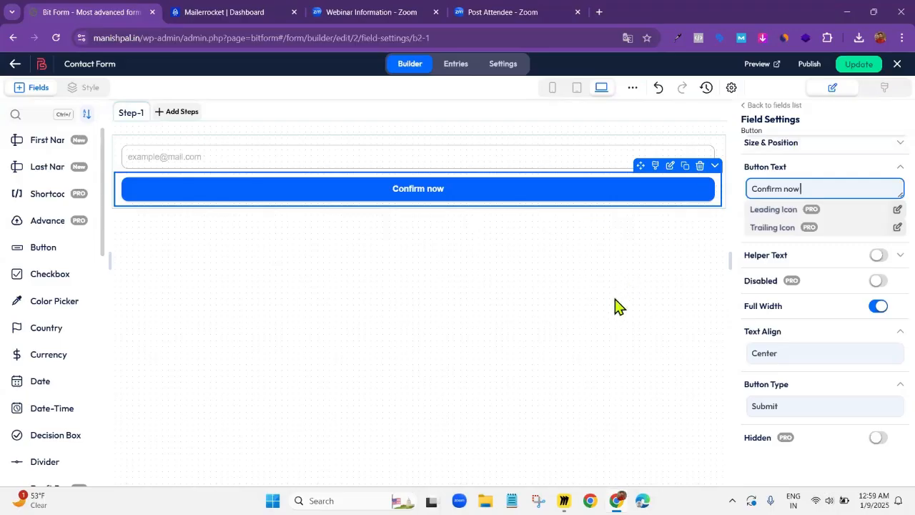
Open the form's redirect-page confirmation settings and rename the untitled redirect as "Thank You Page Demo"
{"action": "left_click", "coordinate": [504, 67]}
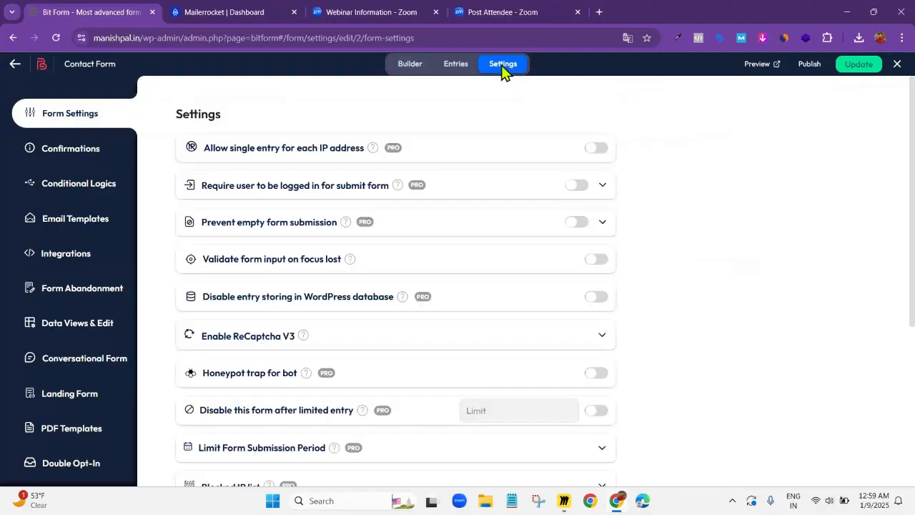
{"action": "left_click", "coordinate": [81, 160]}
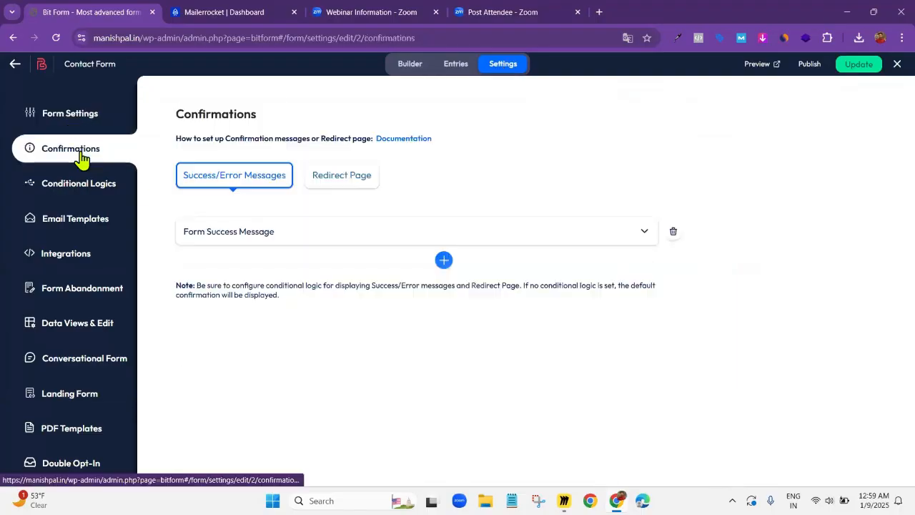
{"action": "left_click", "coordinate": [341, 187]}
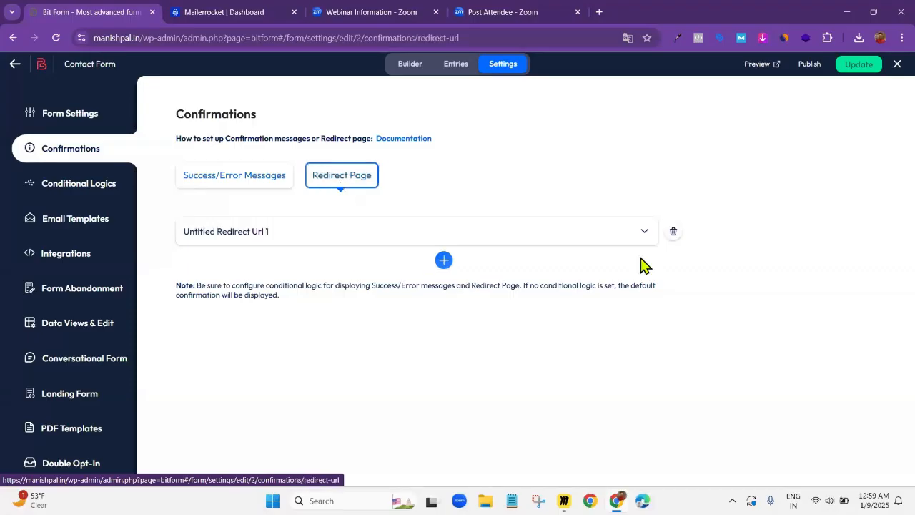
{"action": "left_click", "coordinate": [643, 233]}
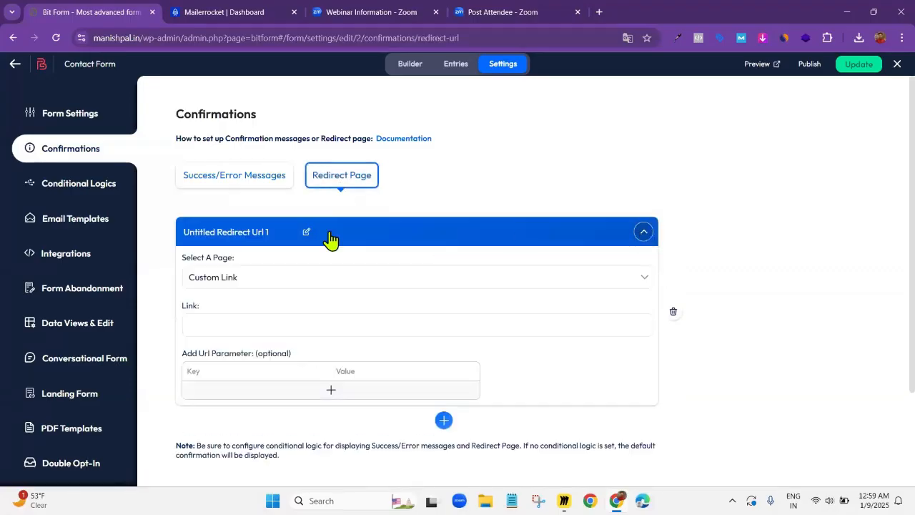
{"action": "left_click", "coordinate": [308, 235]}
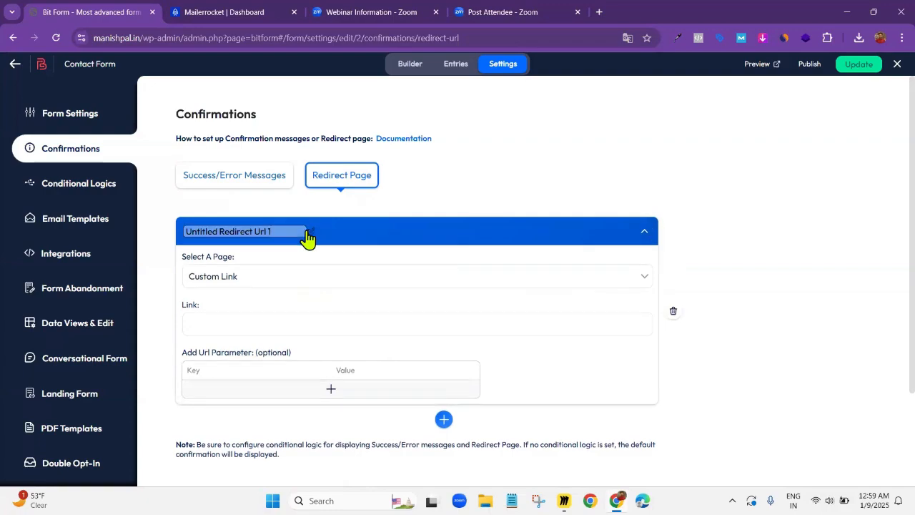
{"action": "key", "text": "BackSpace"}
{"action": "type", "text": "Thank You Page Demo"}
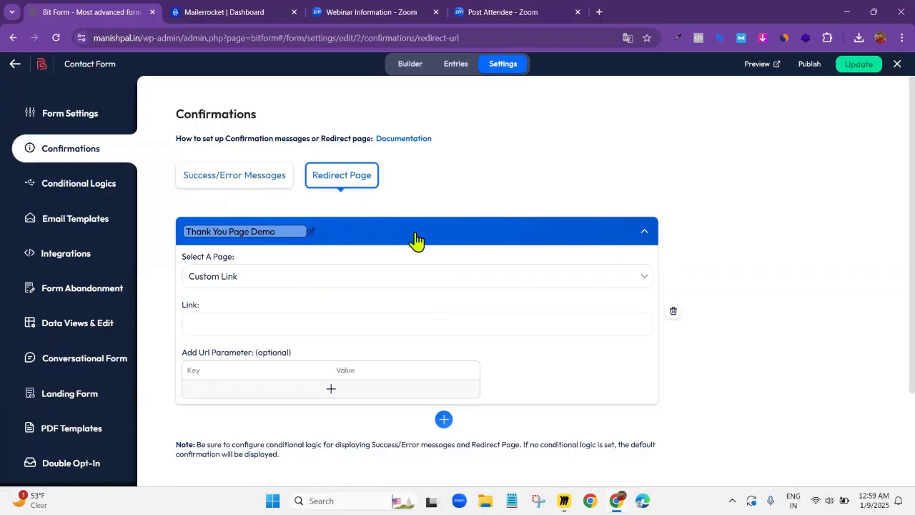
{"action": "left_click", "coordinate": [645, 232]}
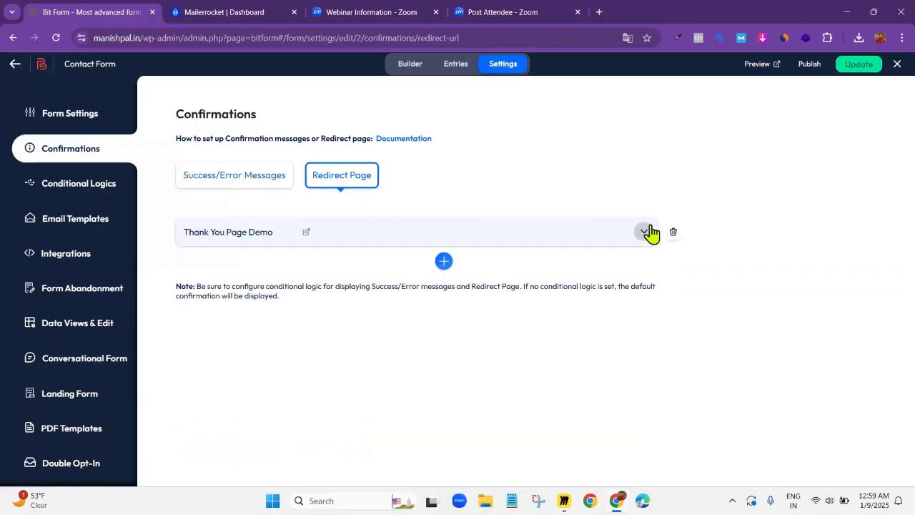
{"action": "left_click", "coordinate": [296, 233]}
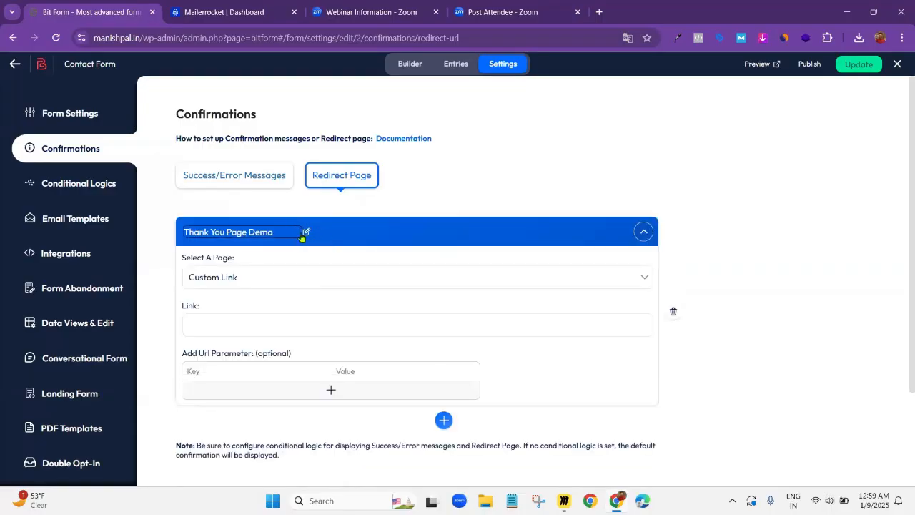
{"action": "left_click", "coordinate": [645, 231]}
{"action": "left_click", "coordinate": [645, 231]}
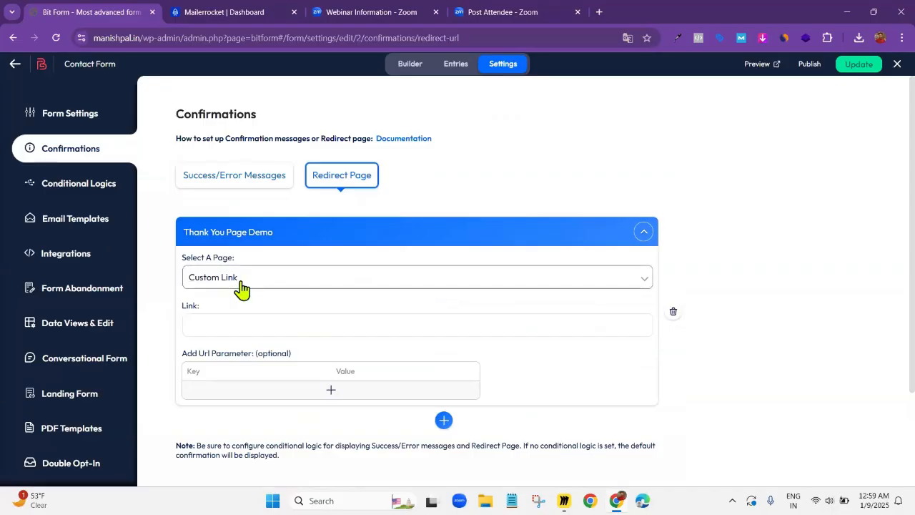
Load the site's /thank-you/ page in a new browser tab and copy its full address
{"action": "left_click", "coordinate": [215, 323]}
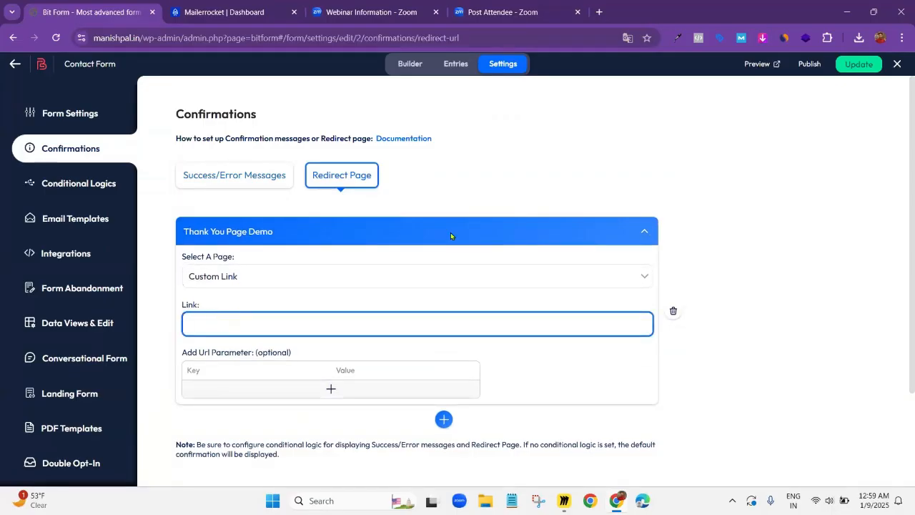
{"action": "left_click", "coordinate": [599, 12]}
{"action": "type", "text": "mani"}
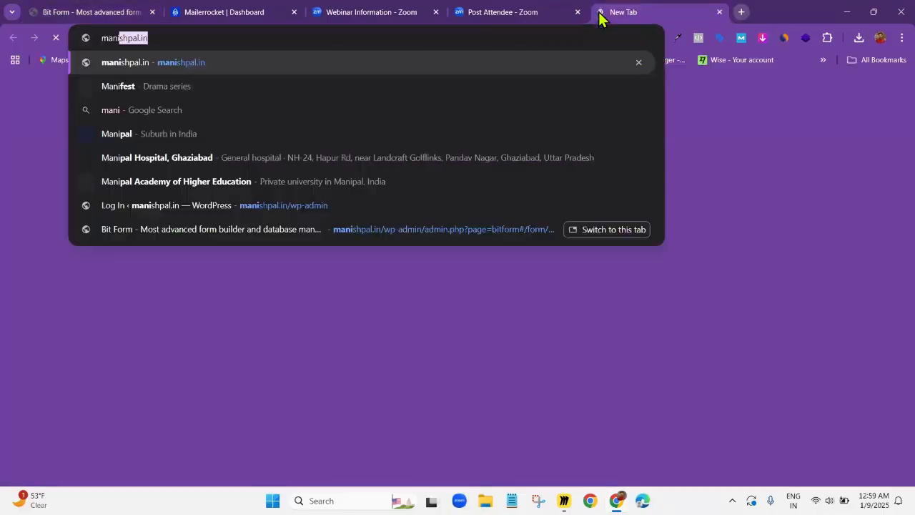
{"action": "key", "text": "Return"}
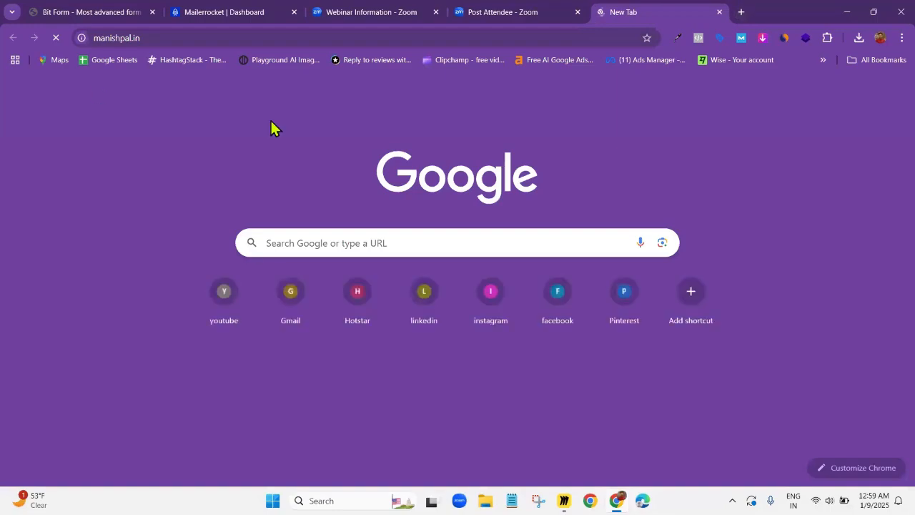
{"action": "left_click", "coordinate": [222, 37]}
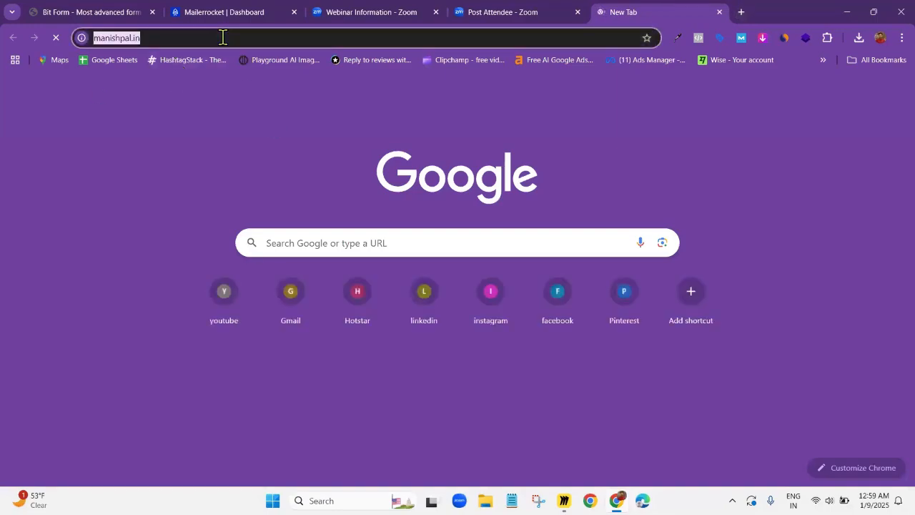
{"action": "left_click", "coordinate": [224, 37]}
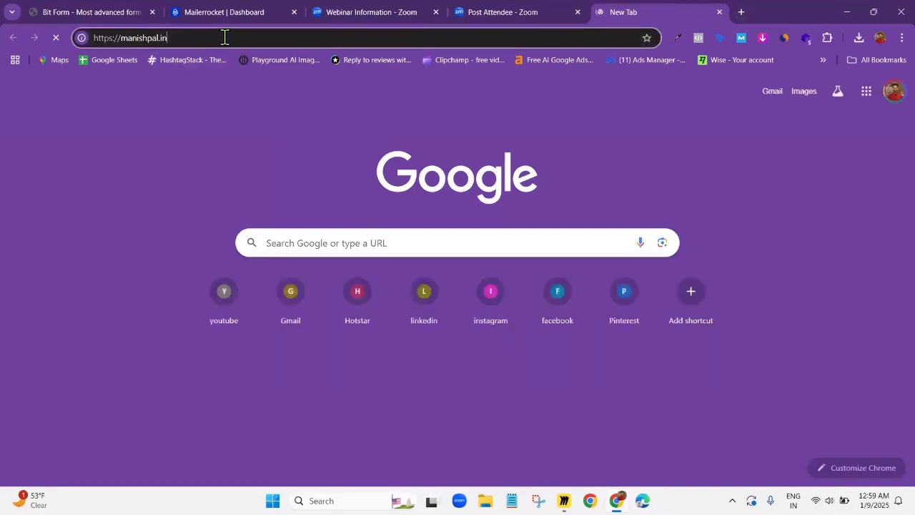
{"action": "type", "text": "/th"}
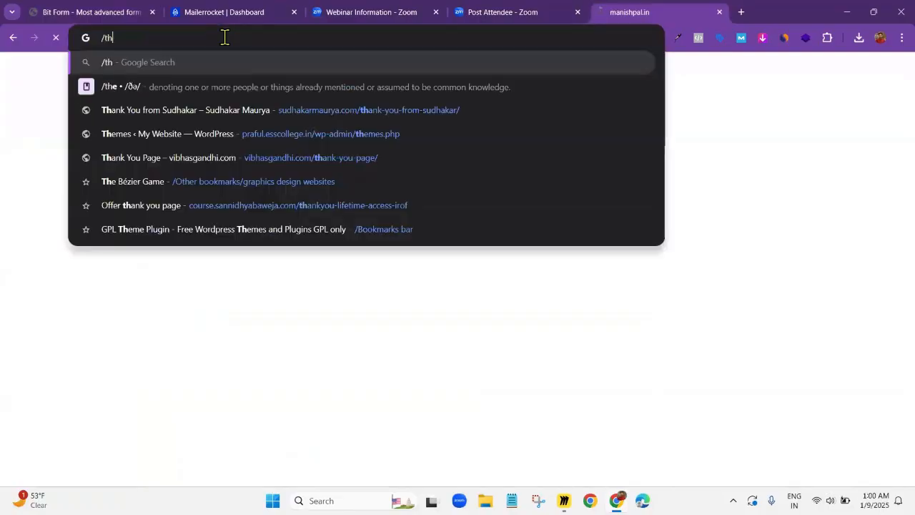
{"action": "key", "text": "BackSpace"}
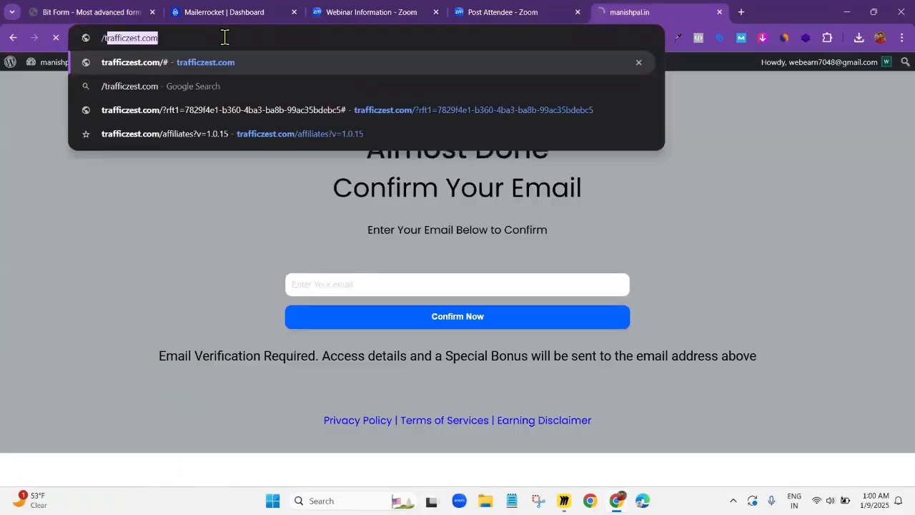
{"action": "key", "text": "Escape"}
{"action": "left_click", "coordinate": [224, 37]}
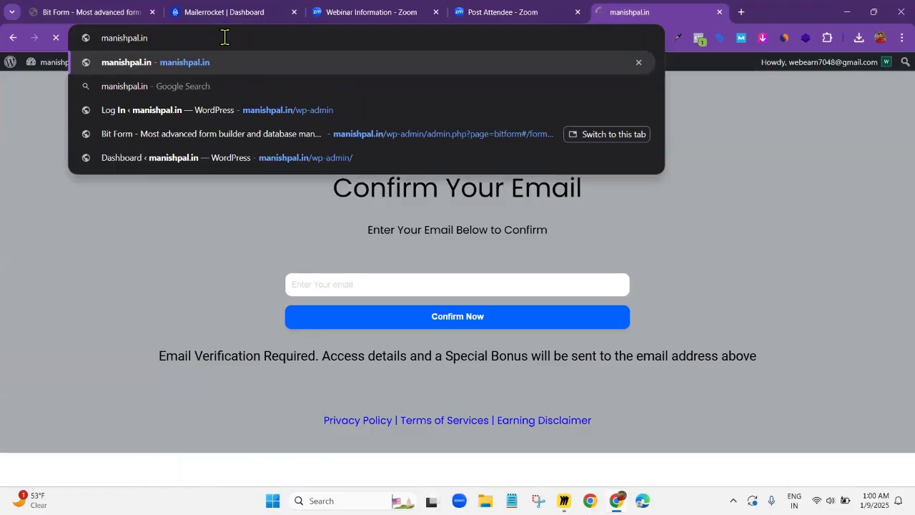
{"action": "type", "text": "/th"}
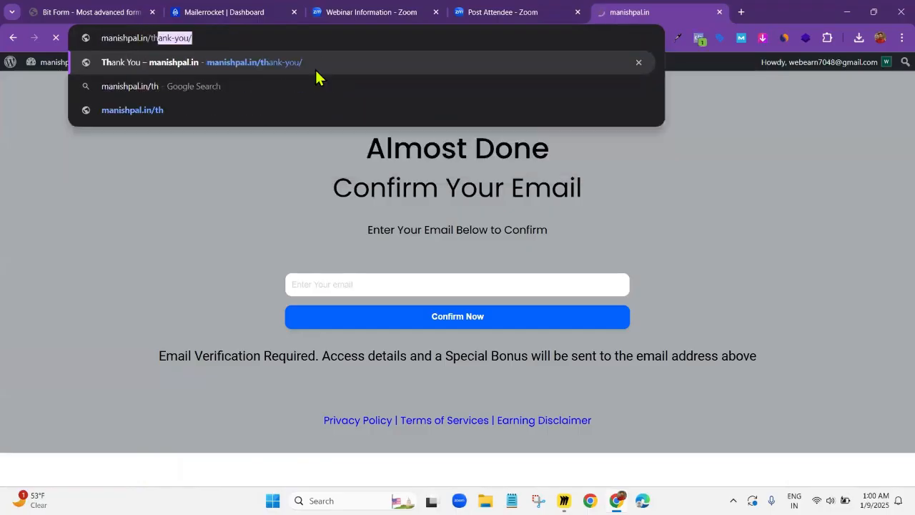
{"action": "key", "text": "Return"}
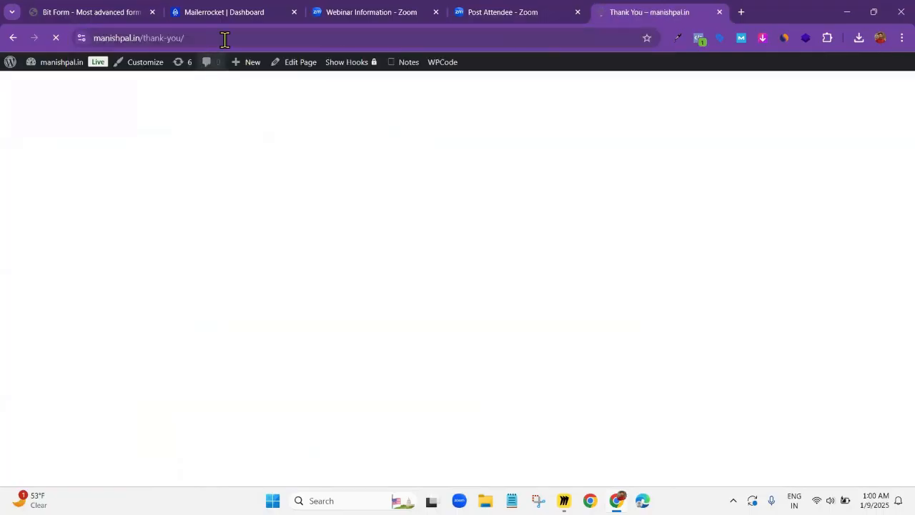
{"action": "left_click", "coordinate": [225, 39]}
{"action": "key", "text": "ctrl+c"}
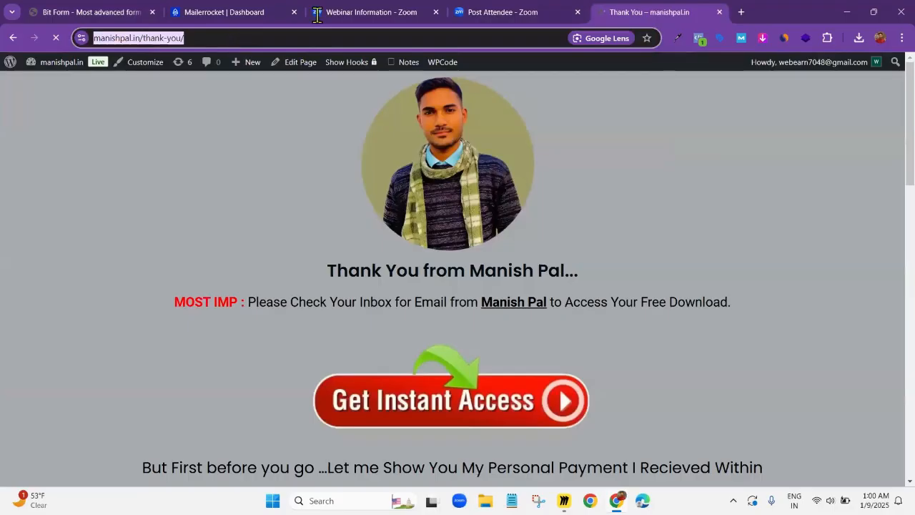
Return to the Bit Form confirmation settings and paste the copied /thank-you/ page address as the redirect's custom link
{"action": "left_click", "coordinate": [111, 15]}
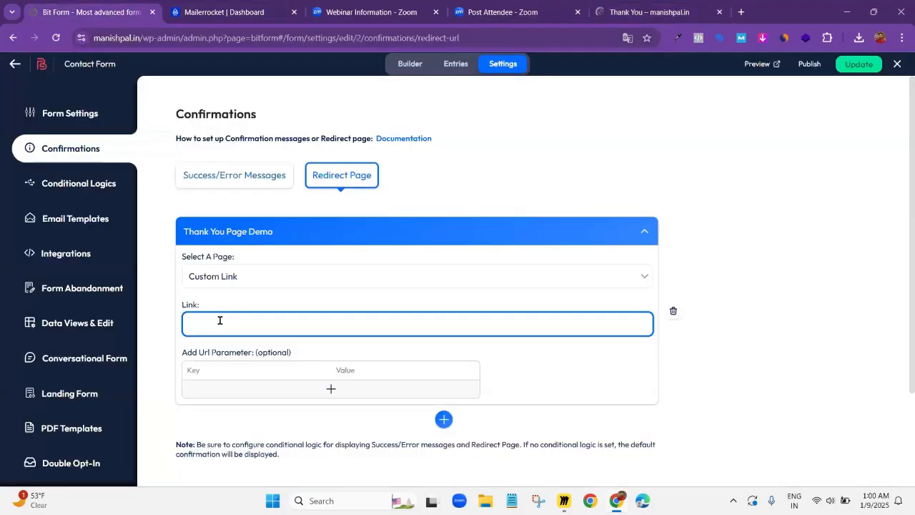
{"action": "key", "text": "ctrl+v"}
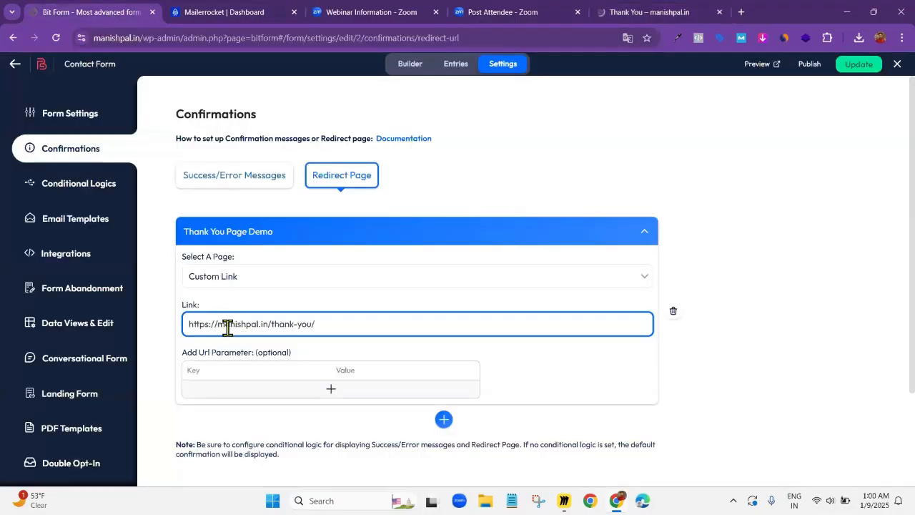
{"action": "left_click", "coordinate": [740, 224]}
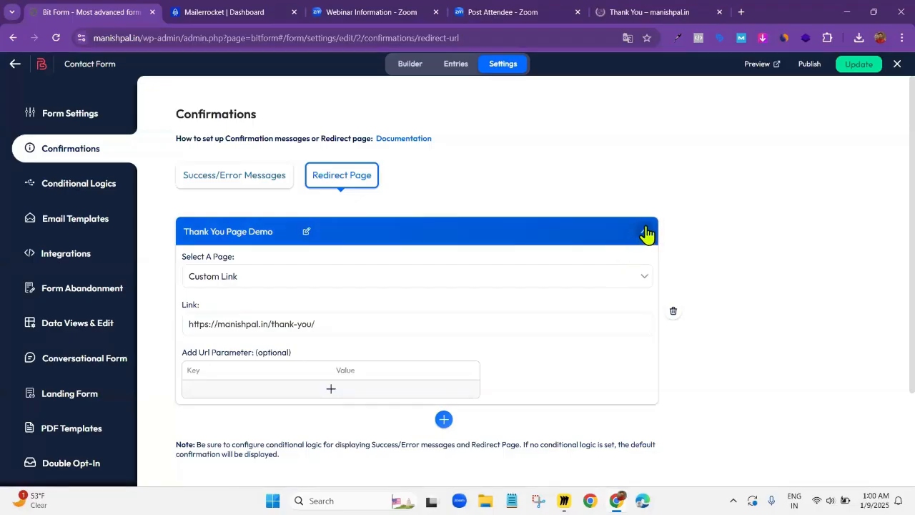
{"action": "scroll", "coordinate": [641, 246], "scroll_direction": "down", "scroll_amount": 2}
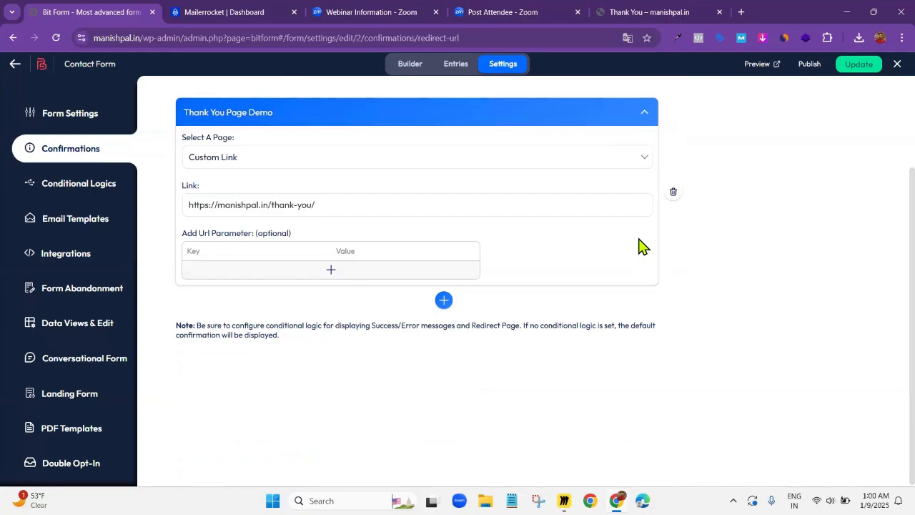
{"action": "scroll", "coordinate": [641, 247], "scroll_direction": "up", "scroll_amount": 2}
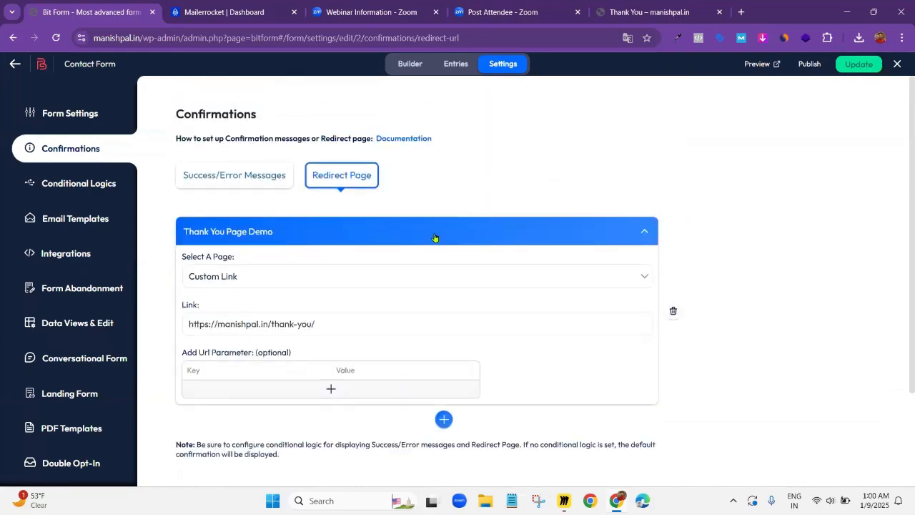
Save the form with its thank-you redirect and open its conditional logic settings
{"action": "left_click", "coordinate": [857, 70]}
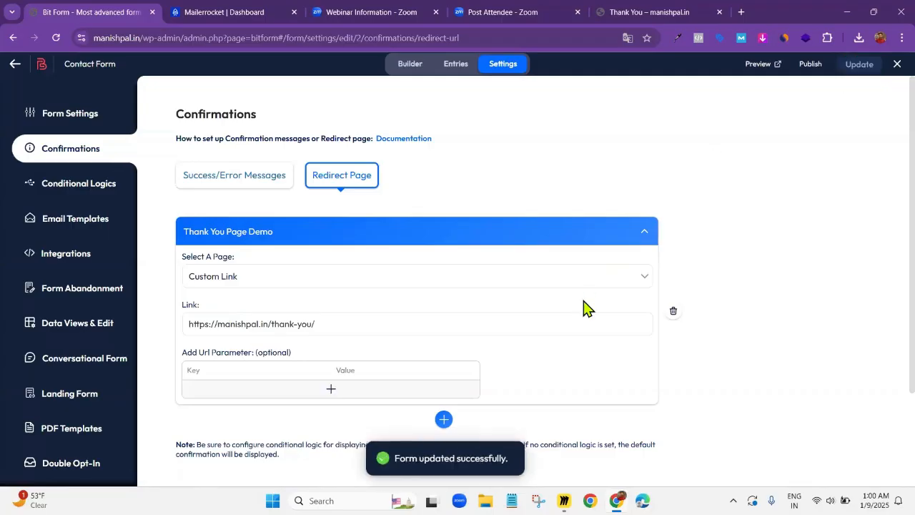
{"action": "left_click", "coordinate": [644, 233]}
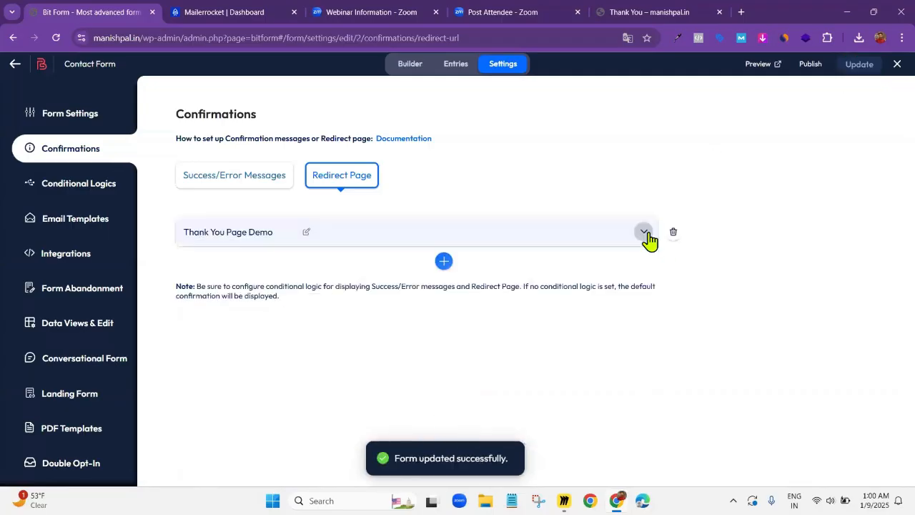
{"action": "left_click", "coordinate": [85, 187]}
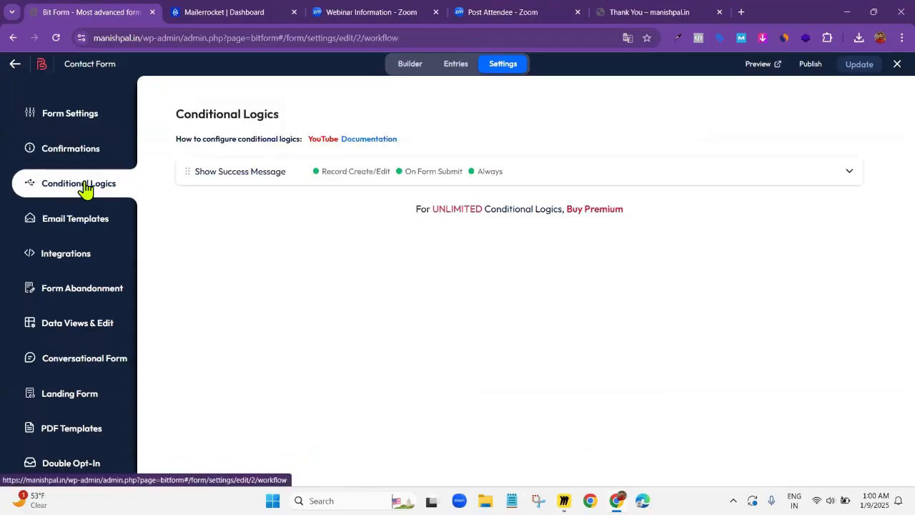
Start a new Web Hooks integration from the form's available integrations
{"action": "left_click", "coordinate": [64, 256]}
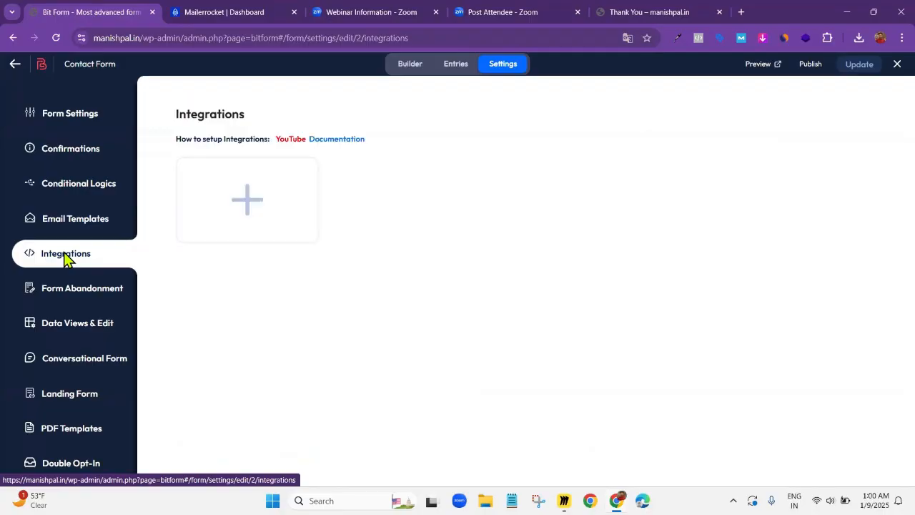
{"action": "left_click", "coordinate": [249, 202]}
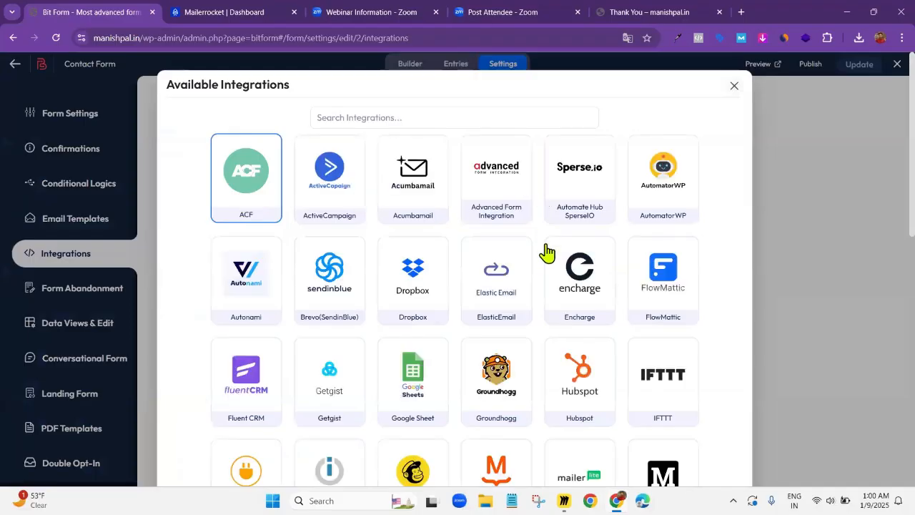
{"action": "scroll", "coordinate": [626, 318], "scroll_direction": "down", "scroll_amount": 4}
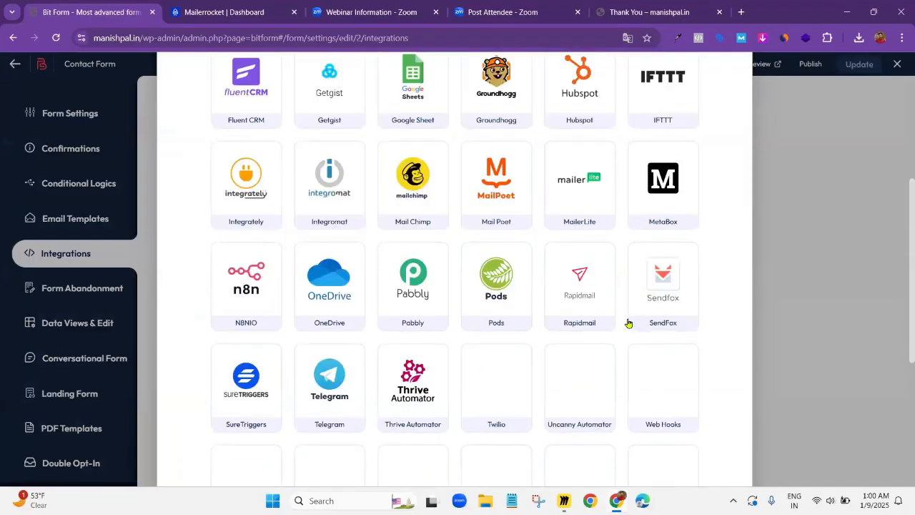
{"action": "left_click", "coordinate": [671, 389]}
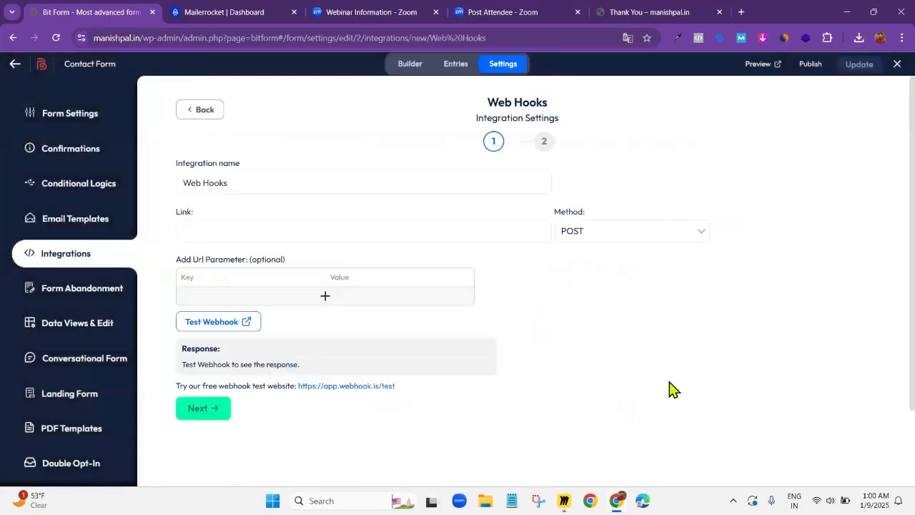
{"action": "left_click", "coordinate": [309, 233]}
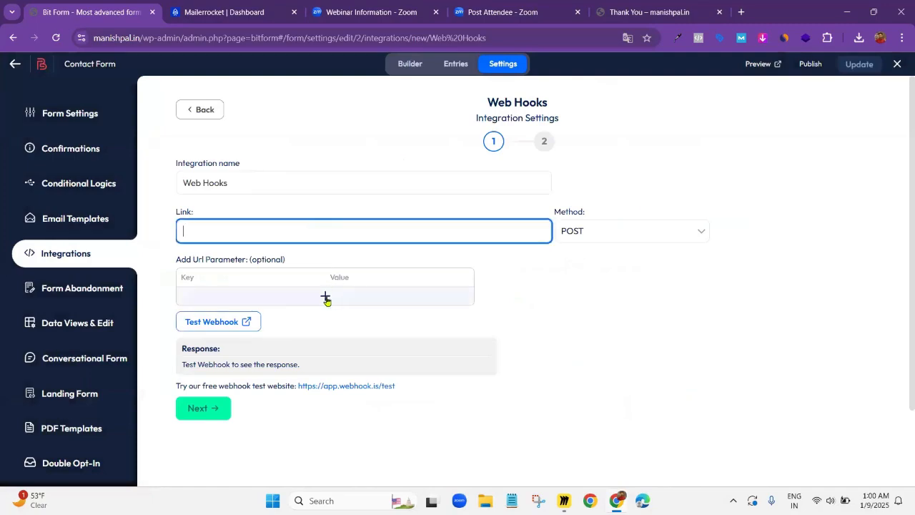
{"action": "left_click", "coordinate": [585, 293]}
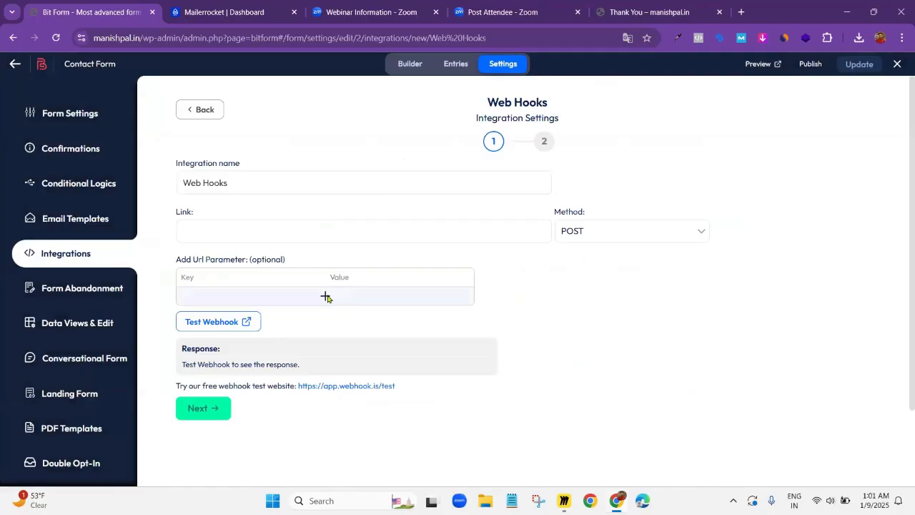
Add a URL parameter to the webhook with the form field b2-5 as its value
{"action": "left_click", "coordinate": [325, 296]}
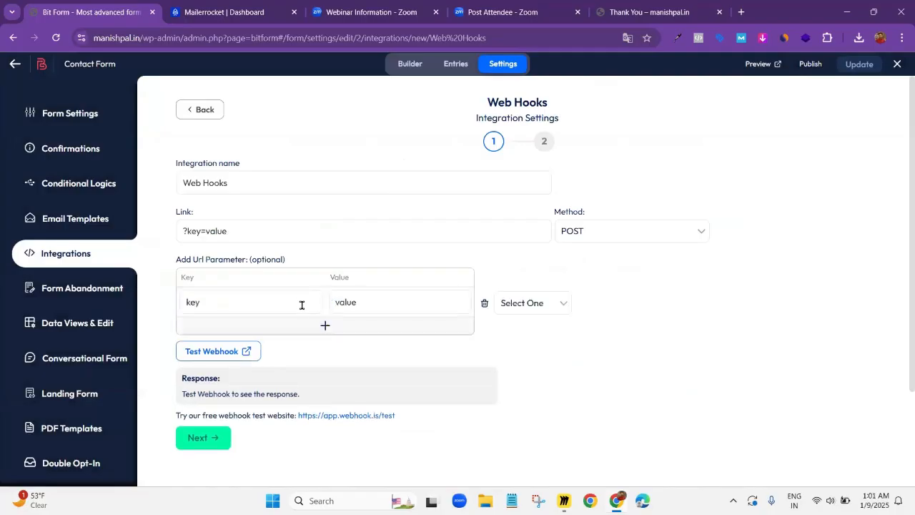
{"action": "left_click", "coordinate": [529, 309]}
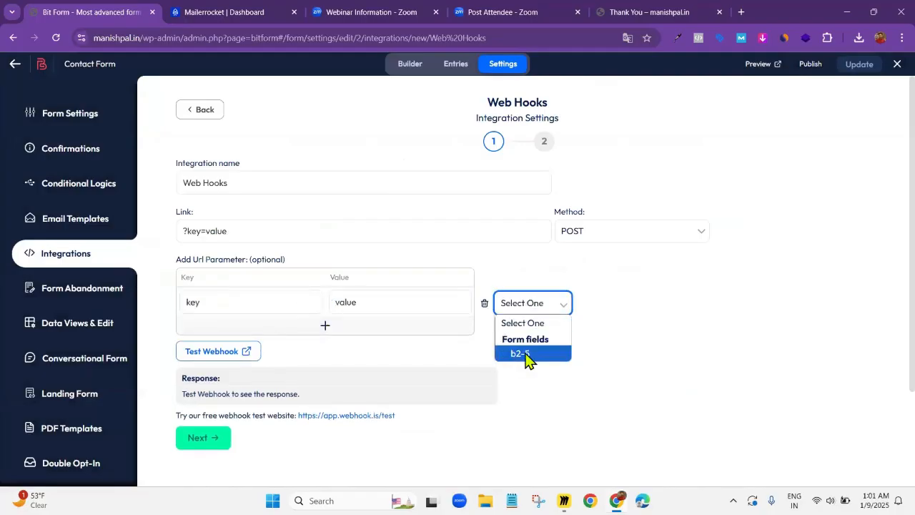
{"action": "left_click", "coordinate": [526, 354]}
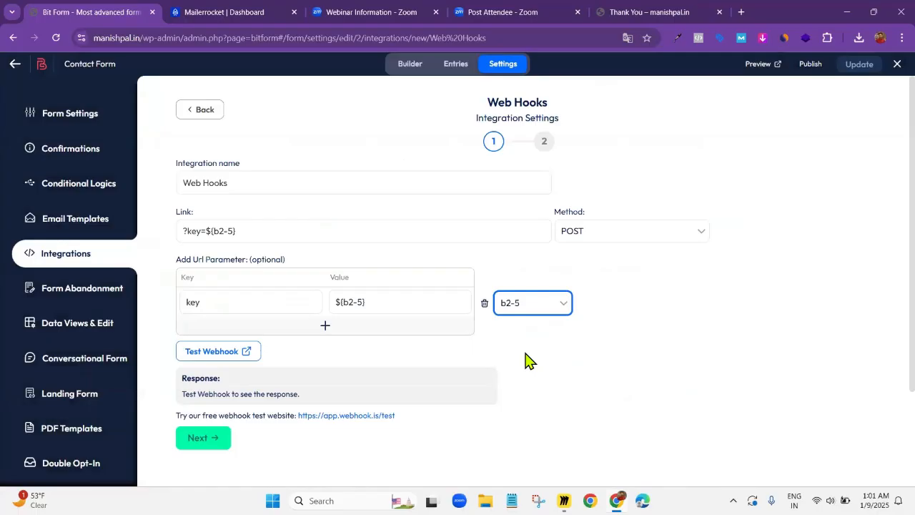
Set the key of the webhook's URL parameter to EMAIL, keeping form field b2-5 as its value
{"action": "left_click", "coordinate": [210, 303]}
{"action": "key", "text": "BackSpace"}
{"action": "key", "text": "BackSpace"}
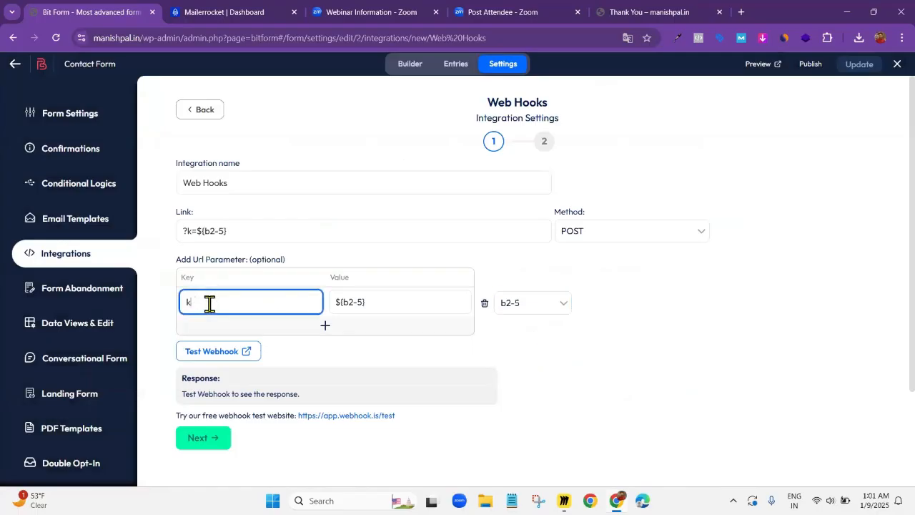
{"action": "type", "text": "EMAIL"}
{"action": "key", "text": "Home"}
{"action": "key", "text": "Delete"}
{"action": "left_click", "coordinate": [544, 307]}
{"action": "left_click", "coordinate": [590, 349]}
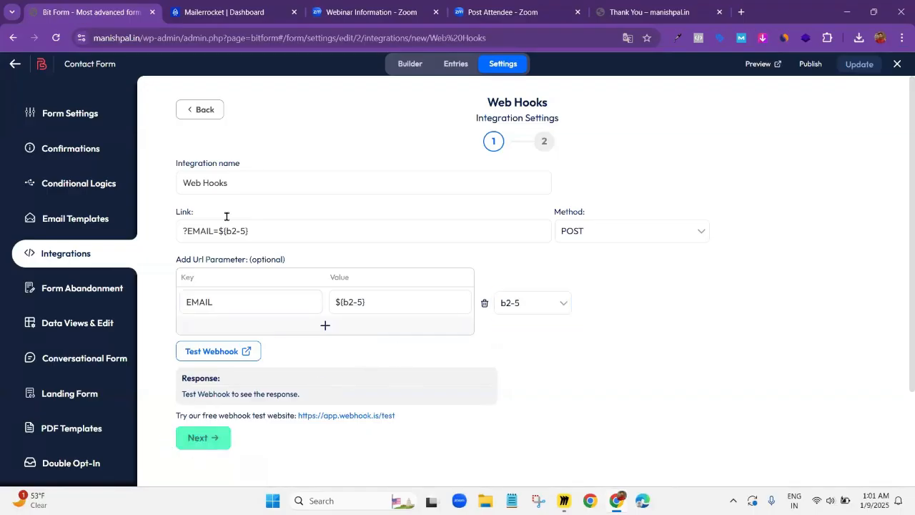
{"action": "left_click", "coordinate": [185, 231]}
{"action": "key", "text": "BackSpace"}
{"action": "left_click", "coordinate": [185, 230]}
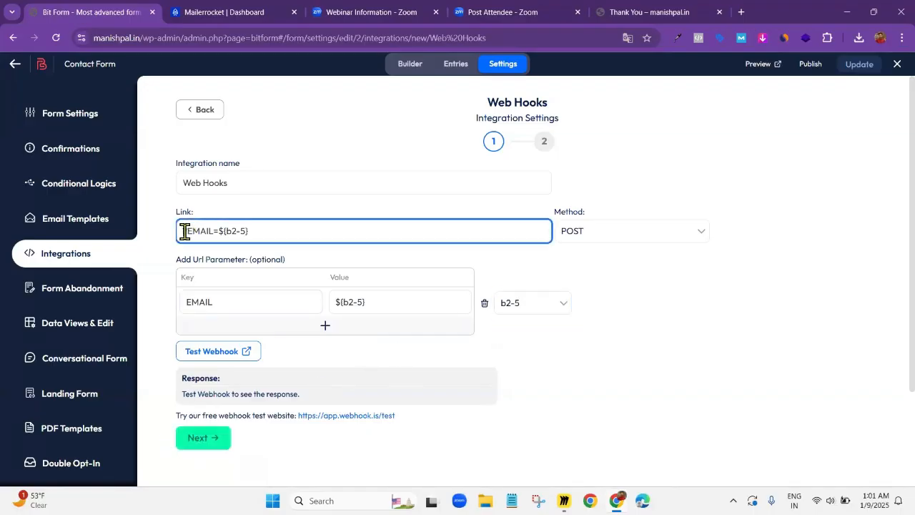
{"action": "type", "text": "?"}
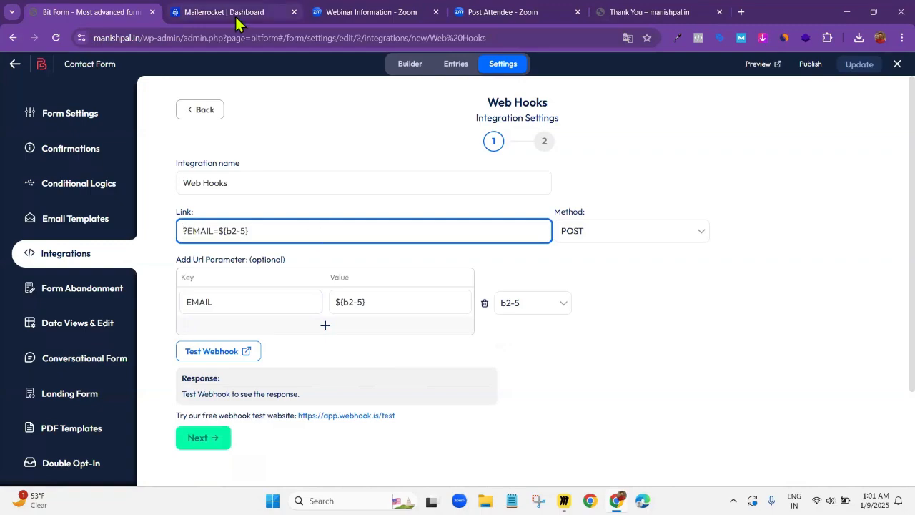
Switch to the Mailer Rocket dashboard and start creating a new subscriber list from the lists page
{"action": "mouse_move", "coordinate": [239, 20]}
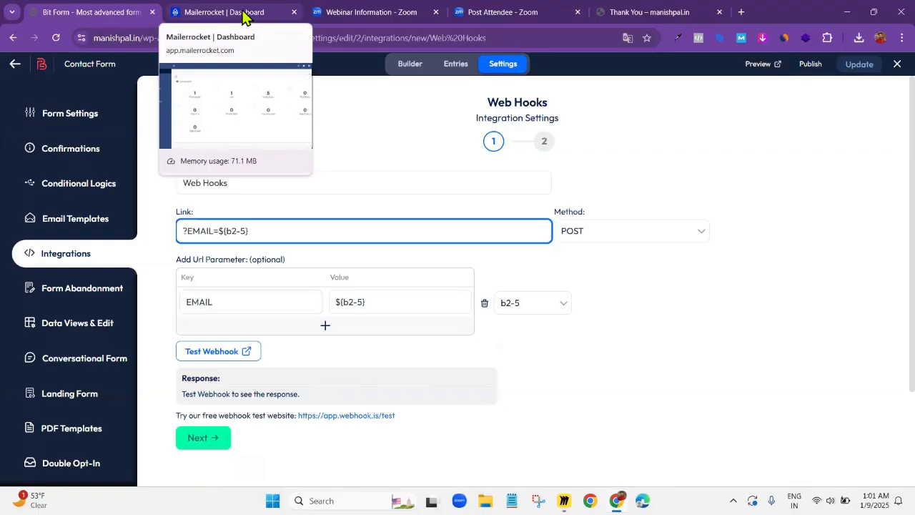
{"action": "left_click", "coordinate": [243, 17]}
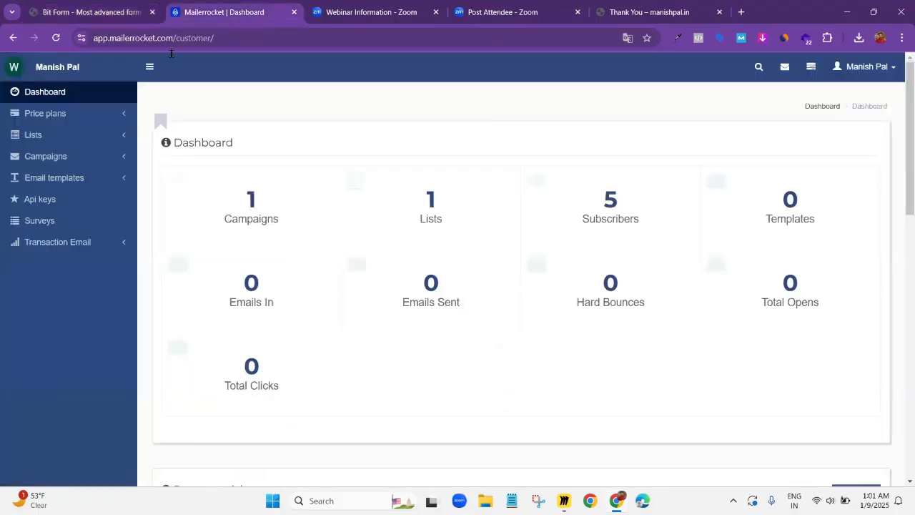
{"action": "left_click", "coordinate": [62, 140]}
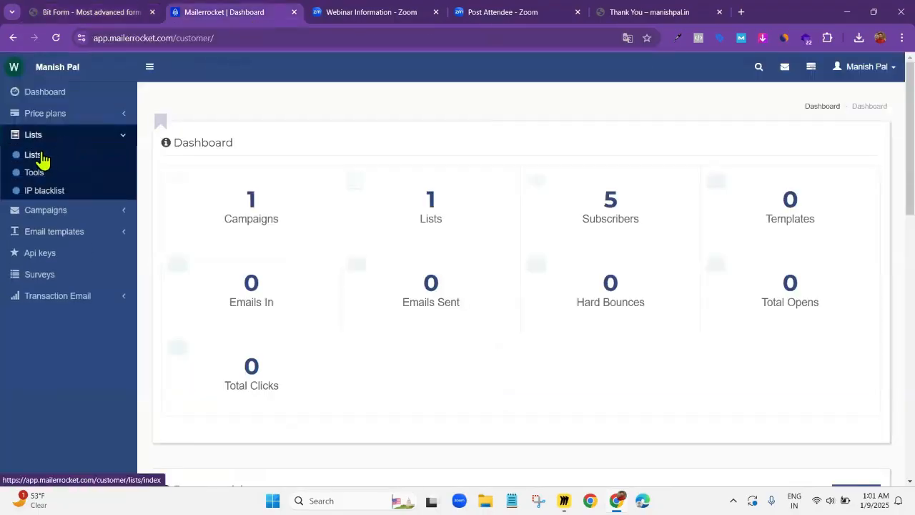
{"action": "left_click", "coordinate": [41, 158]}
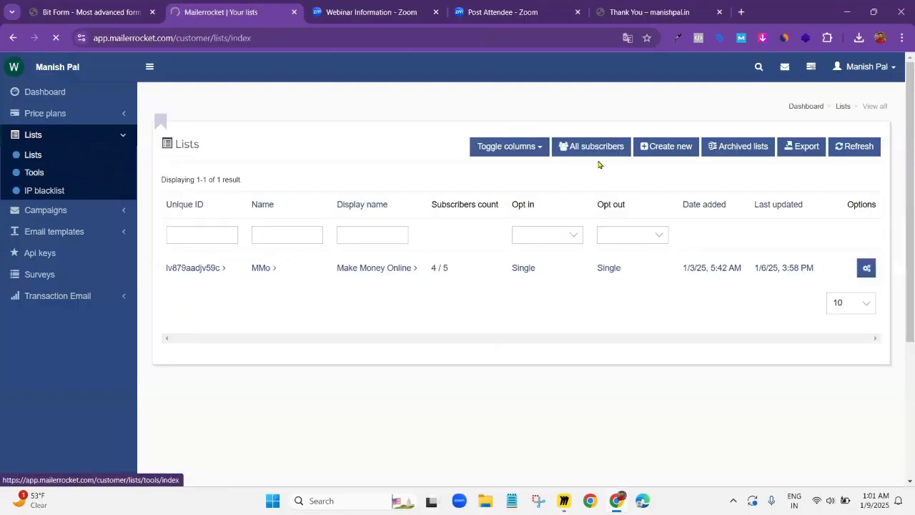
{"action": "left_click", "coordinate": [665, 148]}
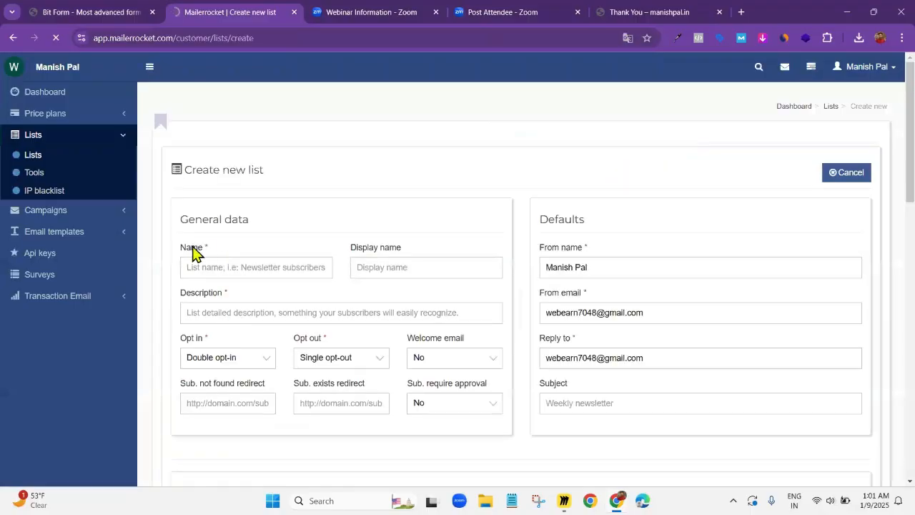
Name the new list "mmo demo list"
{"action": "left_click", "coordinate": [275, 276]}
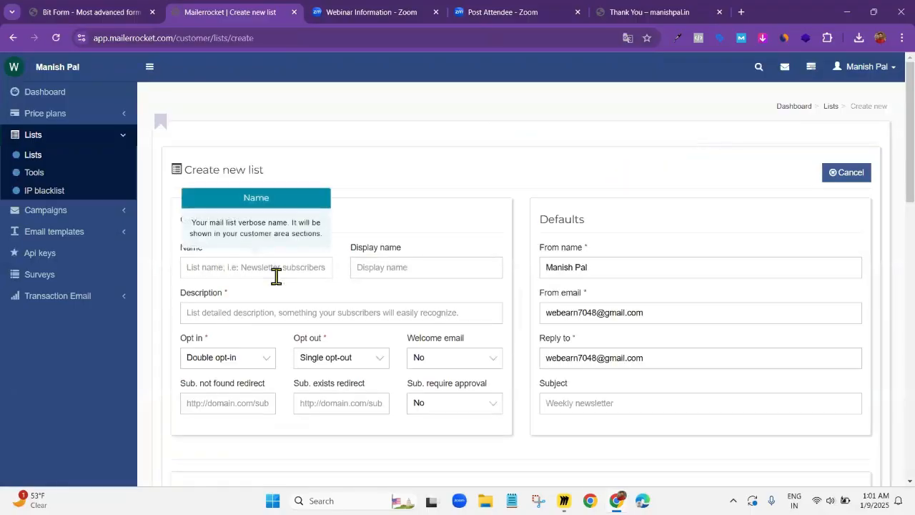
{"action": "type", "text": "mm"}
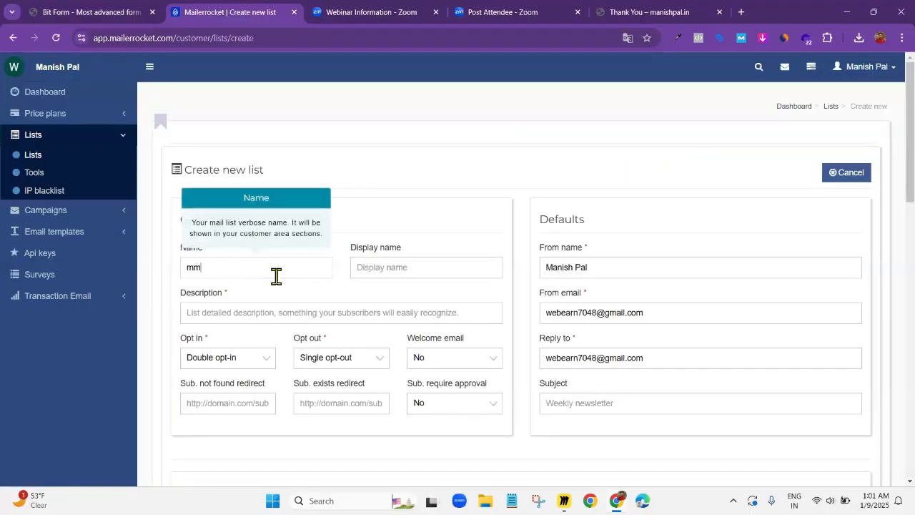
{"action": "key", "text": "BackSpace"}
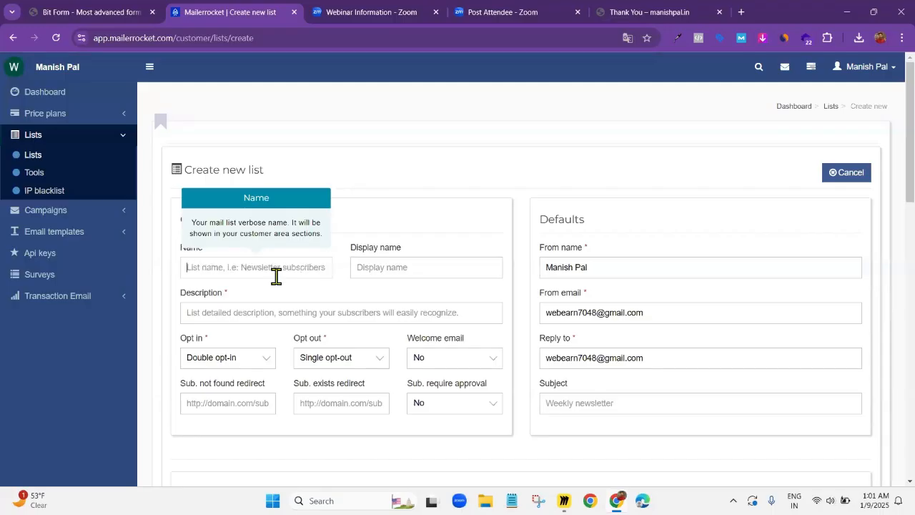
{"action": "type", "text": "mmo demo list"}
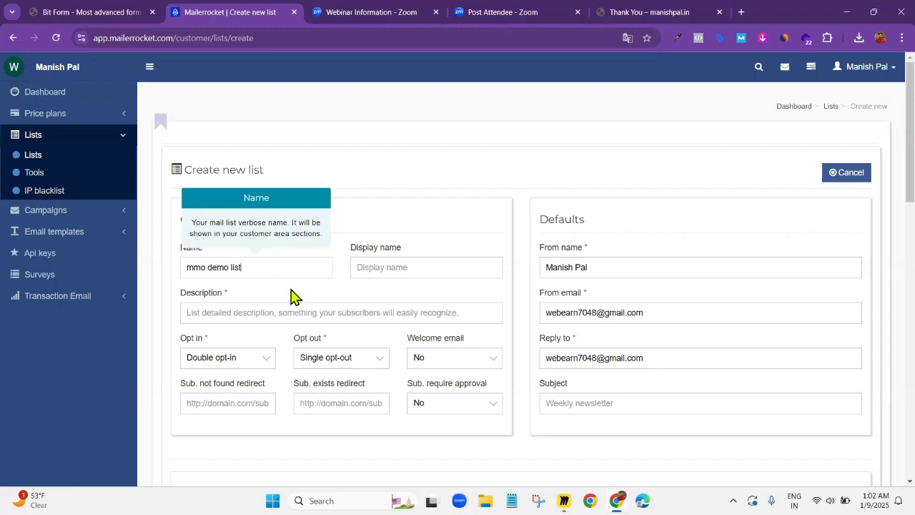
Enter "this list for demo" as the list's description and set its opt-in to Single opt-in
{"action": "left_click", "coordinate": [239, 314]}
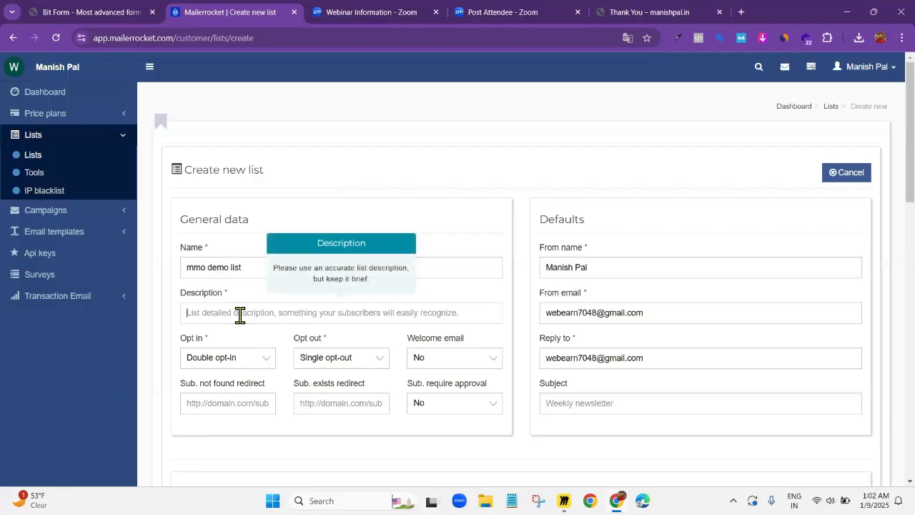
{"action": "type", "text": "this list for demo"}
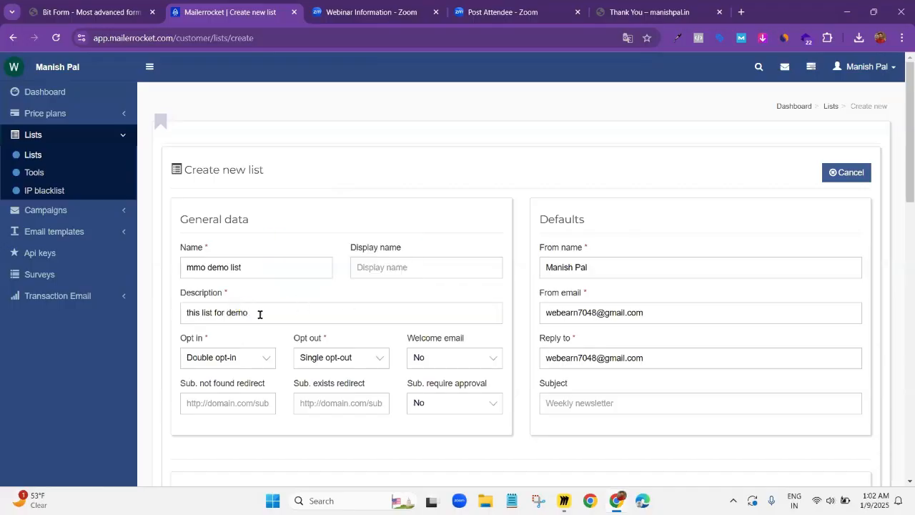
{"action": "left_click", "coordinate": [256, 357]}
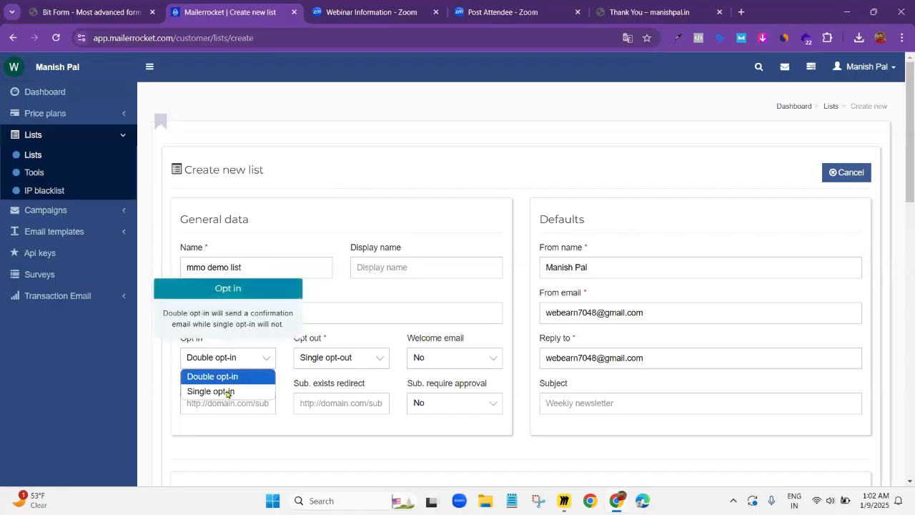
{"action": "left_click", "coordinate": [226, 391]}
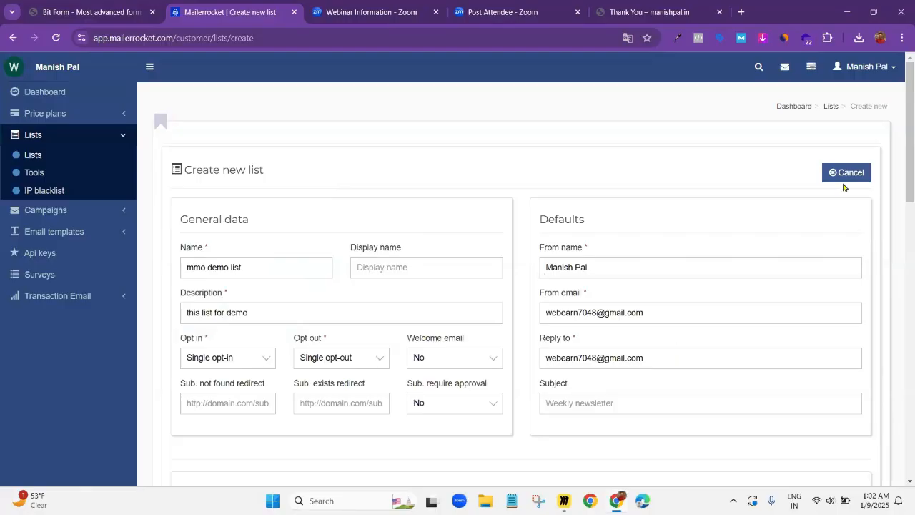
Enter the company name in the new list's company details and choose India as the country
{"action": "scroll", "coordinate": [251, 343], "scroll_direction": "down", "scroll_amount": 7}
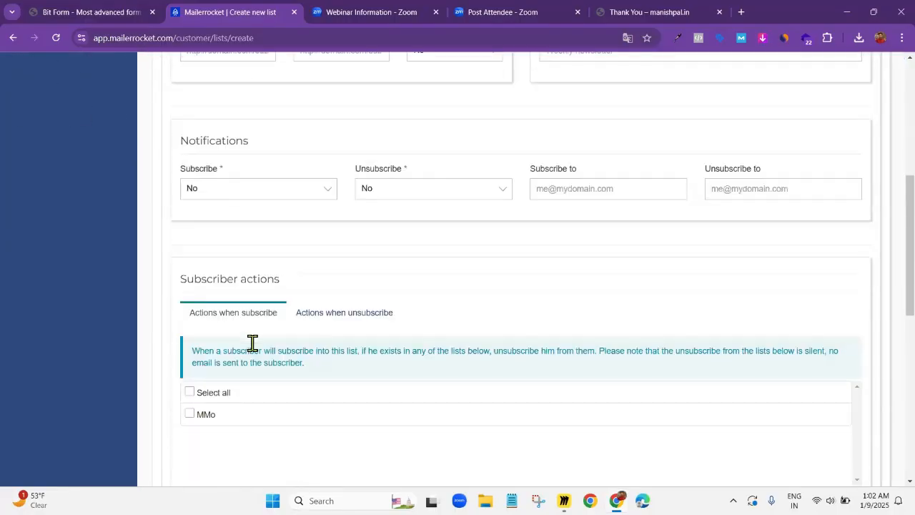
{"action": "scroll", "coordinate": [350, 260], "scroll_direction": "down", "scroll_amount": 3}
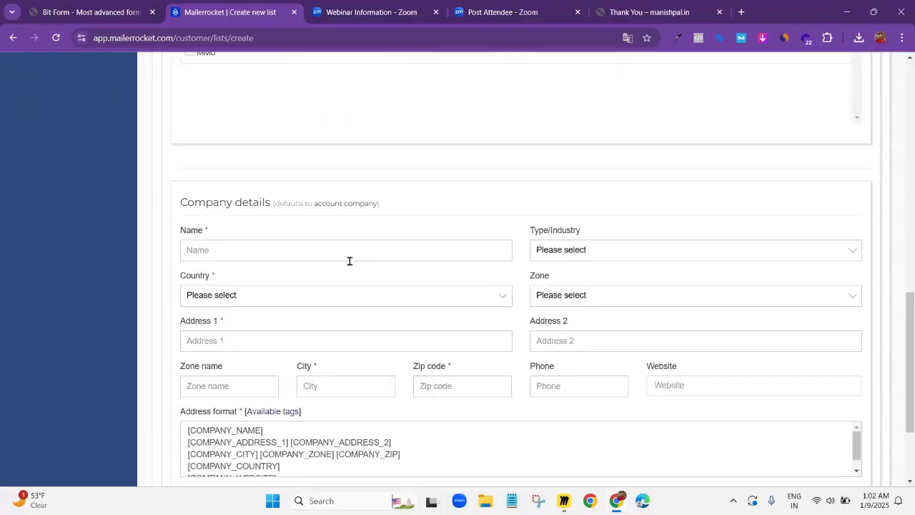
{"action": "scroll", "coordinate": [378, 325], "scroll_direction": "up", "scroll_amount": 4}
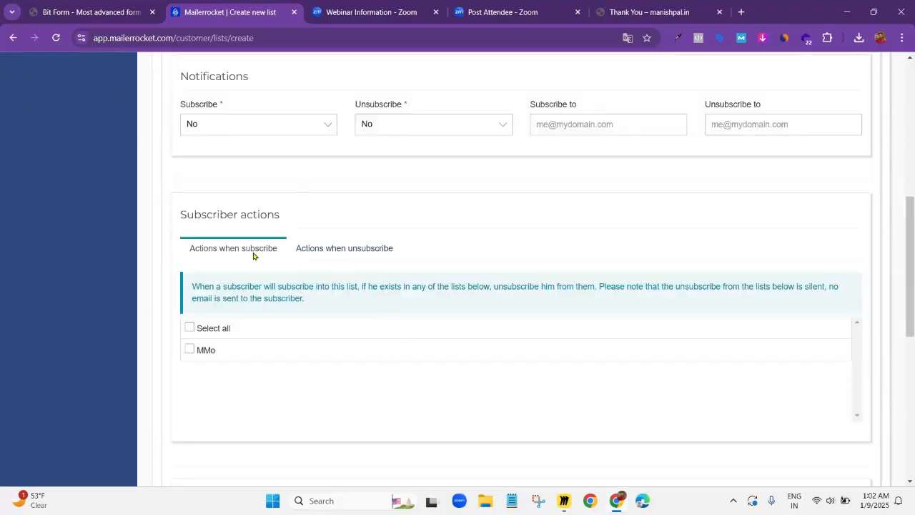
{"action": "scroll", "coordinate": [255, 259], "scroll_direction": "up", "scroll_amount": 2}
{"action": "scroll", "coordinate": [258, 285], "scroll_direction": "down", "scroll_amount": 2}
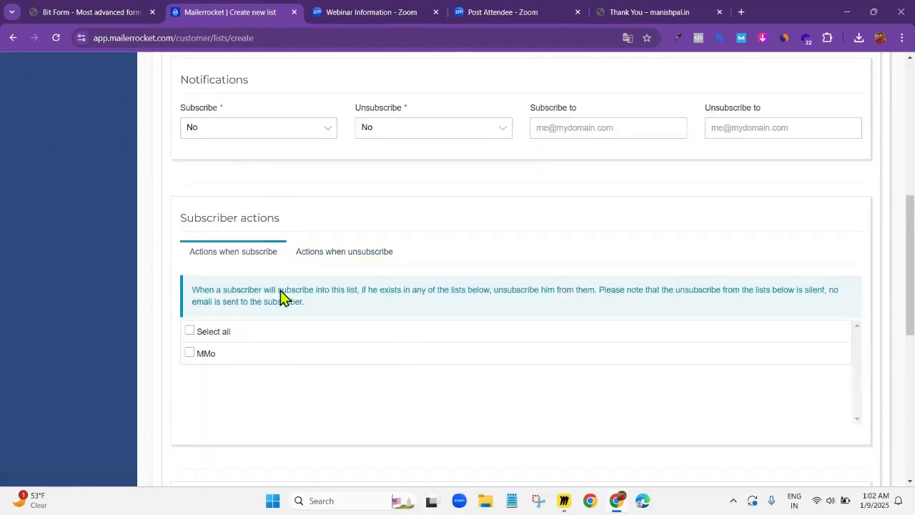
{"action": "scroll", "coordinate": [283, 297], "scroll_direction": "down", "scroll_amount": 3}
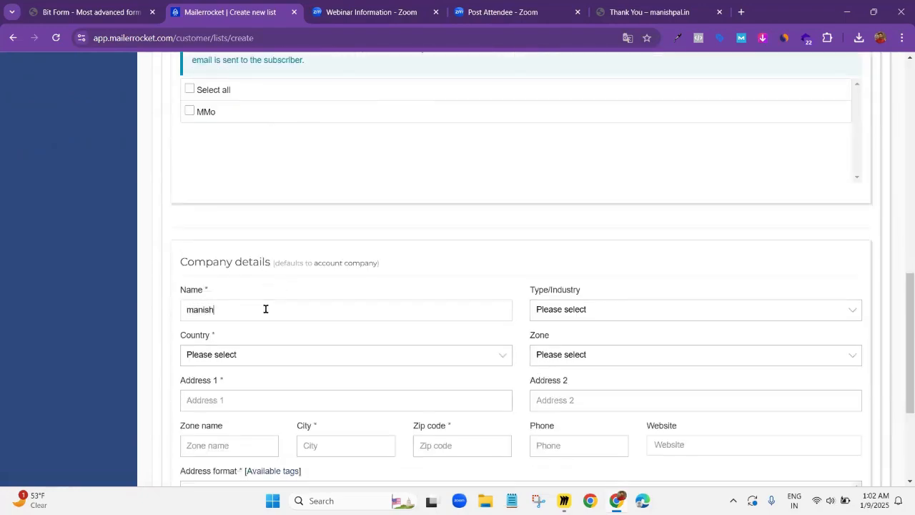
{"action": "left_click", "coordinate": [262, 357]}
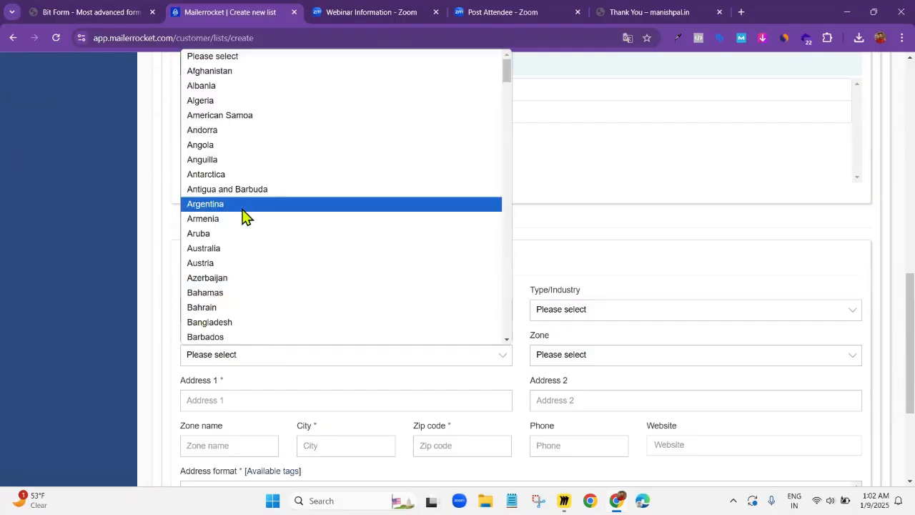
{"action": "type", "text": "india"}
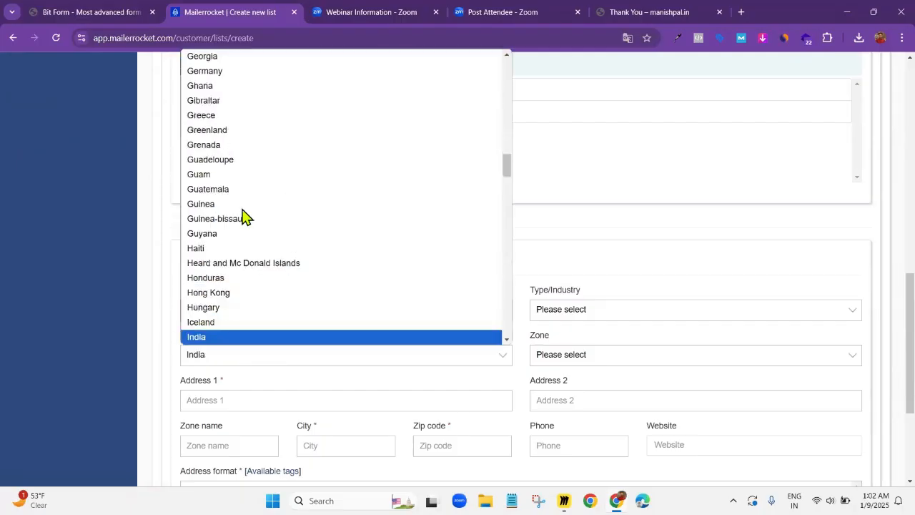
{"action": "left_click", "coordinate": [215, 336]}
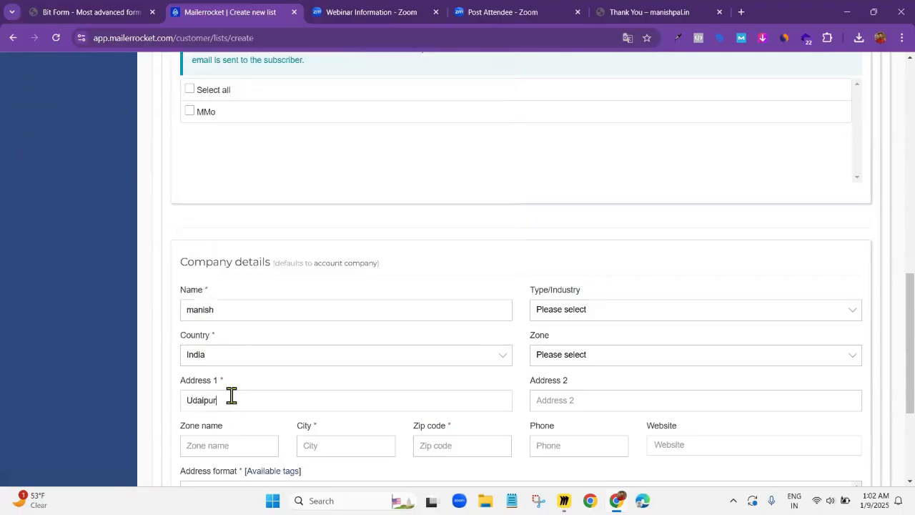
Fill in the first address line, city and zip code in the list's company details
{"action": "scroll", "coordinate": [231, 395], "scroll_direction": "down", "scroll_amount": 1}
{"action": "left_click", "coordinate": [239, 326]}
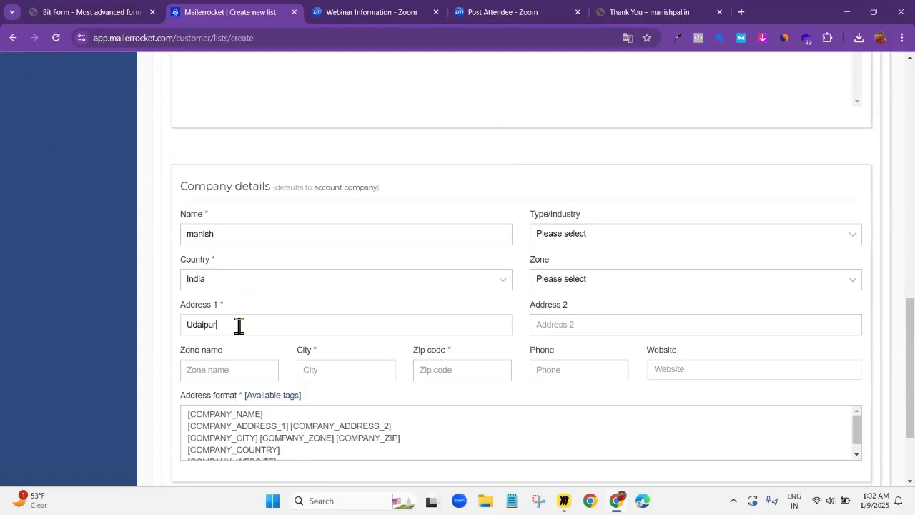
{"action": "left_click", "coordinate": [221, 387]}
{"action": "left_click", "coordinate": [229, 371]}
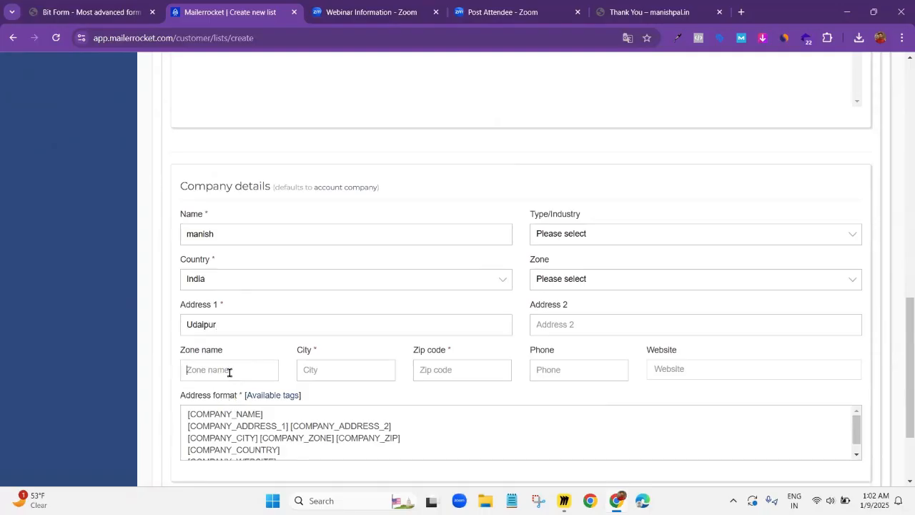
{"action": "left_click", "coordinate": [324, 380]}
{"action": "left_click", "coordinate": [434, 373]}
{"action": "type", "text": "1"}
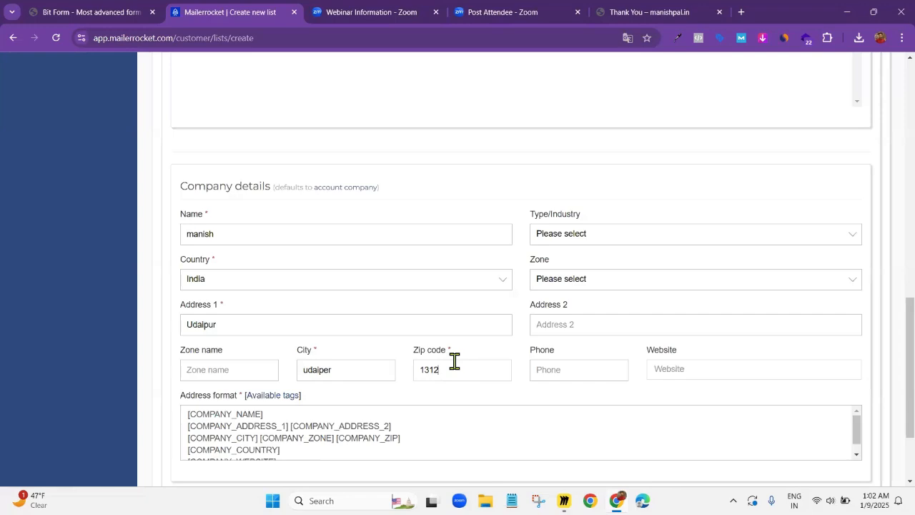
{"action": "type", "text": "31245"}
{"action": "left_click", "coordinate": [473, 409]}
{"action": "scroll", "coordinate": [347, 398], "scroll_direction": "down", "scroll_amount": 1}
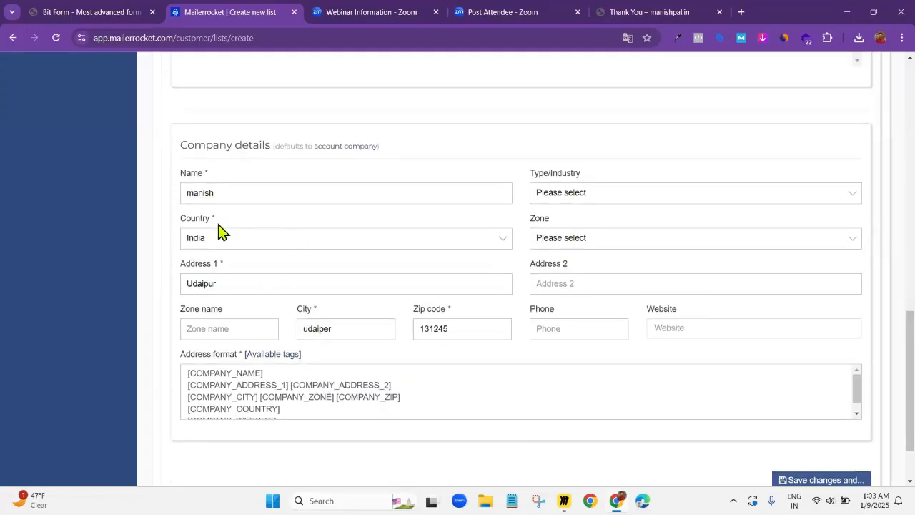
Set the company's type/industry to Other and save the new list, returning to the lists page
{"action": "scroll", "coordinate": [420, 280], "scroll_direction": "down", "scroll_amount": 1}
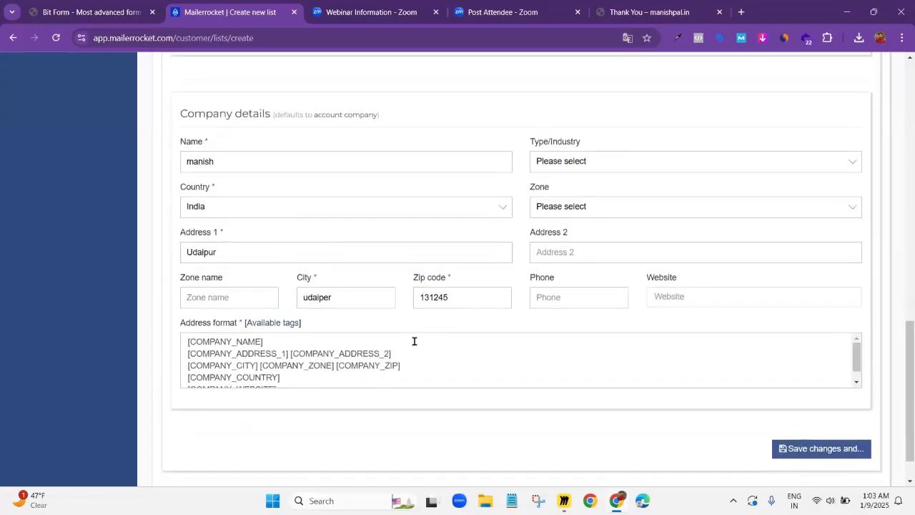
{"action": "scroll", "coordinate": [414, 350], "scroll_direction": "down", "scroll_amount": 1}
{"action": "scroll", "coordinate": [388, 239], "scroll_direction": "up", "scroll_amount": 3}
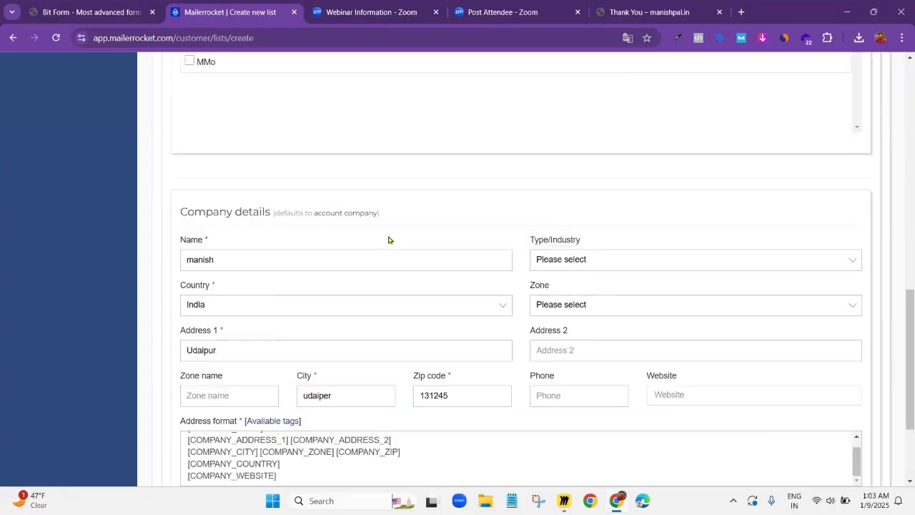
{"action": "scroll", "coordinate": [429, 221], "scroll_direction": "down", "scroll_amount": 2}
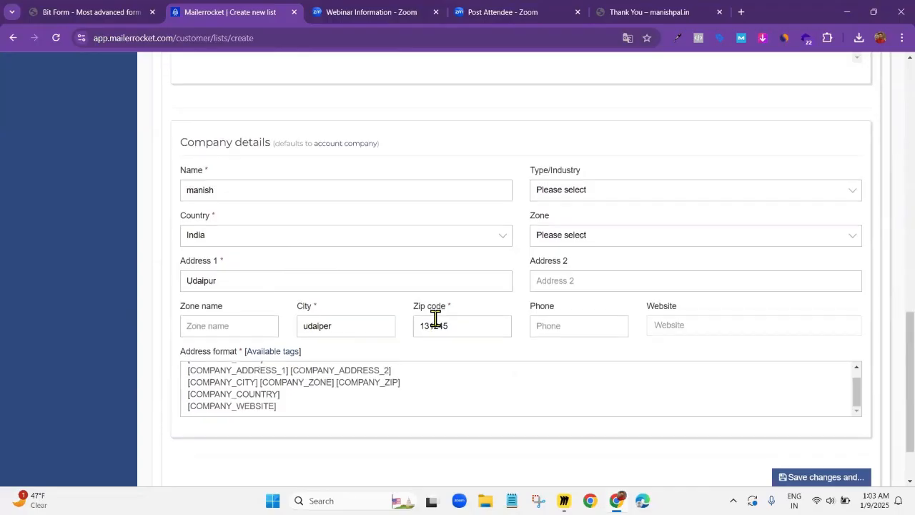
{"action": "scroll", "coordinate": [561, 268], "scroll_direction": "up", "scroll_amount": 1}
{"action": "scroll", "coordinate": [532, 308], "scroll_direction": "down", "scroll_amount": 1}
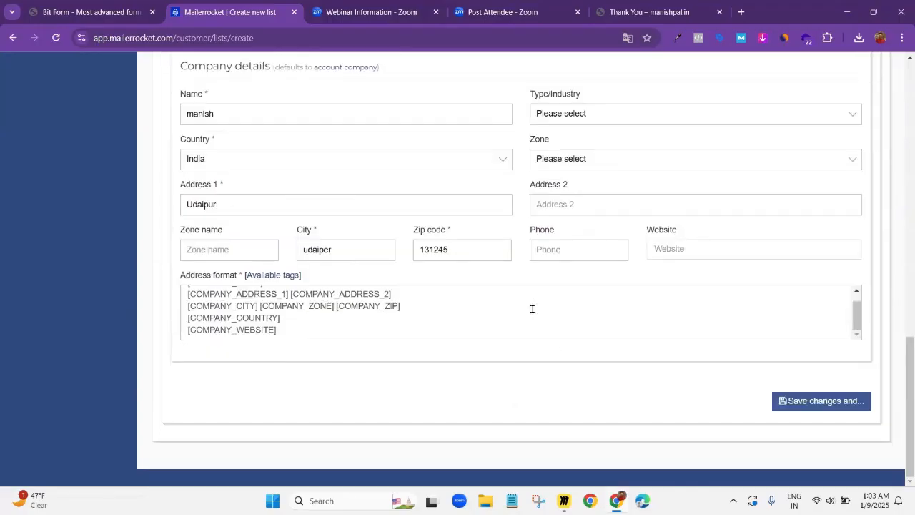
{"action": "scroll", "coordinate": [533, 306], "scroll_direction": "up", "scroll_amount": 2}
{"action": "left_click", "coordinate": [596, 323]}
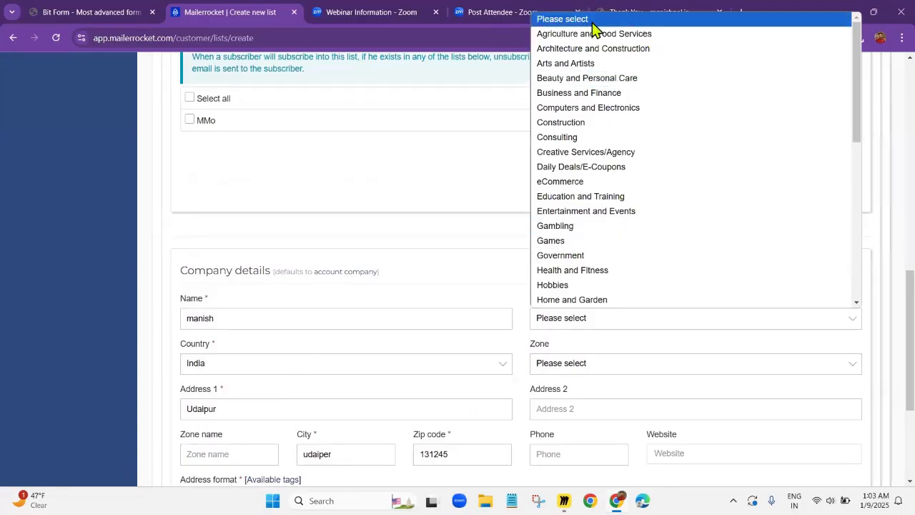
{"action": "scroll", "coordinate": [599, 243], "scroll_direction": "down", "scroll_amount": 5}
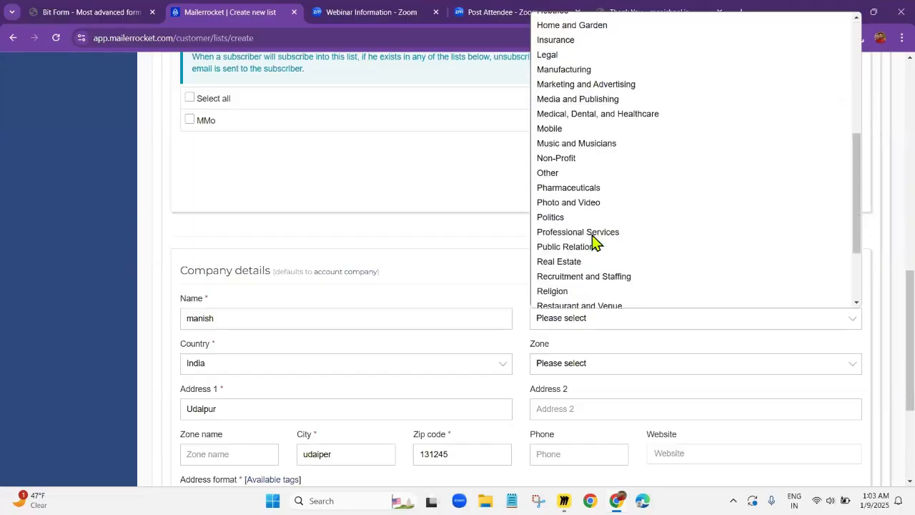
{"action": "left_click", "coordinate": [566, 174]}
{"action": "scroll", "coordinate": [511, 312], "scroll_direction": "down", "scroll_amount": 3}
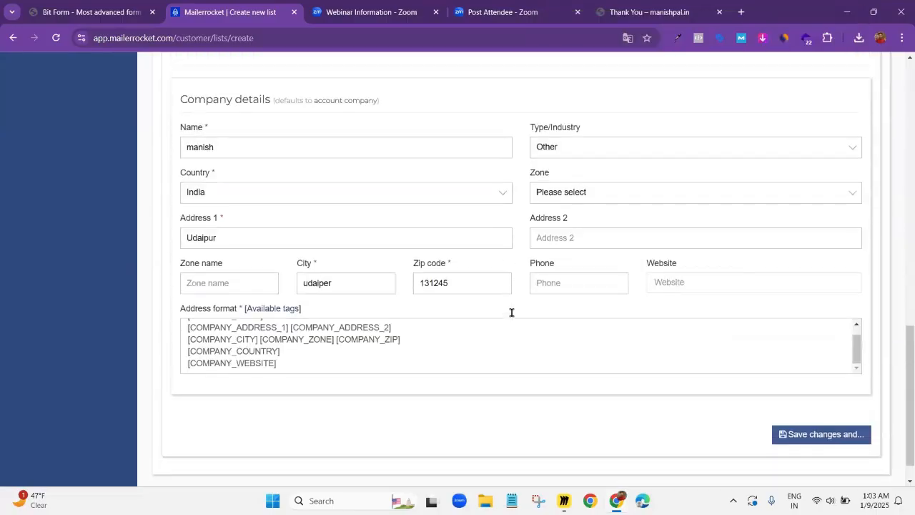
{"action": "left_click", "coordinate": [806, 398]}
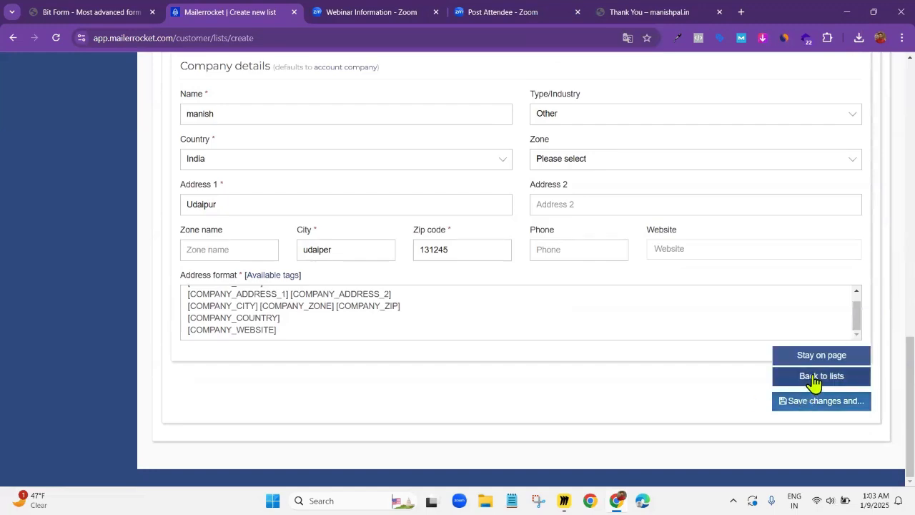
{"action": "left_click", "coordinate": [814, 376]}
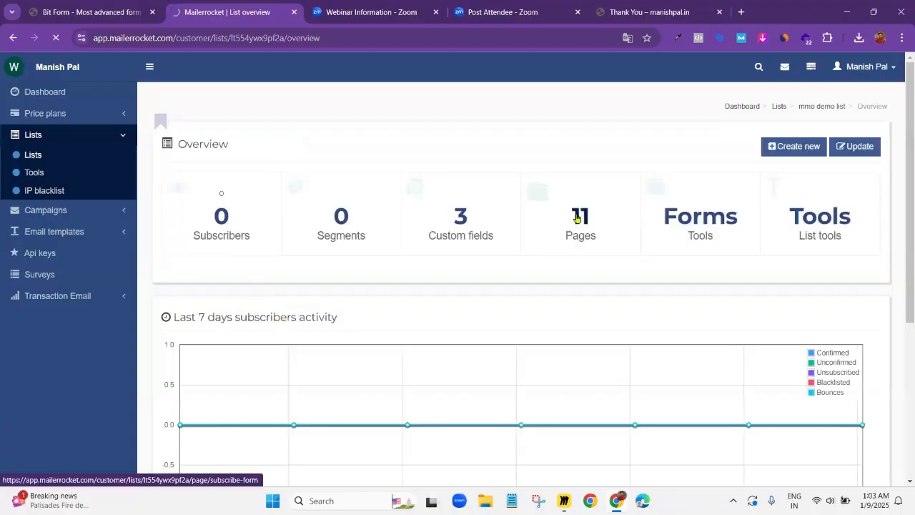
Copy the subscribe form URL of "mmo demo list" and insert it before the EMAIL parameter in the Bit Form webhook link
{"action": "left_click", "coordinate": [576, 218]}
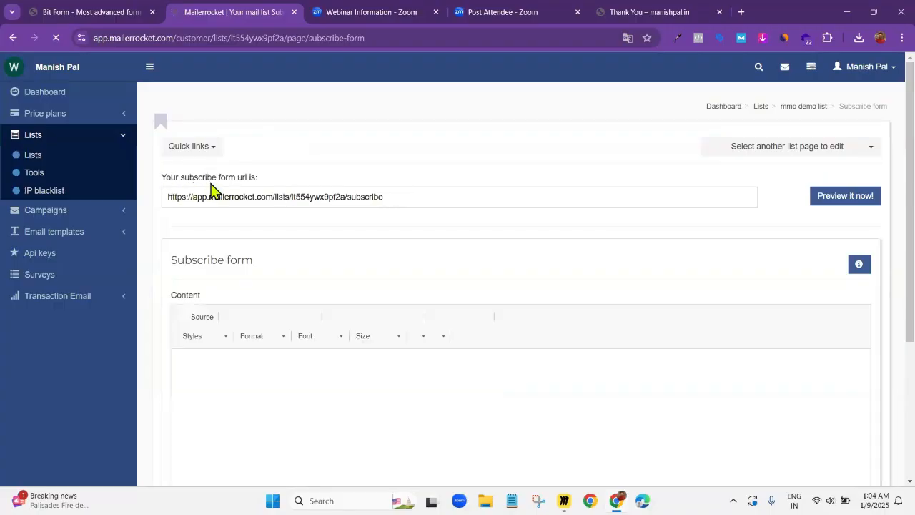
{"action": "triple_click", "coordinate": [397, 193]}
{"action": "key", "text": "ctrl+c"}
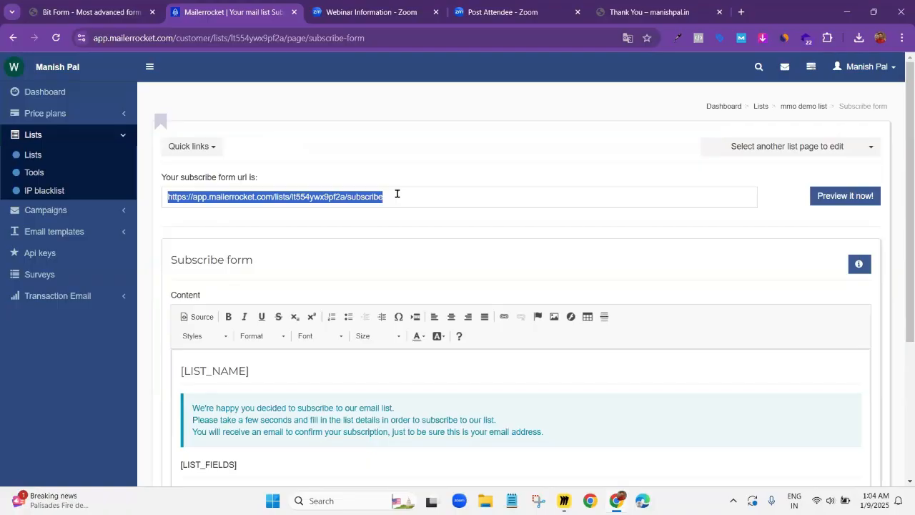
{"action": "left_click", "coordinate": [397, 194]}
{"action": "left_click", "coordinate": [65, 7]}
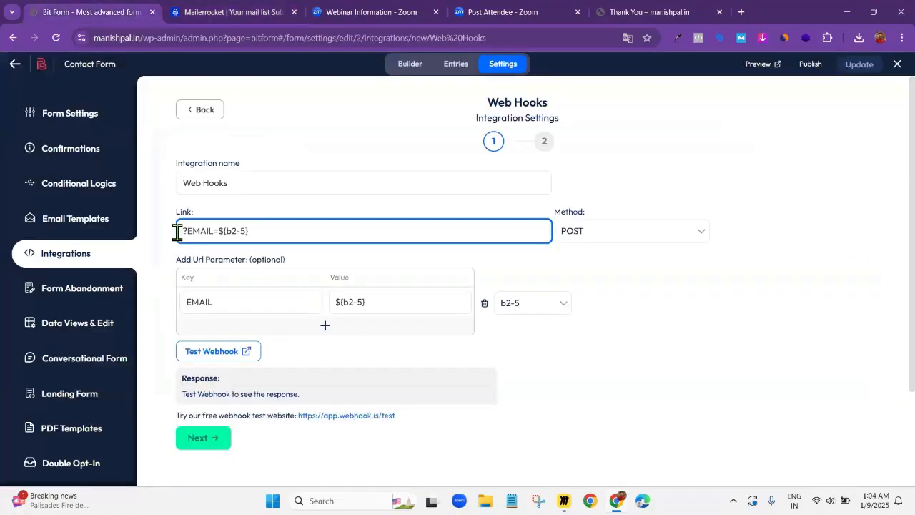
{"action": "key", "text": "ctrl+v"}
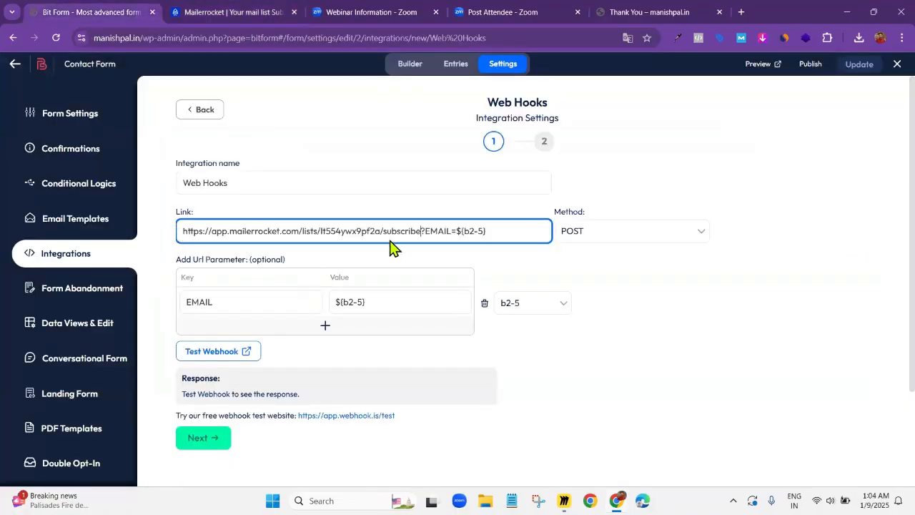
{"action": "left_click", "coordinate": [538, 267]}
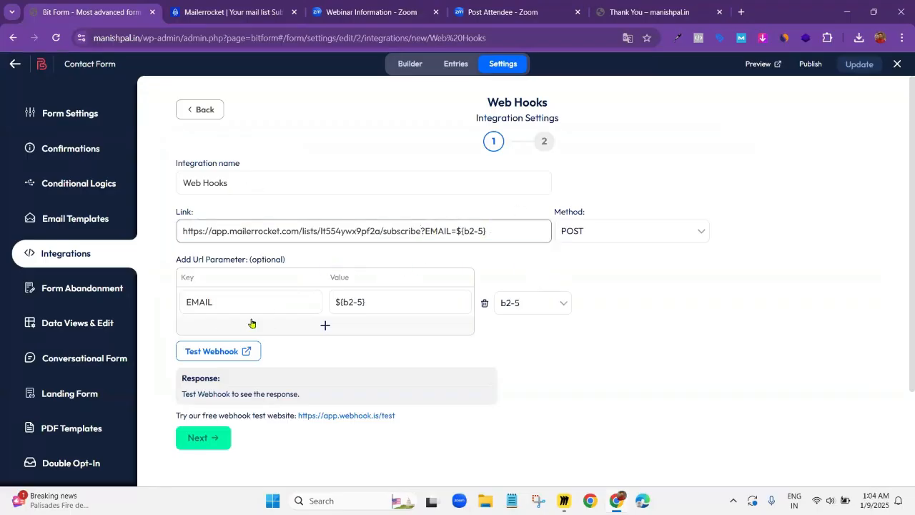
Complete the Web Hooks integration setup and save it to the form
{"action": "scroll", "coordinate": [207, 322], "scroll_direction": "down", "scroll_amount": 2}
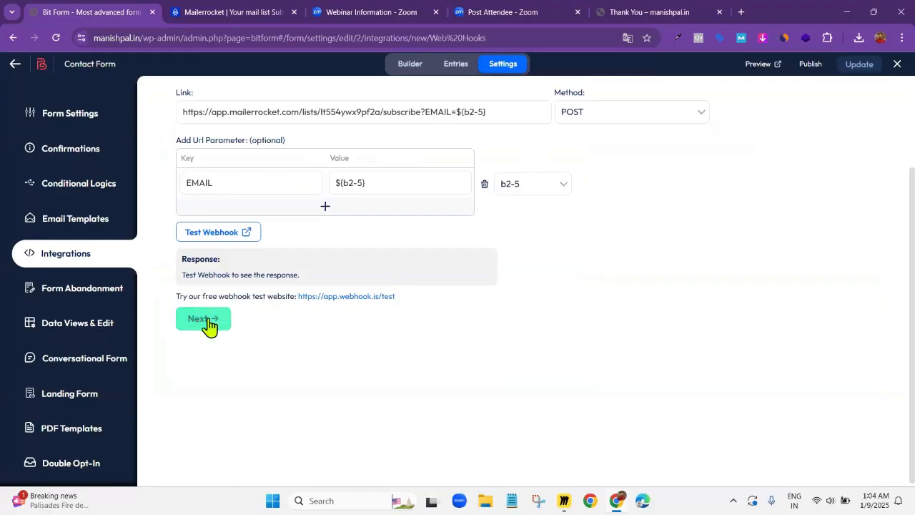
{"action": "left_click", "coordinate": [206, 321]}
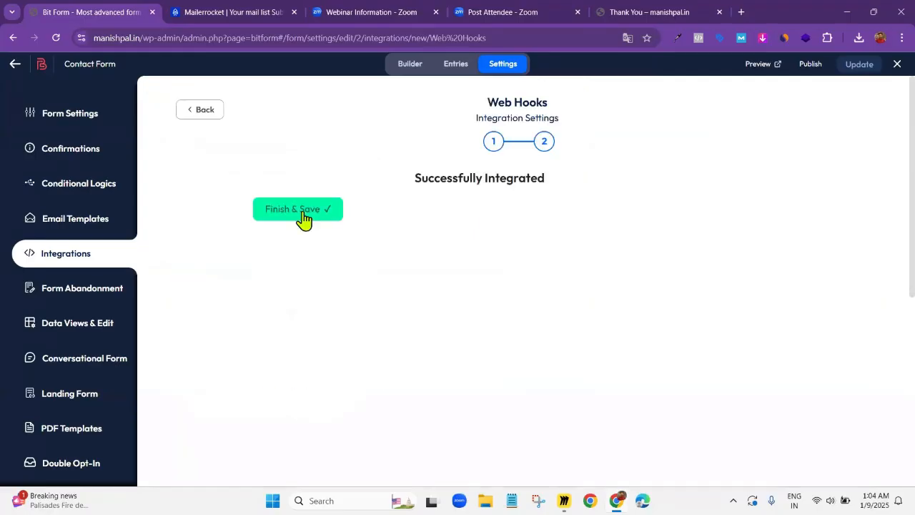
{"action": "left_click", "coordinate": [302, 213]}
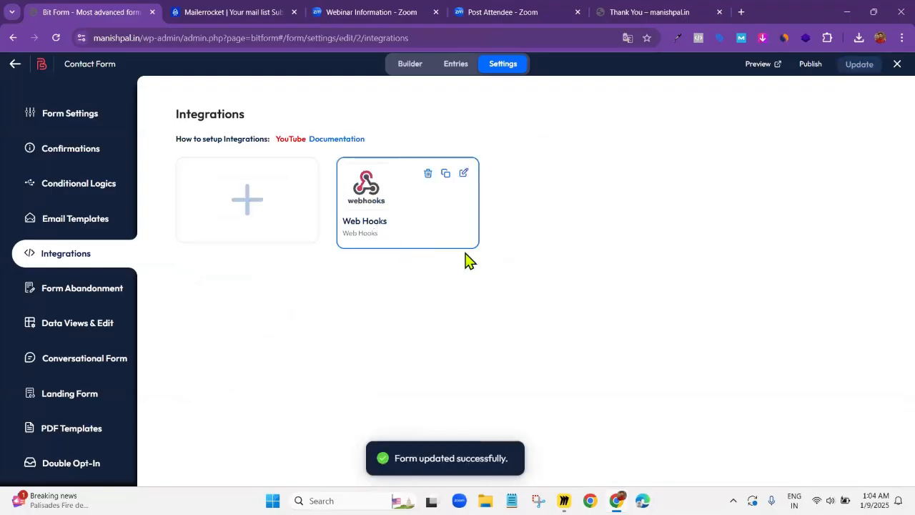
{"action": "mouse_move", "coordinate": [413, 228]}
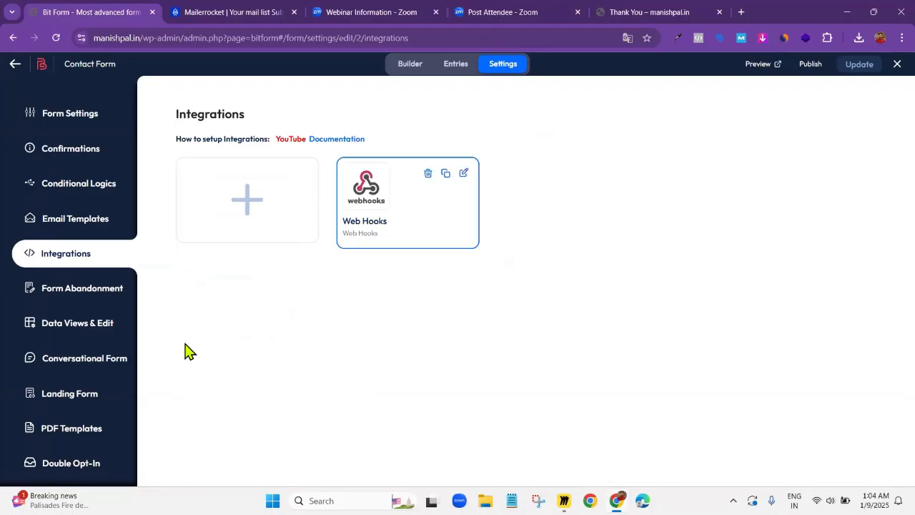
In the conditional logic for form submission, disable the success message and enable a redirect URL to Thank You Page Demo
{"action": "left_click", "coordinate": [81, 185]}
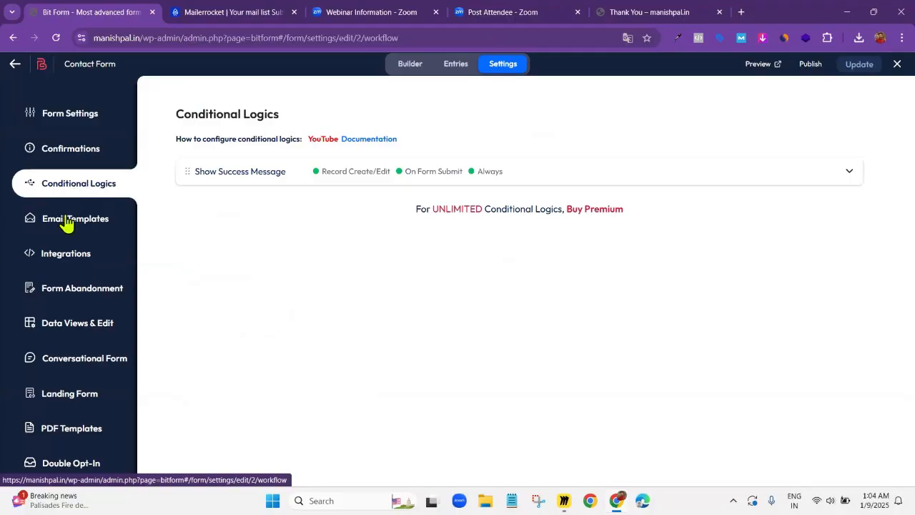
{"action": "left_click", "coordinate": [848, 172]}
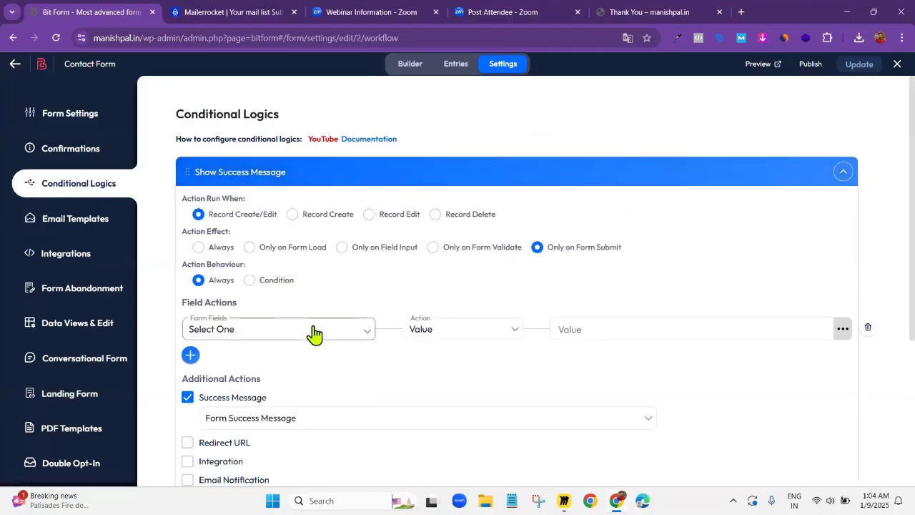
{"action": "scroll", "coordinate": [314, 333], "scroll_direction": "down", "scroll_amount": 3}
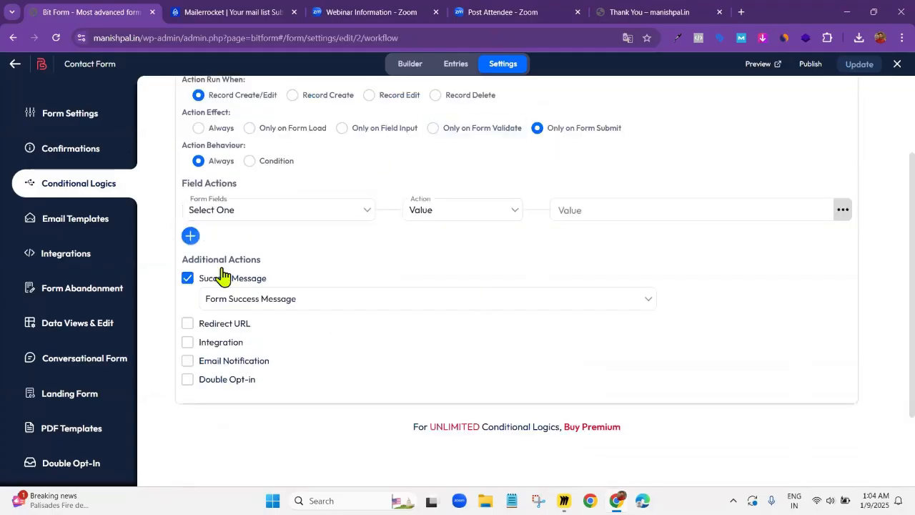
{"action": "left_click", "coordinate": [187, 278]}
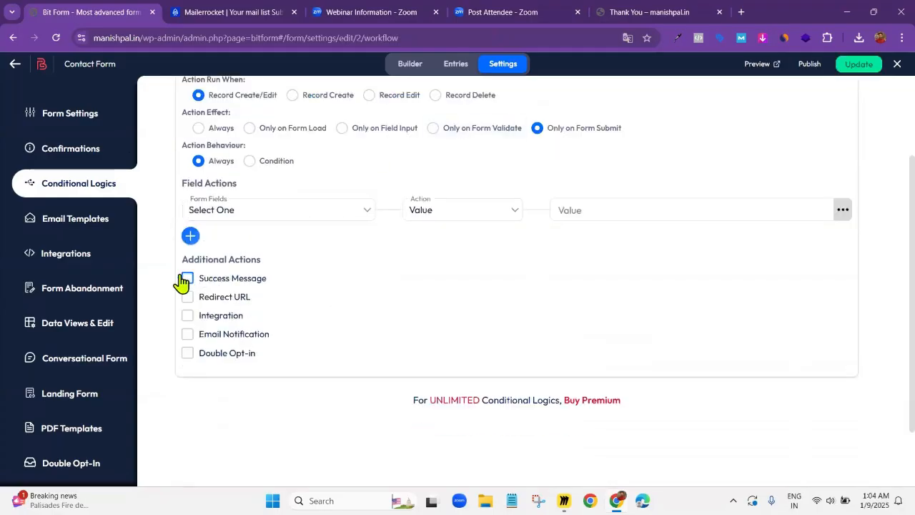
{"action": "left_click", "coordinate": [188, 297]}
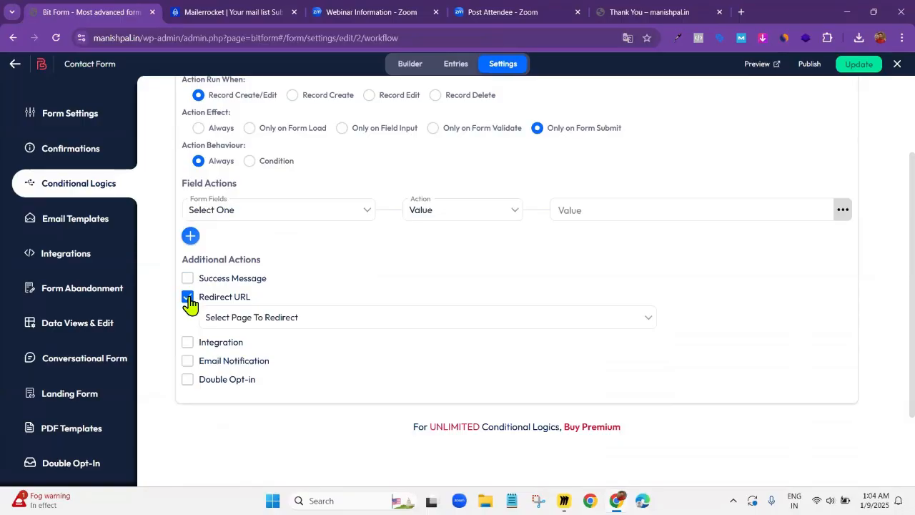
{"action": "left_click", "coordinate": [235, 319]}
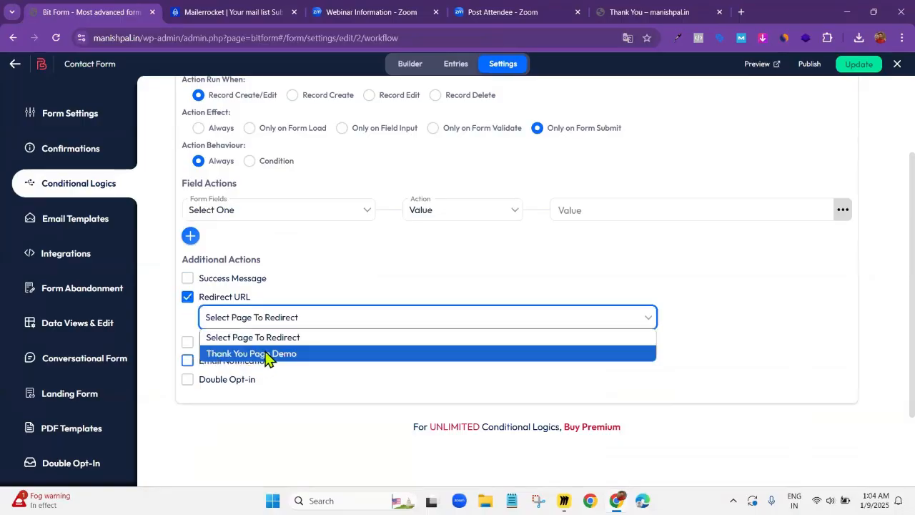
{"action": "left_click", "coordinate": [266, 354]}
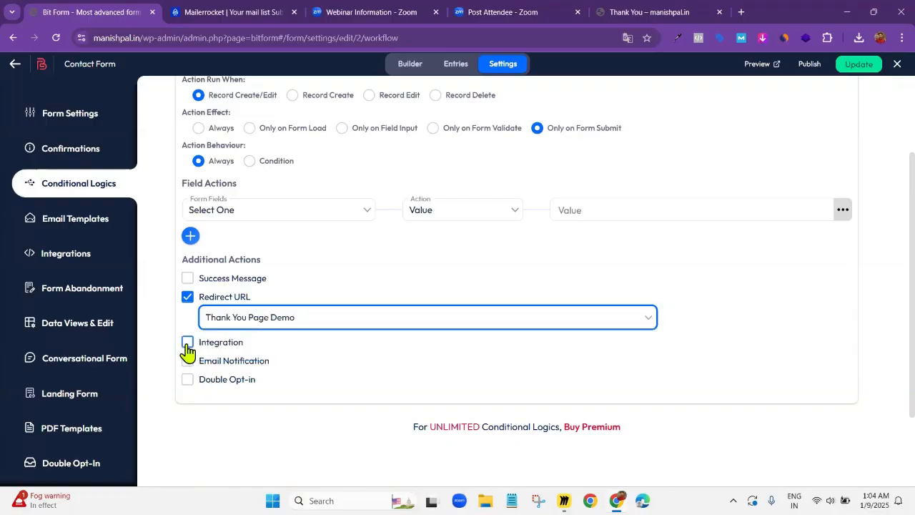
Enable the Integration action in the same rule and select Web Hooks
{"action": "left_click", "coordinate": [188, 343]}
{"action": "left_click", "coordinate": [236, 368]}
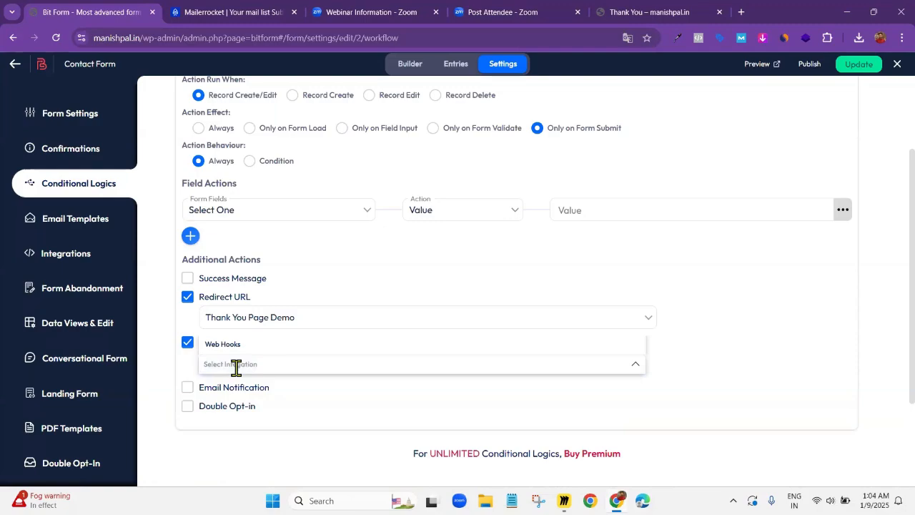
{"action": "left_click", "coordinate": [232, 350]}
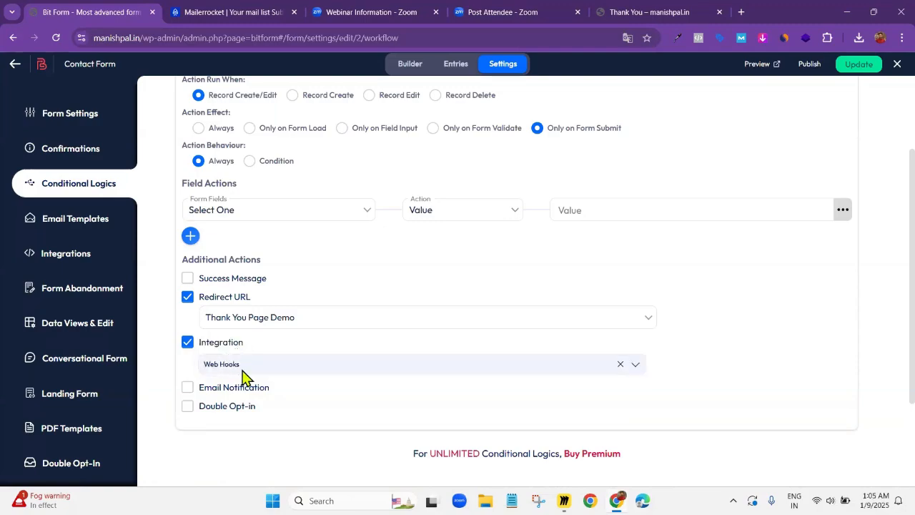
{"action": "scroll", "coordinate": [418, 325], "scroll_direction": "down", "scroll_amount": 3}
{"action": "scroll", "coordinate": [423, 331], "scroll_direction": "up", "scroll_amount": 6}
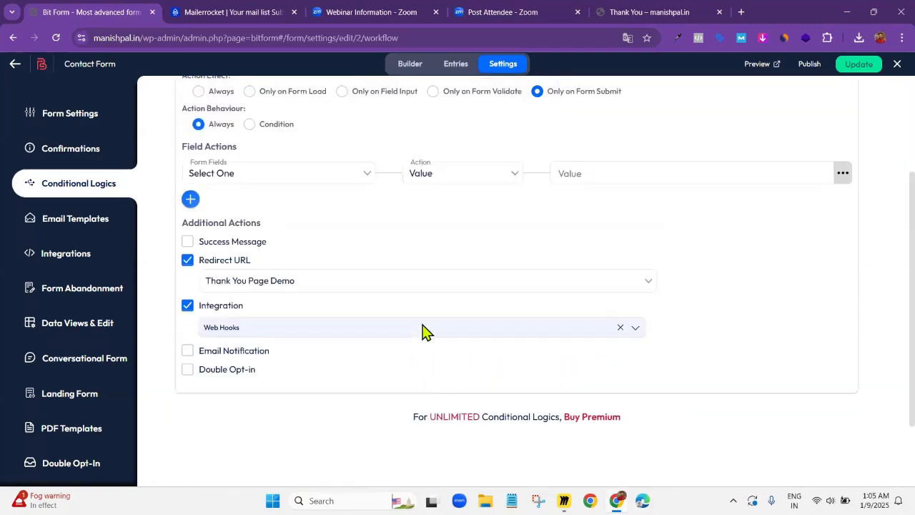
Save the updated form and copy its publishing shortcode [bitform id='2']
{"action": "left_click", "coordinate": [846, 176]}
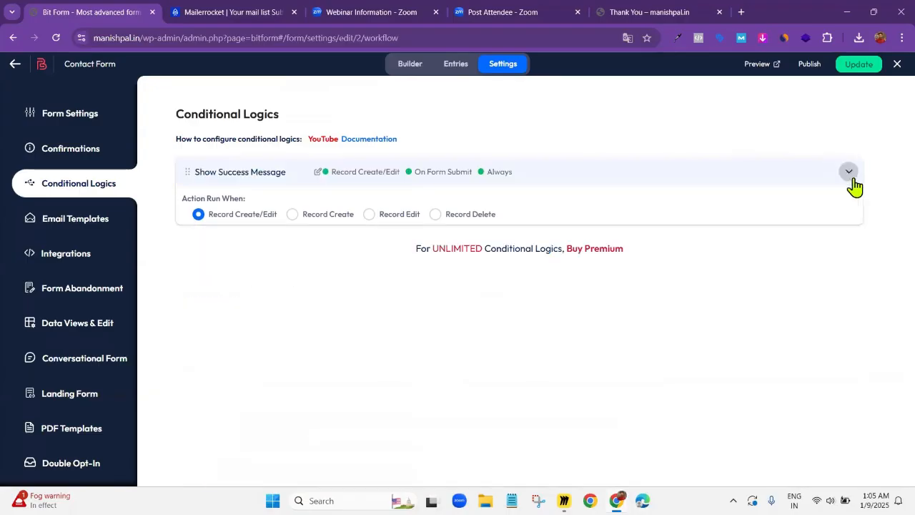
{"action": "left_click", "coordinate": [852, 71]}
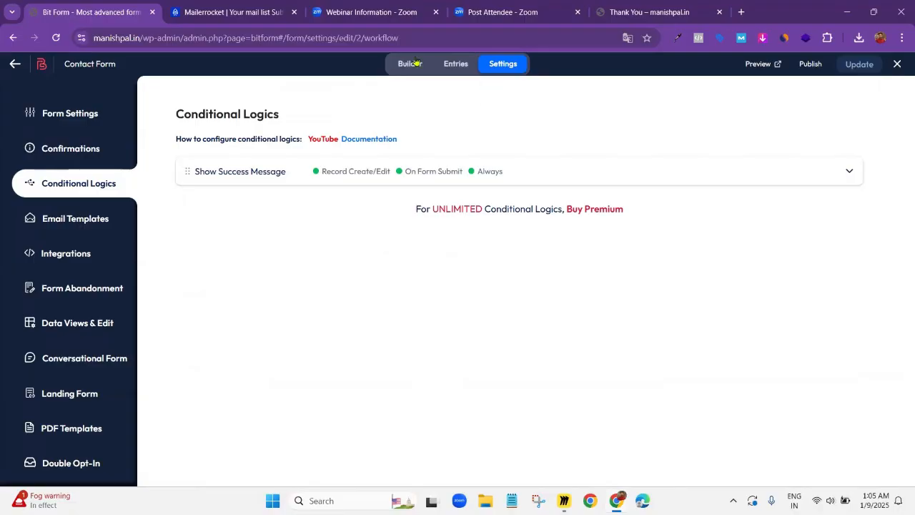
{"action": "left_click", "coordinate": [807, 66]}
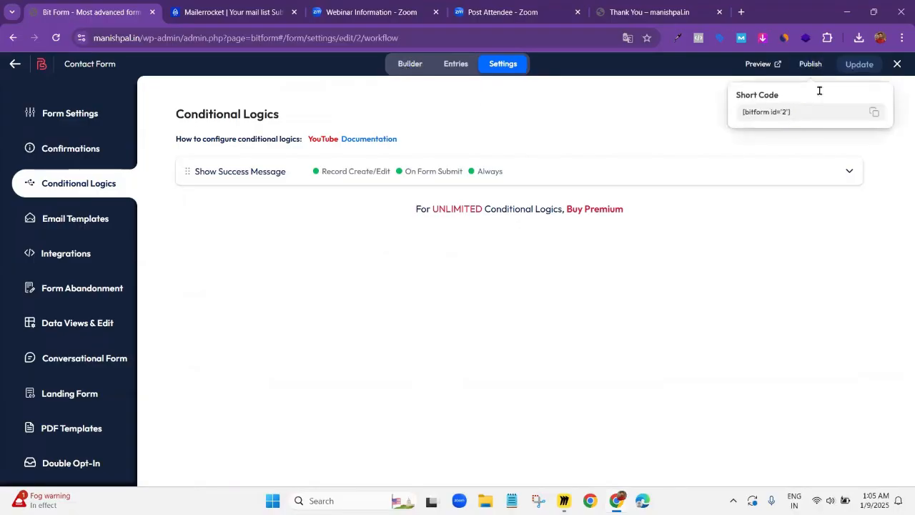
{"action": "left_click_drag", "start_coordinate": [789, 112], "coordinate": [736, 116]}
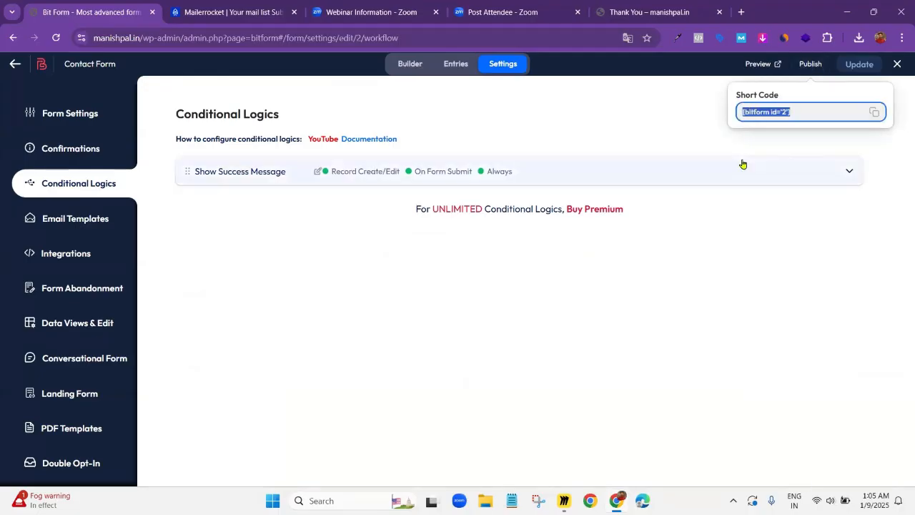
Go from the live thank-you page to the WordPress dashboard and start a new page from the pages list
{"action": "left_click", "coordinate": [643, 13]}
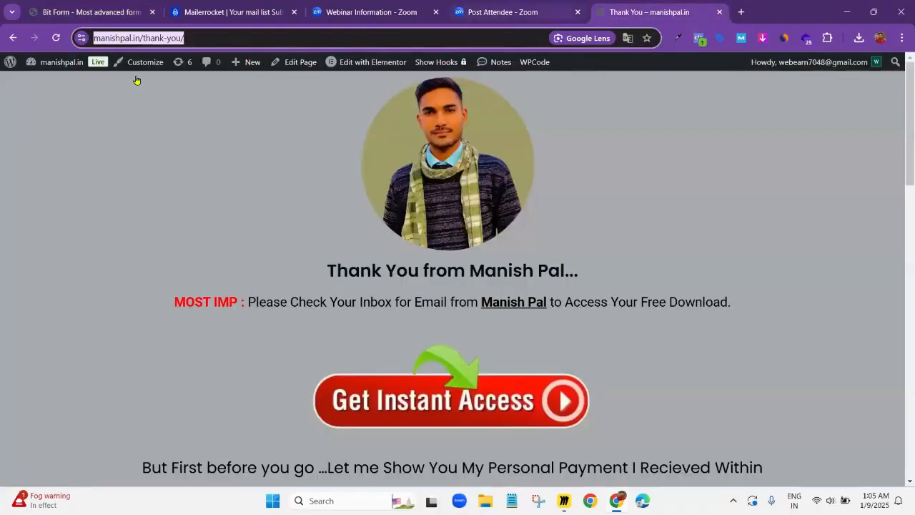
{"action": "mouse_move", "coordinate": [57, 62]}
{"action": "left_click", "coordinate": [50, 84]}
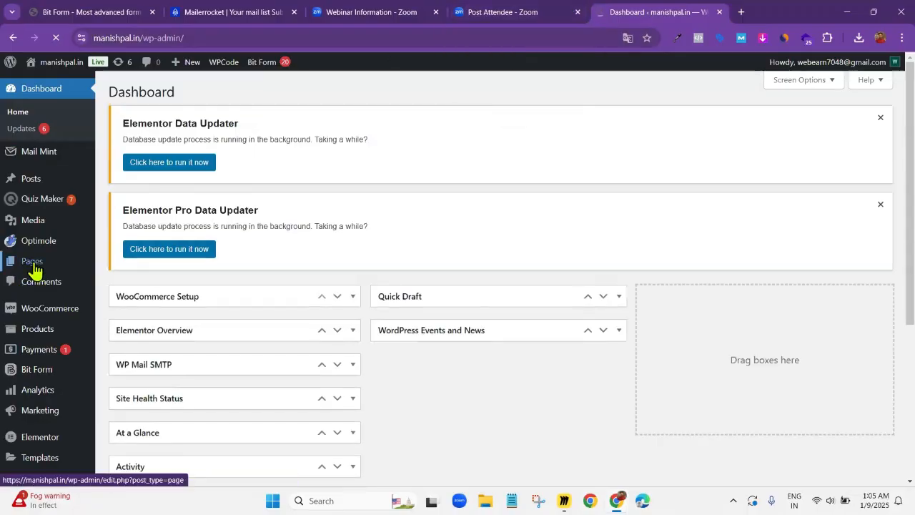
{"action": "mouse_move", "coordinate": [34, 269]}
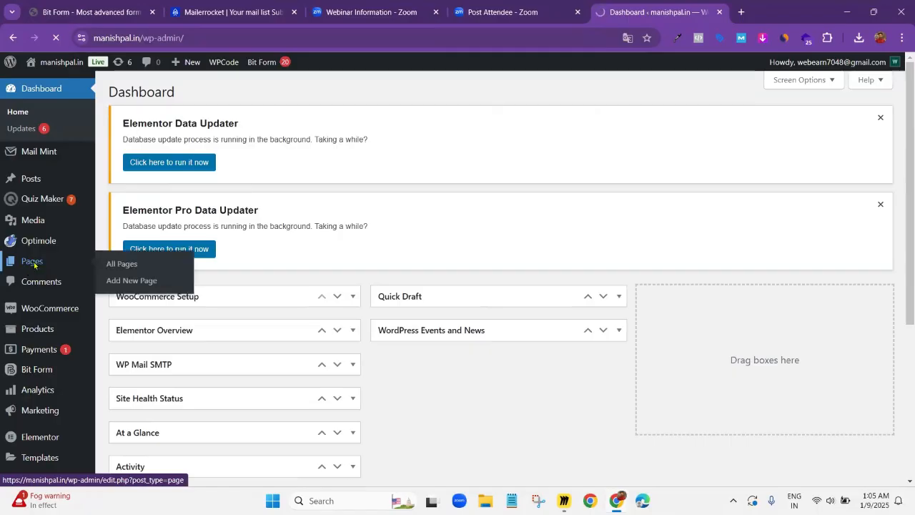
{"action": "left_click", "coordinate": [35, 268]}
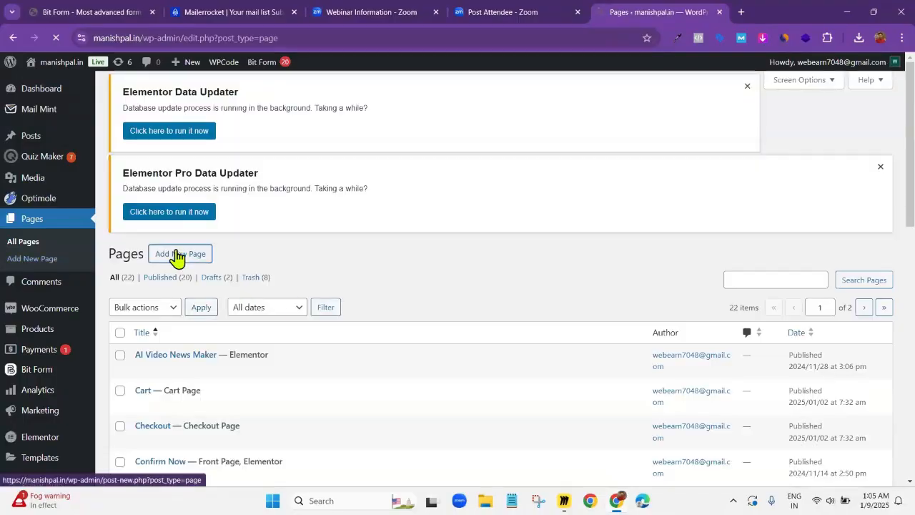
{"action": "left_click", "coordinate": [178, 255]}
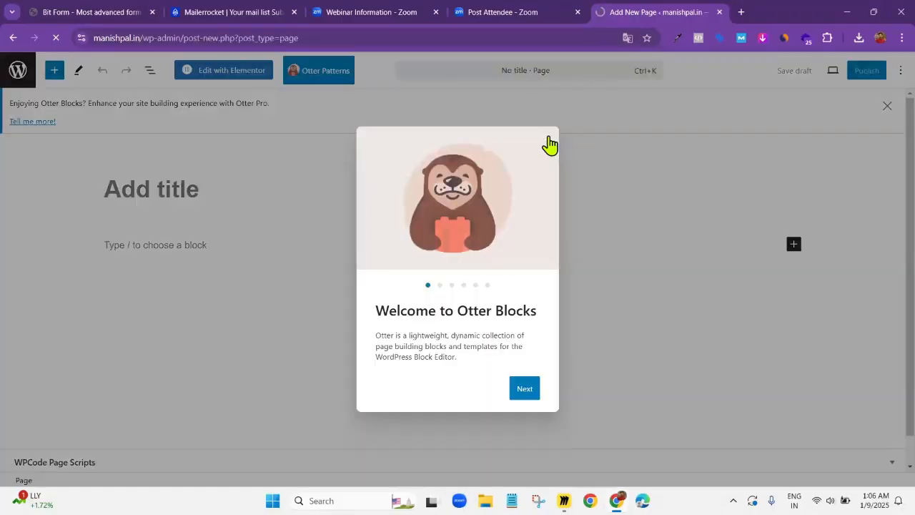
Title the new page "demo testing page" and publish it
{"action": "left_click", "coordinate": [549, 145]}
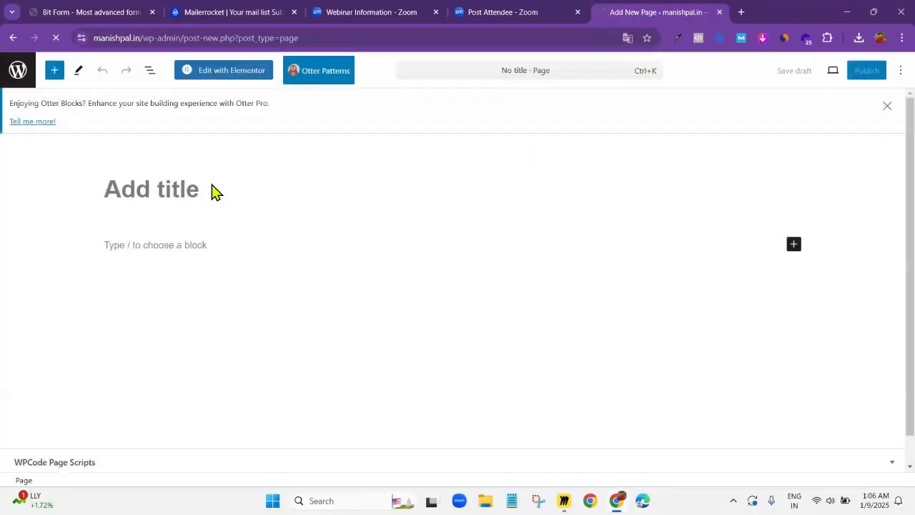
{"action": "left_click", "coordinate": [209, 185]}
{"action": "type", "text": "demo test"}
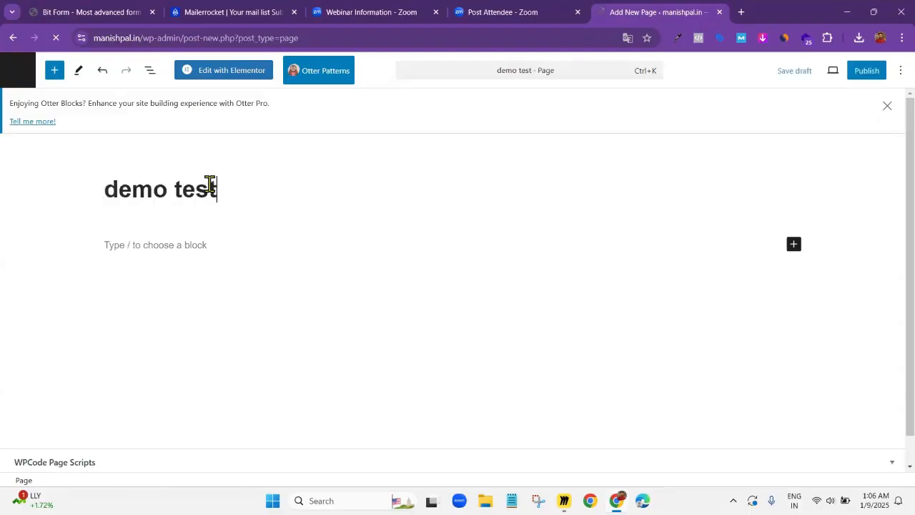
{"action": "type", "text": "ing page"}
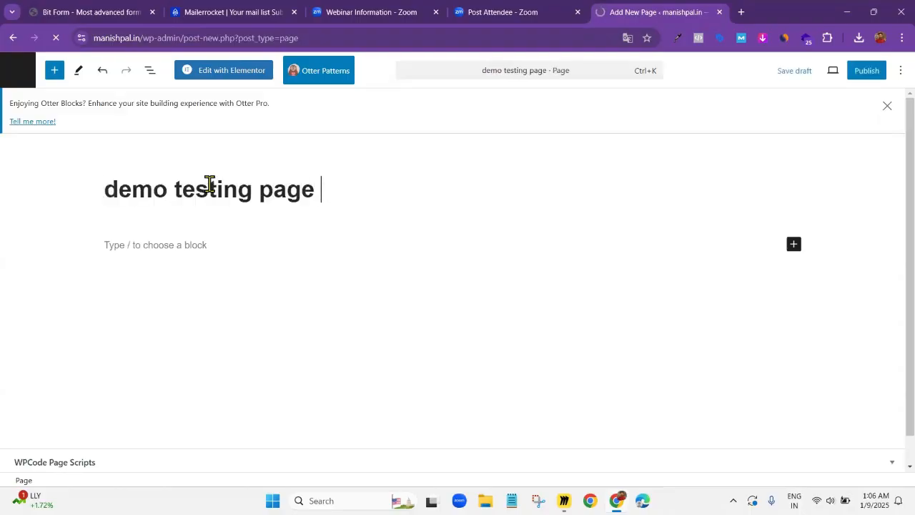
{"action": "left_click", "coordinate": [862, 78]}
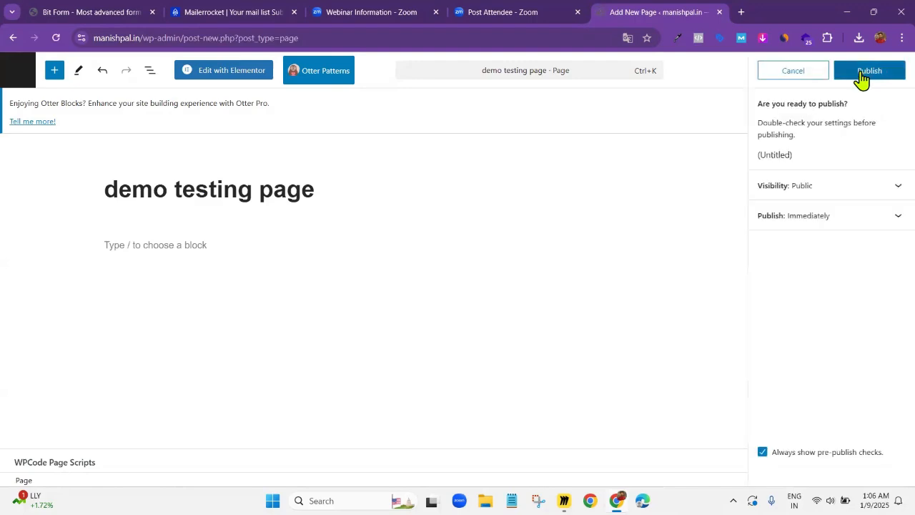
{"action": "left_click", "coordinate": [863, 73]}
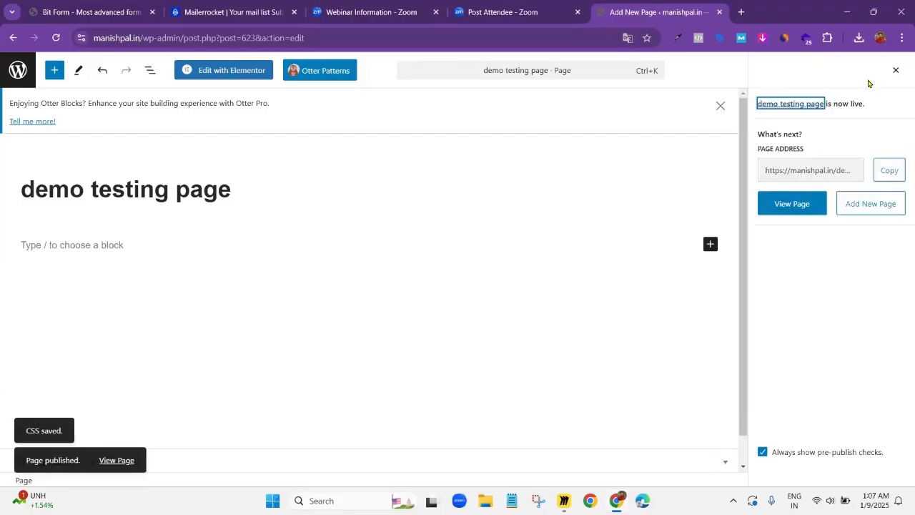
Open the page in Elementor, set its page layout to Elementor Canvas and publish the change
{"action": "left_click", "coordinate": [227, 72]}
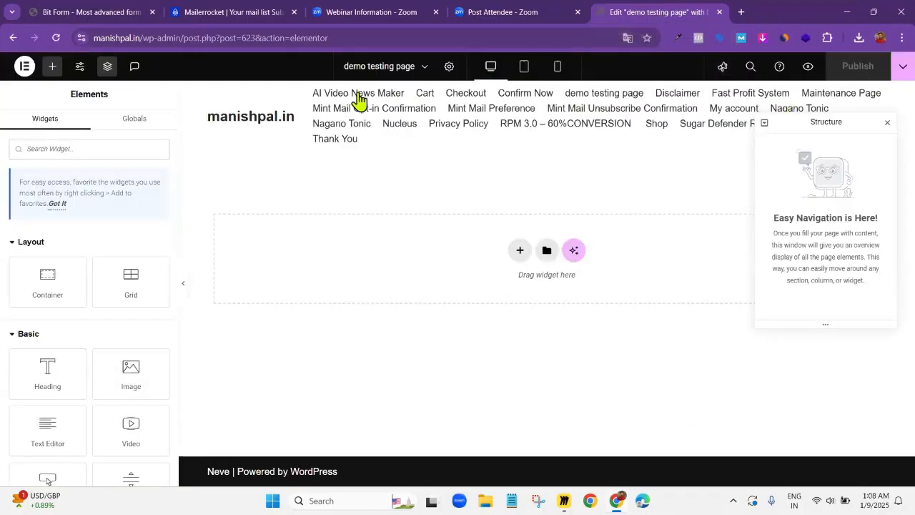
{"action": "left_click", "coordinate": [450, 72]}
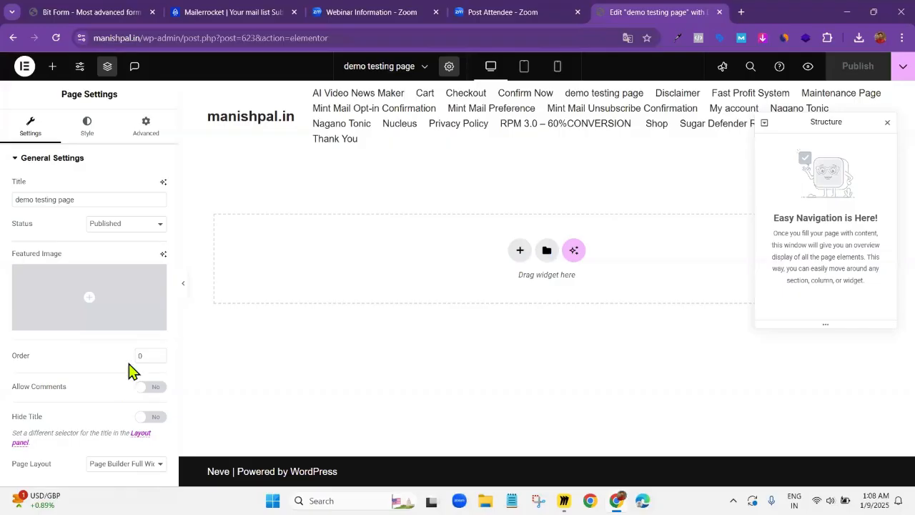
{"action": "left_click", "coordinate": [127, 464]}
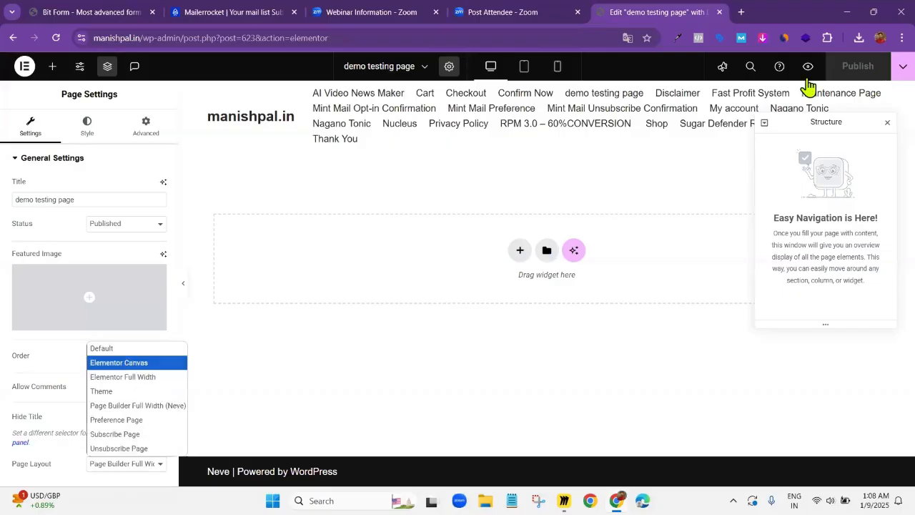
{"action": "left_click", "coordinate": [850, 73]}
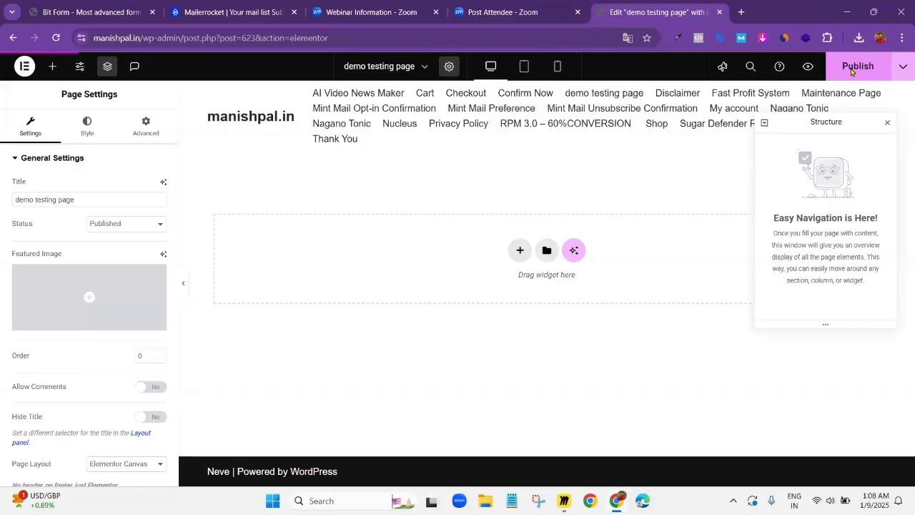
{"action": "left_click", "coordinate": [852, 71]}
{"action": "left_click", "coordinate": [854, 72]}
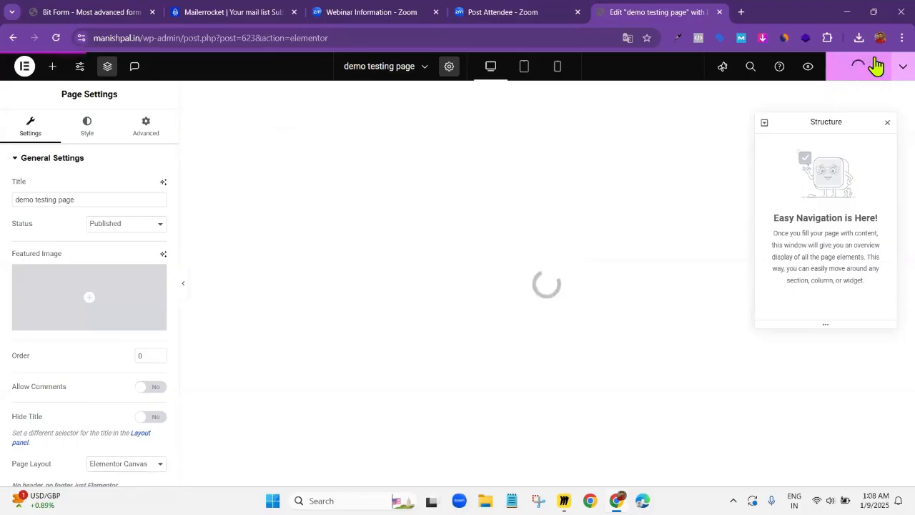
Close the Structure window and add a single-column container with downward direction to the blank page
{"action": "left_click", "coordinate": [889, 123]}
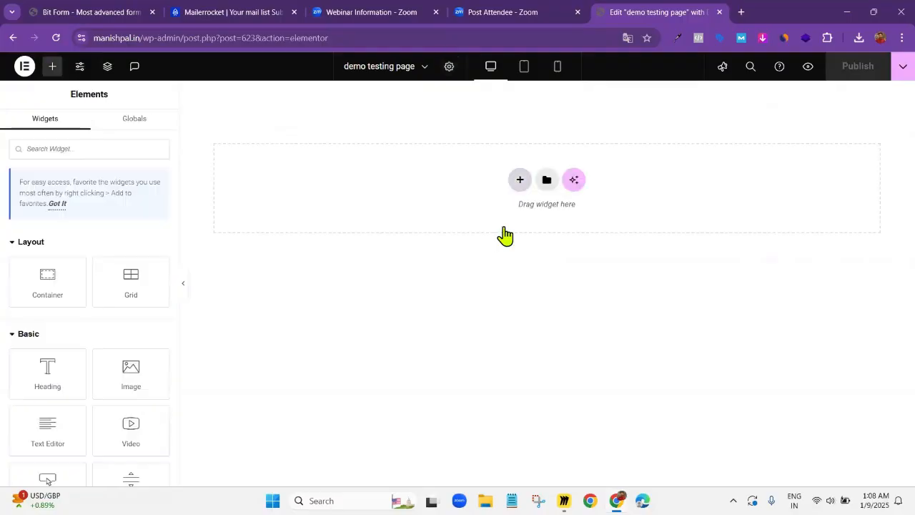
{"action": "left_click", "coordinate": [488, 215]}
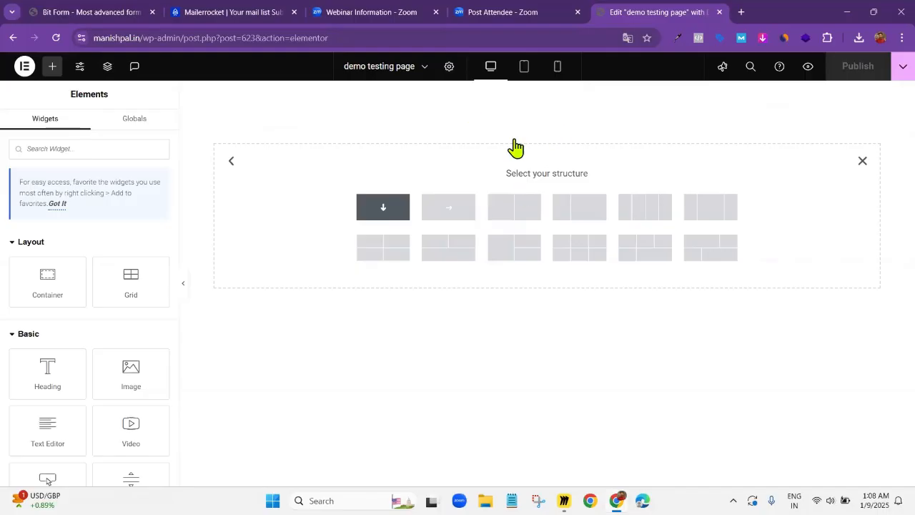
{"action": "left_click", "coordinate": [546, 94]}
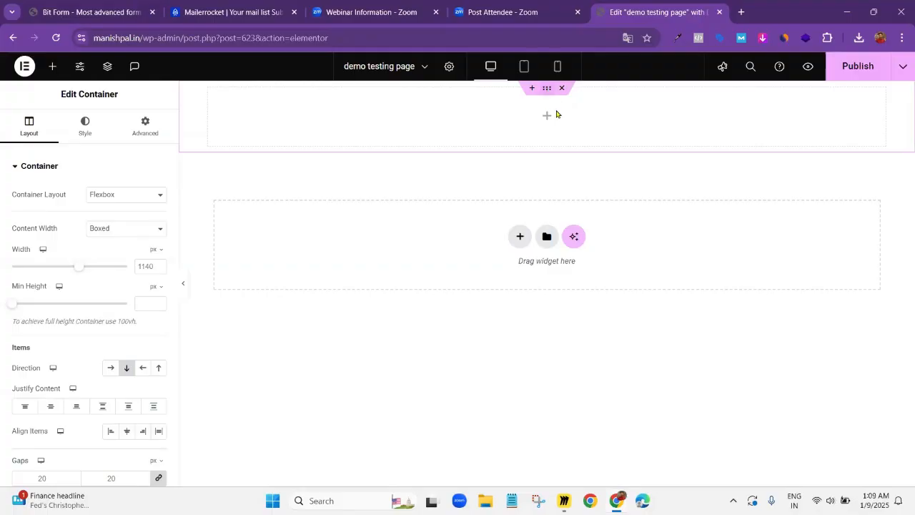
Copy the contact form's shortcode from Bit Form and add a Shortcode widget to the empty container in Elementor
{"action": "left_click", "coordinate": [115, 10]}
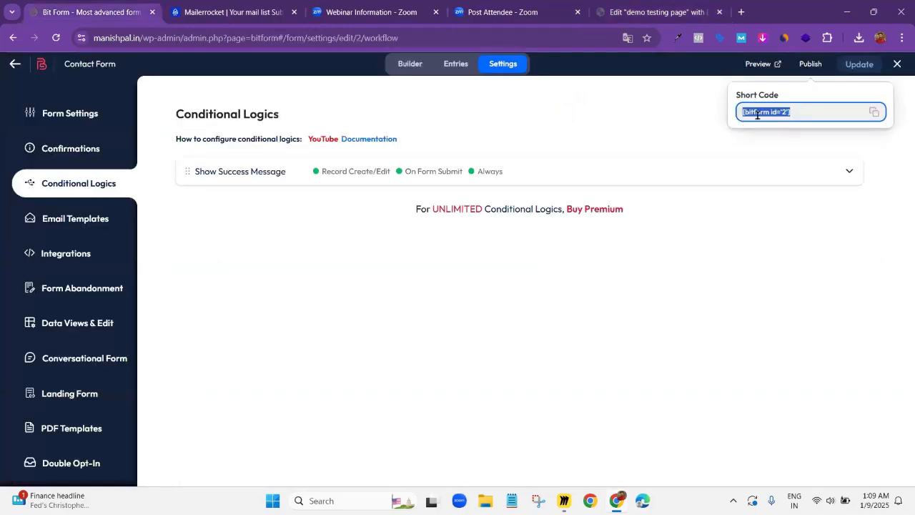
{"action": "left_click", "coordinate": [636, 12]}
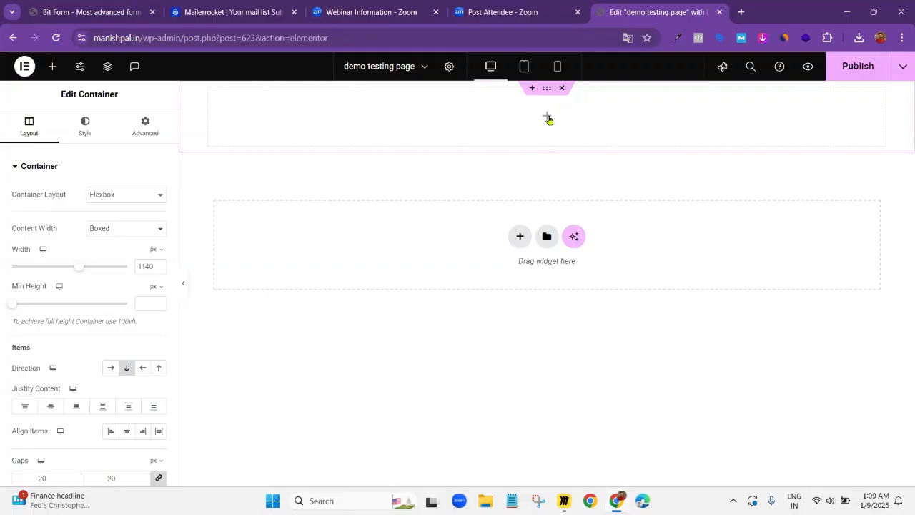
{"action": "left_click", "coordinate": [547, 118]}
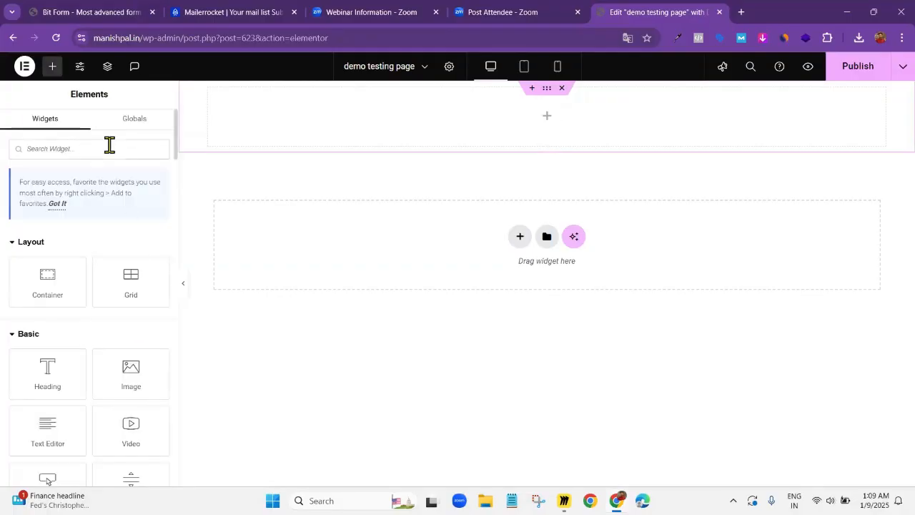
{"action": "left_click", "coordinate": [75, 151]}
{"action": "type", "text": "short"}
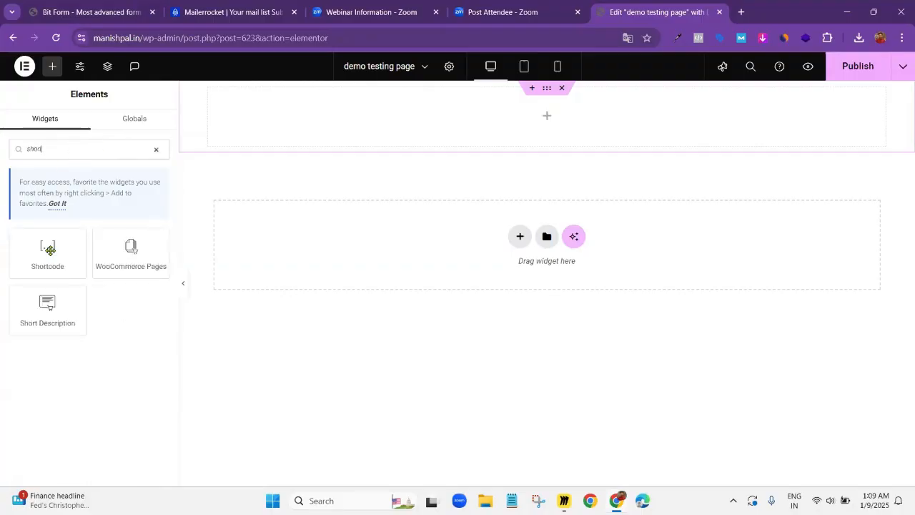
{"action": "left_click_drag", "start_coordinate": [44, 262], "coordinate": [547, 95]}
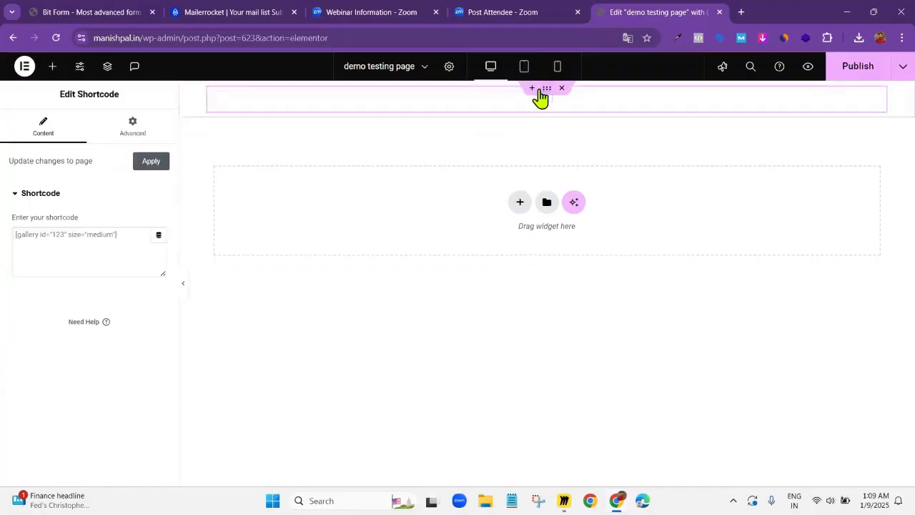
Unlink the container's padding values and set its top padding to 200 px
{"action": "left_click", "coordinate": [133, 135]}
{"action": "left_click", "coordinate": [158, 255]}
{"action": "left_click", "coordinate": [27, 254]}
{"action": "type", "text": "0"}
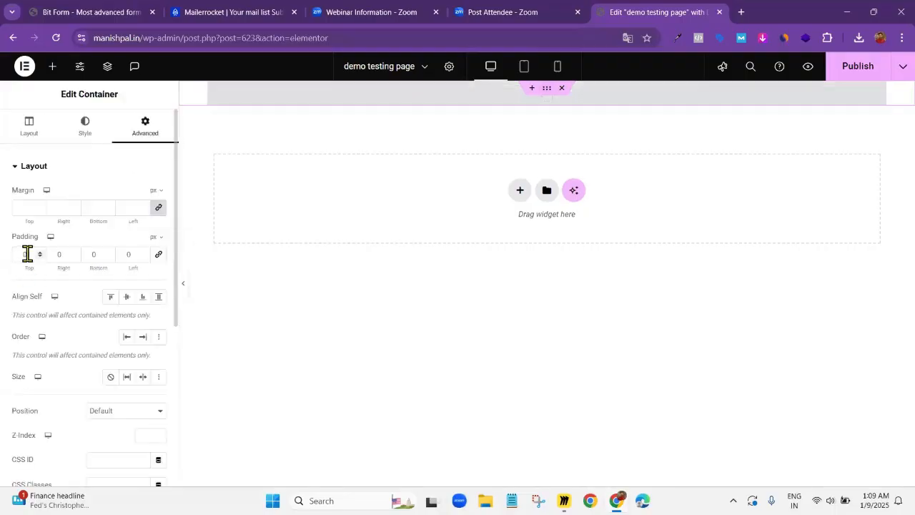
{"action": "left_click_drag", "start_coordinate": [27, 254], "coordinate": [18, 254]}
{"action": "type", "text": "200"}
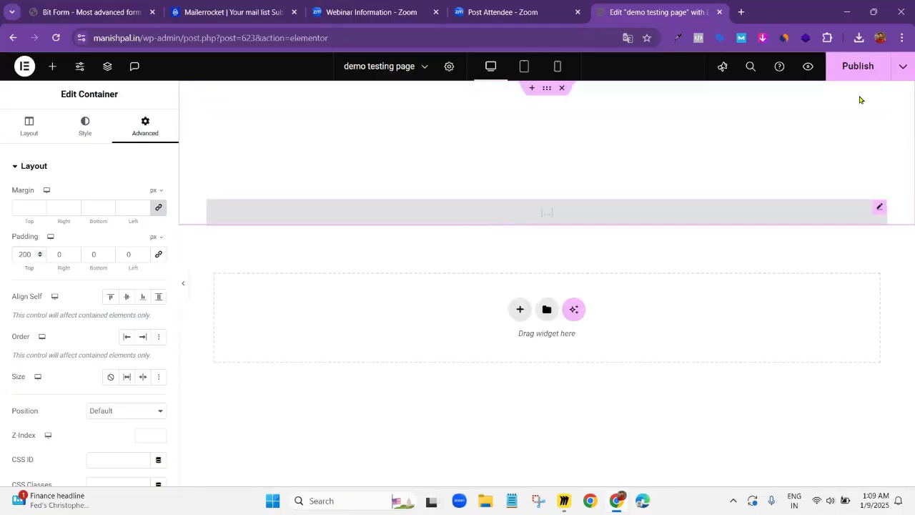
Insert the shortcode [bitform id='2'] into the Shortcode widget and publish the page
{"action": "left_click", "coordinate": [509, 212]}
{"action": "left_click", "coordinate": [509, 213]}
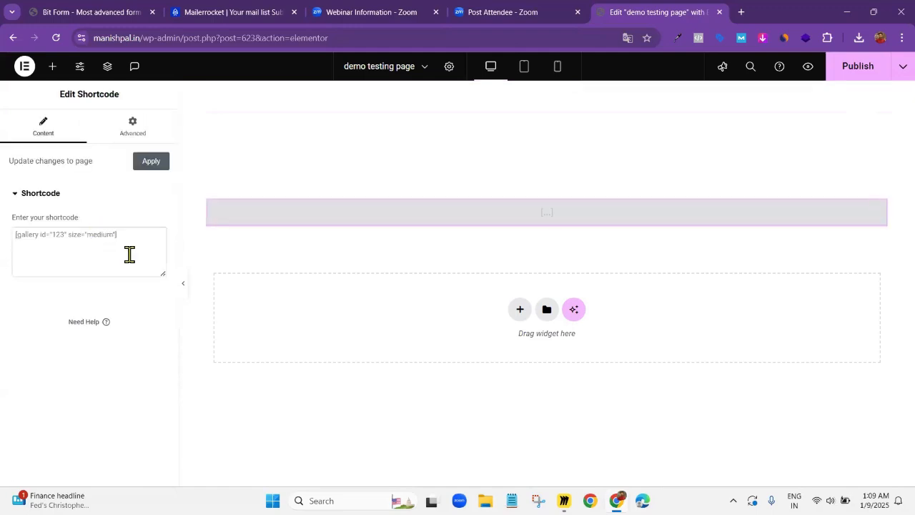
{"action": "type", "text": "[bitform id='2']"}
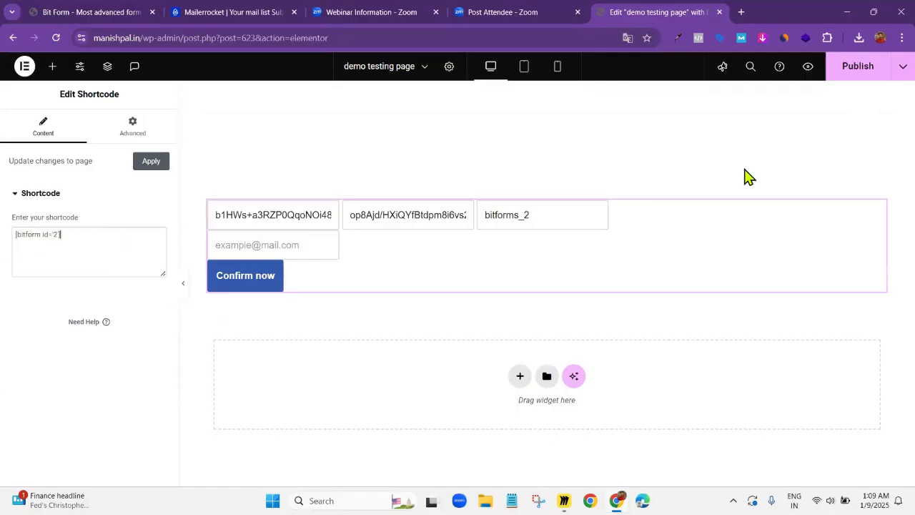
{"action": "left_click", "coordinate": [859, 66]}
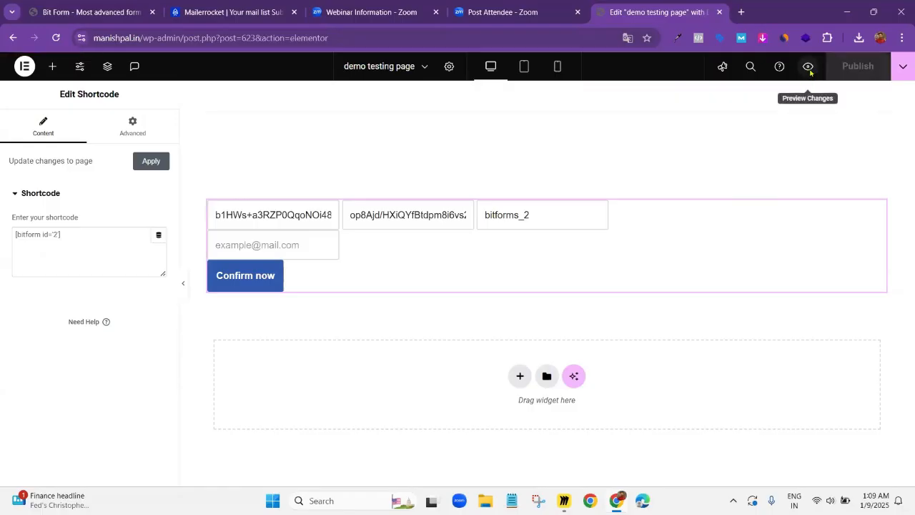
Preview the demo testing page and copy its URL without the preview parameters
{"action": "left_click", "coordinate": [809, 71]}
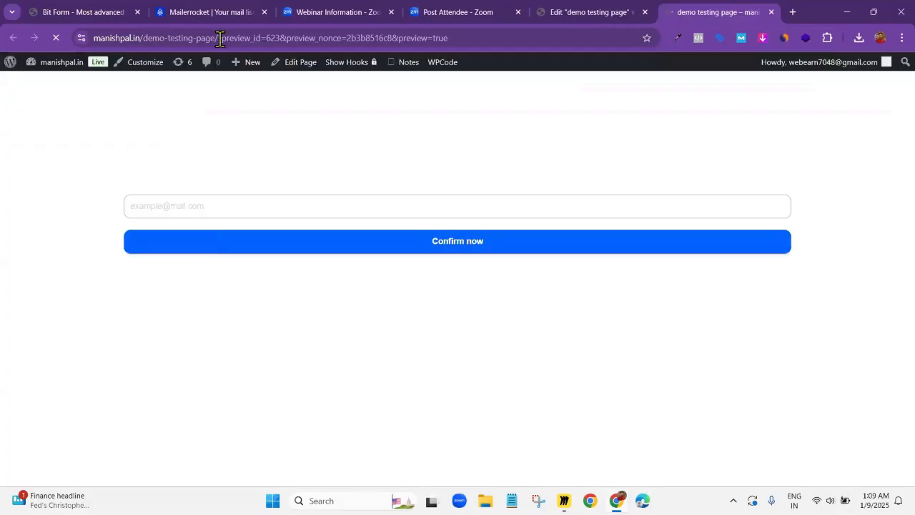
{"action": "left_click_drag", "start_coordinate": [221, 38], "coordinate": [89, 38]}
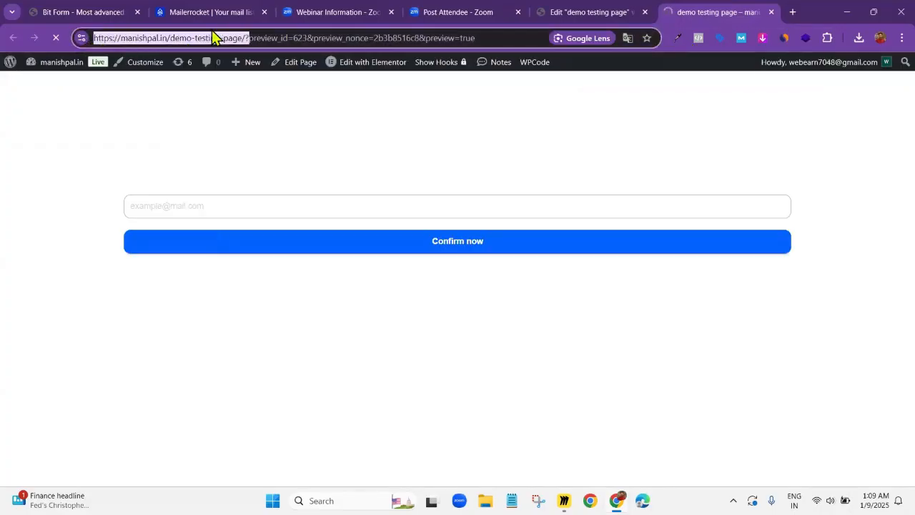
{"action": "left_click", "coordinate": [244, 39]}
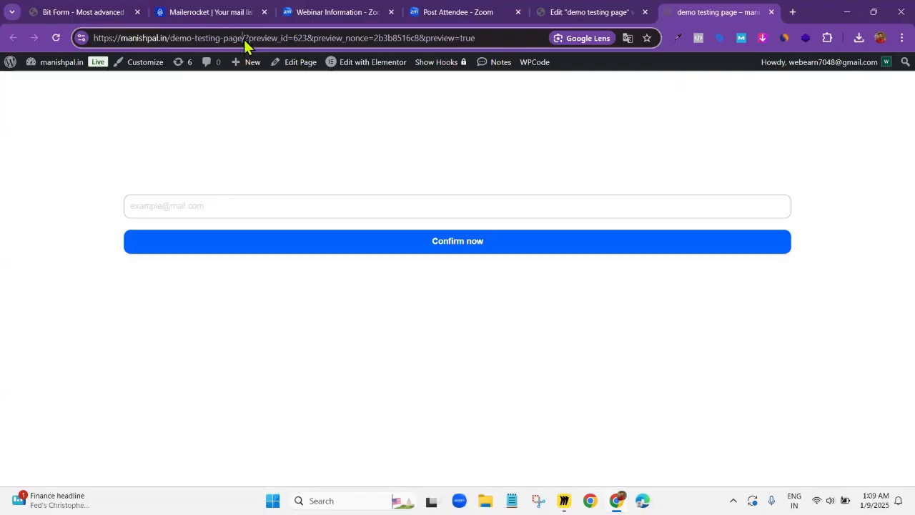
{"action": "left_click_drag", "start_coordinate": [245, 38], "coordinate": [75, 37]}
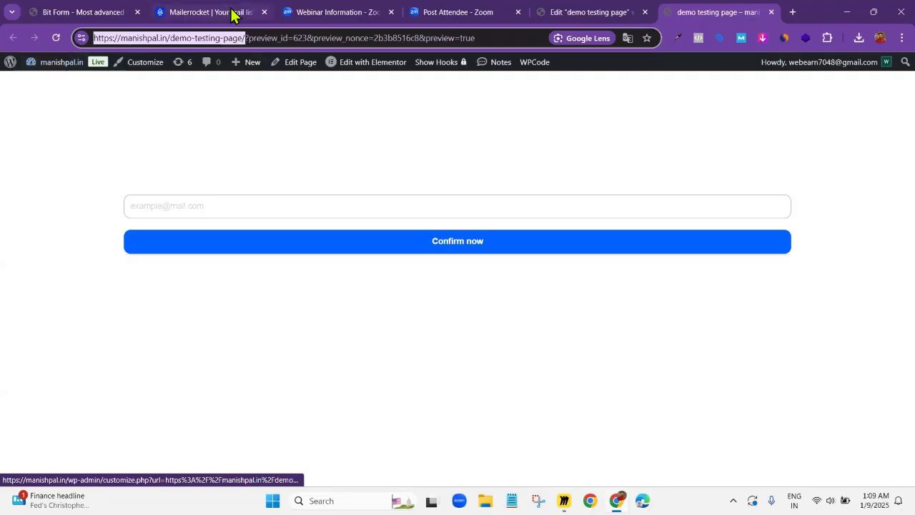
Switch to Mailerrocket and open the Subscription confirmed page of the mmo demo list for editing
{"action": "key", "text": "ctrl+2"}
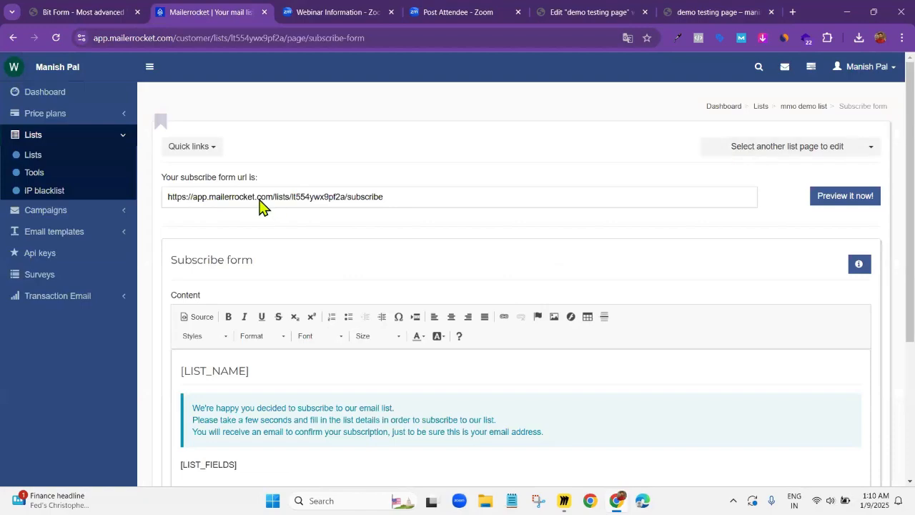
{"action": "left_click", "coordinate": [428, 203]}
{"action": "scroll", "coordinate": [461, 221], "scroll_direction": "down", "scroll_amount": 3}
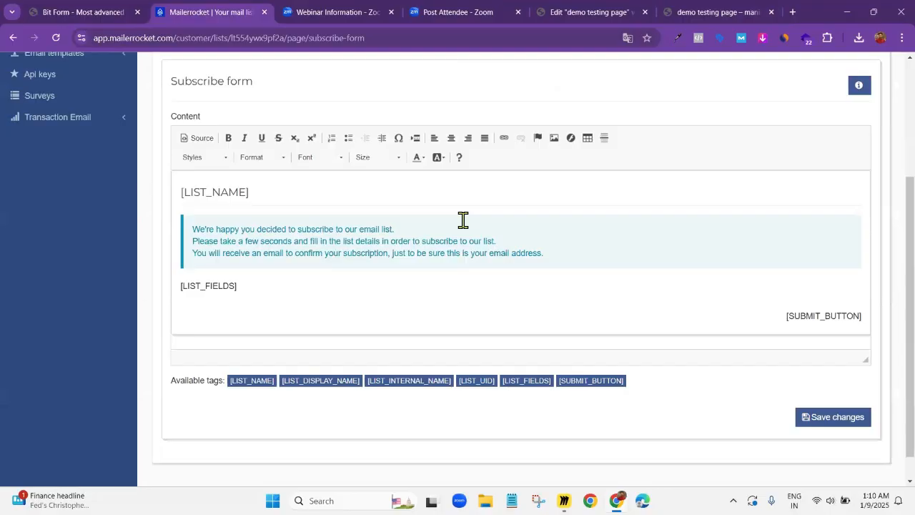
{"action": "scroll", "coordinate": [461, 218], "scroll_direction": "up", "scroll_amount": 3}
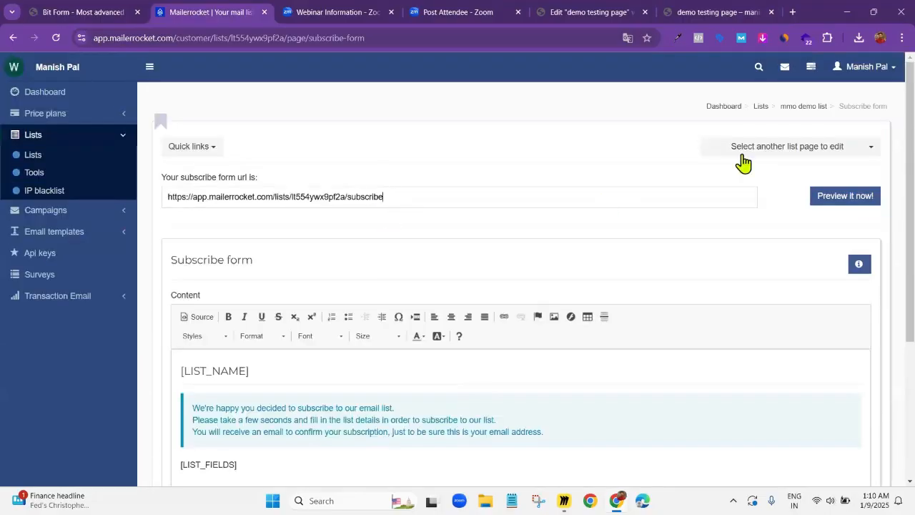
{"action": "left_click", "coordinate": [756, 154]}
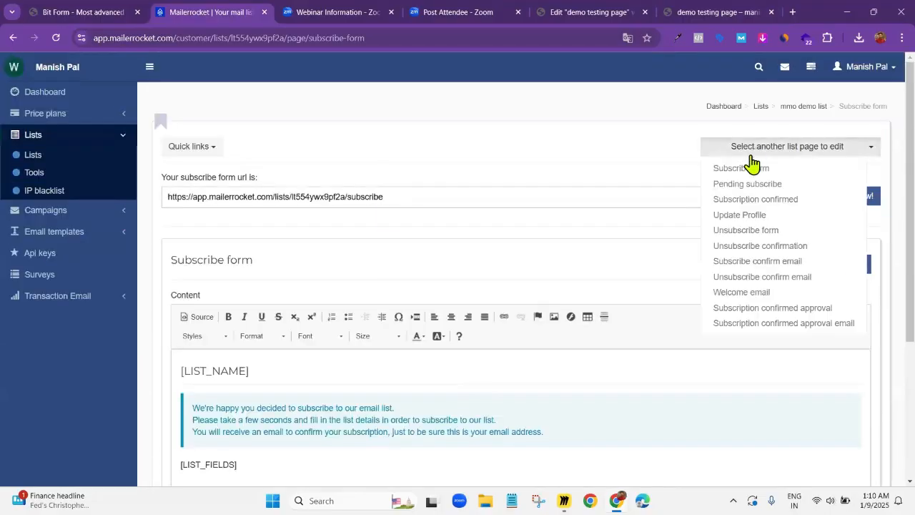
{"action": "left_click", "coordinate": [741, 202]}
{"action": "scroll", "coordinate": [343, 239], "scroll_direction": "down", "scroll_amount": 4}
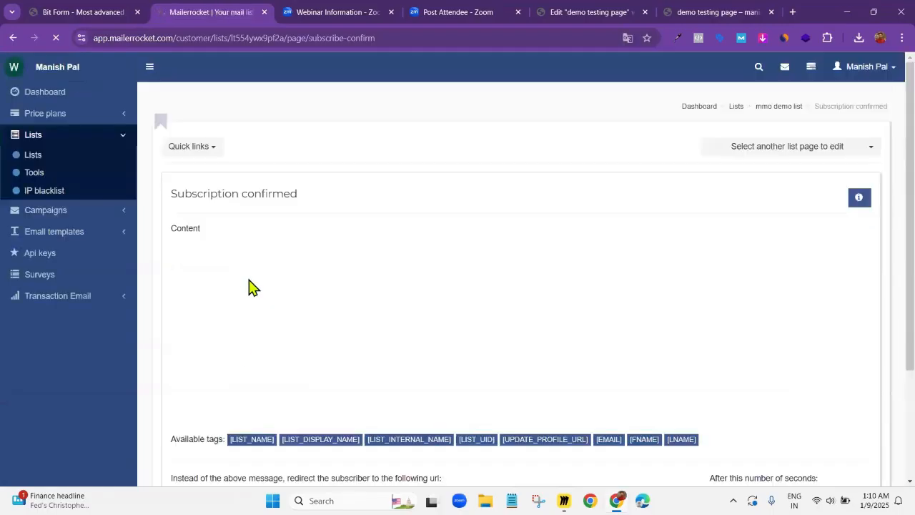
{"action": "scroll", "coordinate": [220, 345], "scroll_direction": "down", "scroll_amount": 2}
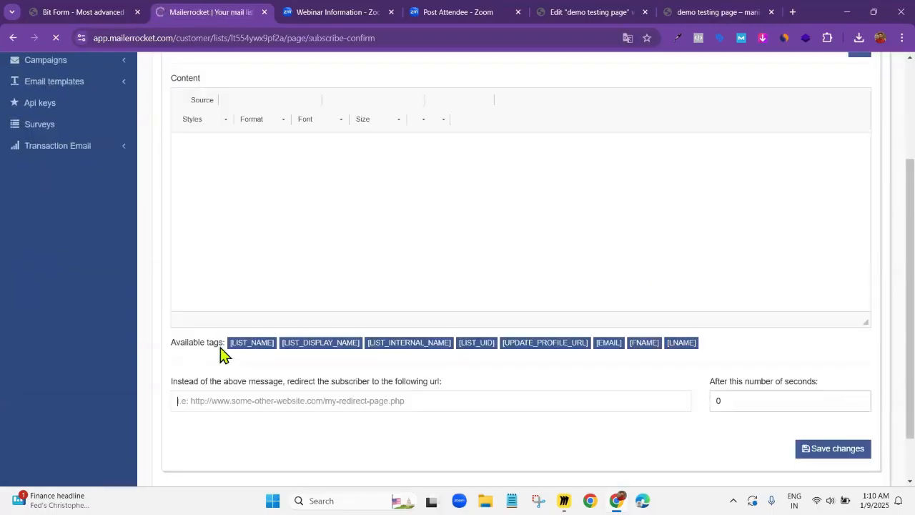
Copy the address of the site's /thank-you/ page from a new browser tab, set it as the subscriber redirect URL and save the changes
{"action": "left_click", "coordinate": [212, 401]}
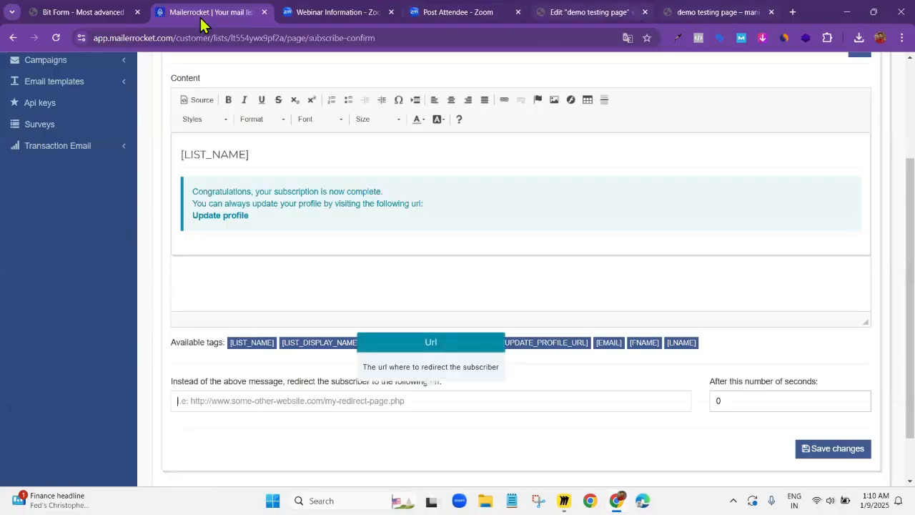
{"action": "left_click", "coordinate": [700, 12]}
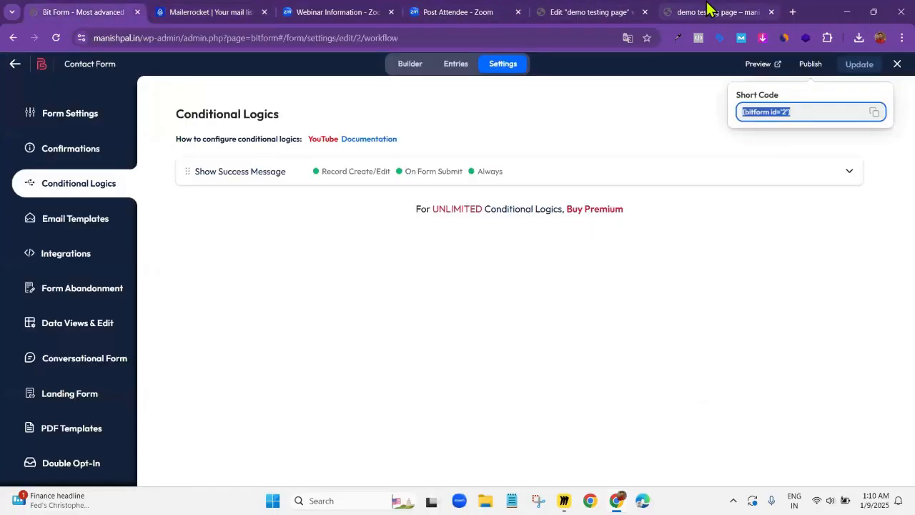
{"action": "left_click", "coordinate": [792, 12]}
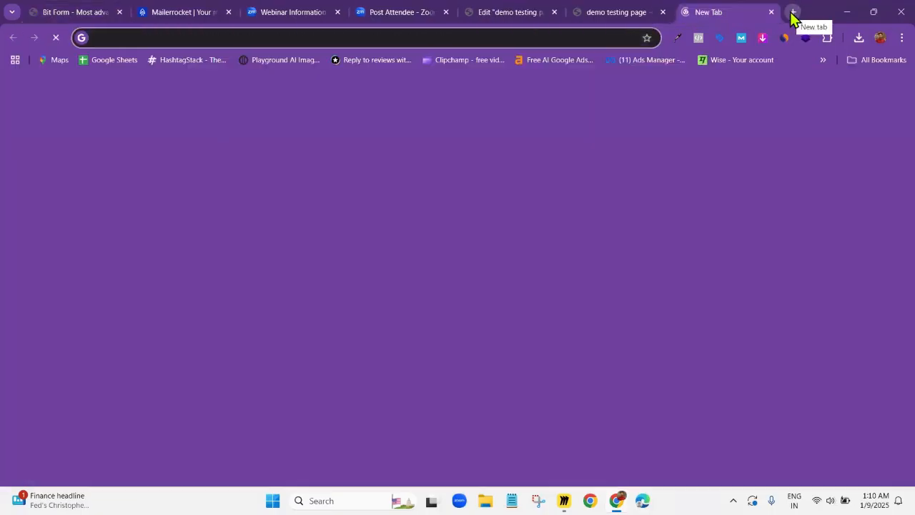
{"action": "type", "text": "mani"}
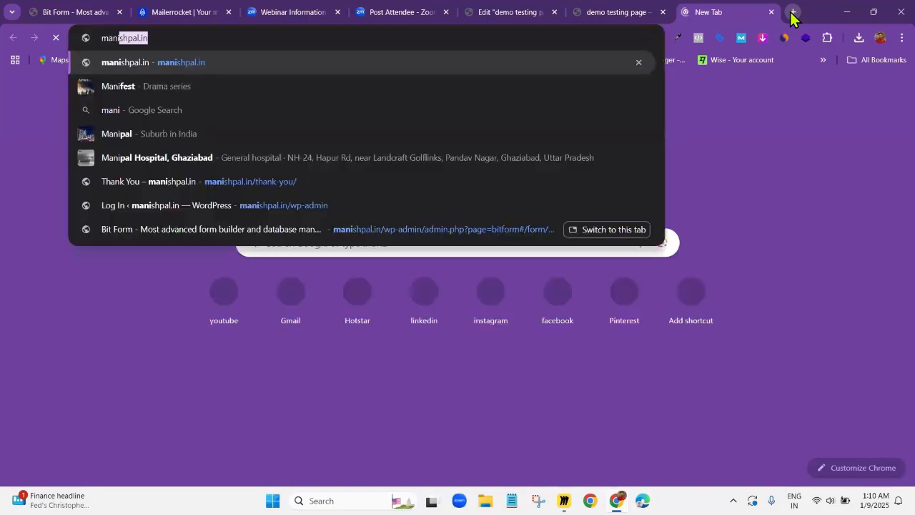
{"action": "type", "text": "shpal.in"}
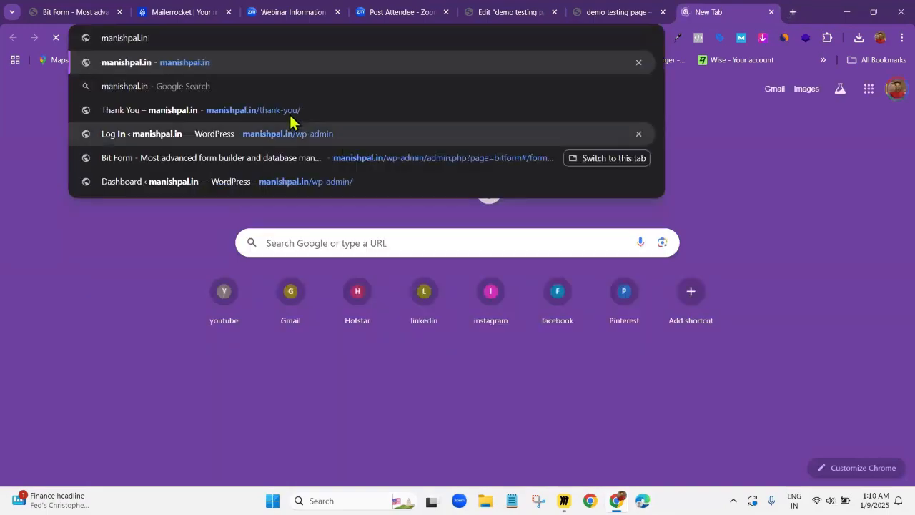
{"action": "left_click", "coordinate": [238, 114]}
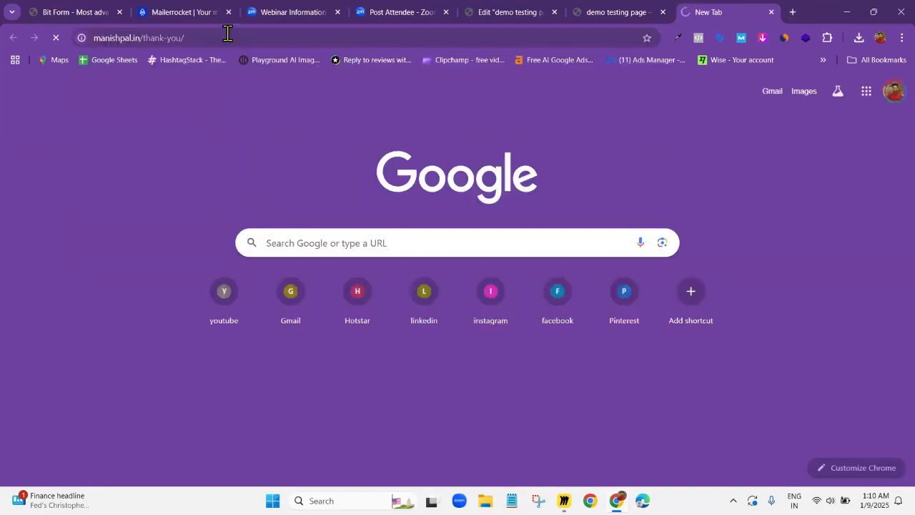
{"action": "left_click", "coordinate": [227, 34]}
{"action": "key", "text": "ctrl+c"}
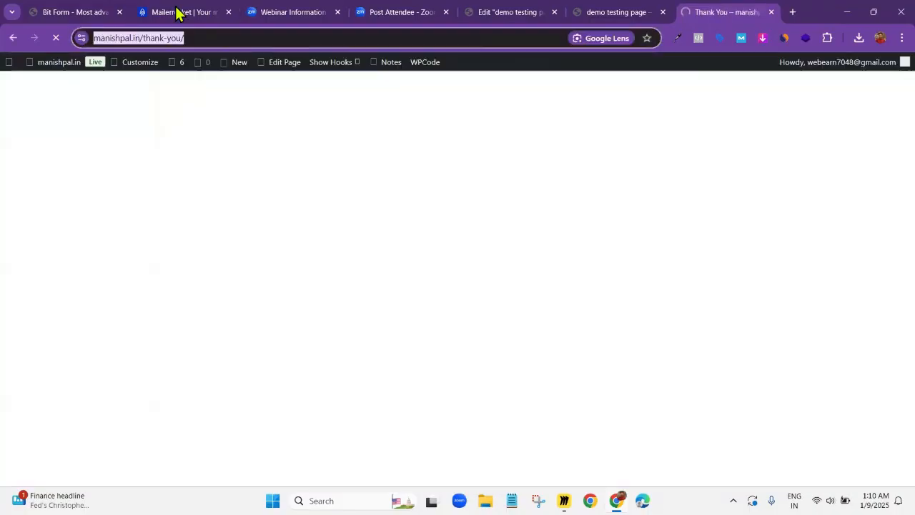
{"action": "left_click", "coordinate": [176, 12]}
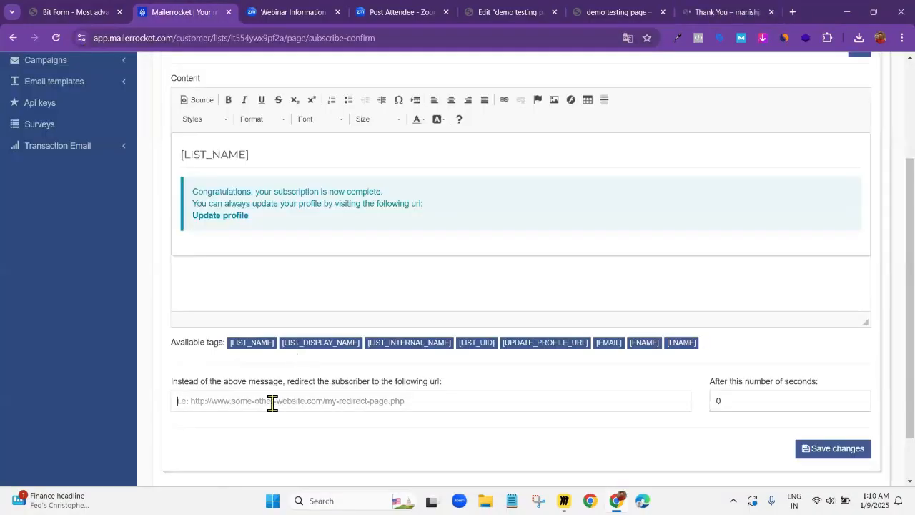
{"action": "key", "text": "ctrl+v"}
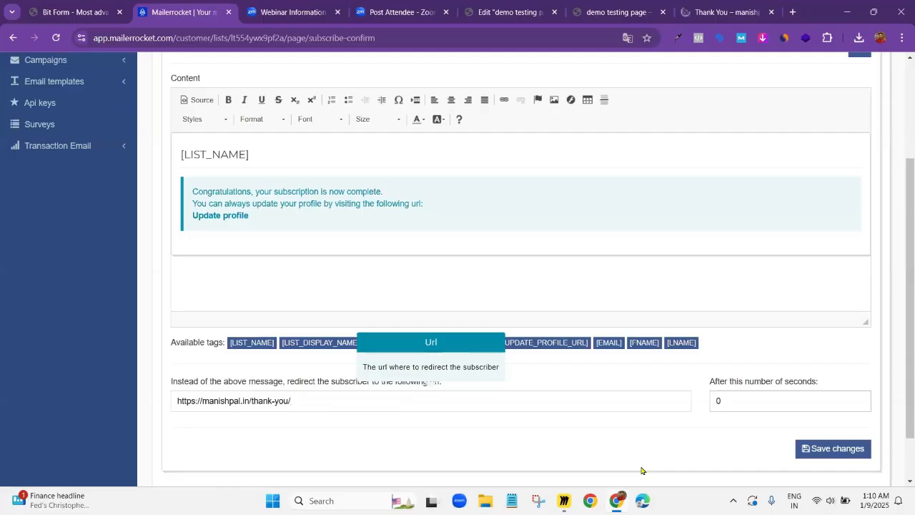
{"action": "left_click", "coordinate": [838, 451]}
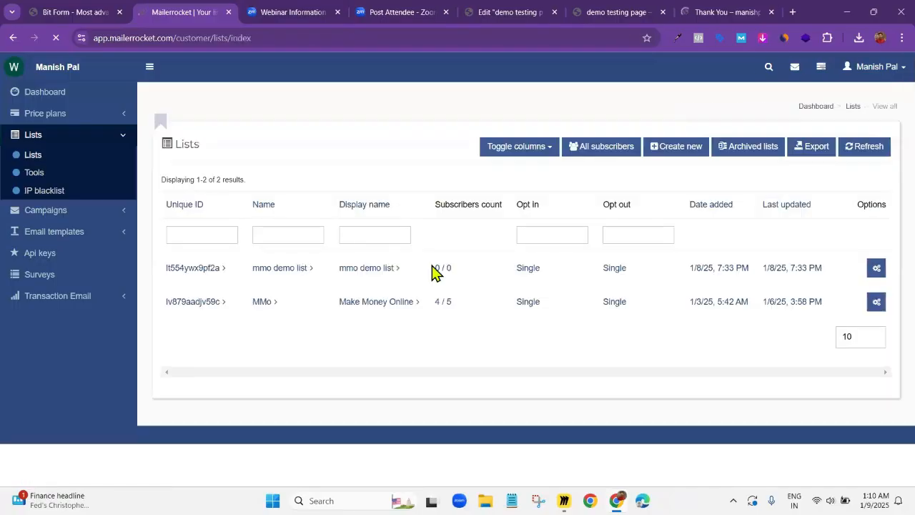
Open the demo testing page's copied URL in an incognito browser window
{"action": "left_click", "coordinate": [632, 12]}
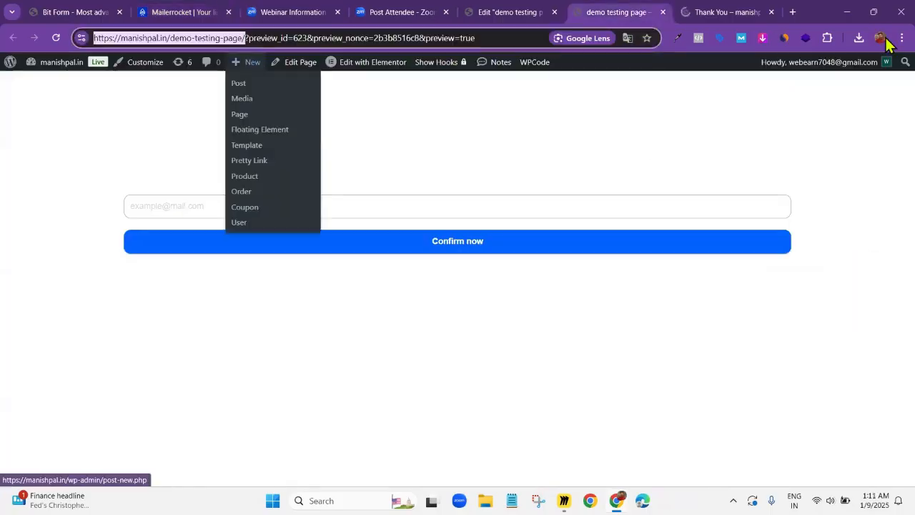
{"action": "key", "text": "alt+f"}
{"action": "left_click", "coordinate": [807, 100]}
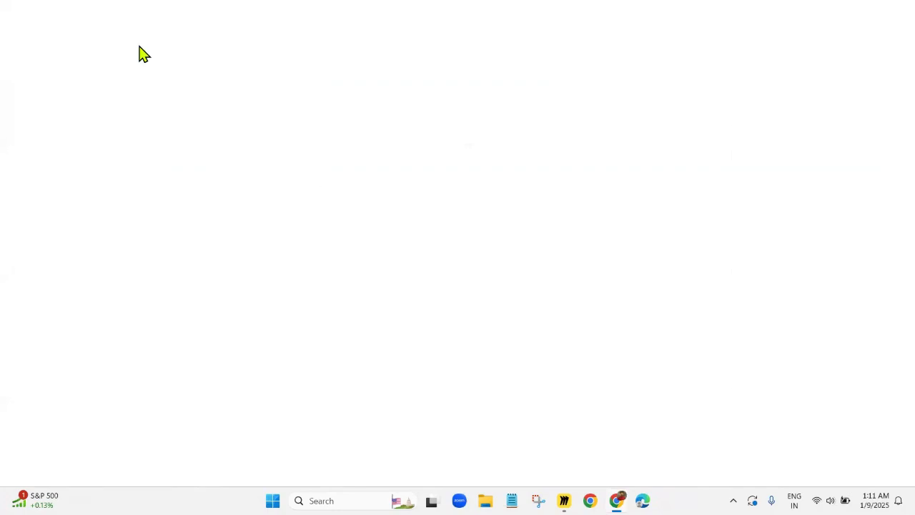
{"action": "type", "text": "https://manishpal.in/demo-testing-page/"}
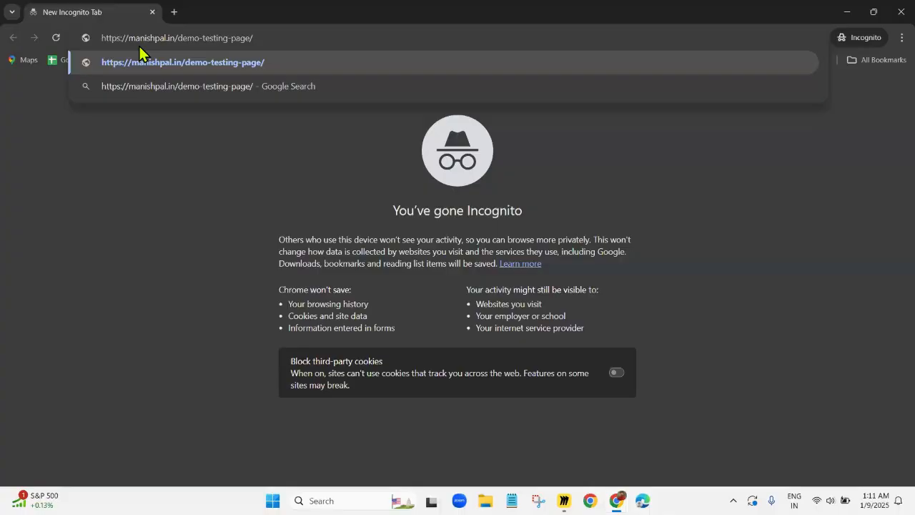
{"action": "key", "text": "Return"}
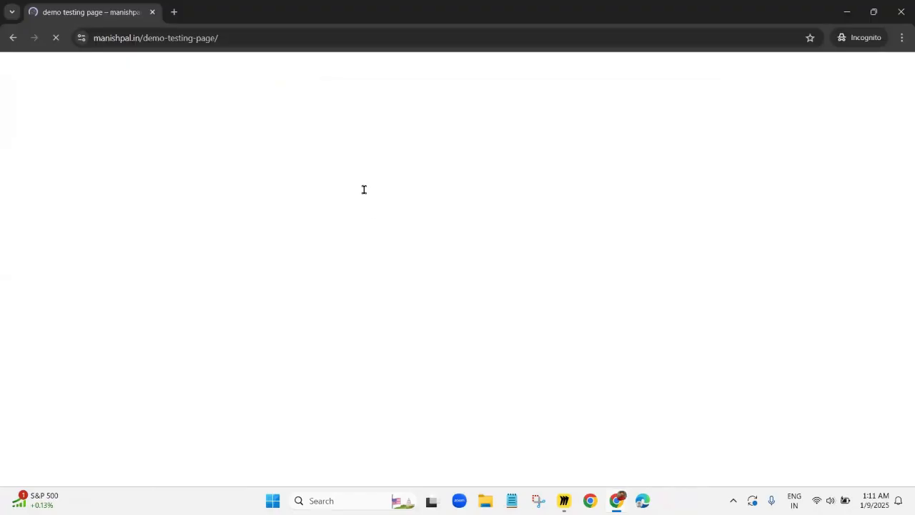
Enter a plus-alias test e-mail address in the demo testing page's opt-in form and submit it
{"action": "left_click", "coordinate": [364, 189]}
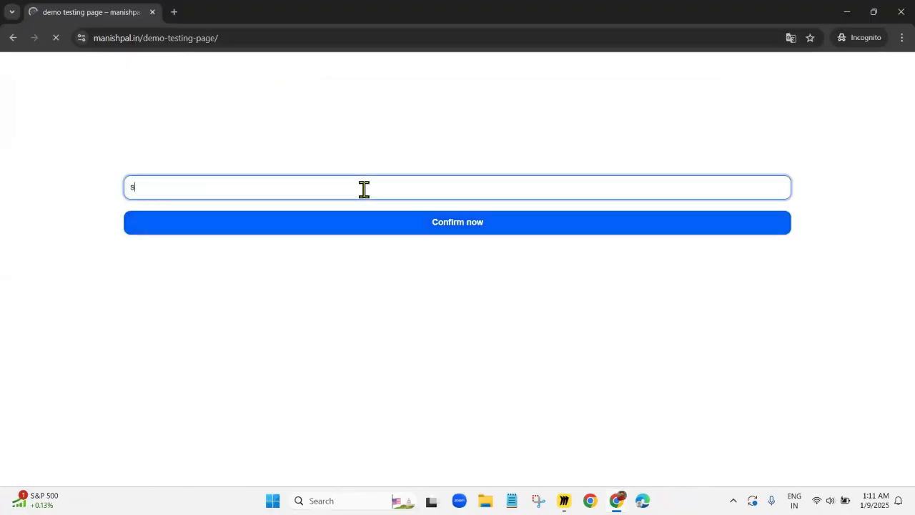
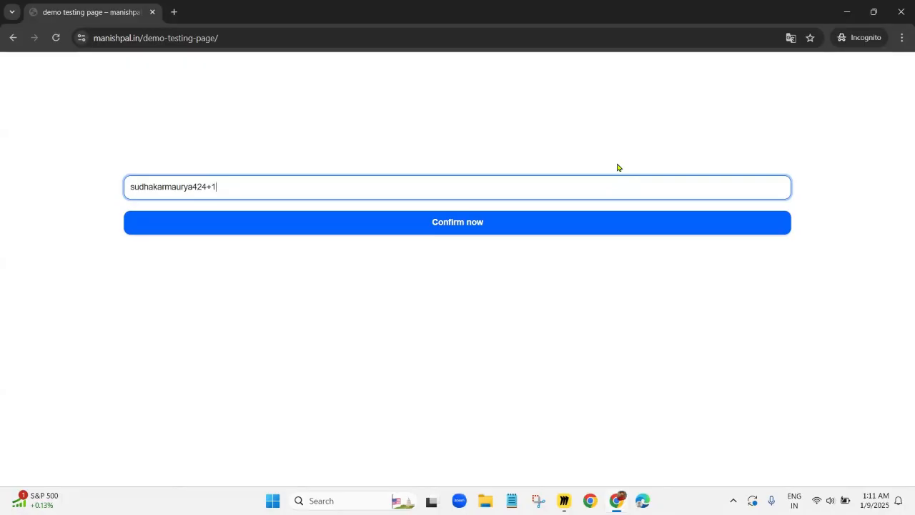
{"action": "left_click", "coordinate": [416, 238]}
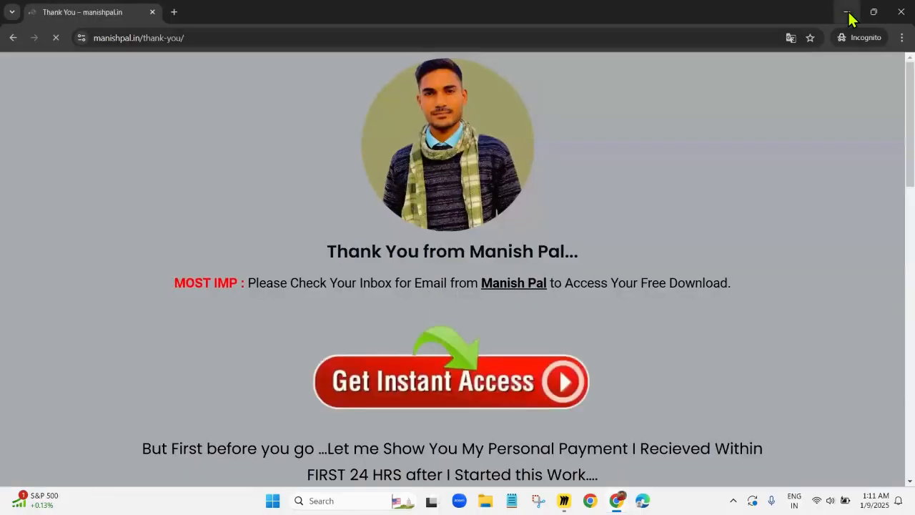
Return to Mailerrocket, refresh the lists and open the subscribers of the mmo demo list
{"action": "left_click", "coordinate": [846, 13]}
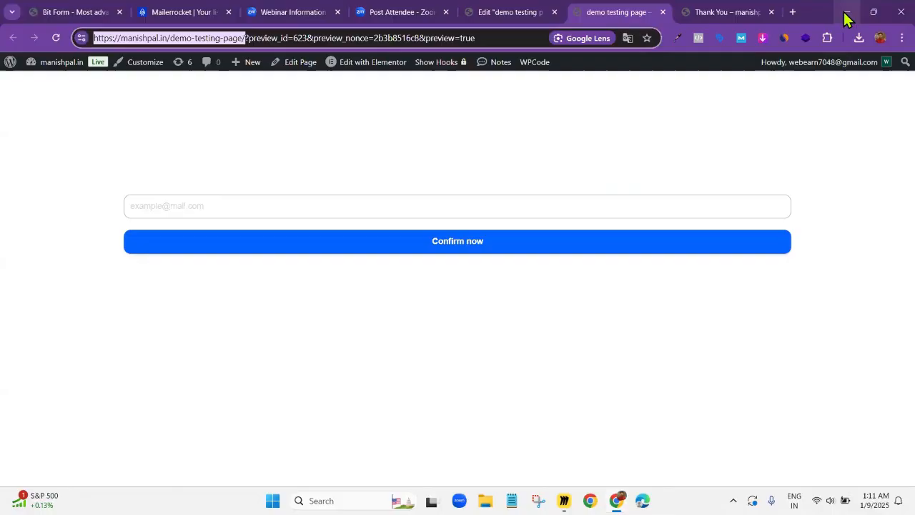
{"action": "left_click", "coordinate": [200, 13]}
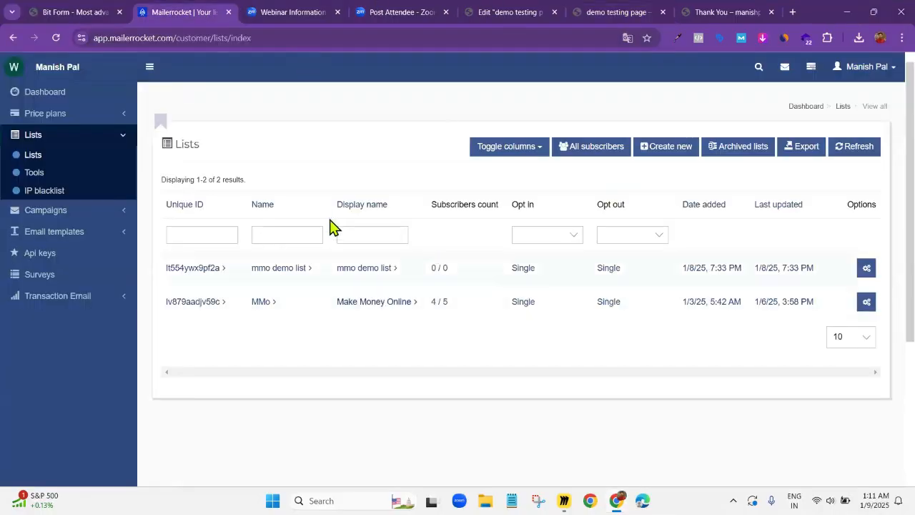
{"action": "left_click", "coordinate": [835, 153]}
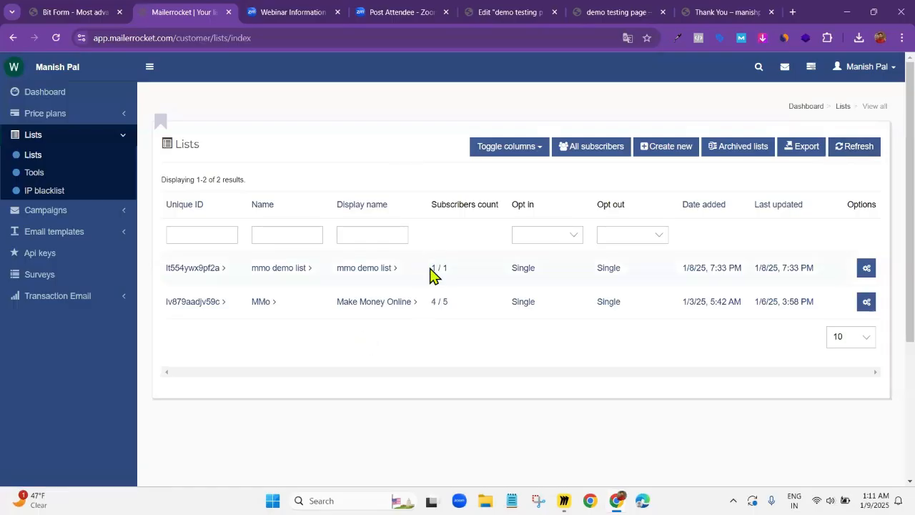
{"action": "left_click", "coordinate": [293, 270]}
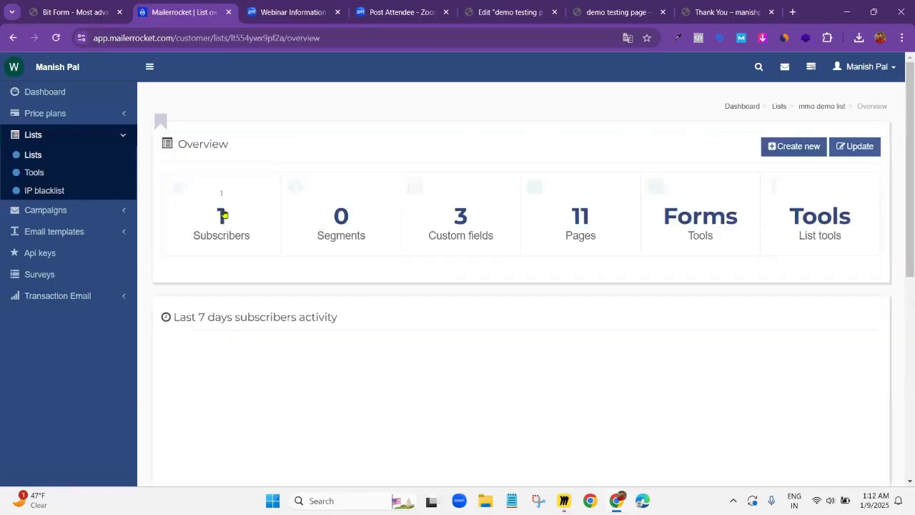
{"action": "left_click", "coordinate": [221, 213]}
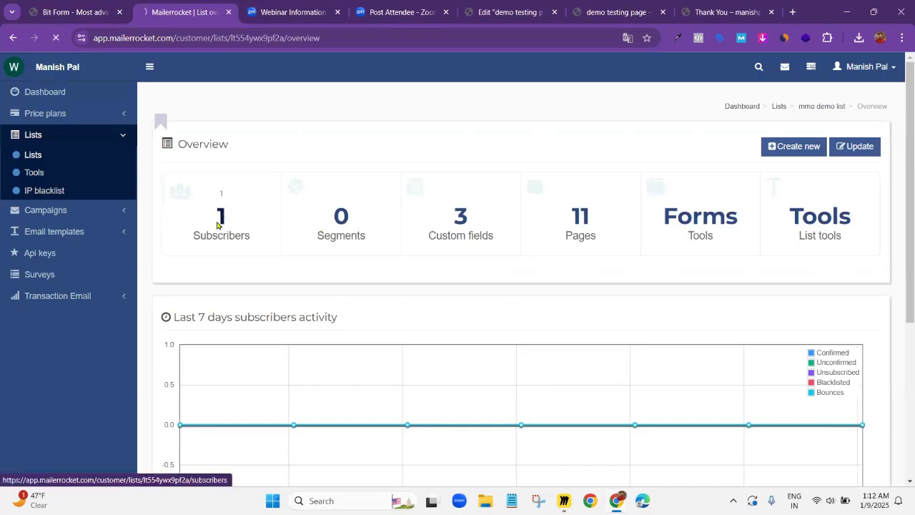
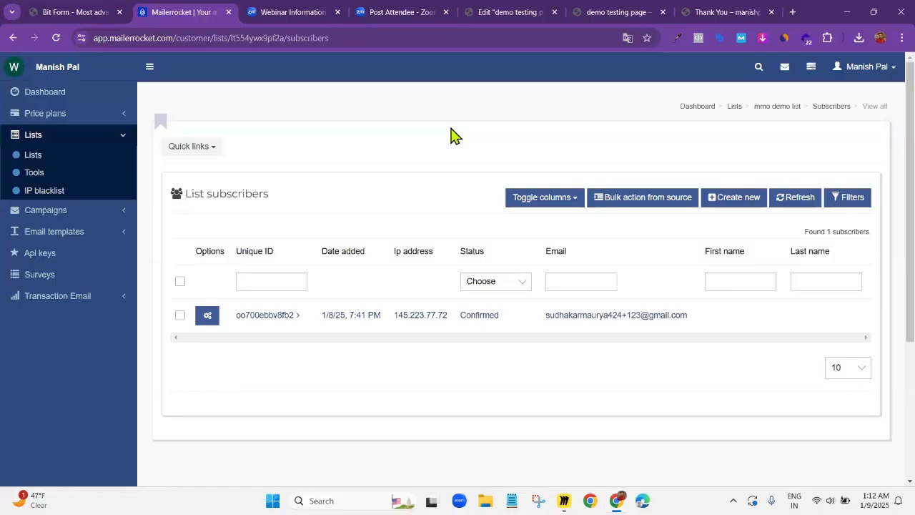
Open Hostinger's website in a new browser tab and go to its login page
{"action": "left_click", "coordinate": [793, 12]}
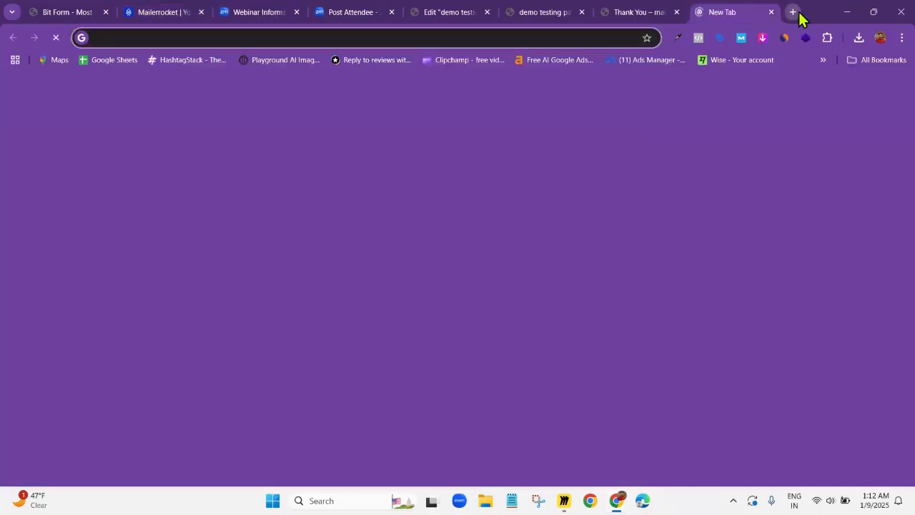
{"action": "type", "text": "hosti"}
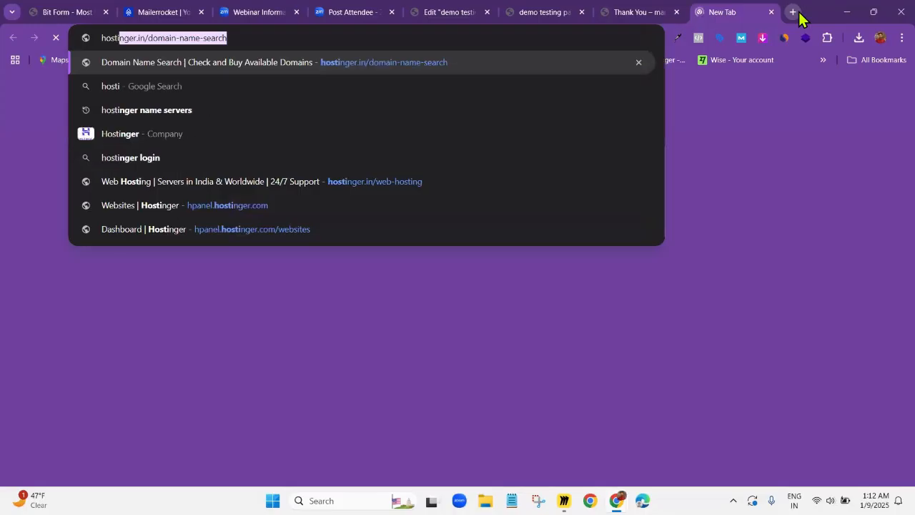
{"action": "key", "text": "Return"}
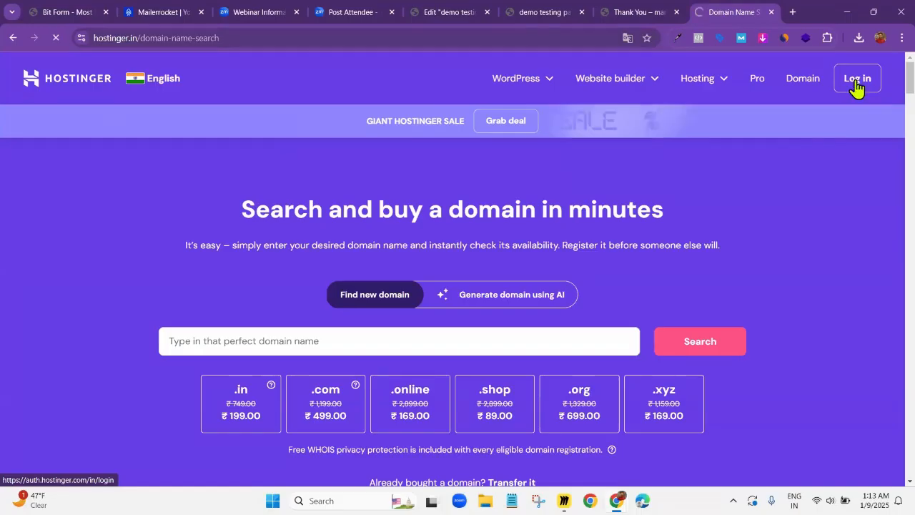
{"action": "left_click", "coordinate": [856, 83]}
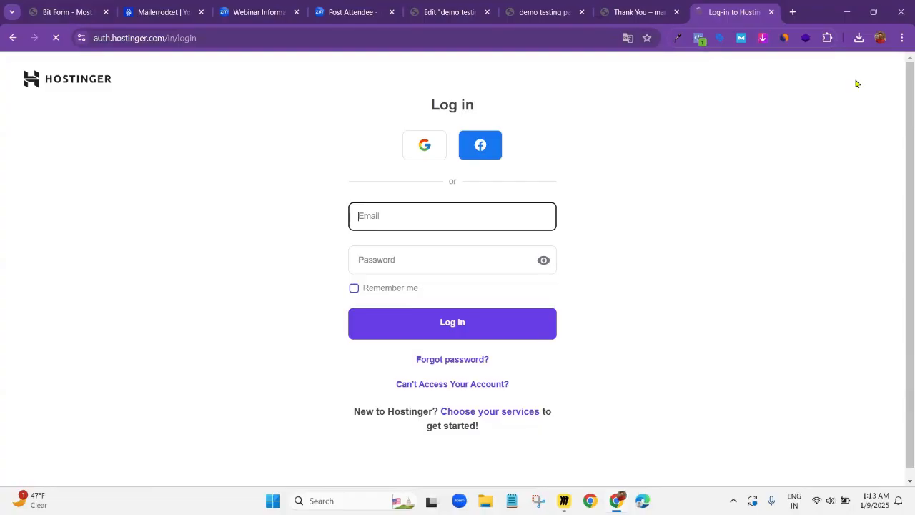
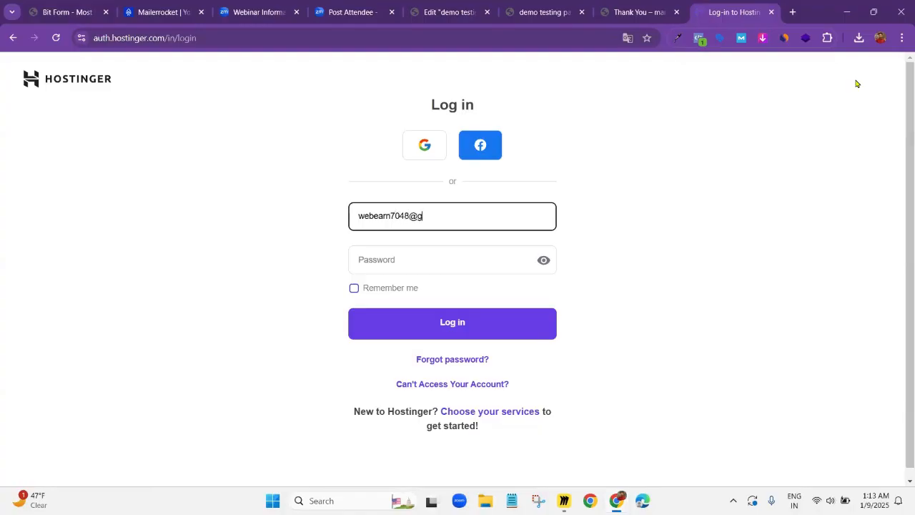
Log in to Hostinger with the account e-mail and the account password
{"action": "key", "text": "Tab"}
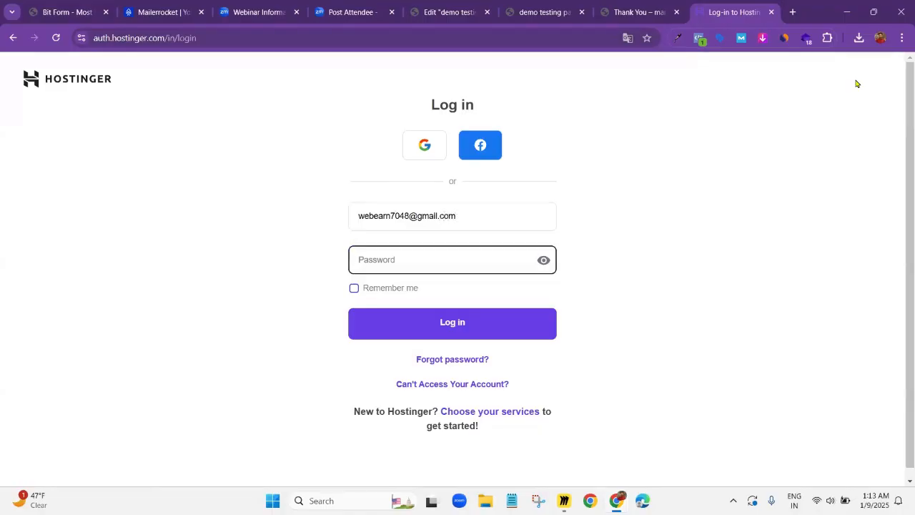
{"action": "type", "text": "••••••••••"}
{"action": "left_click", "coordinate": [473, 321]}
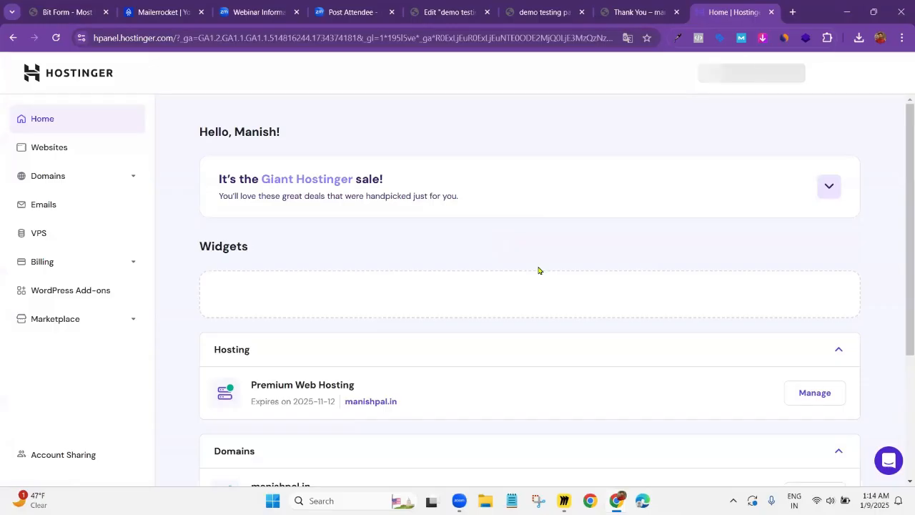
Go to the list of hosted websites and open the dashboard of the WordPress site under Premium Web Hosting
{"action": "scroll", "coordinate": [537, 270], "scroll_direction": "down", "scroll_amount": 2}
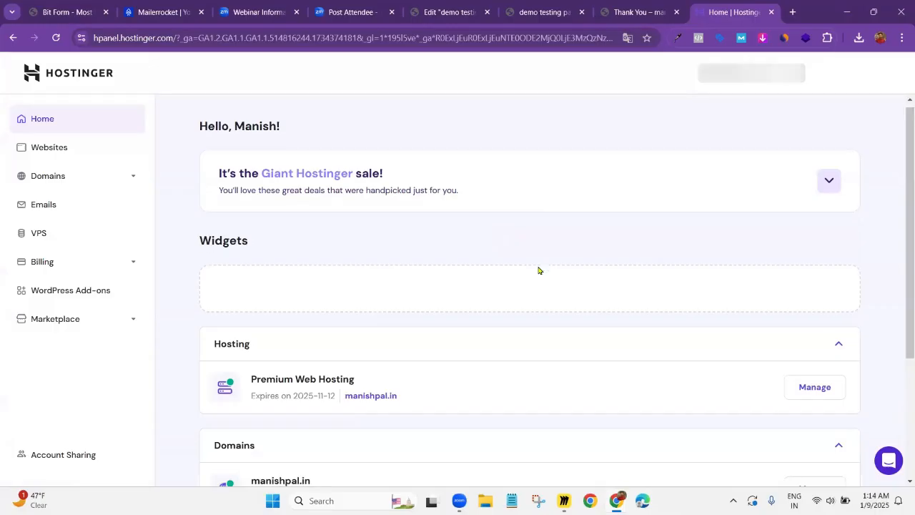
{"action": "left_click", "coordinate": [59, 154]}
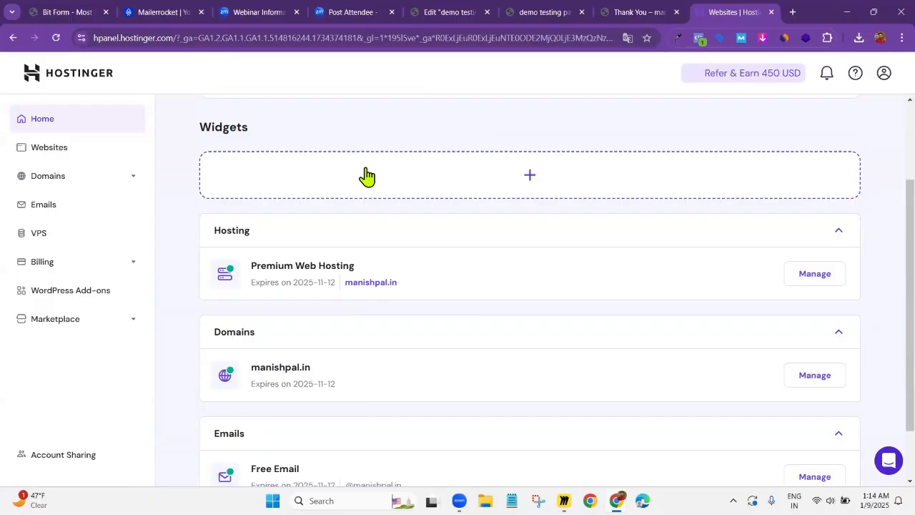
{"action": "left_click", "coordinate": [65, 154]}
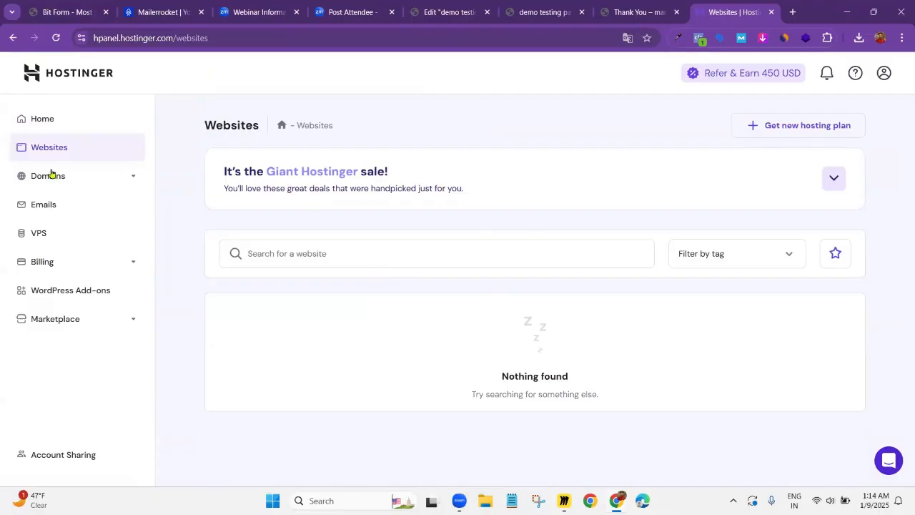
{"action": "left_click", "coordinate": [70, 154]}
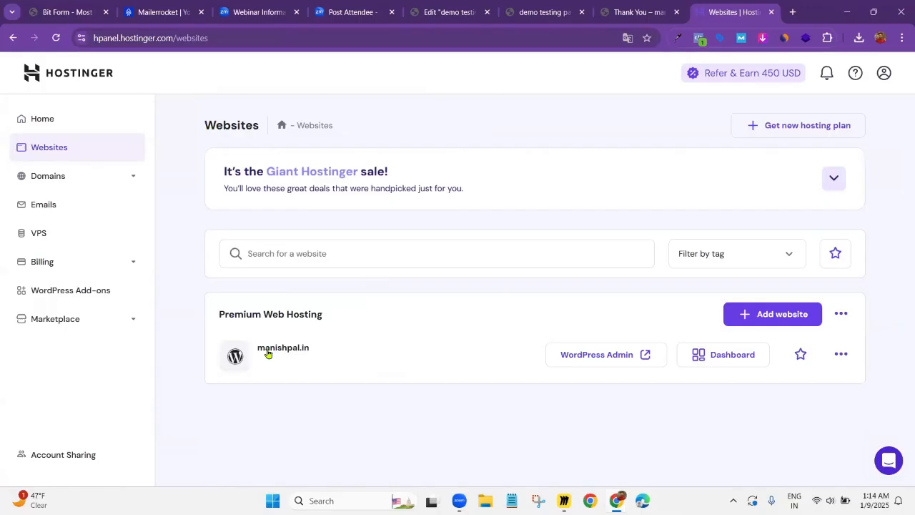
{"action": "left_click", "coordinate": [736, 360]}
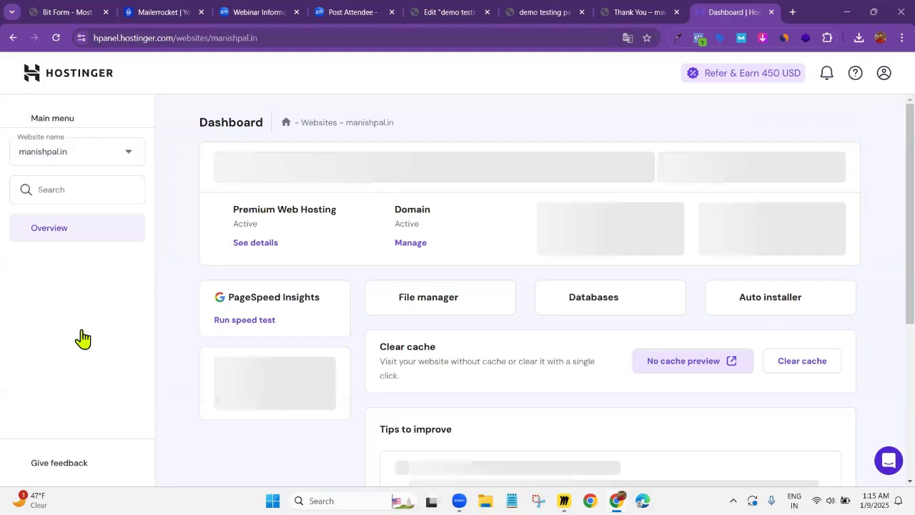
Open the DNS Zone Editor among the website's advanced settings
{"action": "scroll", "coordinate": [71, 333], "scroll_direction": "down", "scroll_amount": 3}
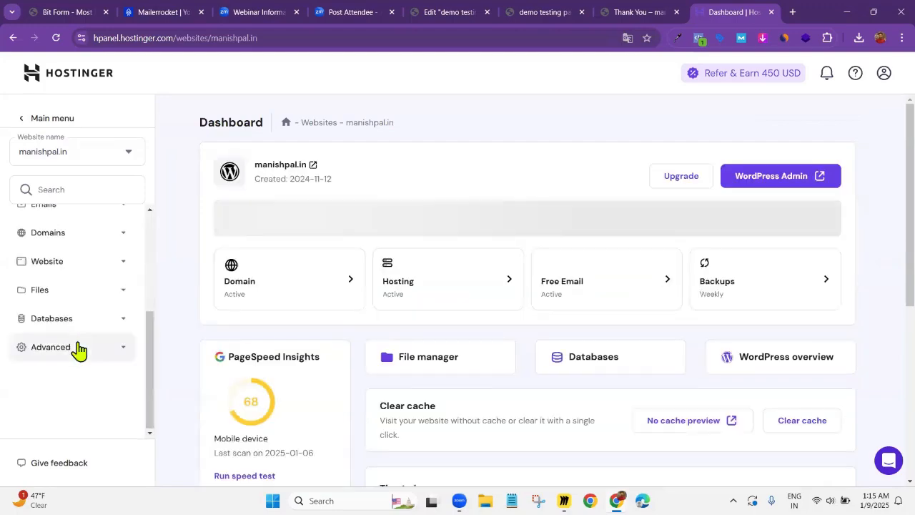
{"action": "left_click", "coordinate": [78, 348]}
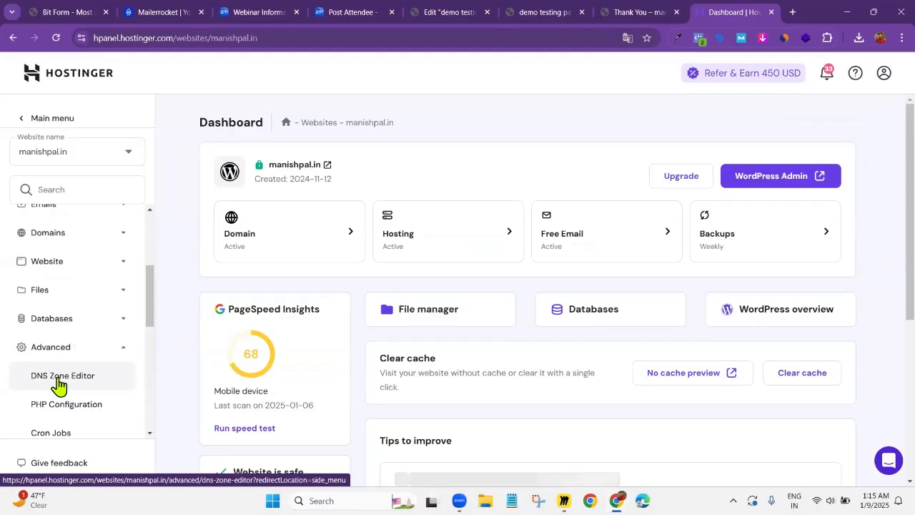
{"action": "left_click", "coordinate": [58, 379]}
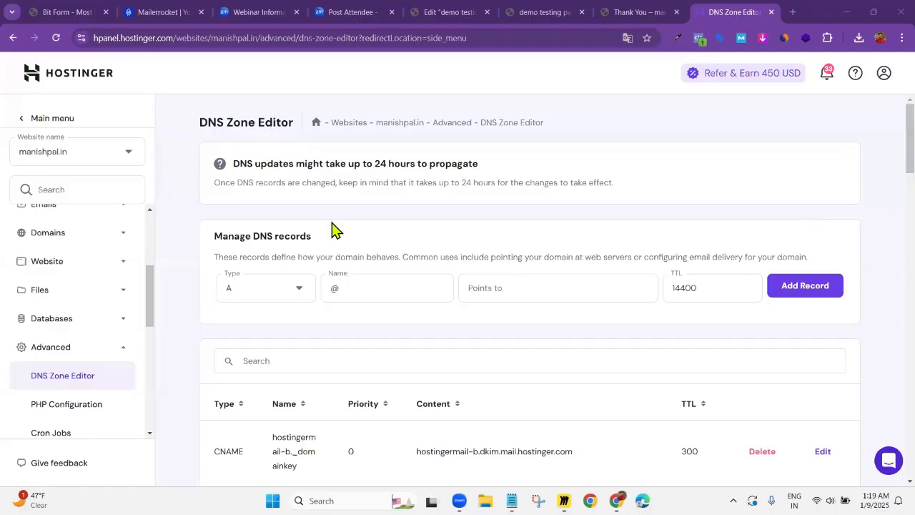
Following the SPF notes in Notepad, set the new DNS record's type to TXT with @ as its name
{"action": "scroll", "coordinate": [331, 227], "scroll_direction": "down", "scroll_amount": 3}
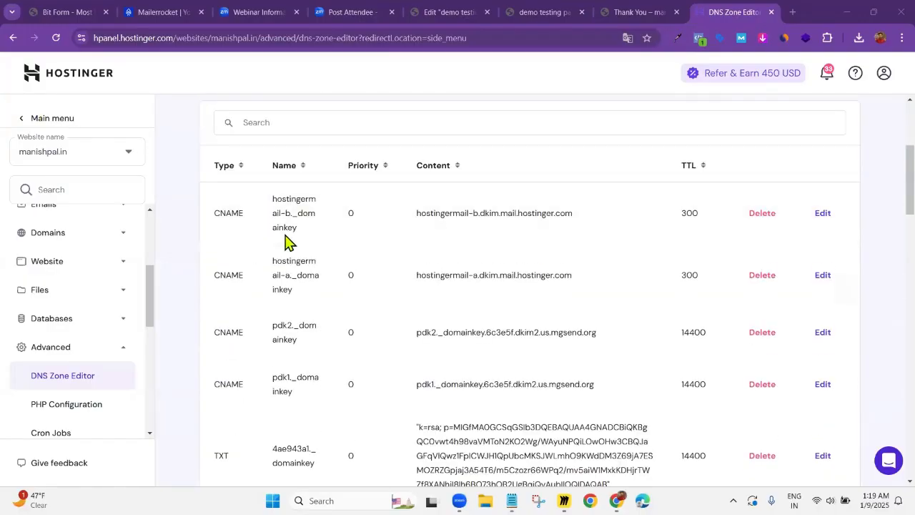
{"action": "scroll", "coordinate": [289, 236], "scroll_direction": "up", "scroll_amount": 1}
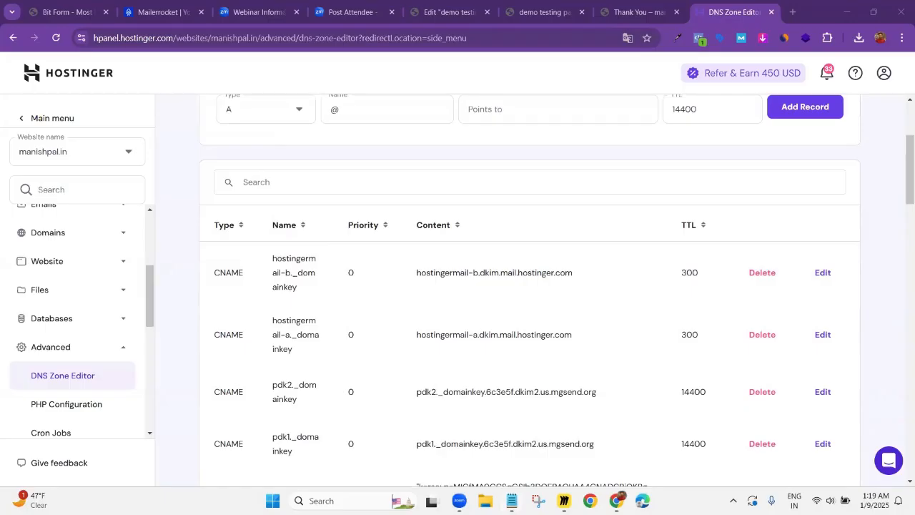
{"action": "left_click", "coordinate": [512, 500]}
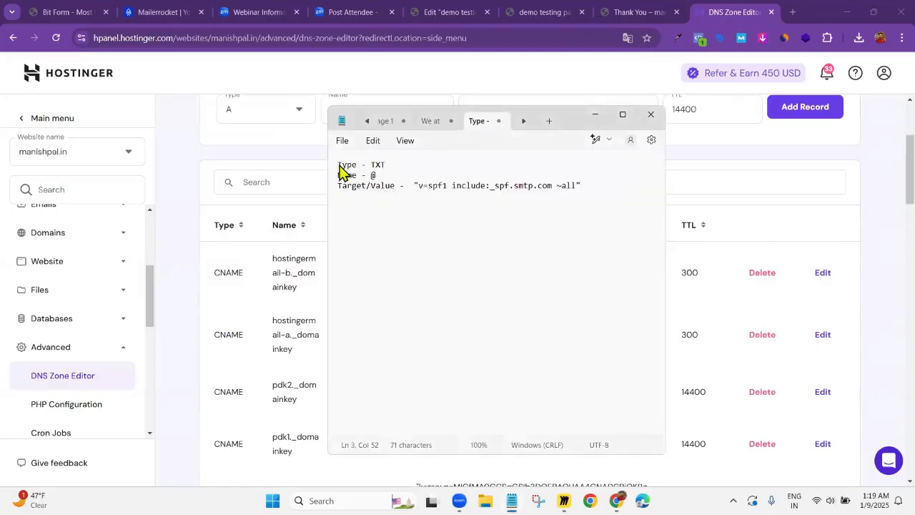
{"action": "left_click_drag", "start_coordinate": [339, 166], "coordinate": [370, 165]}
{"action": "left_click", "coordinate": [370, 165]}
{"action": "scroll", "coordinate": [262, 163], "scroll_direction": "up", "scroll_amount": 2}
{"action": "left_click", "coordinate": [273, 233]}
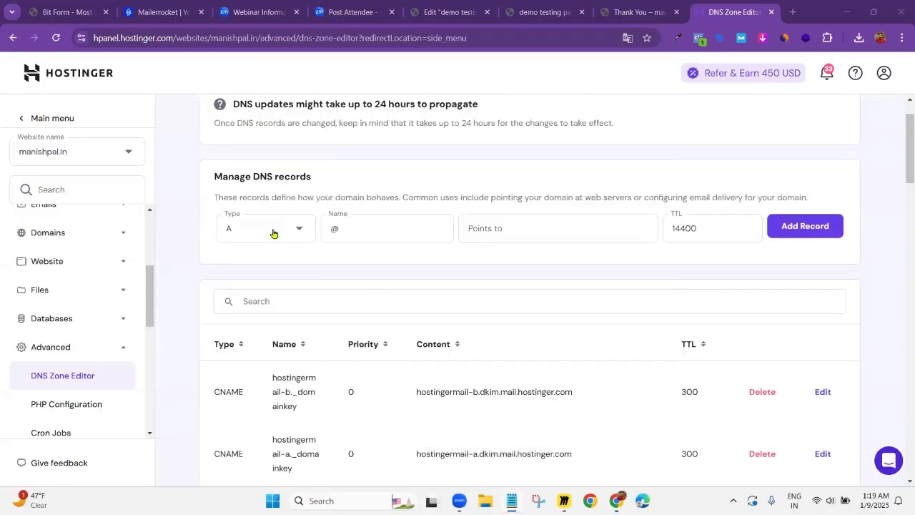
{"action": "left_click", "coordinate": [266, 228]}
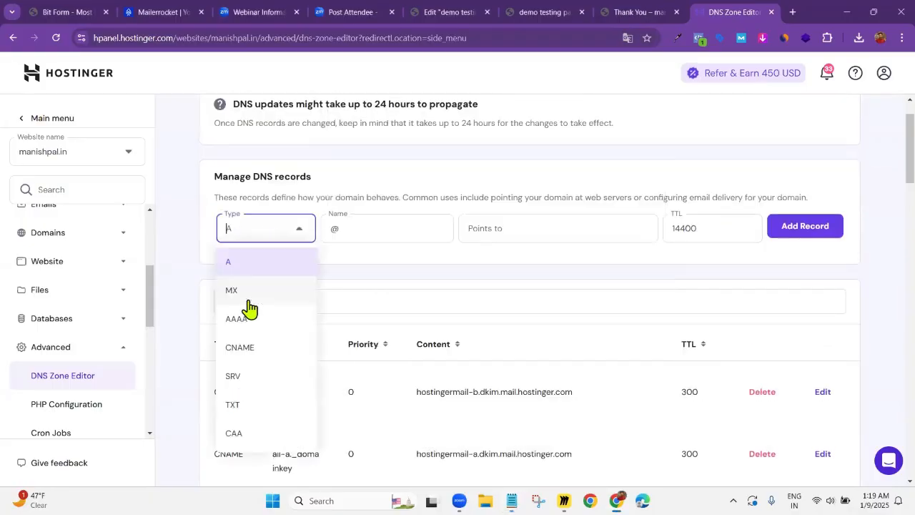
{"action": "left_click", "coordinate": [236, 406]}
{"action": "left_click", "coordinate": [348, 233]}
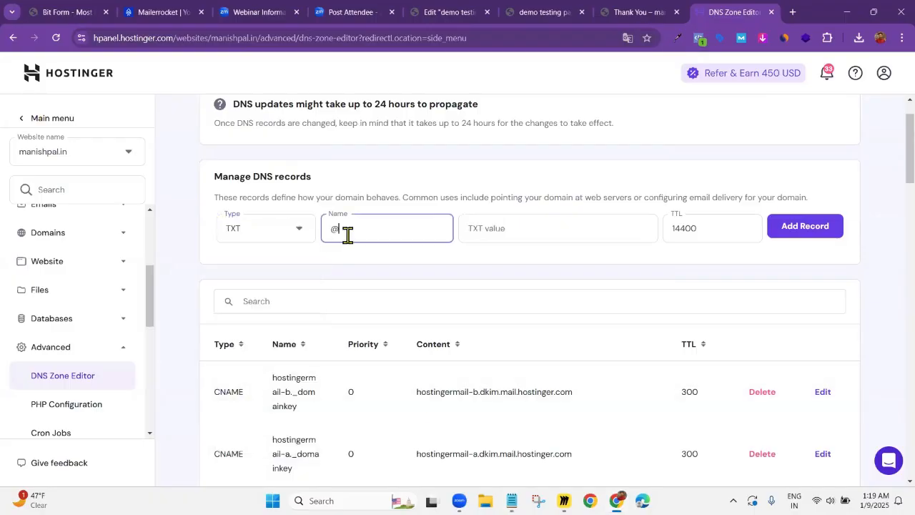
{"action": "key", "text": "alt+Tab"}
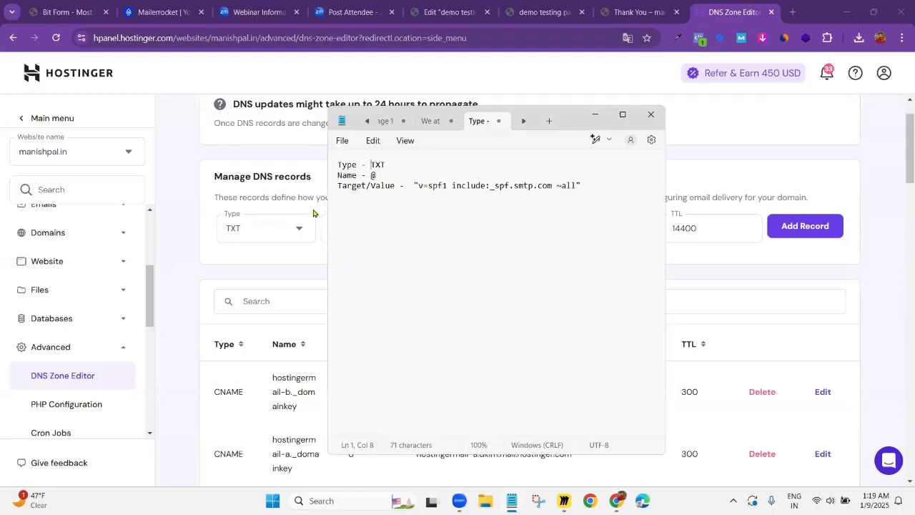
{"action": "key", "text": "alt+Tab"}
Copy "v=spf1 include:_spf.smtp.com ~all" from the Notepad notes into the new DNS record's TXT value
{"action": "left_click", "coordinate": [495, 230]}
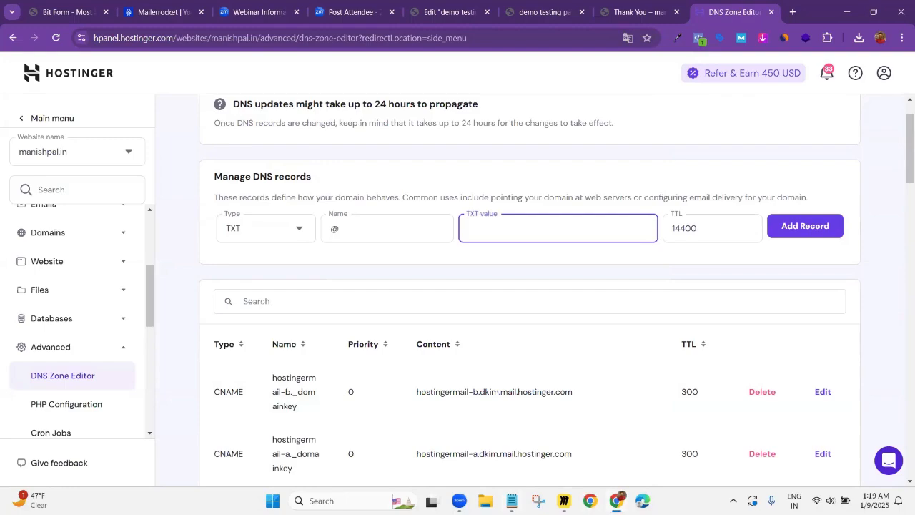
{"action": "key", "text": "alt+Tab"}
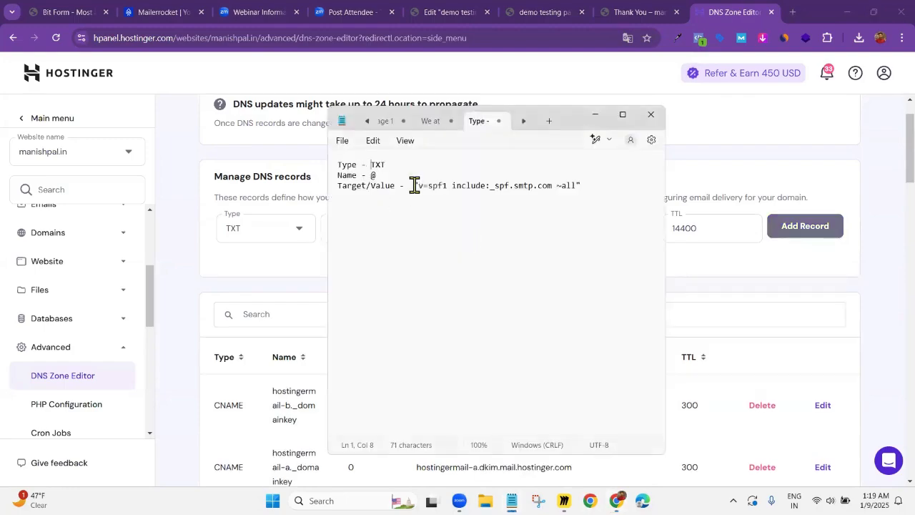
{"action": "left_click_drag", "start_coordinate": [414, 185], "coordinate": [593, 184]}
{"action": "key", "text": "ctrl+c"}
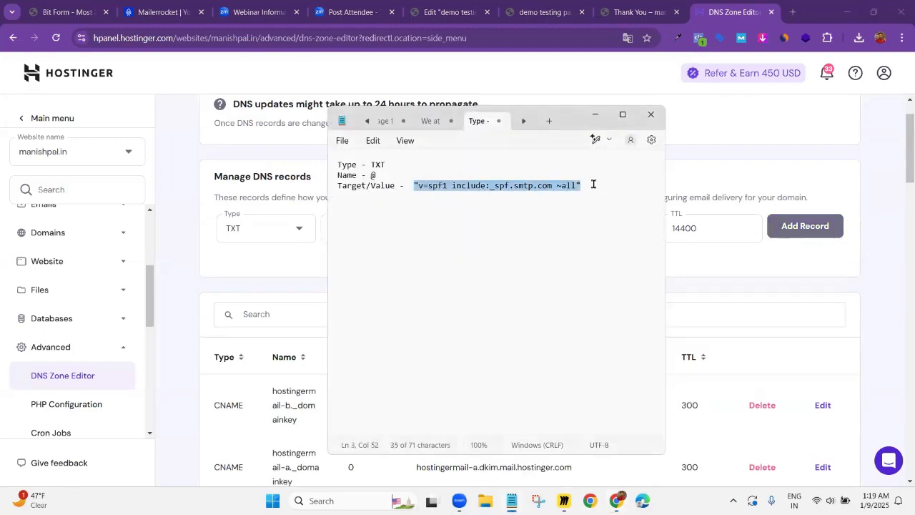
{"action": "key", "text": "alt+Tab"}
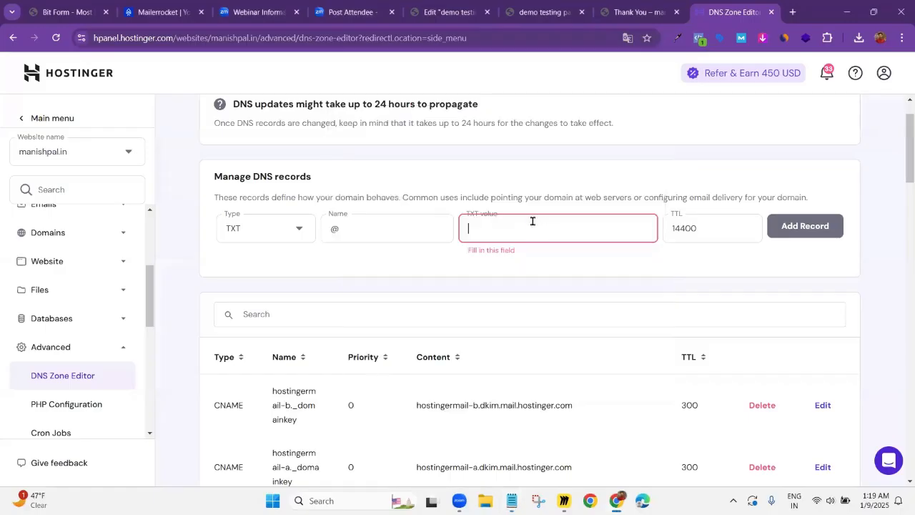
{"action": "key", "text": "ctrl+v"}
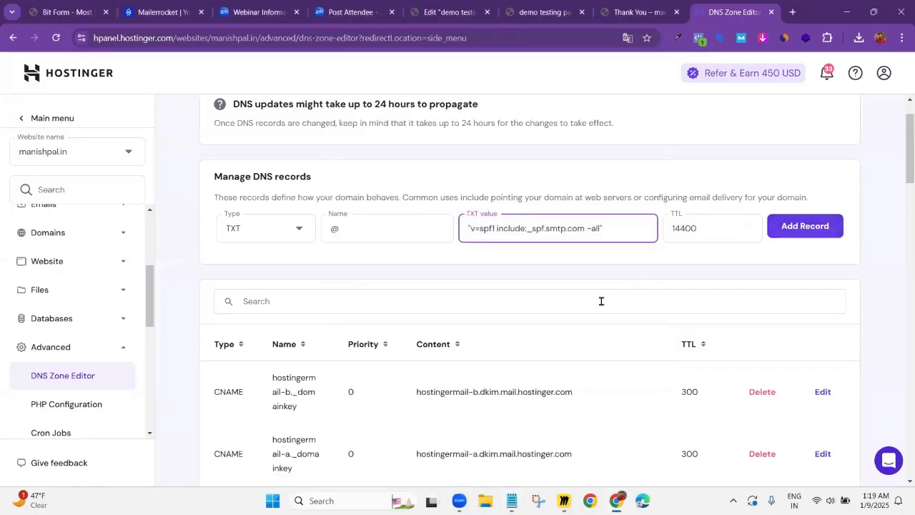
{"action": "scroll", "coordinate": [585, 259], "scroll_direction": "down", "scroll_amount": 3}
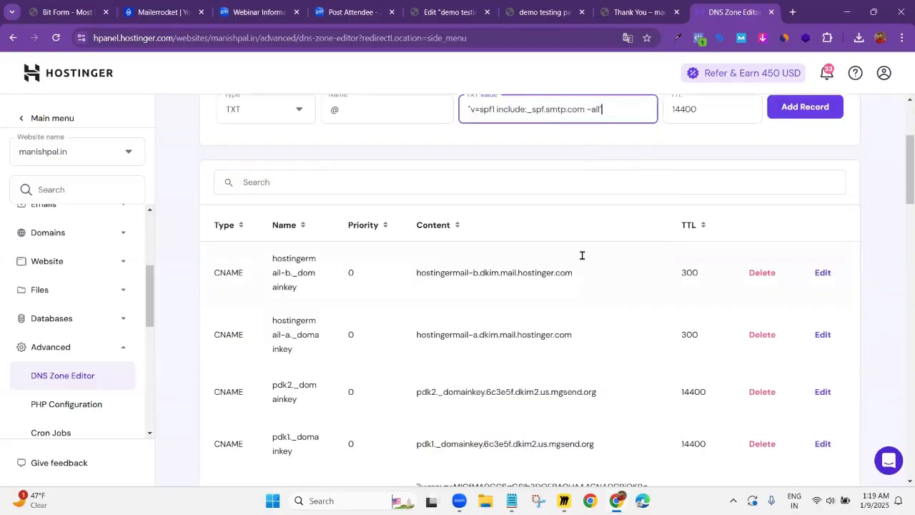
{"action": "scroll", "coordinate": [592, 198], "scroll_direction": "up", "scroll_amount": 1}
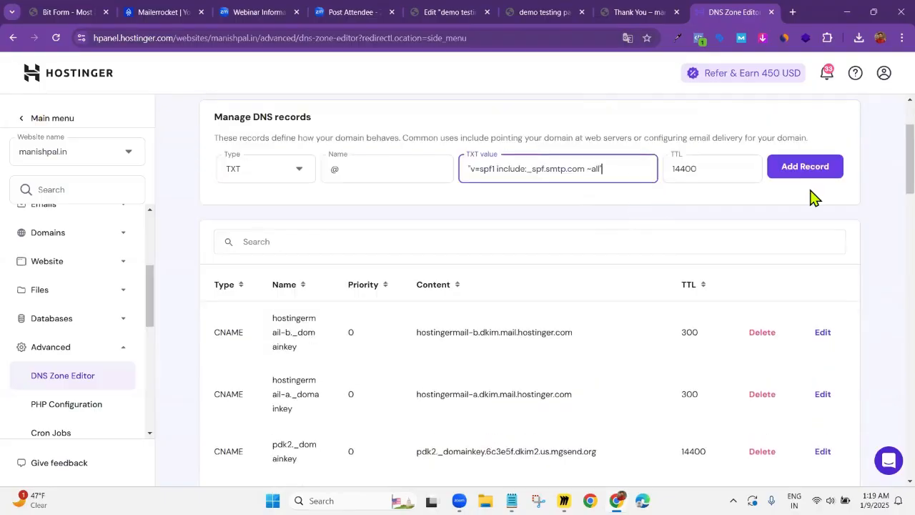
{"action": "scroll", "coordinate": [810, 198], "scroll_direction": "up", "scroll_amount": 2}
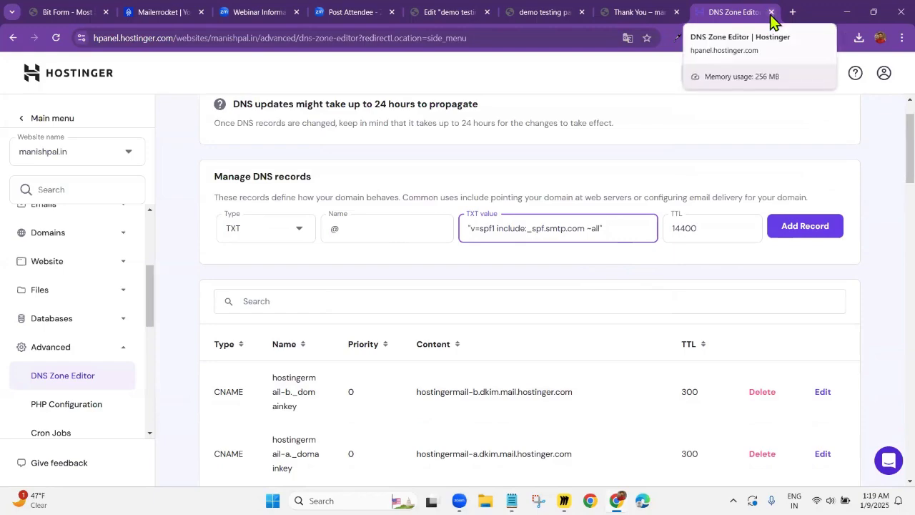
Close the Hostinger tab, return to Mailerrocket and open the list of all campaigns
{"action": "key", "text": "ctrl+w"}
{"action": "left_click", "coordinate": [190, 12]}
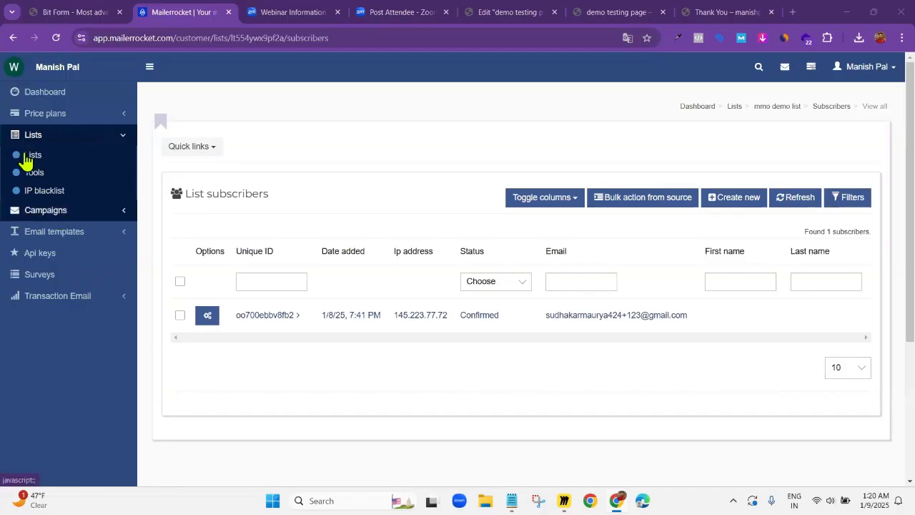
{"action": "left_click", "coordinate": [75, 212]}
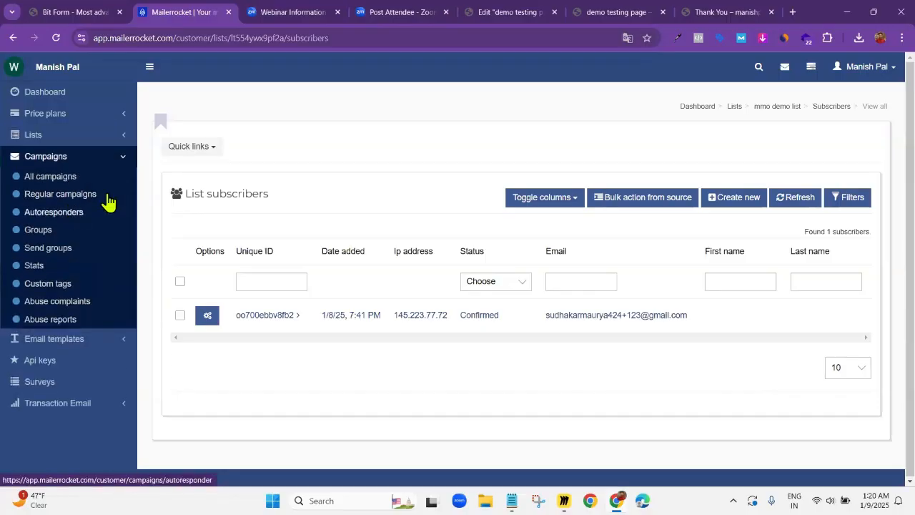
{"action": "left_click", "coordinate": [58, 177]}
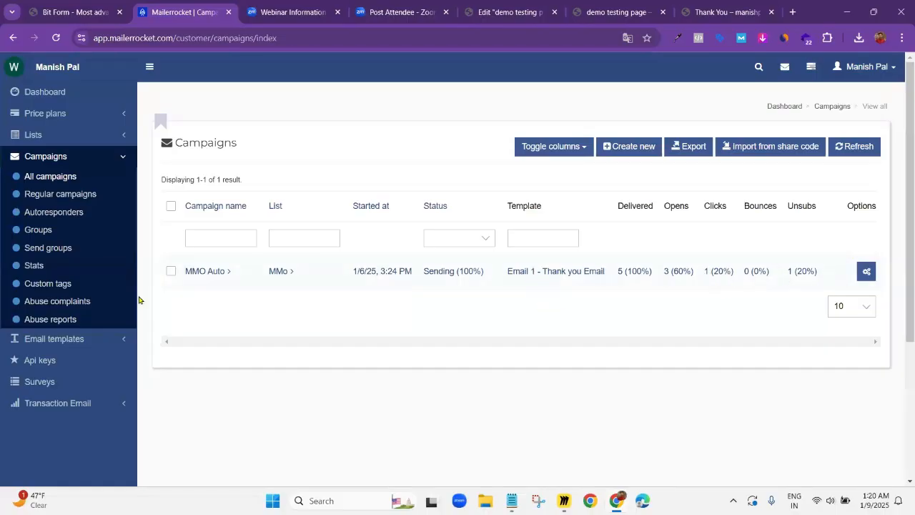
Pause sending of the MMO Auto campaign and confirm the pause
{"action": "left_click", "coordinate": [171, 271]}
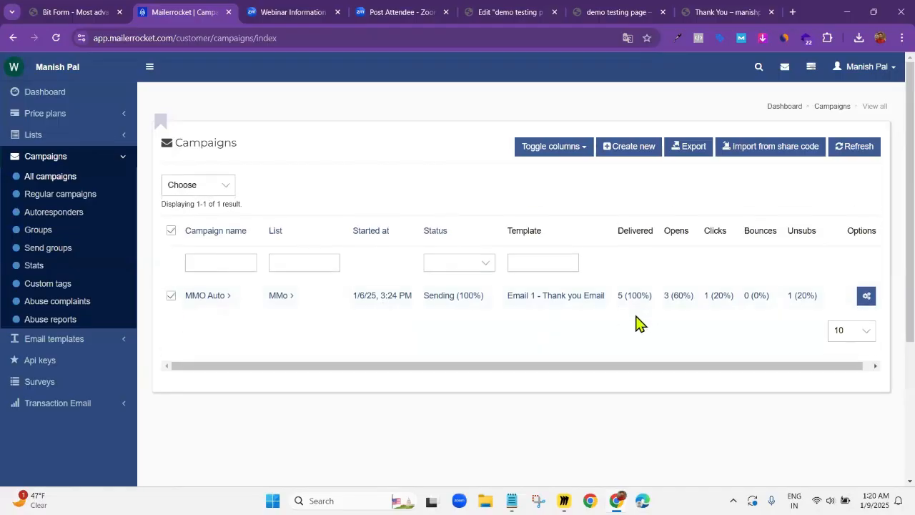
{"action": "left_click", "coordinate": [867, 297]}
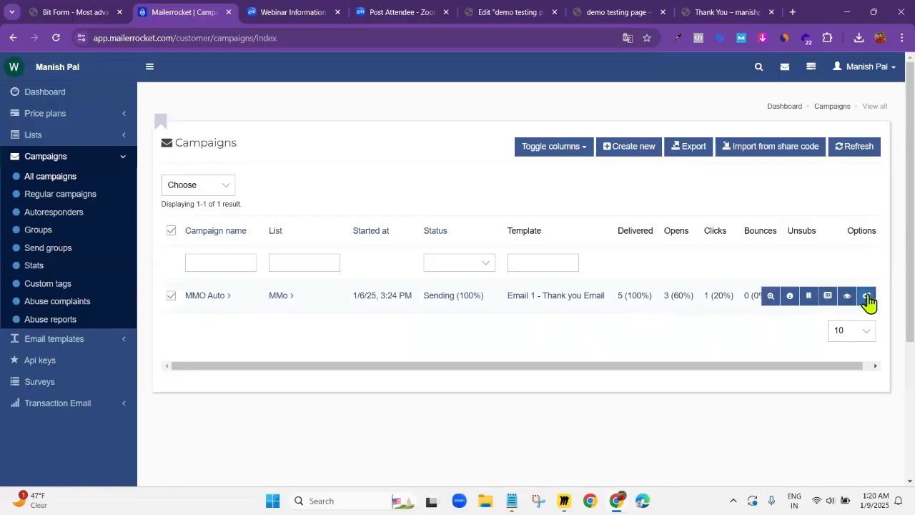
{"action": "left_click", "coordinate": [807, 299]}
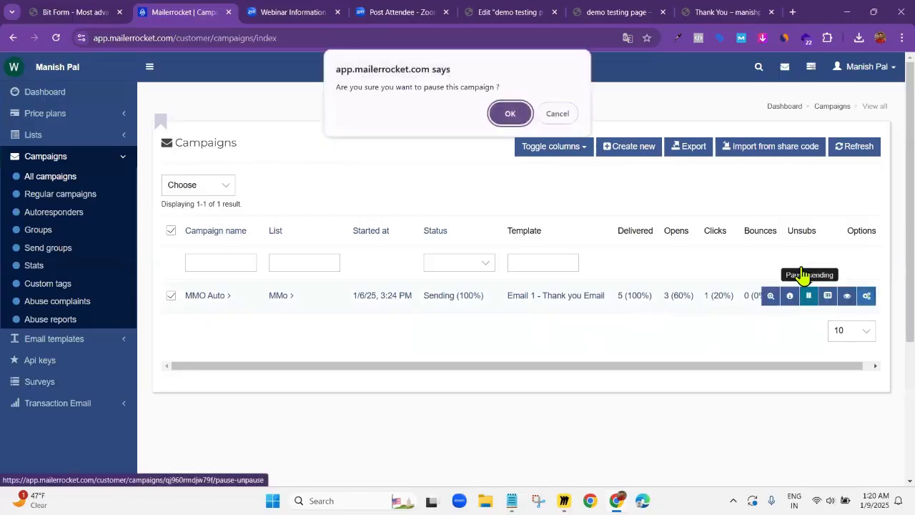
{"action": "left_click", "coordinate": [516, 116]}
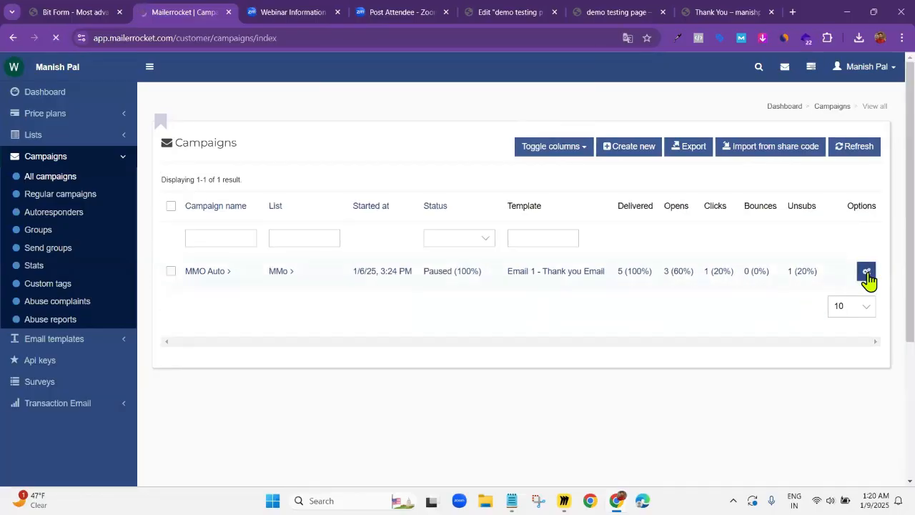
Delete the paused MMO Auto campaign and reload the list of all campaigns
{"action": "left_click", "coordinate": [866, 272]}
{"action": "left_click", "coordinate": [847, 272]}
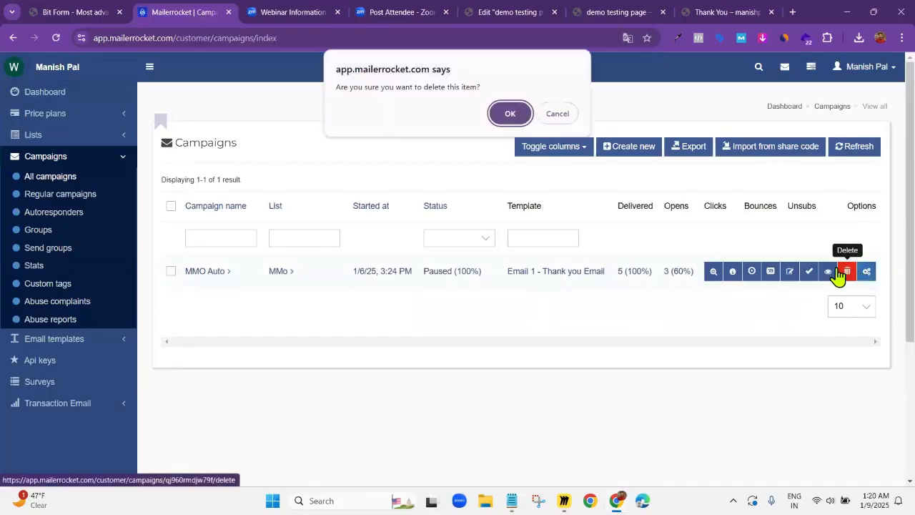
{"action": "left_click", "coordinate": [510, 115]}
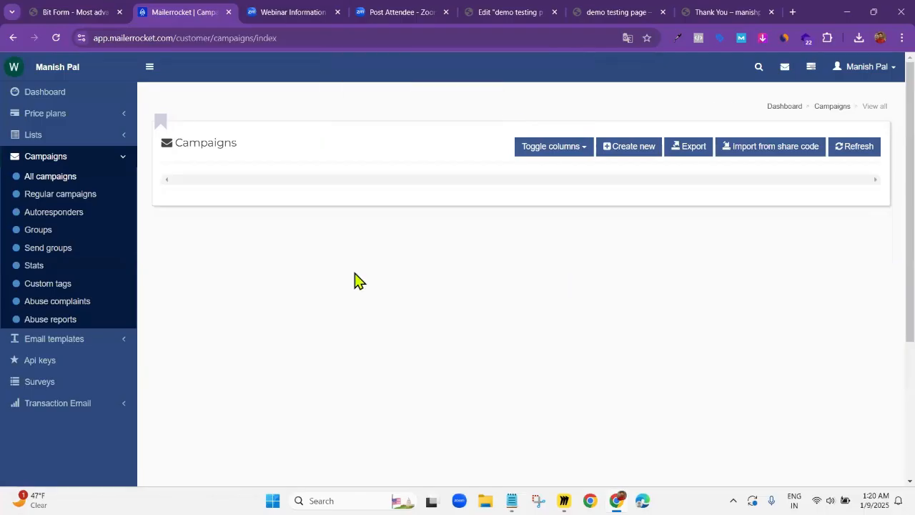
{"action": "left_click", "coordinate": [54, 180]}
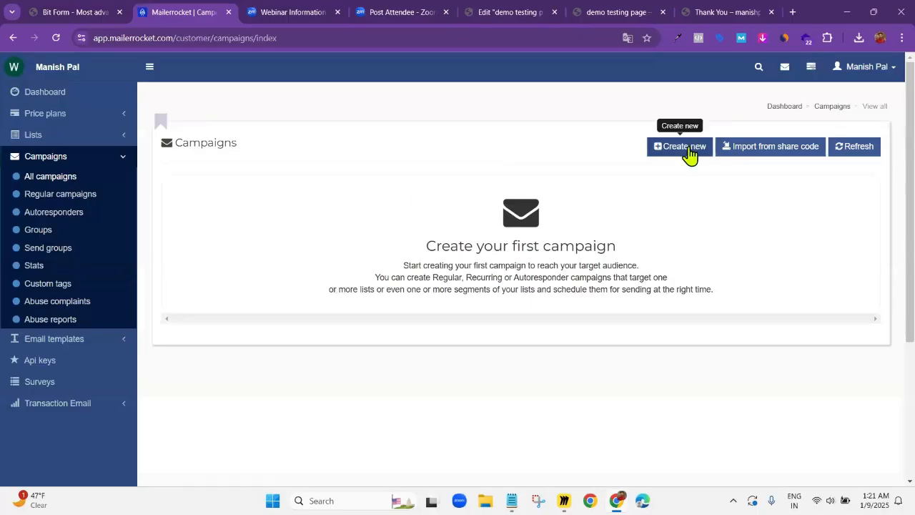
Start creating a new campaign and name it "Email 1 Thank You Email"
{"action": "left_click", "coordinate": [689, 153]}
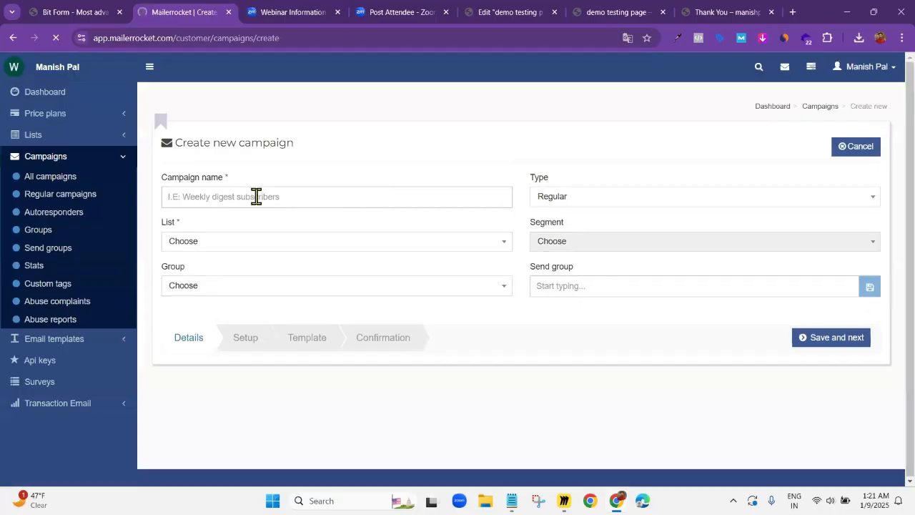
{"action": "left_click", "coordinate": [256, 196]}
{"action": "type", "text": "MM"}
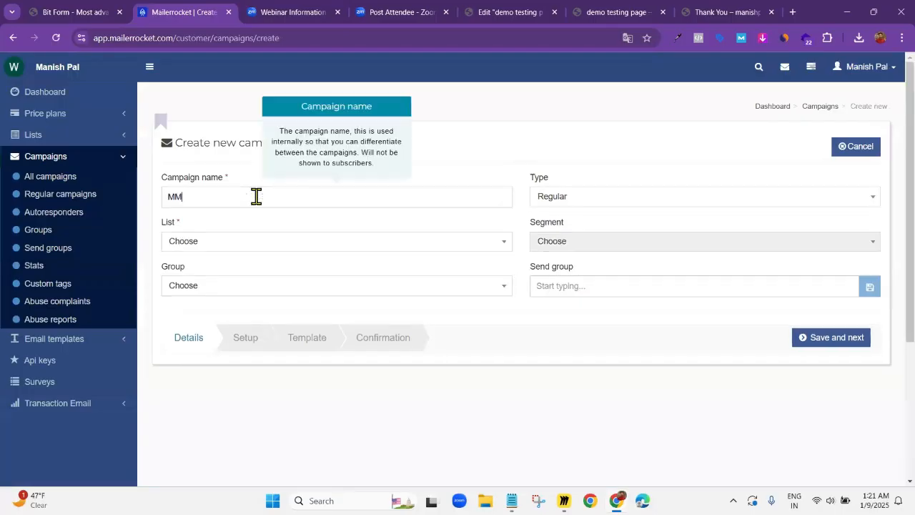
{"action": "key", "text": "BackSpace"}
{"action": "key", "text": "BackSpace"}
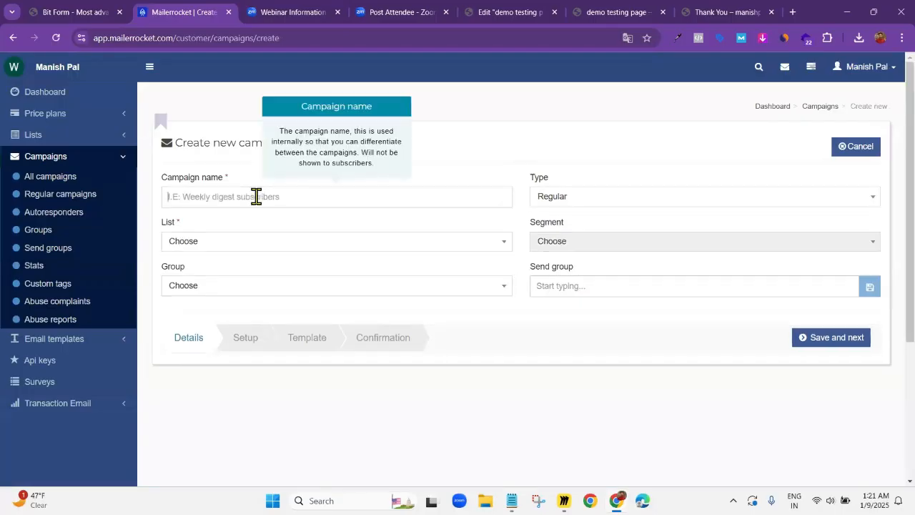
{"action": "type", "text": "Email 1 Thank You Ema"}
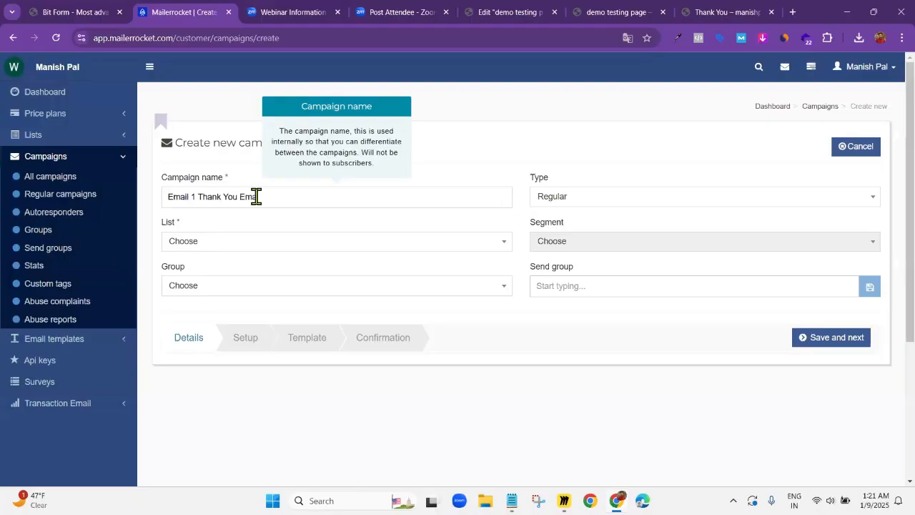
{"action": "type", "text": "il"}
Assign the MMo list to the new campaign and save its details to continue to the setup
{"action": "left_click", "coordinate": [223, 250]}
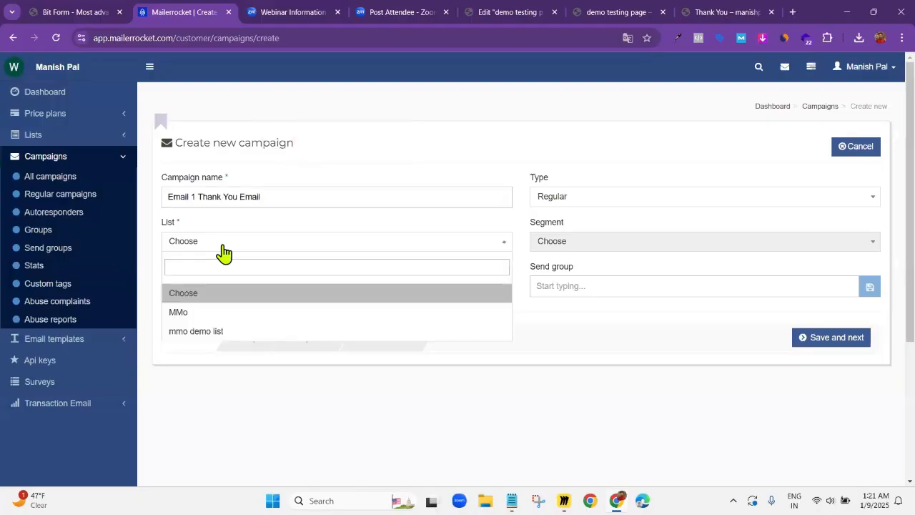
{"action": "left_click", "coordinate": [193, 333]}
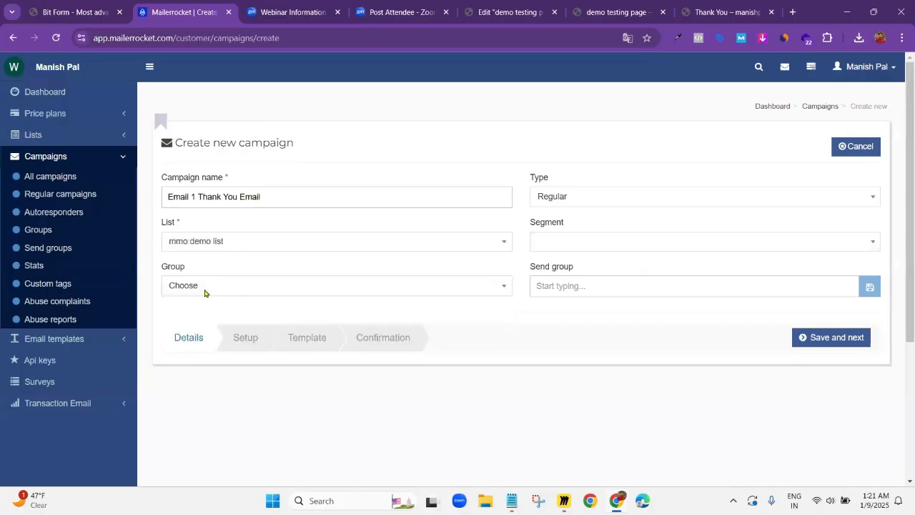
{"action": "left_click", "coordinate": [218, 247]}
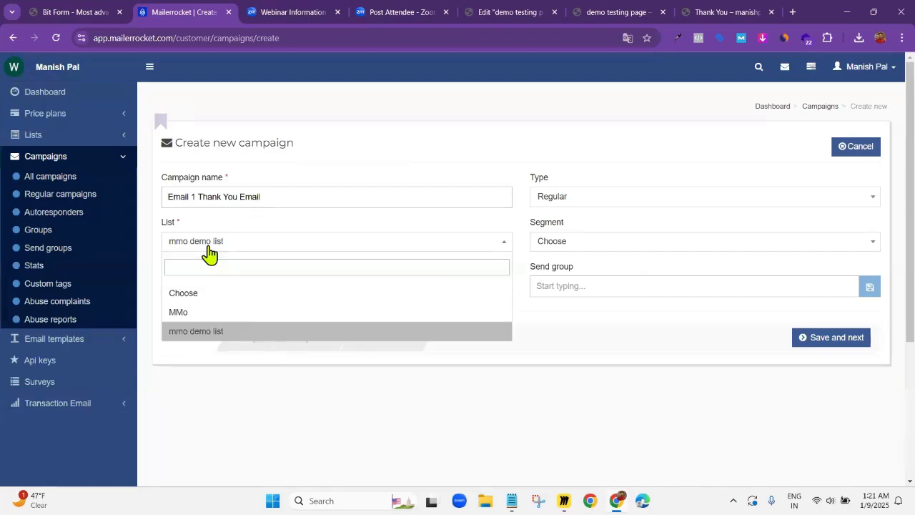
{"action": "left_click", "coordinate": [187, 317]}
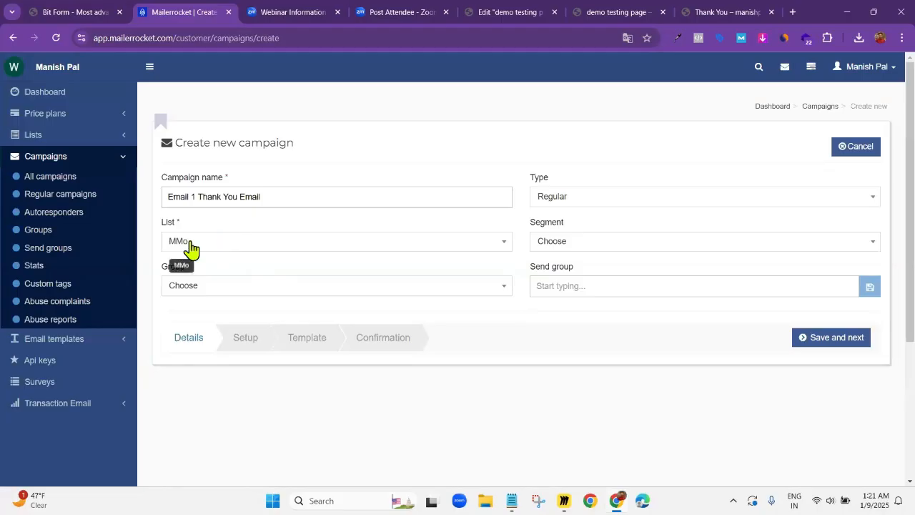
{"action": "left_click", "coordinate": [203, 249]}
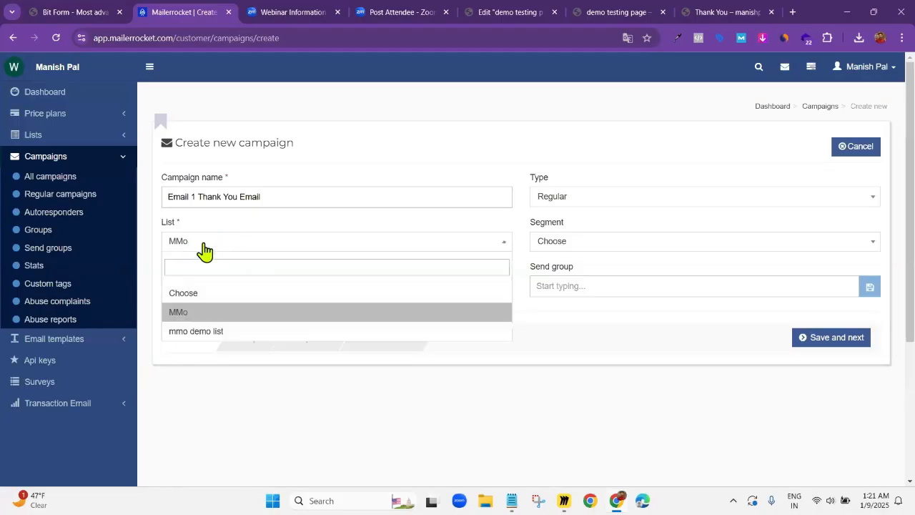
{"action": "left_click", "coordinate": [204, 249]}
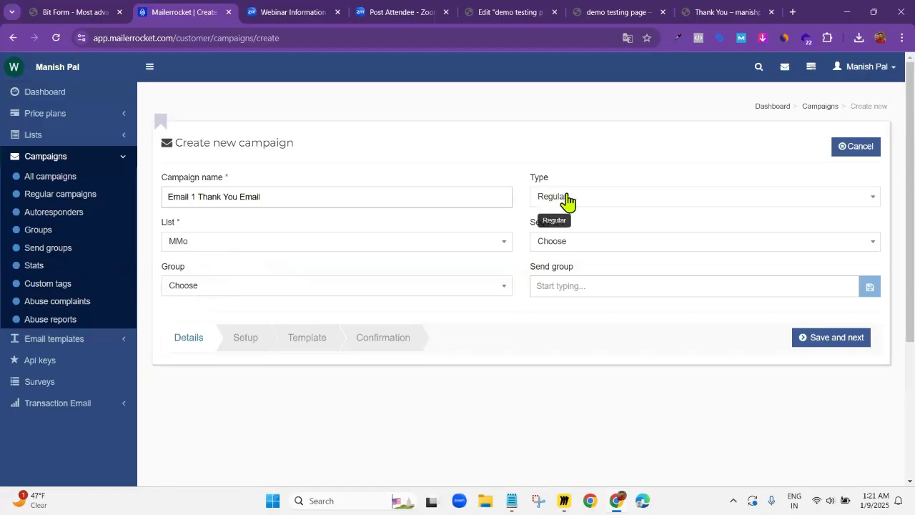
{"action": "left_click", "coordinate": [830, 342]}
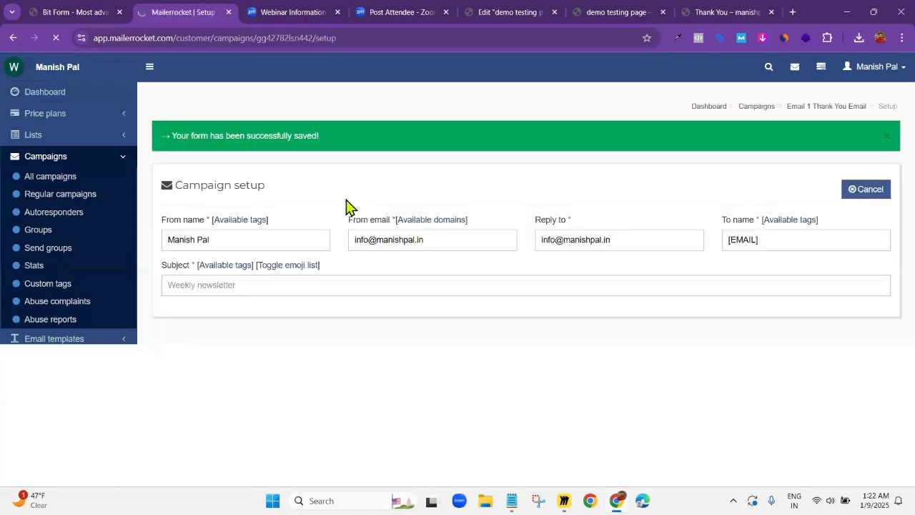
Switch from Mailerrocket to the desktop's MMO Niche landing page folder and open its "7 Email Follow Up Sequence MMO Niche" document in Word
{"action": "scroll", "coordinate": [221, 215], "scroll_direction": "down", "scroll_amount": 1}
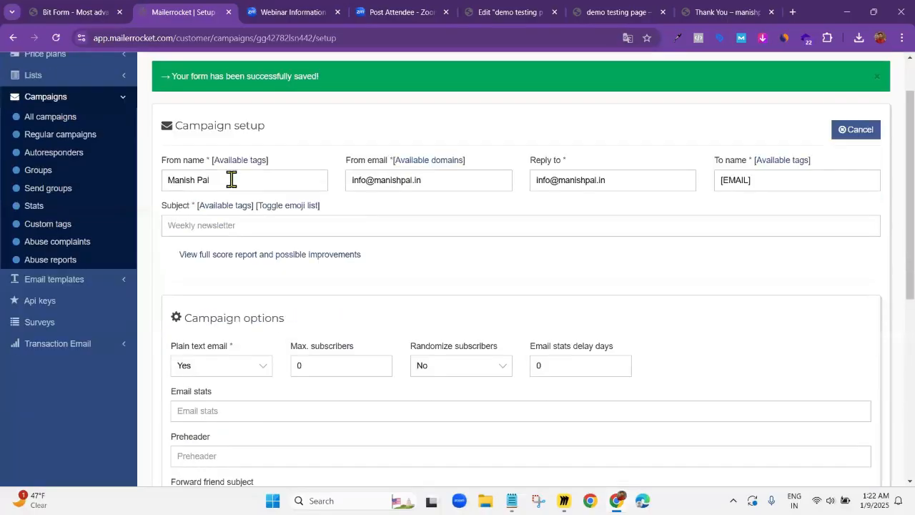
{"action": "left_click", "coordinate": [440, 179]}
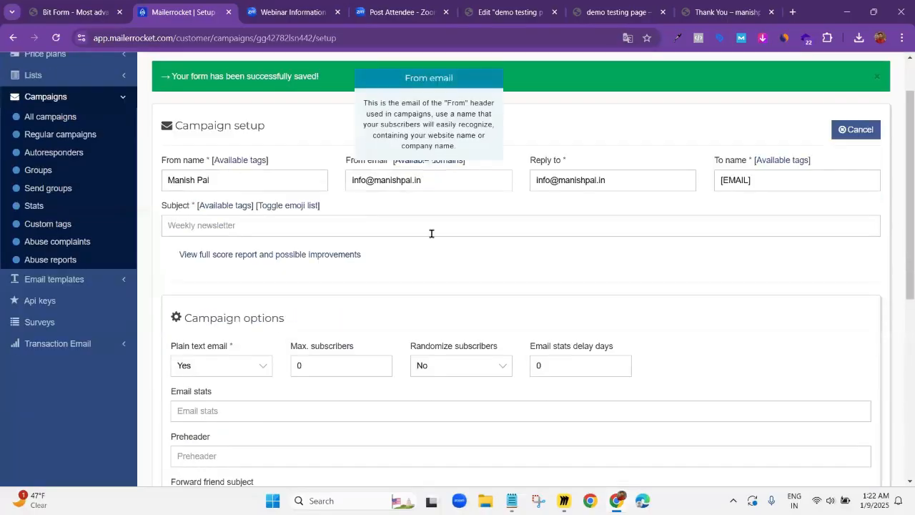
{"action": "left_click", "coordinate": [442, 203]}
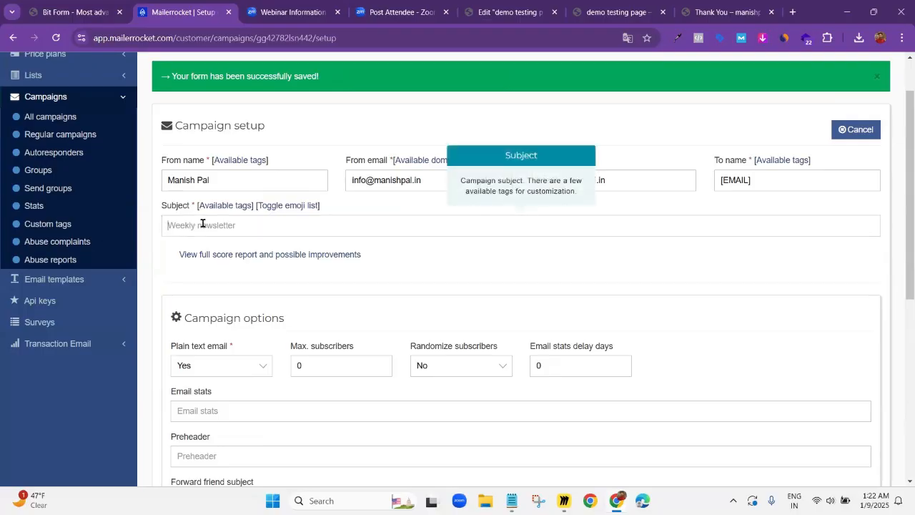
{"action": "left_click", "coordinate": [846, 12]}
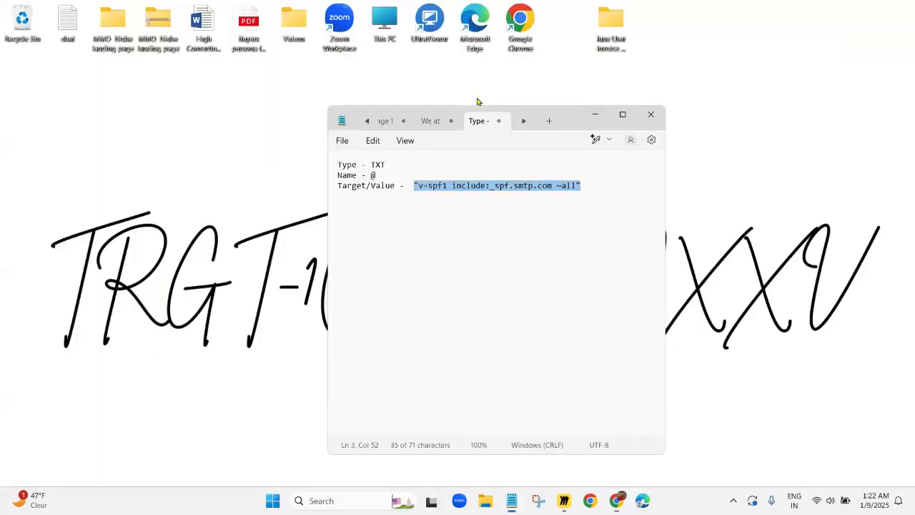
{"action": "left_click", "coordinate": [595, 118]}
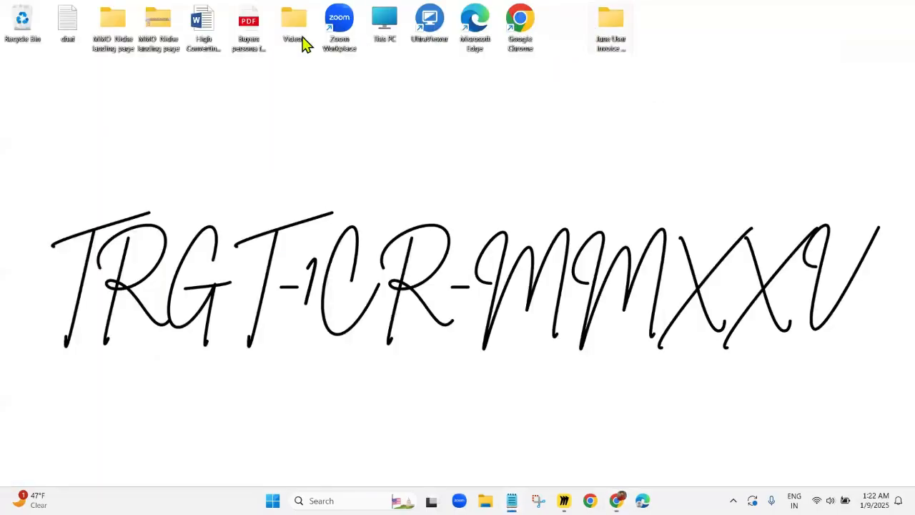
{"action": "double_click", "coordinate": [111, 26]}
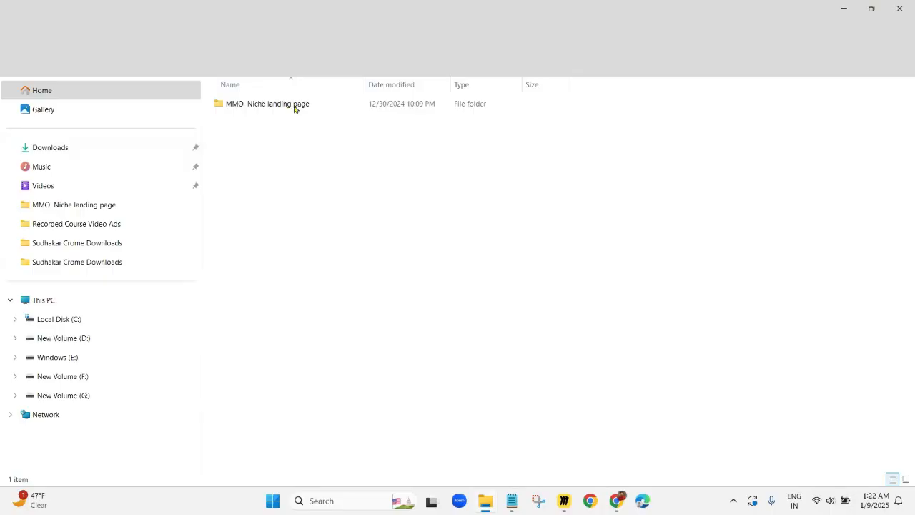
{"action": "left_click", "coordinate": [294, 107]}
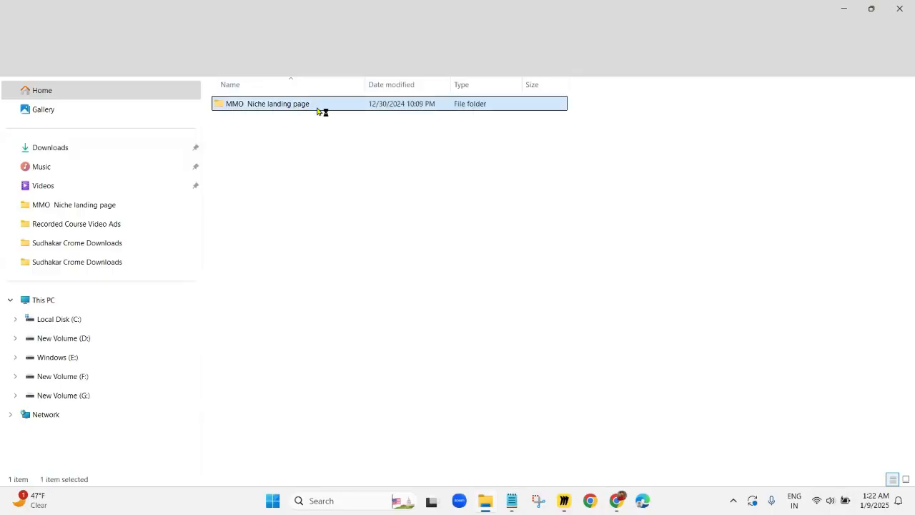
{"action": "double_click", "coordinate": [319, 110]}
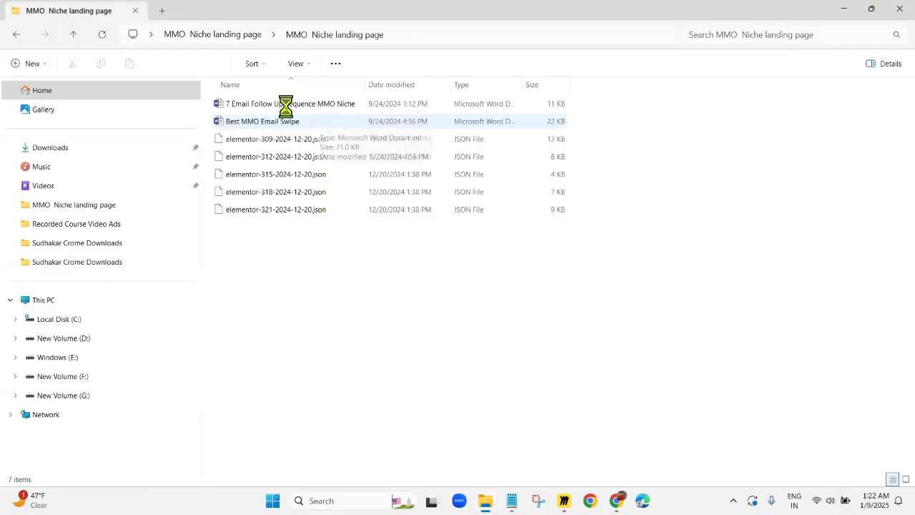
{"action": "left_click", "coordinate": [280, 106]}
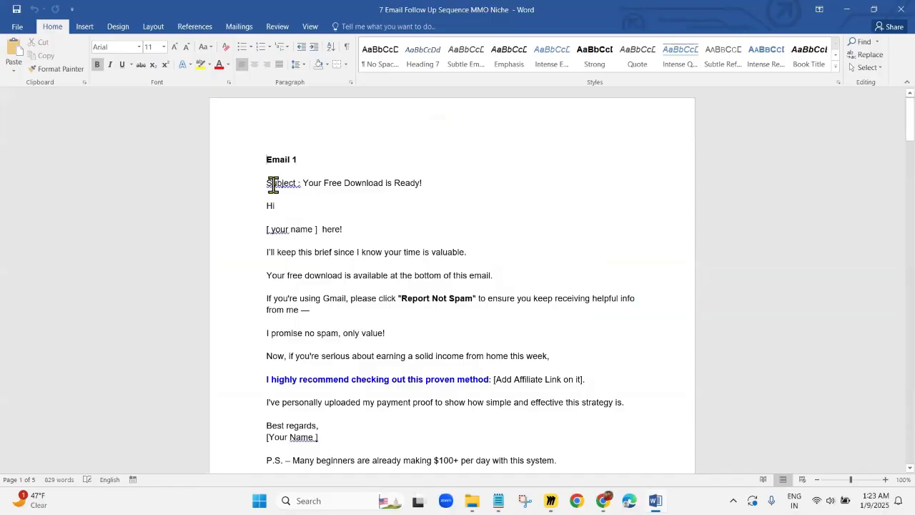
Copy Email 1's subject line "Your Free Download is Ready!" from the Word document into the Mailerrocket campaign's subject
{"action": "left_click_drag", "start_coordinate": [303, 185], "coordinate": [427, 186]}
{"action": "key", "text": "ctrl+c"}
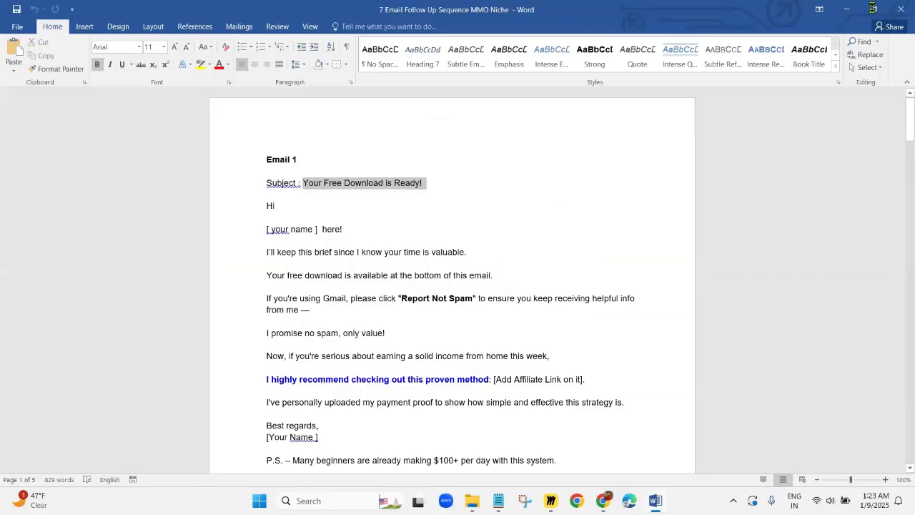
{"action": "left_click", "coordinate": [847, 9]}
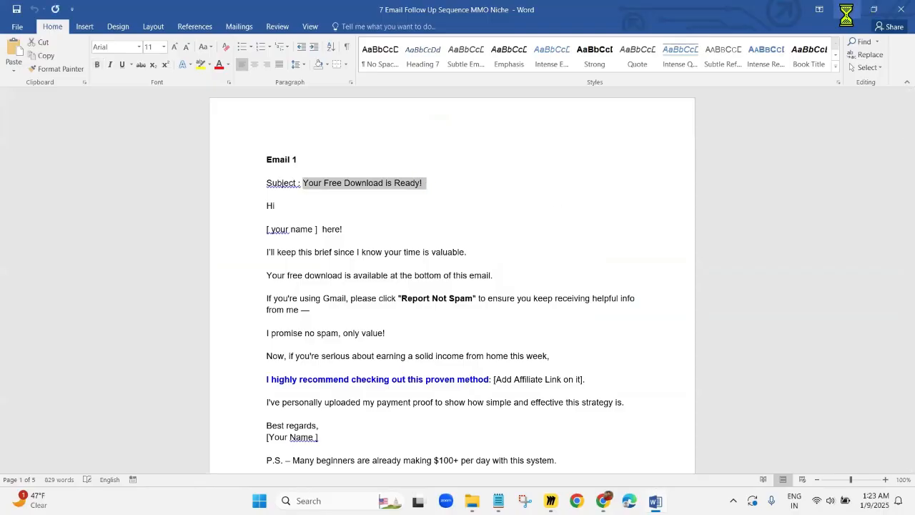
{"action": "left_click", "coordinate": [843, 9]}
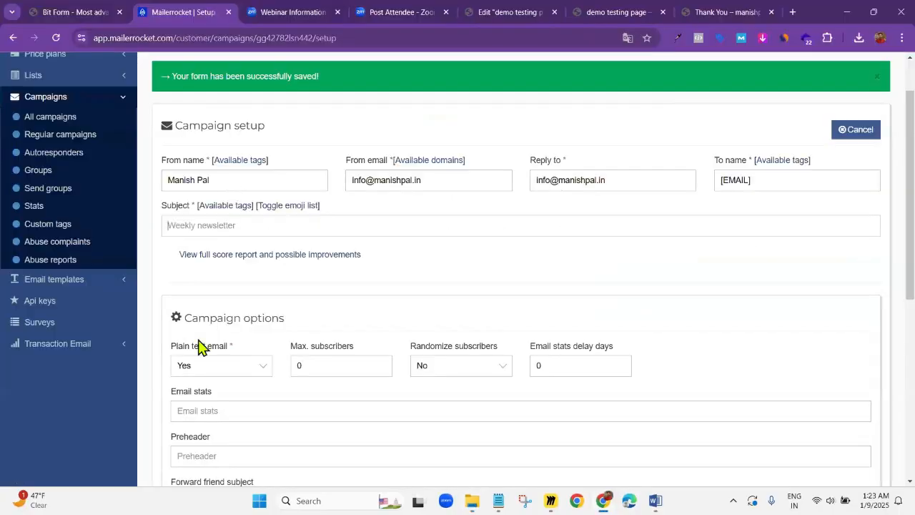
{"action": "left_click", "coordinate": [172, 223]}
{"action": "key", "text": "ctrl+v"}
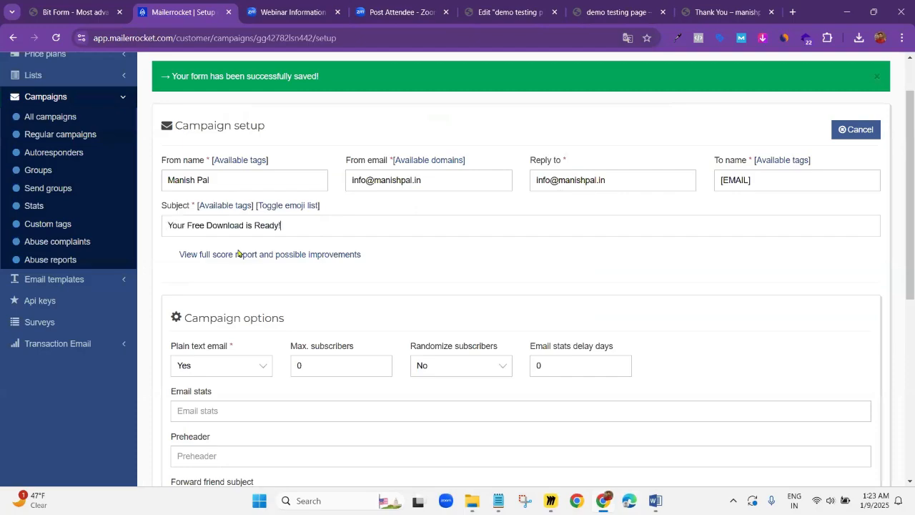
Look over the campaign and tracking options, then the score of the subject line
{"action": "scroll", "coordinate": [198, 305], "scroll_direction": "down", "scroll_amount": 2}
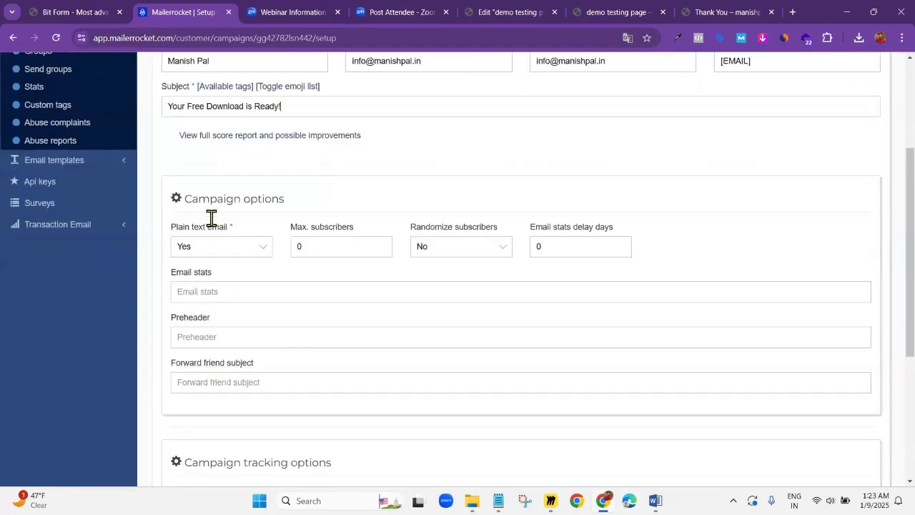
{"action": "left_click", "coordinate": [209, 293]}
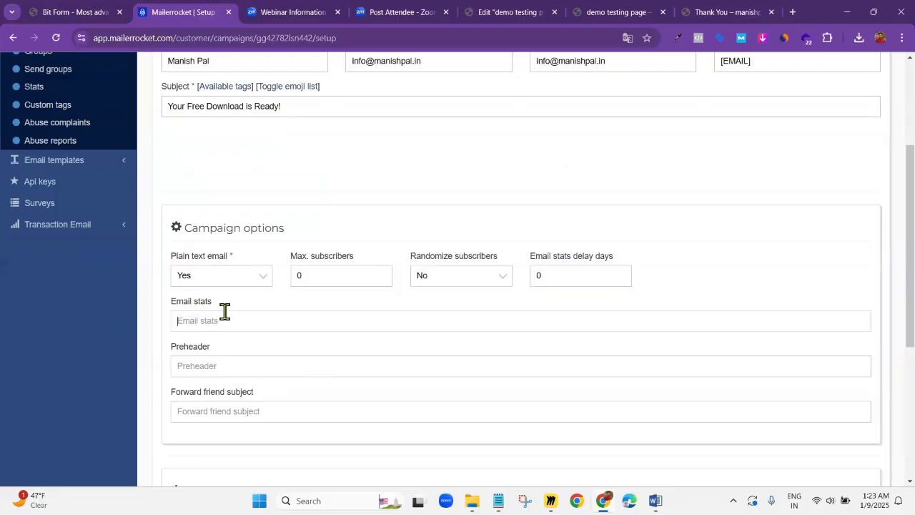
{"action": "scroll", "coordinate": [272, 253], "scroll_direction": "down", "scroll_amount": 2}
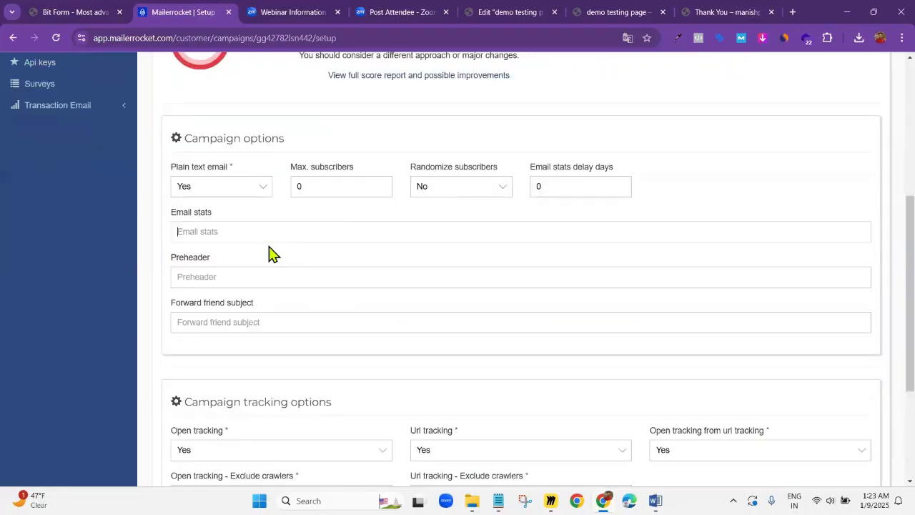
{"action": "scroll", "coordinate": [273, 253], "scroll_direction": "up", "scroll_amount": 1}
{"action": "scroll", "coordinate": [164, 281], "scroll_direction": "up", "scroll_amount": 2}
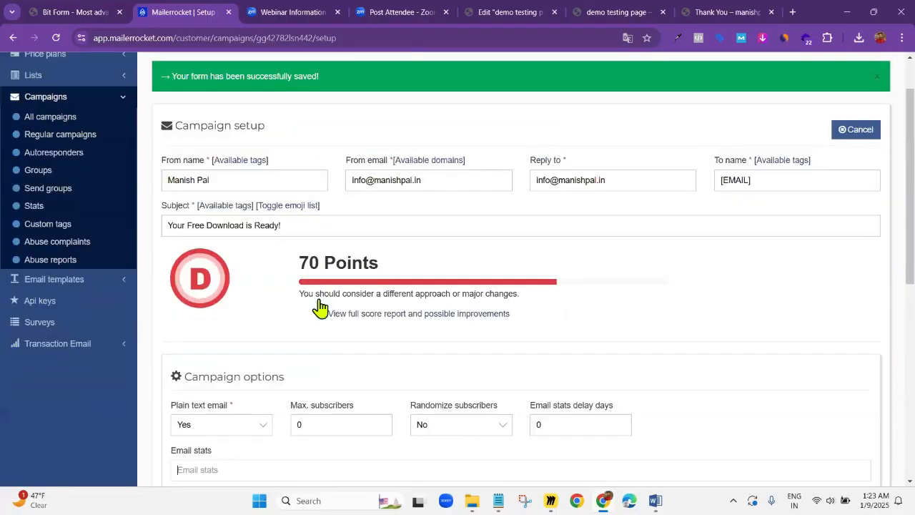
Review the remaining campaign and tracking options, then save the campaign setup and continue to the template stage
{"action": "scroll", "coordinate": [212, 248], "scroll_direction": "down", "scroll_amount": 1}
{"action": "scroll", "coordinate": [215, 245], "scroll_direction": "down", "scroll_amount": 5}
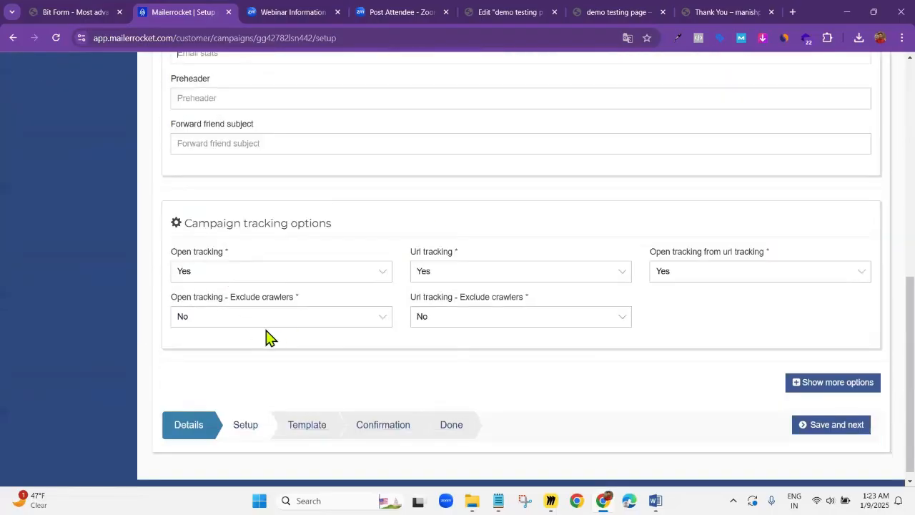
{"action": "scroll", "coordinate": [272, 241], "scroll_direction": "up", "scroll_amount": 1}
{"action": "scroll", "coordinate": [270, 241], "scroll_direction": "down", "scroll_amount": 1}
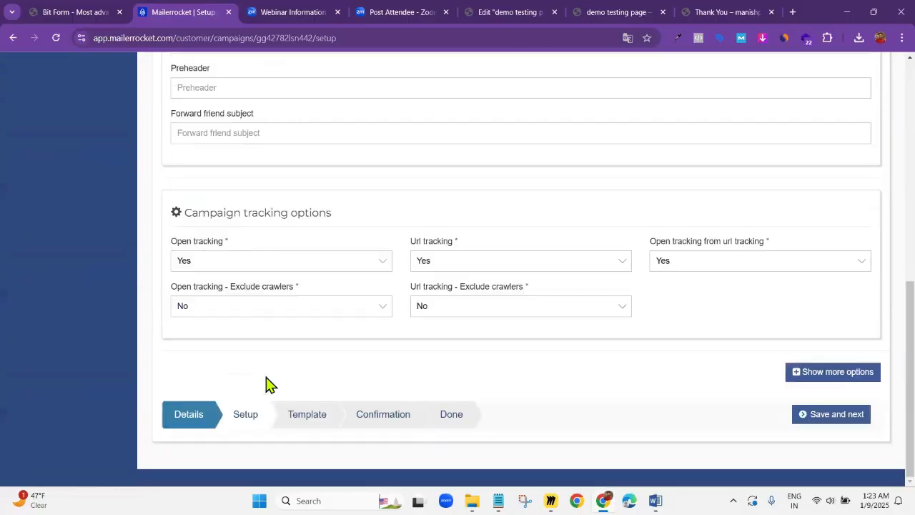
{"action": "left_click", "coordinate": [833, 416]}
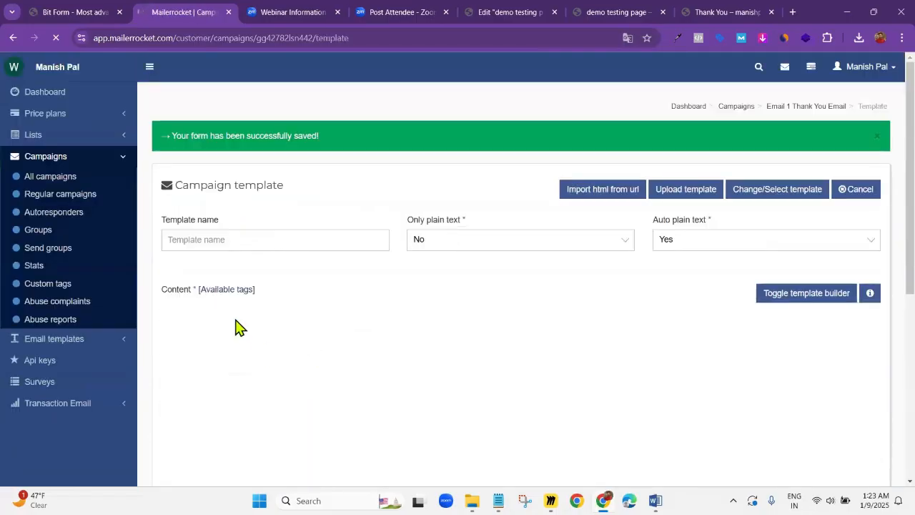
Name the campaign template "Email 1 Thank You Email"
{"action": "left_click", "coordinate": [236, 238]}
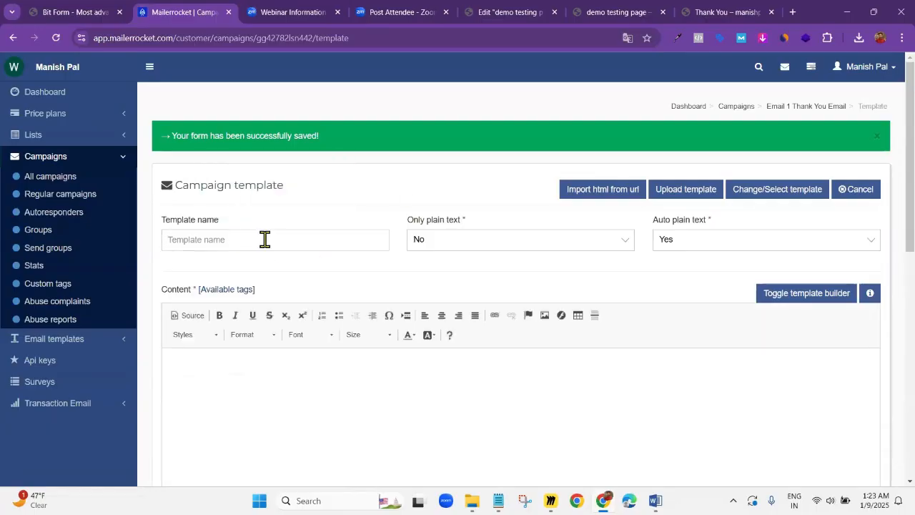
{"action": "type", "text": "Email 1 Thank You E"}
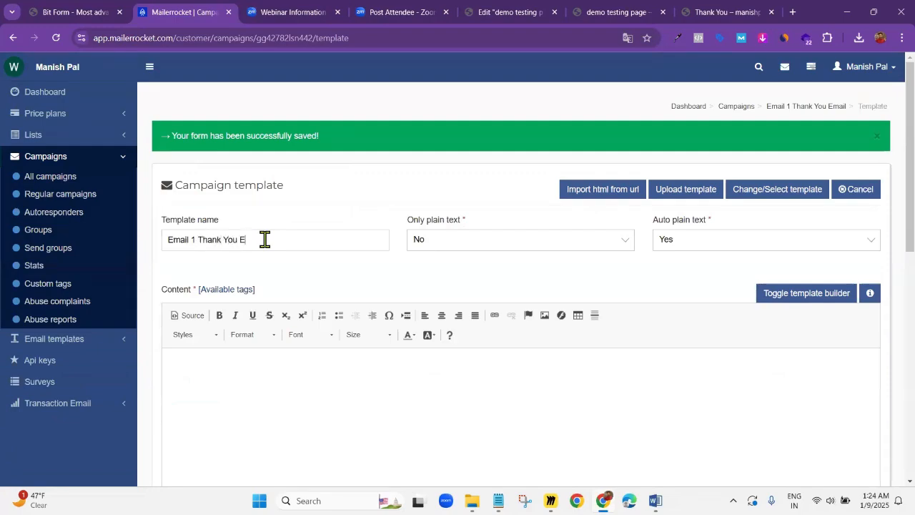
{"action": "type", "text": "mail"}
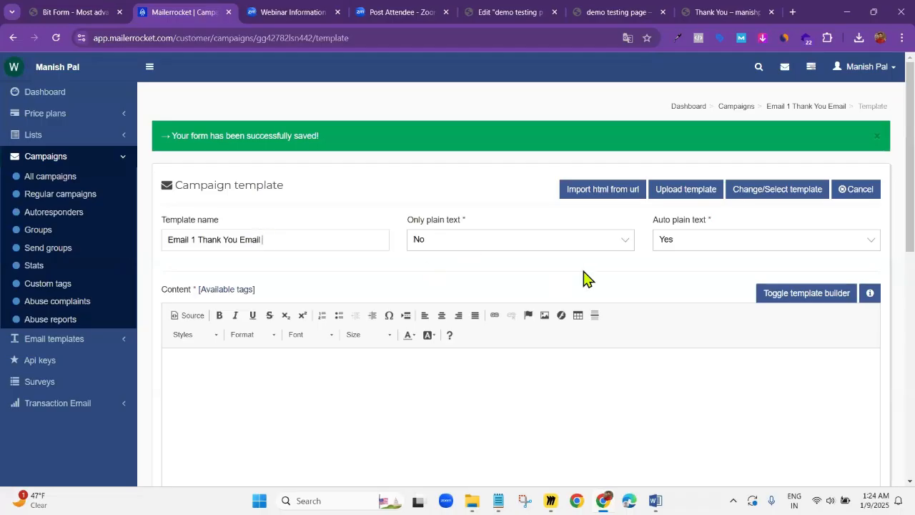
Copy Email 1's body, from "Hi" through the free resource line, from the Word document into the Mailerrocket template content
{"action": "scroll", "coordinate": [343, 310], "scroll_direction": "down", "scroll_amount": 1}
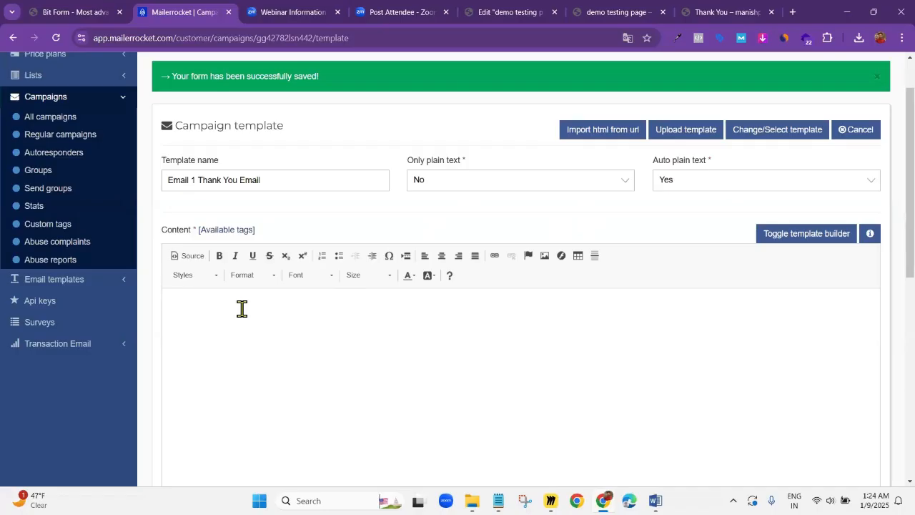
{"action": "scroll", "coordinate": [213, 314], "scroll_direction": "down", "scroll_amount": 2}
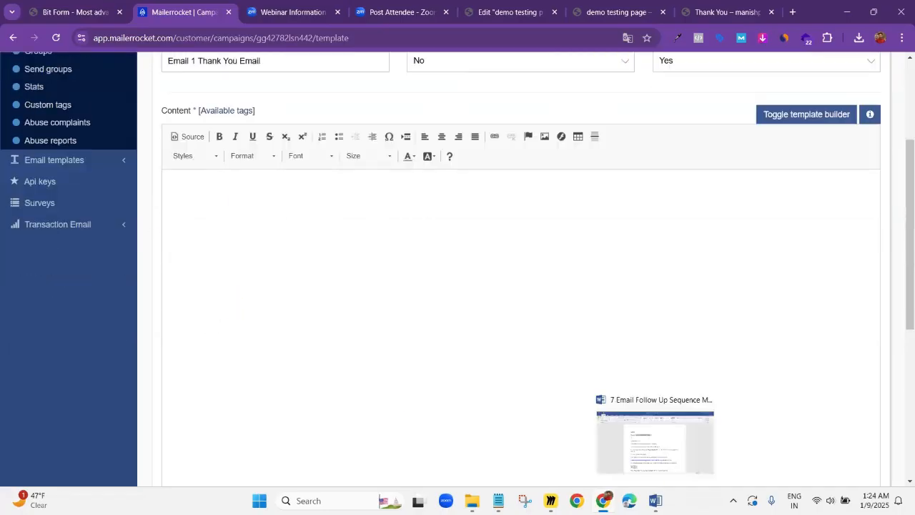
{"action": "left_click", "coordinate": [654, 500]}
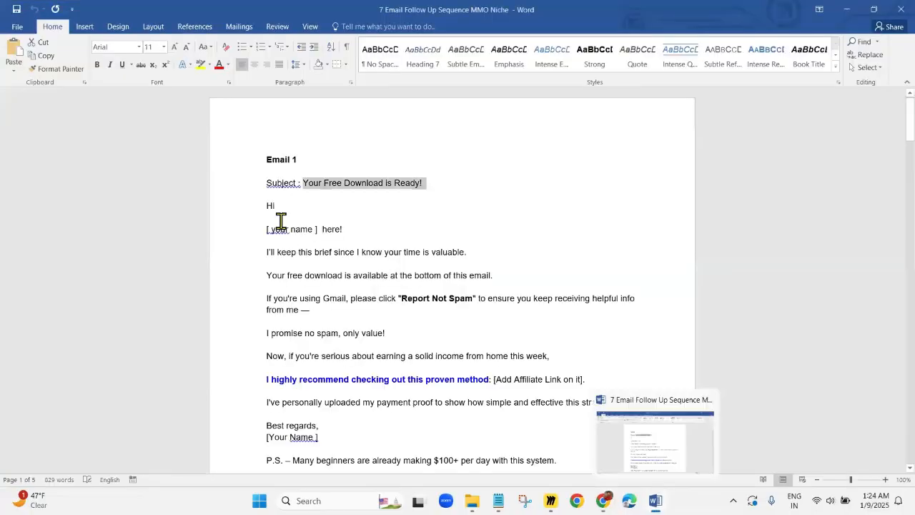
{"action": "left_click", "coordinate": [265, 206]}
{"action": "left_click_drag", "start_coordinate": [265, 206], "coordinate": [489, 376]}
{"action": "scroll", "coordinate": [321, 345], "scroll_direction": "down", "scroll_amount": 1}
{"action": "scroll", "coordinate": [327, 348], "scroll_direction": "down", "scroll_amount": 3}
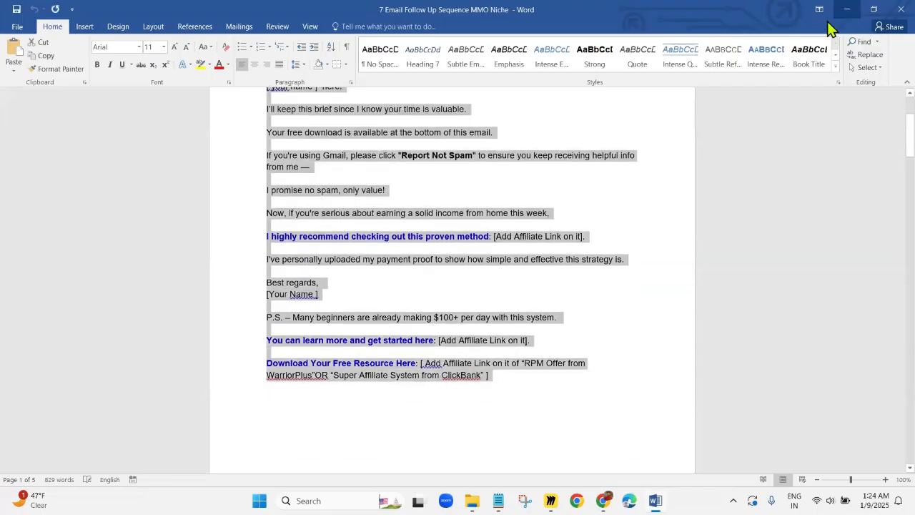
{"action": "key", "text": "alt+Tab"}
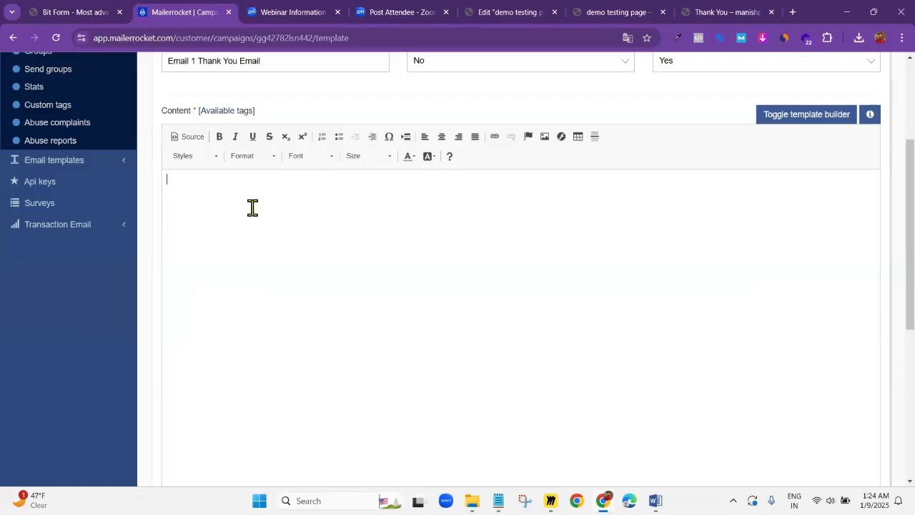
{"action": "left_click", "coordinate": [294, 231]}
{"action": "type", "text": "Hi  [ your name ]  here!  I'll keep this brief since I know your time is valuable.  Your free download is available at the bottom of this email.  If you're using Gmail, please click \"Report Not Spam\" to ensure you keep receiving helpful info from me —  I promise no spam, only value!  Now, if you're serious about earning a solid income from home this week,  I highly recommend checking out this proven method: [Add Affiliate Link on it].  I've personally uploaded my payment proof to show how simple and effective this strategy is.  Best regards, [Your Name ]  P.S. – Many beginners are already making $100+ per day with this system.  You can learn more and get started here: [Add Affiliate Link on it].  Download Your Free Resource Here: [ Add Affiliate Link on it of \"RPM Offer from WarriorPlus\"OR \"Super Affiliate System from ClickBank\" ]"}
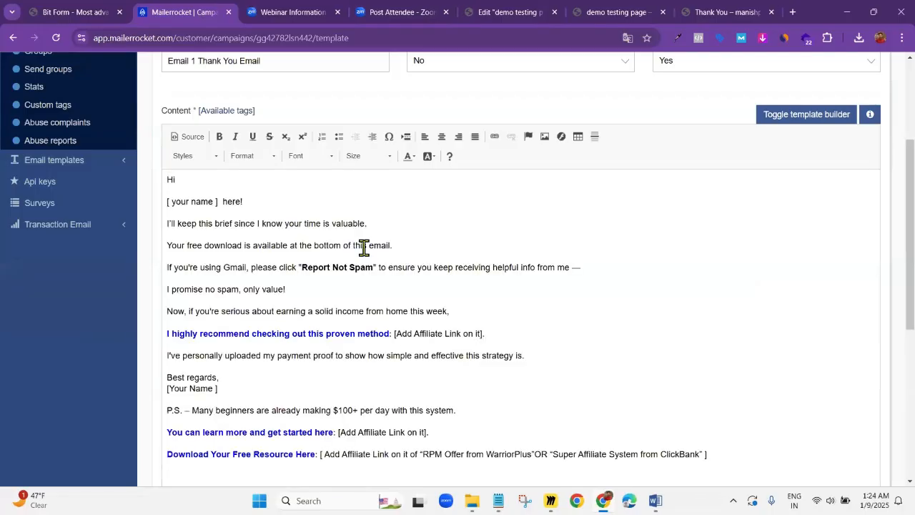
Set the font size of the entire email text to 18
{"action": "key", "text": "ctrl+a"}
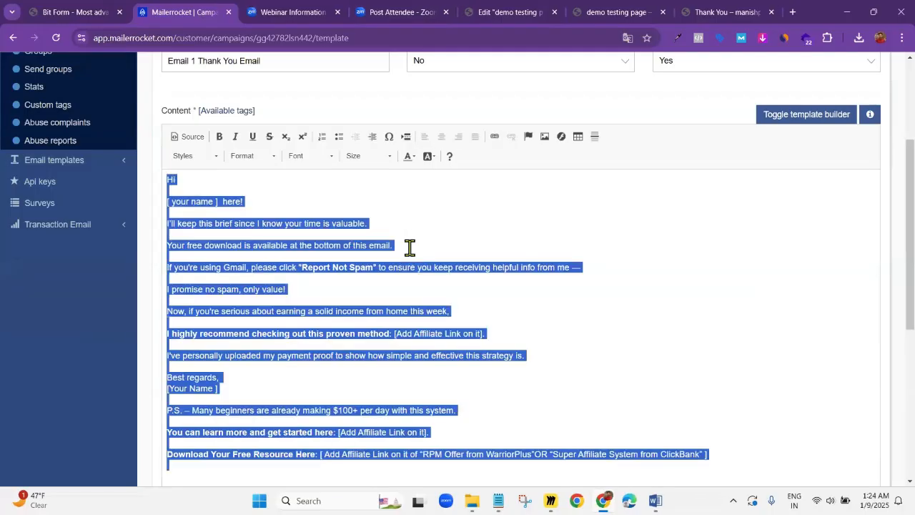
{"action": "left_click", "coordinate": [365, 159]}
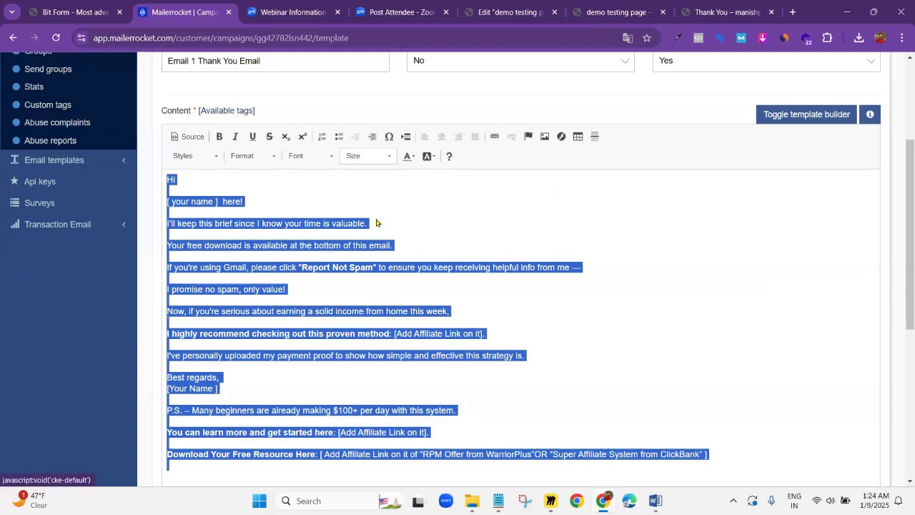
{"action": "scroll", "coordinate": [376, 250], "scroll_direction": "down", "scroll_amount": 3}
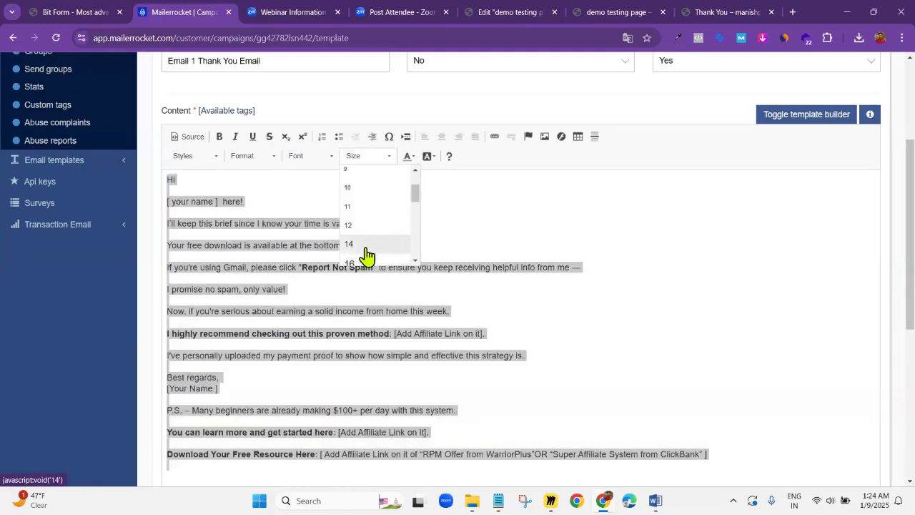
{"action": "left_click", "coordinate": [359, 224]}
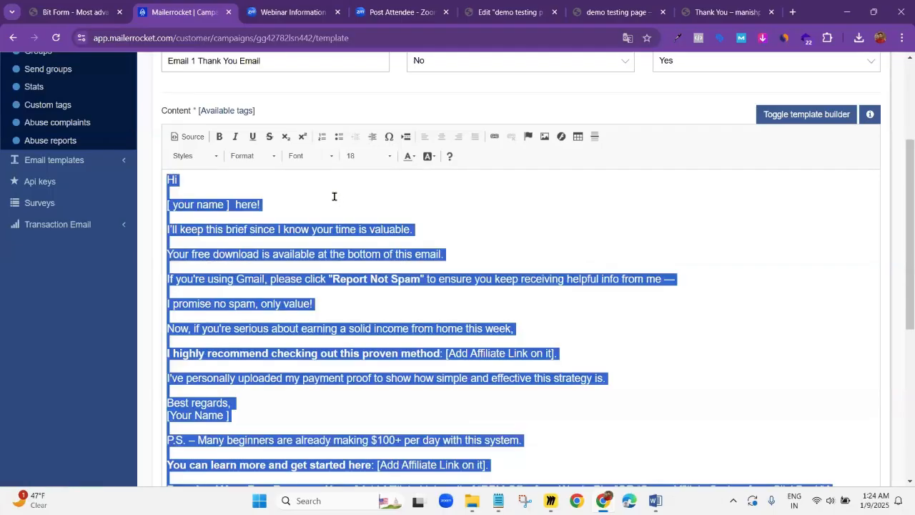
Replace the "[ your name ]" placeholder in the email's greeting with the sender's first name
{"action": "left_click", "coordinate": [274, 200]}
{"action": "left_click_drag", "start_coordinate": [228, 206], "coordinate": [158, 204]}
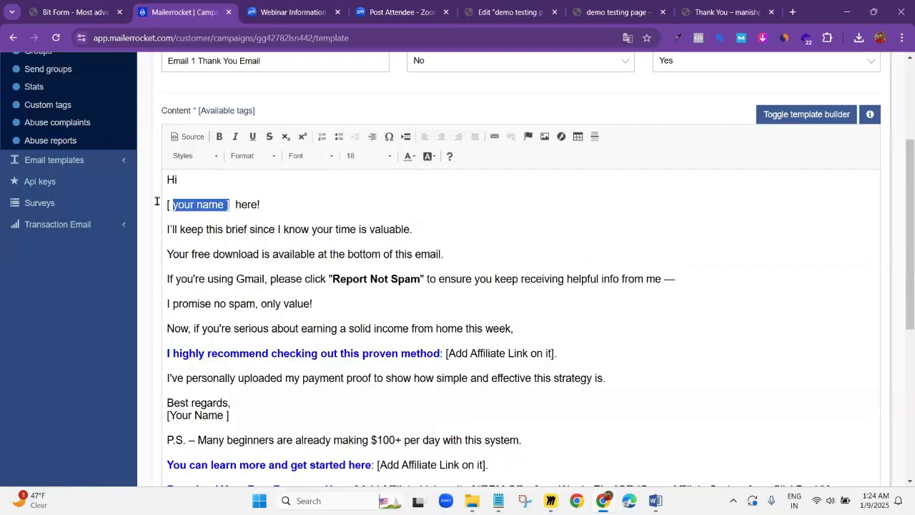
{"action": "type", "text": "Sudhakar"}
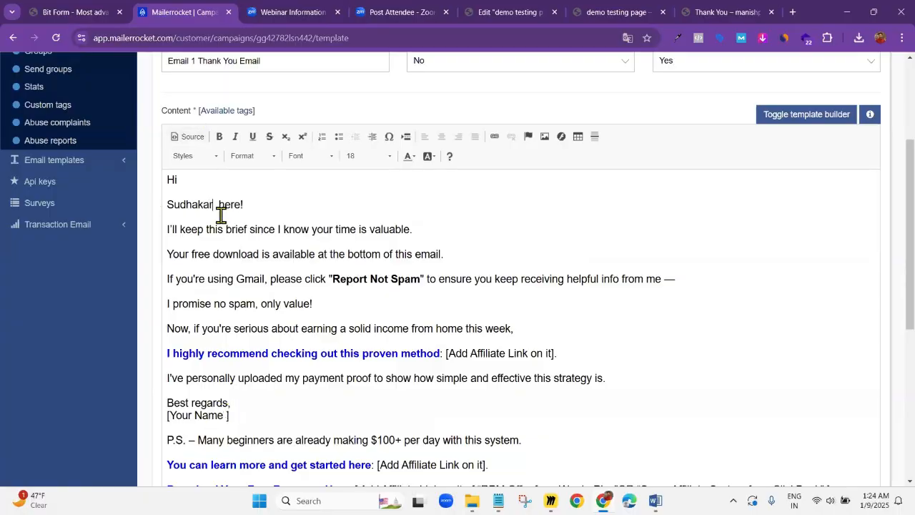
{"action": "key", "text": "BackSpace"}
{"action": "key", "text": "BackSpace"}
{"action": "key", "text": "BackSpace"}
{"action": "key", "text": "BackSpace"}
{"action": "key", "text": "BackSpace"}
{"action": "key", "text": "BackSpace"}
{"action": "key", "text": "BackSpace"}
{"action": "key", "text": "BackSpace"}
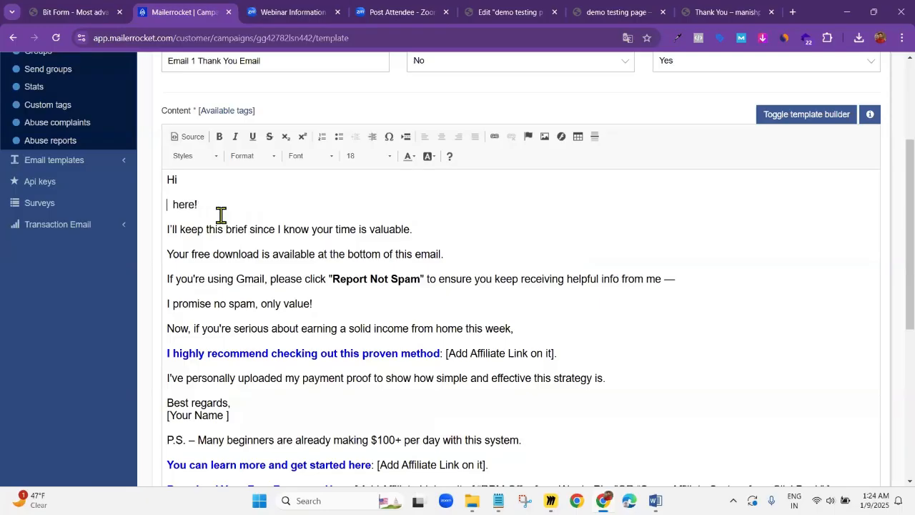
{"action": "type", "text": "Manish"}
{"action": "key", "text": "BackSpace"}
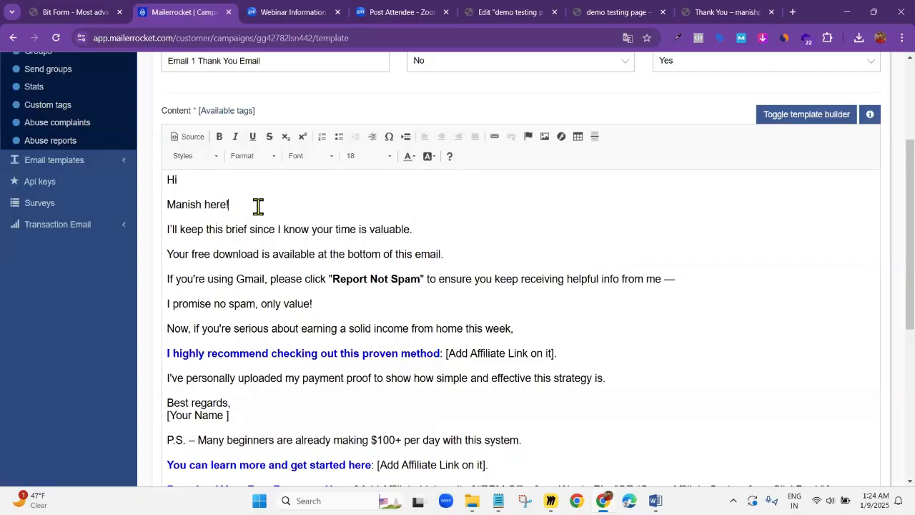
Delete the "[Add Affiliate Link on it]." placeholder after "I highly recommend checking out this proven method:"
{"action": "scroll", "coordinate": [486, 264], "scroll_direction": "down", "scroll_amount": 1}
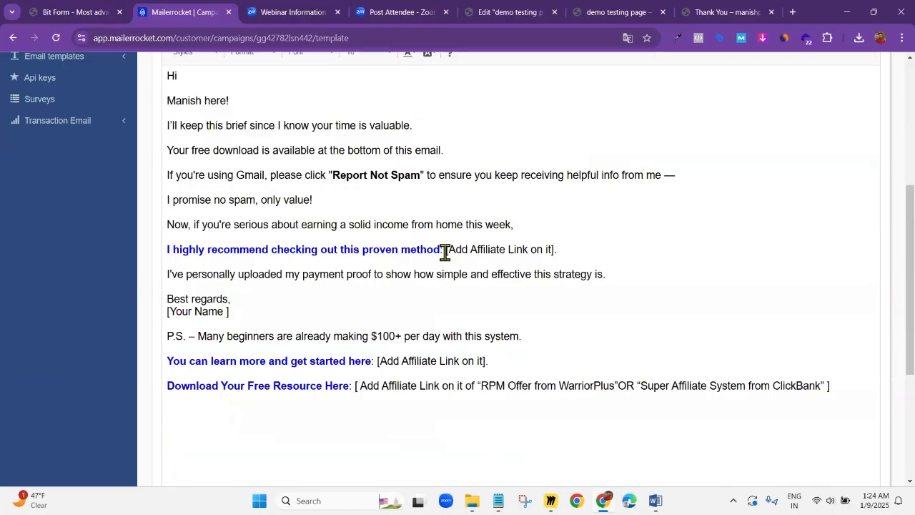
{"action": "left_click_drag", "start_coordinate": [445, 251], "coordinate": [576, 257]}
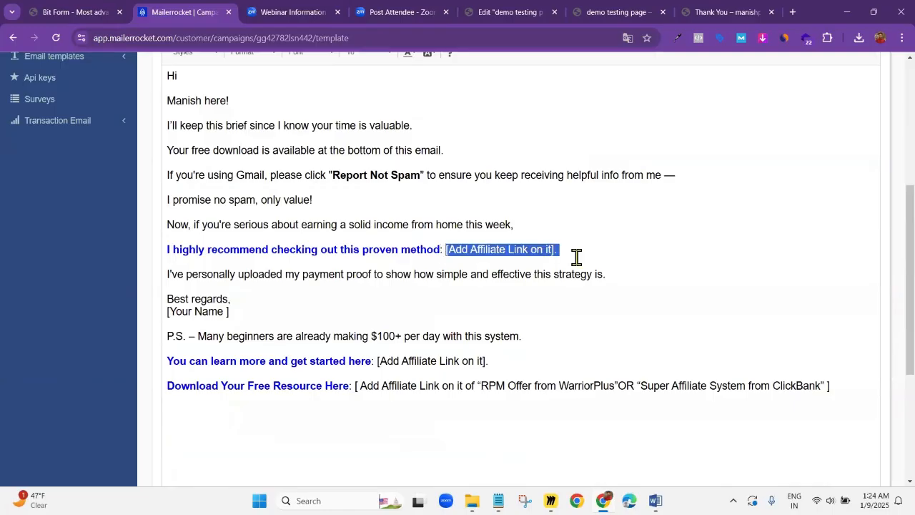
{"action": "left_click", "coordinate": [576, 257]}
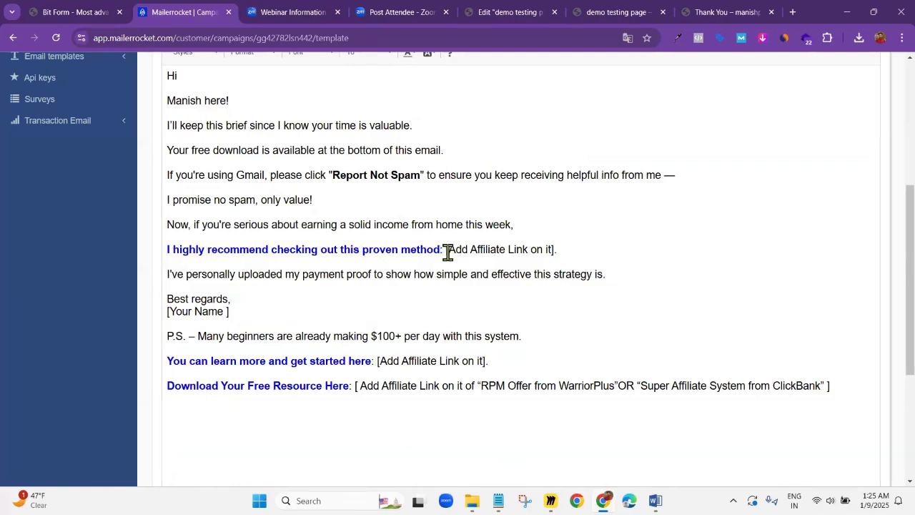
{"action": "left_click_drag", "start_coordinate": [447, 252], "coordinate": [166, 252]}
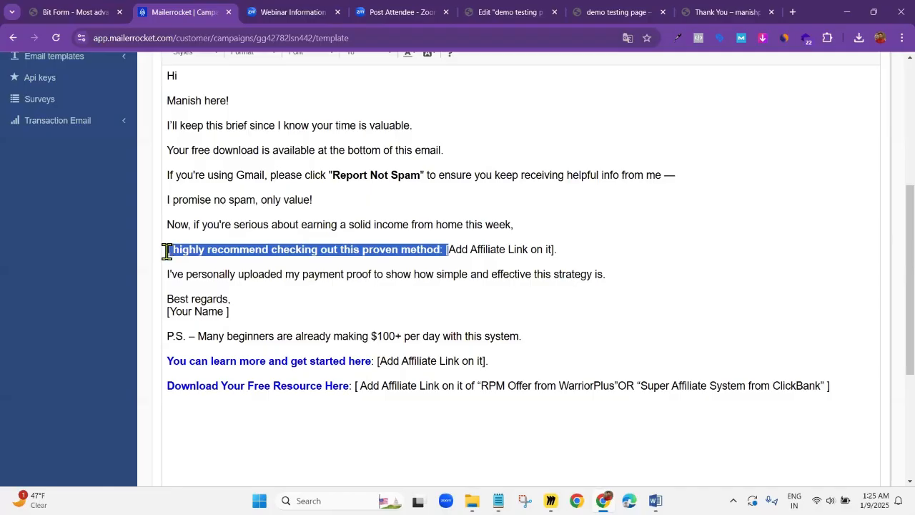
{"action": "left_click", "coordinate": [165, 251]}
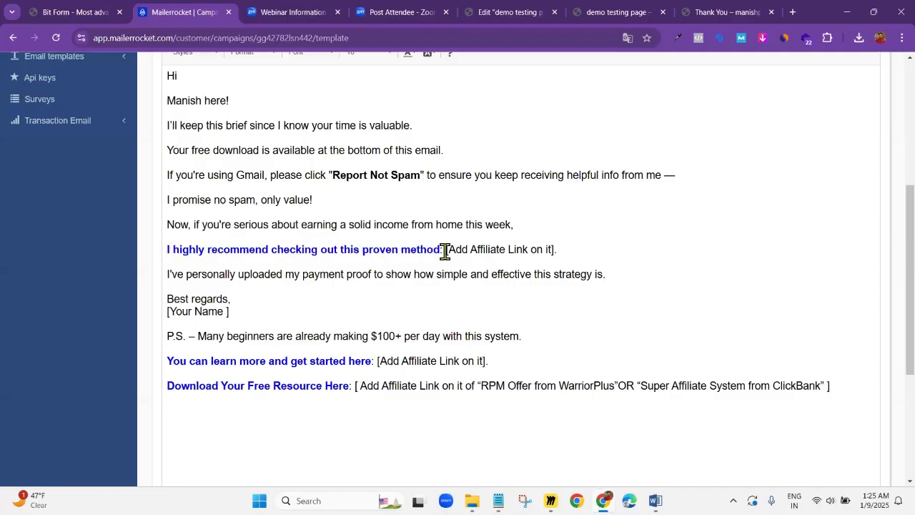
{"action": "left_click_drag", "start_coordinate": [444, 251], "coordinate": [571, 249]}
{"action": "left_click", "coordinate": [573, 250]}
{"action": "left_click", "coordinate": [443, 251]}
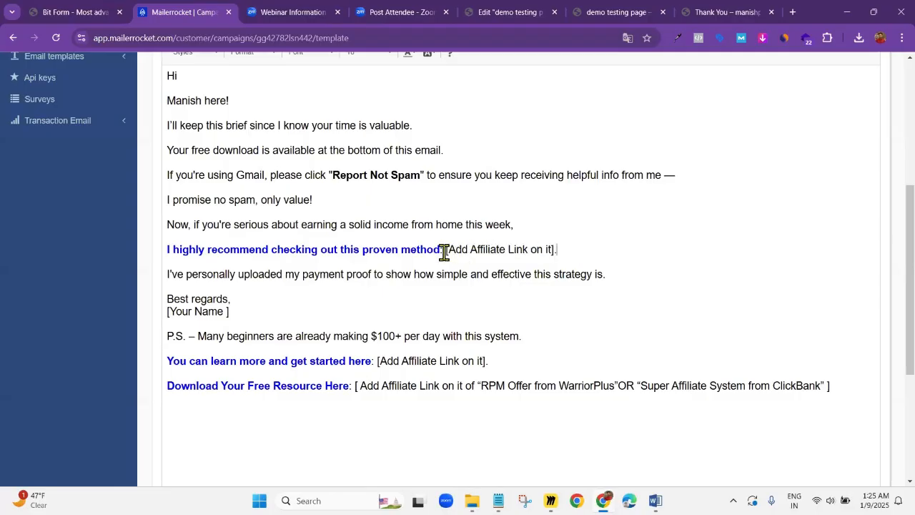
{"action": "left_click", "coordinate": [561, 249], "text": "shift"}
{"action": "key", "text": "BackSpace"}
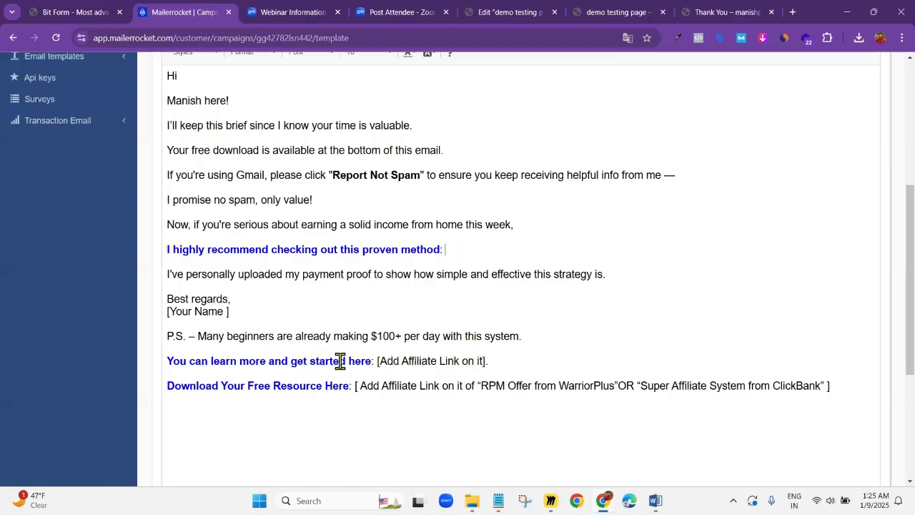
Delete the affiliate link placeholders from the "get started here" and "Download Your Free Resource Here" lines, including the latter's colon
{"action": "left_click_drag", "start_coordinate": [374, 360], "coordinate": [176, 363]}
{"action": "left_click", "coordinate": [391, 304]}
{"action": "left_click_drag", "start_coordinate": [373, 361], "coordinate": [505, 362]}
{"action": "key", "text": "BackSpace"}
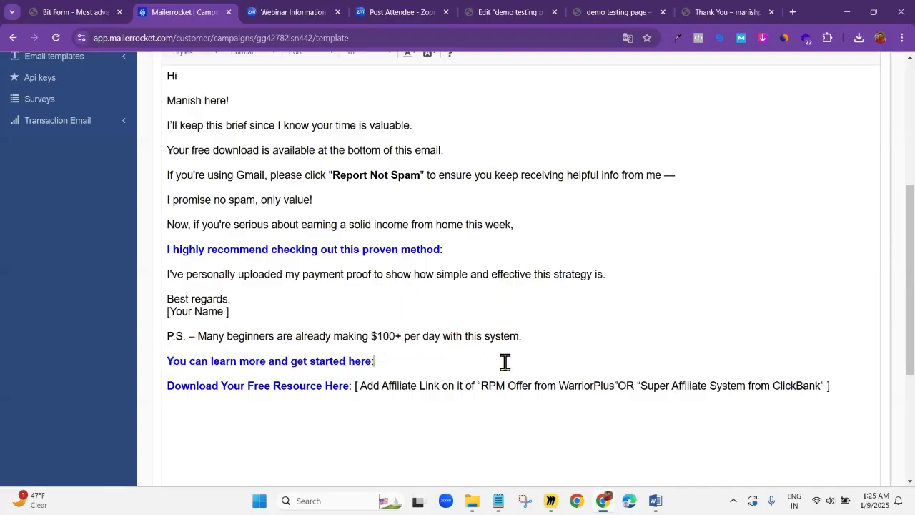
{"action": "left_click", "coordinate": [861, 388], "text": "shift"}
{"action": "key", "text": "BackSpace"}
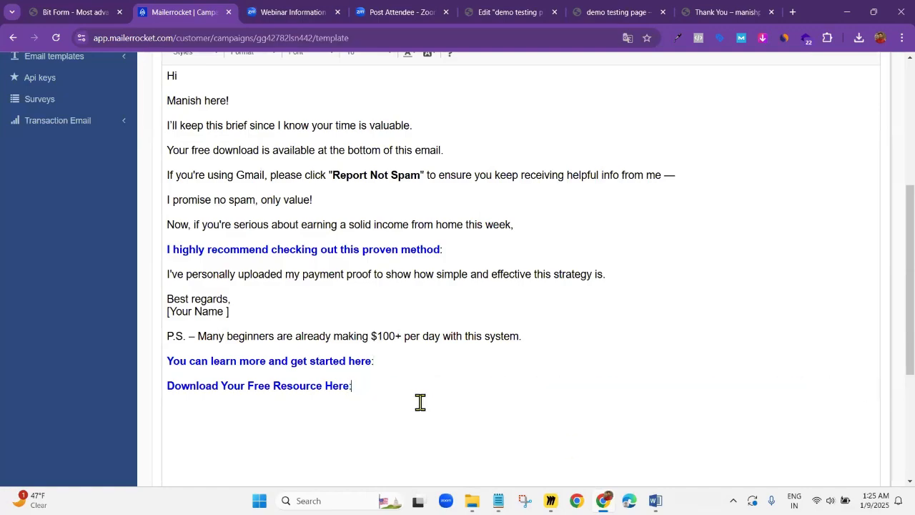
{"action": "key", "text": "BackSpace"}
Replace the "[Your Name ]" placeholder under "Best regards," with the sender's full name
{"action": "scroll", "coordinate": [380, 384], "scroll_direction": "down", "scroll_amount": 1}
{"action": "scroll", "coordinate": [430, 342], "scroll_direction": "up", "scroll_amount": 2}
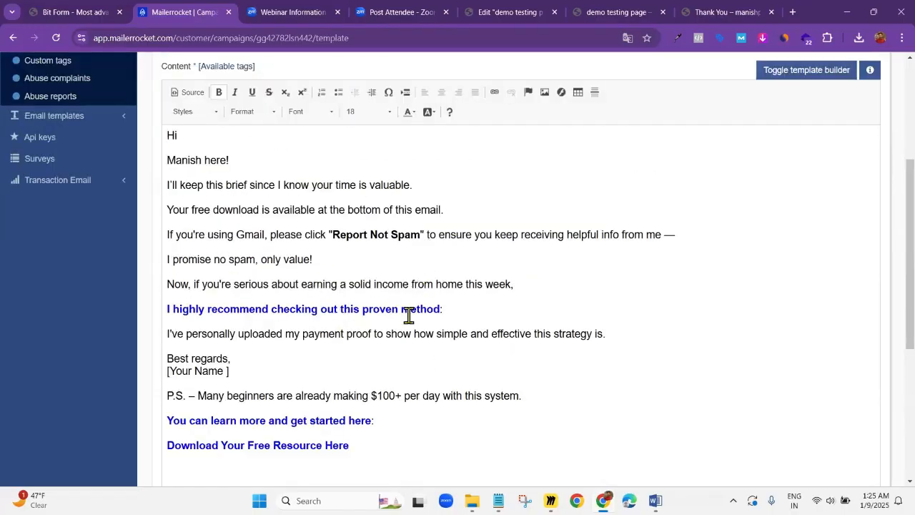
{"action": "left_click_drag", "start_coordinate": [215, 371], "coordinate": [159, 373]}
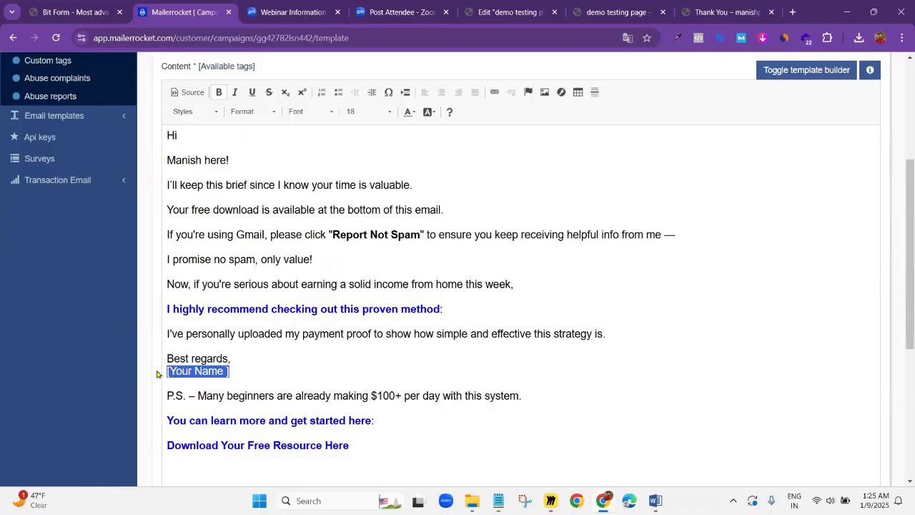
{"action": "key", "text": "BackSpace"}
{"action": "type", "text": "manish"}
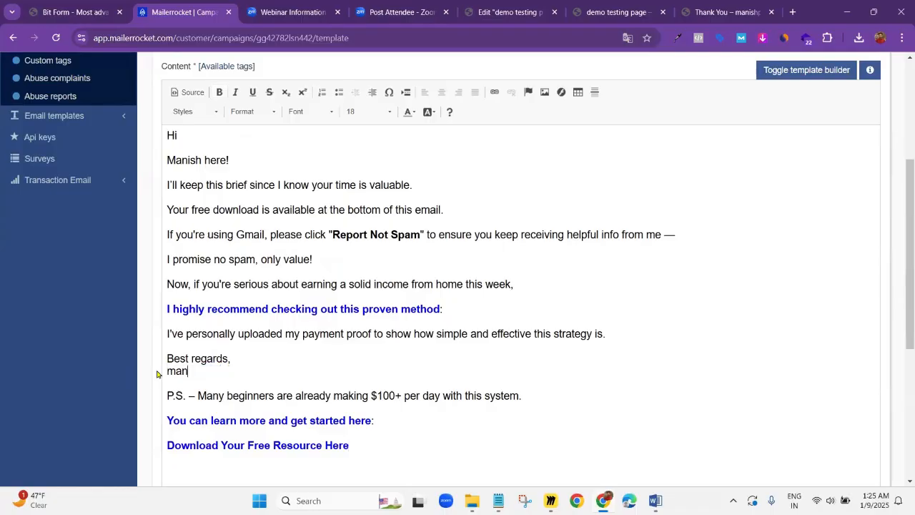
{"action": "key", "text": "BackSpace"}
{"action": "key", "text": "BackSpace"}
{"action": "key", "text": "BackSpace"}
{"action": "key", "text": "BackSpace"}
{"action": "key", "text": "BackSpace"}
{"action": "key", "text": "BackSpace"}
{"action": "key", "text": "BackSpace"}
{"action": "type", "text": "Manish Pal"}
Add four new lines at the end of the email below "Download Your Free Resource Here"
{"action": "scroll", "coordinate": [245, 360], "scroll_direction": "down", "scroll_amount": 1}
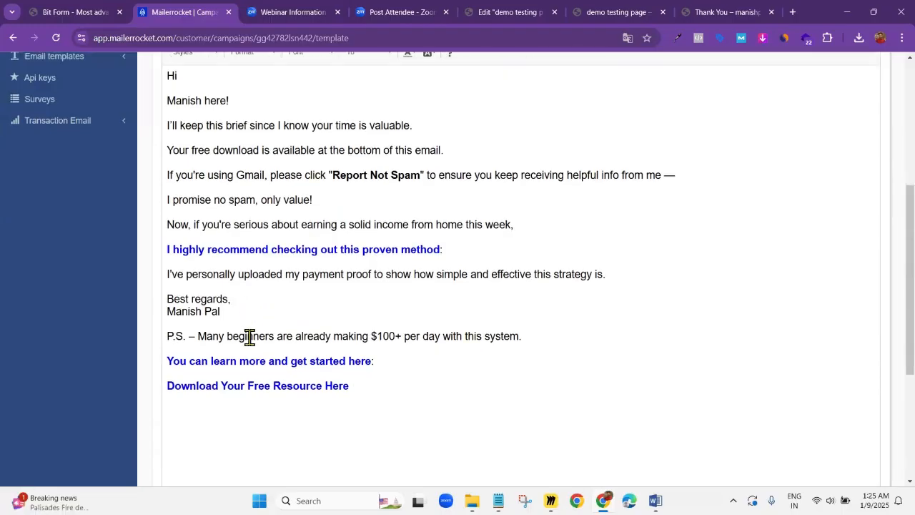
{"action": "scroll", "coordinate": [248, 317], "scroll_direction": "down", "scroll_amount": 1}
{"action": "scroll", "coordinate": [306, 310], "scroll_direction": "up", "scroll_amount": 2}
{"action": "scroll", "coordinate": [286, 254], "scroll_direction": "up", "scroll_amount": 1}
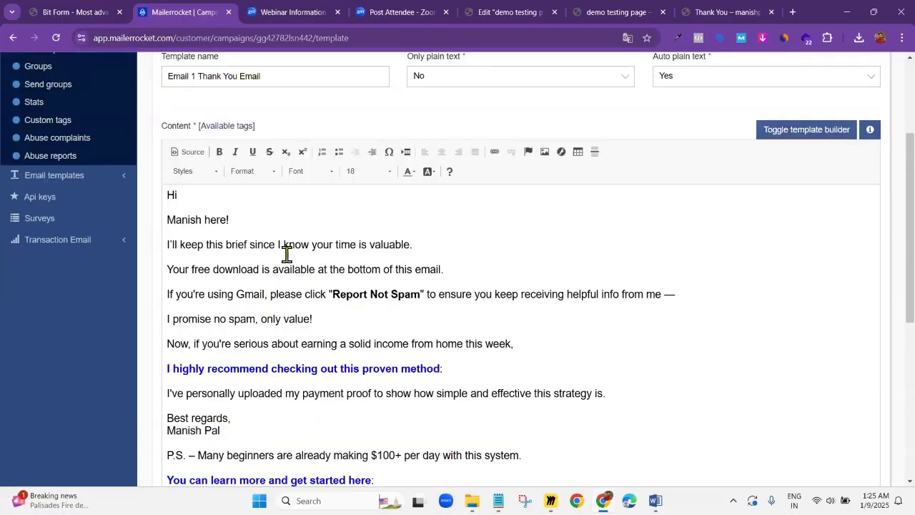
{"action": "scroll", "coordinate": [282, 255], "scroll_direction": "down", "scroll_amount": 6}
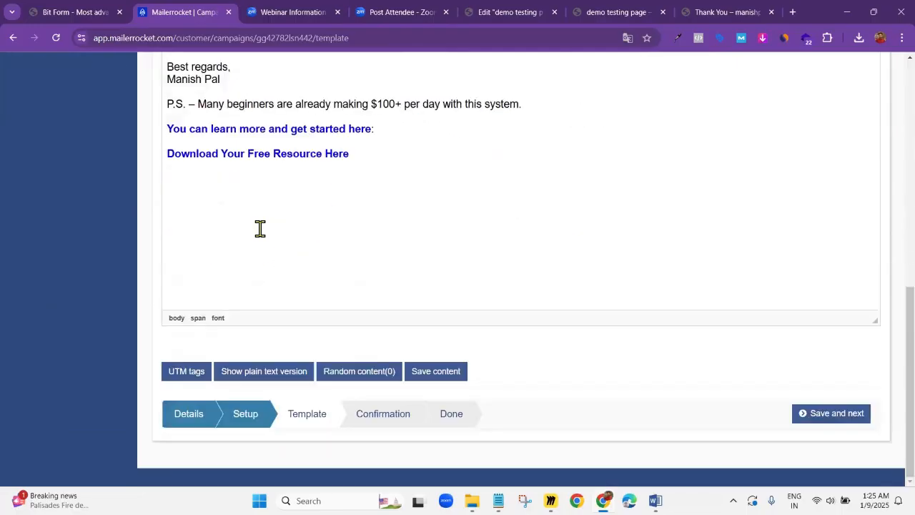
{"action": "left_click", "coordinate": [368, 161]}
{"action": "key", "text": "Return"}
{"action": "key", "text": "Return"}
{"action": "key", "text": "Return"}
Add the line "if you dont like click here" at the end of the email, below the free resource line
{"action": "key", "text": "Return"}
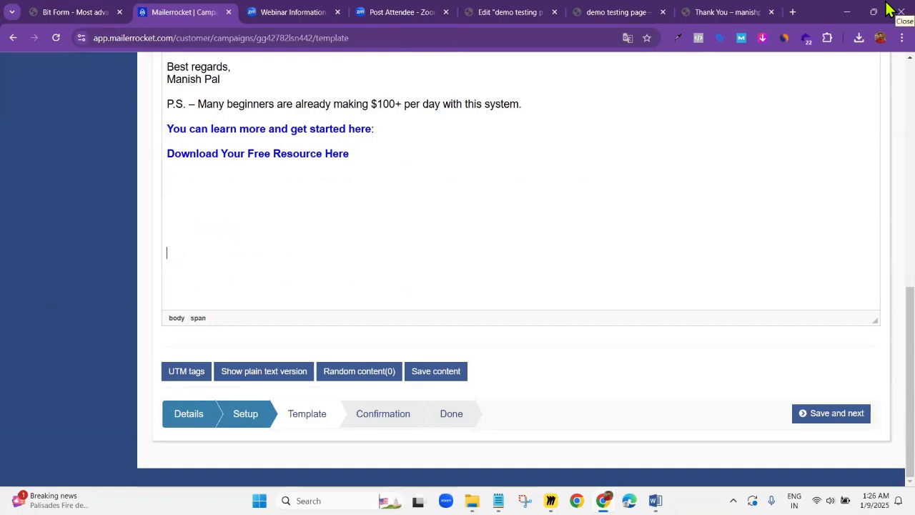
{"action": "key", "text": "Return"}
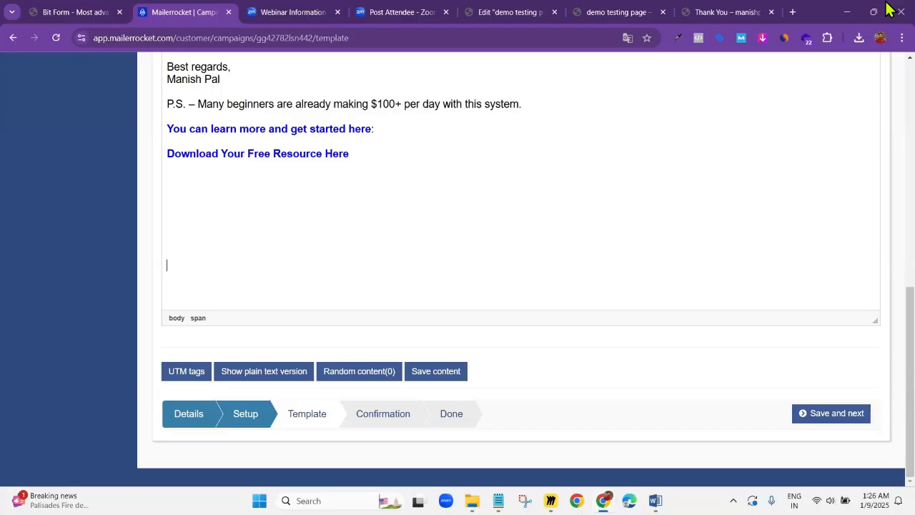
{"action": "type", "text": "If you dont Li"}
{"action": "type", "text": "e"}
{"action": "key", "text": "BackSpace"}
{"action": "type", "text": "ke"}
{"action": "key", "text": "BackSpace"}
{"action": "key", "text": "BackSpace"}
{"action": "key", "text": "BackSpace"}
{"action": "key", "text": "BackSpace"}
{"action": "key", "text": "BackSpace"}
{"action": "key", "text": "BackSpace"}
{"action": "key", "text": "BackSpace"}
{"action": "key", "text": "BackSpace"}
{"action": "key", "text": "BackSpace"}
{"action": "key", "text": "BackSpace"}
{"action": "key", "text": "BackSpace"}
{"action": "key", "text": "BackSpace"}
{"action": "key", "text": "BackSpace"}
{"action": "key", "text": "BackSpace"}
{"action": "key", "text": "BackSpace"}
{"action": "key", "text": "BackSpace"}
{"action": "type", "text": "if you dont like clic"}
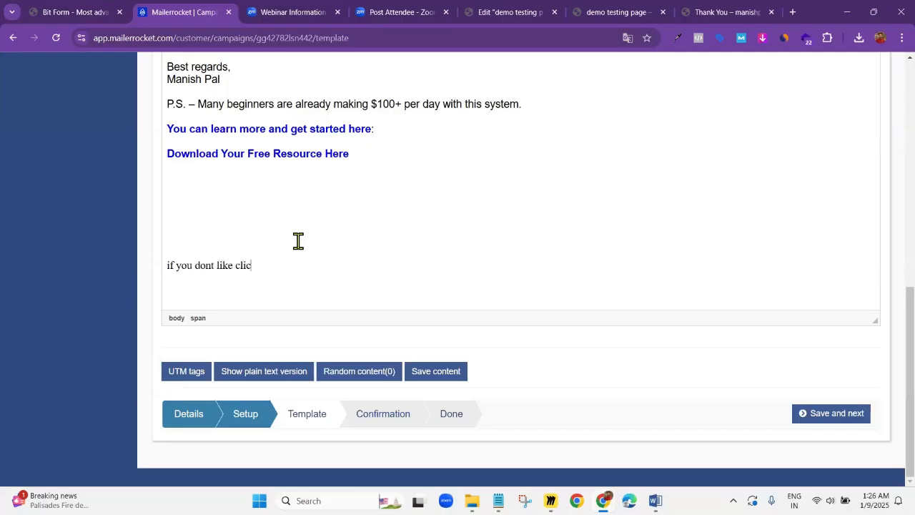
{"action": "type", "text": "k here"}
Copy the [DIRECT_UNSUBSCRIBE_URL] tag from the template's list of available tags
{"action": "scroll", "coordinate": [246, 272], "scroll_direction": "up", "scroll_amount": 2}
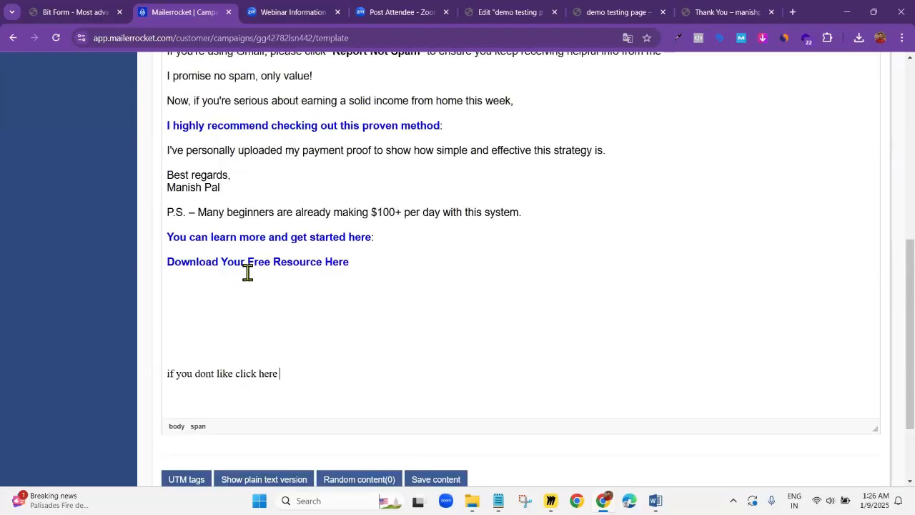
{"action": "scroll", "coordinate": [245, 392], "scroll_direction": "up", "scroll_amount": 3}
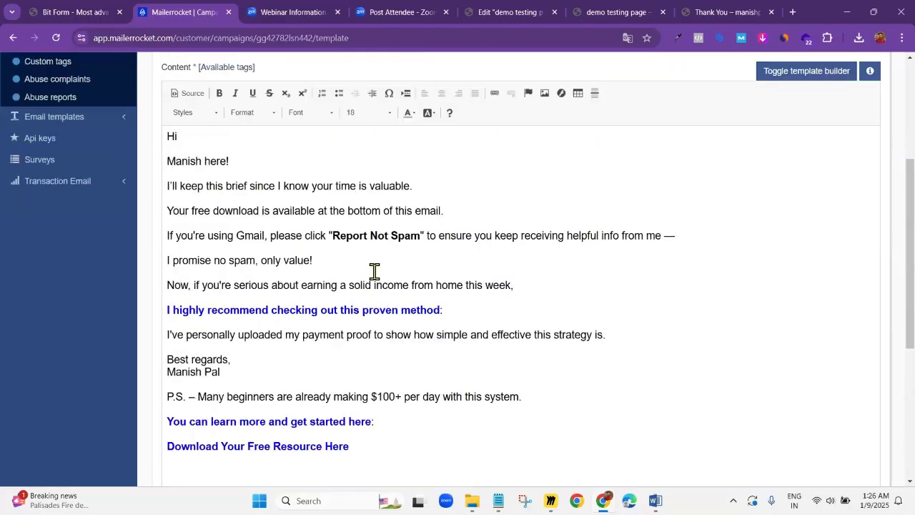
{"action": "scroll", "coordinate": [374, 271], "scroll_direction": "up", "scroll_amount": 1}
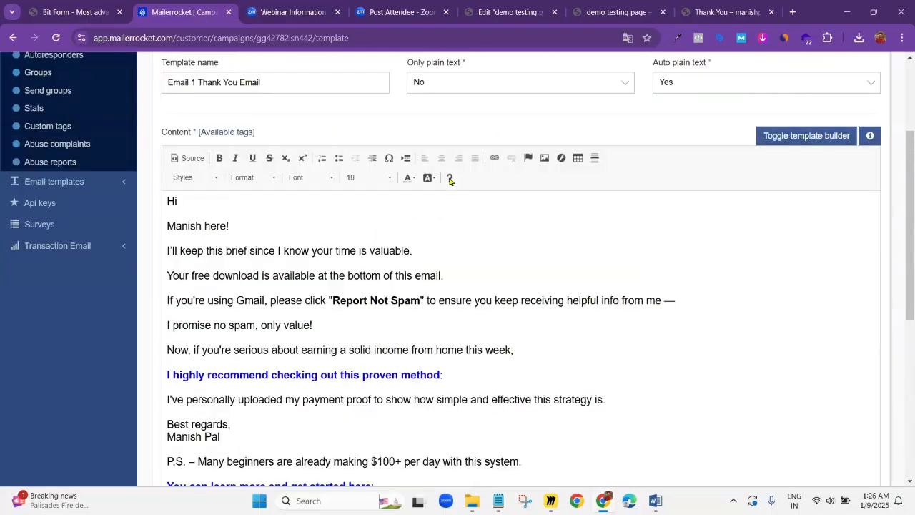
{"action": "left_click", "coordinate": [223, 133]}
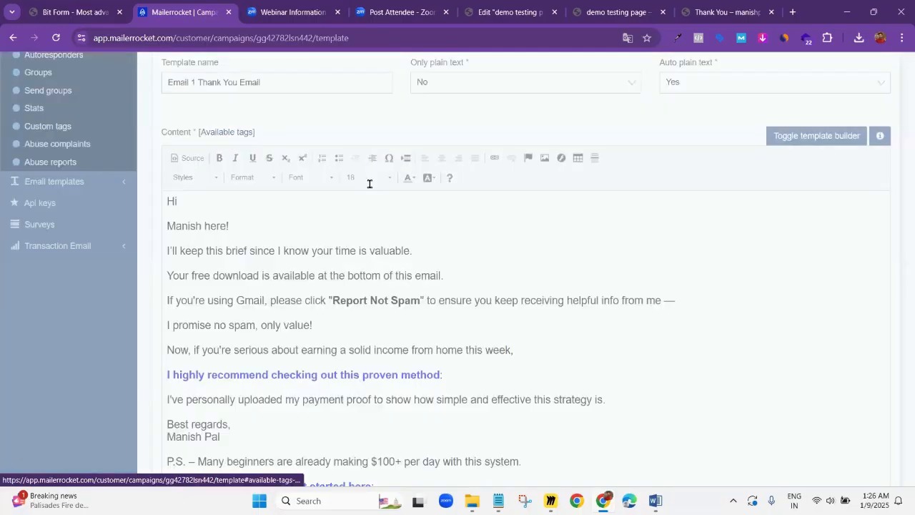
{"action": "scroll", "coordinate": [374, 194], "scroll_direction": "down", "scroll_amount": 10}
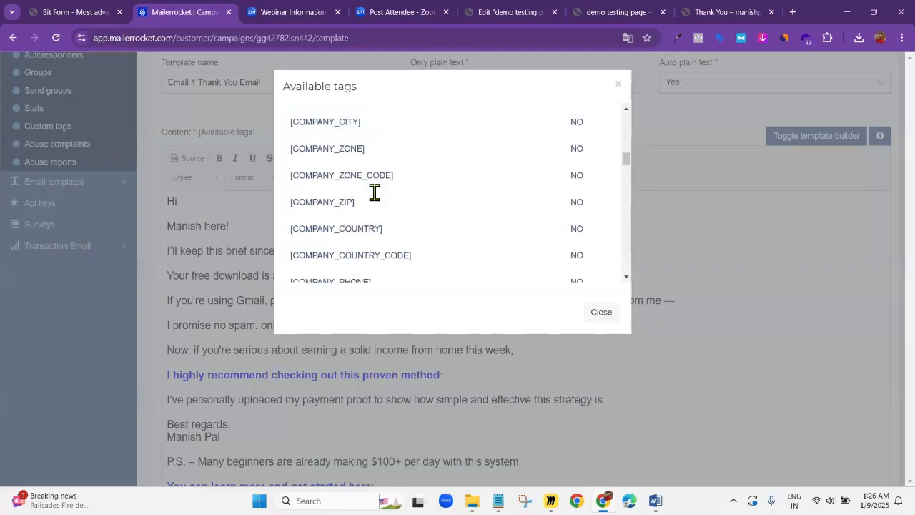
{"action": "scroll", "coordinate": [375, 195], "scroll_direction": "down", "scroll_amount": 3}
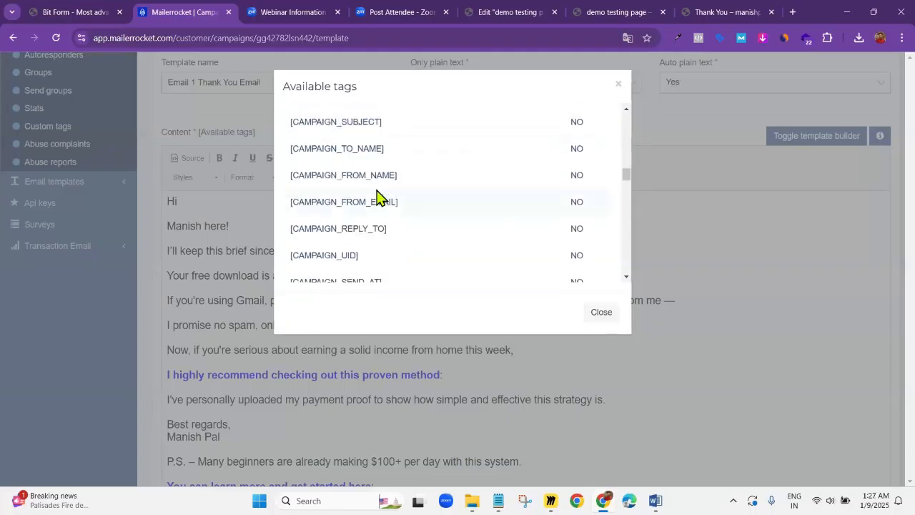
{"action": "scroll", "coordinate": [351, 210], "scroll_direction": "down", "scroll_amount": 2}
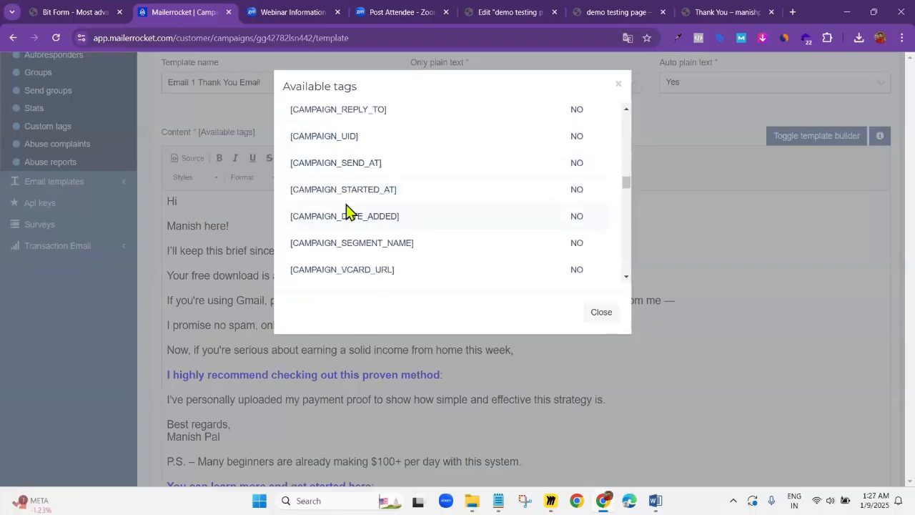
{"action": "scroll", "coordinate": [343, 202], "scroll_direction": "down", "scroll_amount": 3}
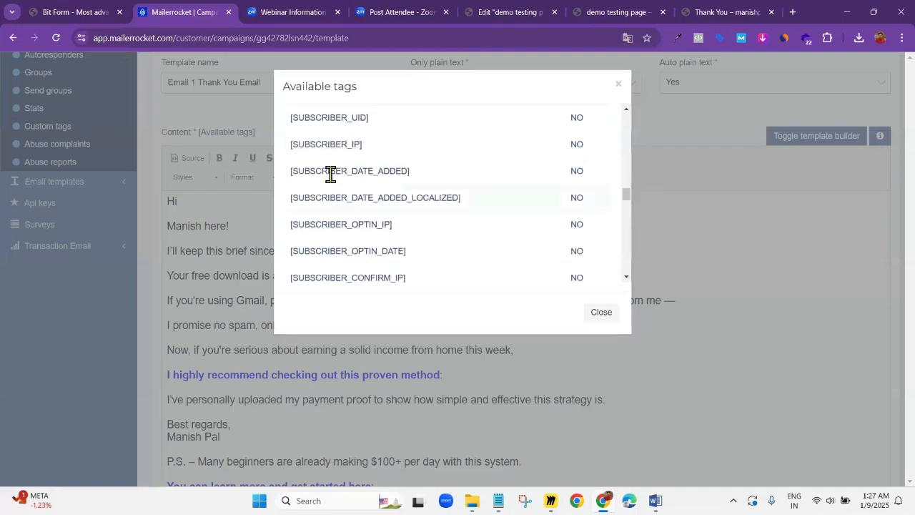
{"action": "scroll", "coordinate": [330, 175], "scroll_direction": "down", "scroll_amount": 5}
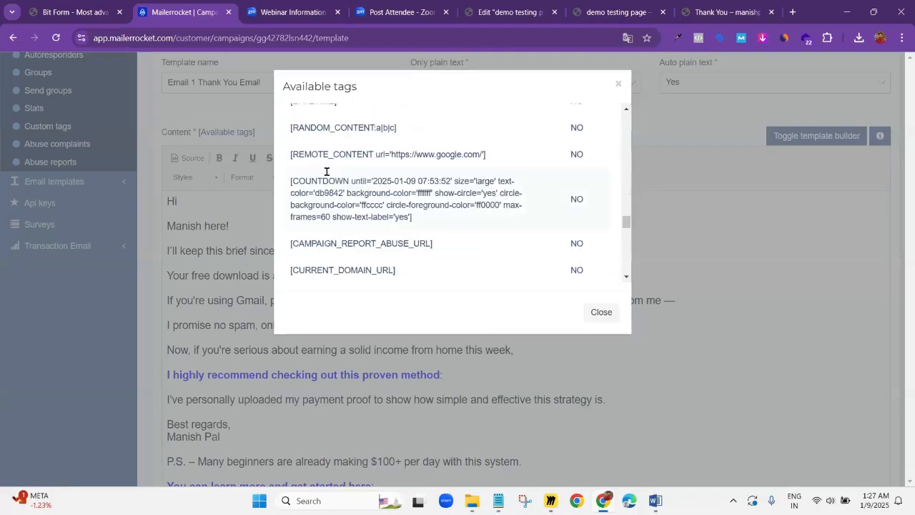
{"action": "scroll", "coordinate": [327, 174], "scroll_direction": "down", "scroll_amount": 3}
{"action": "scroll", "coordinate": [337, 180], "scroll_direction": "up", "scroll_amount": 1}
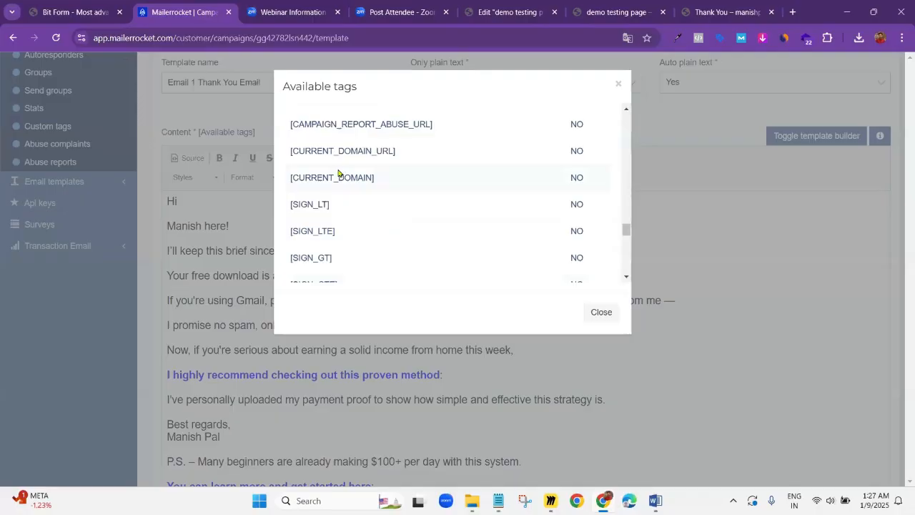
{"action": "scroll", "coordinate": [336, 175], "scroll_direction": "down", "scroll_amount": 5}
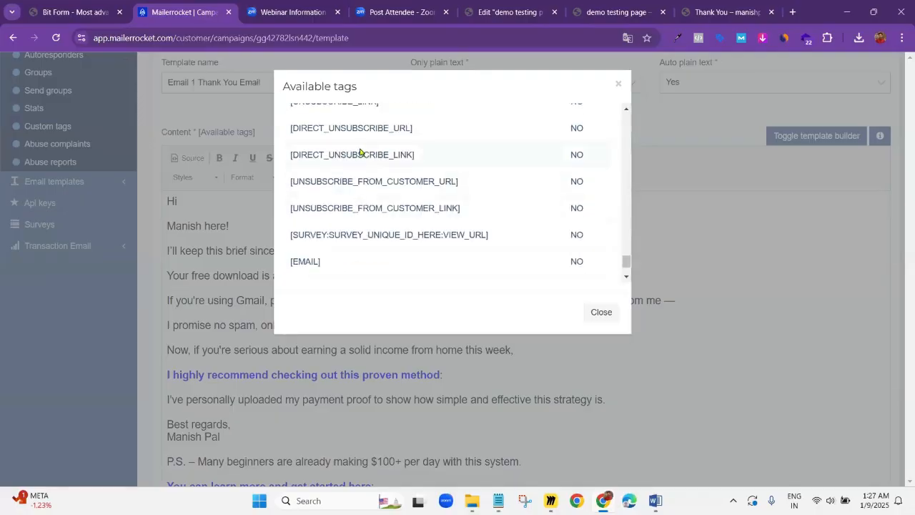
{"action": "scroll", "coordinate": [343, 193], "scroll_direction": "up", "scroll_amount": 1}
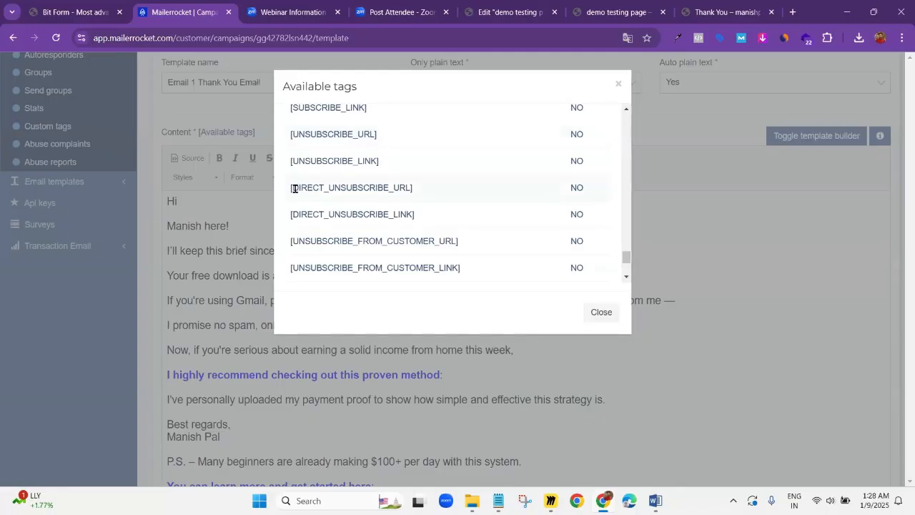
{"action": "left_click_drag", "start_coordinate": [289, 189], "coordinate": [417, 191]}
{"action": "key", "text": "ctrl+c"}
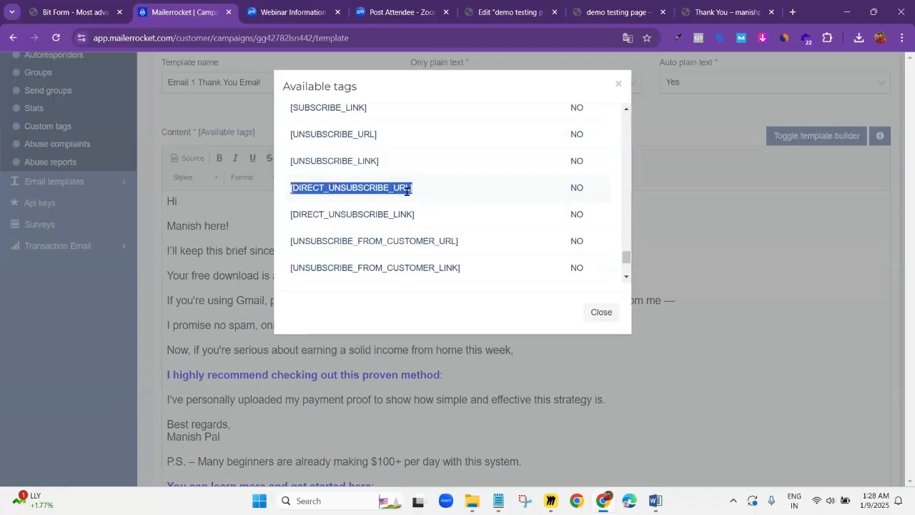
{"action": "left_click", "coordinate": [676, 197]}
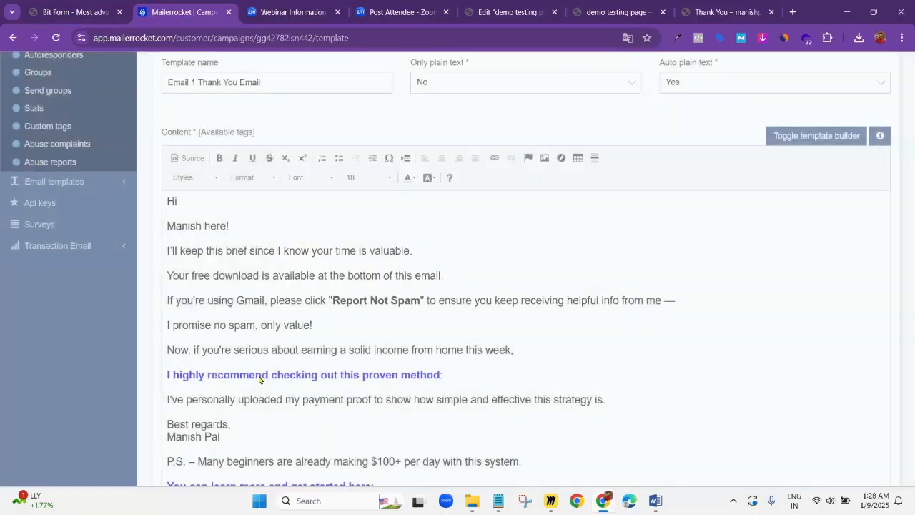
Link the words "click here" in the last line to [DIRECT_UNSUBSCRIBE_URL], using the <other> protocol
{"action": "scroll", "coordinate": [240, 335], "scroll_direction": "down", "scroll_amount": 5}
{"action": "left_click_drag", "start_coordinate": [235, 325], "coordinate": [280, 325]}
{"action": "scroll", "coordinate": [457, 143], "scroll_direction": "up", "scroll_amount": 5}
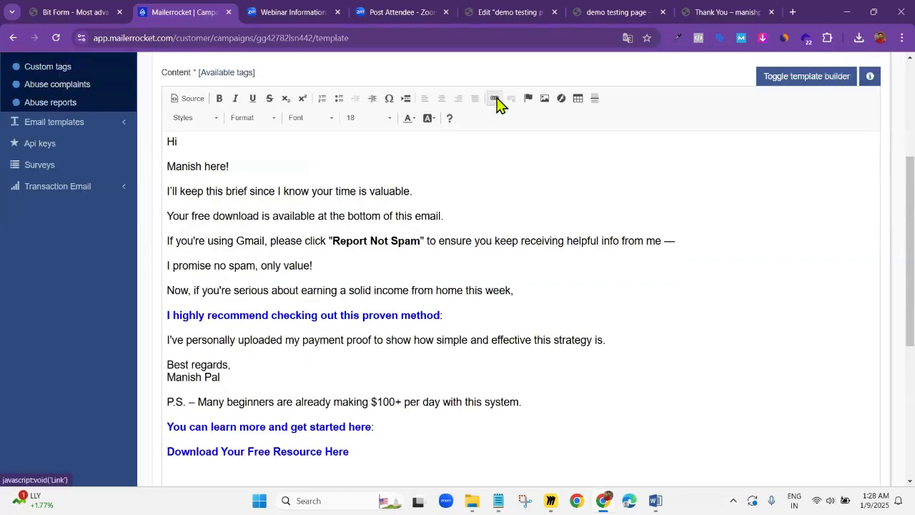
{"action": "left_click", "coordinate": [494, 99]}
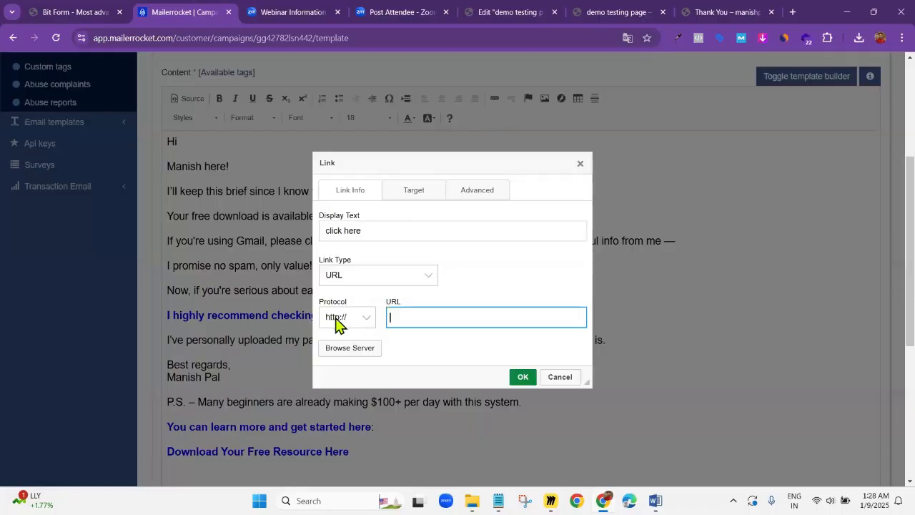
{"action": "left_click", "coordinate": [363, 320]}
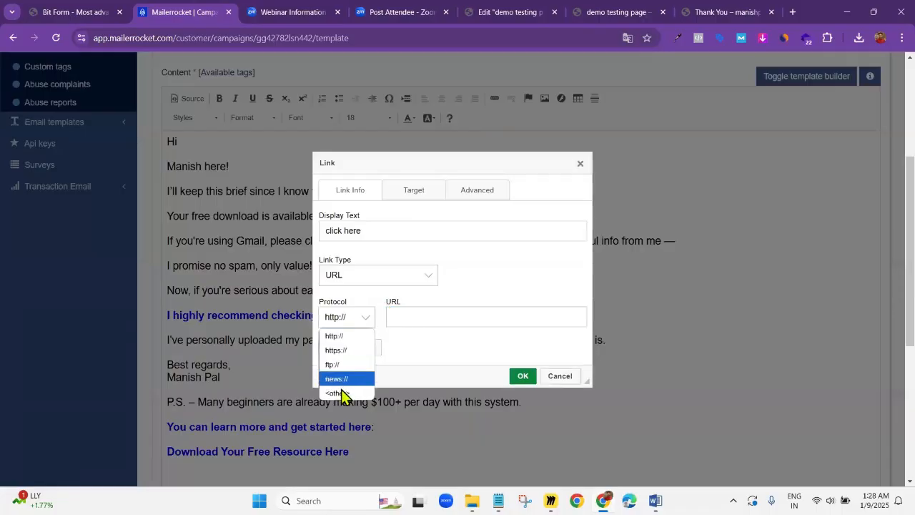
{"action": "left_click", "coordinate": [344, 393]}
{"action": "left_click", "coordinate": [411, 323]}
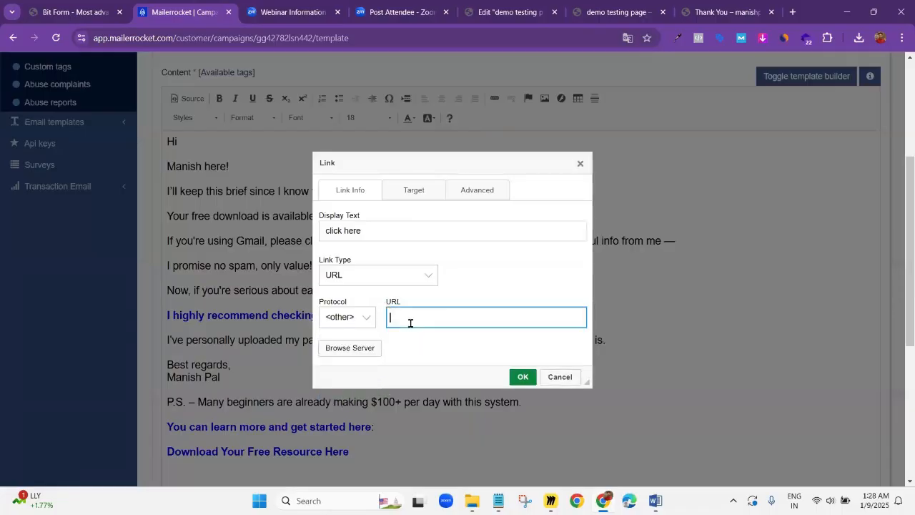
{"action": "key", "text": "ctrl+v"}
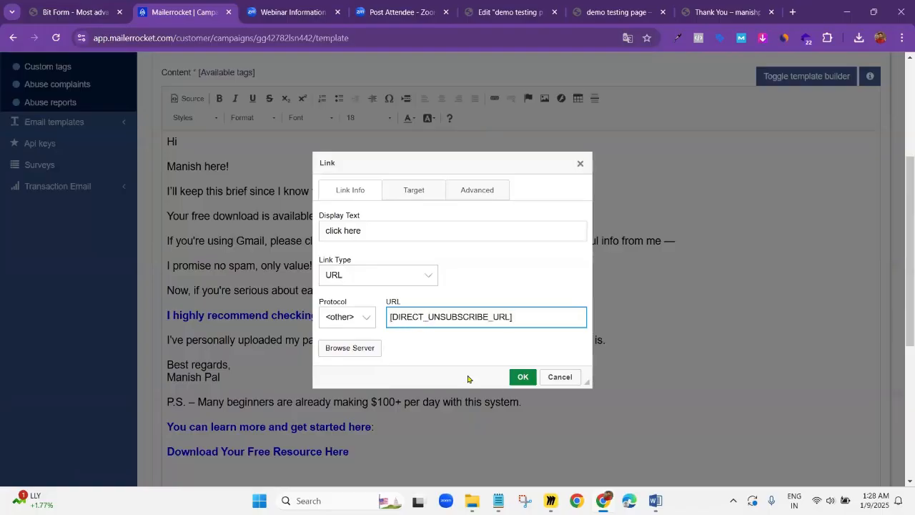
{"action": "left_click", "coordinate": [522, 373]}
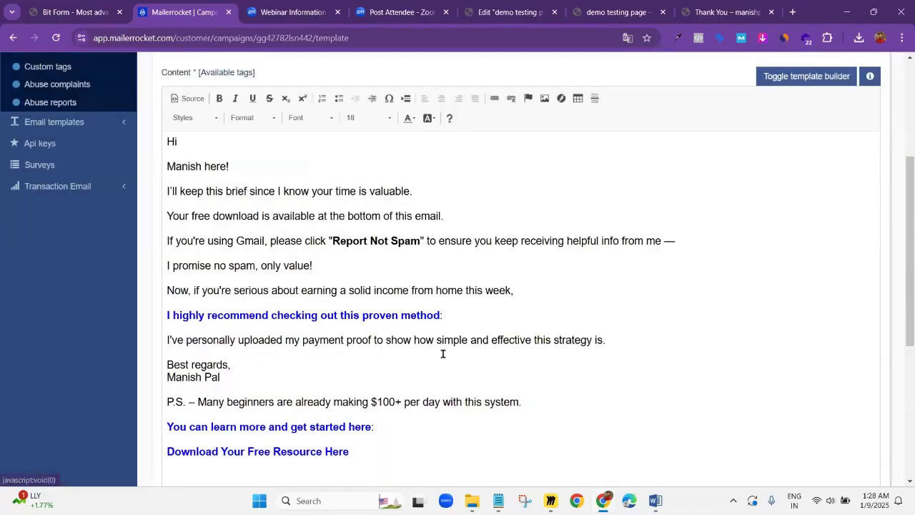
Review the linked "click here" text at the end of the email and the "I highly recommend checking out this proven method" line
{"action": "scroll", "coordinate": [400, 353], "scroll_direction": "down", "scroll_amount": 5}
{"action": "left_click", "coordinate": [313, 264]}
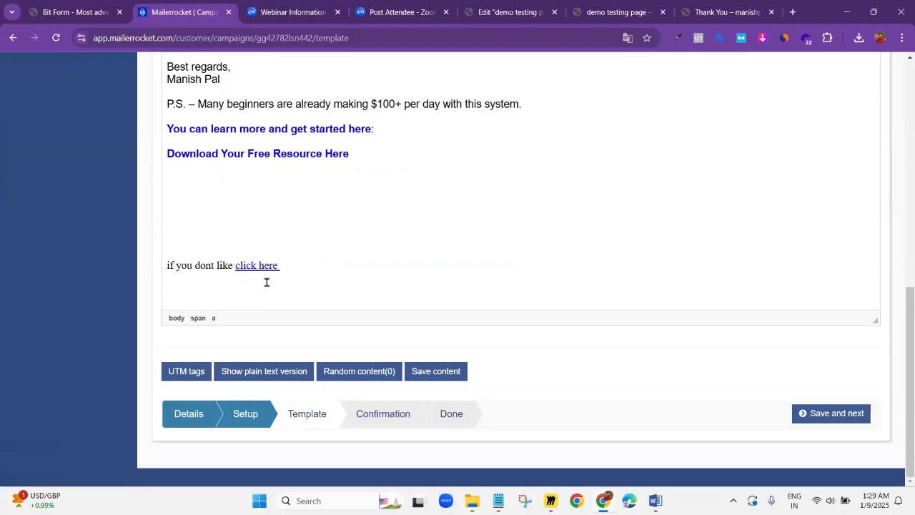
{"action": "scroll", "coordinate": [300, 292], "scroll_direction": "up", "scroll_amount": 1}
{"action": "scroll", "coordinate": [302, 293], "scroll_direction": "down", "scroll_amount": 1}
{"action": "scroll", "coordinate": [307, 297], "scroll_direction": "up", "scroll_amount": 8}
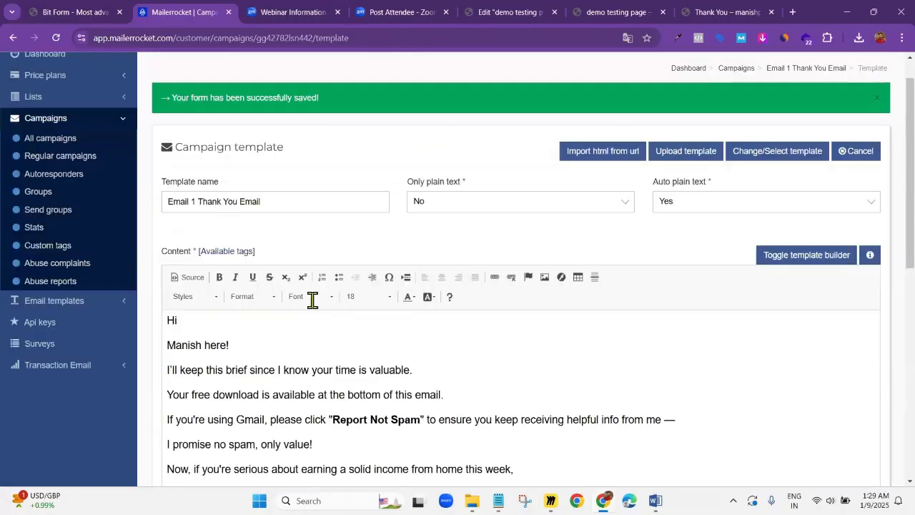
{"action": "scroll", "coordinate": [355, 237], "scroll_direction": "down", "scroll_amount": 5}
{"action": "left_click_drag", "start_coordinate": [449, 138], "coordinate": [164, 133]}
{"action": "left_click", "coordinate": [461, 147]}
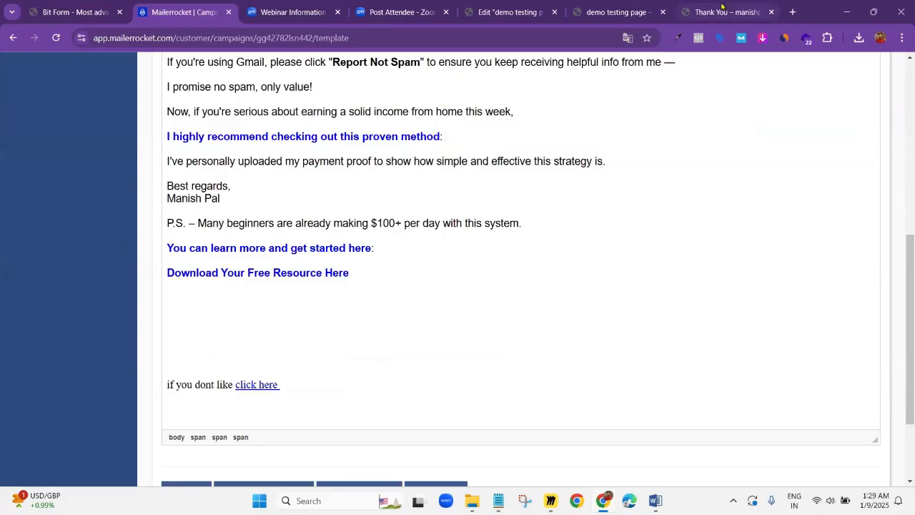
Switch to the WordPress site's Thank You page and open the Pretty Links list from its admin dashboard
{"action": "mouse_move", "coordinate": [58, 64]}
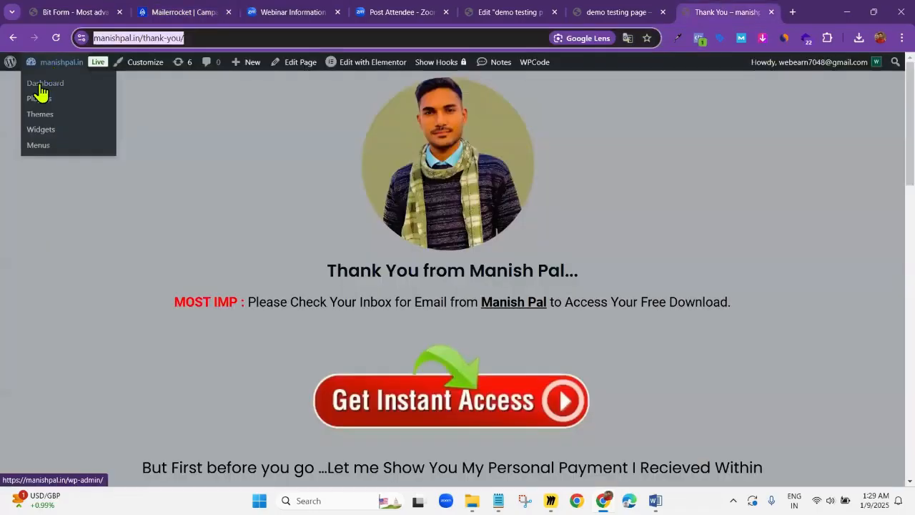
{"action": "left_click", "coordinate": [39, 83]}
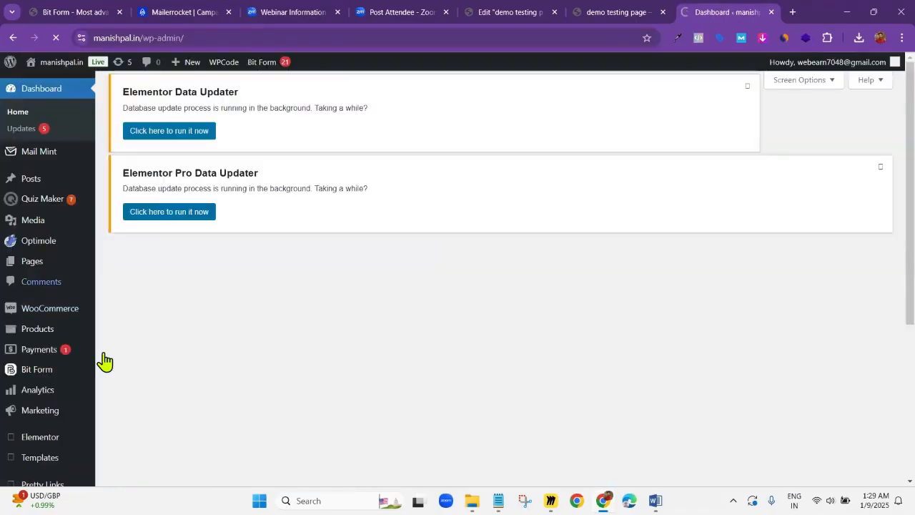
{"action": "scroll", "coordinate": [104, 361], "scroll_direction": "down", "scroll_amount": 2}
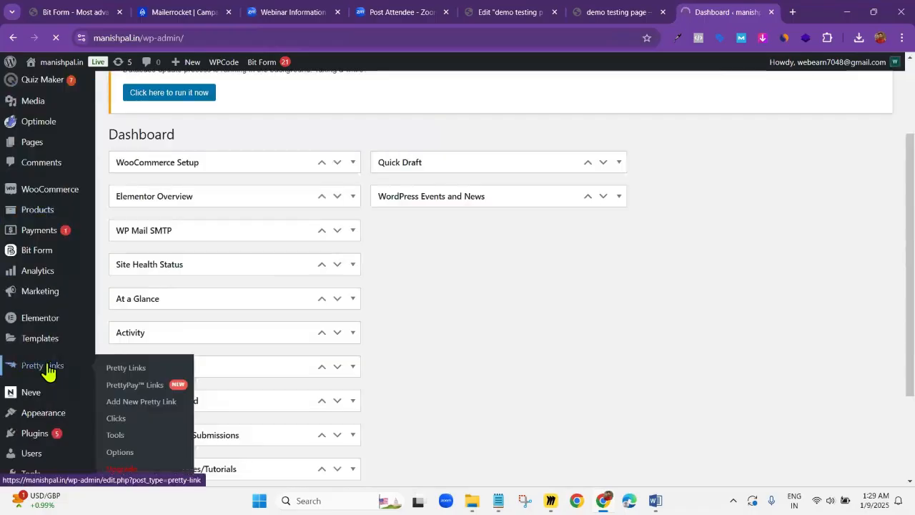
{"action": "left_click", "coordinate": [47, 371]}
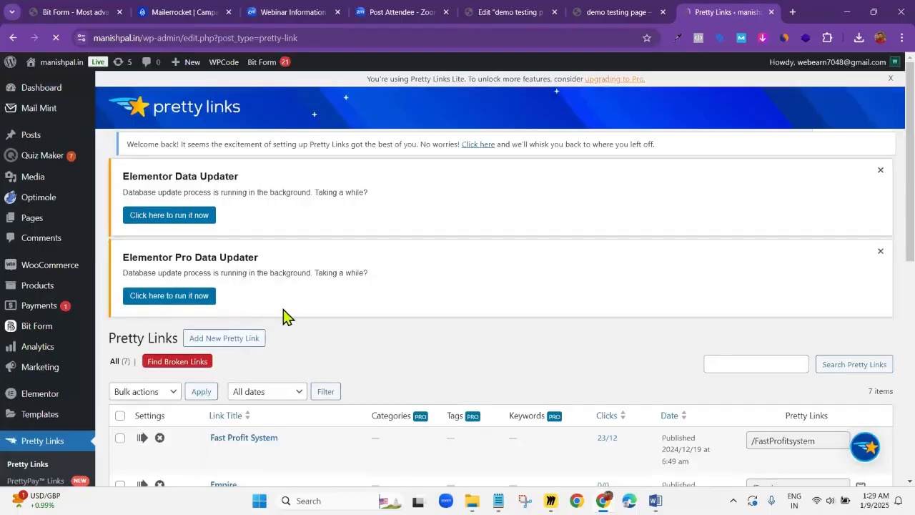
Look through the existing pretty links and open "Fast Profit System" for editing
{"action": "scroll", "coordinate": [283, 314], "scroll_direction": "down", "scroll_amount": 5}
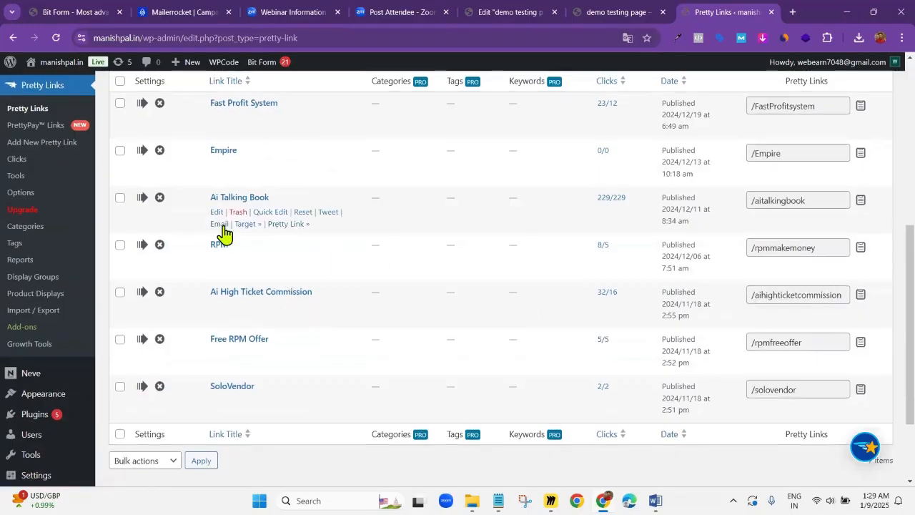
{"action": "scroll", "coordinate": [155, 233], "scroll_direction": "down", "scroll_amount": 1}
{"action": "scroll", "coordinate": [159, 233], "scroll_direction": "up", "scroll_amount": 1}
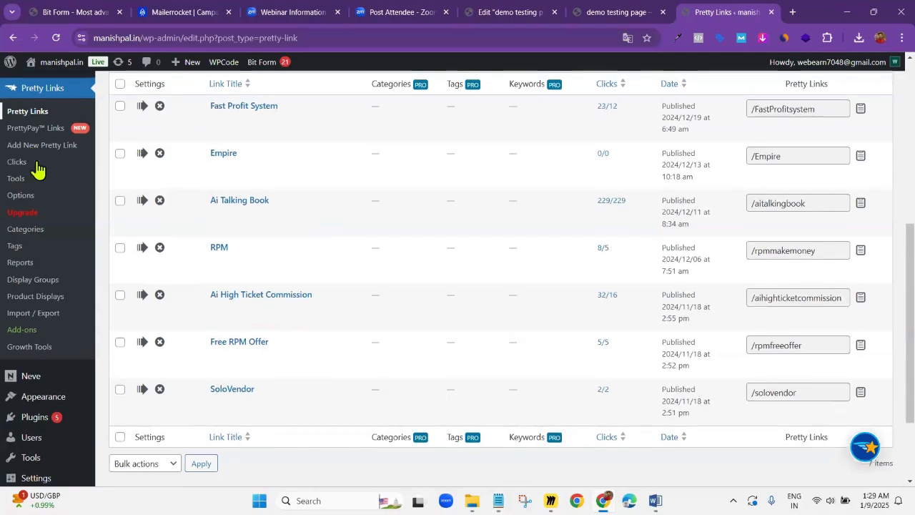
{"action": "scroll", "coordinate": [32, 171], "scroll_direction": "up", "scroll_amount": 2}
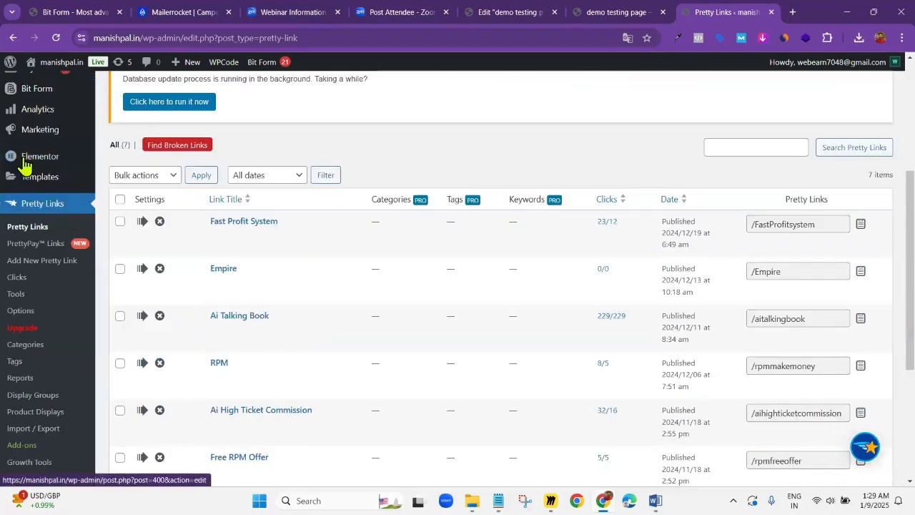
{"action": "scroll", "coordinate": [260, 247], "scroll_direction": "up", "scroll_amount": 1}
{"action": "scroll", "coordinate": [275, 164], "scroll_direction": "up", "scroll_amount": 2}
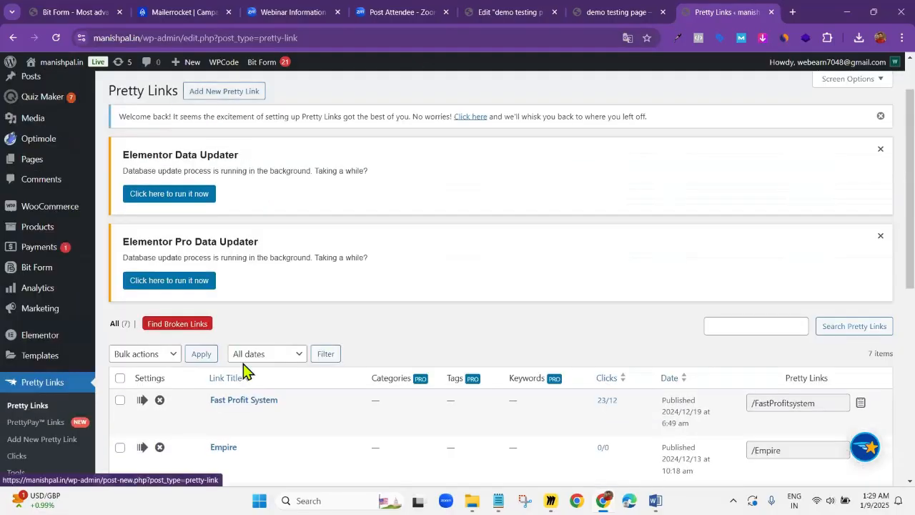
{"action": "scroll", "coordinate": [170, 331], "scroll_direction": "down", "scroll_amount": 1}
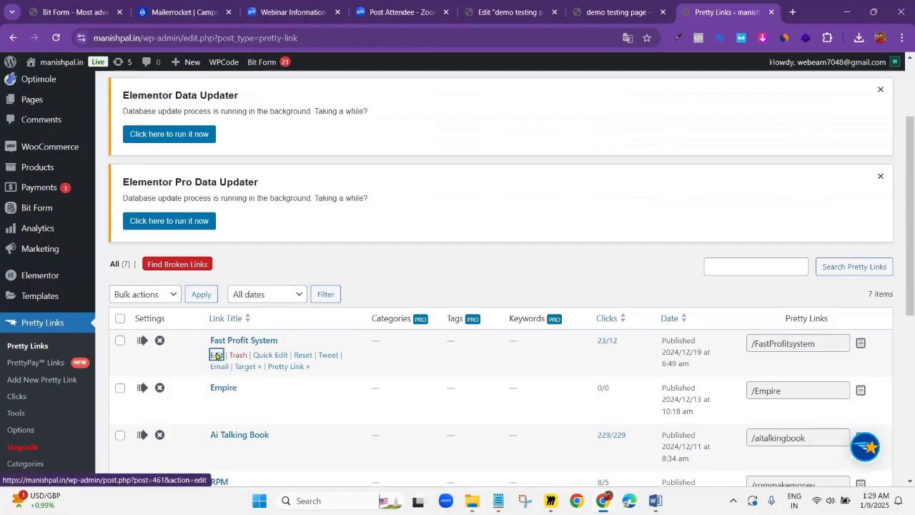
{"action": "left_click", "coordinate": [217, 355]}
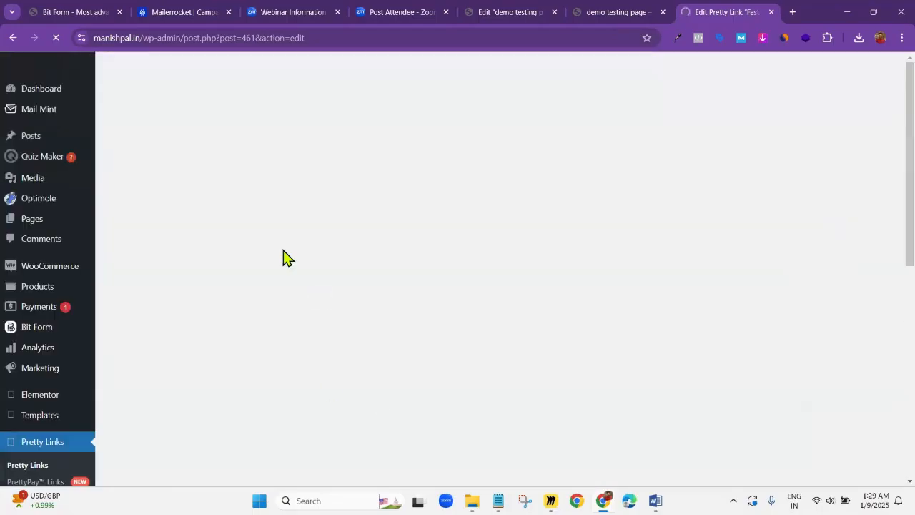
Copy the target URL of the "Fast Profit System" pretty link from its basic settings
{"action": "scroll", "coordinate": [341, 327], "scroll_direction": "down", "scroll_amount": 5}
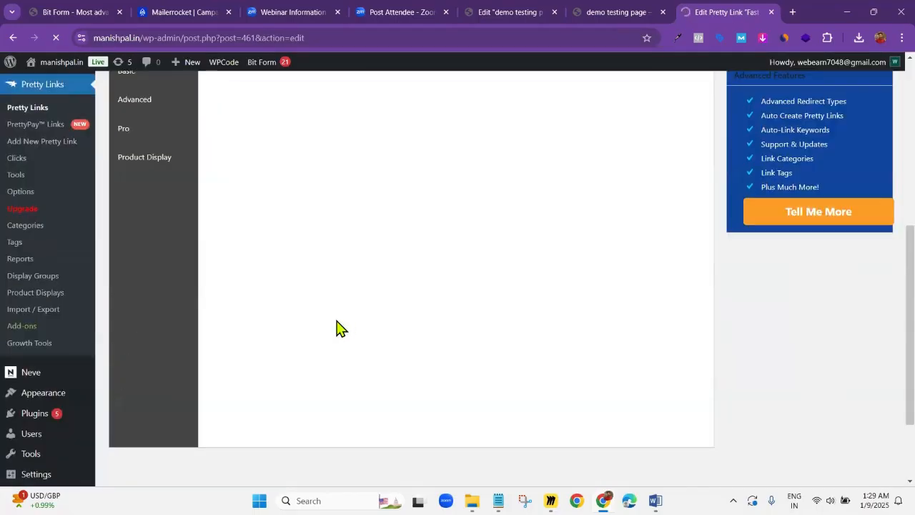
{"action": "scroll", "coordinate": [341, 327], "scroll_direction": "up", "scroll_amount": 1}
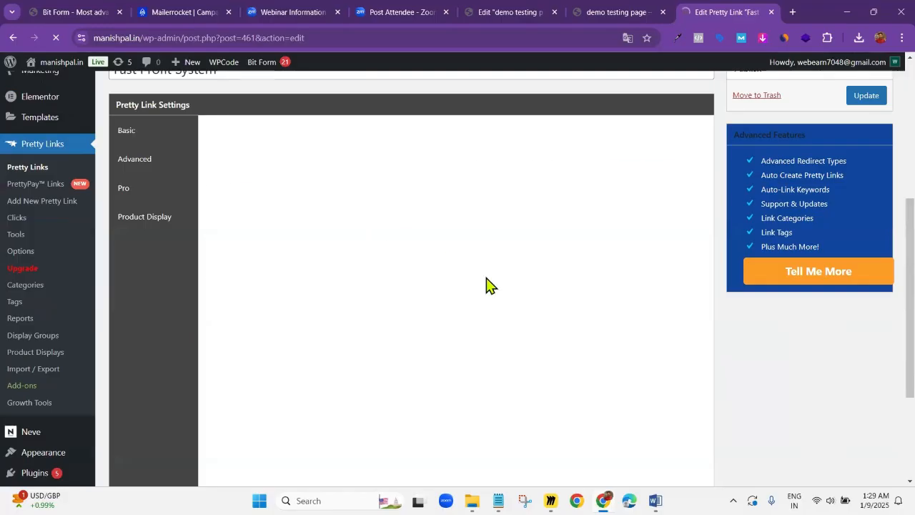
{"action": "left_click", "coordinate": [535, 207]}
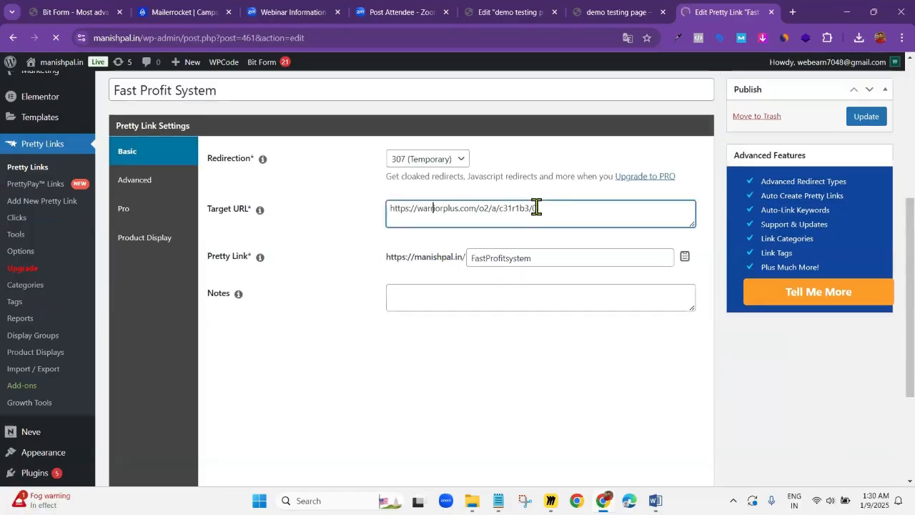
{"action": "triple_click", "coordinate": [536, 207]}
{"action": "key", "text": "ctrl+c"}
{"action": "left_click", "coordinate": [484, 220]}
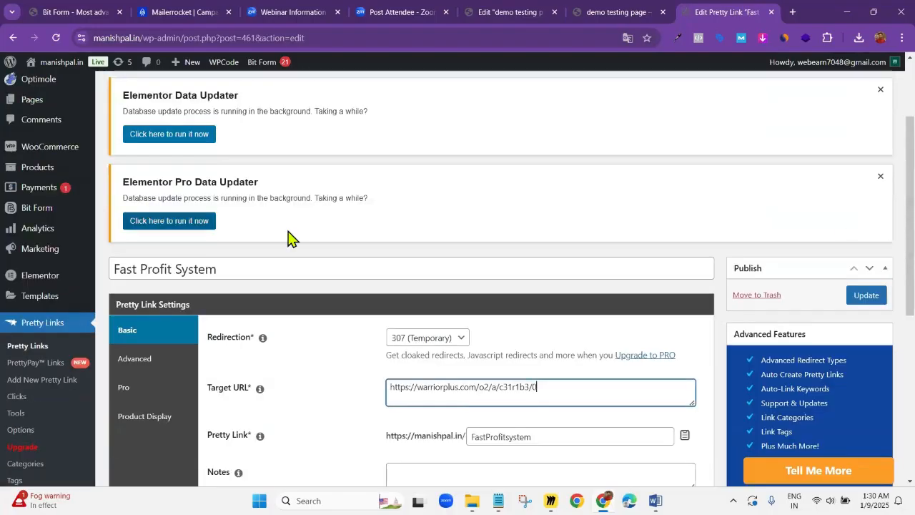
Start a new pretty link and title it "fast profit system demo"
{"action": "scroll", "coordinate": [286, 236], "scroll_direction": "up", "scroll_amount": 2}
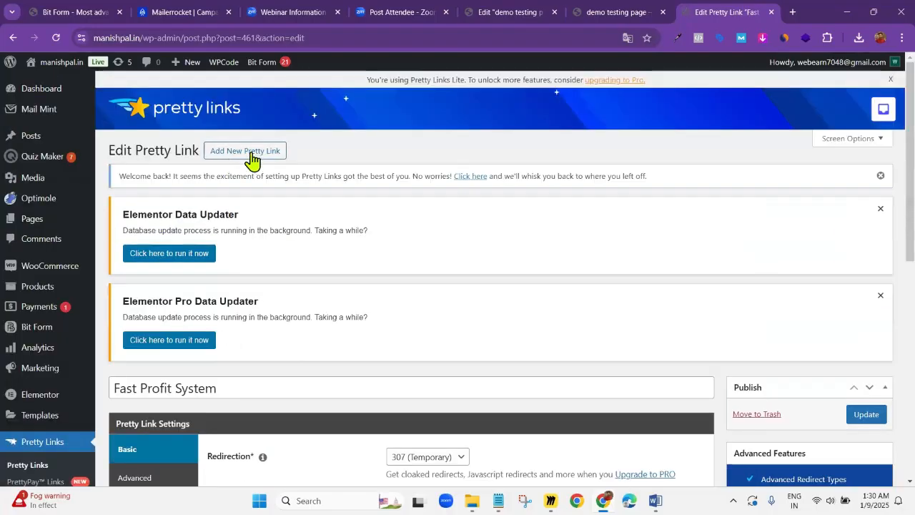
{"action": "left_click", "coordinate": [238, 154]}
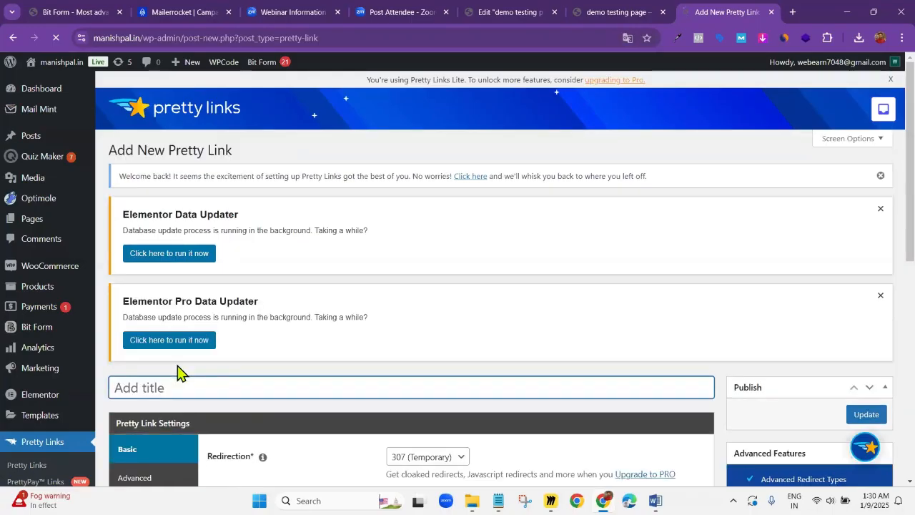
{"action": "type", "text": "fast "}
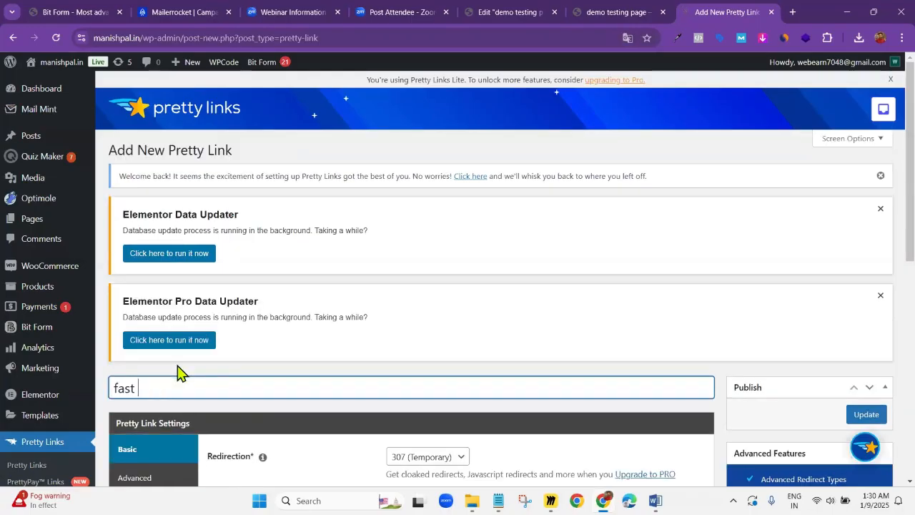
{"action": "type", "text": "profit system demo"}
{"action": "scroll", "coordinate": [531, 399], "scroll_direction": "down", "scroll_amount": 2}
{"action": "left_click", "coordinate": [440, 330]}
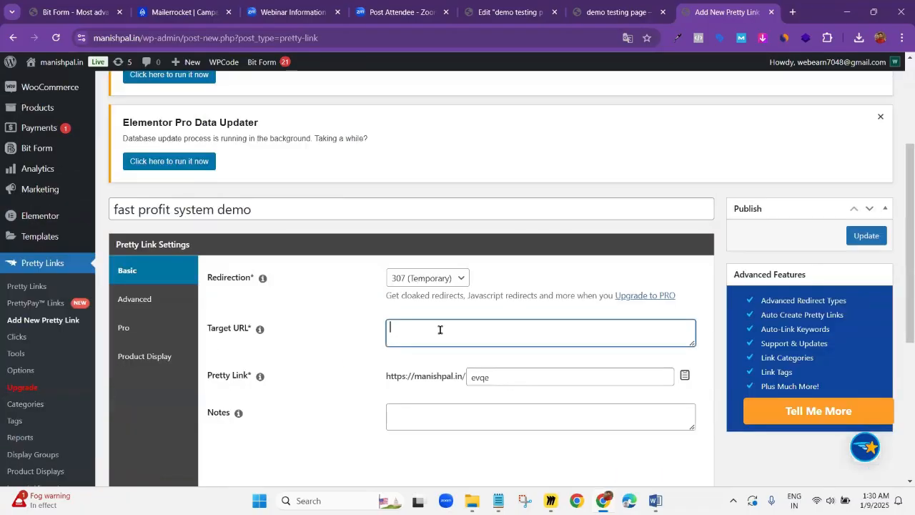
{"action": "key", "text": "ctrl+v"}
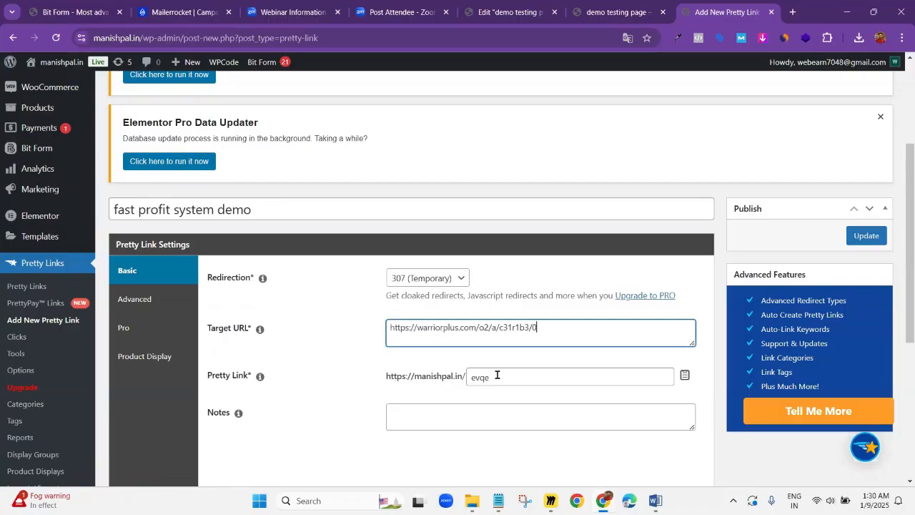
Replace the pretty link's generated slug with "fastprofitsystemmm" and save the new link
{"action": "left_click_drag", "start_coordinate": [496, 374], "coordinate": [454, 377]}
{"action": "key", "text": "BackSpace"}
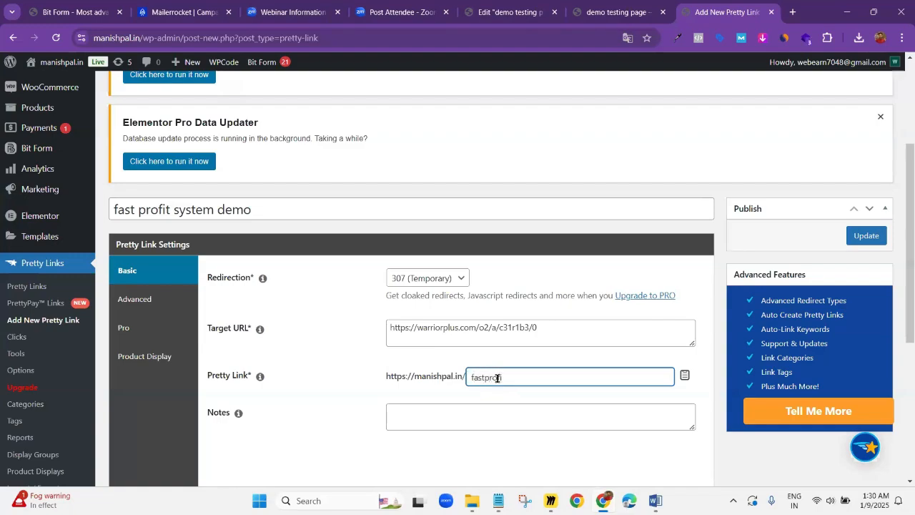
{"action": "type", "text": "systemmm"}
{"action": "left_click", "coordinate": [272, 404]}
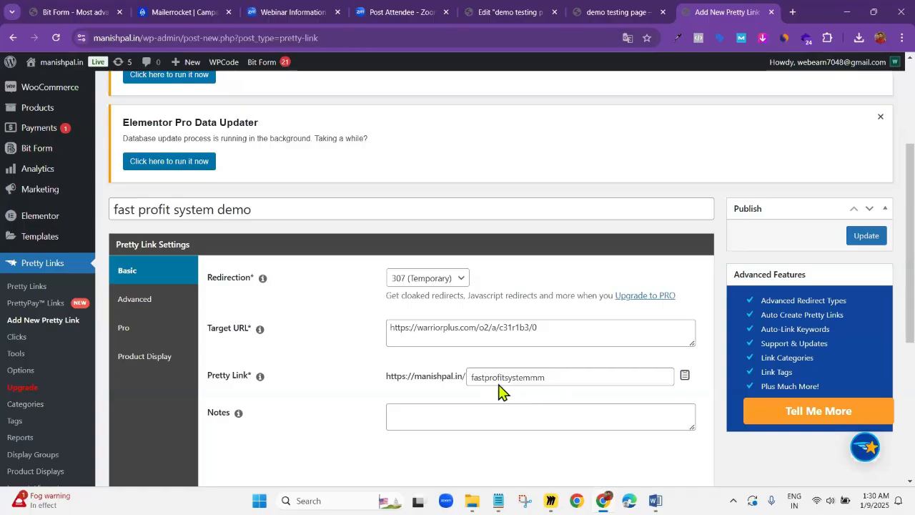
{"action": "left_click", "coordinate": [550, 332]}
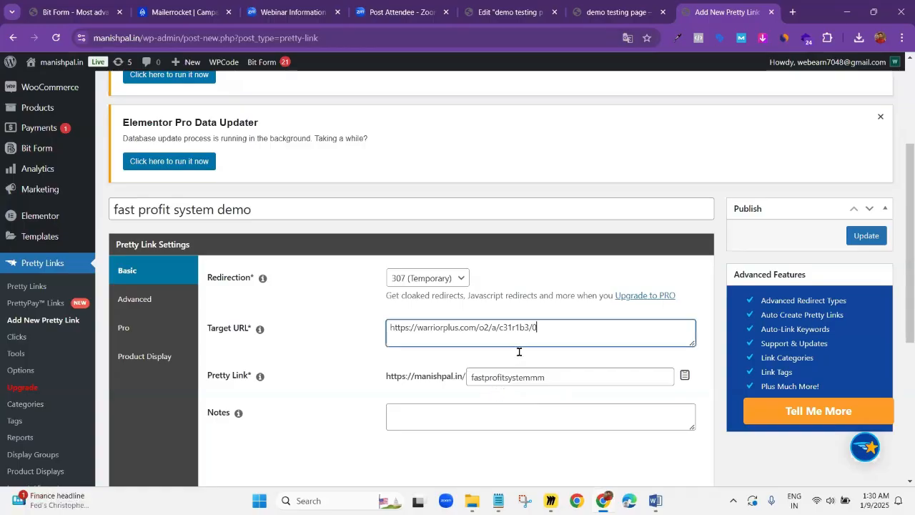
{"action": "left_click", "coordinate": [547, 378]}
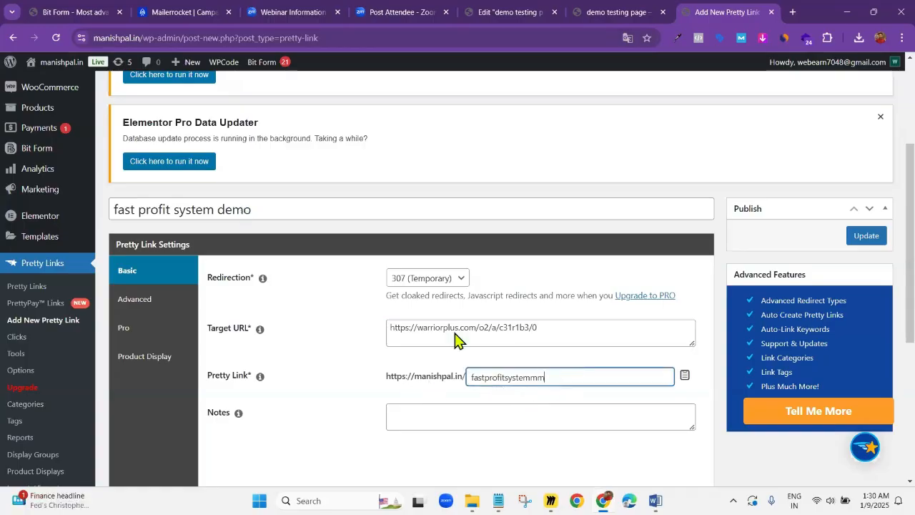
{"action": "left_click", "coordinate": [863, 240]}
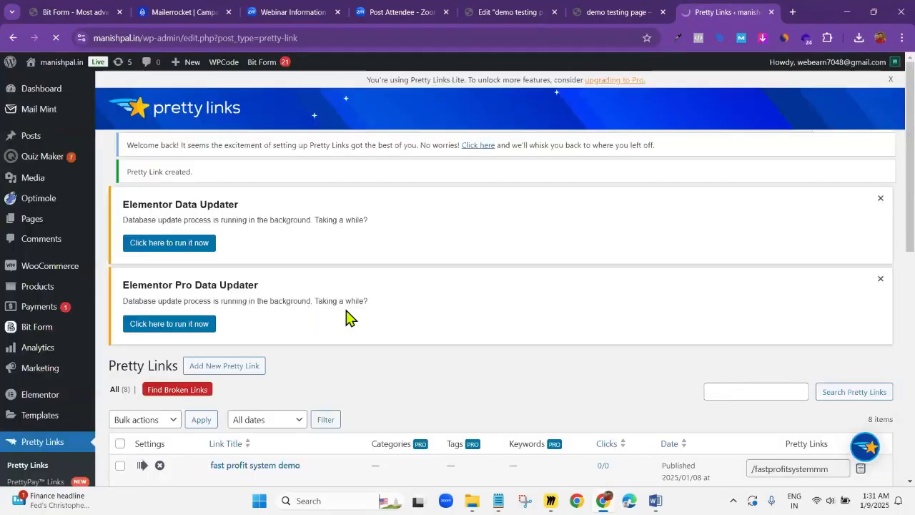
Copy the short URL of "fast profit system demo" from the Pretty Links list
{"action": "scroll", "coordinate": [343, 317], "scroll_direction": "down", "scroll_amount": 2}
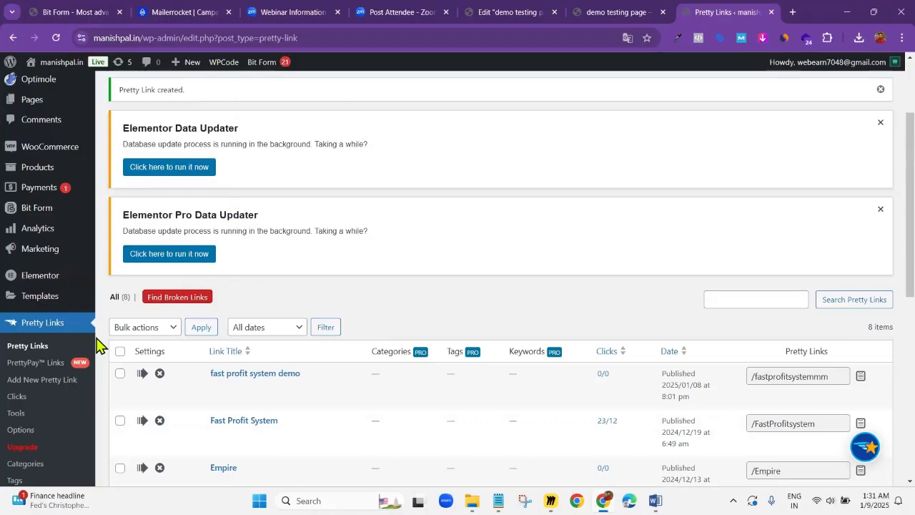
{"action": "scroll", "coordinate": [227, 343], "scroll_direction": "down", "scroll_amount": 1}
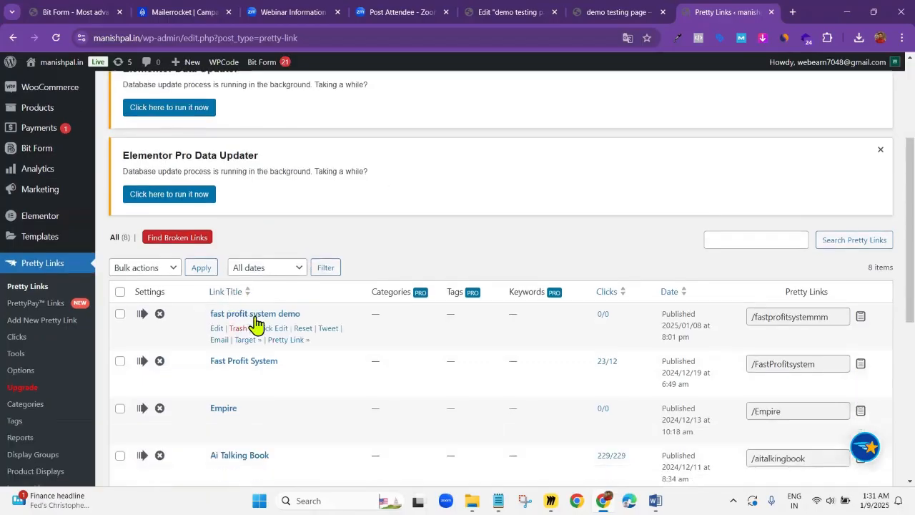
{"action": "left_click", "coordinate": [860, 317]}
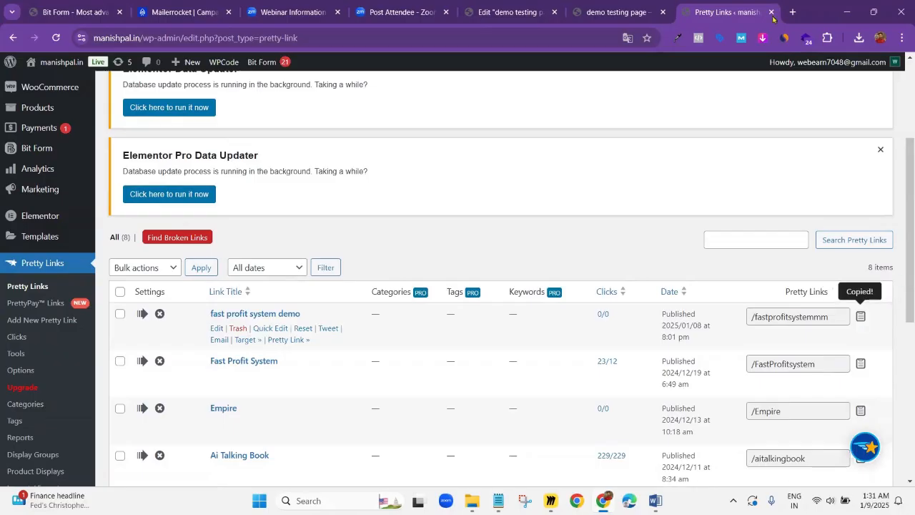
{"action": "left_click", "coordinate": [183, 10]}
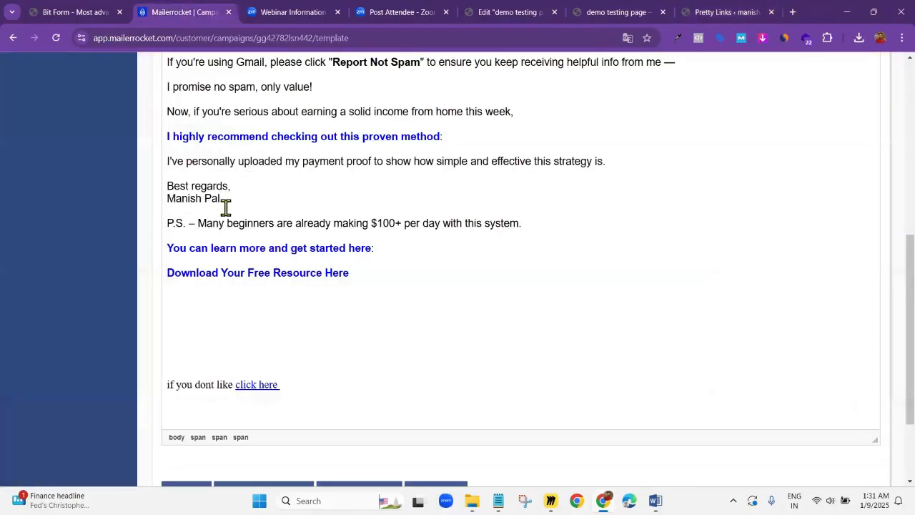
{"action": "scroll", "coordinate": [225, 207], "scroll_direction": "up", "scroll_amount": 1}
{"action": "double_click", "coordinate": [424, 198]}
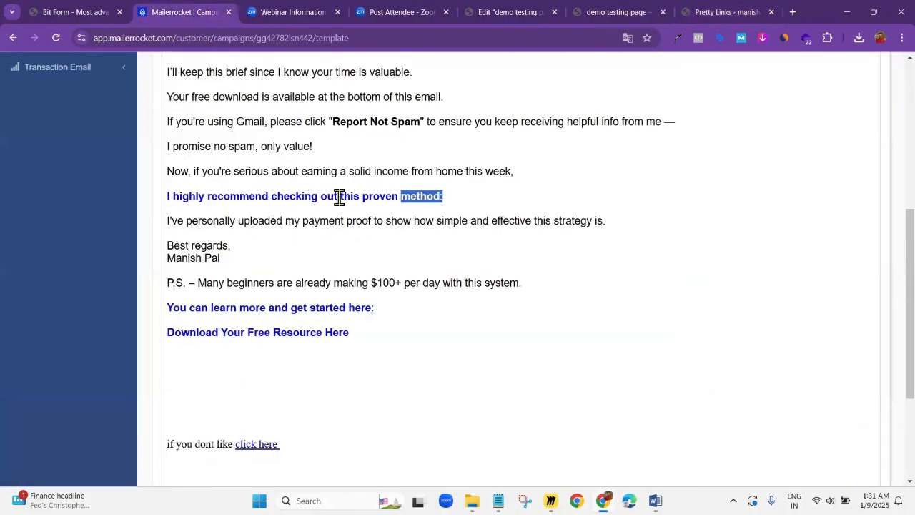
{"action": "left_click_drag", "start_coordinate": [340, 196], "coordinate": [168, 198]}
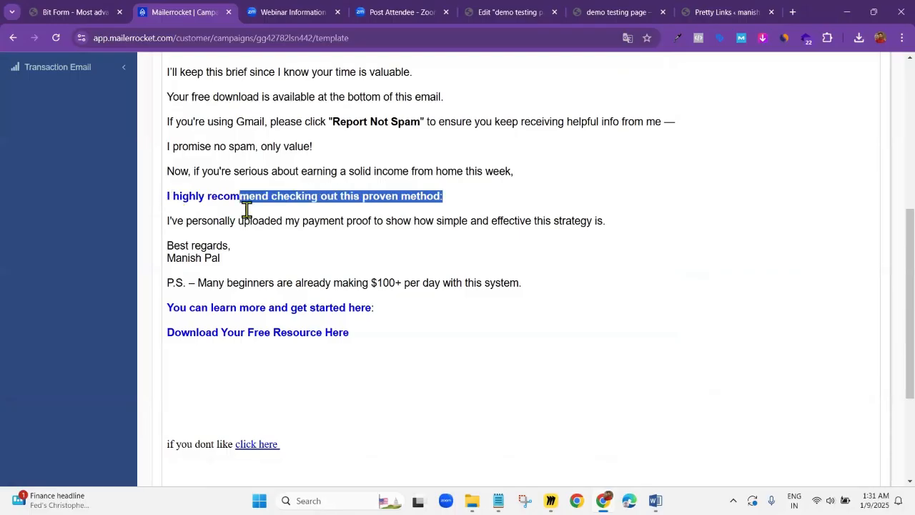
{"action": "left_click_drag", "start_coordinate": [246, 208], "coordinate": [167, 198]}
{"action": "scroll", "coordinate": [492, 231], "scroll_direction": "up", "scroll_amount": 2}
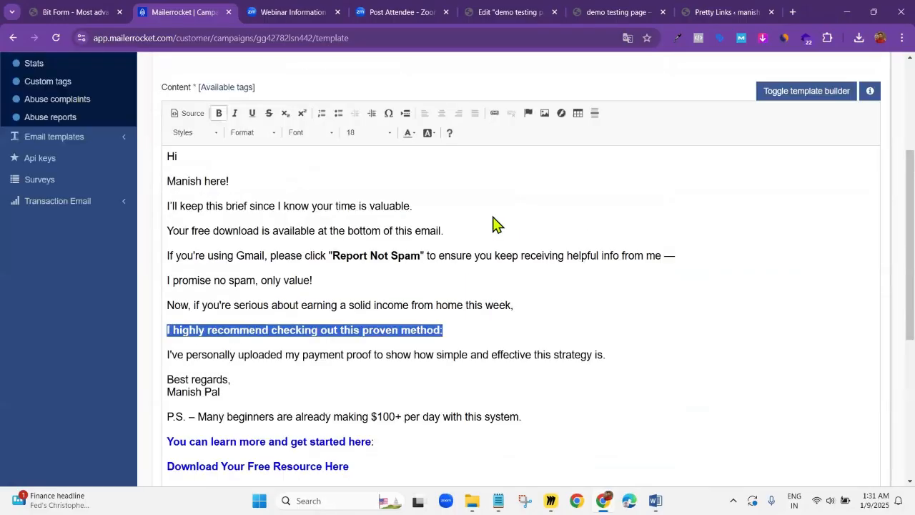
{"action": "scroll", "coordinate": [494, 225], "scroll_direction": "up", "scroll_amount": 2}
{"action": "key", "text": "ctrl+l"}
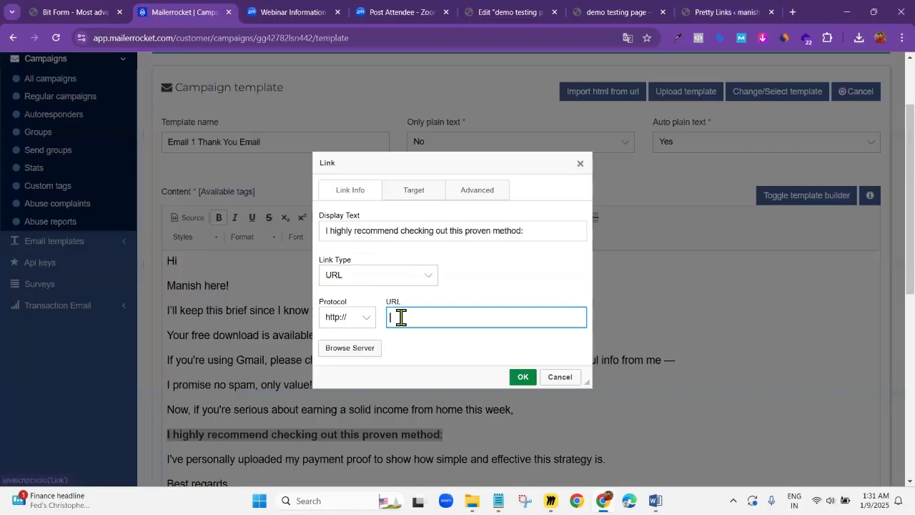
{"action": "key", "text": "ctrl+v"}
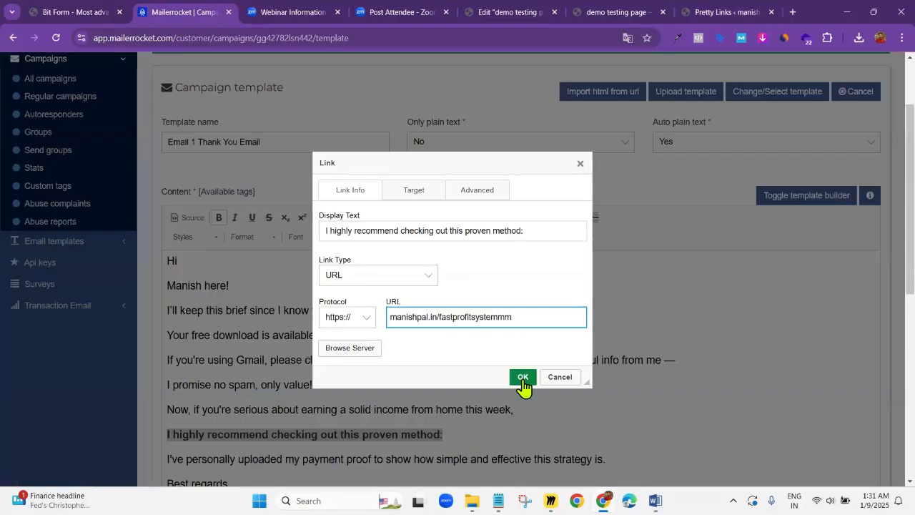
{"action": "key", "text": "Return"}
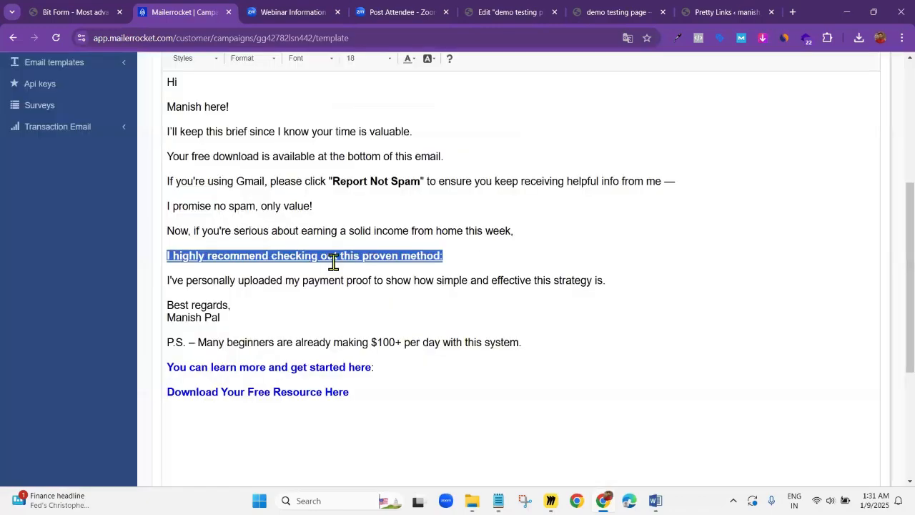
{"action": "left_click", "coordinate": [334, 266]}
Link the line "You can learn more and get started here:" to the same copied pretty link
{"action": "left_click_drag", "start_coordinate": [381, 368], "coordinate": [166, 368]}
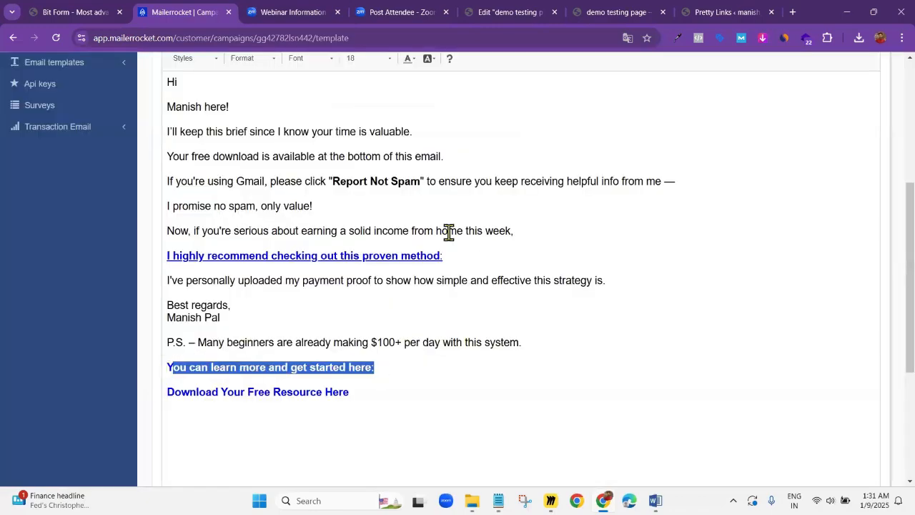
{"action": "scroll", "coordinate": [490, 165], "scroll_direction": "up", "scroll_amount": 2}
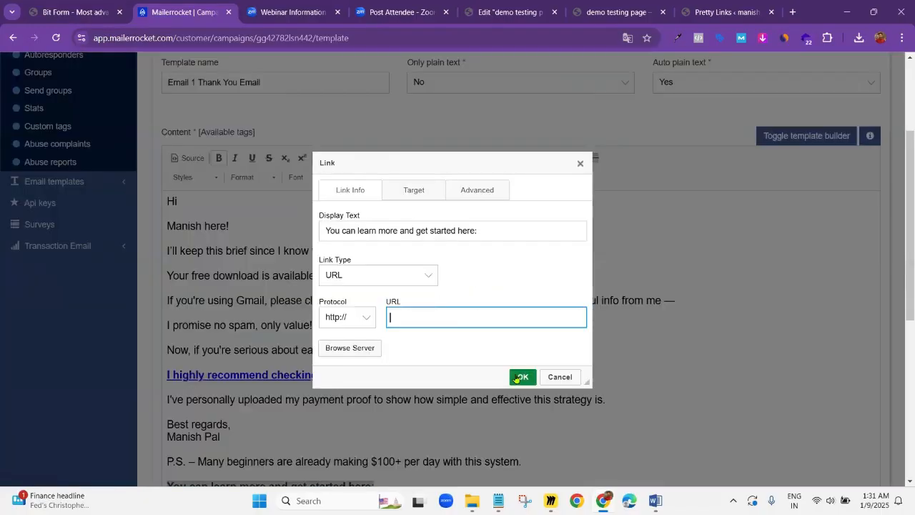
{"action": "key", "text": "ctrl+v"}
{"action": "key", "text": "Return"}
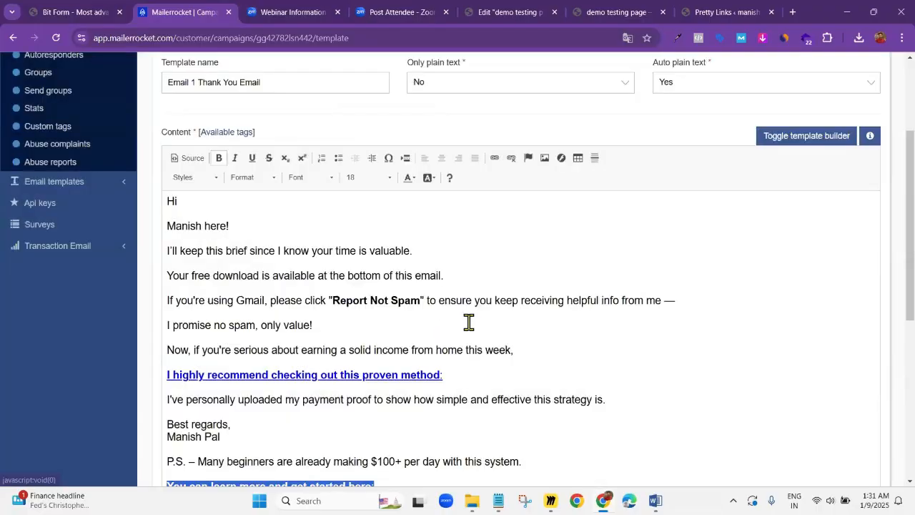
{"action": "scroll", "coordinate": [441, 329], "scroll_direction": "down", "scroll_amount": 3}
{"action": "left_click", "coordinate": [382, 320]}
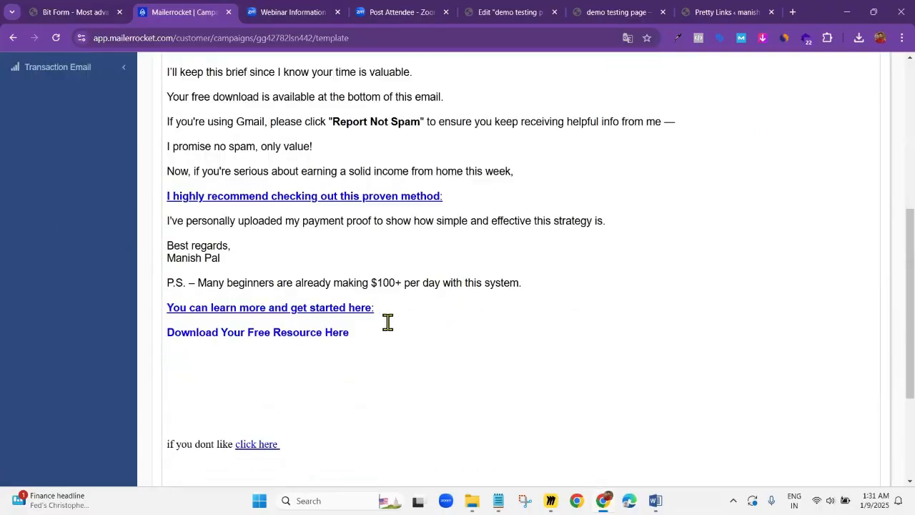
Select the text "Download Your Free Resource Here" near the end of the email
{"action": "scroll", "coordinate": [388, 327], "scroll_direction": "up", "scroll_amount": 4}
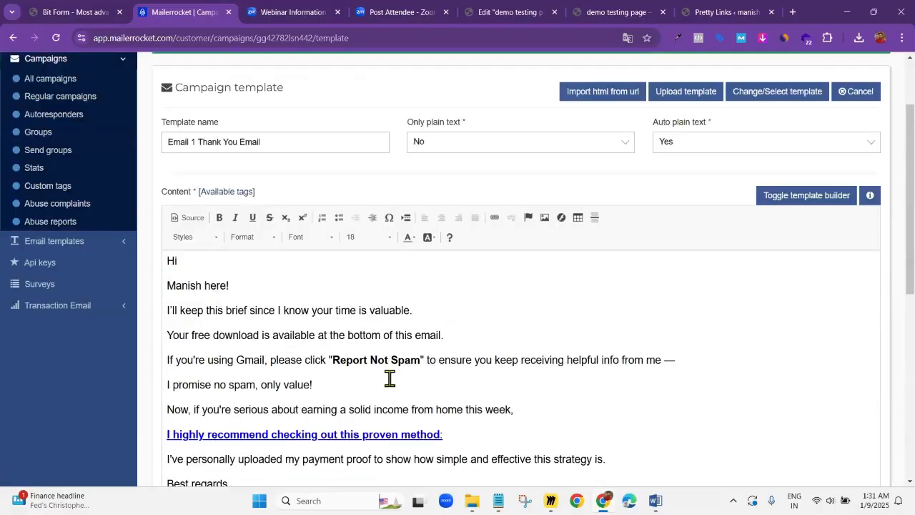
{"action": "scroll", "coordinate": [389, 378], "scroll_direction": "down", "scroll_amount": 5}
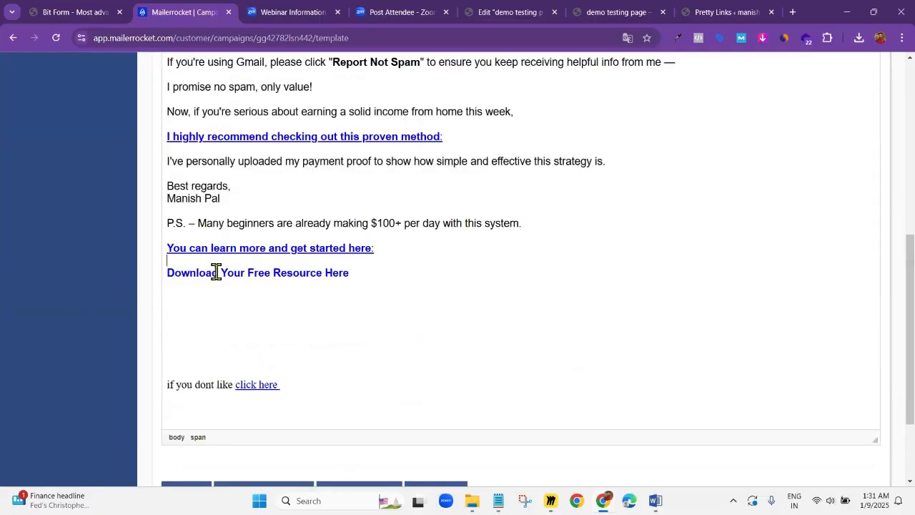
{"action": "left_click", "coordinate": [174, 273]}
{"action": "left_click", "coordinate": [349, 272], "text": "shift"}
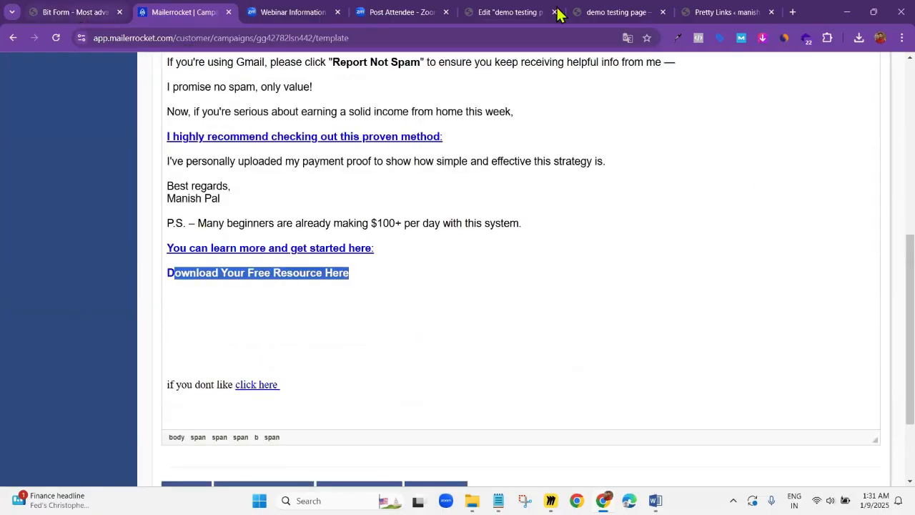
Check the demo testing page's preview and its Elementor editor, and return to the Pretty Links list
{"action": "left_click", "coordinate": [632, 12]}
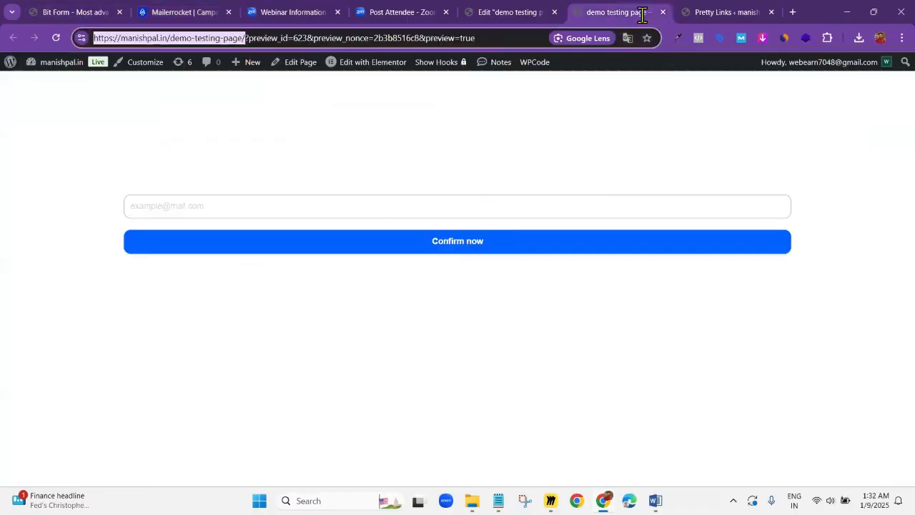
{"action": "left_click", "coordinate": [508, 9]}
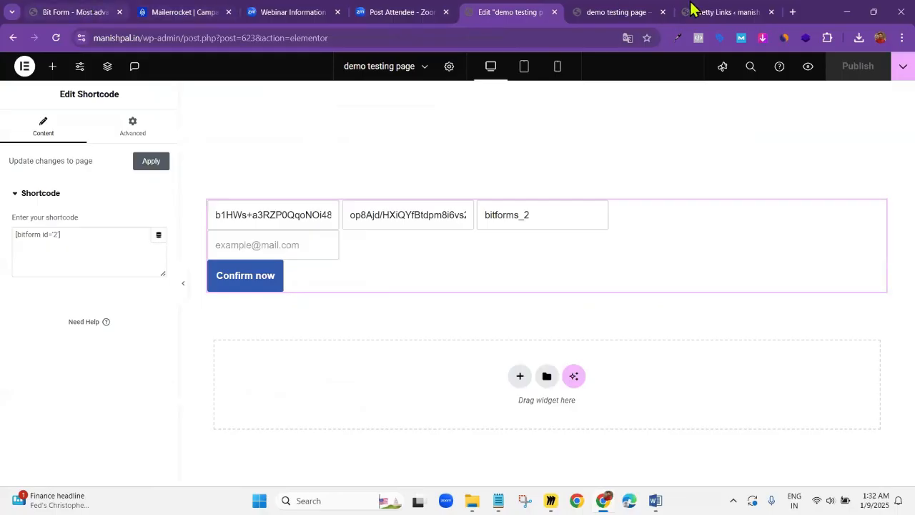
{"action": "left_click", "coordinate": [670, 10]}
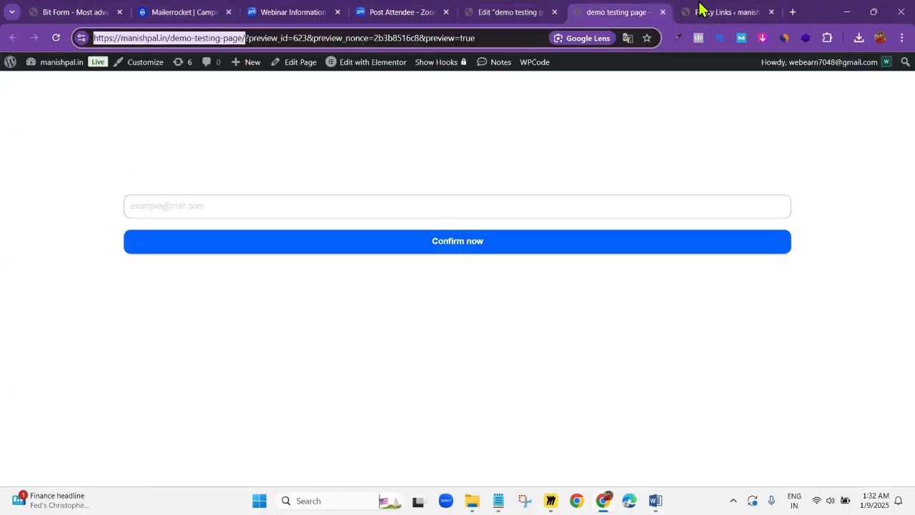
{"action": "left_click", "coordinate": [715, 13]}
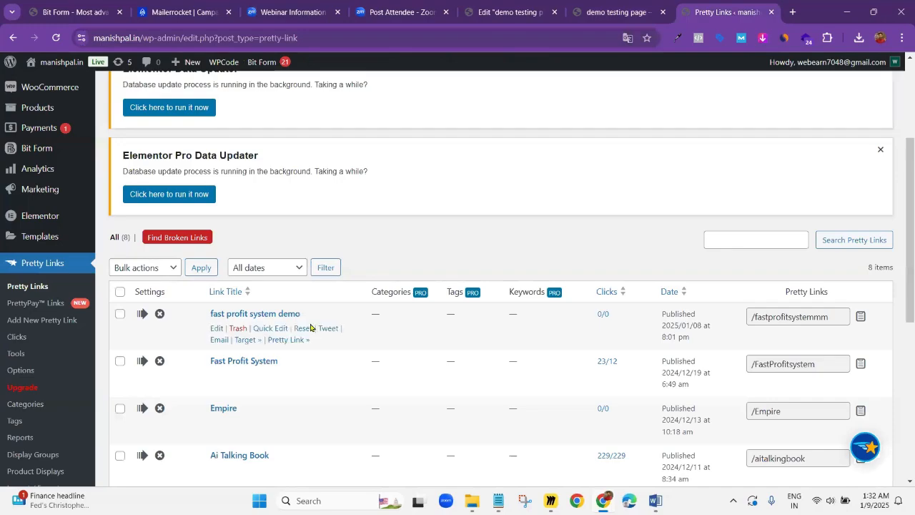
Copy the "Free RPM Offer" pretty link (/rpmfreeoffer) and return to the campaign email in Mailerrocket
{"action": "scroll", "coordinate": [232, 286], "scroll_direction": "down", "scroll_amount": 3}
{"action": "scroll", "coordinate": [232, 286], "scroll_direction": "down", "scroll_amount": 1}
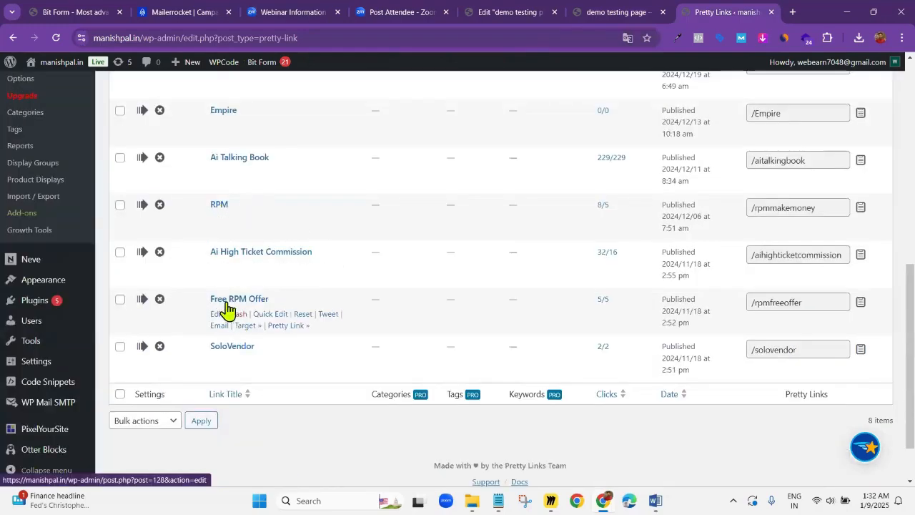
{"action": "left_click", "coordinate": [860, 305]}
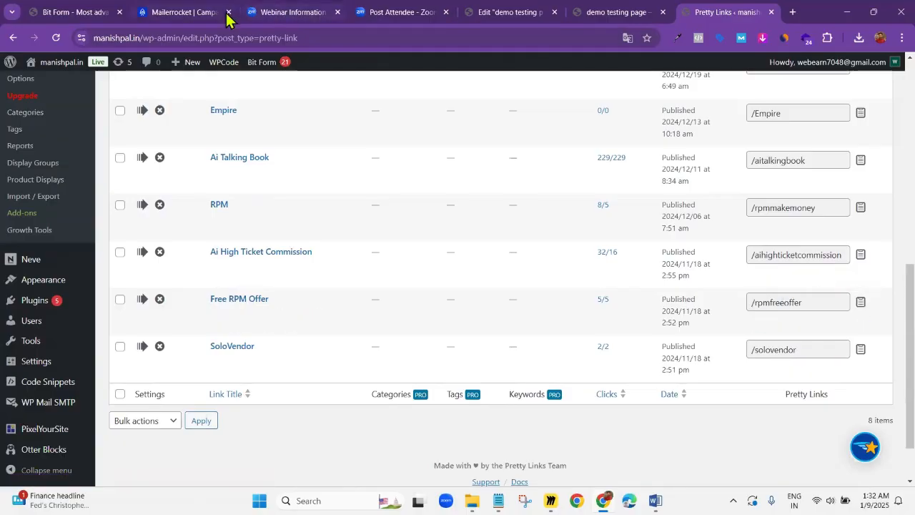
{"action": "left_click", "coordinate": [181, 13]}
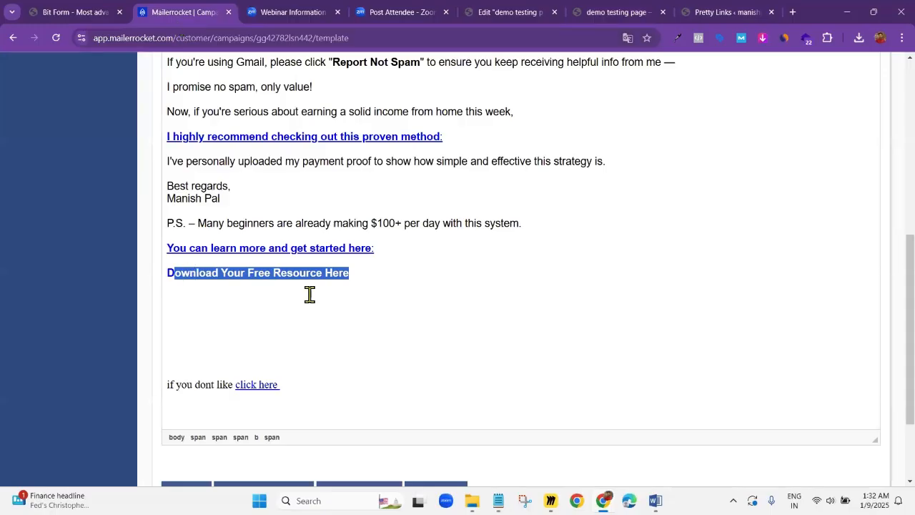
{"action": "left_click_drag", "start_coordinate": [359, 277], "coordinate": [167, 267]}
{"action": "scroll", "coordinate": [455, 116], "scroll_direction": "up", "scroll_amount": 2}
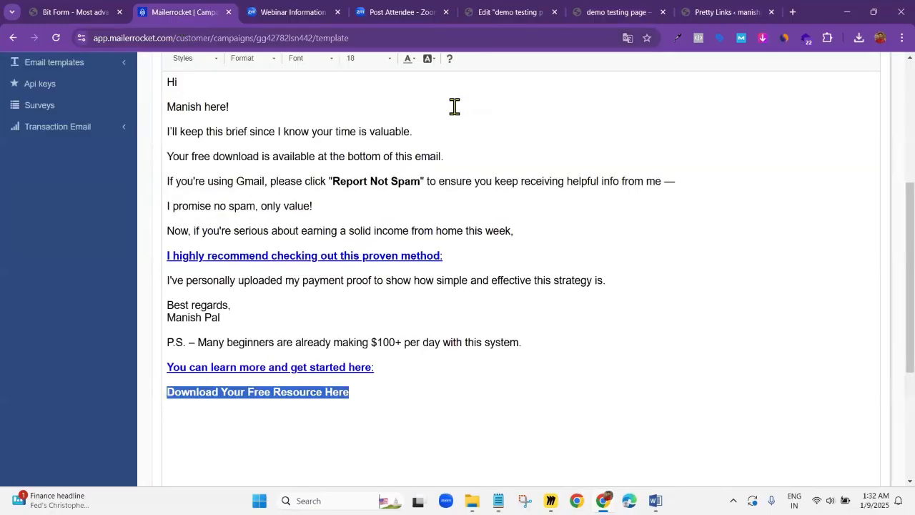
{"action": "scroll", "coordinate": [454, 107], "scroll_direction": "up", "scroll_amount": 1}
{"action": "left_click", "coordinate": [494, 98]}
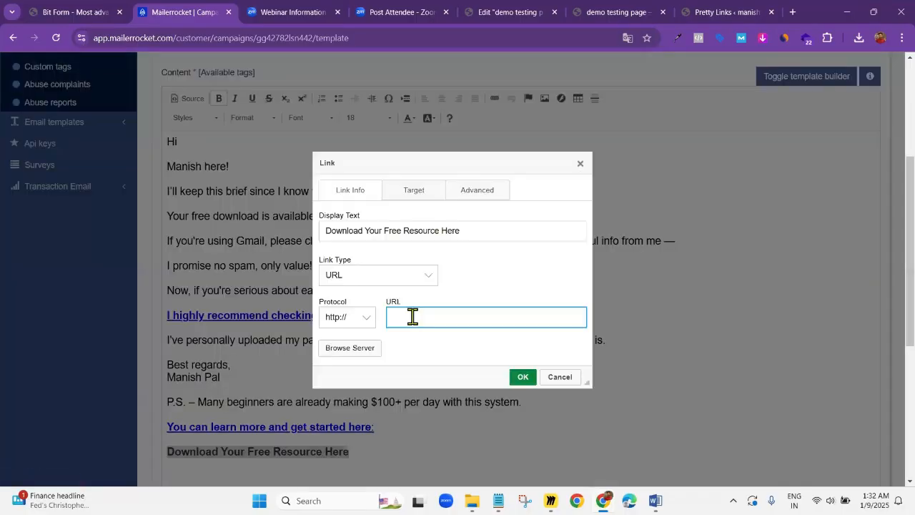
{"action": "key", "text": "ctrl+v"}
{"action": "left_click", "coordinate": [522, 376]}
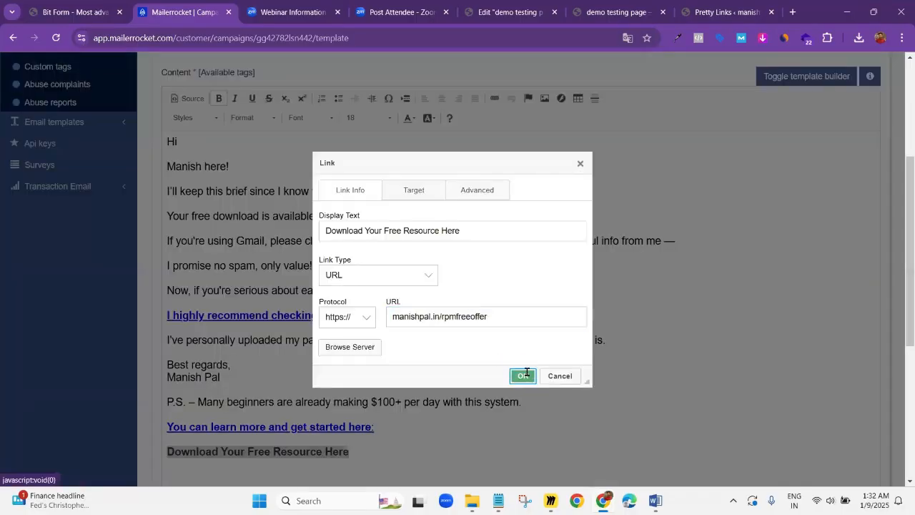
{"action": "scroll", "coordinate": [460, 378], "scroll_direction": "down", "scroll_amount": 2}
{"action": "left_click", "coordinate": [460, 379]}
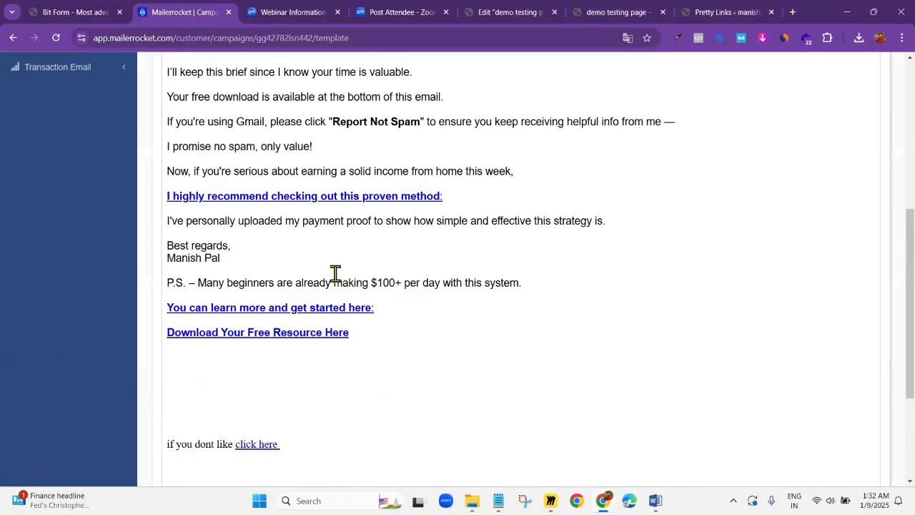
Review the finished email content, save the template and continue to the campaign confirmation
{"action": "scroll", "coordinate": [330, 227], "scroll_direction": "up", "scroll_amount": 4}
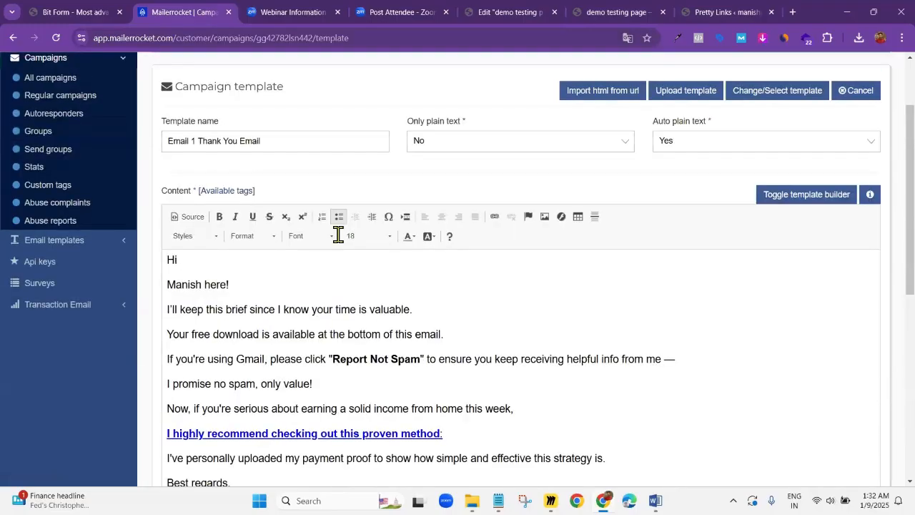
{"action": "scroll", "coordinate": [619, 378], "scroll_direction": "down", "scroll_amount": 7}
{"action": "scroll", "coordinate": [335, 223], "scroll_direction": "up", "scroll_amount": 3}
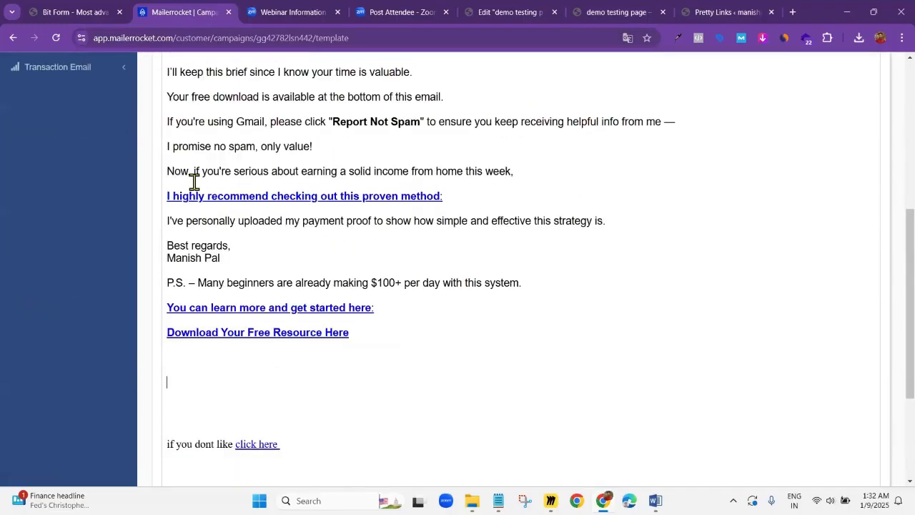
{"action": "scroll", "coordinate": [465, 236], "scroll_direction": "up", "scroll_amount": 2}
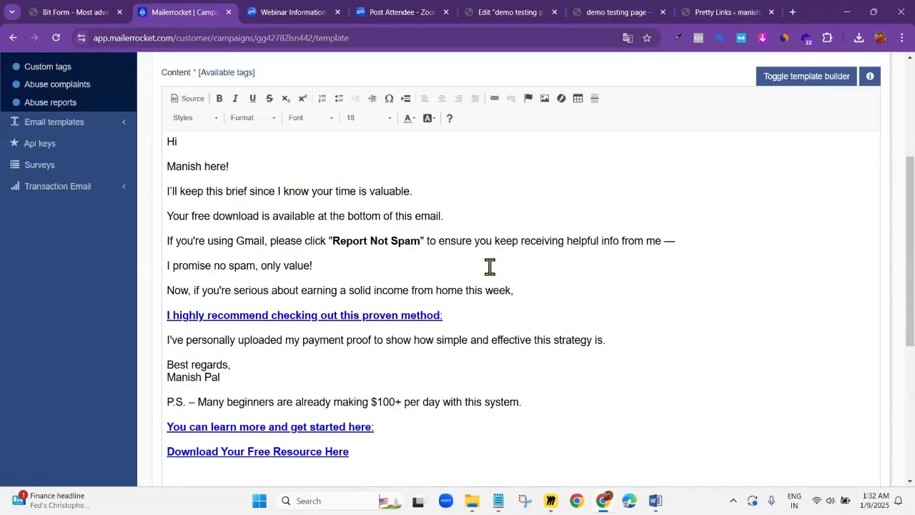
{"action": "scroll", "coordinate": [489, 266], "scroll_direction": "down", "scroll_amount": 4}
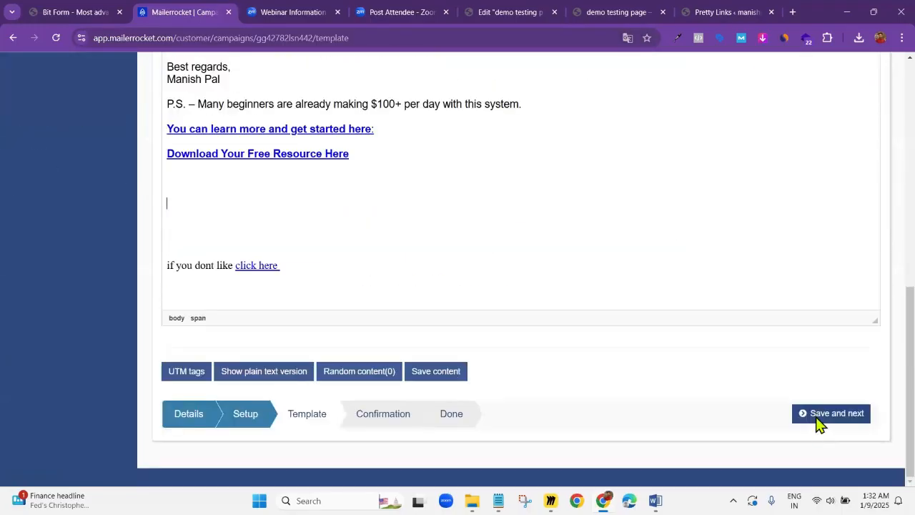
{"action": "left_click", "coordinate": [820, 423]}
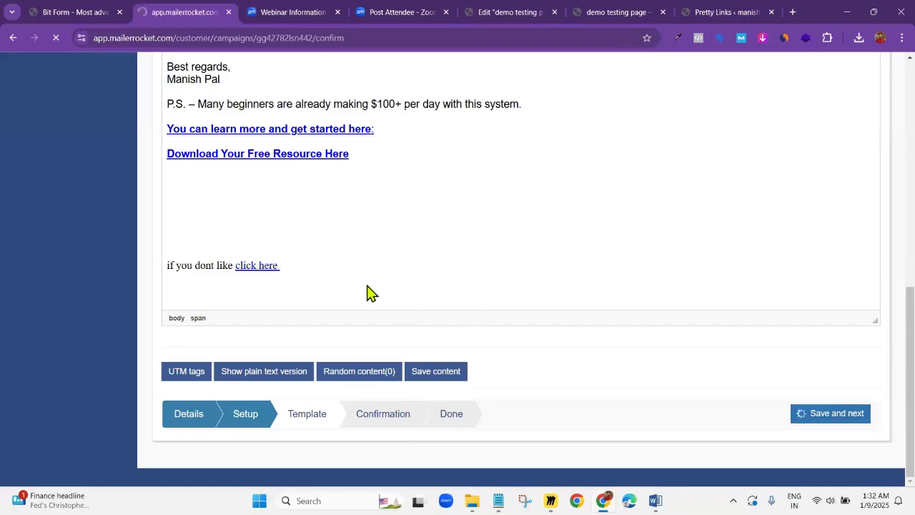
Check the confirmation summary, then save the changes and schedule the "Email 1 Thank You Email" campaign
{"action": "scroll", "coordinate": [358, 296], "scroll_direction": "down", "scroll_amount": 2}
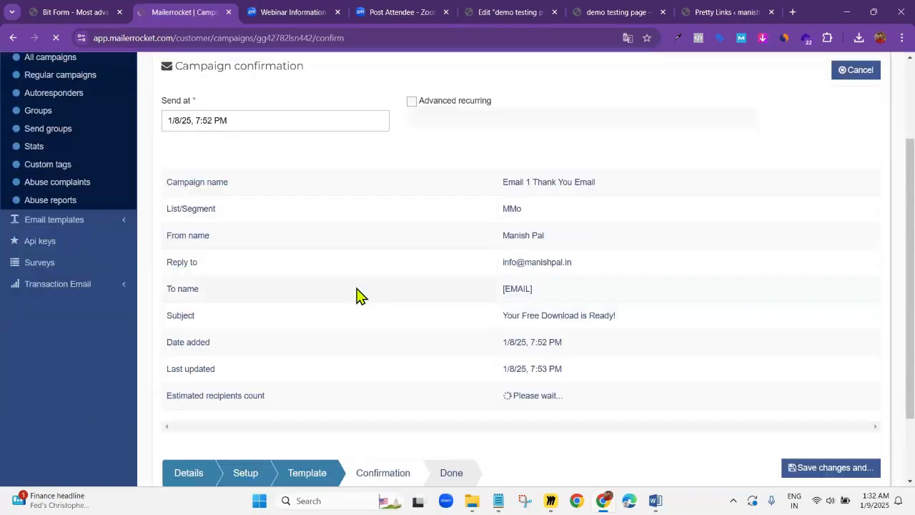
{"action": "scroll", "coordinate": [205, 229], "scroll_direction": "up", "scroll_amount": 1}
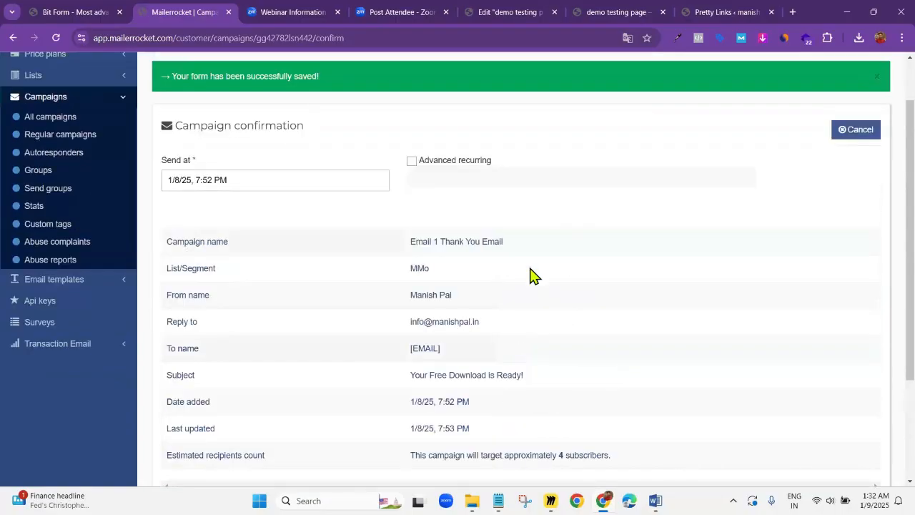
{"action": "scroll", "coordinate": [394, 290], "scroll_direction": "down", "scroll_amount": 3}
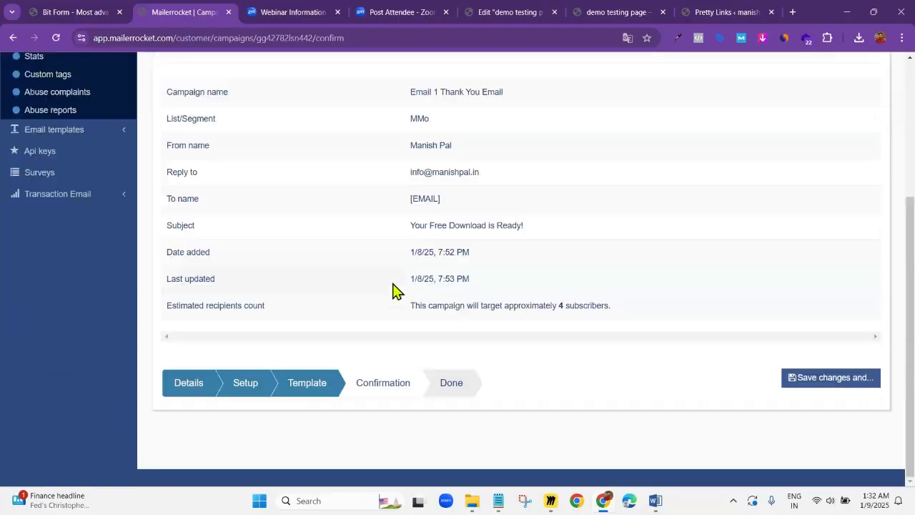
{"action": "left_click", "coordinate": [837, 383]}
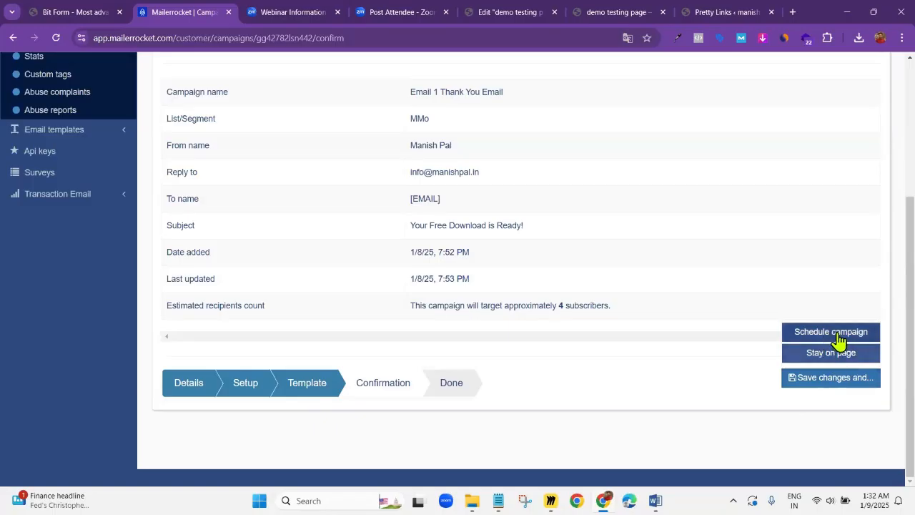
{"action": "left_click", "coordinate": [841, 333]}
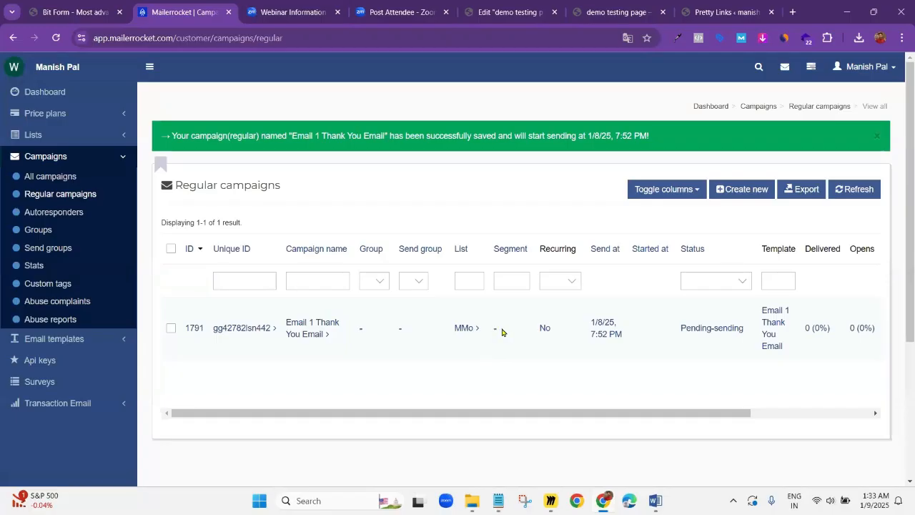
Reopen the "Email 1 Thank You Email" campaign and go through its setup and template stages to the confirmation
{"action": "left_click", "coordinate": [322, 334]}
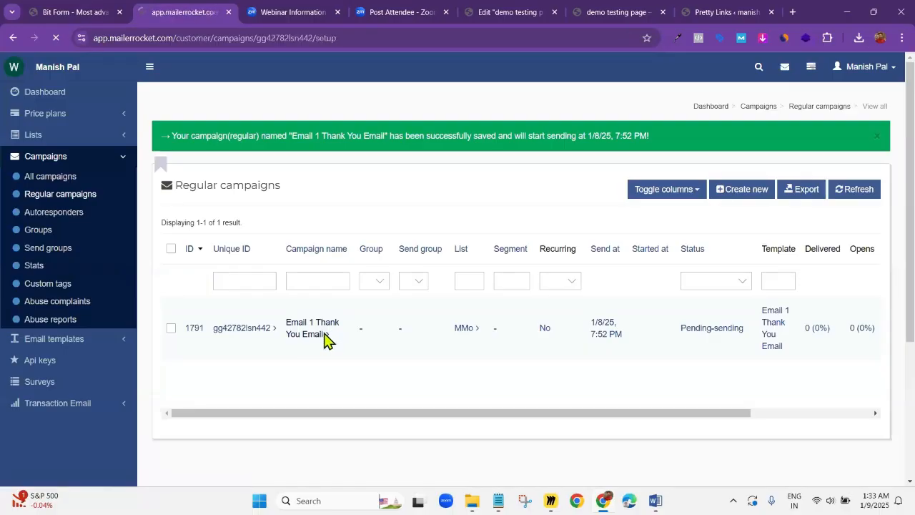
{"action": "scroll", "coordinate": [301, 332], "scroll_direction": "down", "scroll_amount": 3}
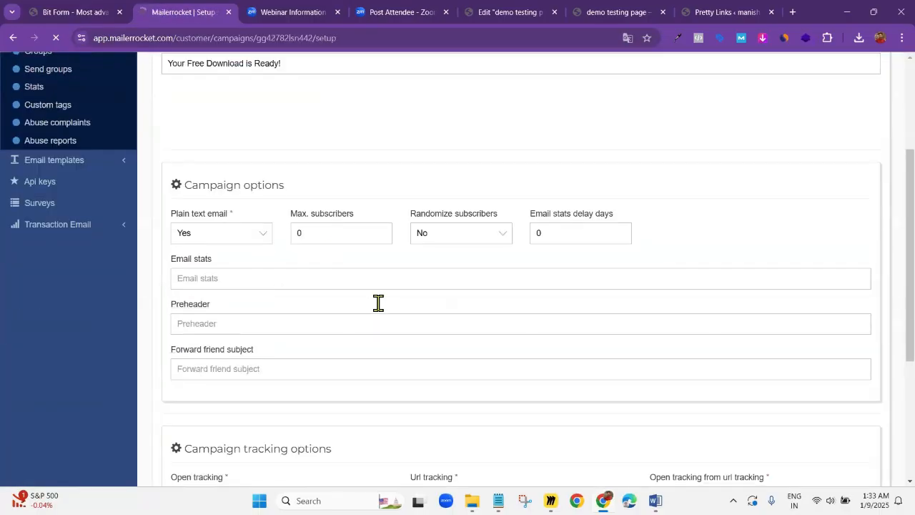
{"action": "scroll", "coordinate": [316, 253], "scroll_direction": "down", "scroll_amount": 3}
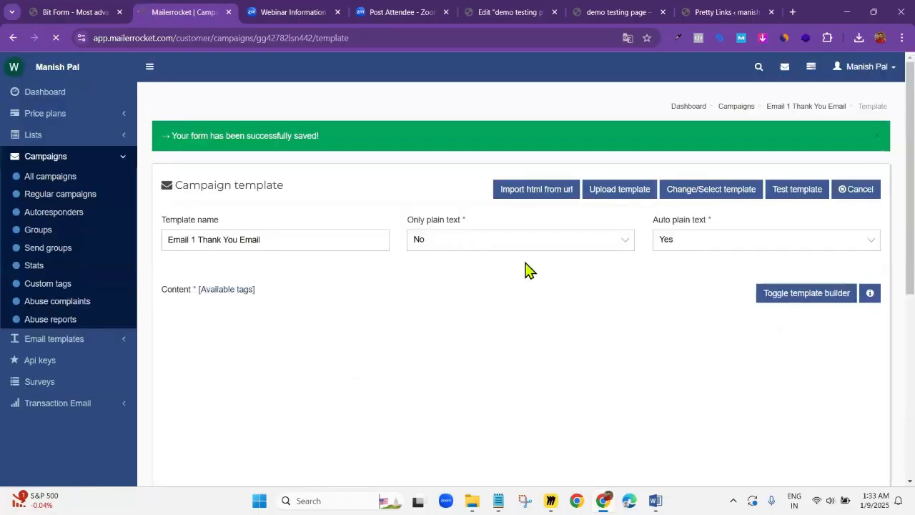
{"action": "scroll", "coordinate": [304, 234], "scroll_direction": "down", "scroll_amount": 6}
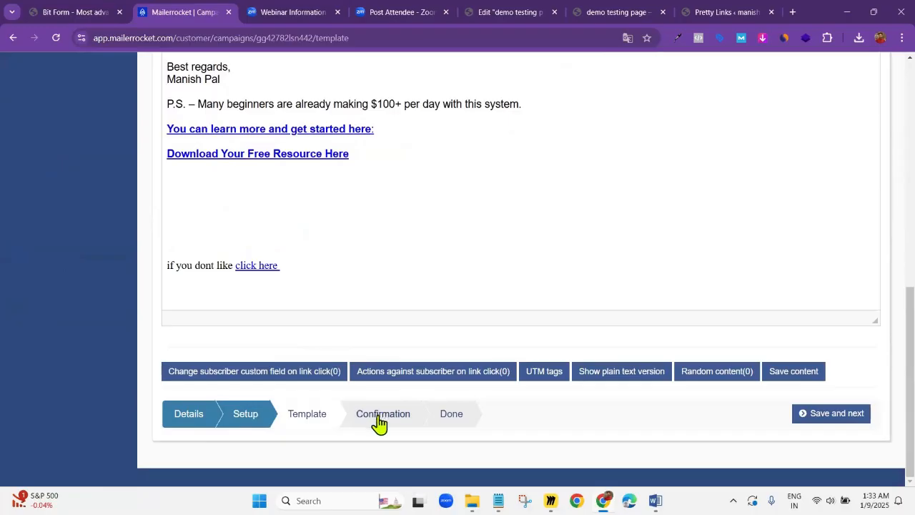
{"action": "left_click", "coordinate": [379, 418]}
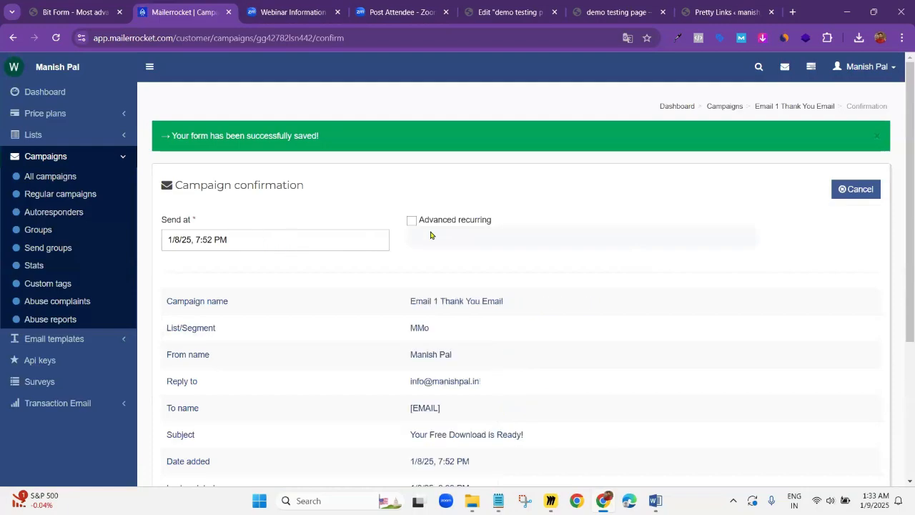
Examine the campaign's send time and confirmation summary, and try to move on to the Done stage
{"action": "scroll", "coordinate": [348, 261], "scroll_direction": "down", "scroll_amount": 3}
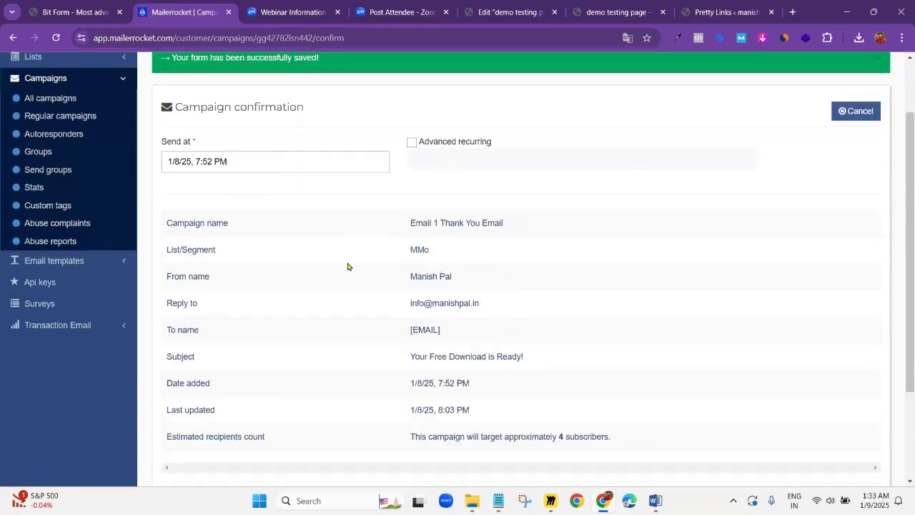
{"action": "scroll", "coordinate": [348, 260], "scroll_direction": "up", "scroll_amount": 2}
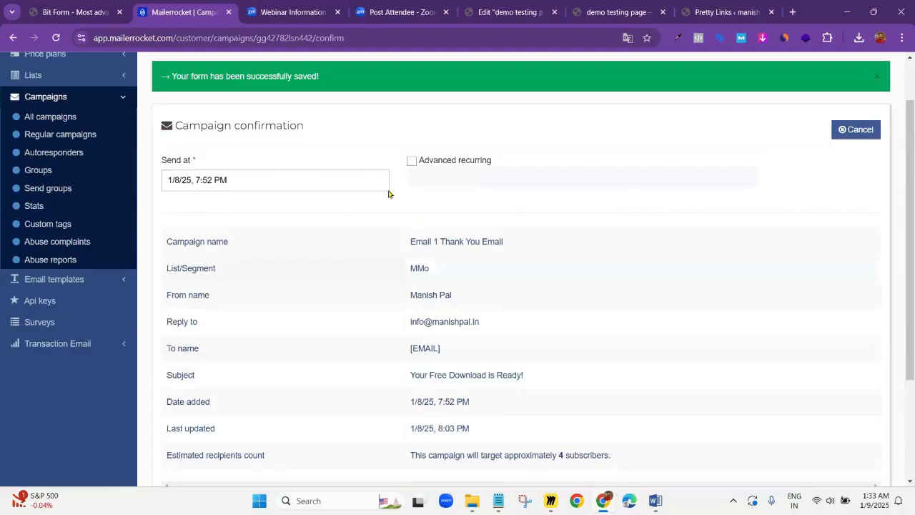
{"action": "scroll", "coordinate": [374, 221], "scroll_direction": "down", "scroll_amount": 3}
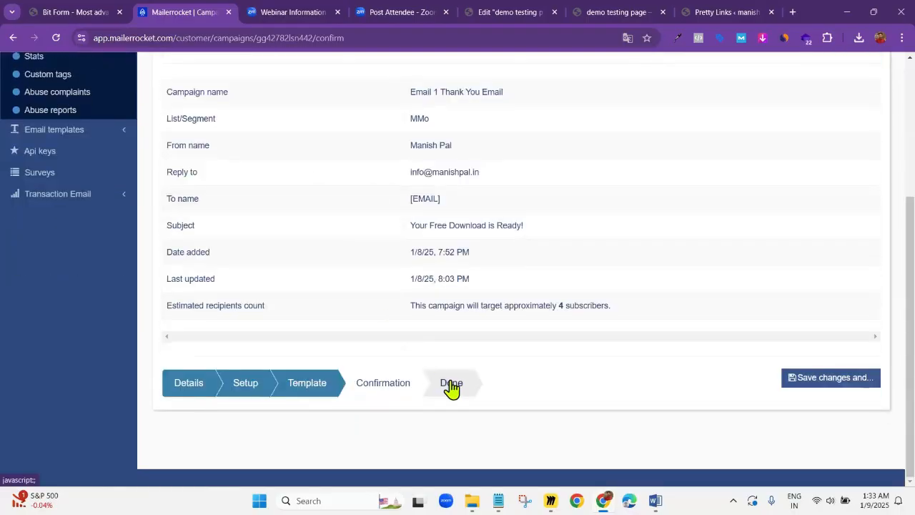
{"action": "left_click", "coordinate": [453, 385]}
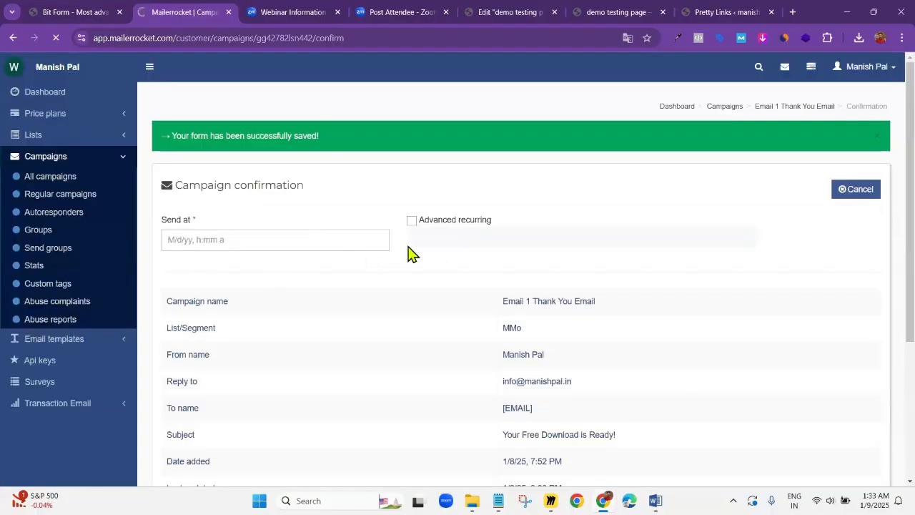
{"action": "scroll", "coordinate": [506, 285], "scroll_direction": "down", "scroll_amount": 2}
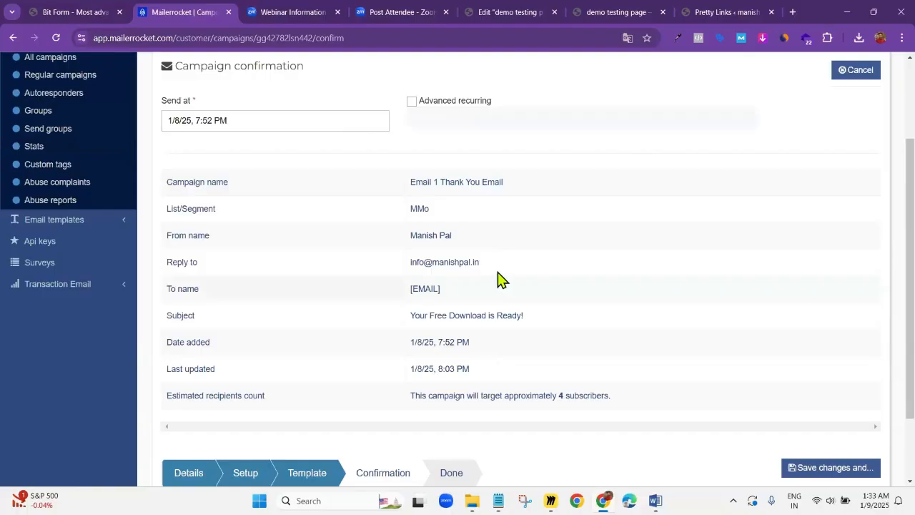
{"action": "scroll", "coordinate": [496, 276], "scroll_direction": "down", "scroll_amount": 2}
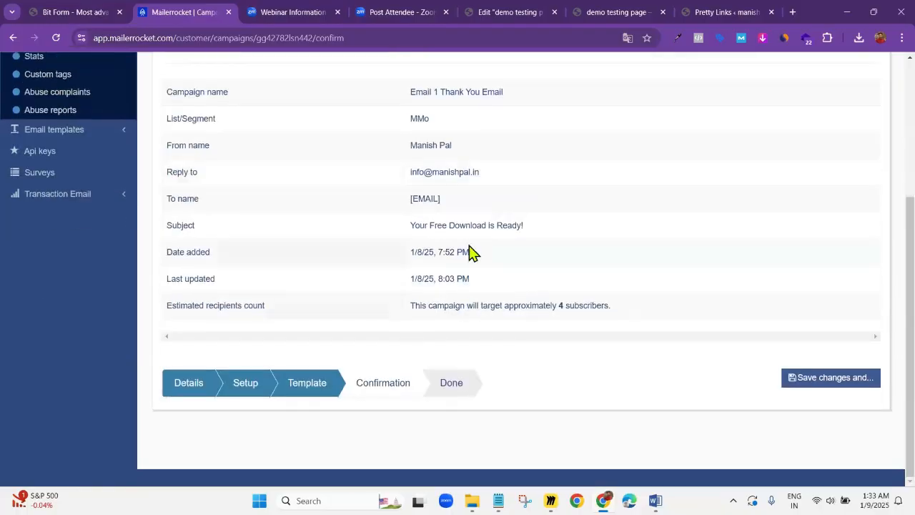
{"action": "scroll", "coordinate": [469, 252], "scroll_direction": "up", "scroll_amount": 4}
{"action": "scroll", "coordinate": [469, 252], "scroll_direction": "down", "scroll_amount": 4}
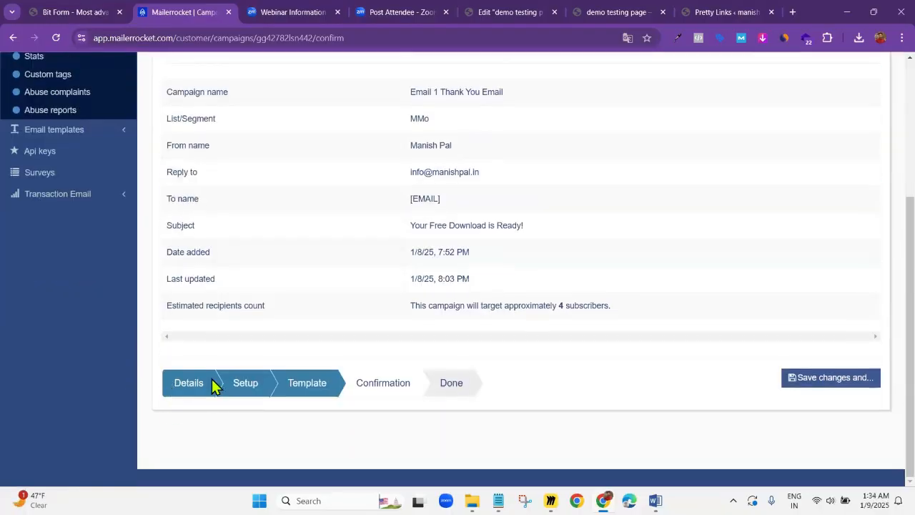
Go back through the campaign's details to review its setup and tracking options, and reopen the email template
{"action": "left_click", "coordinate": [185, 383]}
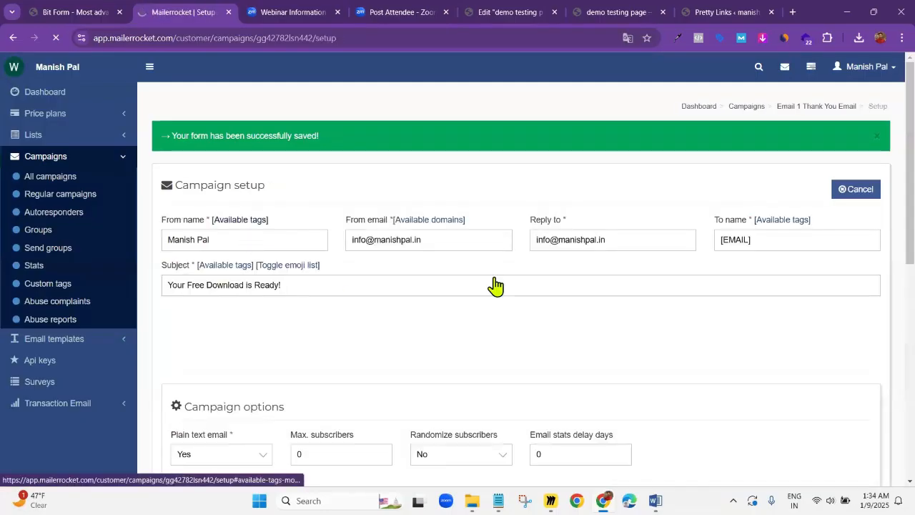
{"action": "scroll", "coordinate": [254, 268], "scroll_direction": "down", "scroll_amount": 3}
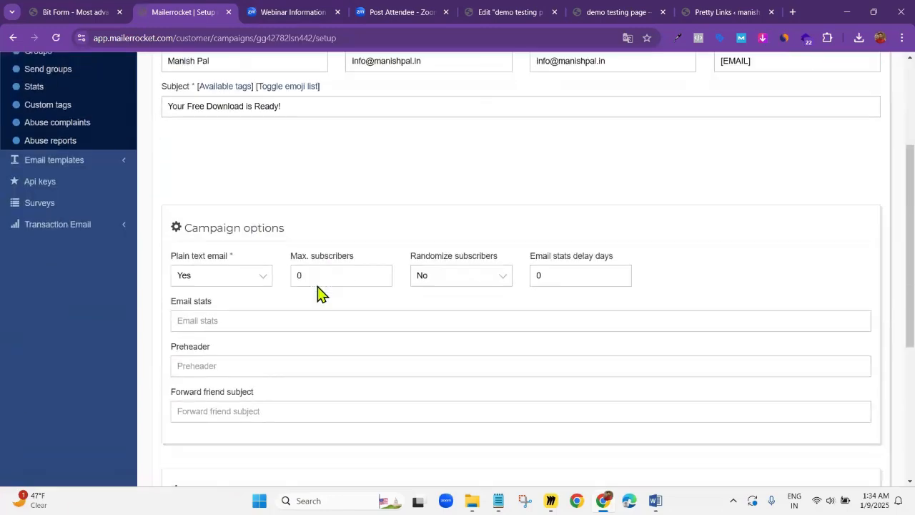
{"action": "scroll", "coordinate": [372, 296], "scroll_direction": "down", "scroll_amount": 3}
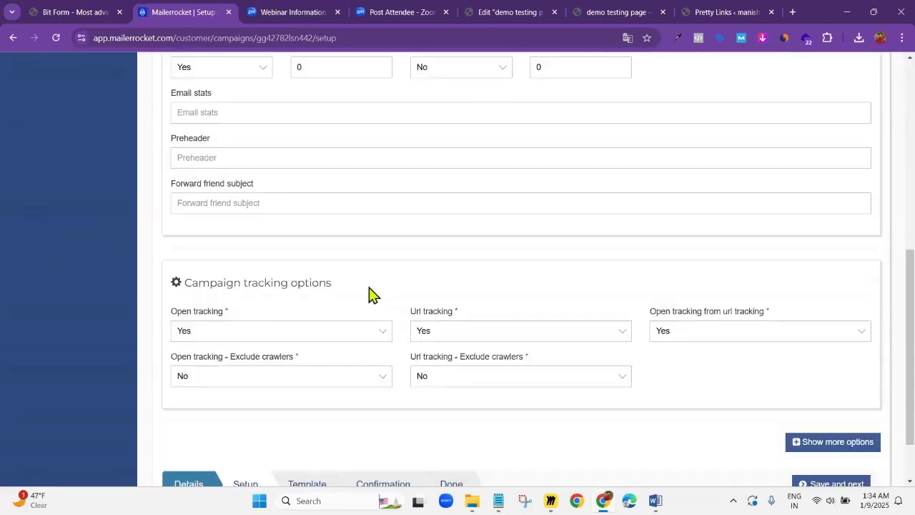
{"action": "scroll", "coordinate": [372, 294], "scroll_direction": "down", "scroll_amount": 2}
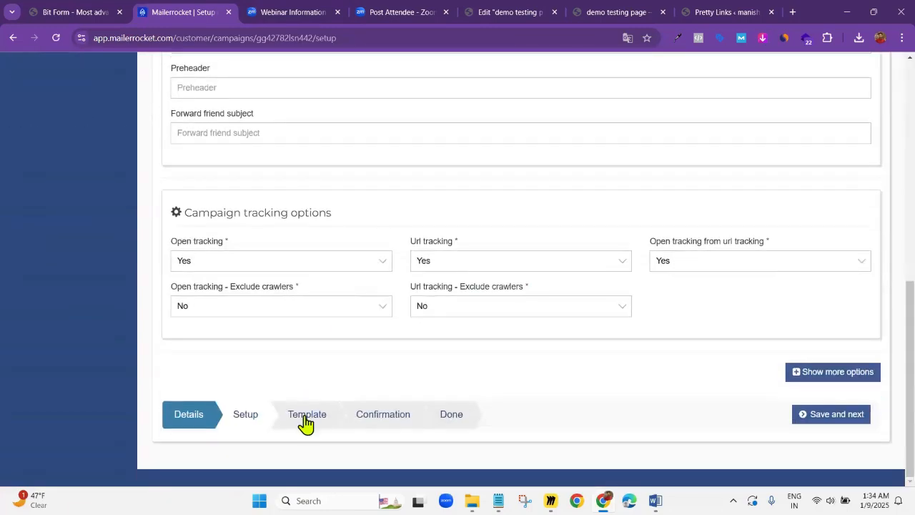
{"action": "left_click", "coordinate": [307, 419]}
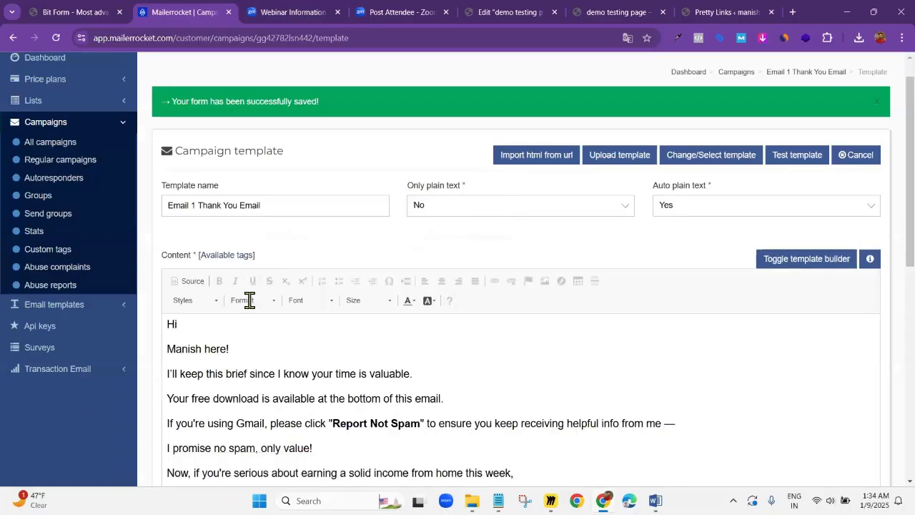
{"action": "scroll", "coordinate": [247, 299], "scroll_direction": "down", "scroll_amount": 3}
{"action": "scroll", "coordinate": [371, 268], "scroll_direction": "up", "scroll_amount": 3}
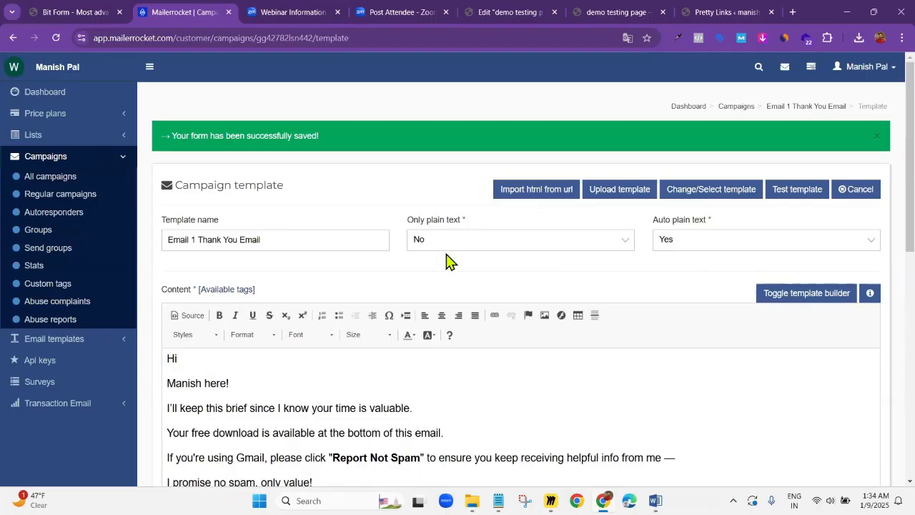
Read through the template's email body, then examine the sent campaign's overview, including its delivery details, click and open rates, and top clicked links
{"action": "scroll", "coordinate": [792, 388], "scroll_direction": "down", "scroll_amount": 7}
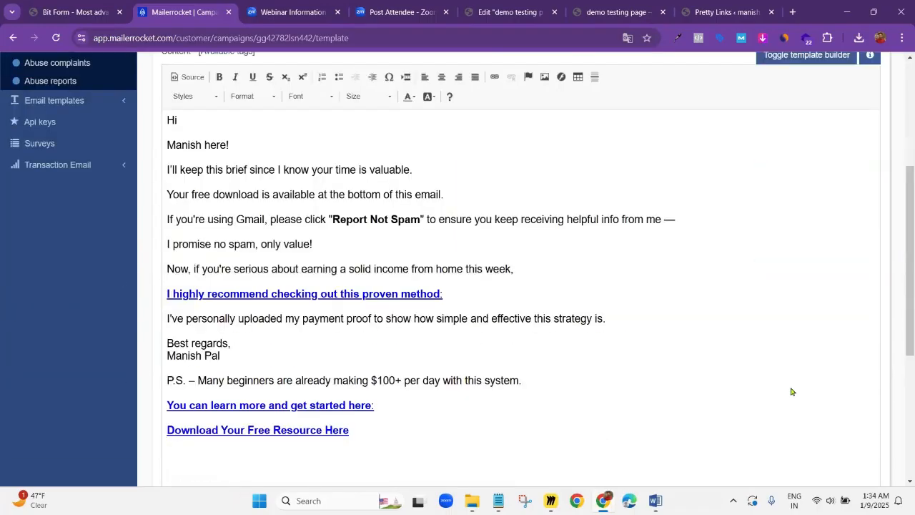
{"action": "left_click", "coordinate": [829, 416]}
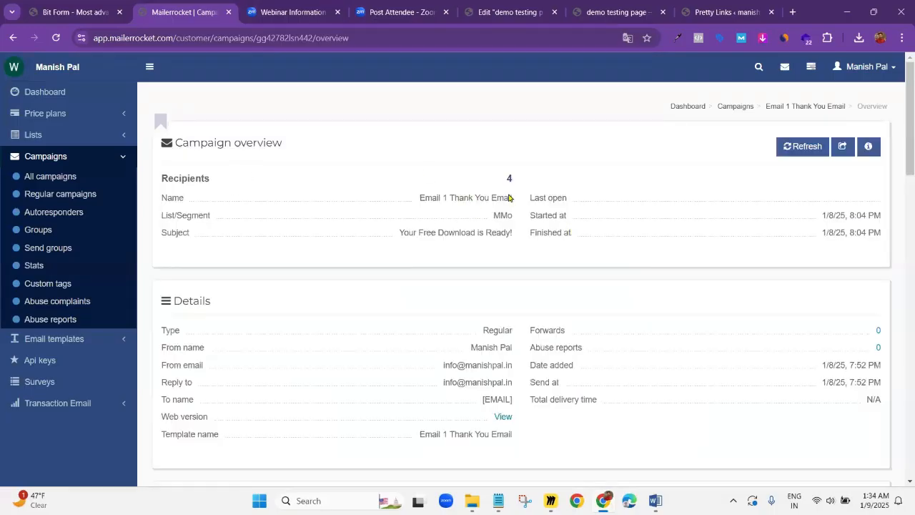
{"action": "scroll", "coordinate": [443, 284], "scroll_direction": "down", "scroll_amount": 3}
{"action": "scroll", "coordinate": [398, 286], "scroll_direction": "down", "scroll_amount": 4}
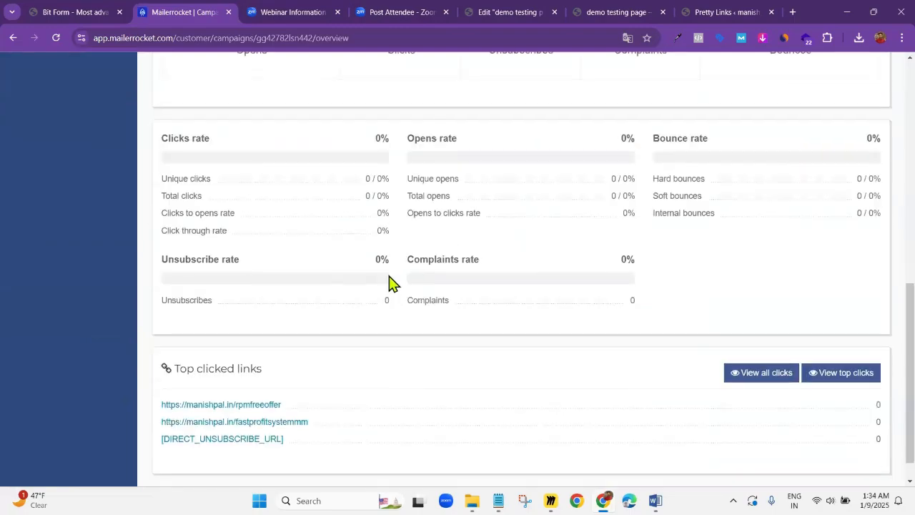
{"action": "scroll", "coordinate": [388, 286], "scroll_direction": "up", "scroll_amount": 6}
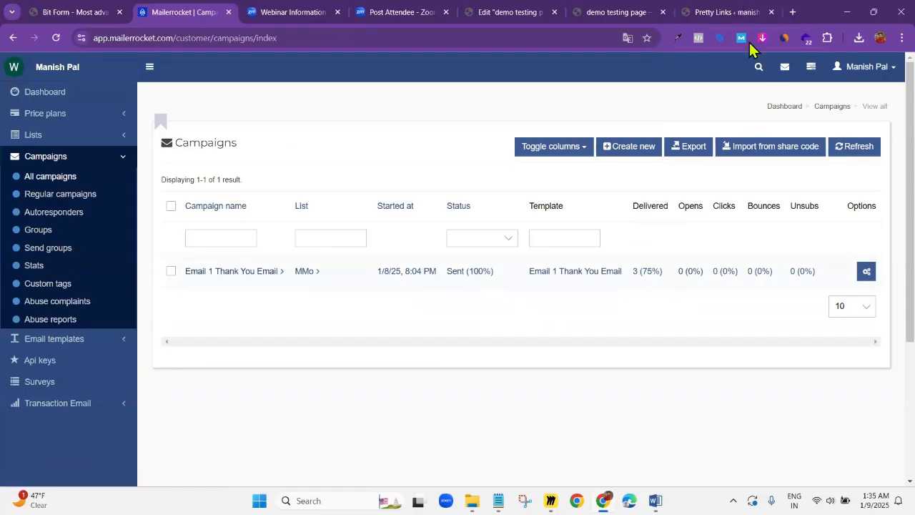
Open Gmail in a new browser tab and look through the Promotions category for the campaign email
{"action": "left_click", "coordinate": [794, 12]}
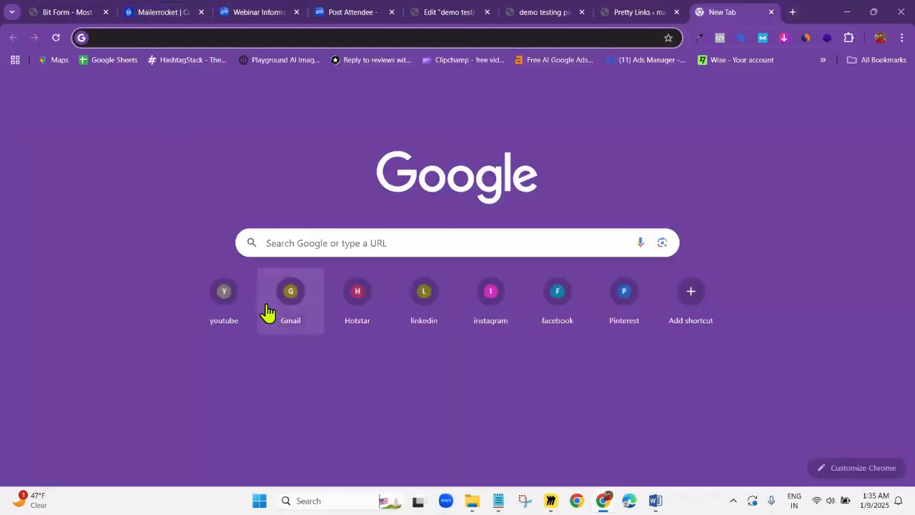
{"action": "left_click", "coordinate": [293, 304]}
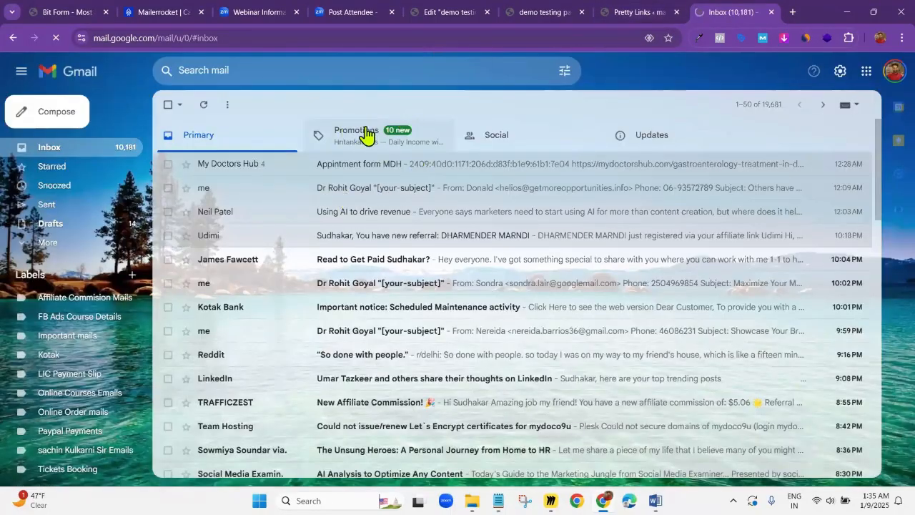
{"action": "left_click", "coordinate": [365, 134]}
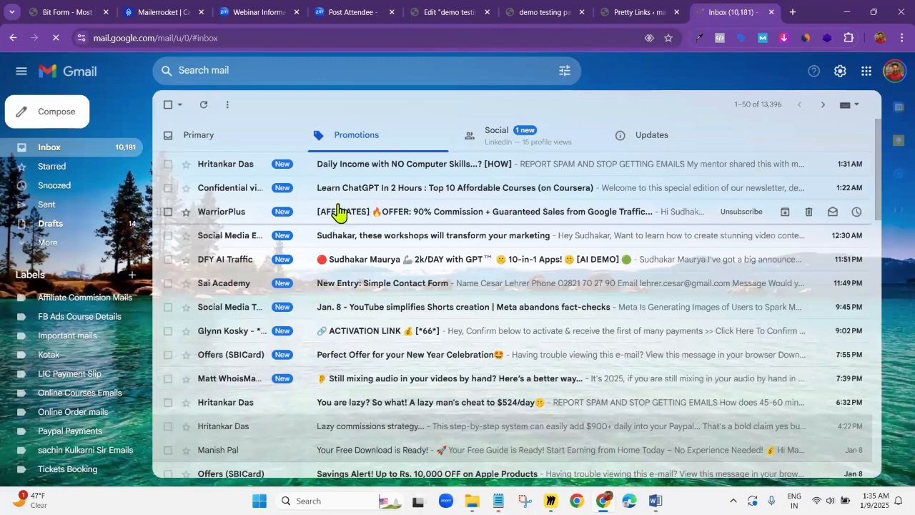
{"action": "scroll", "coordinate": [336, 207], "scroll_direction": "down", "scroll_amount": 2}
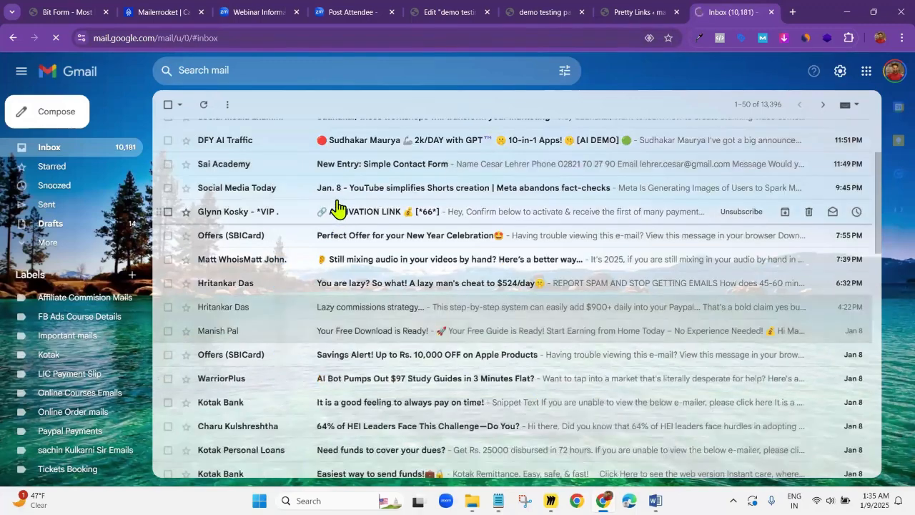
{"action": "scroll", "coordinate": [357, 209], "scroll_direction": "up", "scroll_amount": 2}
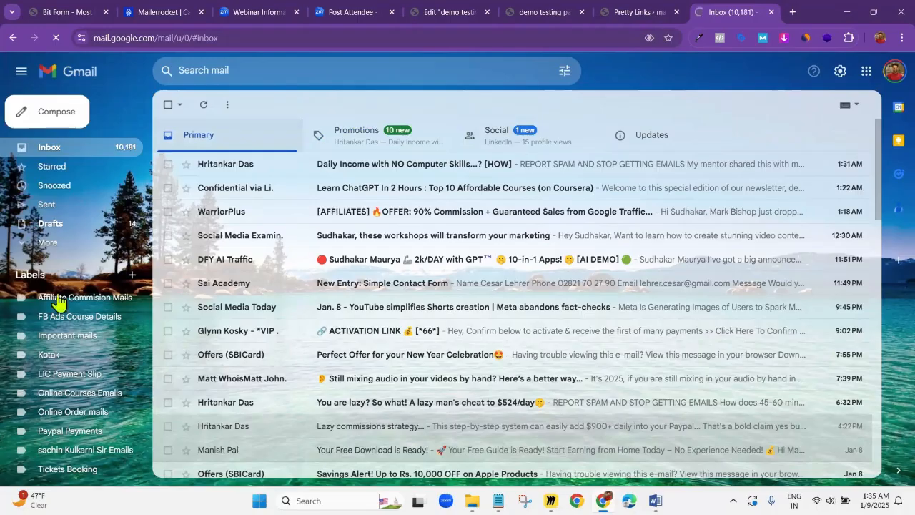
Check Gmail's Spam folder for the campaign email, then close Gmail and return to the Mailerrocket campaigns list
{"action": "left_click", "coordinate": [45, 245]}
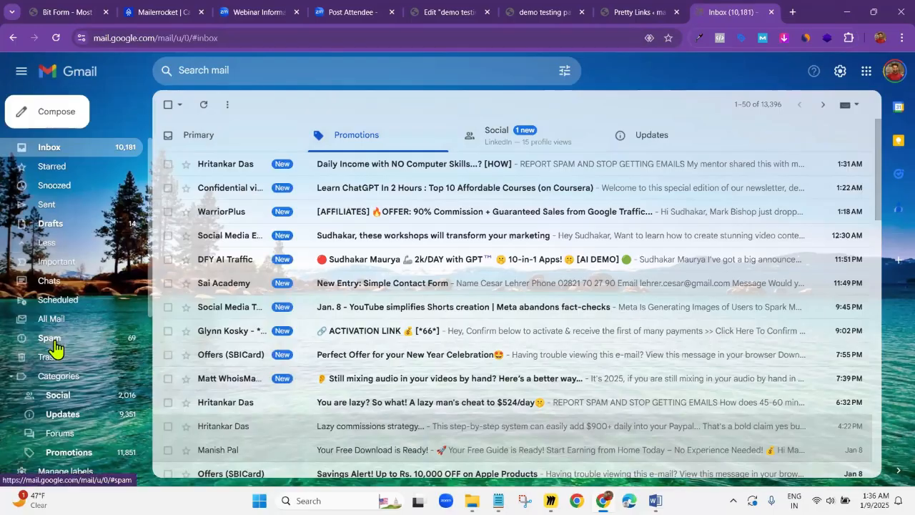
{"action": "left_click", "coordinate": [53, 342]}
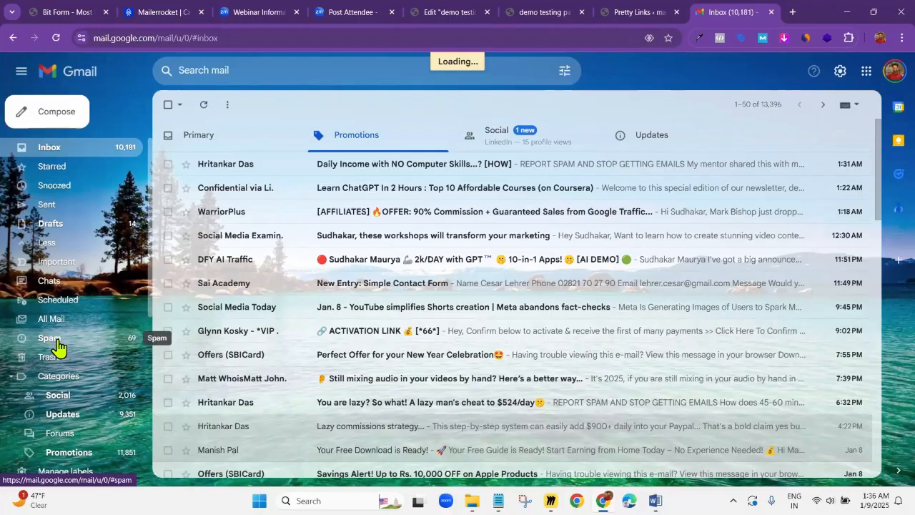
{"action": "left_click", "coordinate": [57, 348]}
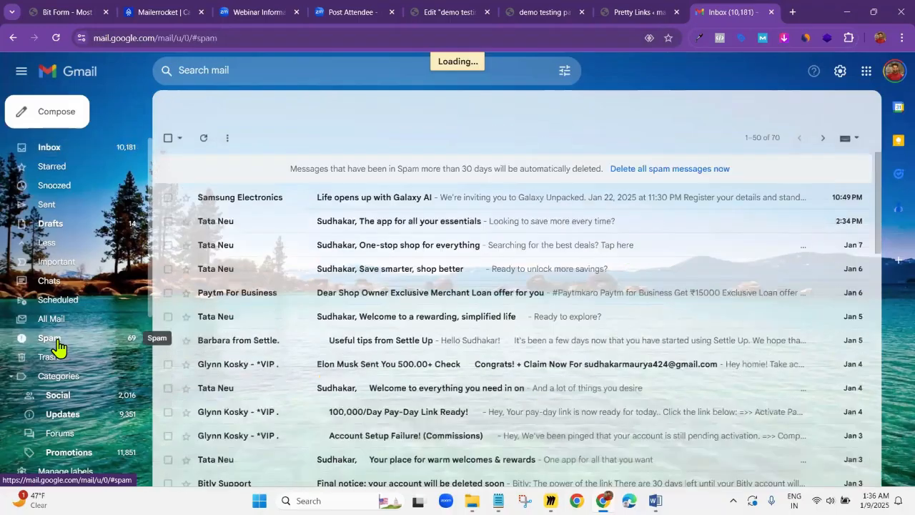
{"action": "left_click", "coordinate": [767, 15]}
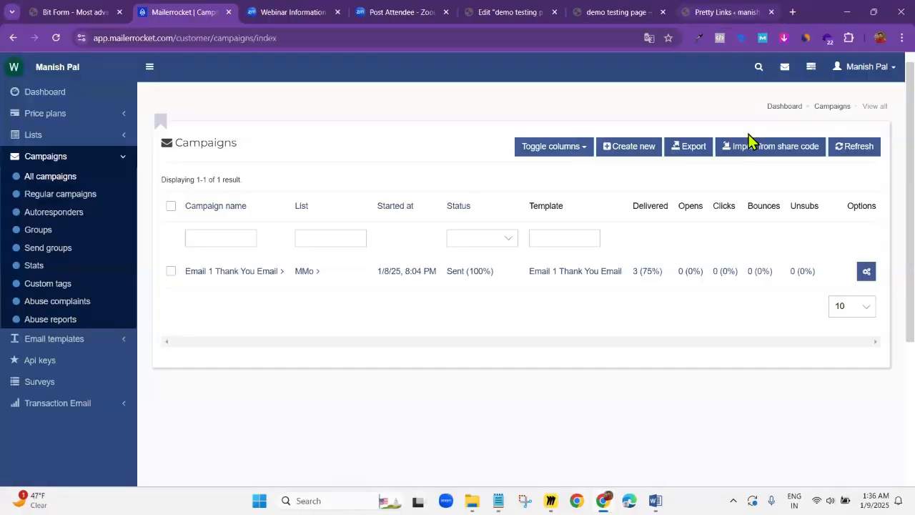
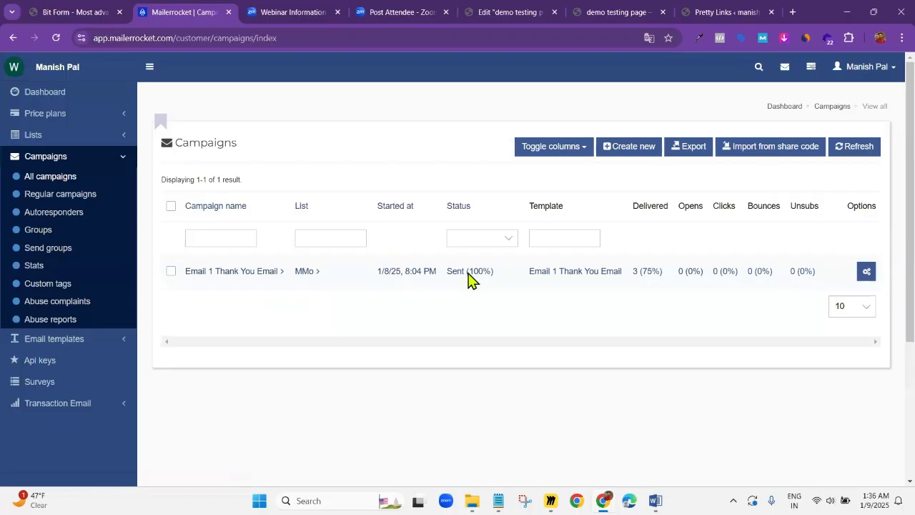
Copy the "Email 1 Thank You Email" campaign, rename the copy "Email 2", and save its details to continue to the campaign setup
{"action": "left_click", "coordinate": [866, 272]}
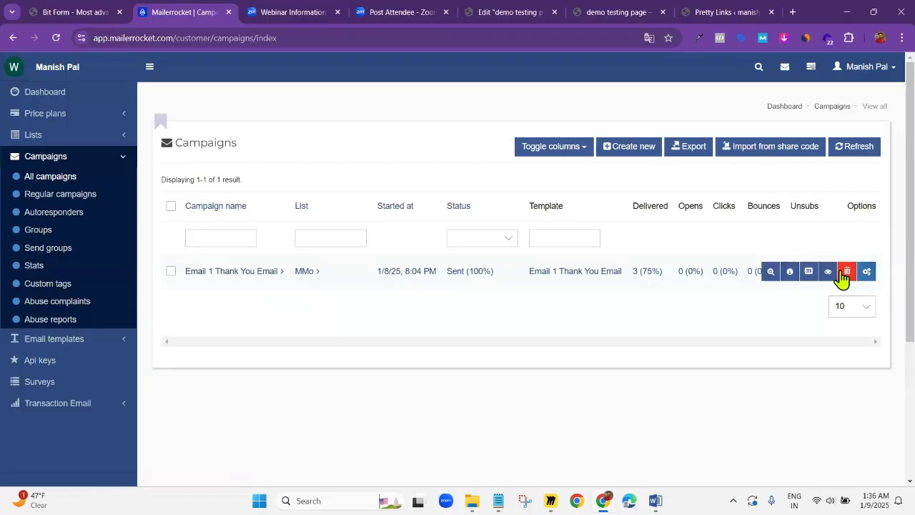
{"action": "left_click", "coordinate": [810, 278]}
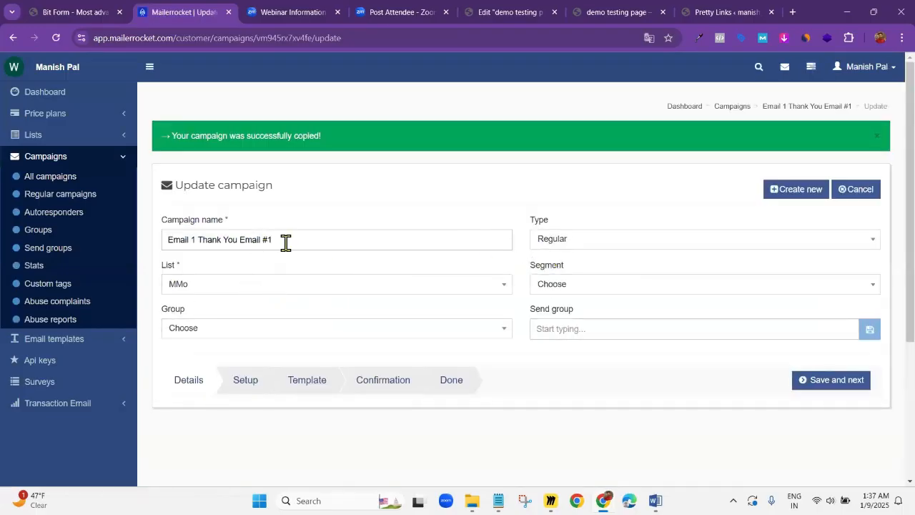
{"action": "left_click_drag", "start_coordinate": [286, 243], "coordinate": [147, 248]}
{"action": "left_click", "coordinate": [194, 239]}
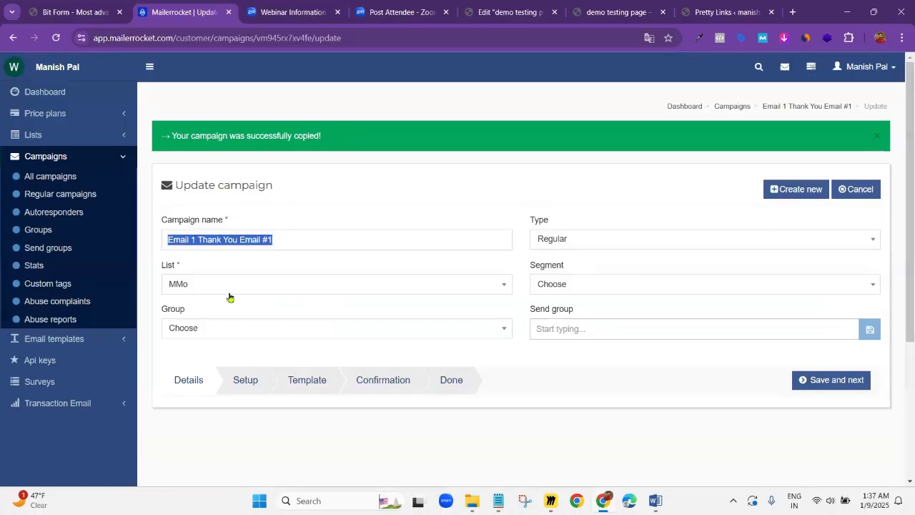
{"action": "key", "text": "BackSpace"}
{"action": "type", "text": "2"}
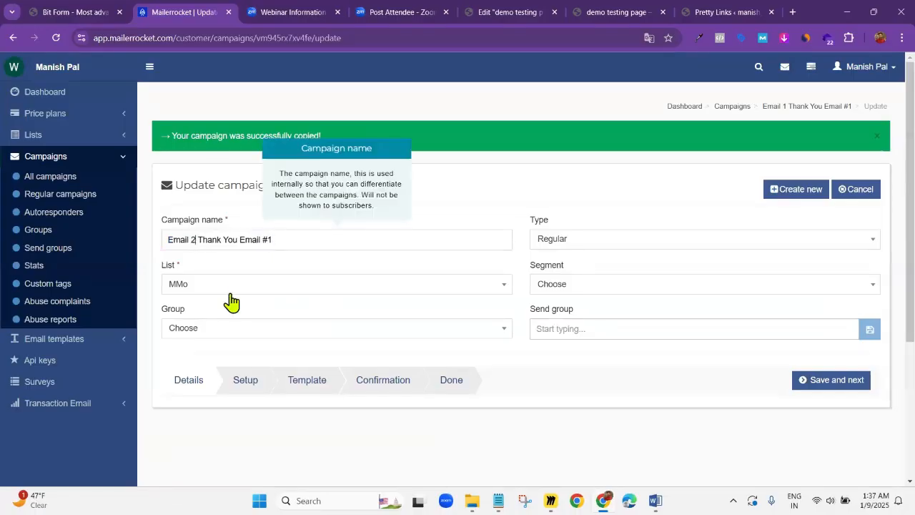
{"action": "left_click_drag", "start_coordinate": [281, 240], "coordinate": [198, 236]}
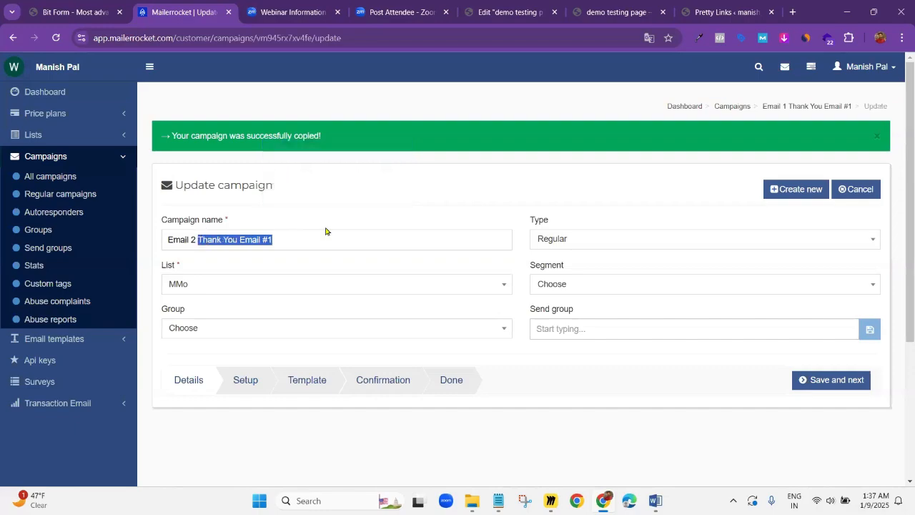
{"action": "key", "text": "BackSpace"}
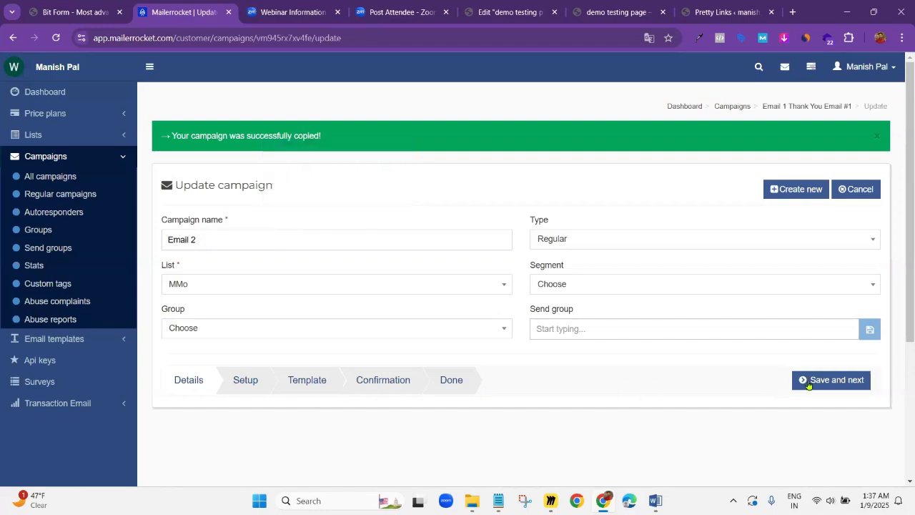
{"action": "scroll", "coordinate": [583, 386], "scroll_direction": "down", "scroll_amount": 3}
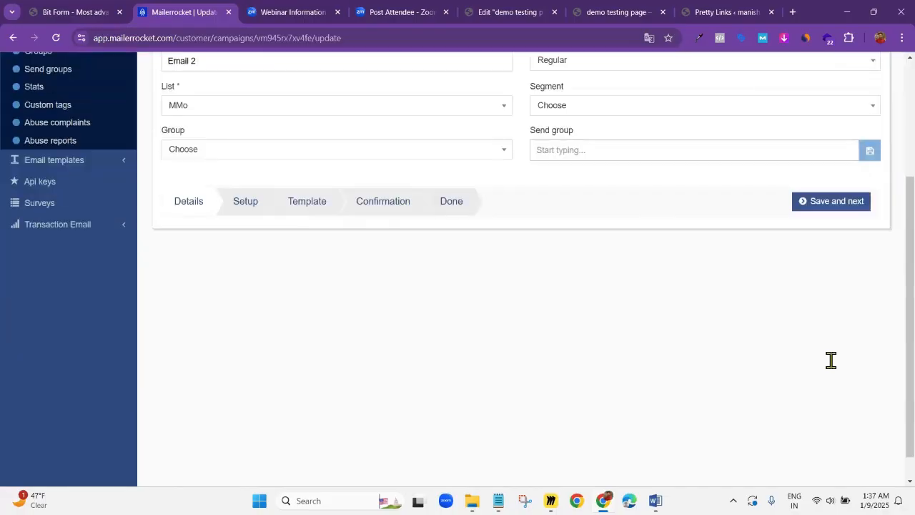
{"action": "scroll", "coordinate": [468, 262], "scroll_direction": "up", "scroll_amount": 3}
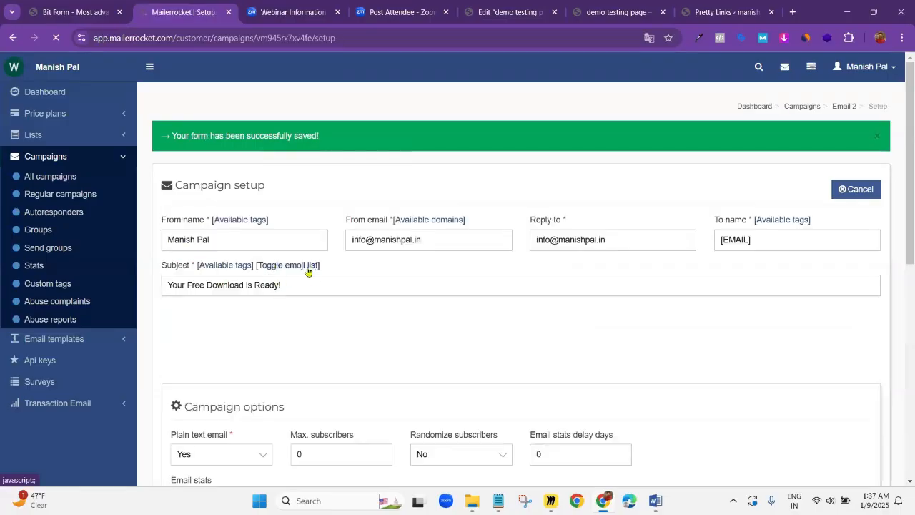
Replace the campaign subject with Email 2's subject line "YES....Fast Cash for [ Subscribers Email ]", copied from the Word follow-up sequence document
{"action": "scroll", "coordinate": [310, 269], "scroll_direction": "down", "scroll_amount": 3}
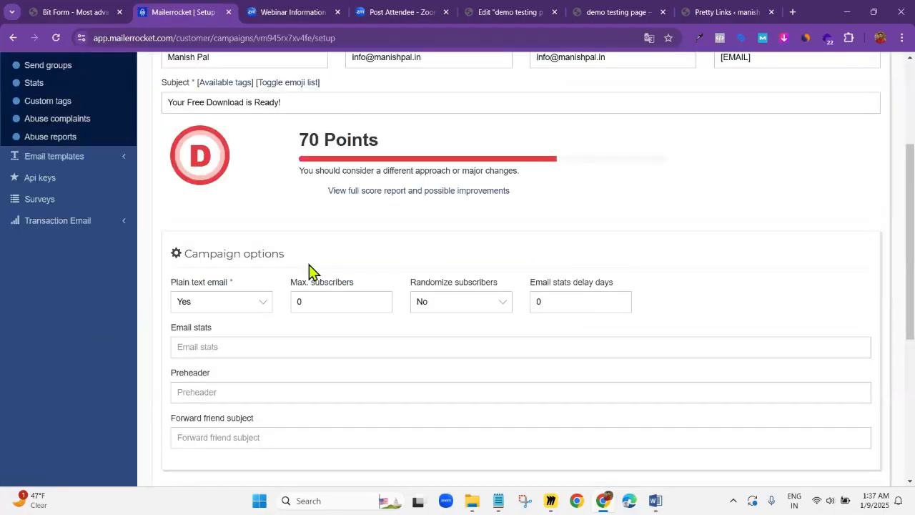
{"action": "scroll", "coordinate": [309, 265], "scroll_direction": "up", "scroll_amount": 3}
{"action": "left_click", "coordinate": [295, 286]}
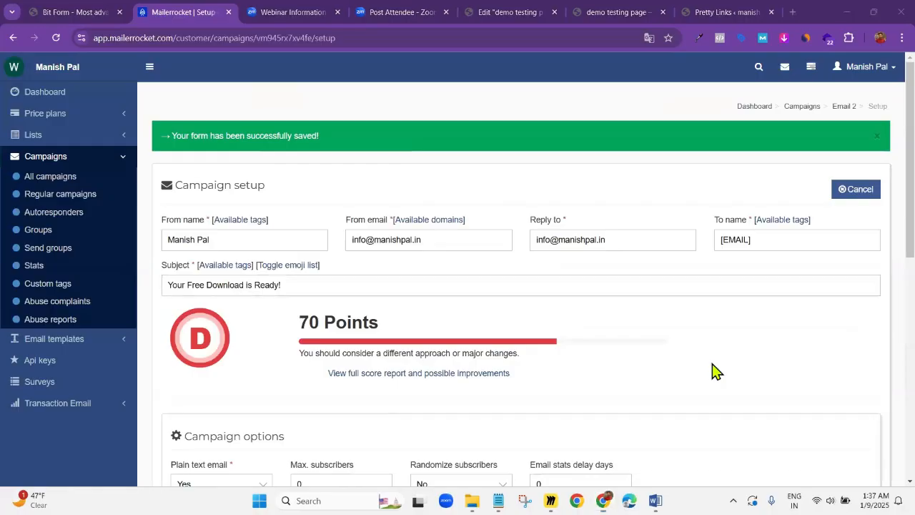
{"action": "key", "text": "alt+Tab"}
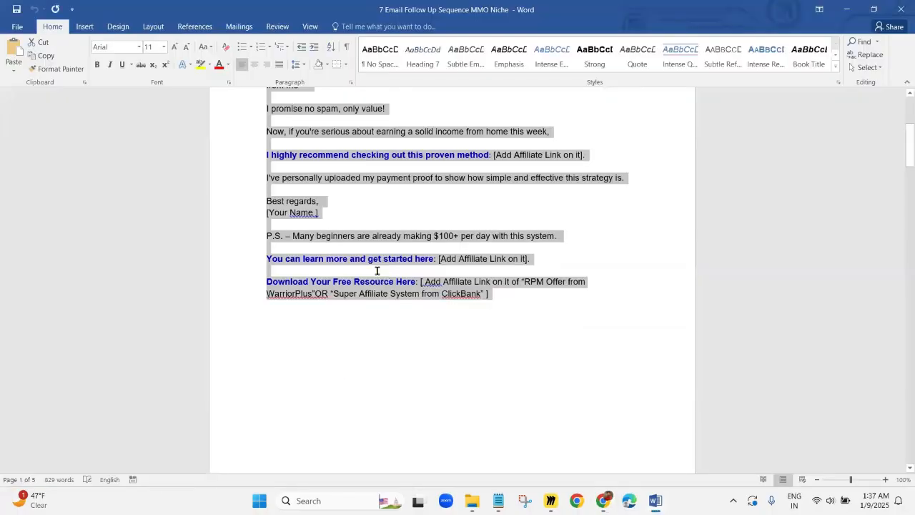
{"action": "scroll", "coordinate": [325, 307], "scroll_direction": "down", "scroll_amount": 5}
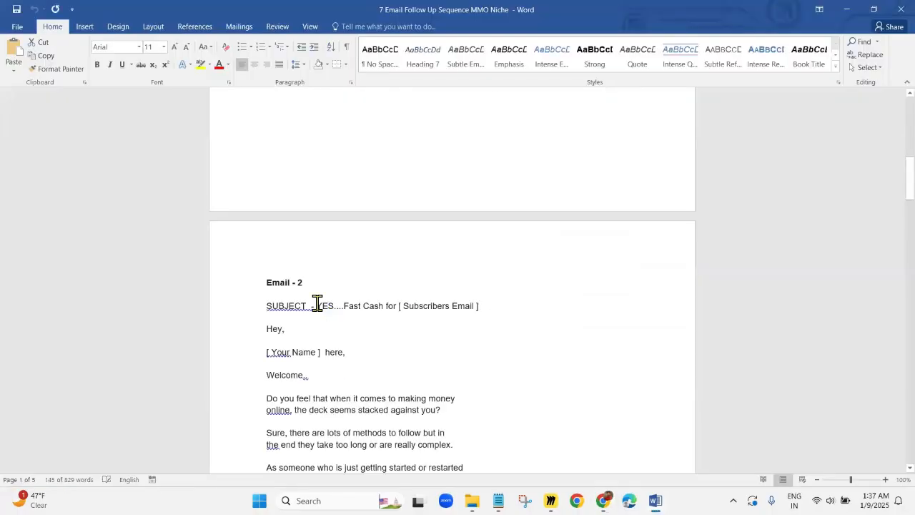
{"action": "left_click_drag", "start_coordinate": [317, 304], "coordinate": [471, 319]}
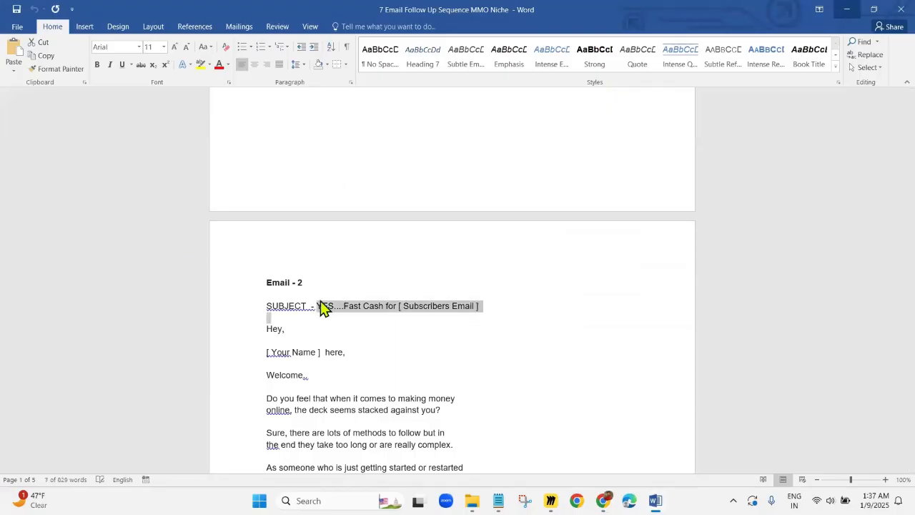
{"action": "key", "text": "alt+Tab"}
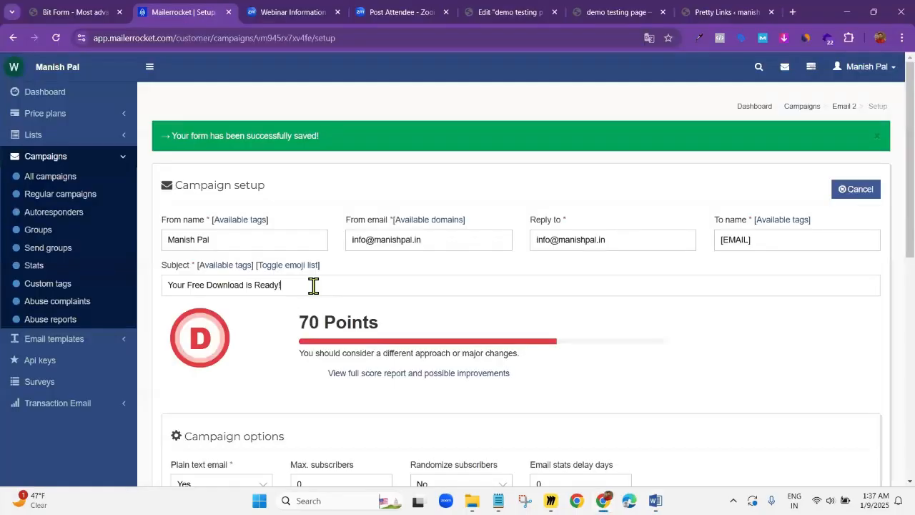
{"action": "triple_click", "coordinate": [313, 285]}
{"action": "key", "text": "ctrl+v"}
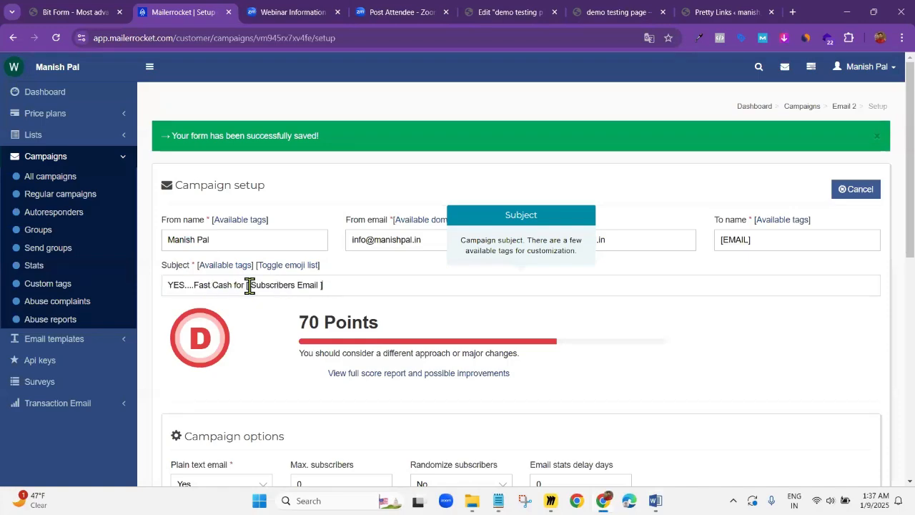
Replace the "[ Subscribers Email ]" placeholder in the subject with the [EMAIL] tag from the available tags
{"action": "left_click_drag", "start_coordinate": [246, 285], "coordinate": [343, 287]}
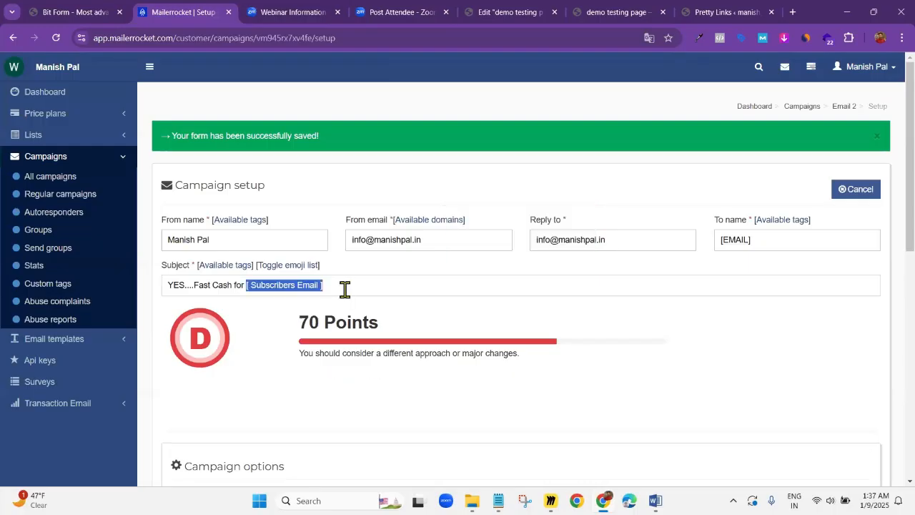
{"action": "key", "text": "BackSpace"}
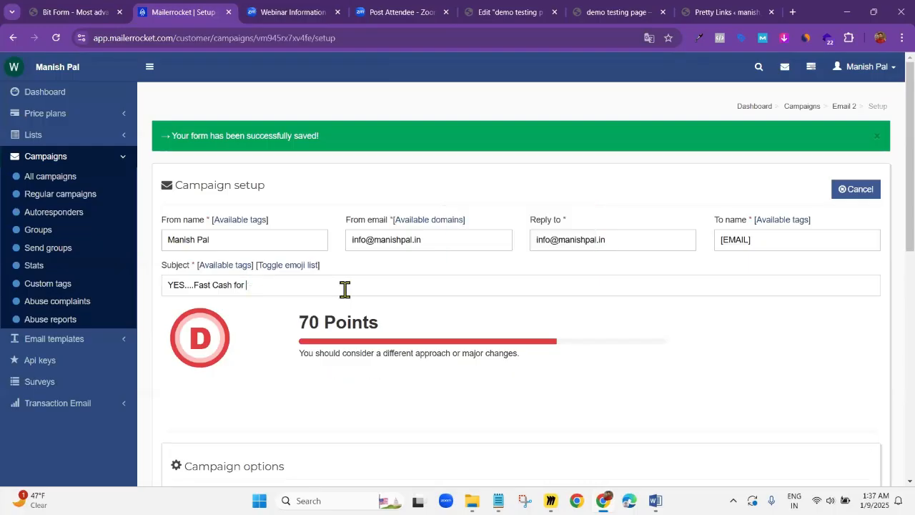
{"action": "left_click", "coordinate": [237, 270]}
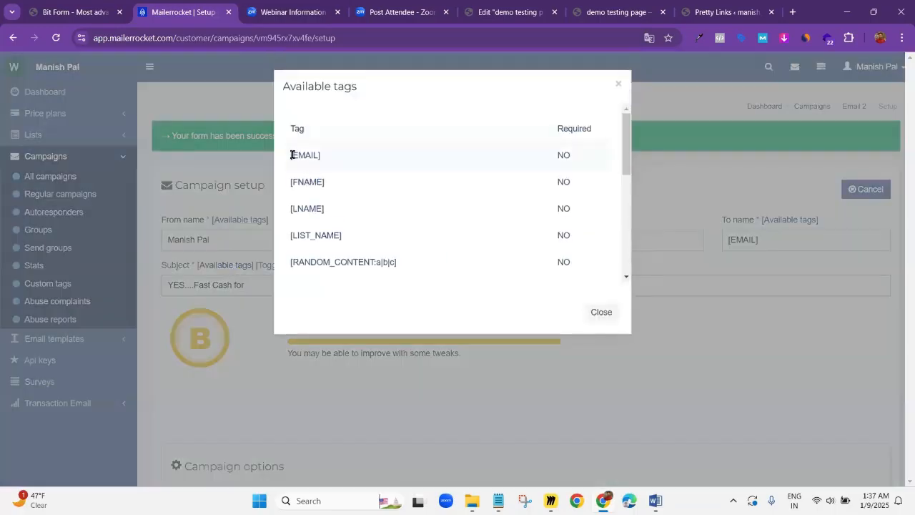
{"action": "left_click_drag", "start_coordinate": [290, 155], "coordinate": [323, 160]}
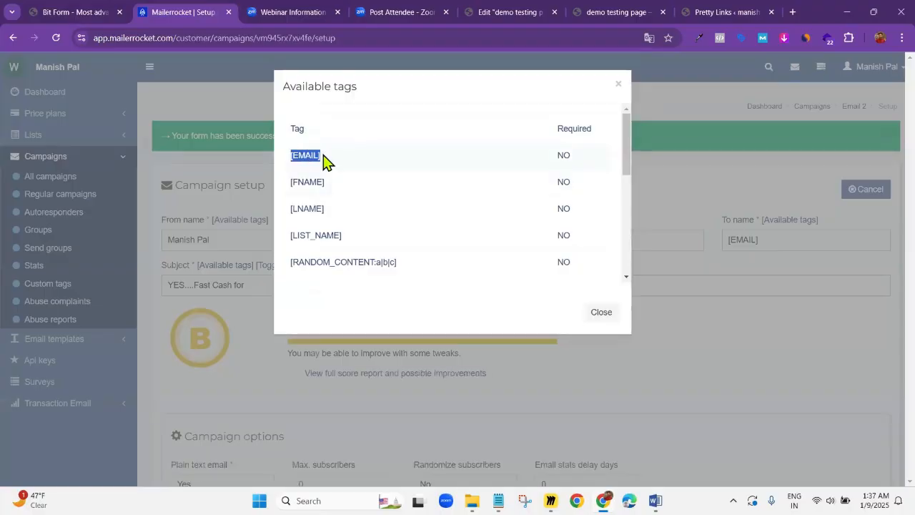
{"action": "left_click", "coordinate": [257, 285]}
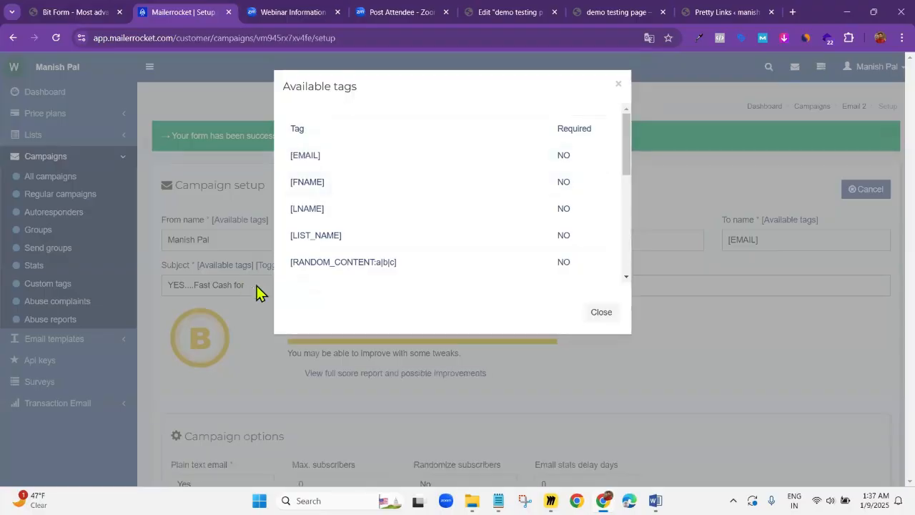
{"action": "key", "text": "ctrl+v"}
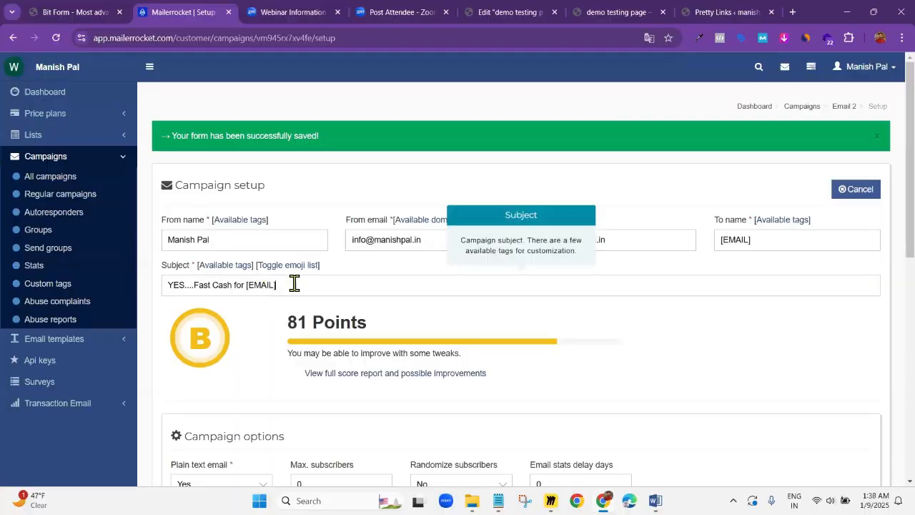
Set the email stats delay to 1 day in the campaign options
{"action": "scroll", "coordinate": [333, 300], "scroll_direction": "down", "scroll_amount": 3}
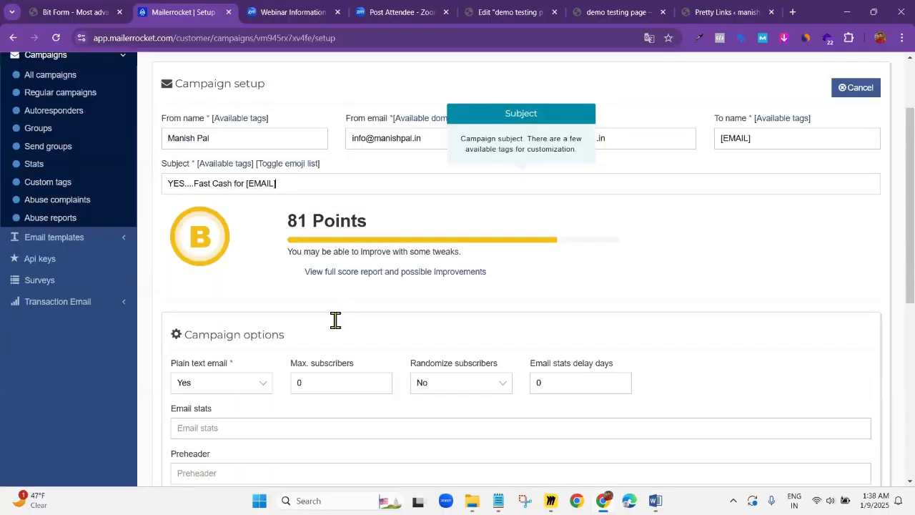
{"action": "scroll", "coordinate": [361, 318], "scroll_direction": "down", "scroll_amount": 2}
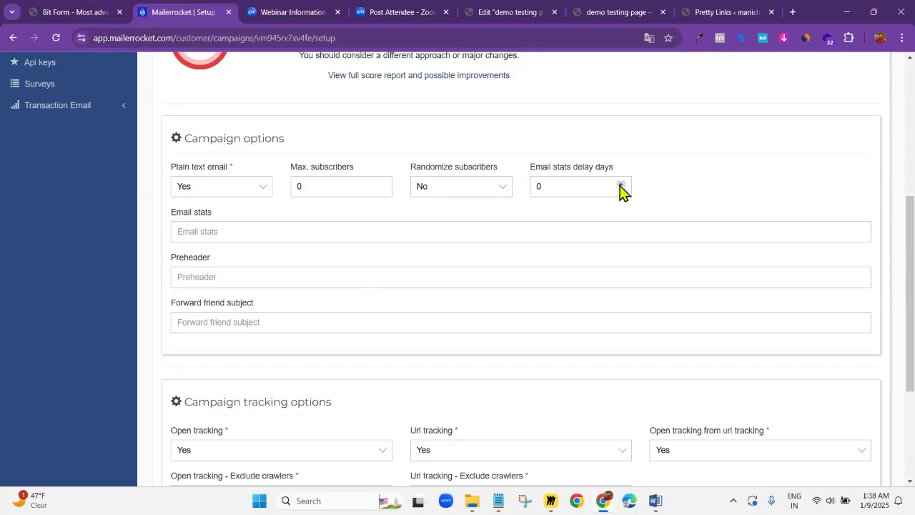
{"action": "left_click", "coordinate": [622, 184]}
Switch to Miro to review the Confirm Now Page, Email 1 and Email 2 boxes in the funnel flowchart, and return to Mailerrocket
{"action": "key", "text": "alt+Tab"}
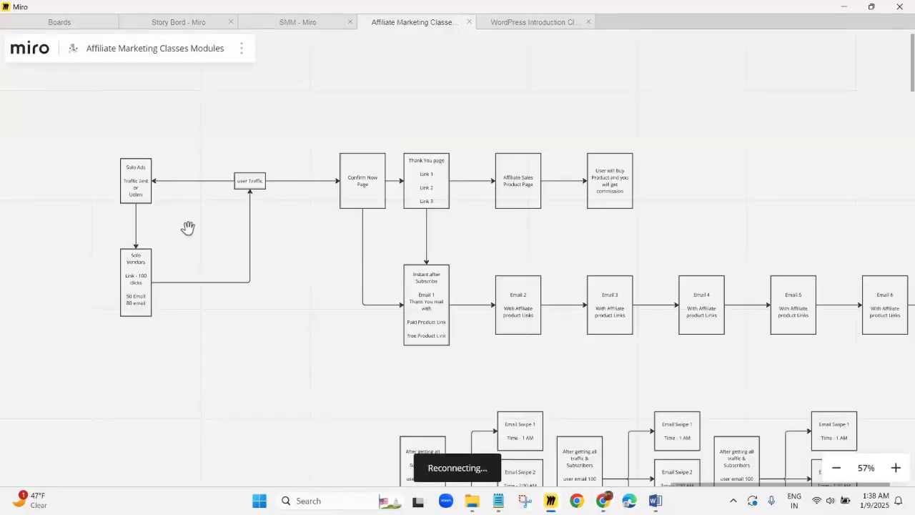
{"action": "left_click", "coordinate": [368, 194]}
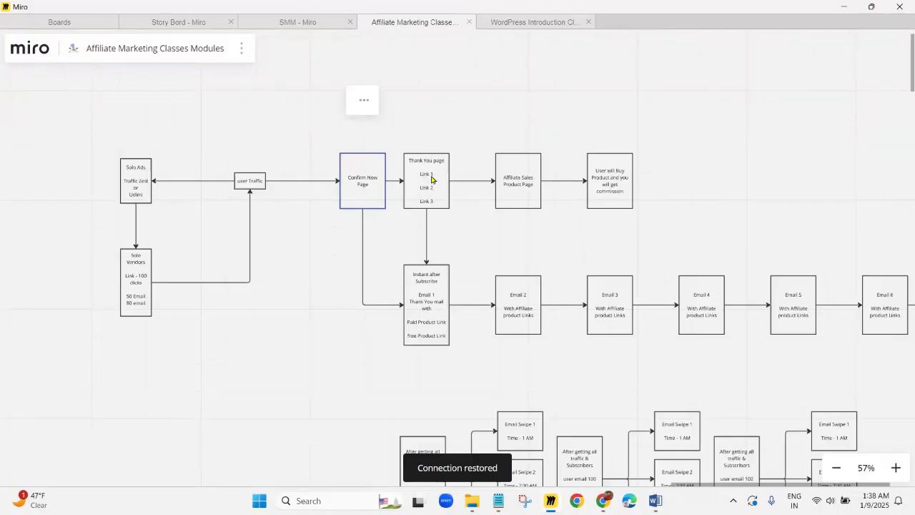
{"action": "left_click", "coordinate": [422, 304]}
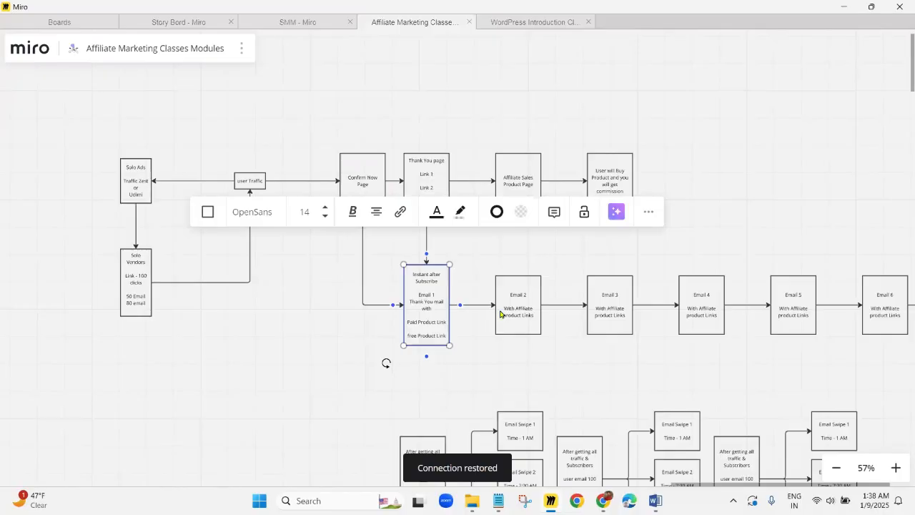
{"action": "left_click", "coordinate": [523, 307]}
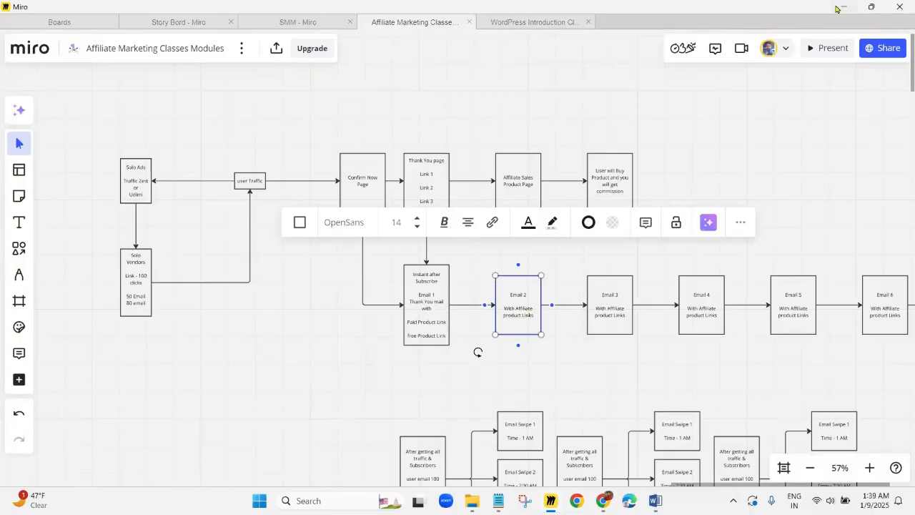
{"action": "key", "text": "alt+Tab"}
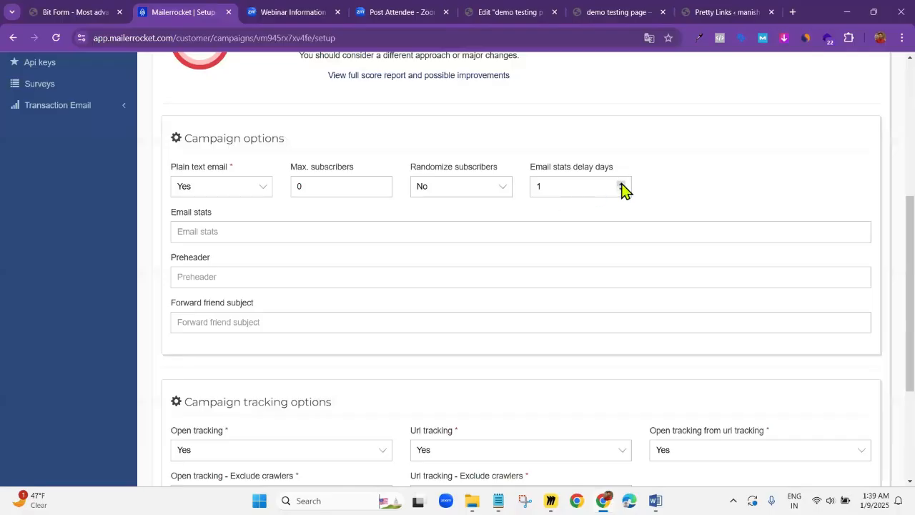
Adjust the email stats delay days further and save the campaign setup to continue to the template
{"action": "mouse_move", "coordinate": [621, 188]}
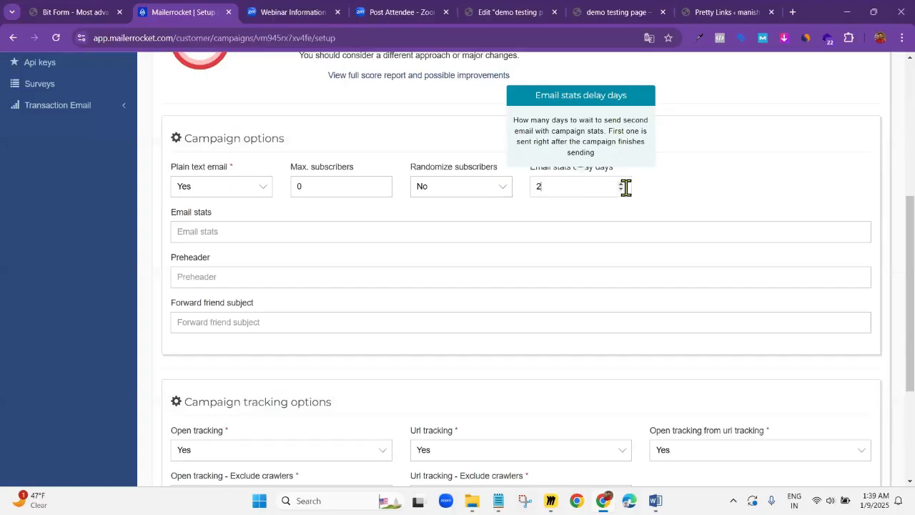
{"action": "left_click", "coordinate": [622, 185]}
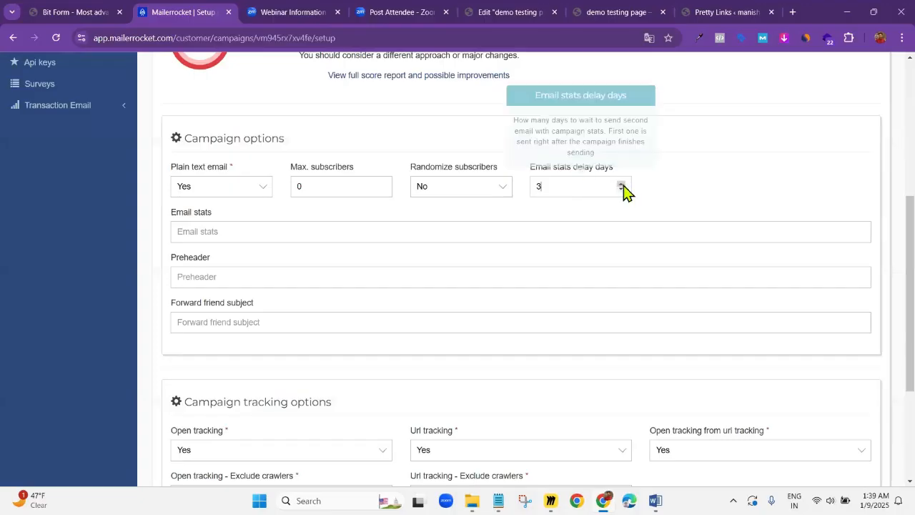
{"action": "left_click", "coordinate": [622, 185]}
{"action": "left_click", "coordinate": [621, 184]}
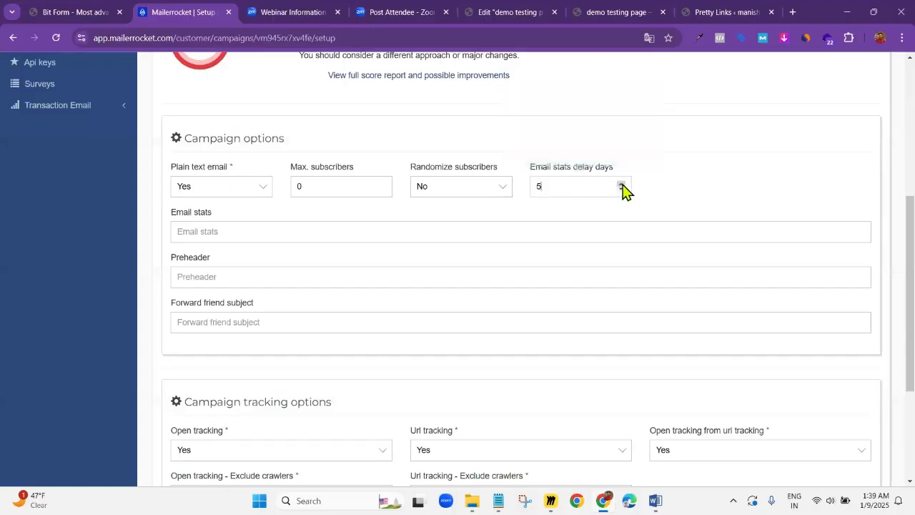
{"action": "left_click", "coordinate": [621, 184]}
{"action": "left_click", "coordinate": [622, 184]}
{"action": "double_click", "coordinate": [530, 186]}
{"action": "left_click", "coordinate": [707, 192]}
{"action": "scroll", "coordinate": [346, 245], "scroll_direction": "down", "scroll_amount": 1}
{"action": "scroll", "coordinate": [350, 257], "scroll_direction": "down", "scroll_amount": 3}
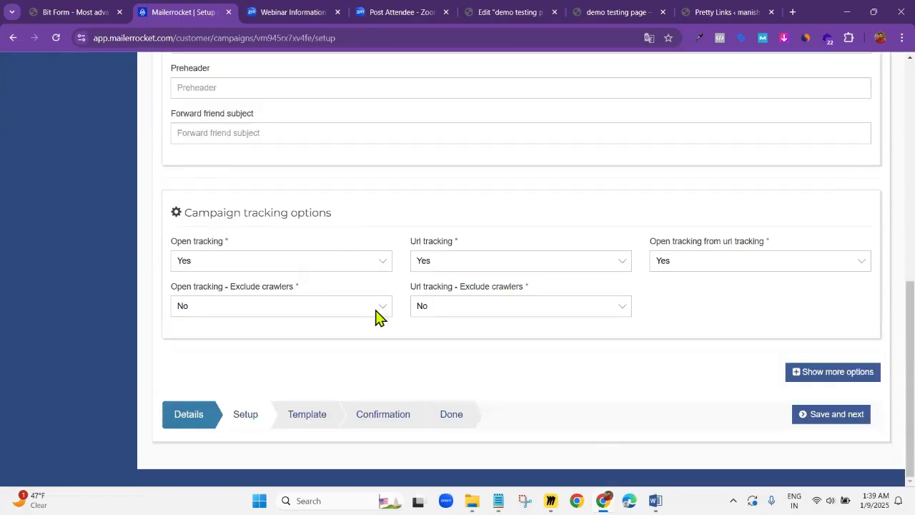
{"action": "left_click", "coordinate": [833, 420]}
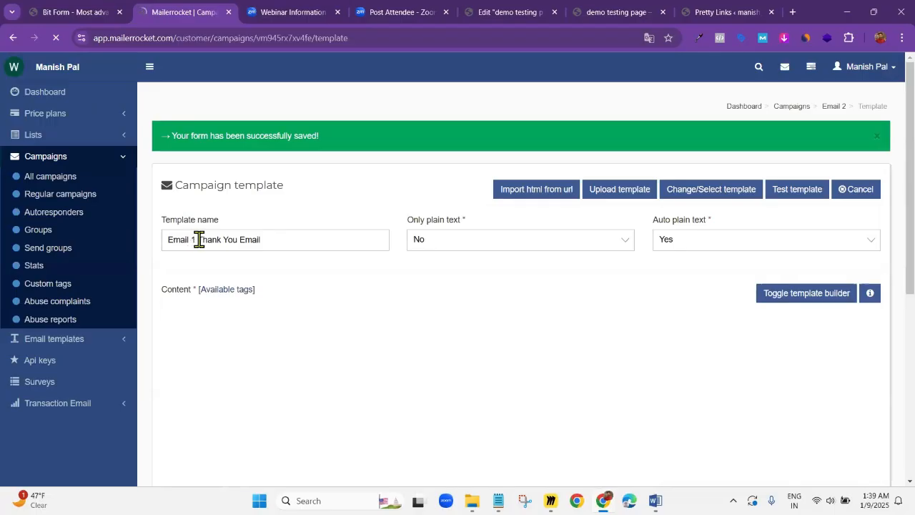
Rename the campaign's template "Email 2"
{"action": "left_click_drag", "start_coordinate": [198, 239], "coordinate": [302, 236]}
{"action": "key", "text": "BackSpace"}
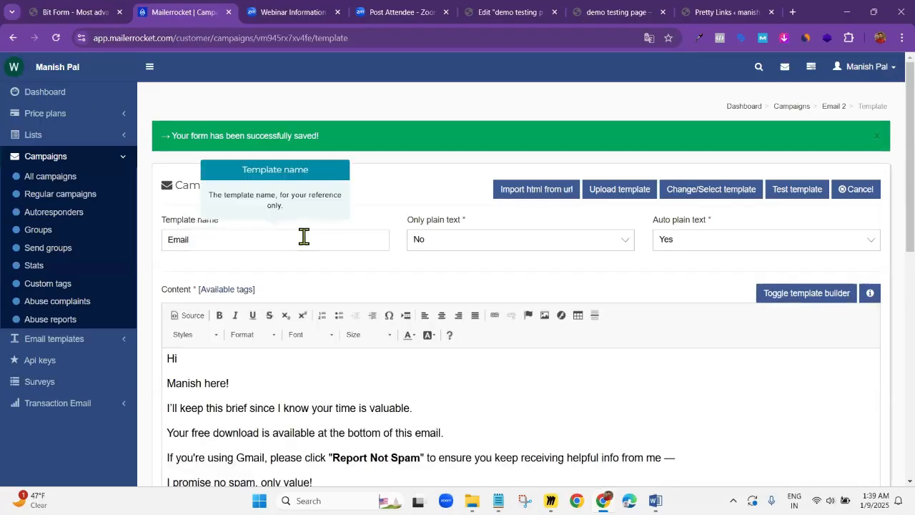
{"action": "type", "text": "2"}
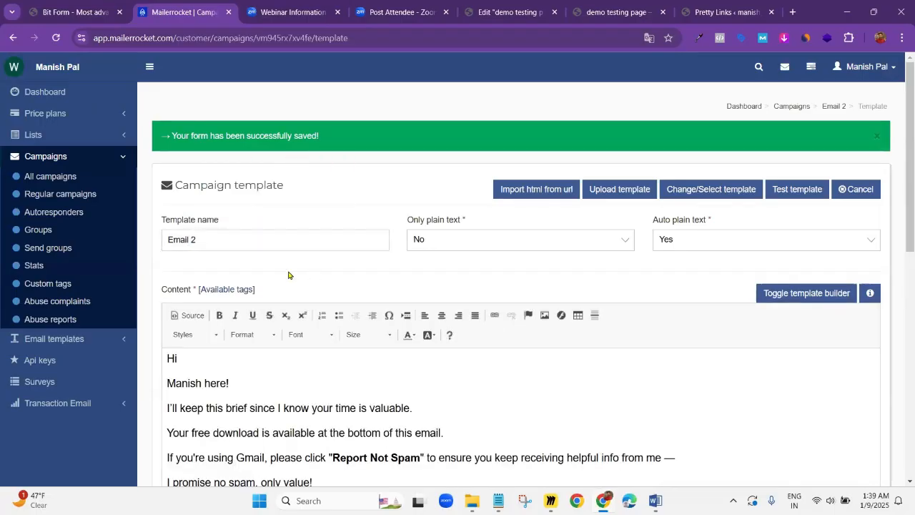
Clear the entire existing email body from the Email 2 template's content editor
{"action": "scroll", "coordinate": [251, 321], "scroll_direction": "down", "scroll_amount": 3}
{"action": "left_click", "coordinate": [257, 308]}
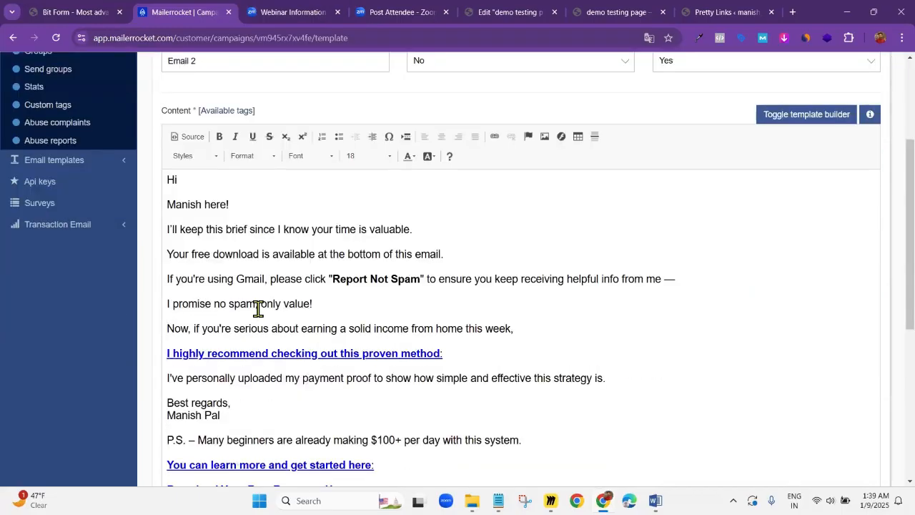
{"action": "key", "text": "ctrl+a"}
{"action": "key", "text": "Delete"}
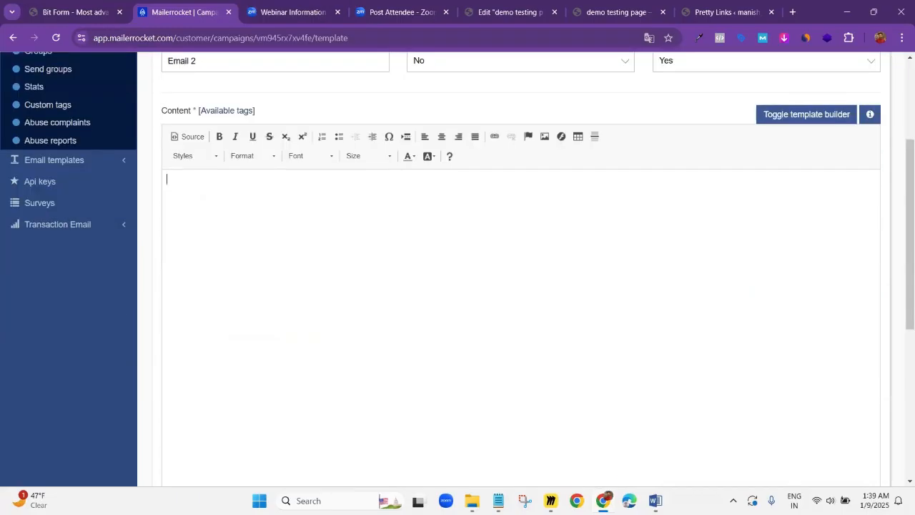
Switch to the Word follow-up sequence document and copy the Email - 2 body from "Hey," through the closing "[ Your Name ]"
{"action": "key", "text": "alt+Tab"}
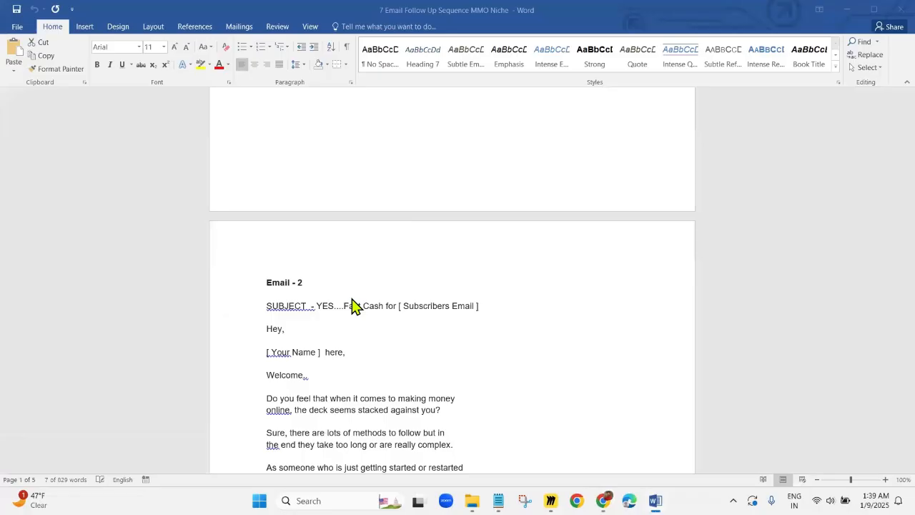
{"action": "scroll", "coordinate": [333, 275], "scroll_direction": "down", "scroll_amount": 2}
{"action": "left_click", "coordinate": [333, 275]}
{"action": "scroll", "coordinate": [286, 267], "scroll_direction": "down", "scroll_amount": 1}
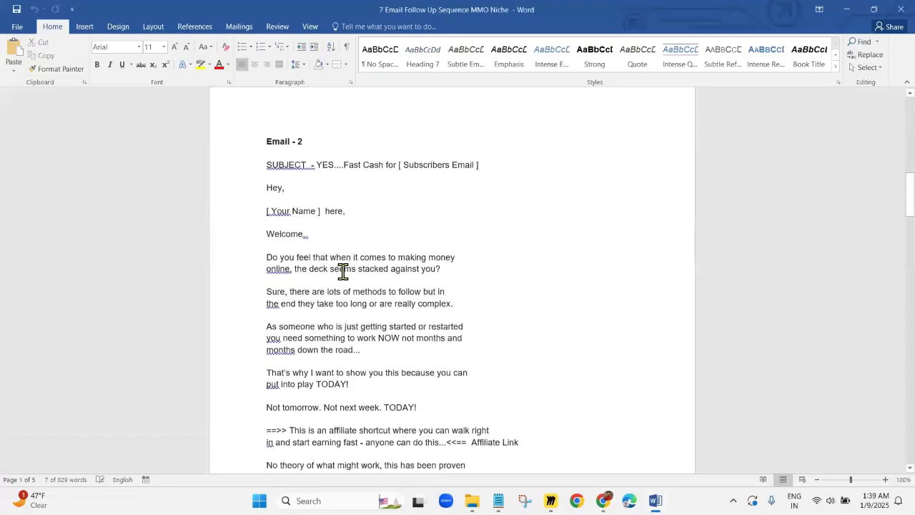
{"action": "left_click_drag", "start_coordinate": [264, 187], "coordinate": [350, 376]}
{"action": "scroll", "coordinate": [363, 372], "scroll_direction": "down", "scroll_amount": 1}
{"action": "scroll", "coordinate": [384, 351], "scroll_direction": "down", "scroll_amount": 1}
{"action": "scroll", "coordinate": [350, 375], "scroll_direction": "down", "scroll_amount": 2}
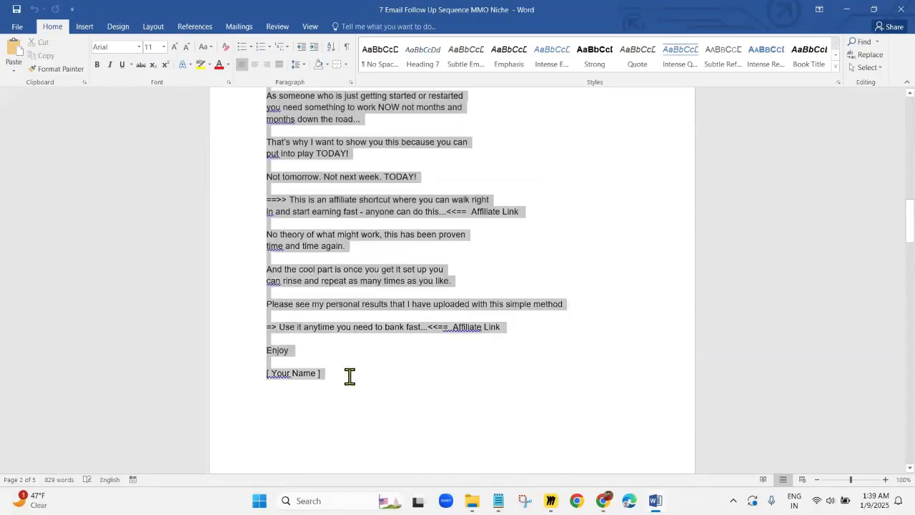
Return to Mailerrocket and paste the copied Email - 2 body into the empty template content
{"action": "left_click", "coordinate": [846, 15]}
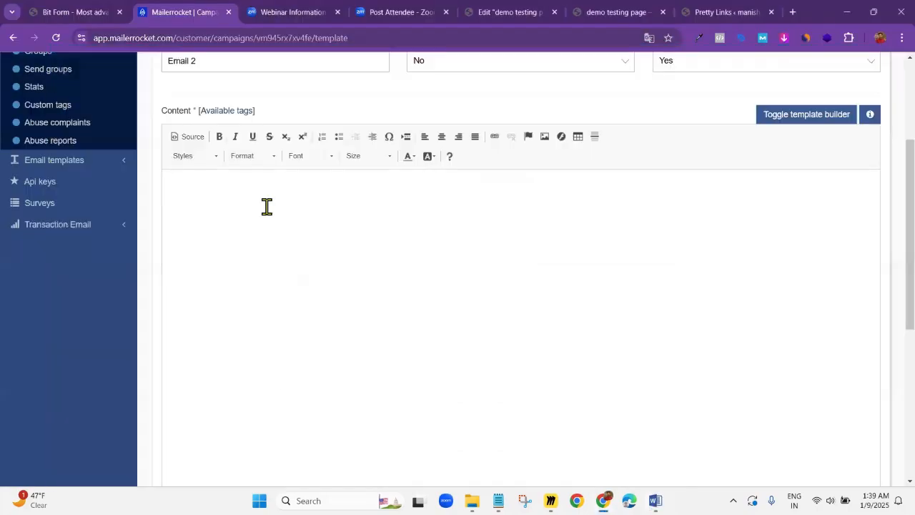
{"action": "left_click", "coordinate": [227, 218]}
{"action": "key", "text": "ctrl+v"}
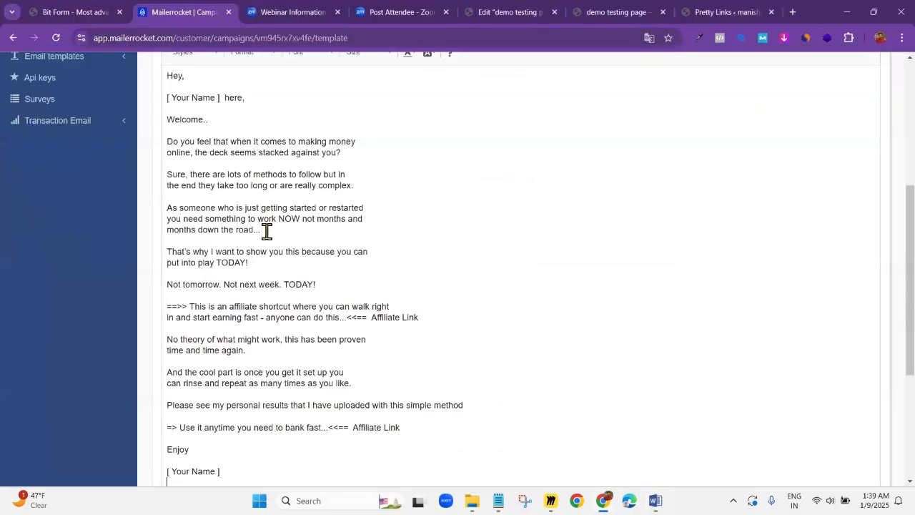
Set the font size of the whole pasted email body to 18
{"action": "scroll", "coordinate": [285, 222], "scroll_direction": "up", "scroll_amount": 3}
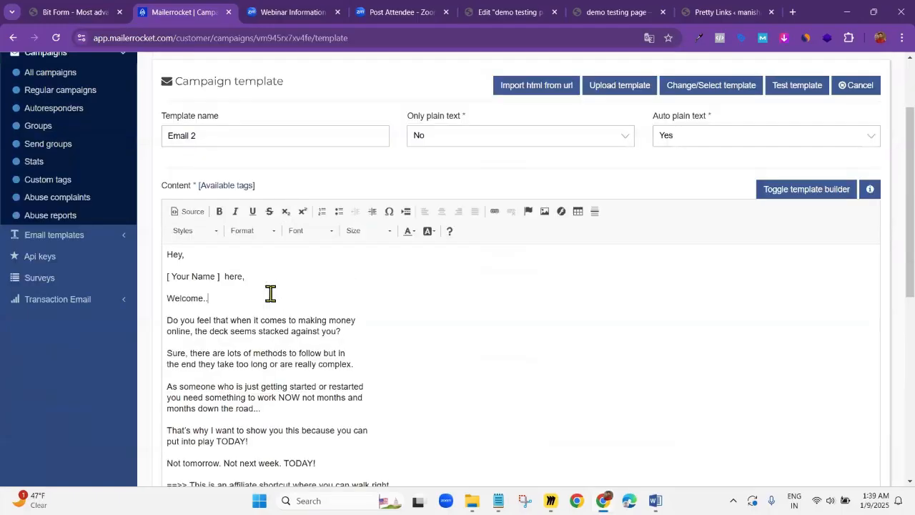
{"action": "key", "text": "ctrl+a"}
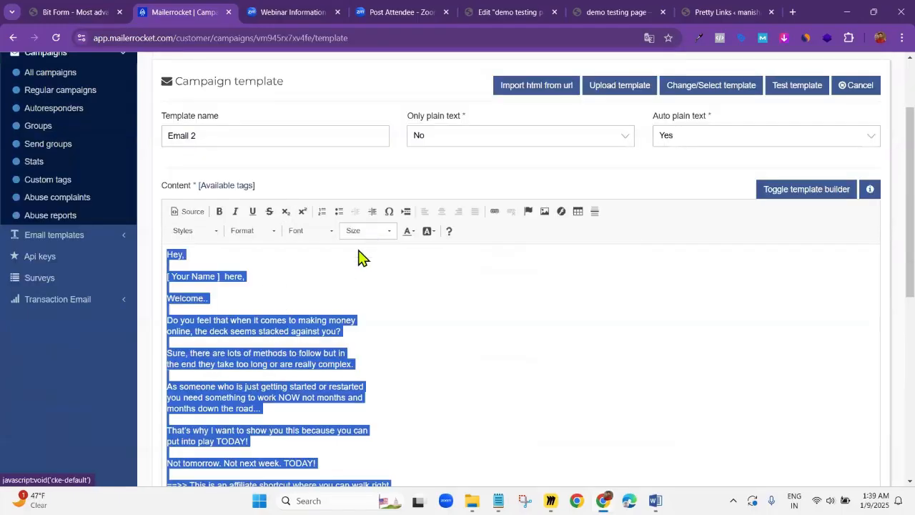
{"action": "left_click", "coordinate": [360, 234]}
{"action": "scroll", "coordinate": [348, 321], "scroll_direction": "down", "scroll_amount": 2}
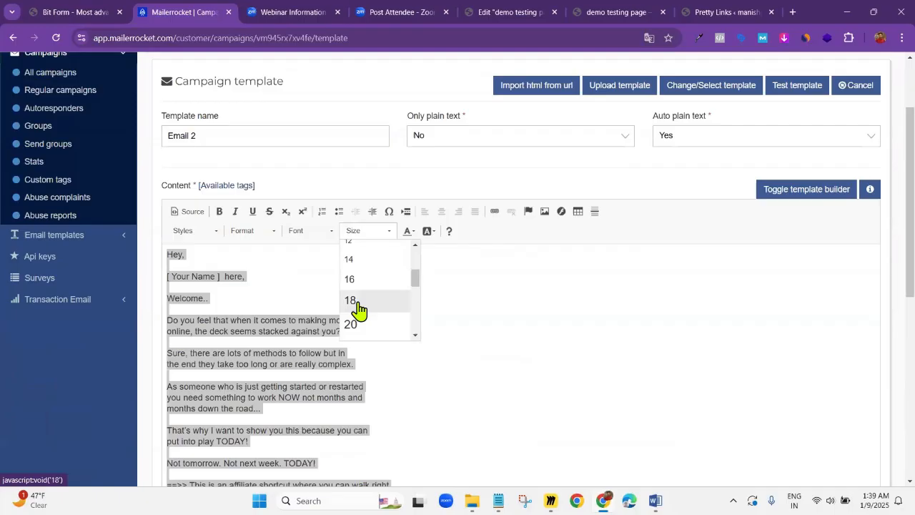
{"action": "left_click", "coordinate": [350, 300]}
Replace the "[ Your Name ]" placeholder in the email's introduction line with the sender's first name
{"action": "left_click", "coordinate": [293, 279]}
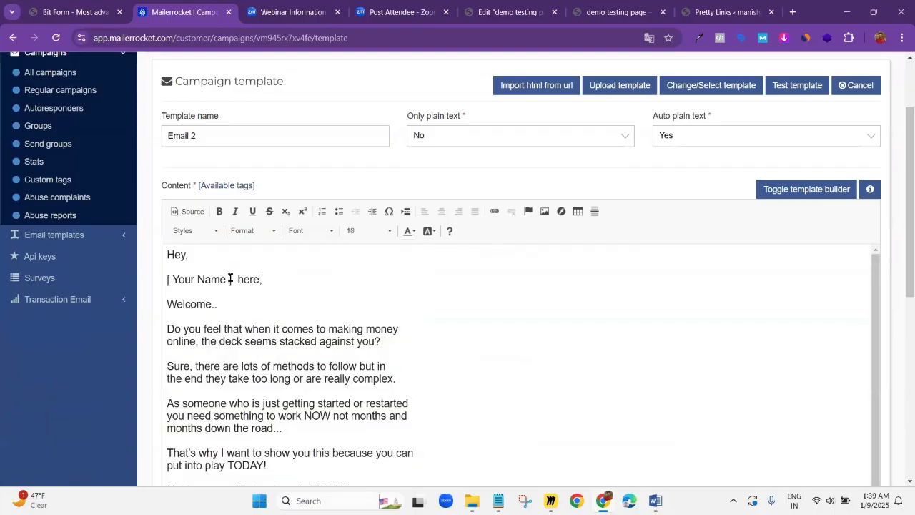
{"action": "left_click_drag", "start_coordinate": [142, 269], "coordinate": [146, 272]}
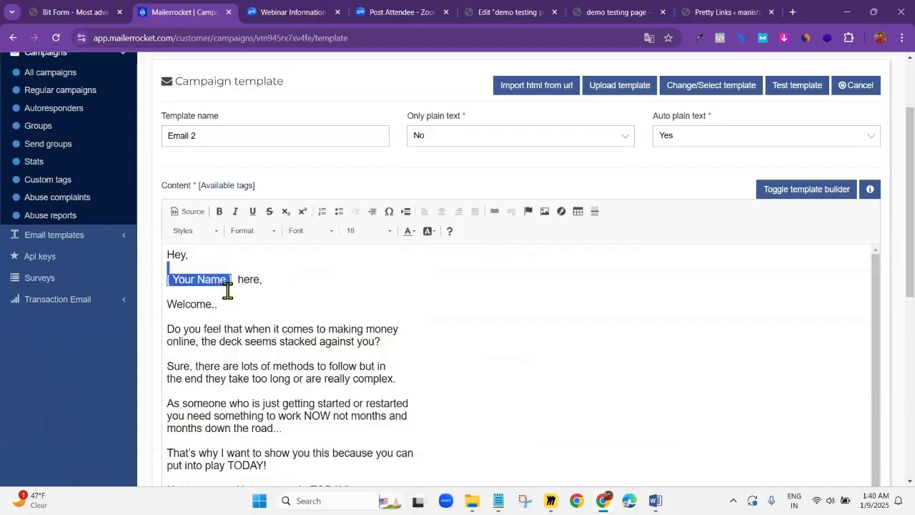
{"action": "left_click", "coordinate": [234, 280]}
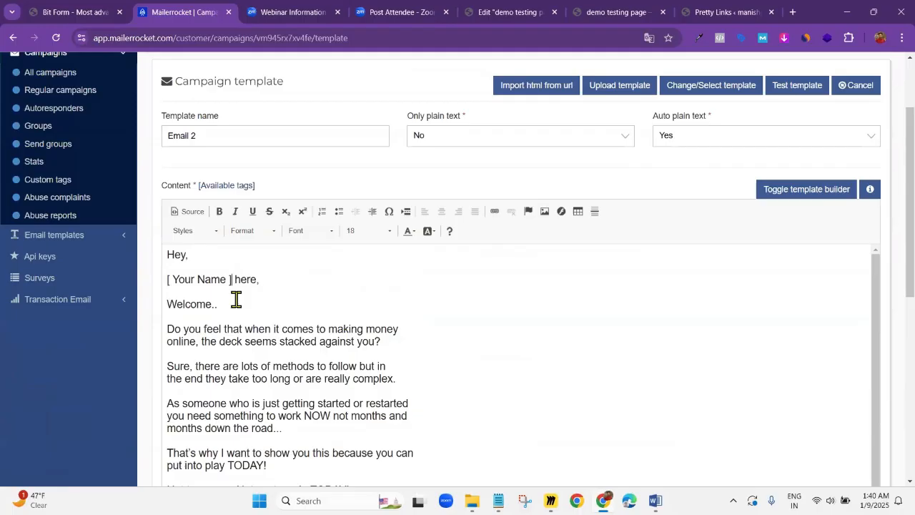
{"action": "key", "text": "BackSpace"}
{"action": "key", "text": "BackSpace"}
{"action": "key", "text": "BackSpace"}
{"action": "key", "text": "BackSpace"}
{"action": "key", "text": "BackSpace"}
{"action": "key", "text": "BackSpace"}
{"action": "key", "text": "BackSpace"}
{"action": "key", "text": "BackSpace"}
{"action": "key", "text": "BackSpace"}
{"action": "key", "text": "BackSpace"}
{"action": "key", "text": "BackSpace"}
{"action": "key", "text": "BackSpace"}
{"action": "key", "text": "BackSpace"}
{"action": "type", "text": "Manish"}
Replace the "[ Your Name ]" placeholder in the sign-off below "Enjoy" with the sender's first name
{"action": "scroll", "coordinate": [228, 343], "scroll_direction": "down", "scroll_amount": 1}
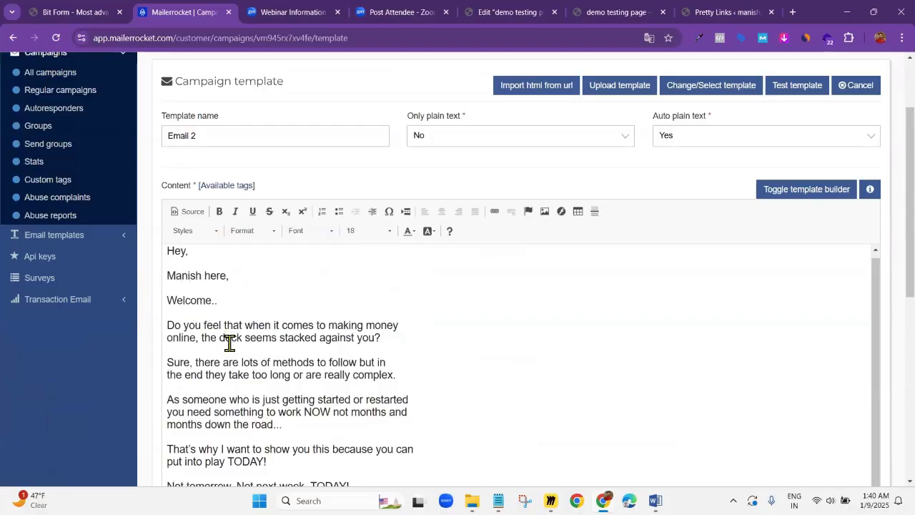
{"action": "scroll", "coordinate": [250, 368], "scroll_direction": "down", "scroll_amount": 1}
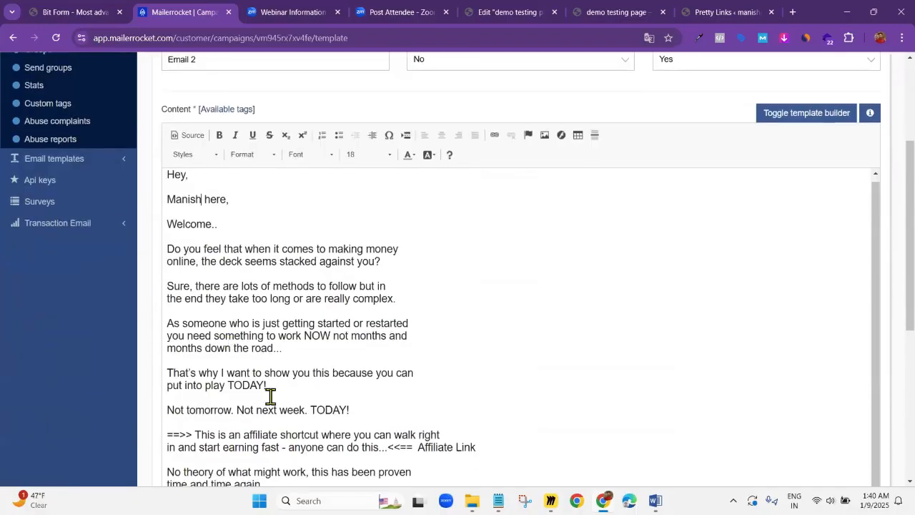
{"action": "scroll", "coordinate": [270, 397], "scroll_direction": "down", "scroll_amount": 2}
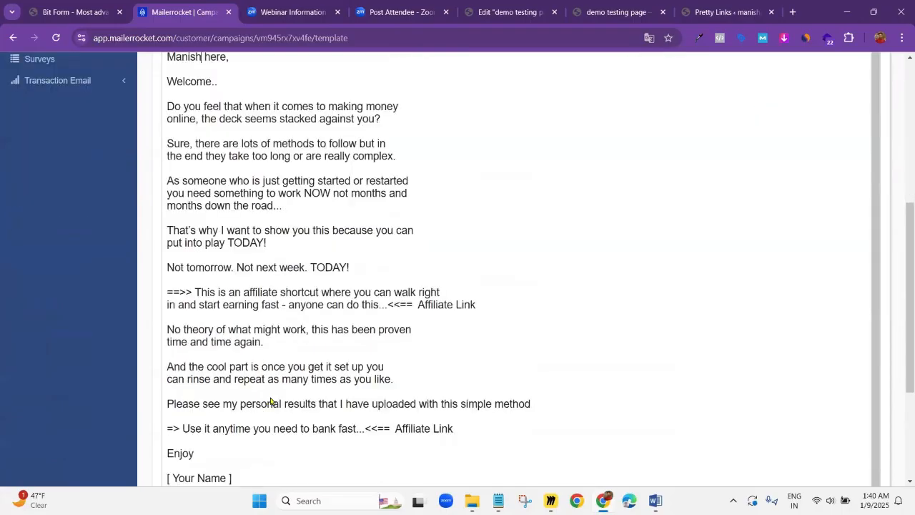
{"action": "scroll", "coordinate": [241, 348], "scroll_direction": "down", "scroll_amount": 2}
{"action": "left_click_drag", "start_coordinate": [239, 343], "coordinate": [158, 352]}
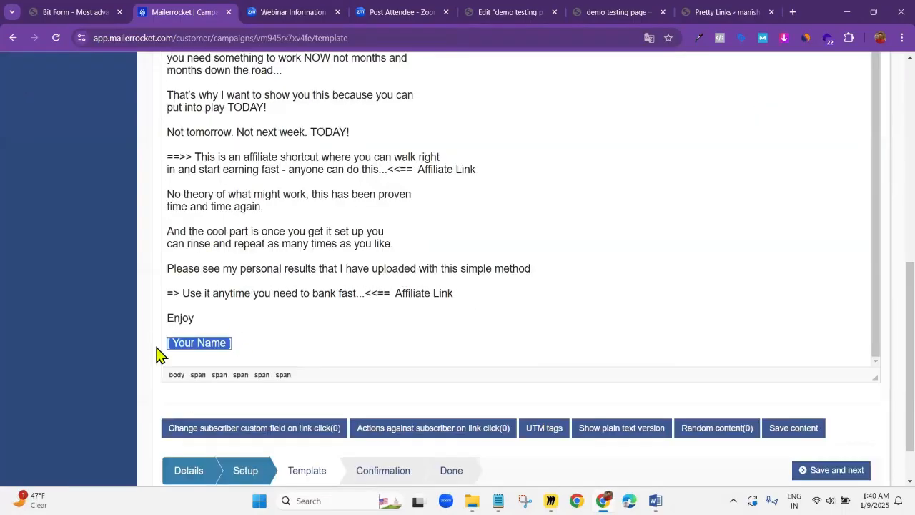
{"action": "key", "text": "BackSpace"}
{"action": "type", "text": "Manish"}
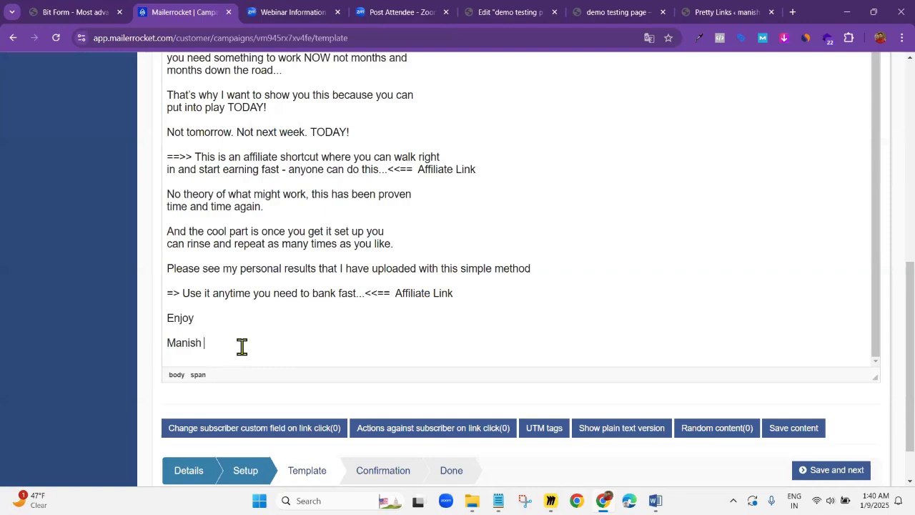
Examine the two call-to-action lines and their "Affiliate Link" placeholders in the email body
{"action": "scroll", "coordinate": [242, 347], "scroll_direction": "up", "scroll_amount": 1}
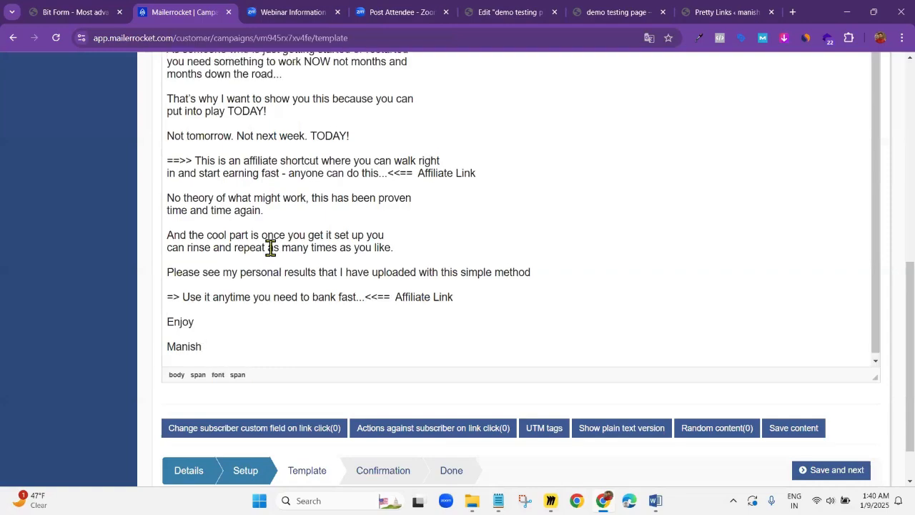
{"action": "left_click", "coordinate": [429, 173]}
{"action": "left_click_drag", "start_coordinate": [430, 173], "coordinate": [484, 171]}
{"action": "left_click", "coordinate": [485, 171]}
{"action": "left_click", "coordinate": [418, 174], "text": "shift"}
{"action": "left_click_drag", "start_coordinate": [196, 162], "coordinate": [378, 175]}
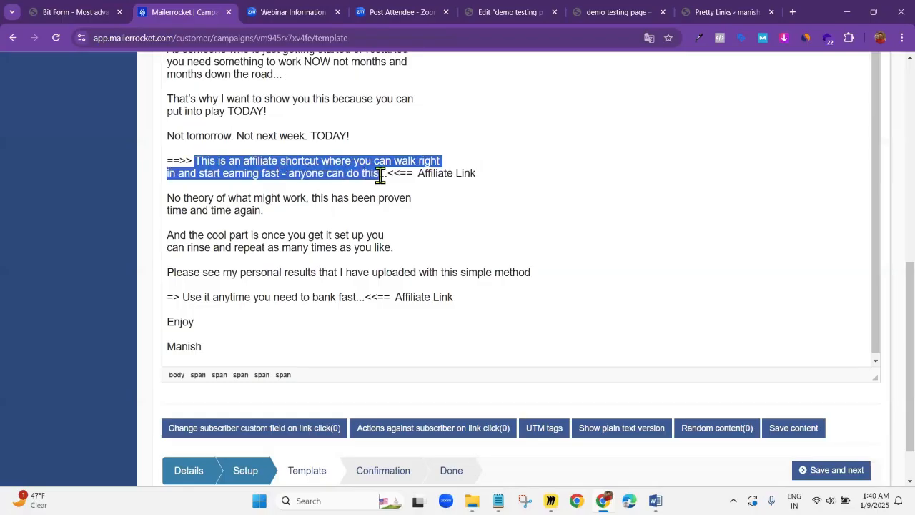
{"action": "left_click", "coordinate": [371, 302]}
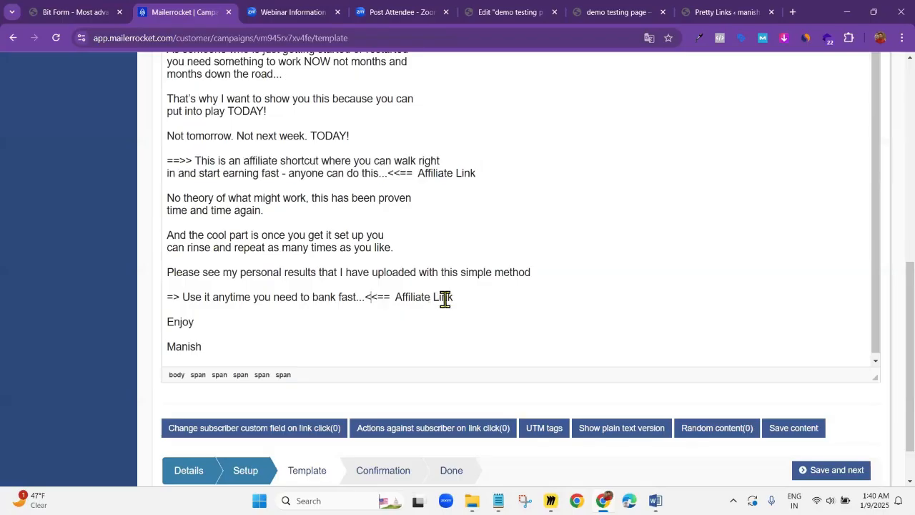
{"action": "left_click", "coordinate": [445, 301], "text": "shift"}
{"action": "left_click_drag", "start_coordinate": [184, 302], "coordinate": [358, 302]}
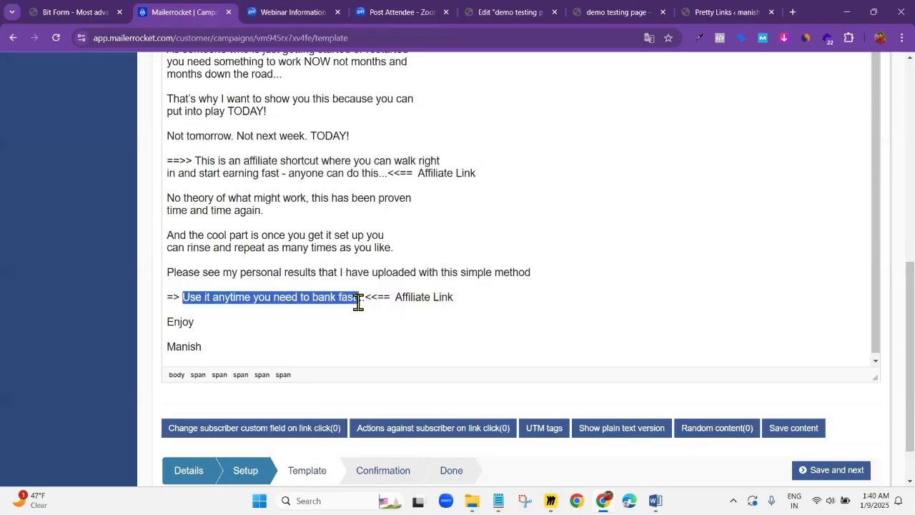
{"action": "left_click", "coordinate": [358, 302]}
{"action": "left_click", "coordinate": [400, 310]}
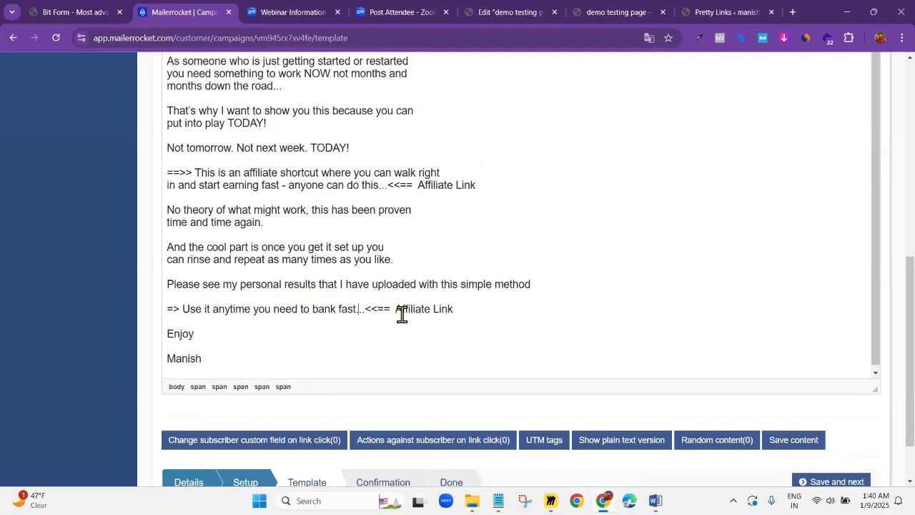
Delete the "Affiliate Link" placeholder text after both call-to-action lines in the email body
{"action": "left_click", "coordinate": [469, 315], "text": "shift"}
{"action": "left_click", "coordinate": [470, 314]}
{"action": "key", "text": "BackSpace"}
{"action": "key", "text": "BackSpace"}
{"action": "left_click", "coordinate": [386, 185]}
{"action": "key", "text": "ctrl+shift+Right"}
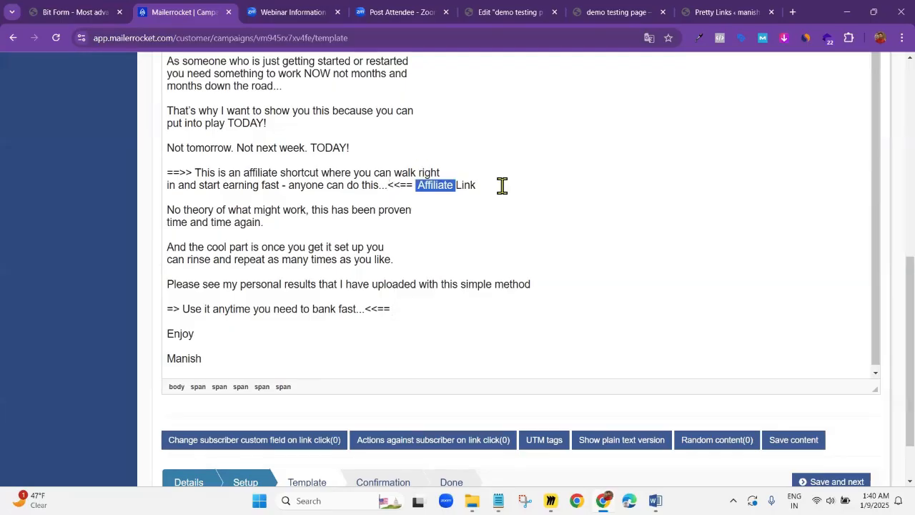
{"action": "key", "text": "ctrl+shift+Right"}
{"action": "key", "text": "BackSpace"}
Switch to the WordPress Pretty Links list and copy the Fast Profit System short link
{"action": "scroll", "coordinate": [502, 186], "scroll_direction": "up", "scroll_amount": 2}
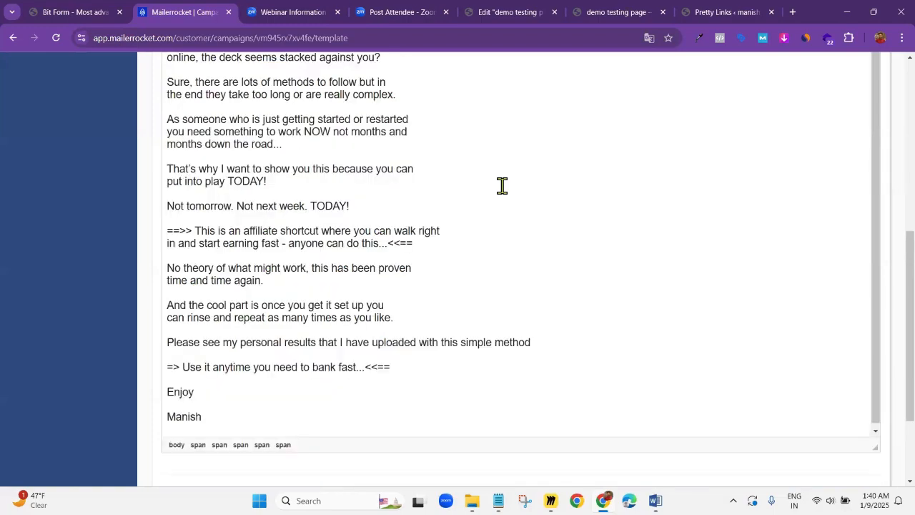
{"action": "left_click", "coordinate": [622, 9]}
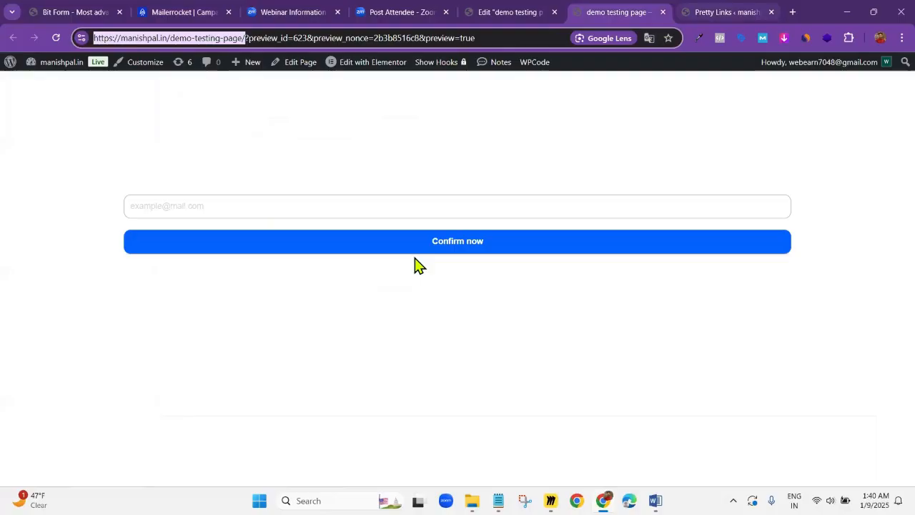
{"action": "key", "text": "ctrl+Tab"}
{"action": "scroll", "coordinate": [429, 270], "scroll_direction": "up", "scroll_amount": 4}
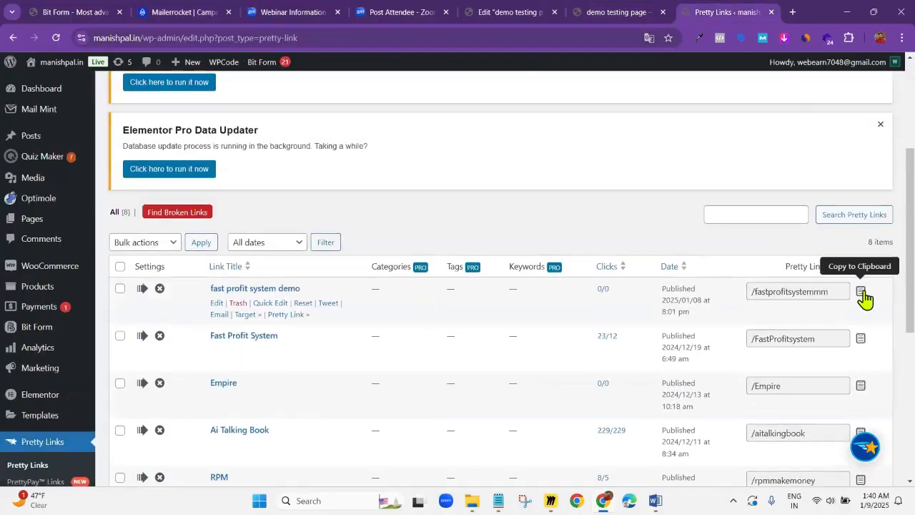
{"action": "left_click", "coordinate": [859, 341]}
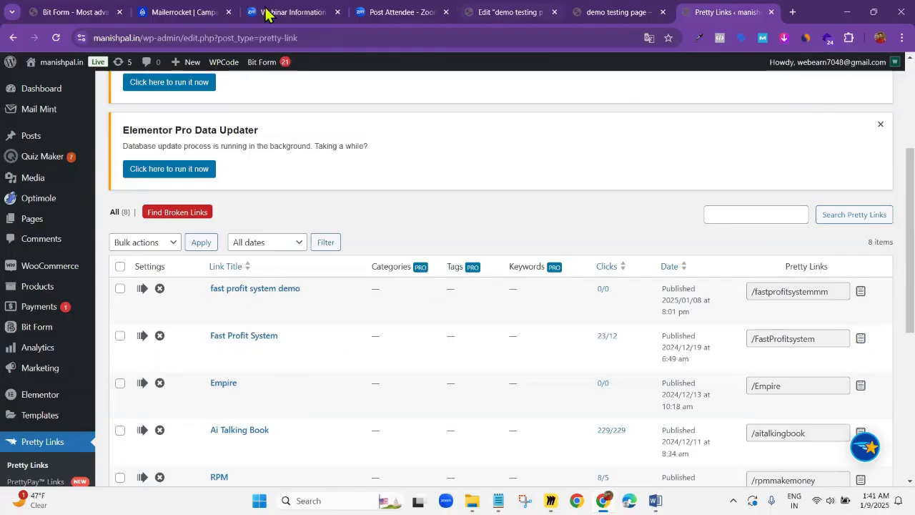
{"action": "left_click", "coordinate": [175, 11]}
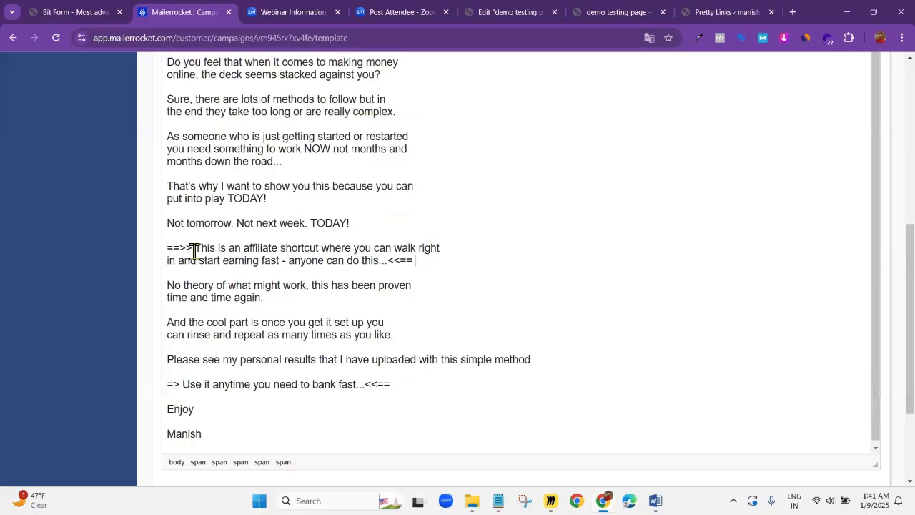
{"action": "left_click_drag", "start_coordinate": [195, 251], "coordinate": [386, 261]}
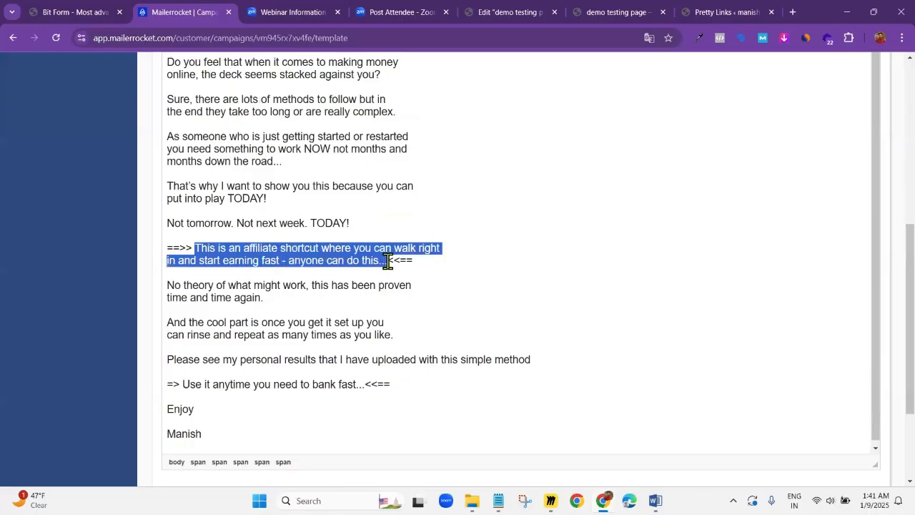
{"action": "scroll", "coordinate": [387, 261], "scroll_direction": "up", "scroll_amount": 3}
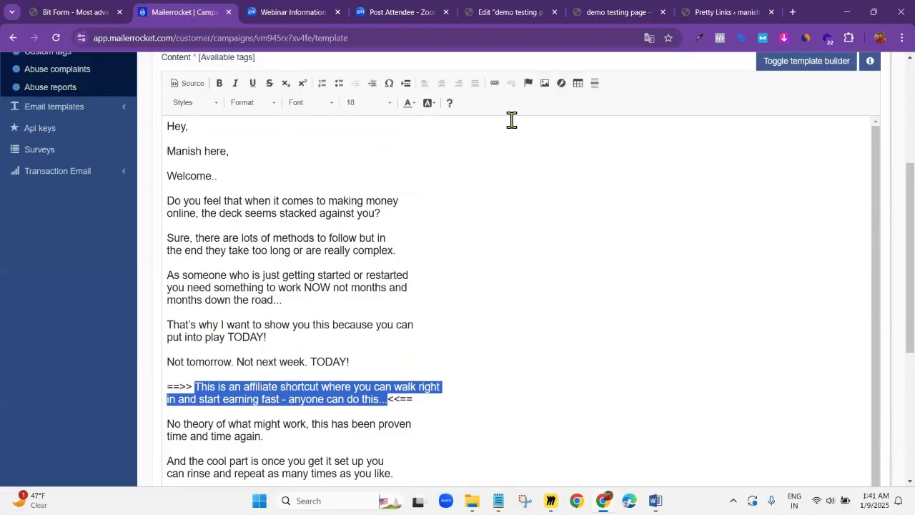
{"action": "left_click", "coordinate": [493, 87]}
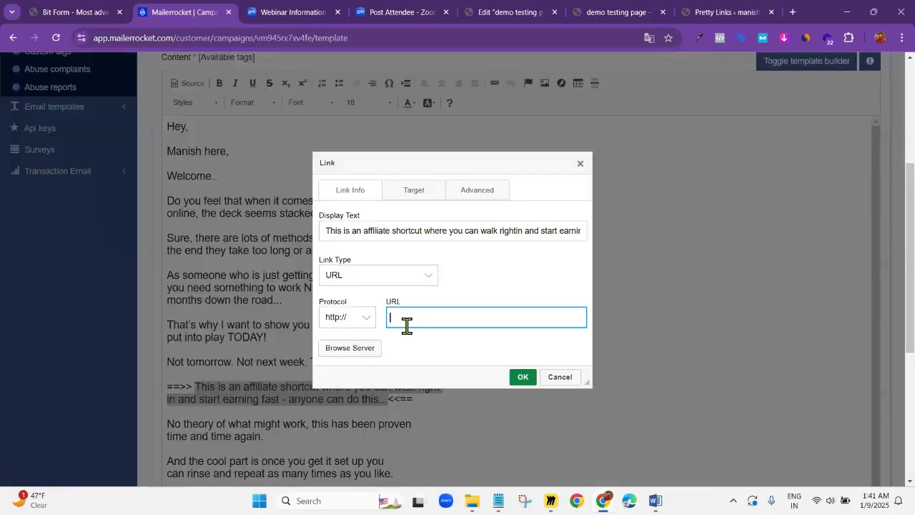
{"action": "key", "text": "ctrl+v"}
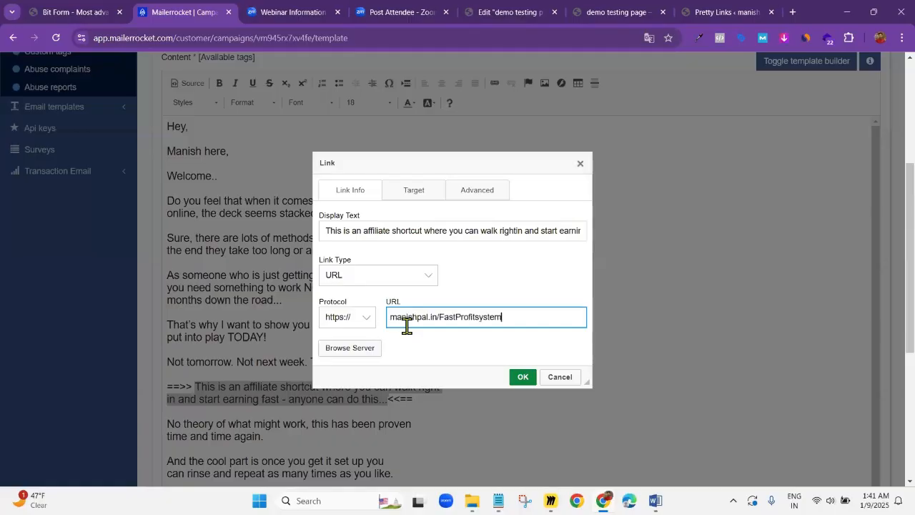
{"action": "left_click", "coordinate": [520, 383]}
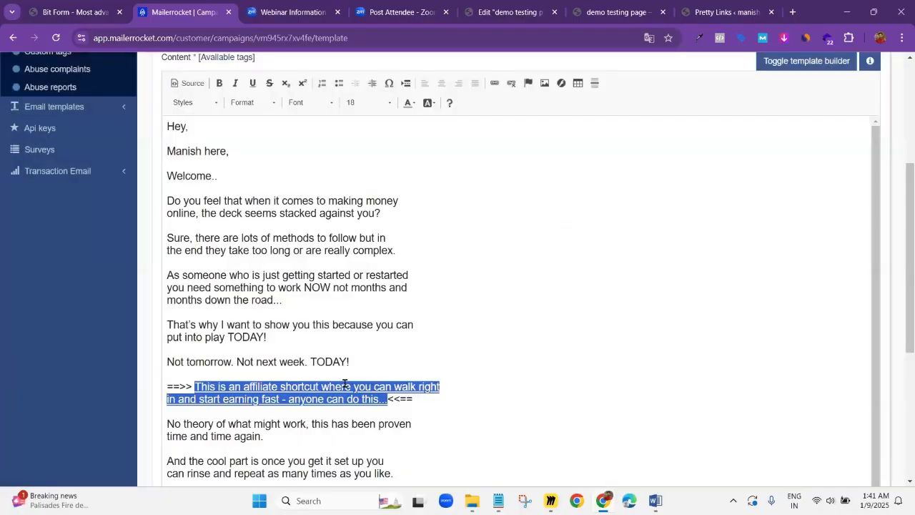
Make the linked "This is an affiliate shortcut... anyone can do this..." text bold and colour it #0033ff
{"action": "left_click", "coordinate": [391, 392]}
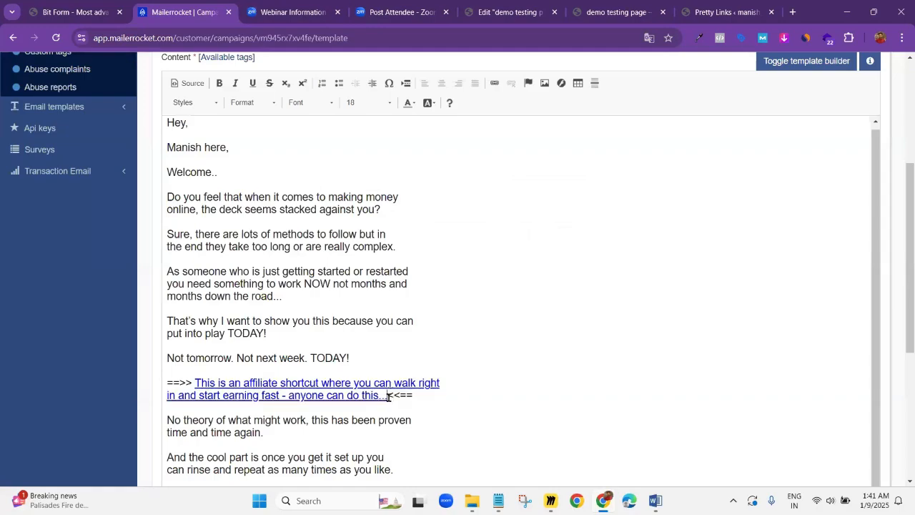
{"action": "left_click_drag", "start_coordinate": [329, 388], "coordinate": [199, 384]}
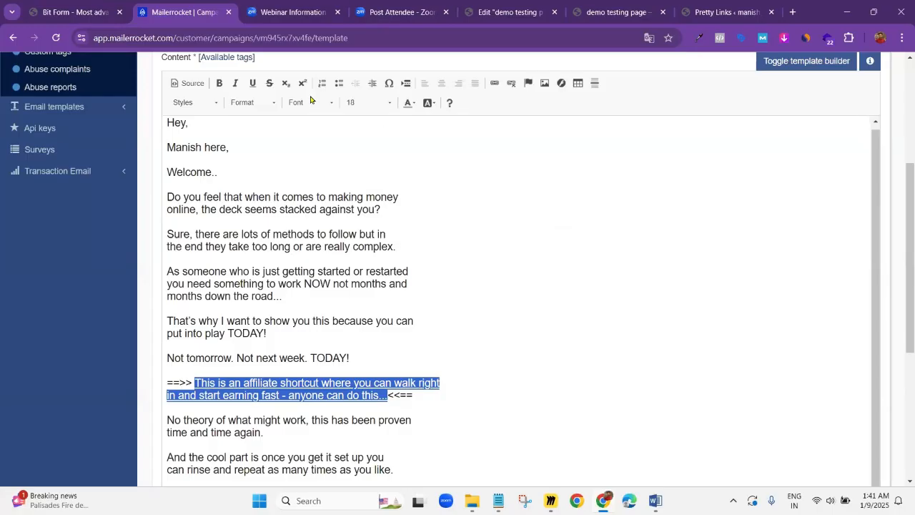
{"action": "left_click", "coordinate": [219, 86]}
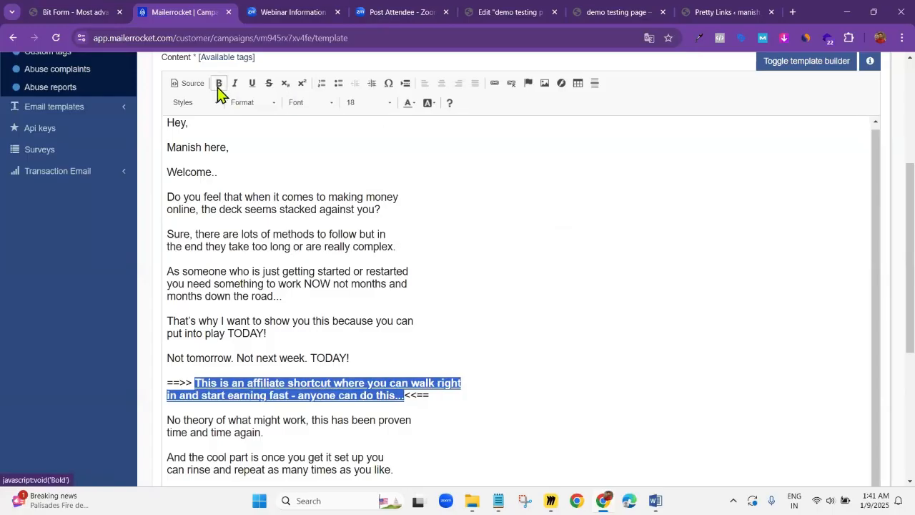
{"action": "left_click", "coordinate": [414, 104]}
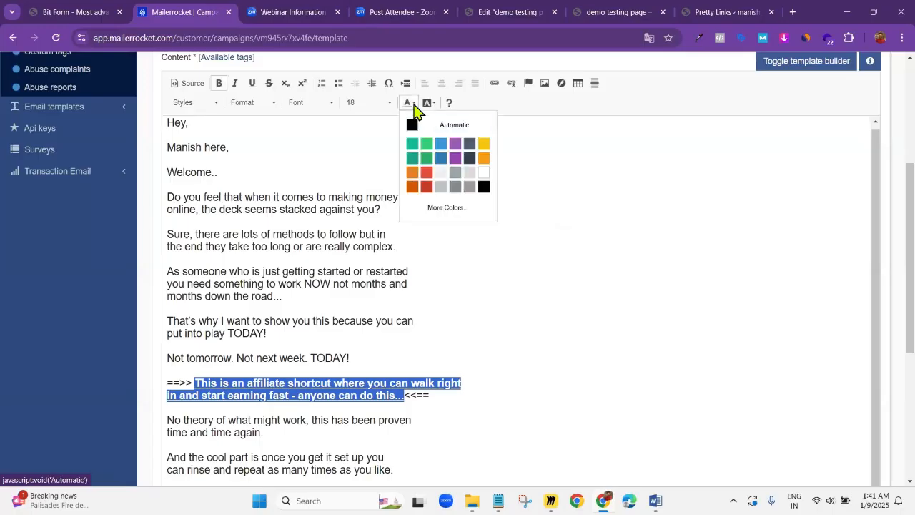
{"action": "left_click", "coordinate": [463, 210]}
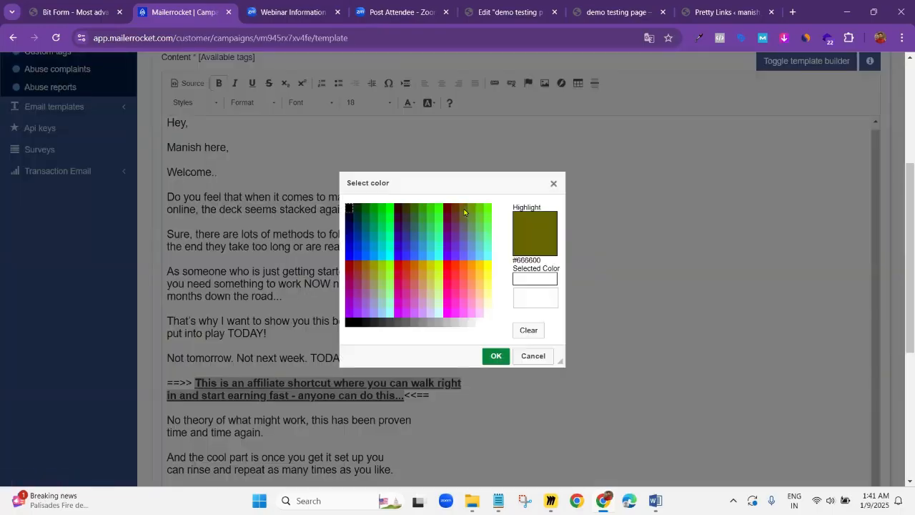
{"action": "left_click", "coordinate": [358, 260]}
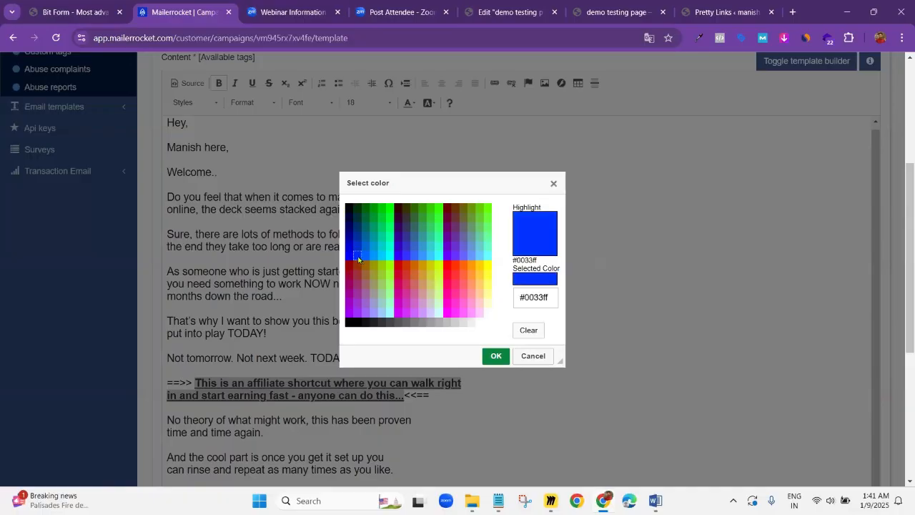
{"action": "left_click", "coordinate": [495, 356]}
{"action": "left_click", "coordinate": [465, 406]}
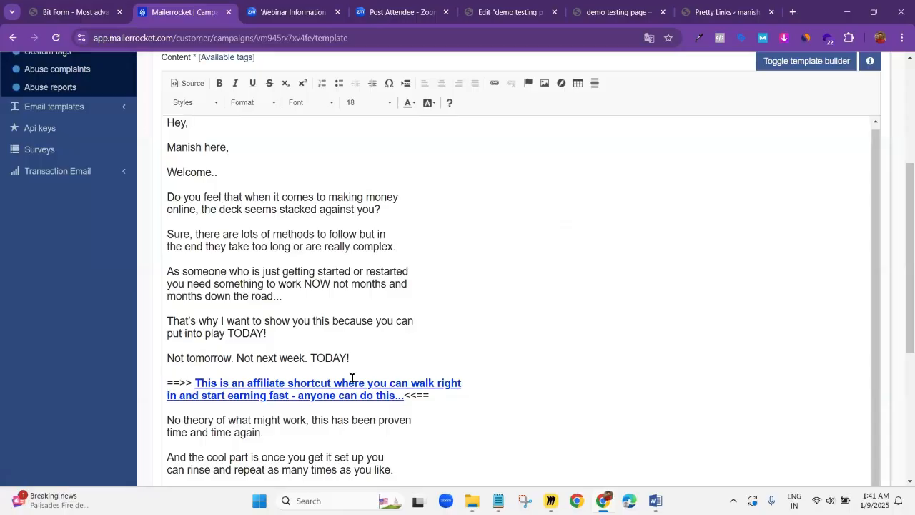
{"action": "scroll", "coordinate": [291, 295], "scroll_direction": "down", "scroll_amount": 3}
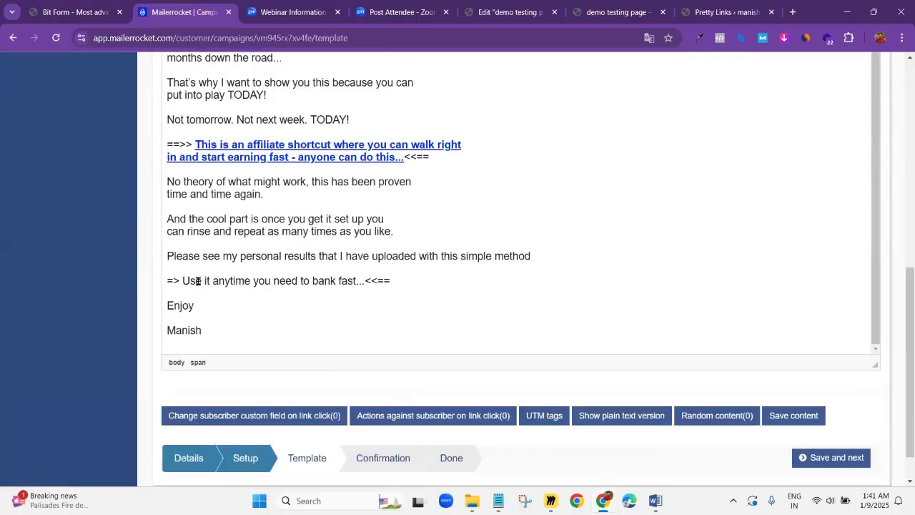
{"action": "left_click_drag", "start_coordinate": [183, 280], "coordinate": [365, 281]}
{"action": "scroll", "coordinate": [493, 157], "scroll_direction": "up", "scroll_amount": 1}
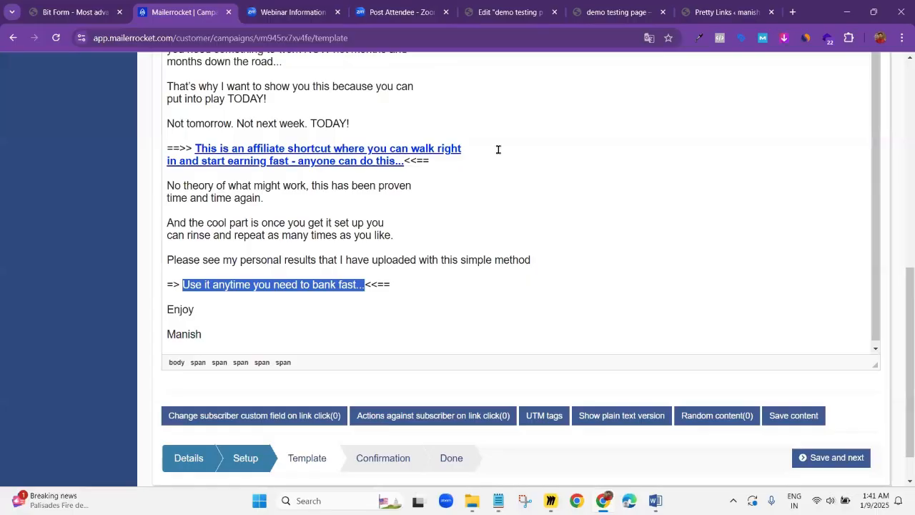
{"action": "scroll", "coordinate": [495, 170], "scroll_direction": "up", "scroll_amount": 5}
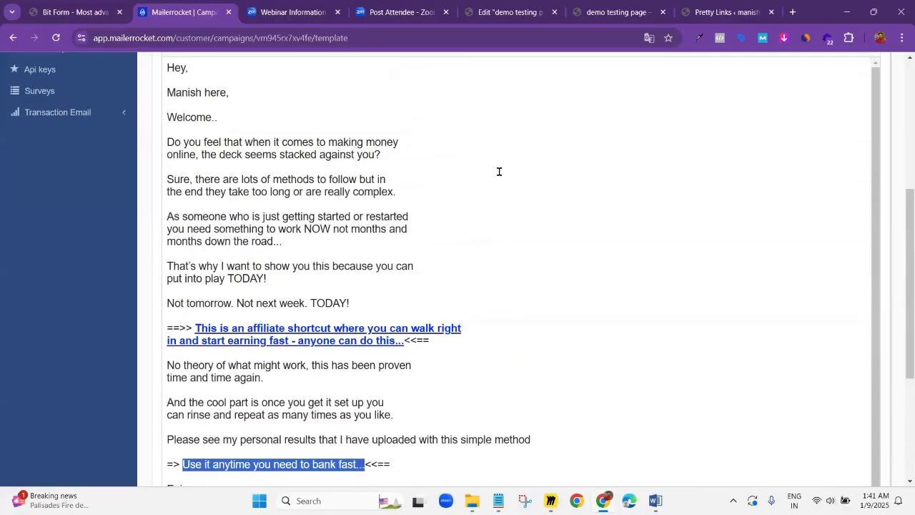
{"action": "left_click", "coordinate": [496, 203]}
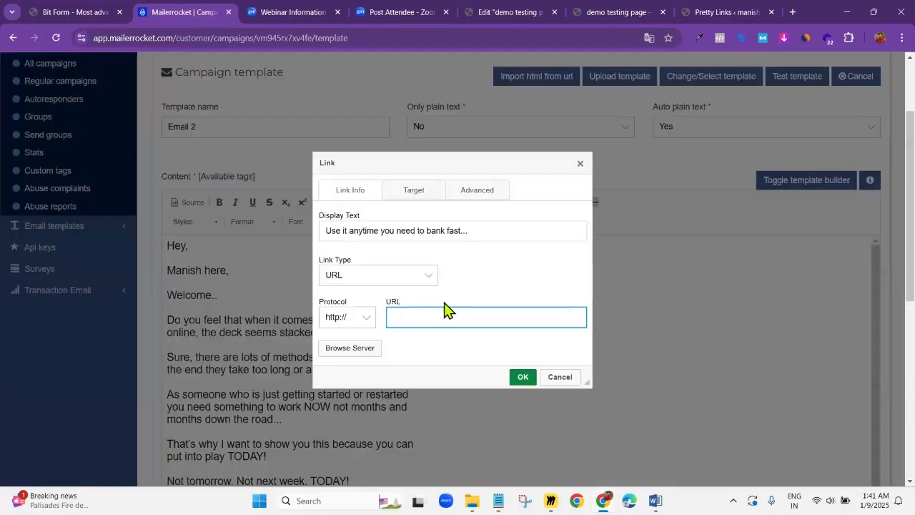
{"action": "key", "text": "ctrl+v"}
{"action": "left_click", "coordinate": [522, 376]}
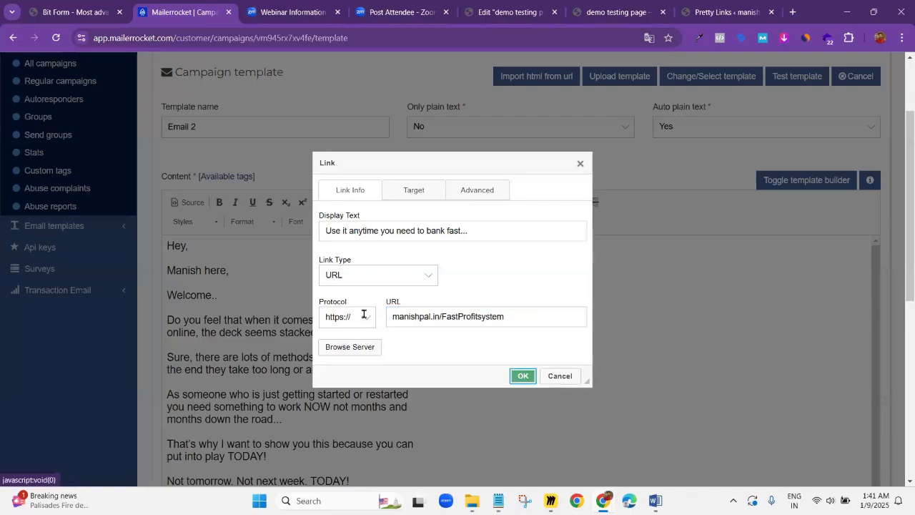
{"action": "key", "text": "Return"}
Make the linked "Use it anytime you need to bank fast..." text bold and colour it #0033ff
{"action": "scroll", "coordinate": [350, 400], "scroll_direction": "down", "scroll_amount": 3}
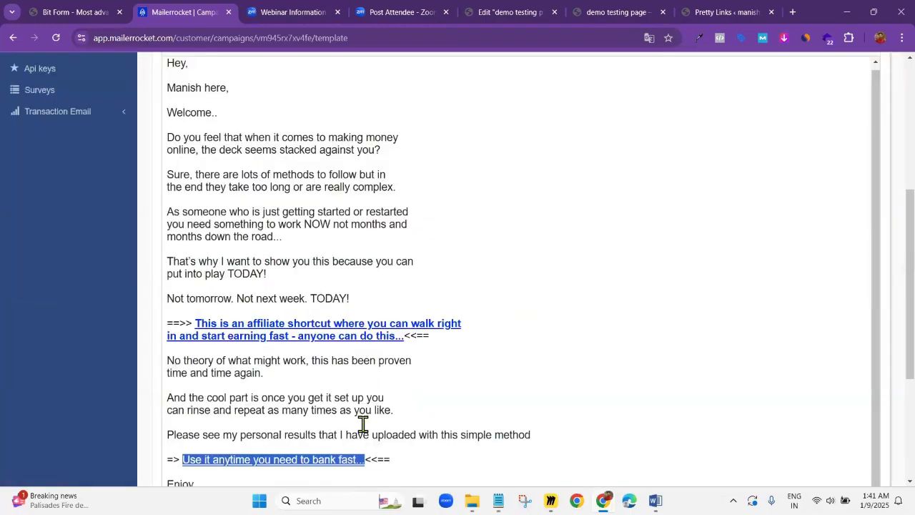
{"action": "scroll", "coordinate": [392, 104], "scroll_direction": "up", "scroll_amount": 1}
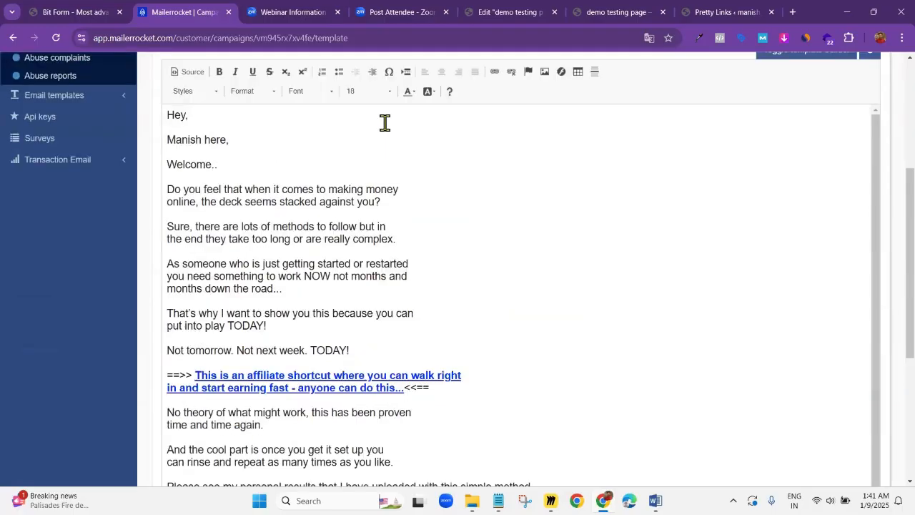
{"action": "left_click", "coordinate": [221, 85]}
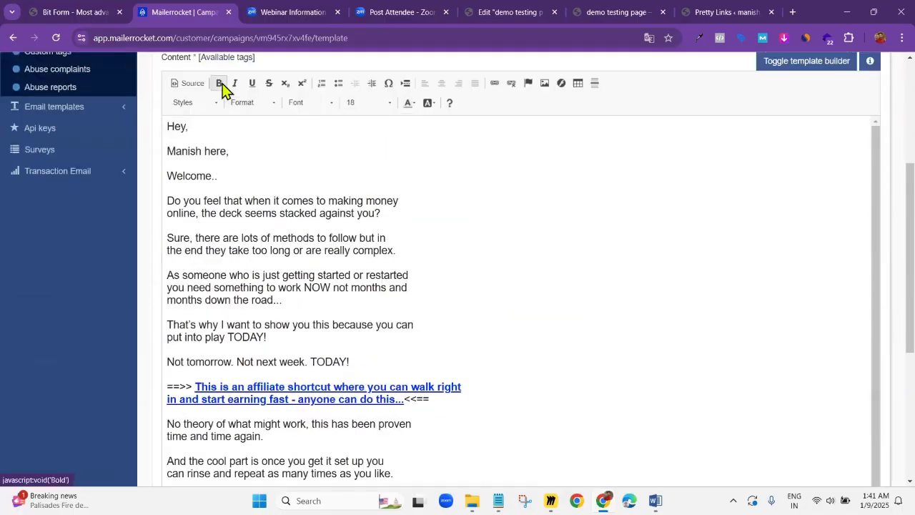
{"action": "left_click", "coordinate": [417, 105]}
{"action": "left_click", "coordinate": [451, 207]}
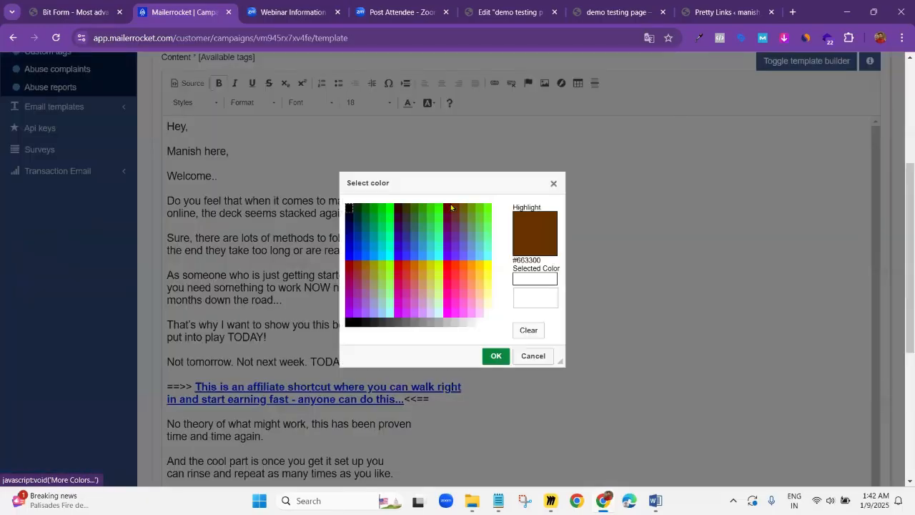
{"action": "left_click", "coordinate": [355, 258]}
{"action": "left_click", "coordinate": [493, 355]}
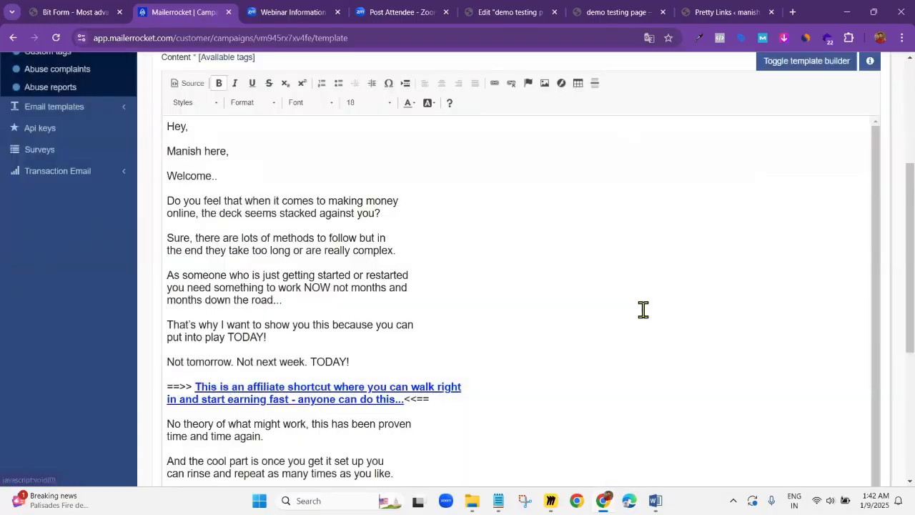
Add blank lines below the closing signature and copy the entire email body
{"action": "scroll", "coordinate": [401, 314], "scroll_direction": "down", "scroll_amount": 2}
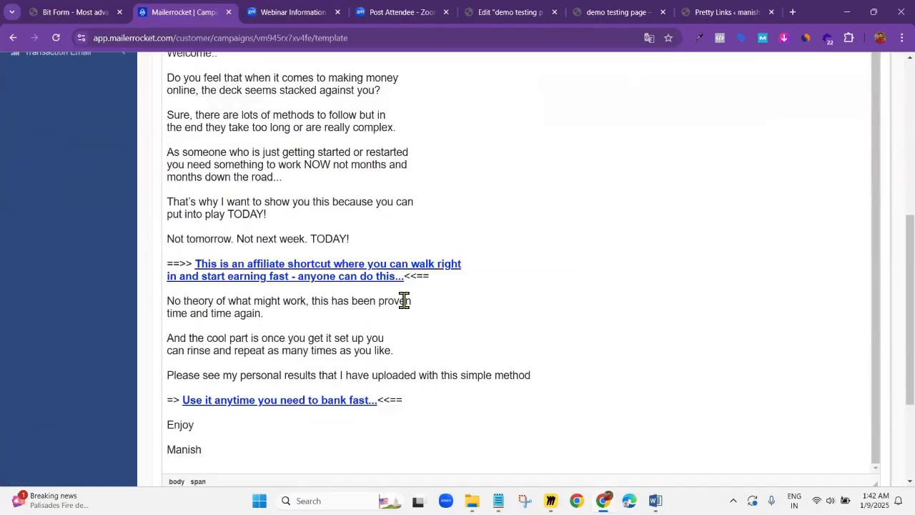
{"action": "scroll", "coordinate": [351, 331], "scroll_direction": "down", "scroll_amount": 2}
{"action": "left_click", "coordinate": [214, 331]}
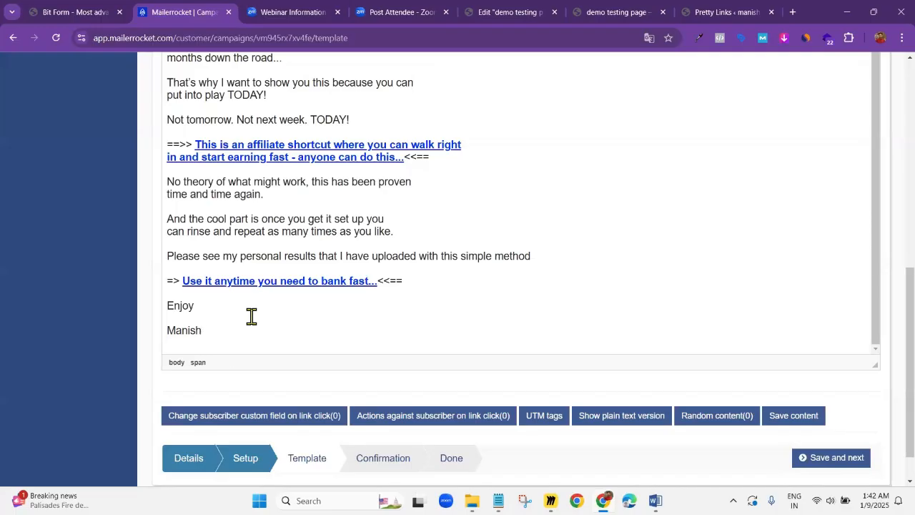
{"action": "key", "text": "Return"}
{"action": "key", "text": "Return"}
{"action": "key", "text": "Return"}
{"action": "key", "text": "Return"}
{"action": "key", "text": "Return"}
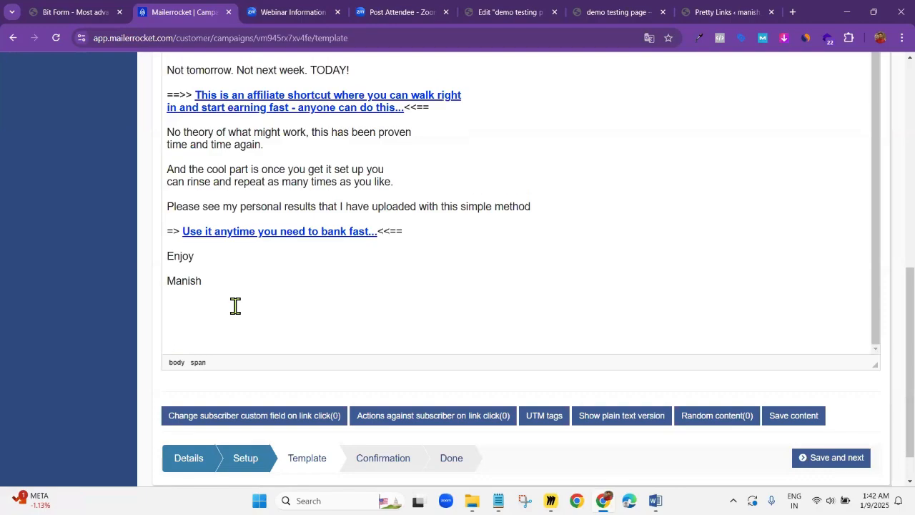
{"action": "key", "text": "BackSpace"}
{"action": "key", "text": "ctrl+a"}
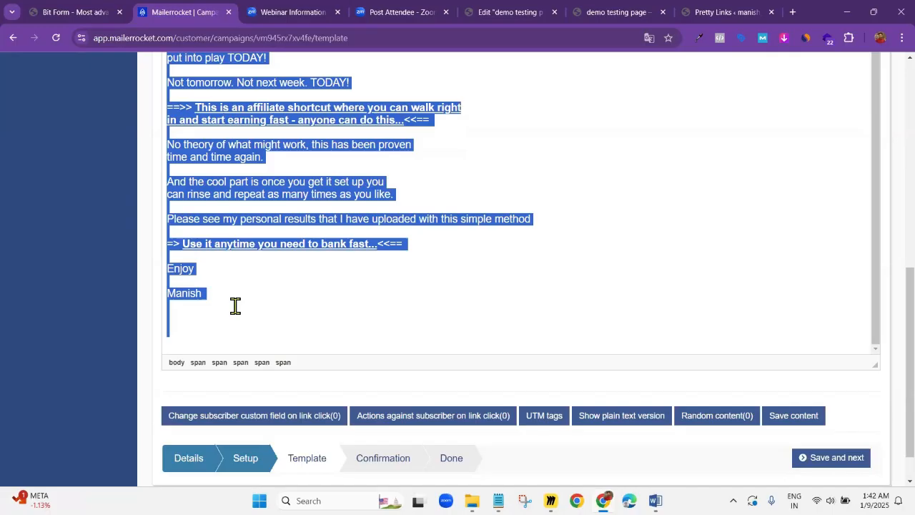
{"action": "left_click", "coordinate": [235, 305]}
{"action": "scroll", "coordinate": [235, 306], "scroll_direction": "down", "scroll_amount": 1}
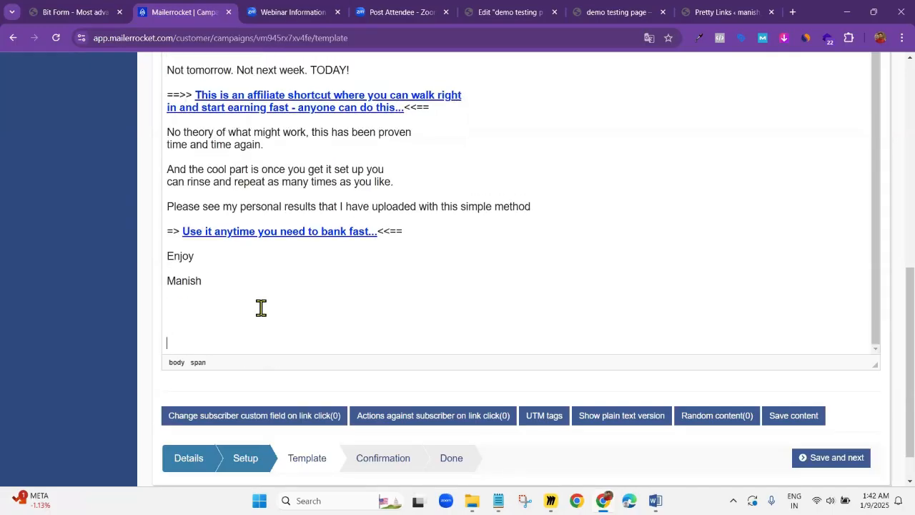
{"action": "scroll", "coordinate": [261, 308], "scroll_direction": "up", "scroll_amount": 3}
Undo the recent blank-line, link, bold and colour edits in the email body
{"action": "key", "text": "ctrl+z"}
{"action": "key", "text": "ctrl+z"}
{"action": "key", "text": "ctrl+z"}
{"action": "key", "text": "ctrl+z"}
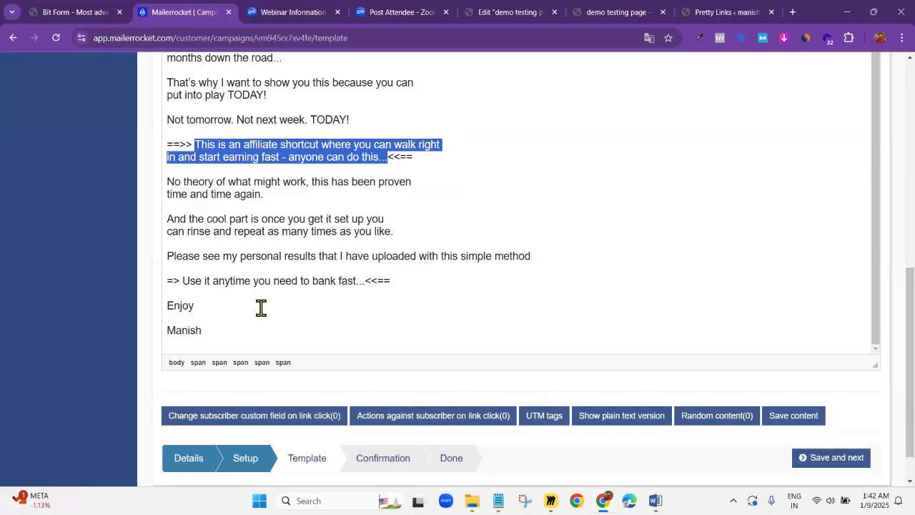
{"action": "left_click", "coordinate": [411, 269]}
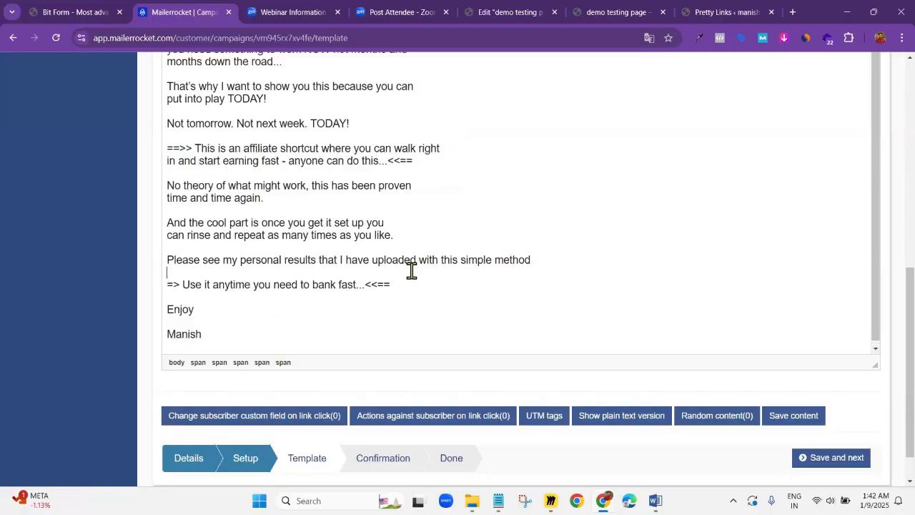
{"action": "scroll", "coordinate": [407, 285], "scroll_direction": "up", "scroll_amount": 3}
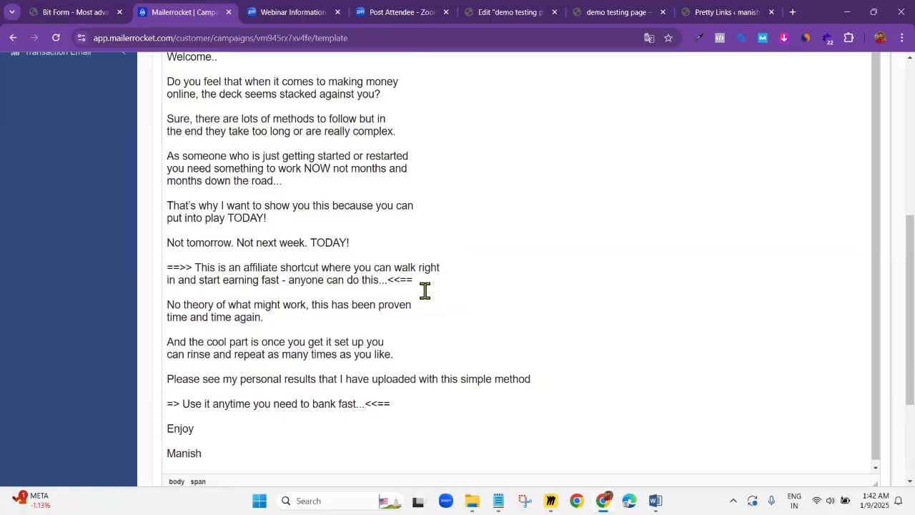
{"action": "type", "text": "z"}
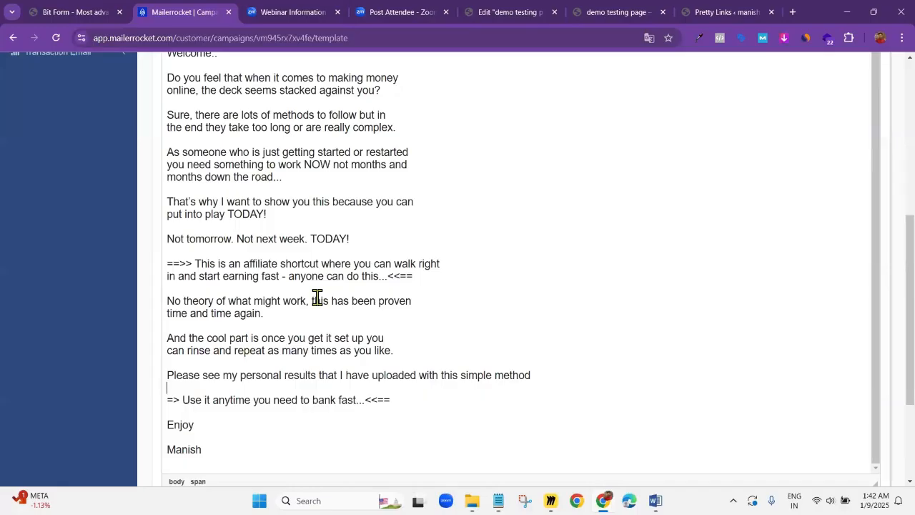
{"action": "scroll", "coordinate": [317, 297], "scroll_direction": "up", "scroll_amount": 1}
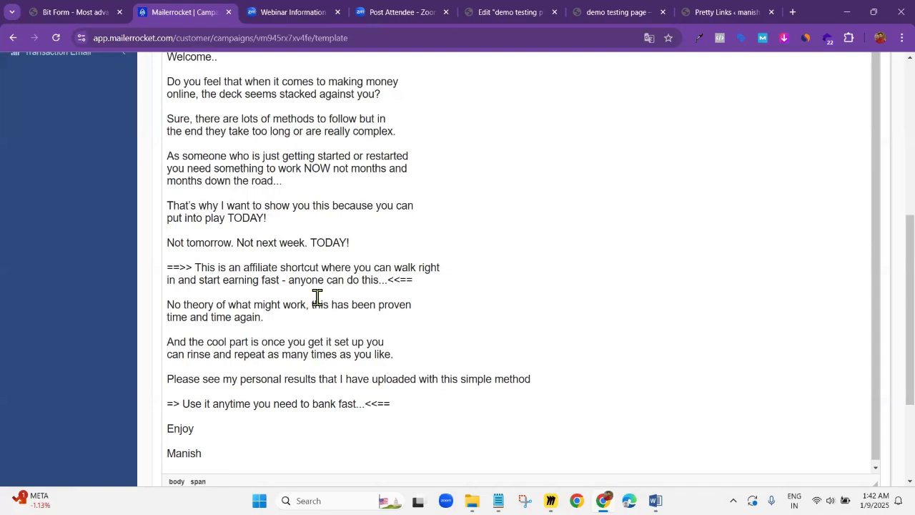
Replace the whole email body with the copied version and add the line "if you do not like click here" at the end
{"action": "key", "text": "ctrl+a"}
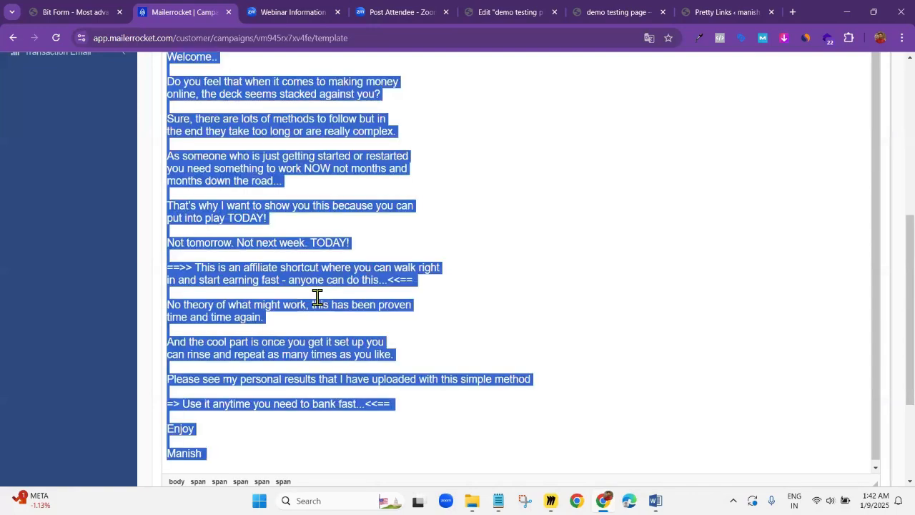
{"action": "key", "text": "ctrl+v"}
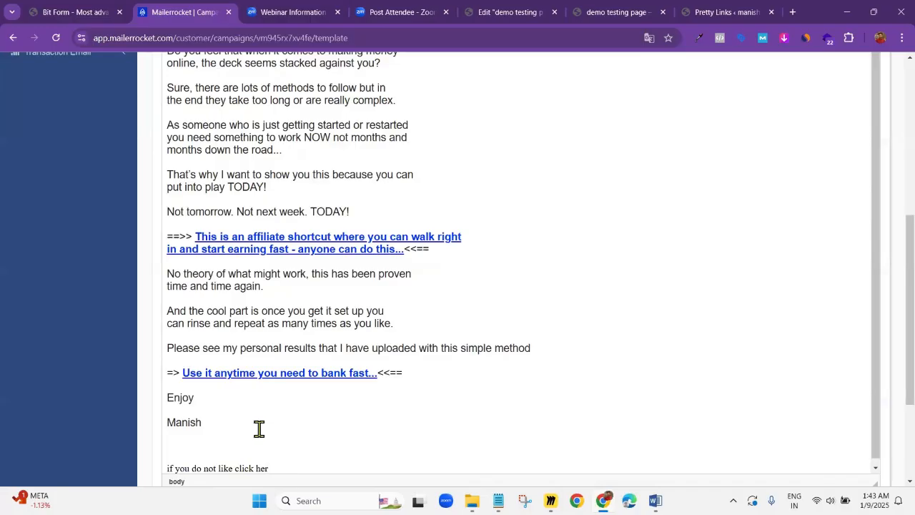
{"action": "type", "text": "e"}
Add extra blank lines between the signature and the "if you do not like click here" line
{"action": "scroll", "coordinate": [243, 457], "scroll_direction": "down", "scroll_amount": 1}
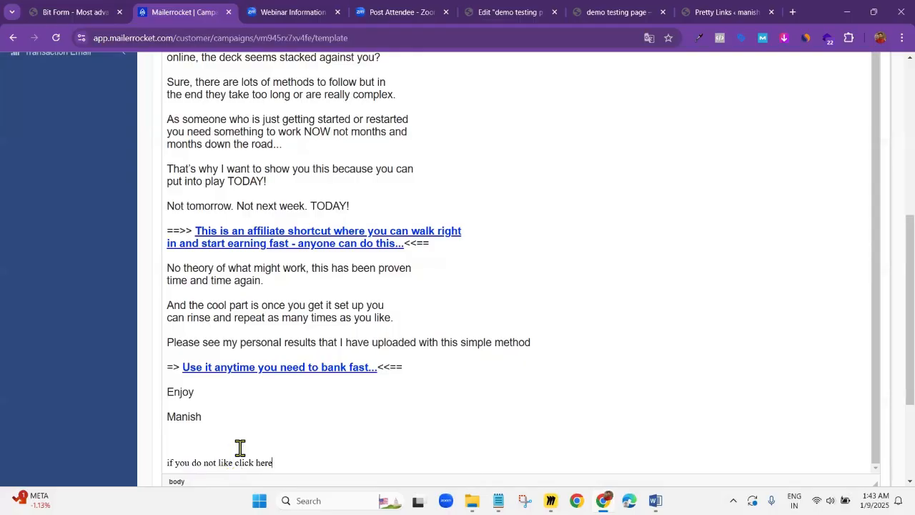
{"action": "left_click", "coordinate": [178, 438]}
{"action": "key", "text": "Return"}
{"action": "scroll", "coordinate": [178, 437], "scroll_direction": "down", "scroll_amount": 1}
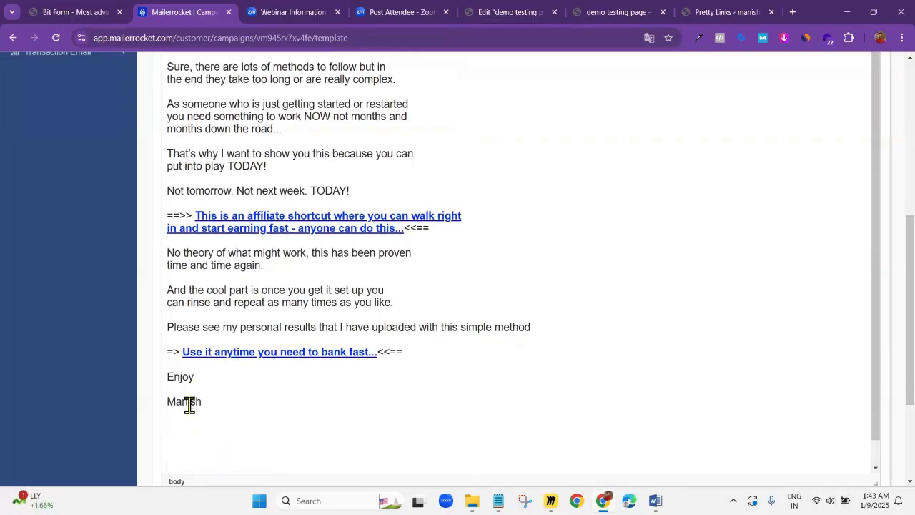
{"action": "scroll", "coordinate": [193, 402], "scroll_direction": "down", "scroll_amount": 2}
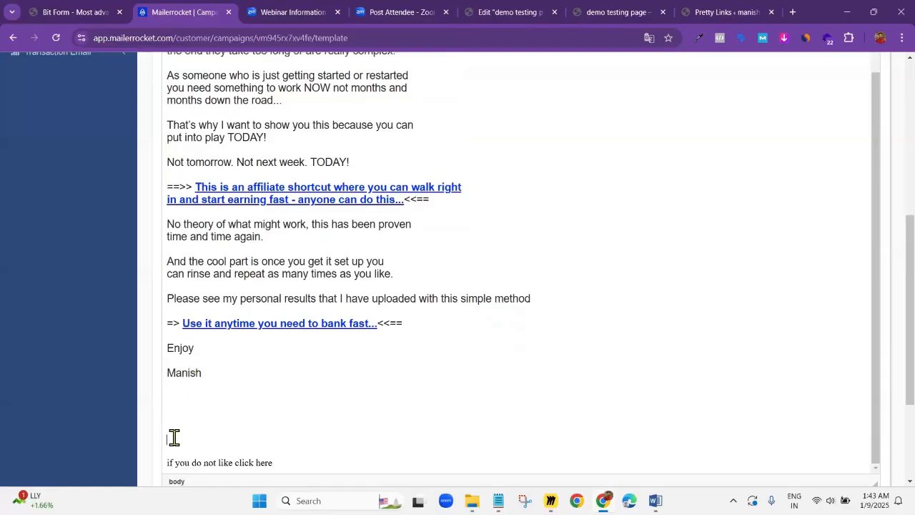
{"action": "key", "text": "Return"}
{"action": "scroll", "coordinate": [214, 407], "scroll_direction": "down", "scroll_amount": 2}
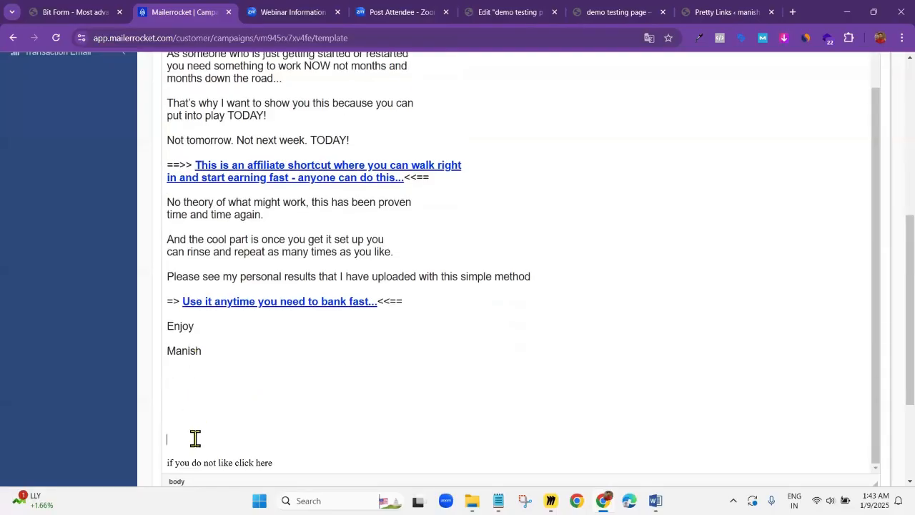
{"action": "left_click", "coordinate": [169, 449]}
{"action": "key", "text": "BackSpace"}
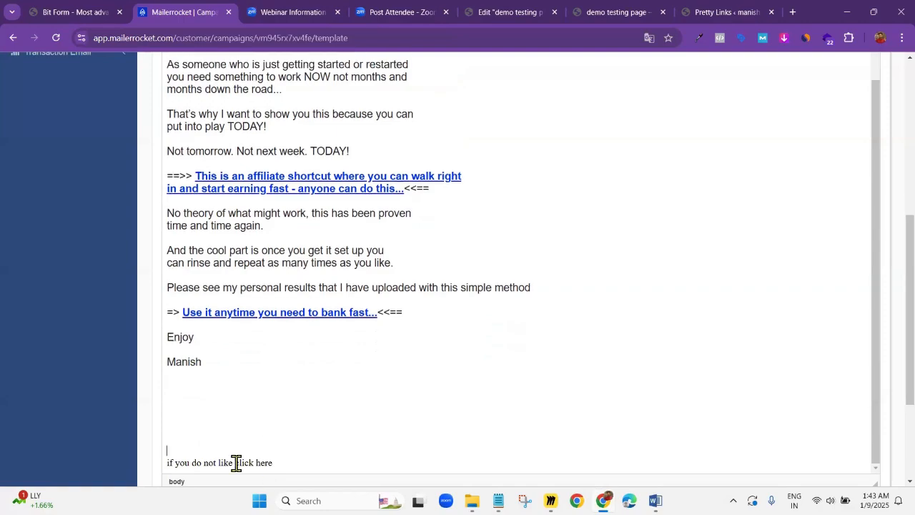
Select "click here" in the closing line and copy the [DIRECT_UNSUBSCRIBE_URL] tag from the available tags list
{"action": "left_click_drag", "start_coordinate": [235, 463], "coordinate": [273, 462]}
{"action": "scroll", "coordinate": [435, 116], "scroll_direction": "up", "scroll_amount": 10}
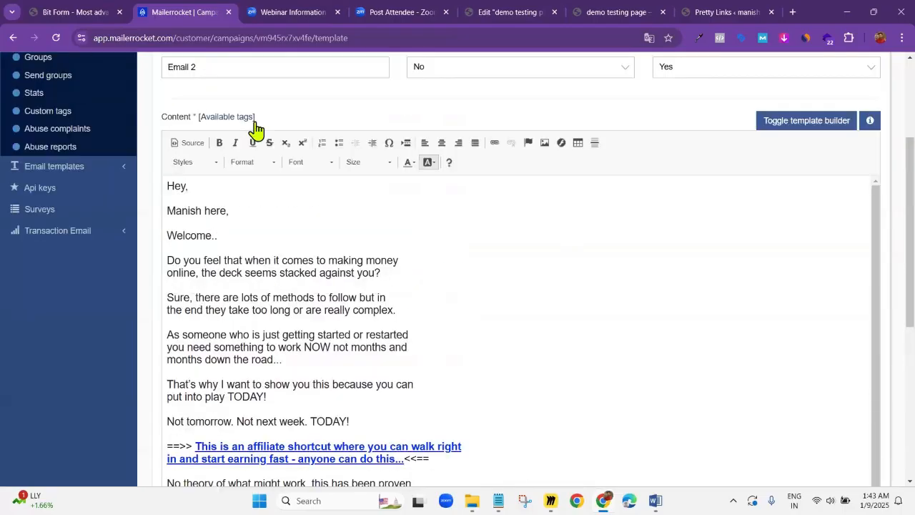
{"action": "scroll", "coordinate": [429, 165], "scroll_direction": "up", "scroll_amount": 2}
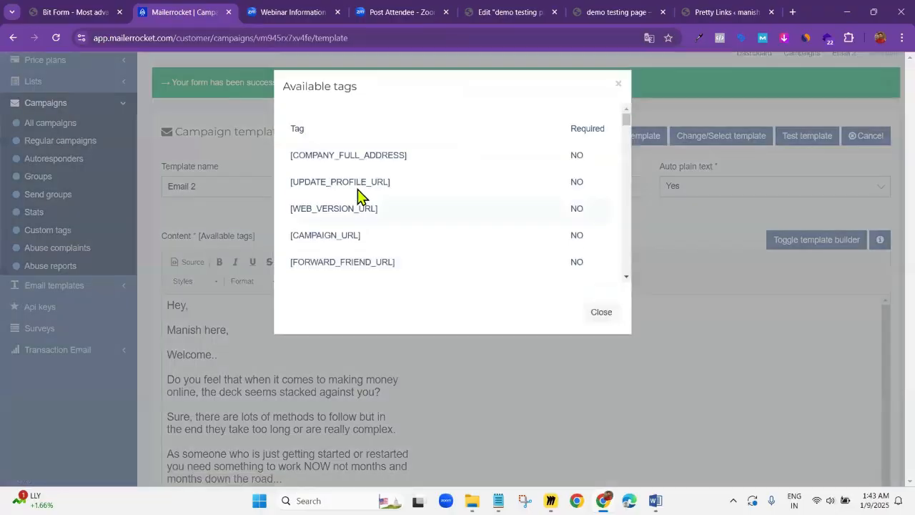
{"action": "scroll", "coordinate": [307, 198], "scroll_direction": "down", "scroll_amount": 15}
{"action": "scroll", "coordinate": [350, 207], "scroll_direction": "down", "scroll_amount": 5}
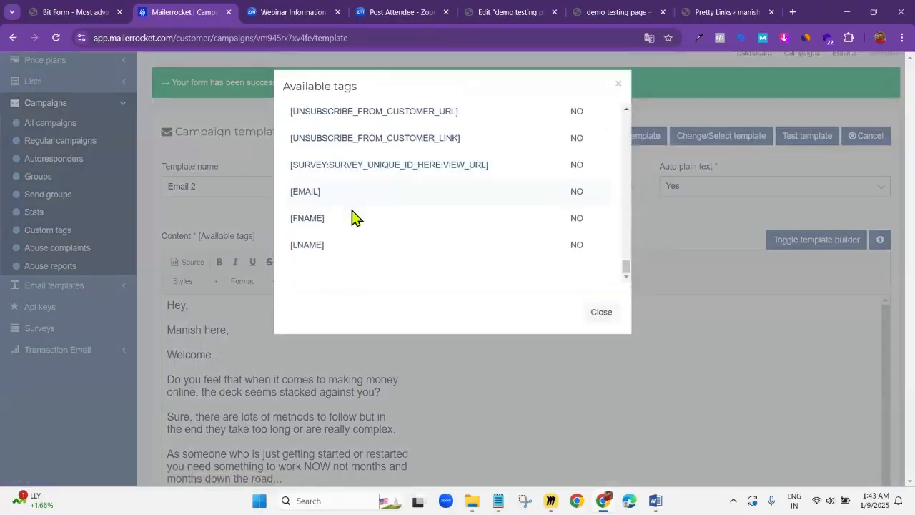
{"action": "scroll", "coordinate": [371, 220], "scroll_direction": "up", "scroll_amount": 2}
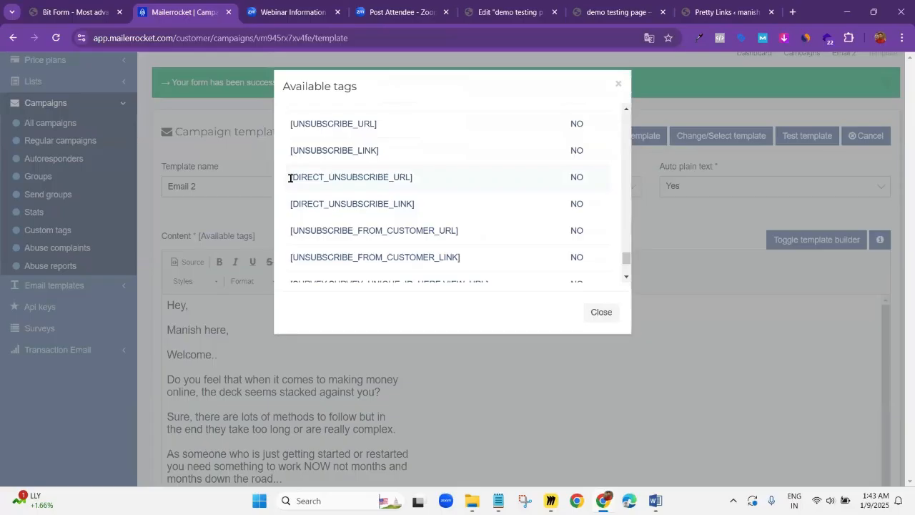
{"action": "left_click_drag", "start_coordinate": [290, 178], "coordinate": [417, 188]}
{"action": "key", "text": "ctrl+c"}
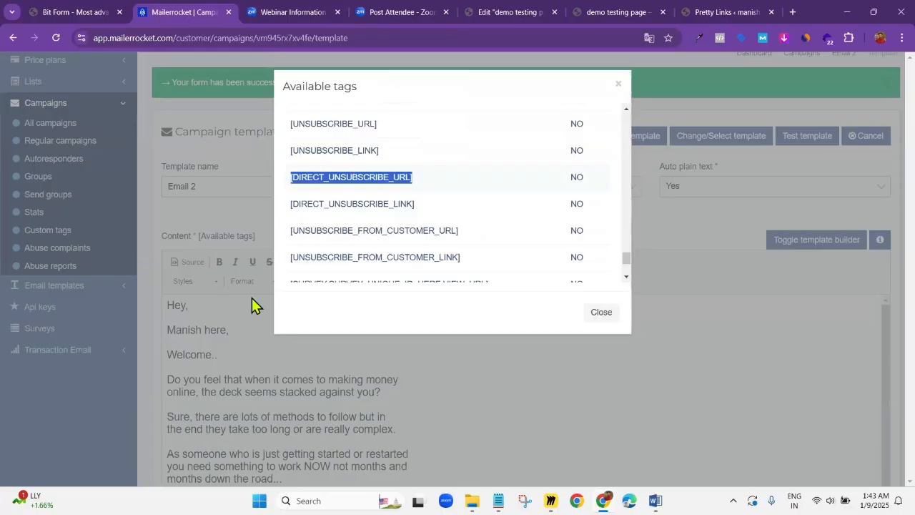
{"action": "left_click", "coordinate": [252, 318]}
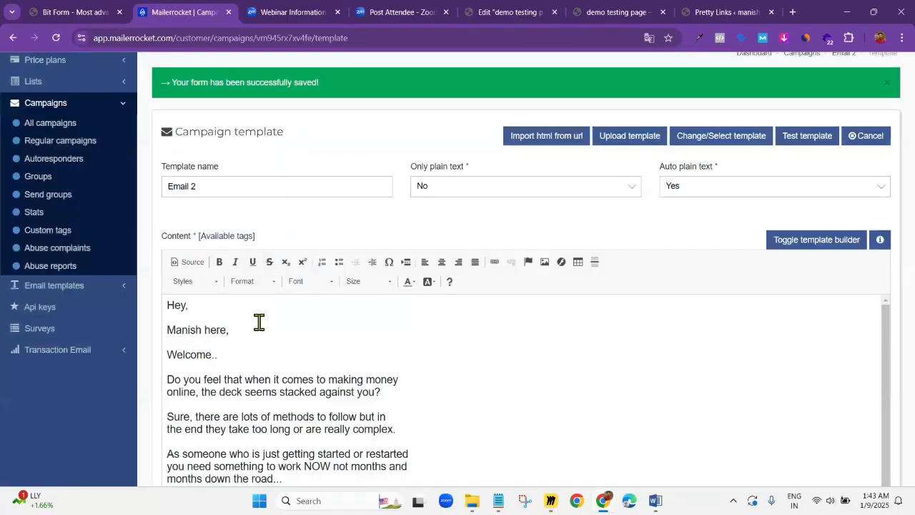
Link the selected "click here" text to [DIRECT_UNSUBSCRIBE_URL] with the protocol set to <other>
{"action": "scroll", "coordinate": [274, 283], "scroll_direction": "down", "scroll_amount": 5}
{"action": "scroll", "coordinate": [429, 174], "scroll_direction": "up", "scroll_amount": 3}
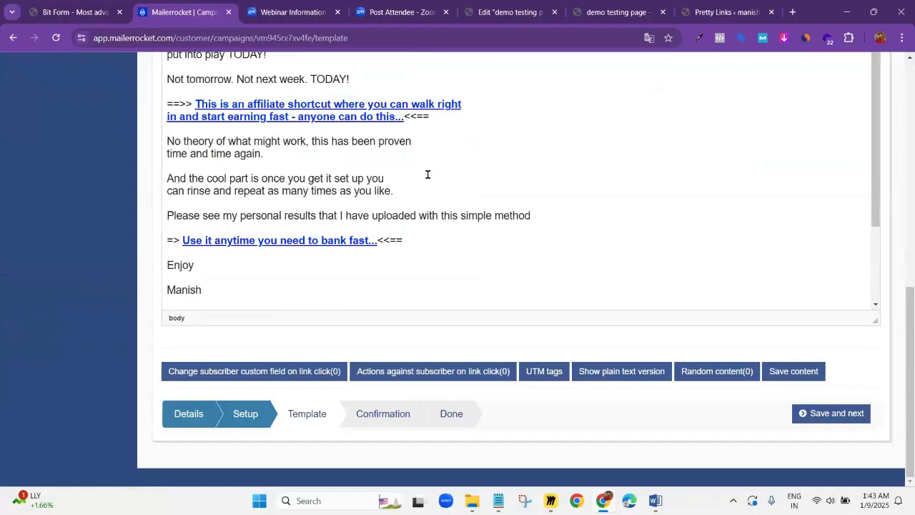
{"action": "scroll", "coordinate": [481, 123], "scroll_direction": "up", "scroll_amount": 10}
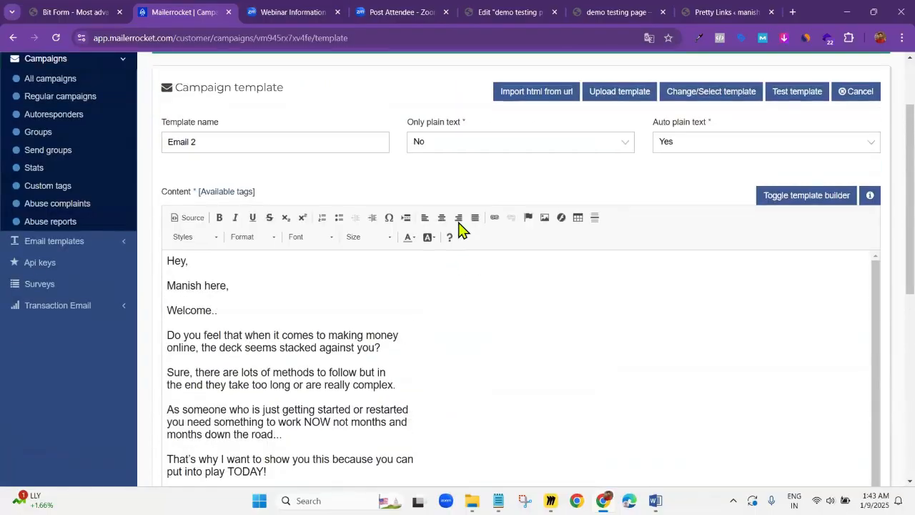
{"action": "left_click", "coordinate": [494, 217]}
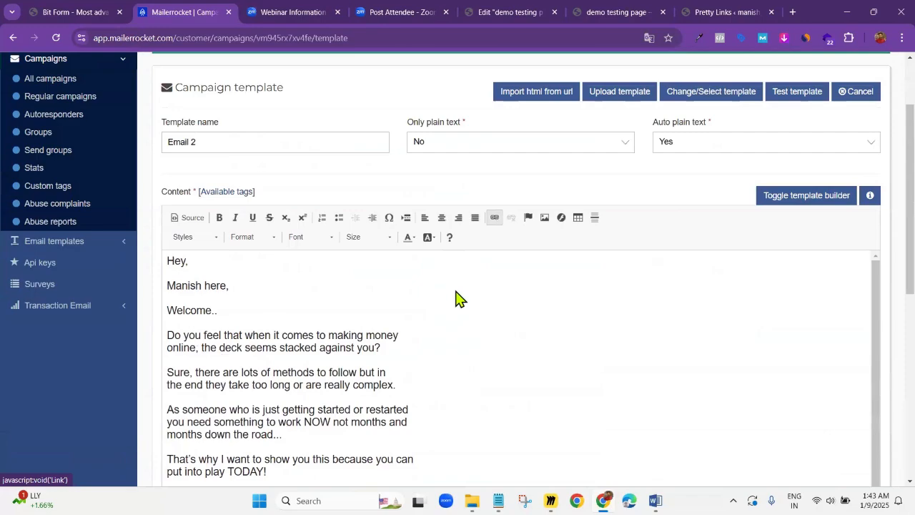
{"action": "key", "text": "ctrl+v"}
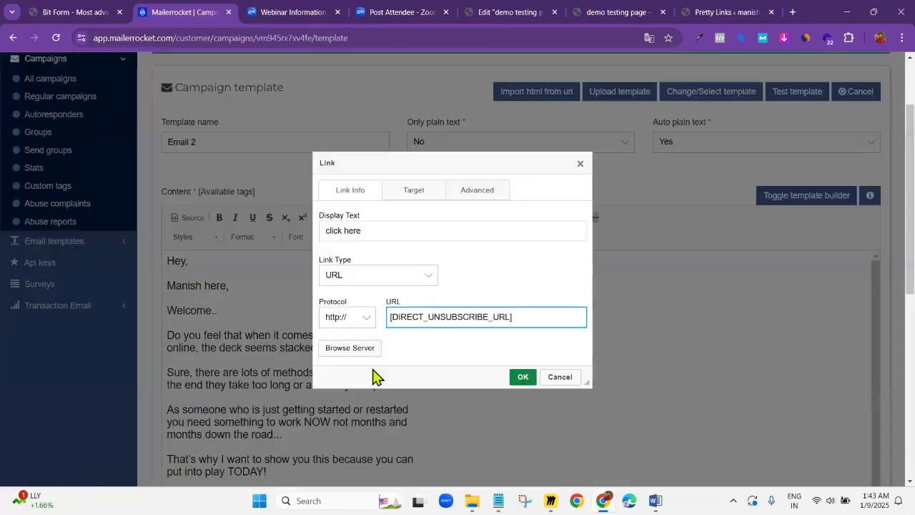
{"action": "left_click", "coordinate": [357, 321]}
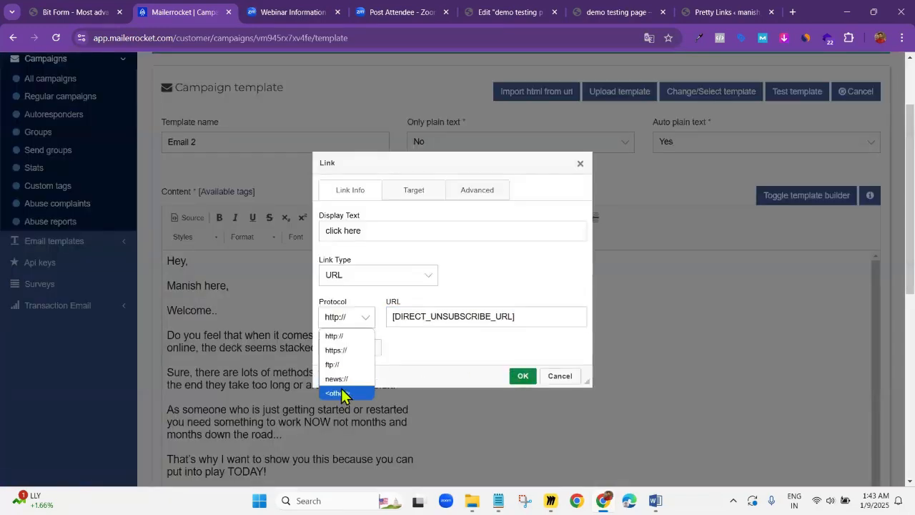
{"action": "left_click", "coordinate": [343, 389]}
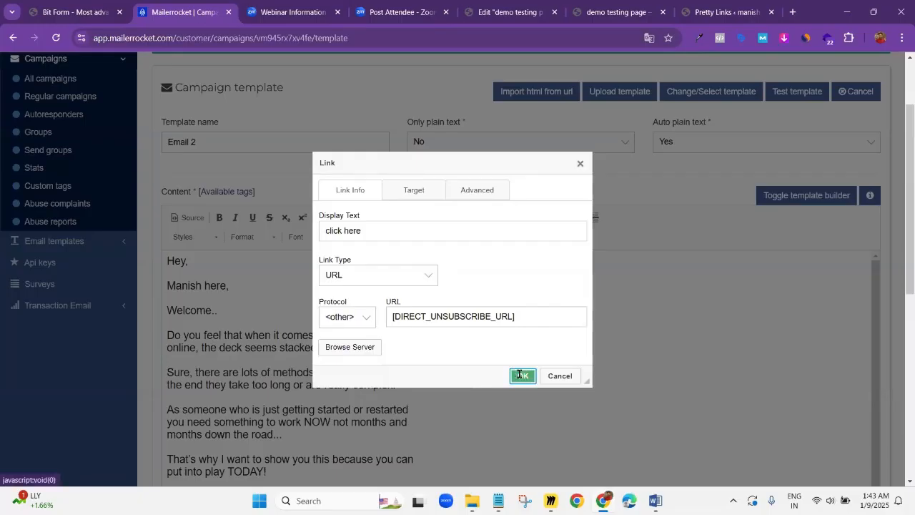
{"action": "left_click", "coordinate": [523, 376]}
{"action": "scroll", "coordinate": [297, 321], "scroll_direction": "down", "scroll_amount": 10}
{"action": "left_click", "coordinate": [325, 295]}
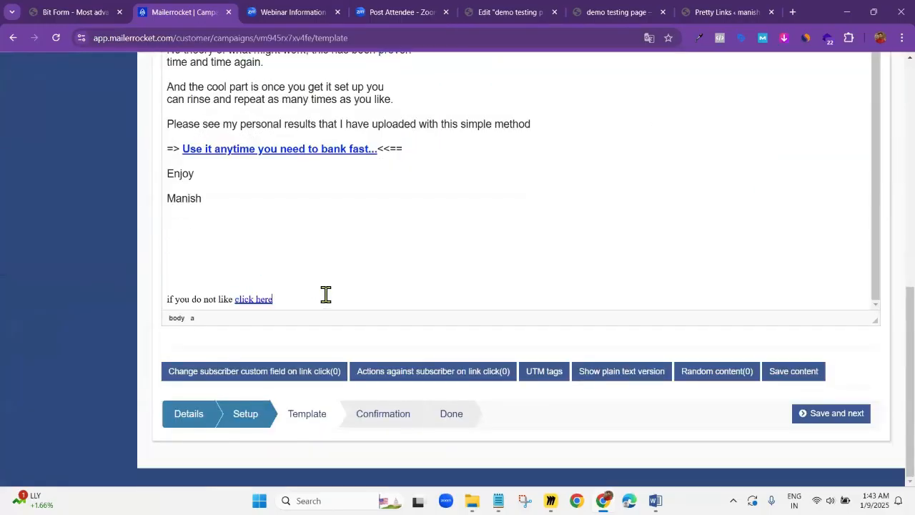
Save the Email 2 template and schedule the campaign from its confirmation page
{"action": "scroll", "coordinate": [377, 214], "scroll_direction": "up", "scroll_amount": 2}
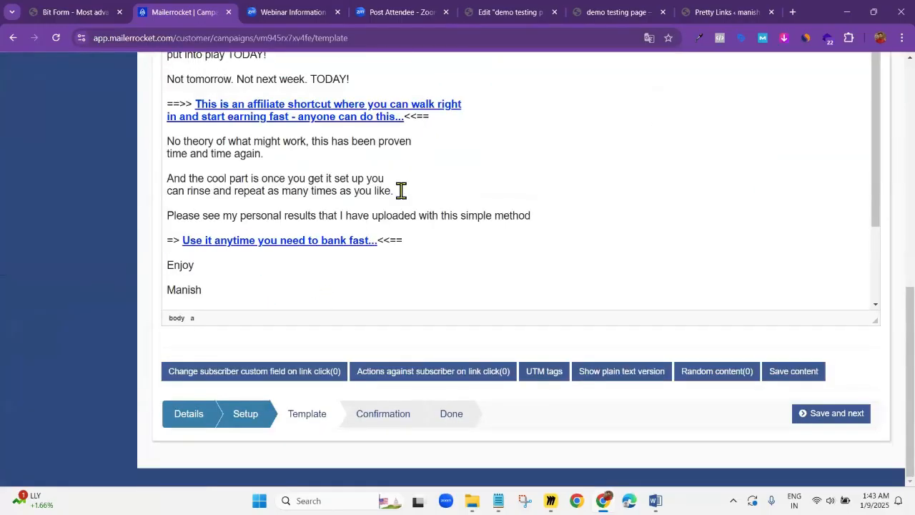
{"action": "scroll", "coordinate": [401, 190], "scroll_direction": "down", "scroll_amount": 2}
{"action": "left_click", "coordinate": [834, 416]}
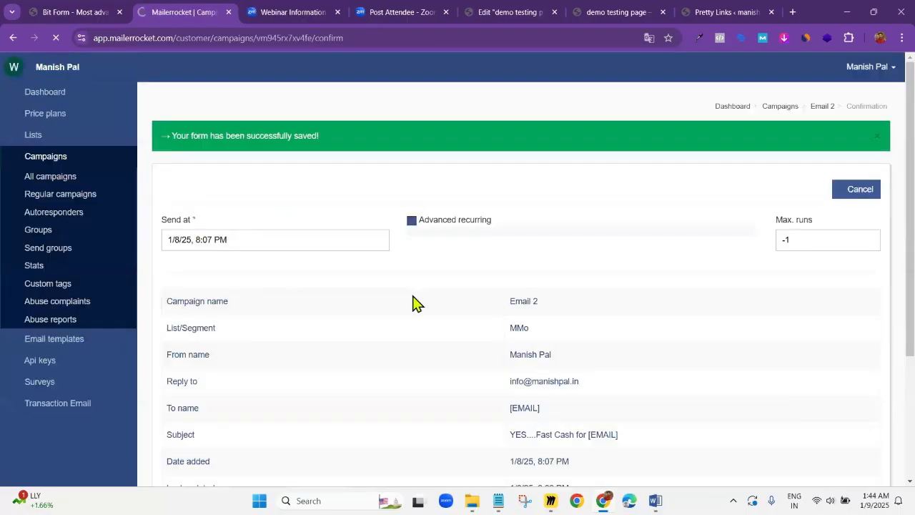
{"action": "scroll", "coordinate": [523, 312], "scroll_direction": "down", "scroll_amount": 2}
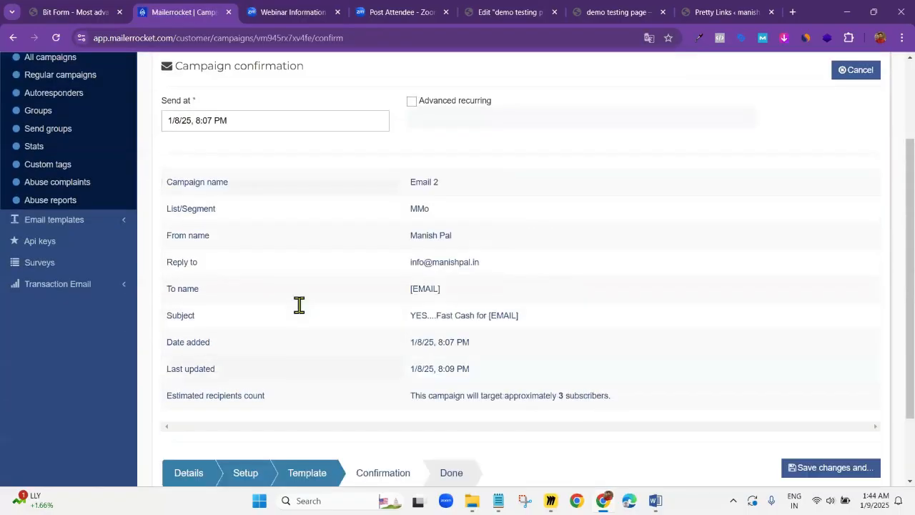
{"action": "left_click", "coordinate": [829, 473]}
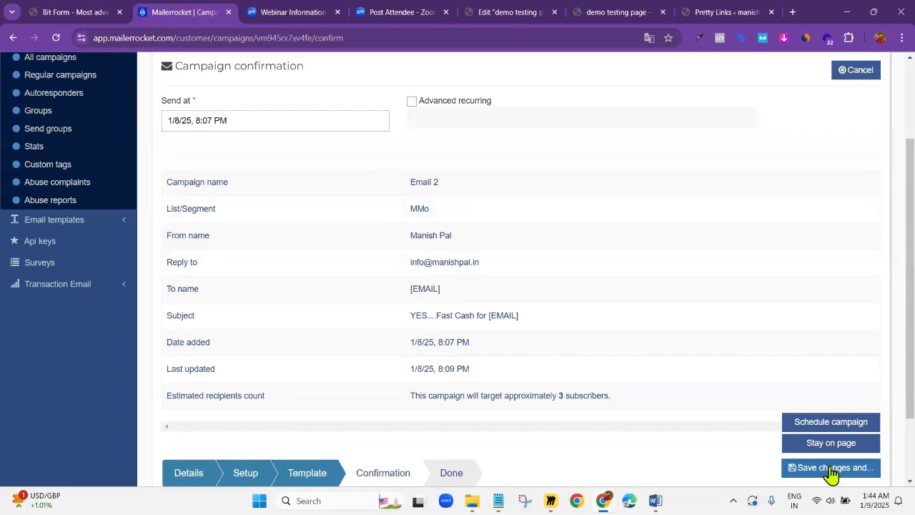
{"action": "left_click", "coordinate": [833, 423]}
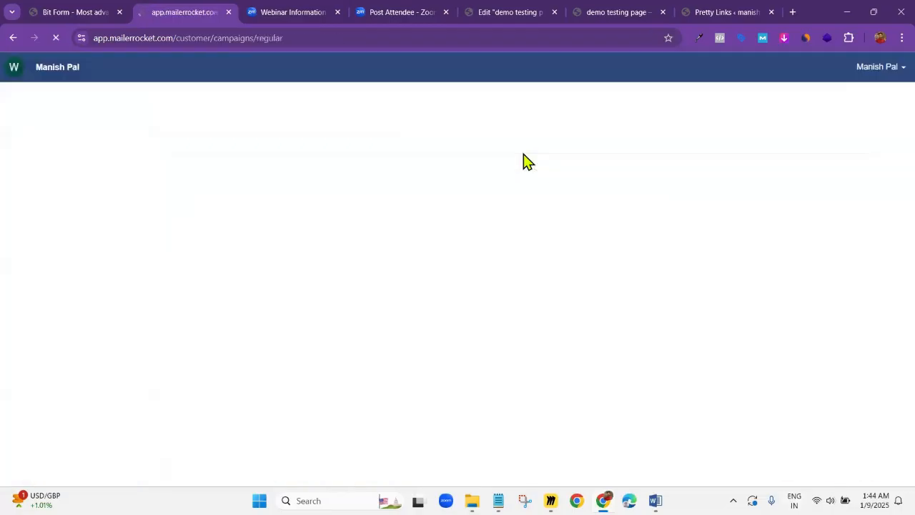
{"action": "scroll", "coordinate": [629, 364], "scroll_direction": "down", "scroll_amount": 1}
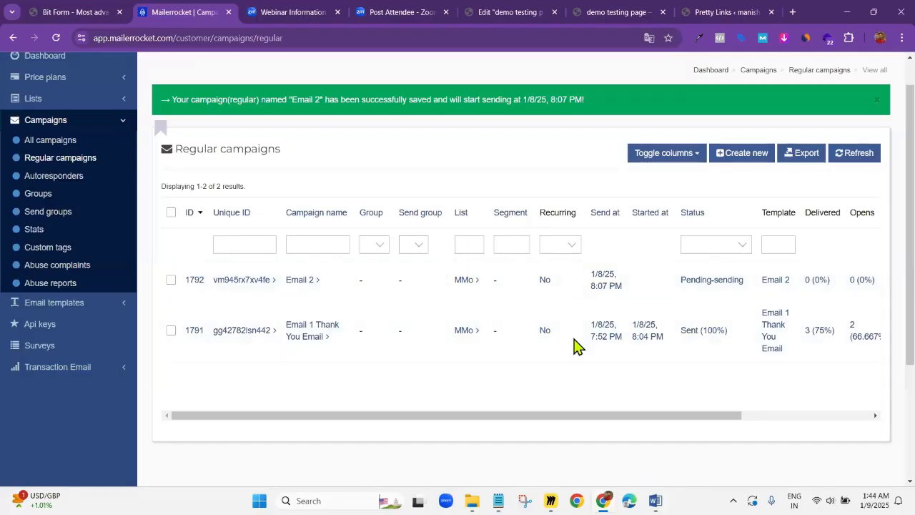
Switch to the follow-up sequence document in Word, review the remaining emails through Email 7, and close the document
{"action": "key", "text": "alt+Tab"}
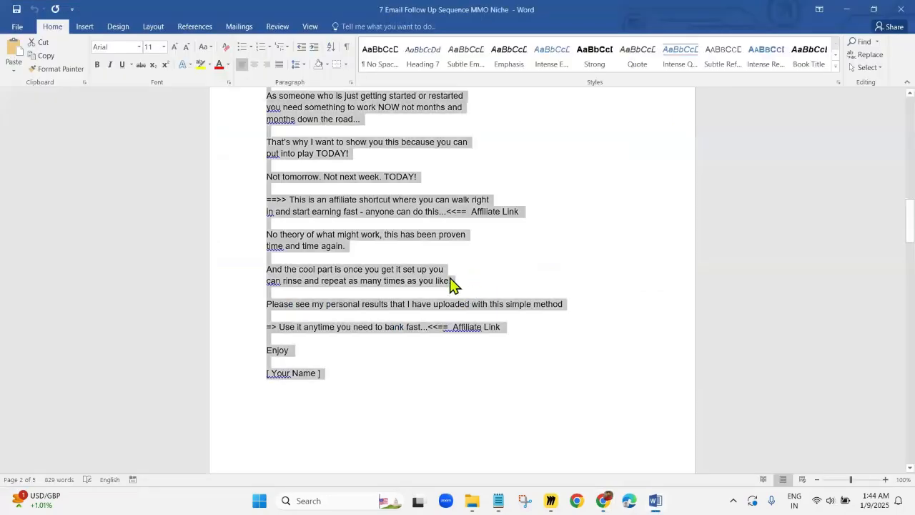
{"action": "left_click", "coordinate": [423, 288]}
{"action": "scroll", "coordinate": [423, 289], "scroll_direction": "down", "scroll_amount": 15}
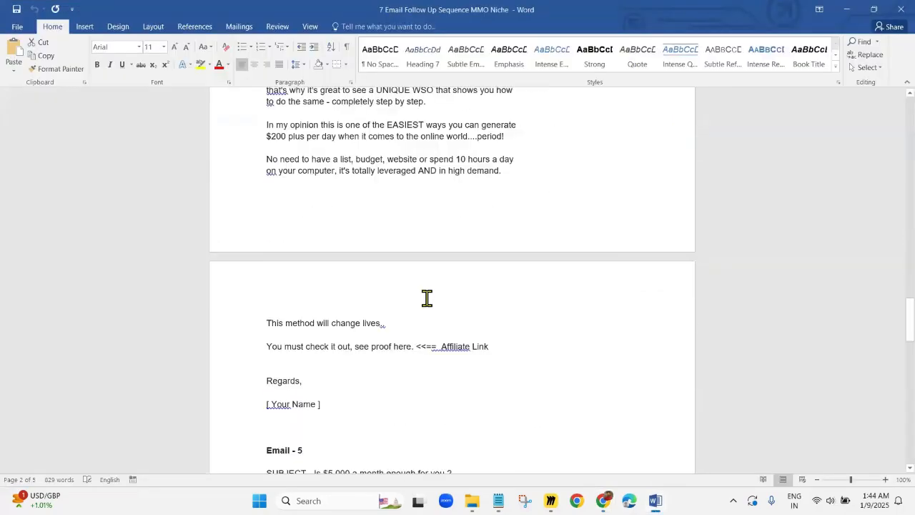
{"action": "scroll", "coordinate": [427, 298], "scroll_direction": "down", "scroll_amount": 5}
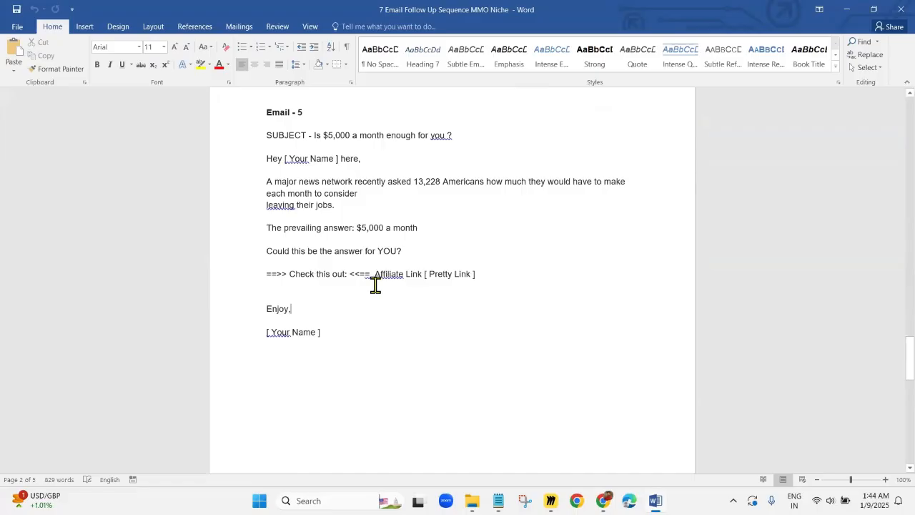
{"action": "left_click", "coordinate": [329, 275]}
{"action": "scroll", "coordinate": [370, 300], "scroll_direction": "down", "scroll_amount": 10}
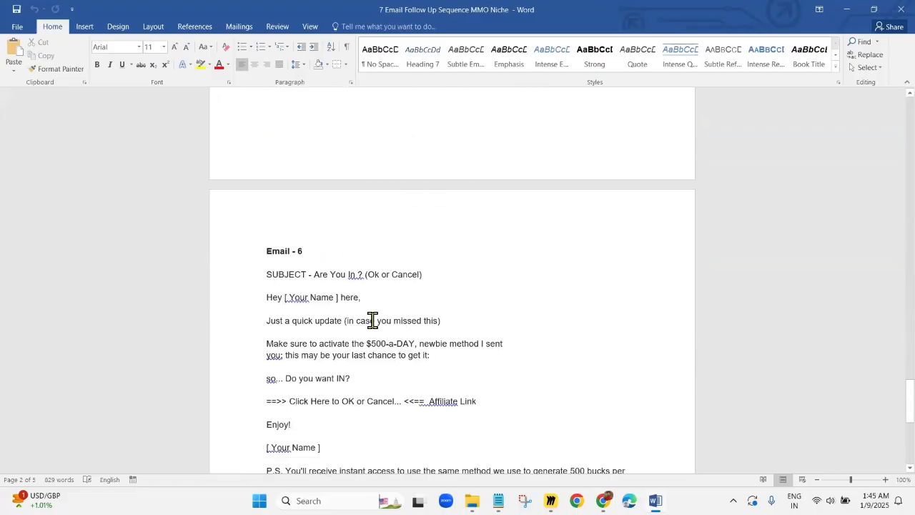
{"action": "scroll", "coordinate": [372, 320], "scroll_direction": "down", "scroll_amount": 8}
{"action": "scroll", "coordinate": [384, 317], "scroll_direction": "down", "scroll_amount": 1}
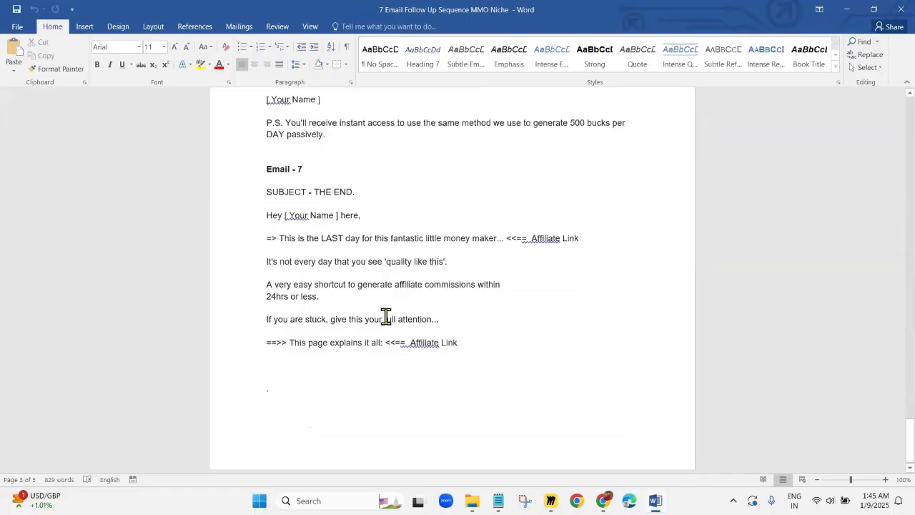
{"action": "scroll", "coordinate": [405, 321], "scroll_direction": "up", "scroll_amount": 3}
{"action": "scroll", "coordinate": [406, 319], "scroll_direction": "up", "scroll_amount": 15}
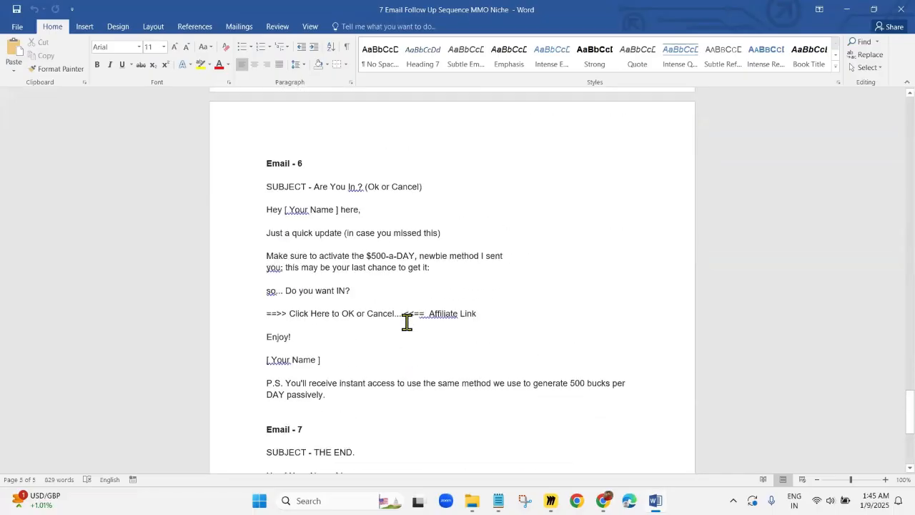
{"action": "left_click", "coordinate": [893, 11]}
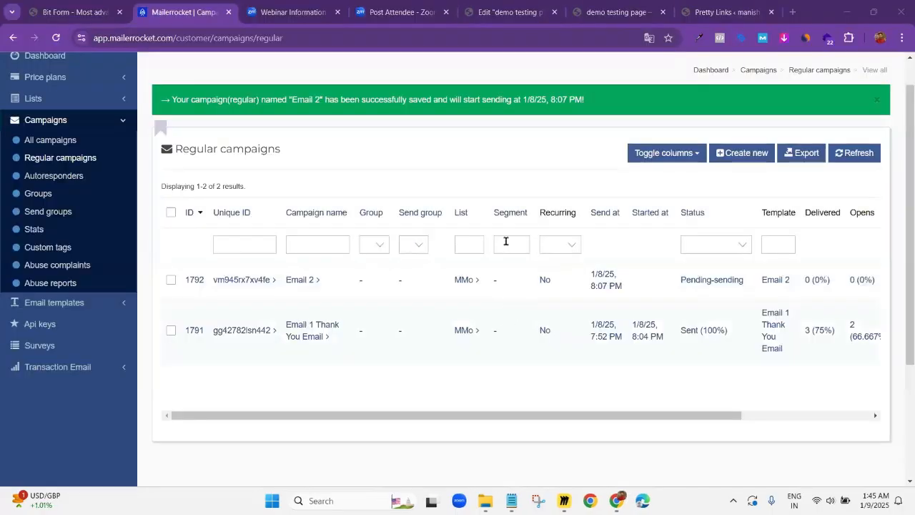
Refresh the regular campaigns list and examine the status, delivery, opens, clicks, bounces and unsubscribe columns
{"action": "left_click", "coordinate": [876, 154]}
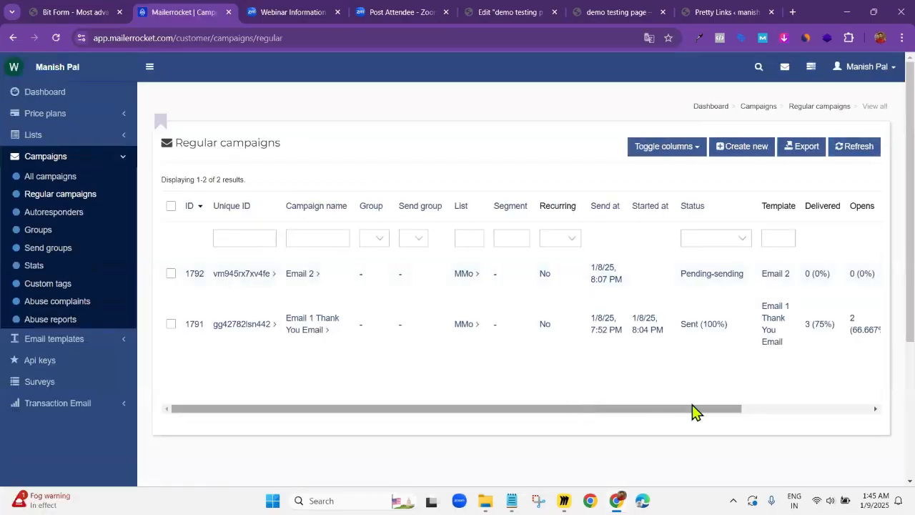
{"action": "left_click_drag", "start_coordinate": [695, 411], "coordinate": [795, 411]}
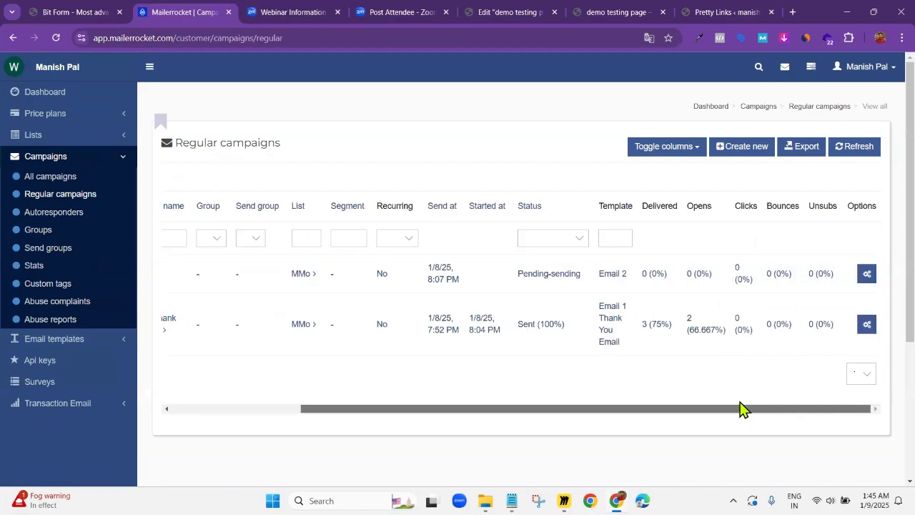
{"action": "left_click_drag", "start_coordinate": [718, 407], "coordinate": [504, 414]}
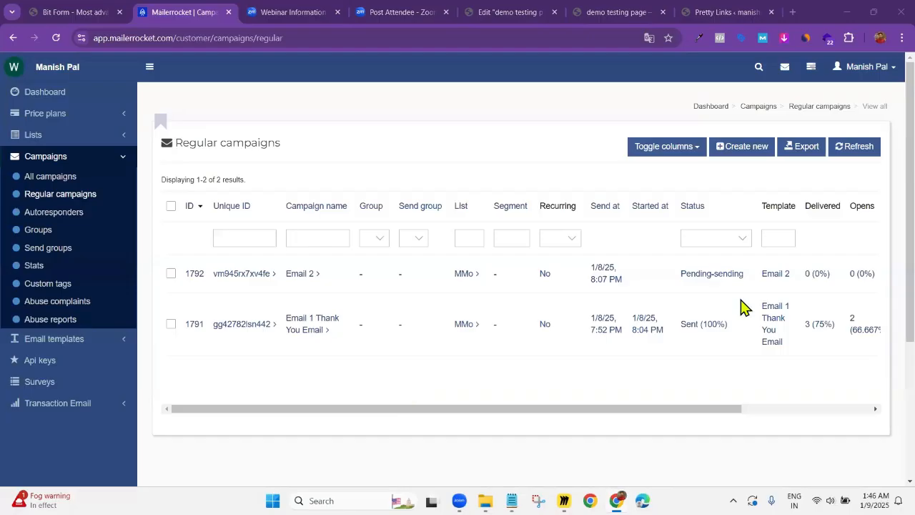
{"action": "left_click", "coordinate": [393, 164]}
Switch to the Miro board and review the follow-up flow from Email 3 through Email 7
{"action": "key", "text": "alt+Tab"}
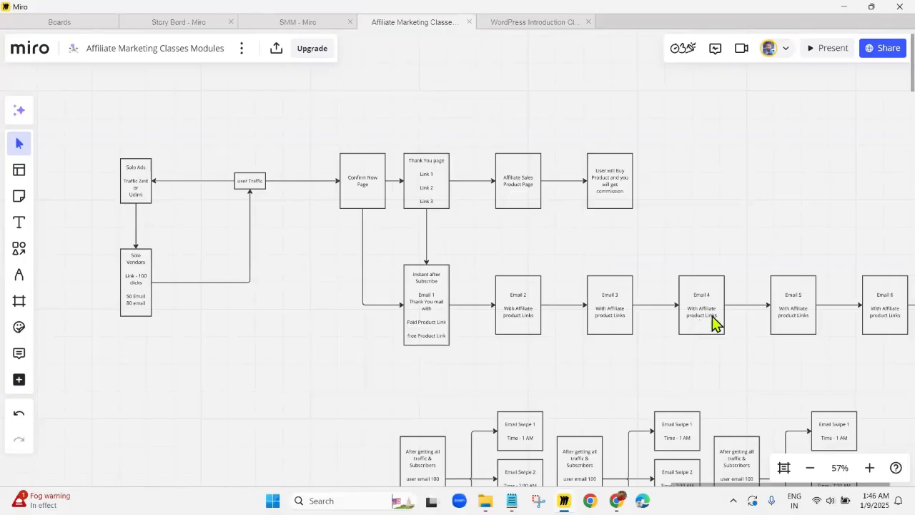
{"action": "left_click", "coordinate": [598, 293]}
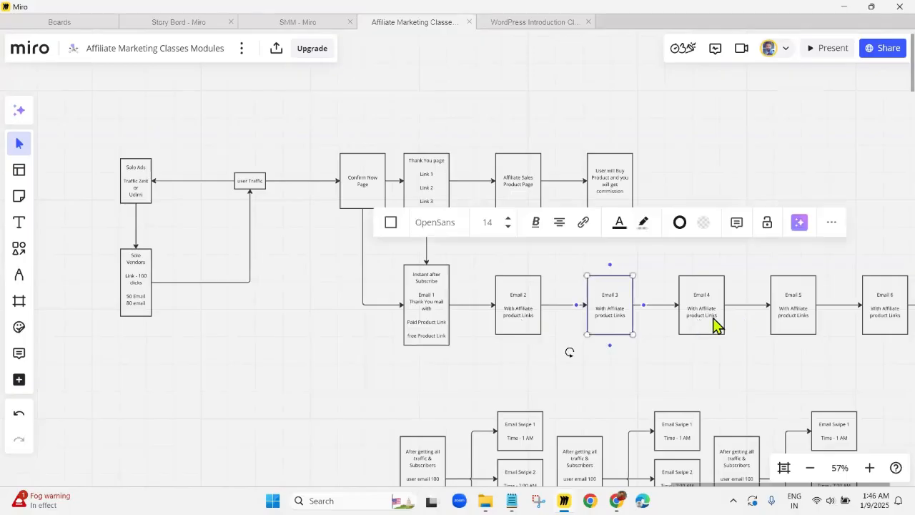
{"action": "left_click", "coordinate": [706, 295]}
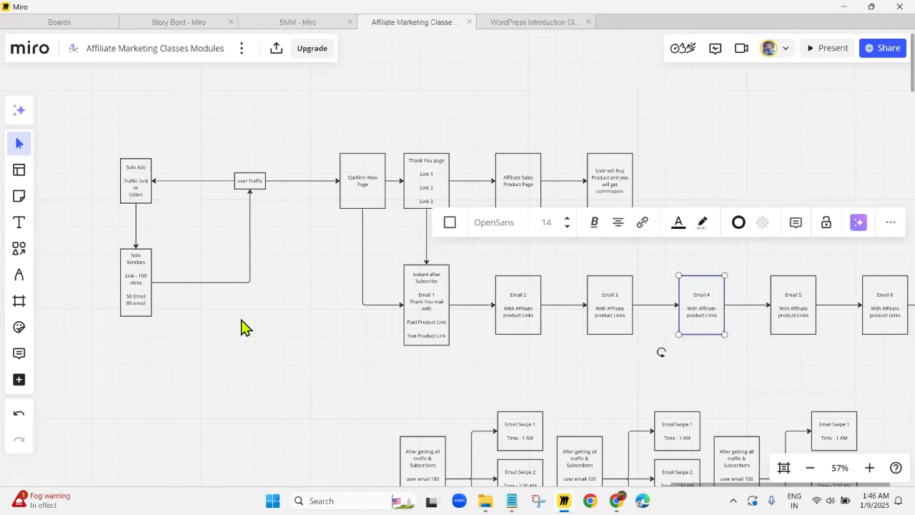
{"action": "scroll", "coordinate": [837, 321], "scroll_direction": "down", "scroll_amount": 2}
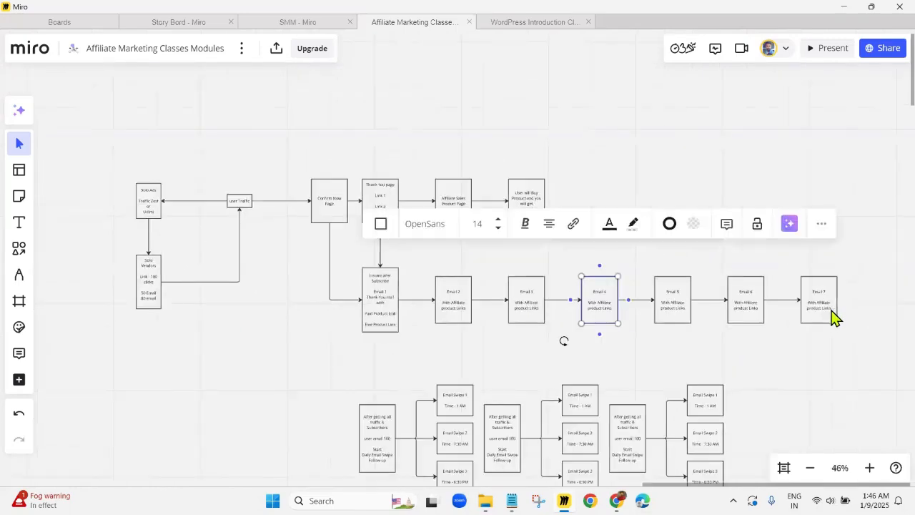
{"action": "left_click", "coordinate": [823, 316]}
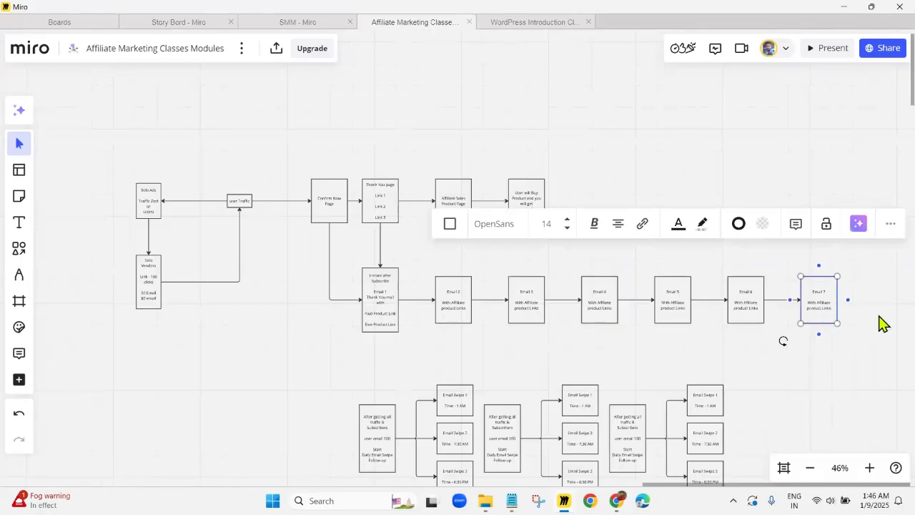
{"action": "left_click", "coordinate": [851, 356]}
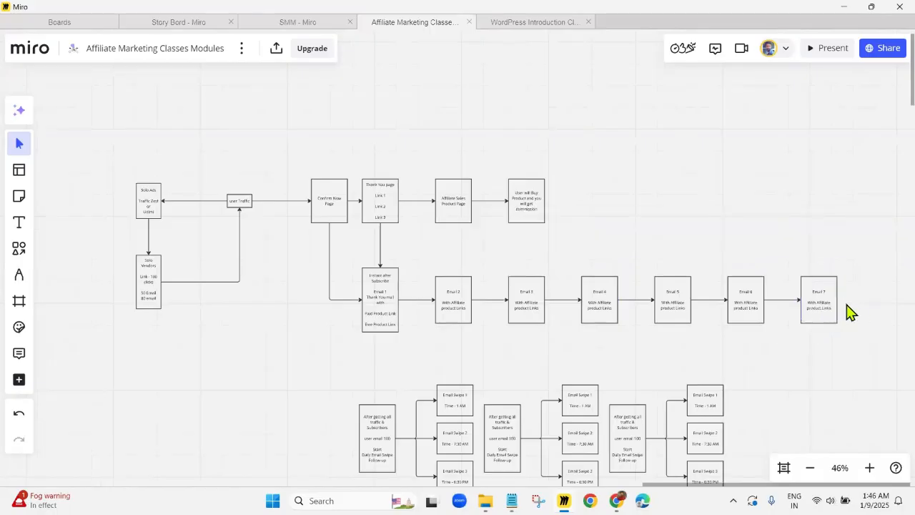
Review the traffic flow on the board from the Solo Ads box down to the daily email swipe blocks
{"action": "scroll", "coordinate": [399, 292], "scroll_direction": "down", "scroll_amount": 2}
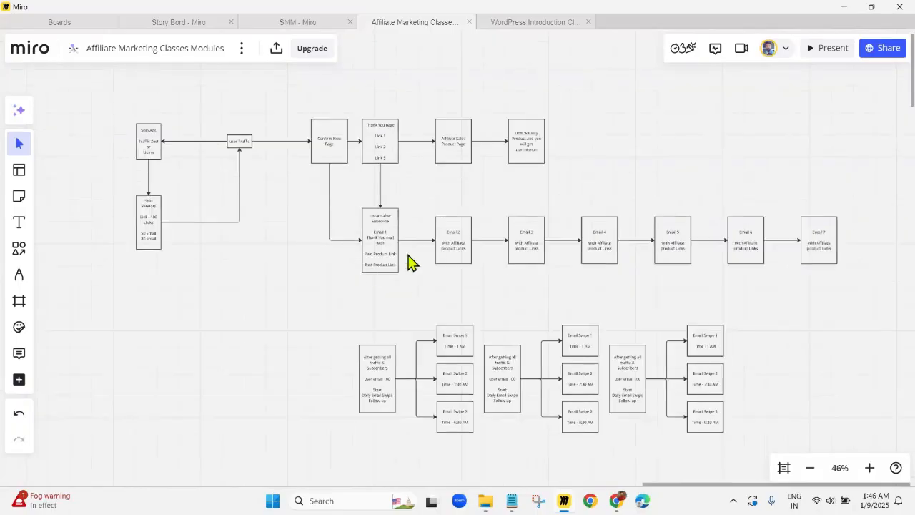
{"action": "left_click", "coordinate": [152, 145]}
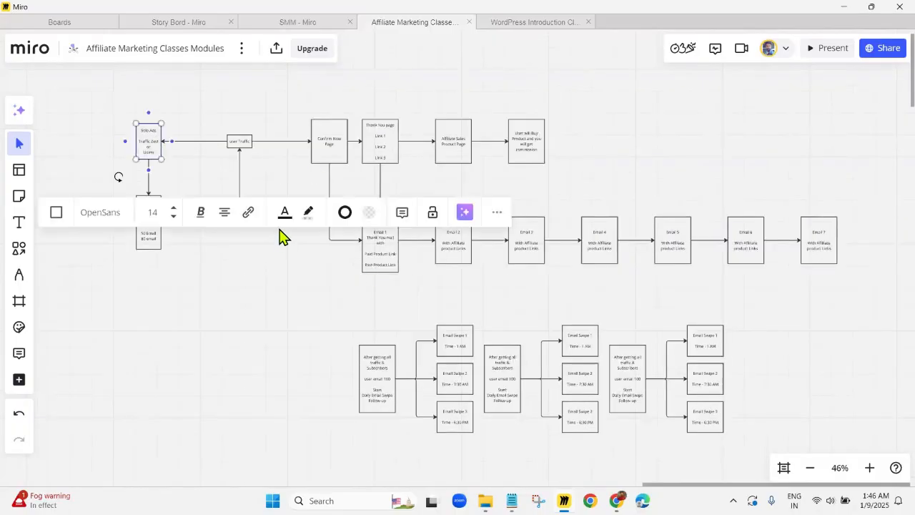
{"action": "left_click", "coordinate": [279, 333]}
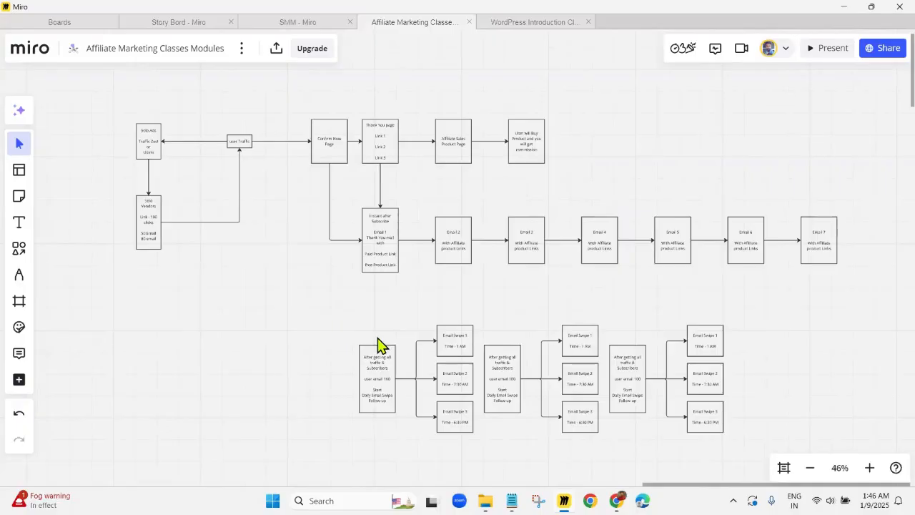
{"action": "scroll", "coordinate": [309, 229], "scroll_direction": "down", "scroll_amount": 2}
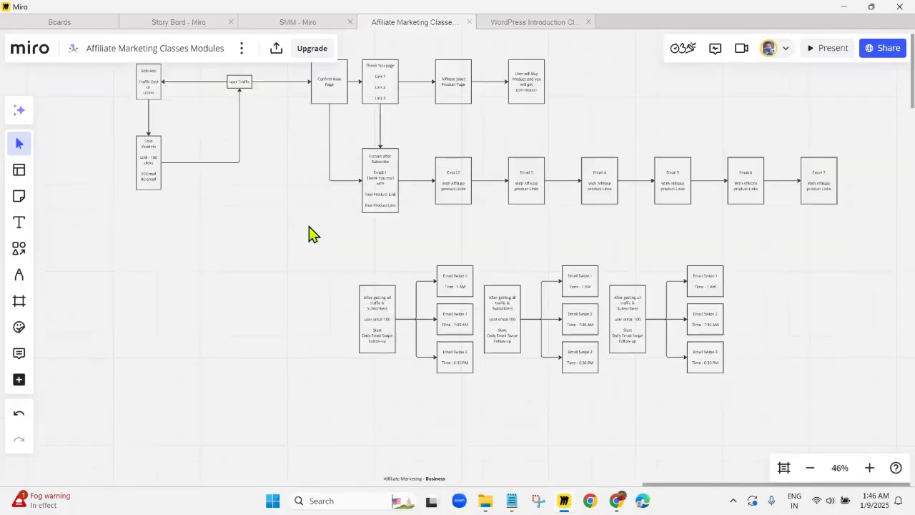
{"action": "scroll", "coordinate": [314, 233], "scroll_direction": "up", "scroll_amount": 3}
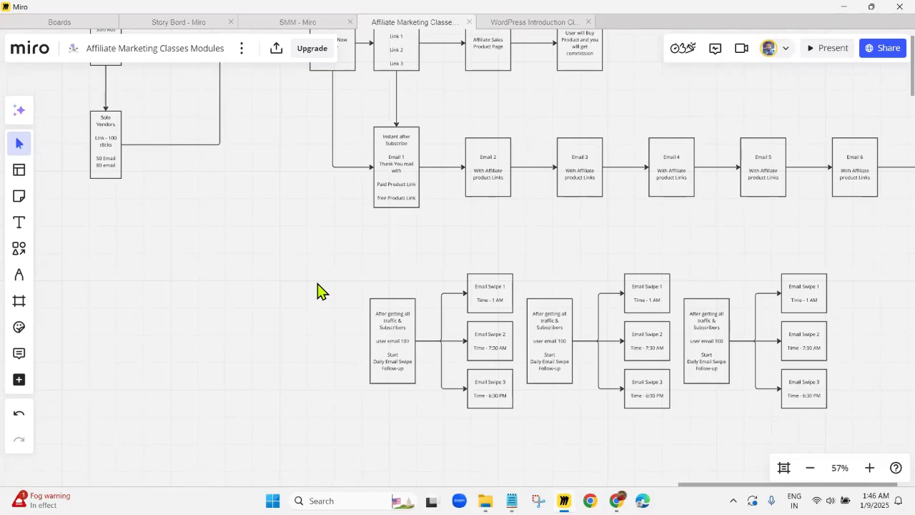
Examine the daily email swipe follow-up blocks, including the send times of Email Swipe 1, 2 and 3
{"action": "left_click", "coordinate": [388, 335]}
{"action": "left_click", "coordinate": [329, 221]}
{"action": "left_click", "coordinate": [410, 302]}
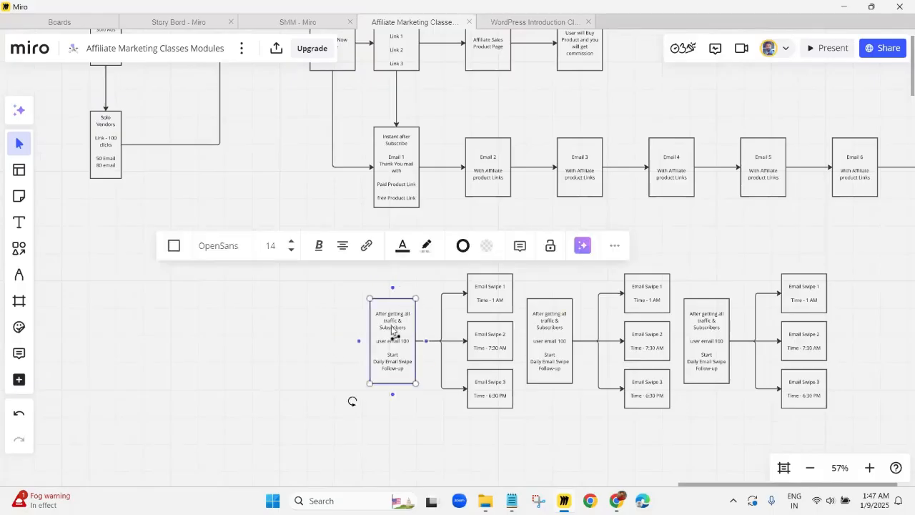
{"action": "left_click", "coordinate": [457, 439]}
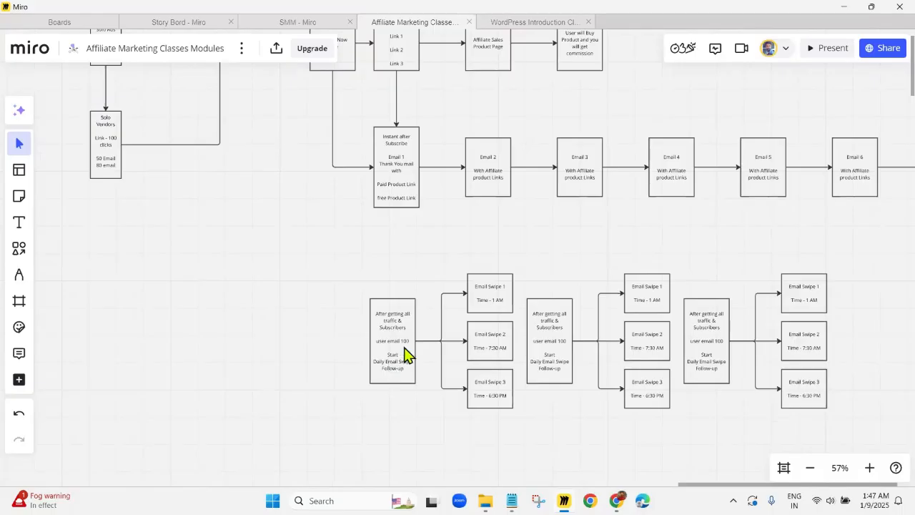
{"action": "left_click", "coordinate": [493, 296]}
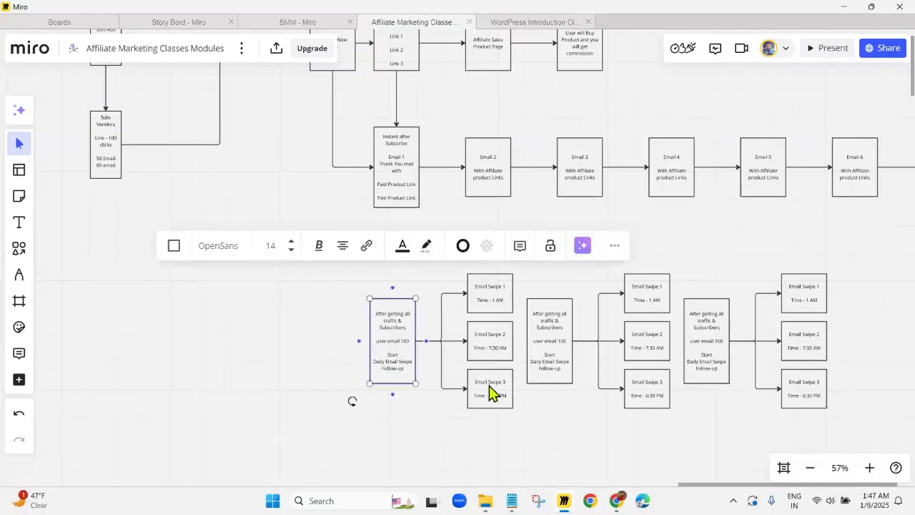
{"action": "left_click", "coordinate": [500, 345]}
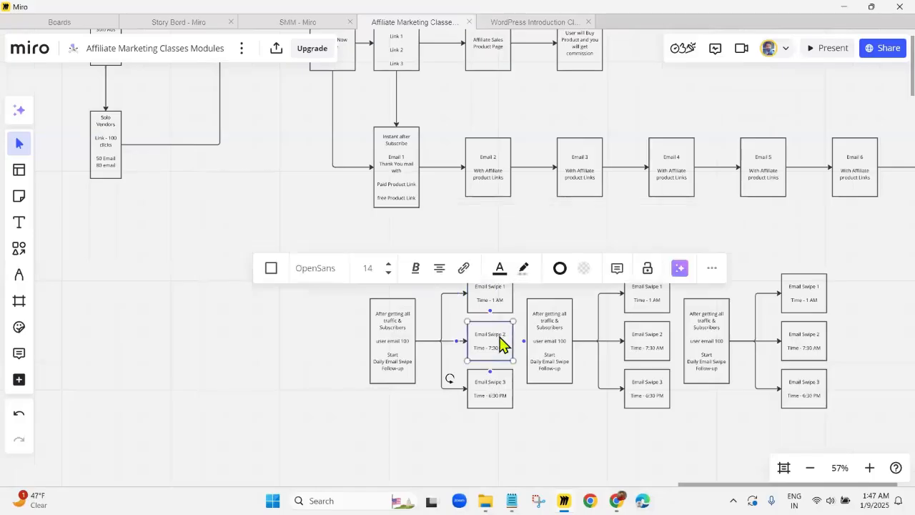
{"action": "left_click", "coordinate": [490, 402]}
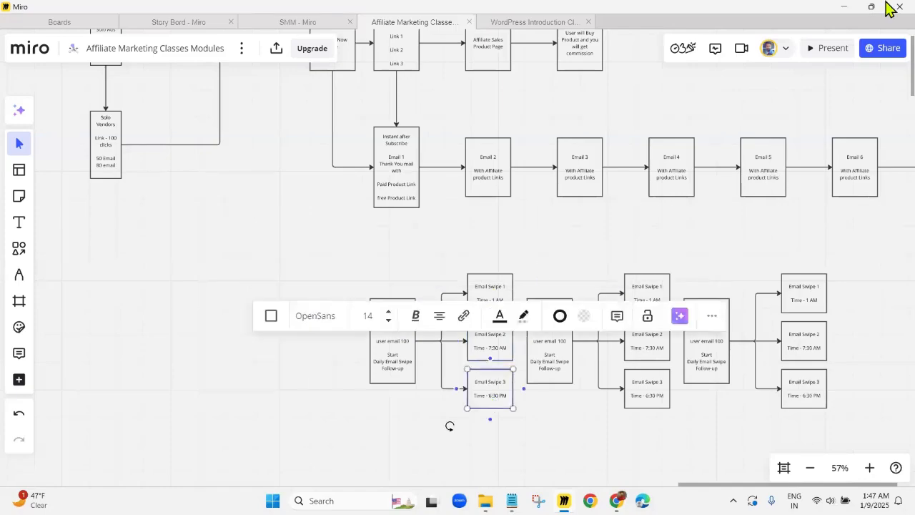
{"action": "key", "text": "Escape"}
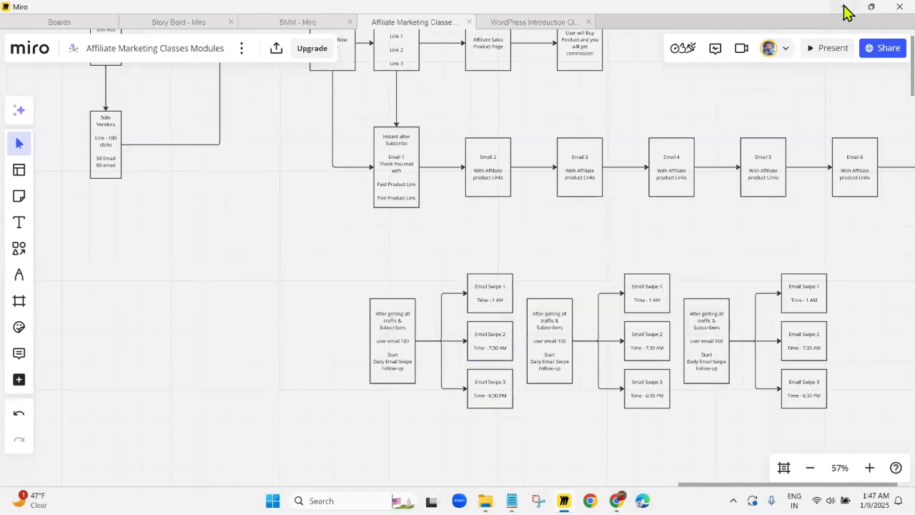
{"action": "left_click", "coordinate": [552, 358]}
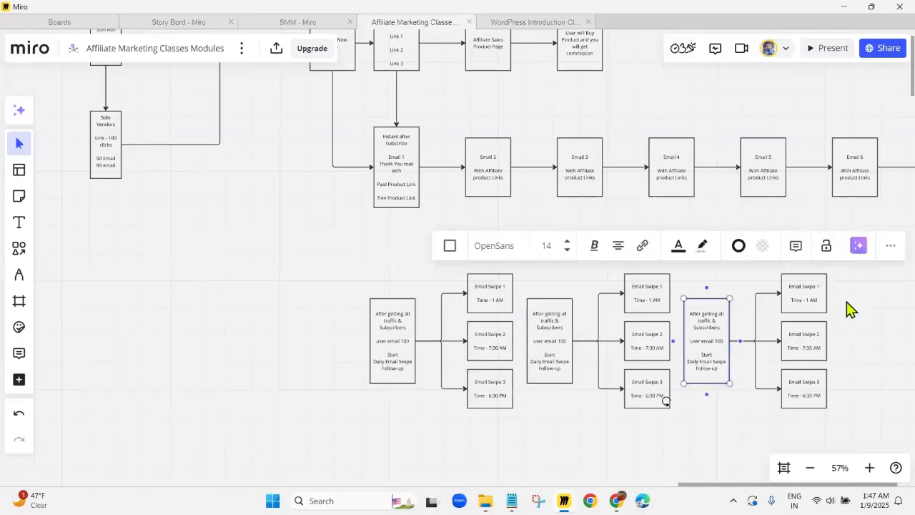
{"action": "left_click", "coordinate": [861, 330]}
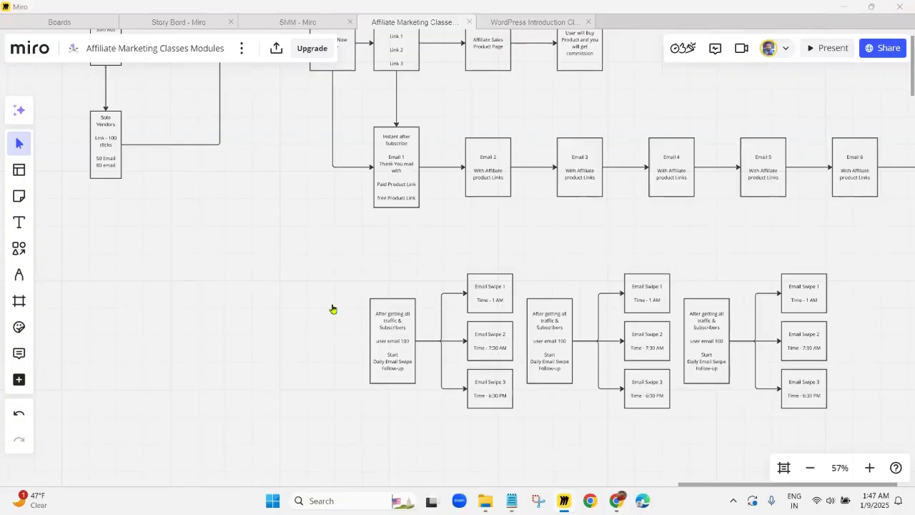
Switch to Mailerrocket in the browser and expand the email template options, followed by the campaign options
{"action": "key", "text": "alt+Tab"}
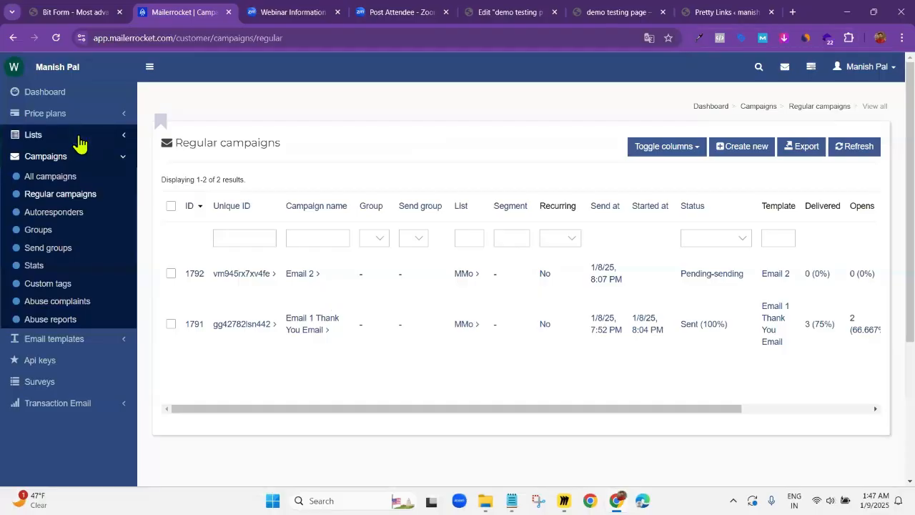
{"action": "left_click", "coordinate": [101, 347]}
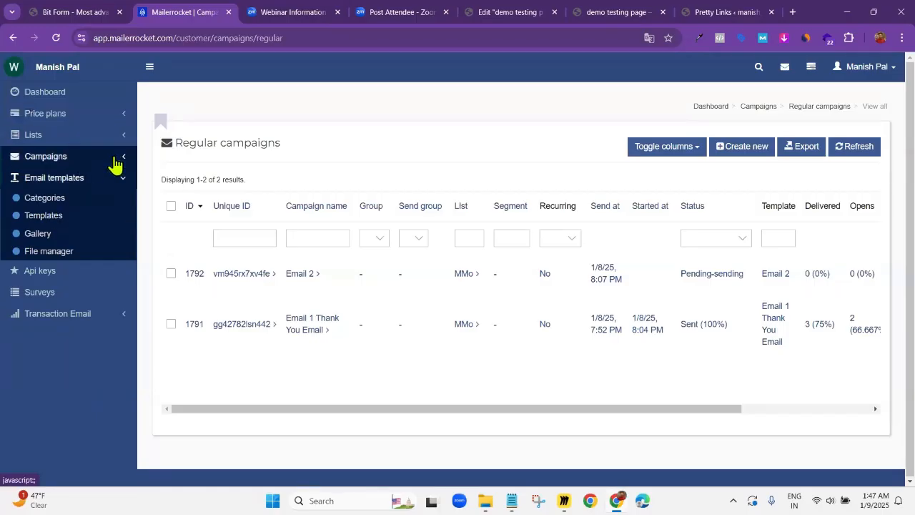
{"action": "left_click", "coordinate": [114, 163]}
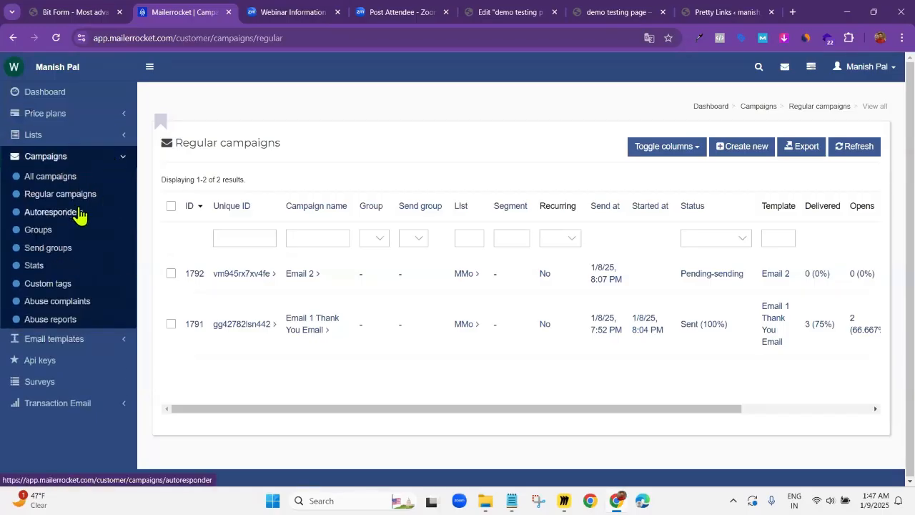